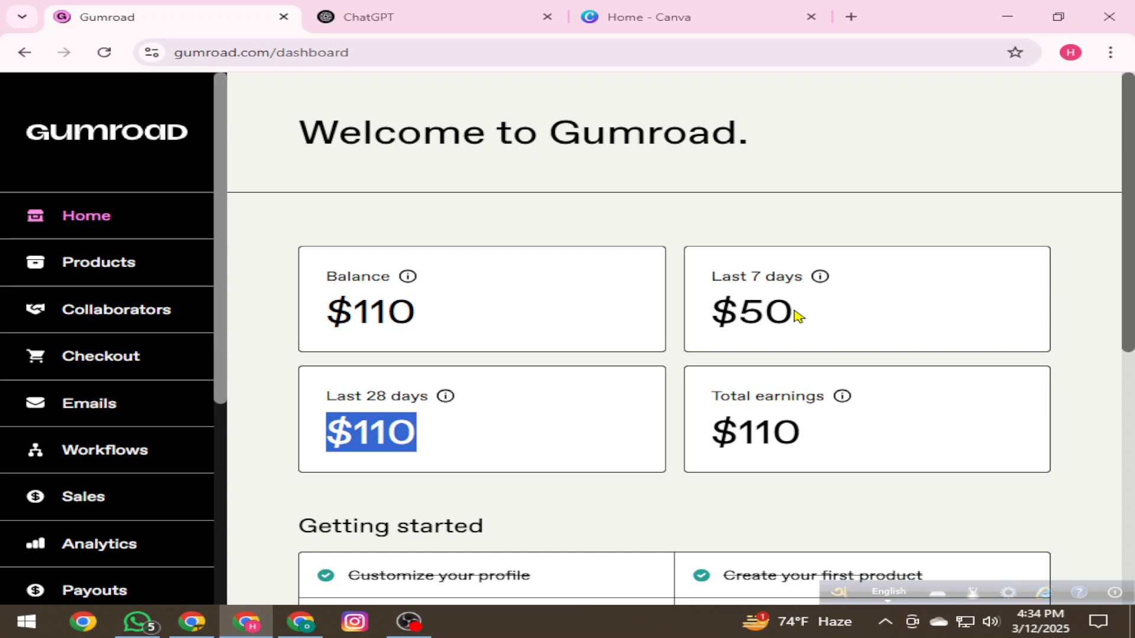
drag(811, 317, 650, 362)
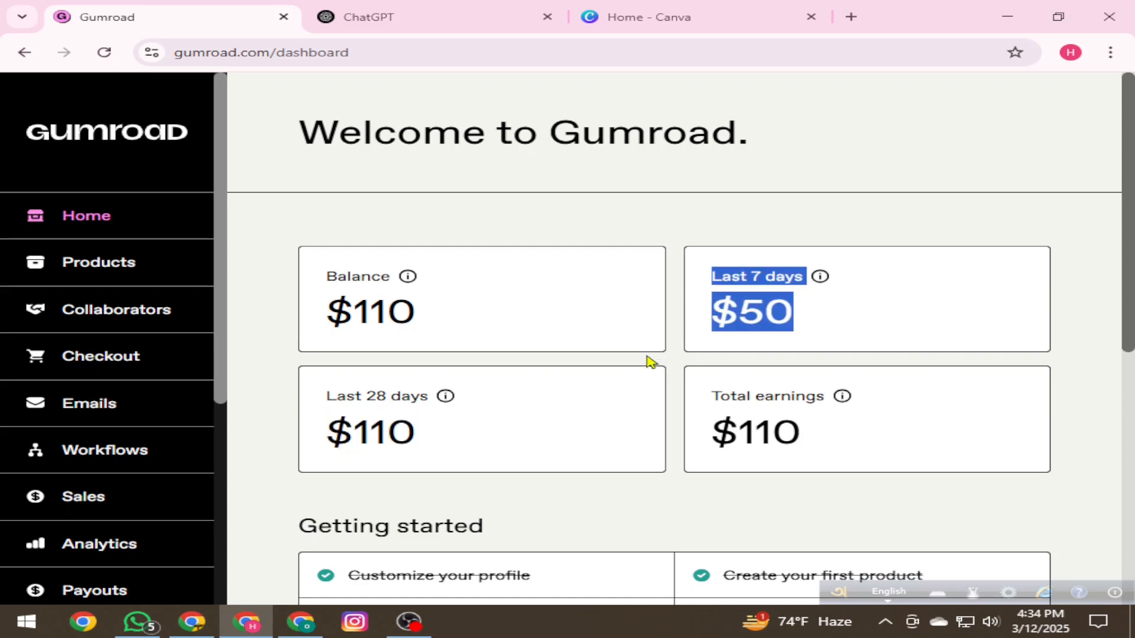
click(836, 307)
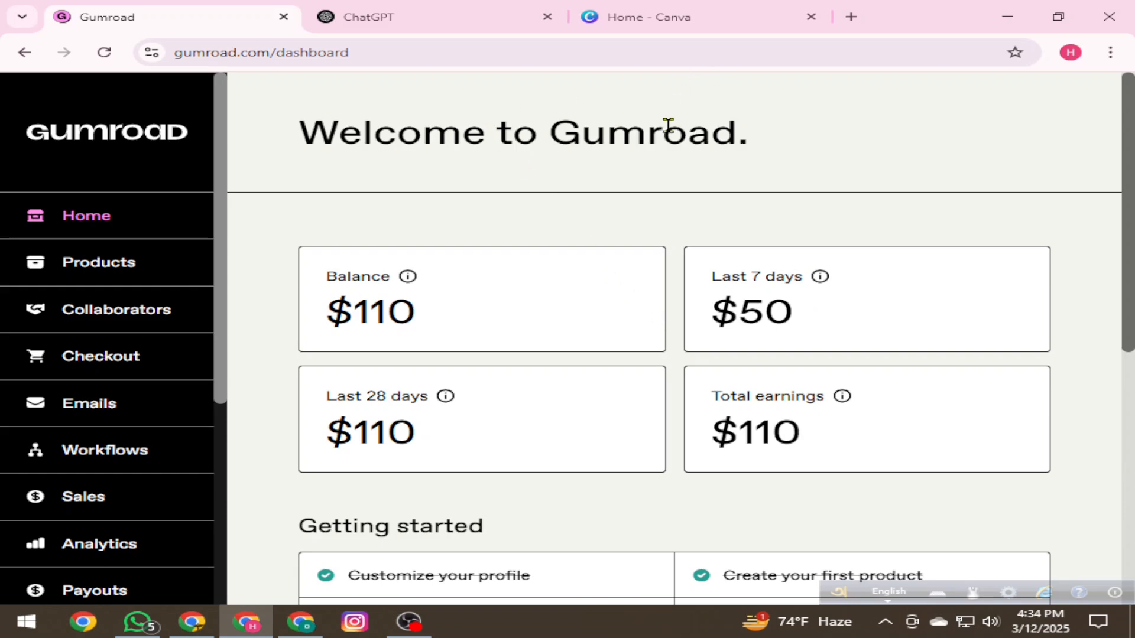
click(670, 24)
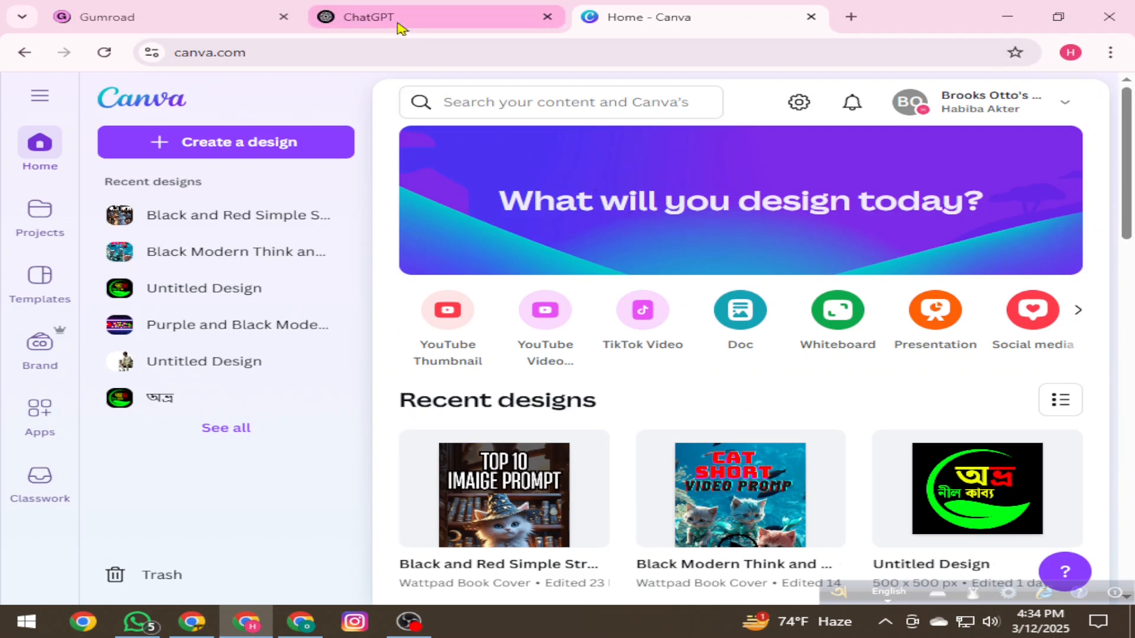
click(168, 18)
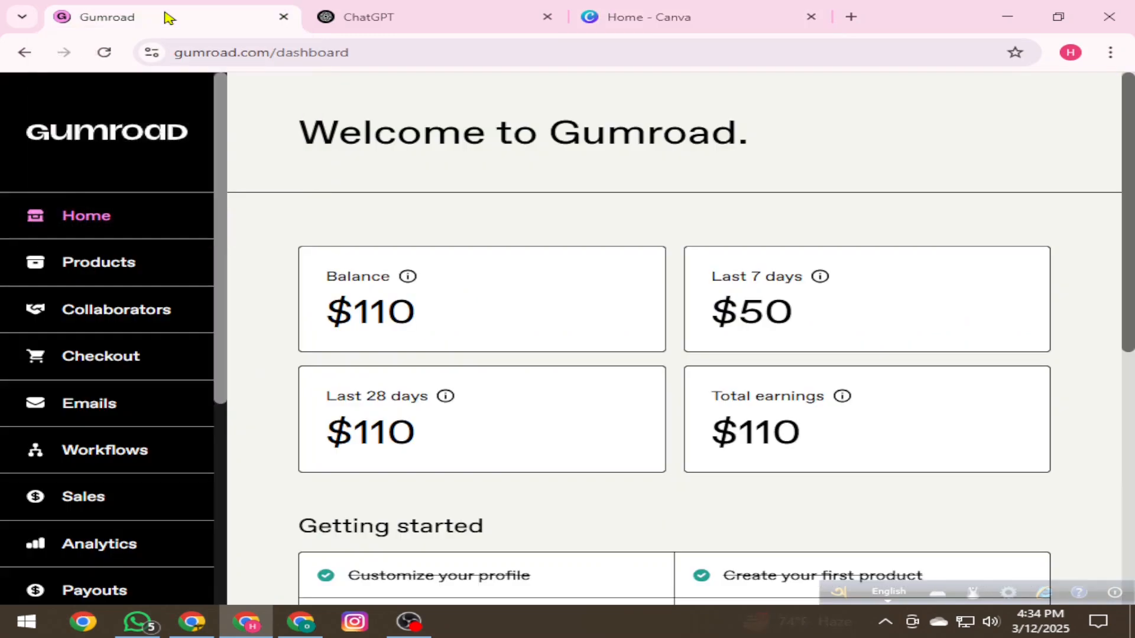
- In the other Chrome profile's window, search Google for Gumroad, open its website and go to the login page
click(1021, 15)
text(gu)
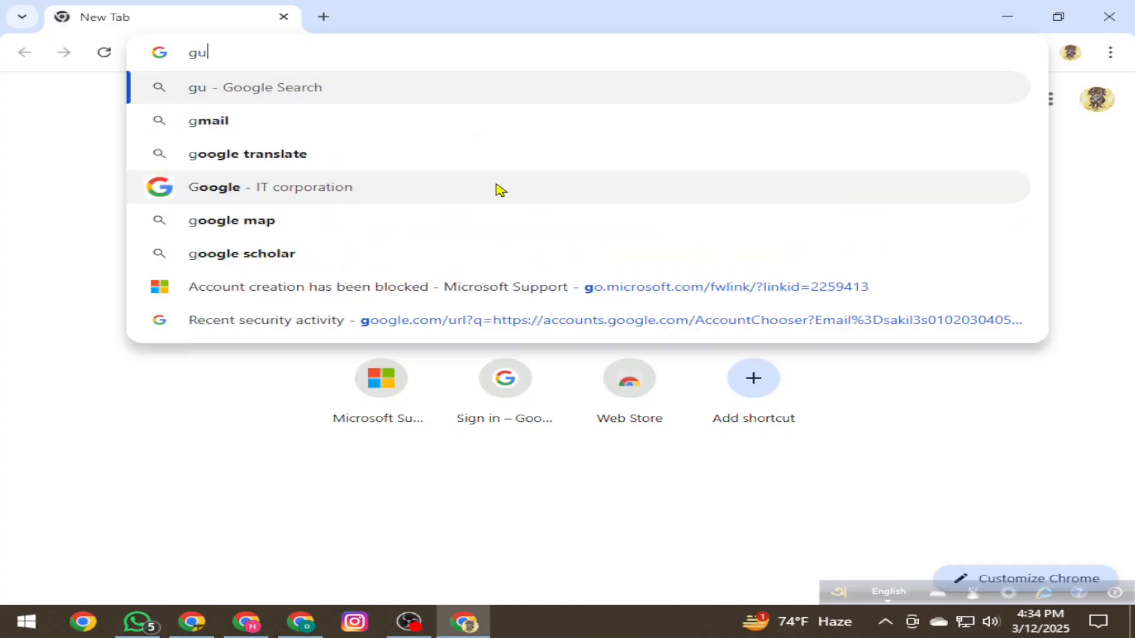
text(m)
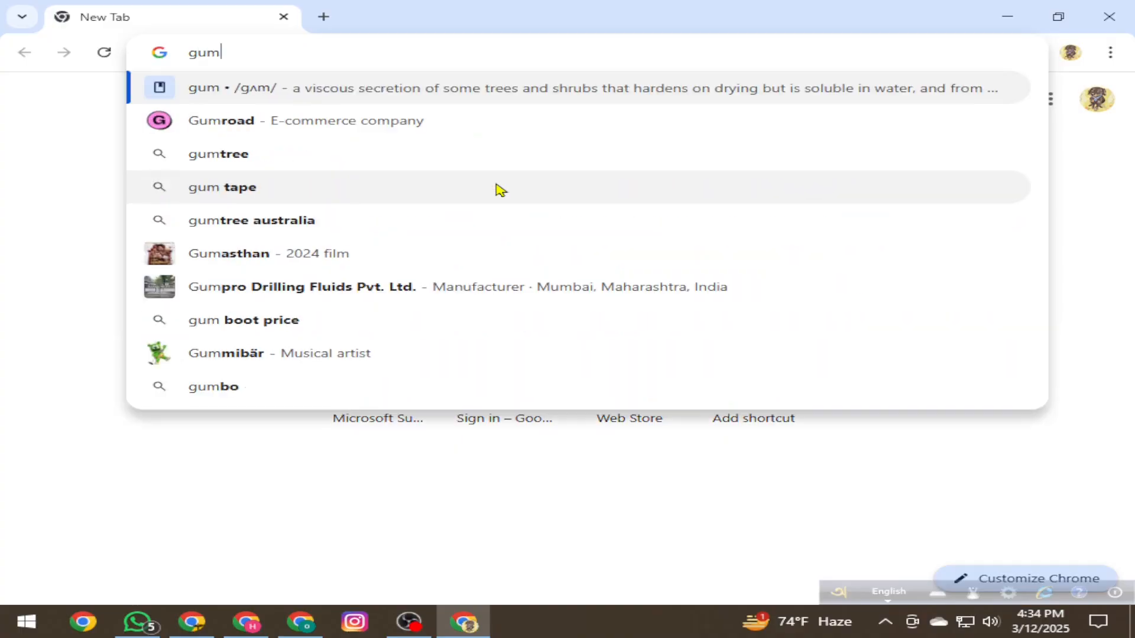
click(331, 121)
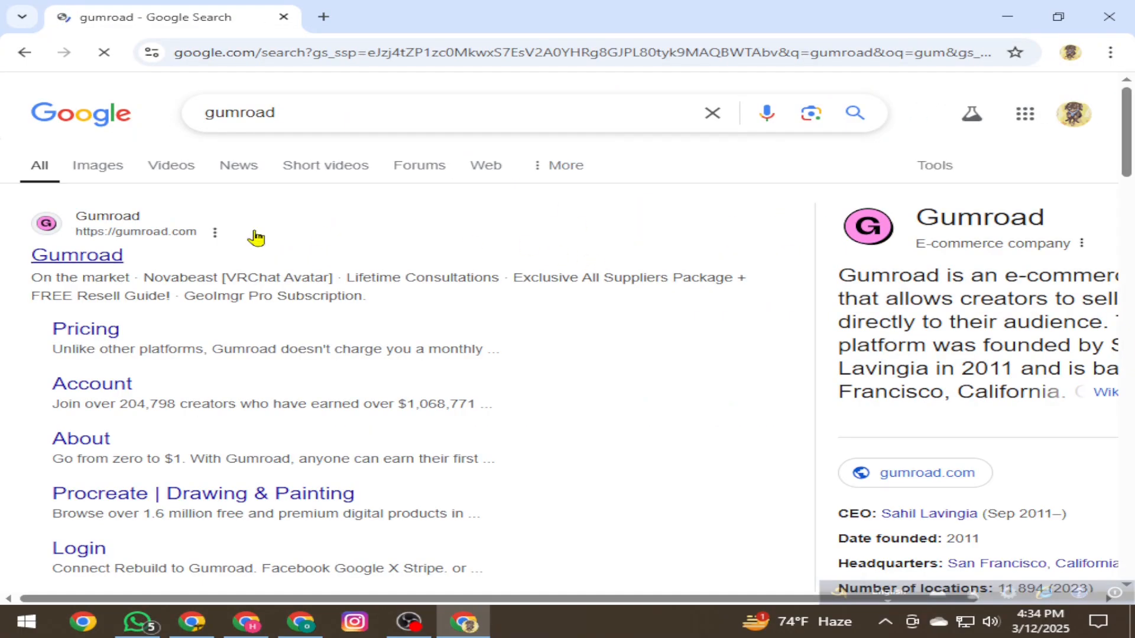
click(71, 267)
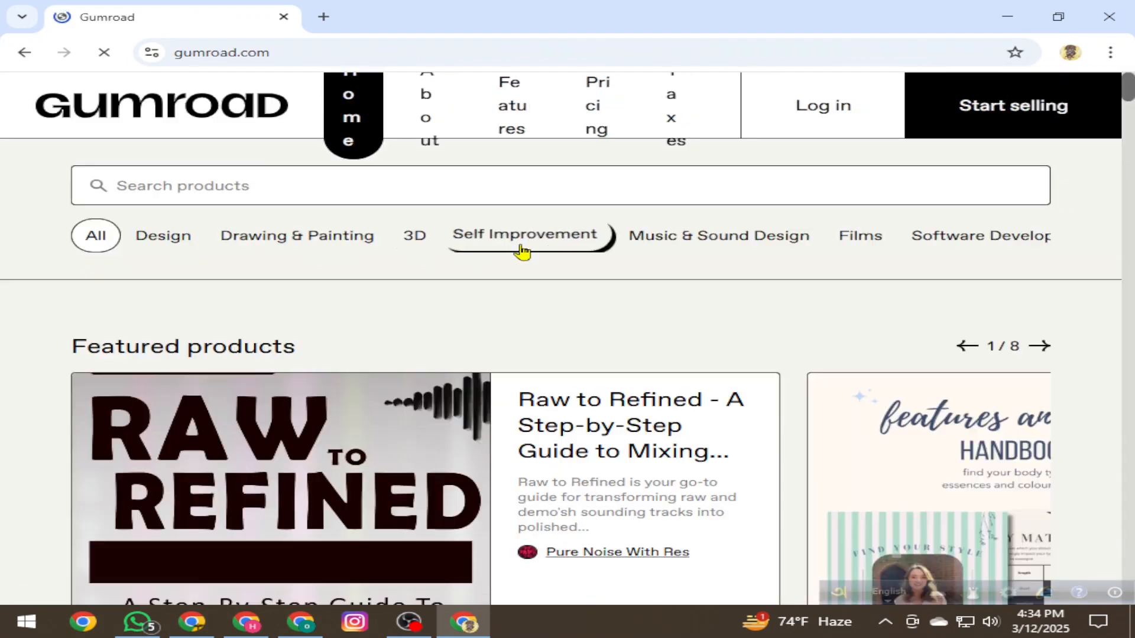
click(831, 125)
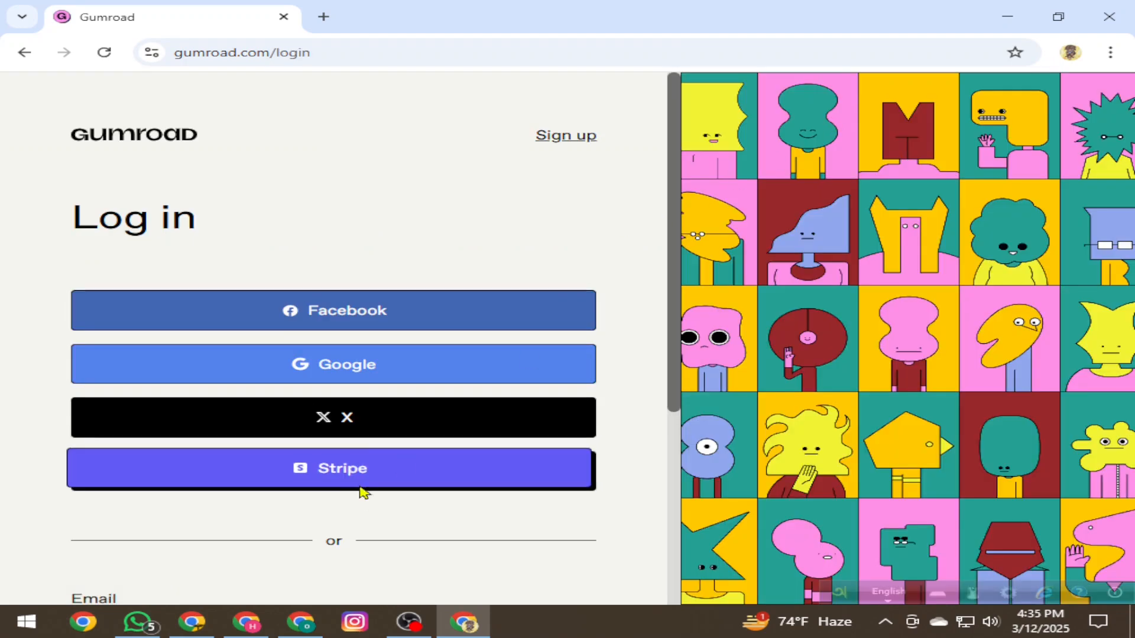
- Log in to Gumroad through Google with the listed account and agree to continue
scroll(365, 485, down, 5)
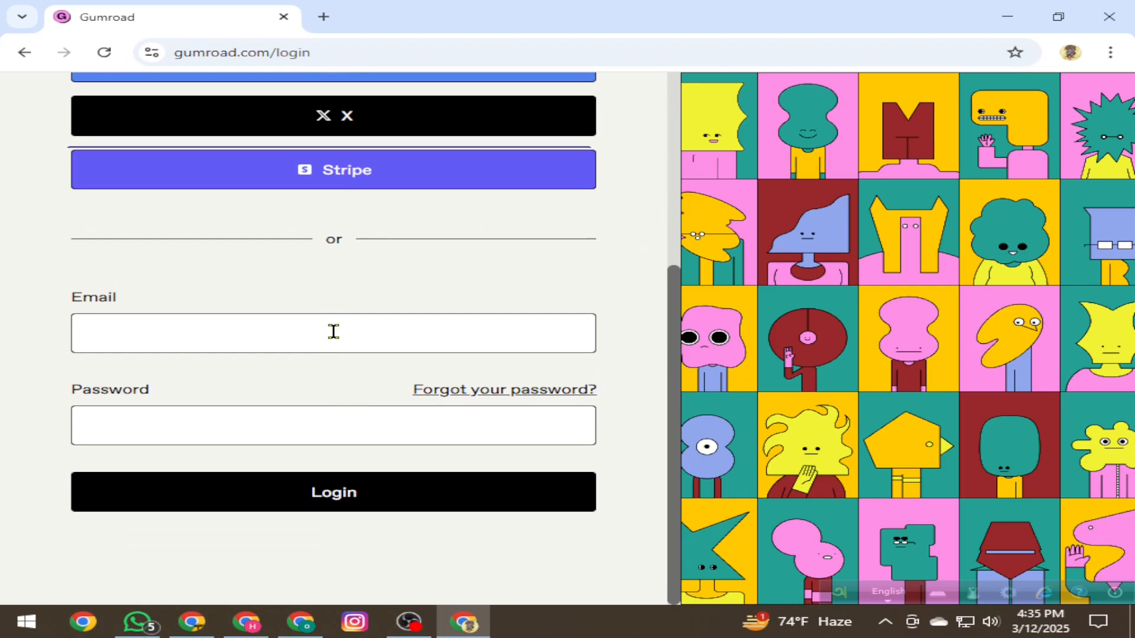
scroll(362, 453, up, 4)
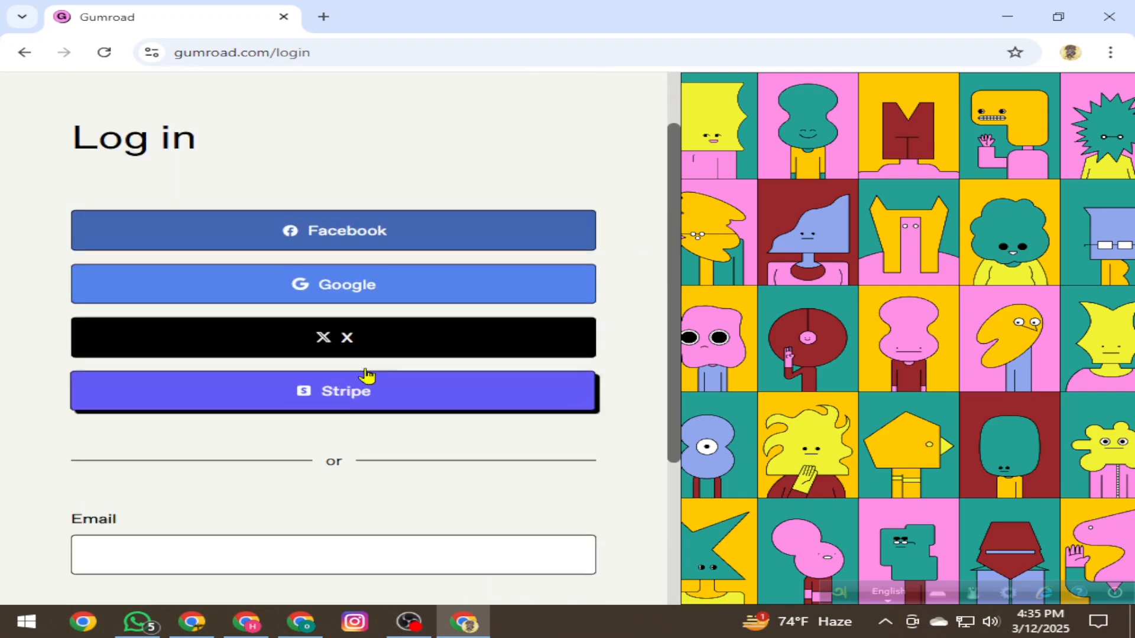
click(340, 286)
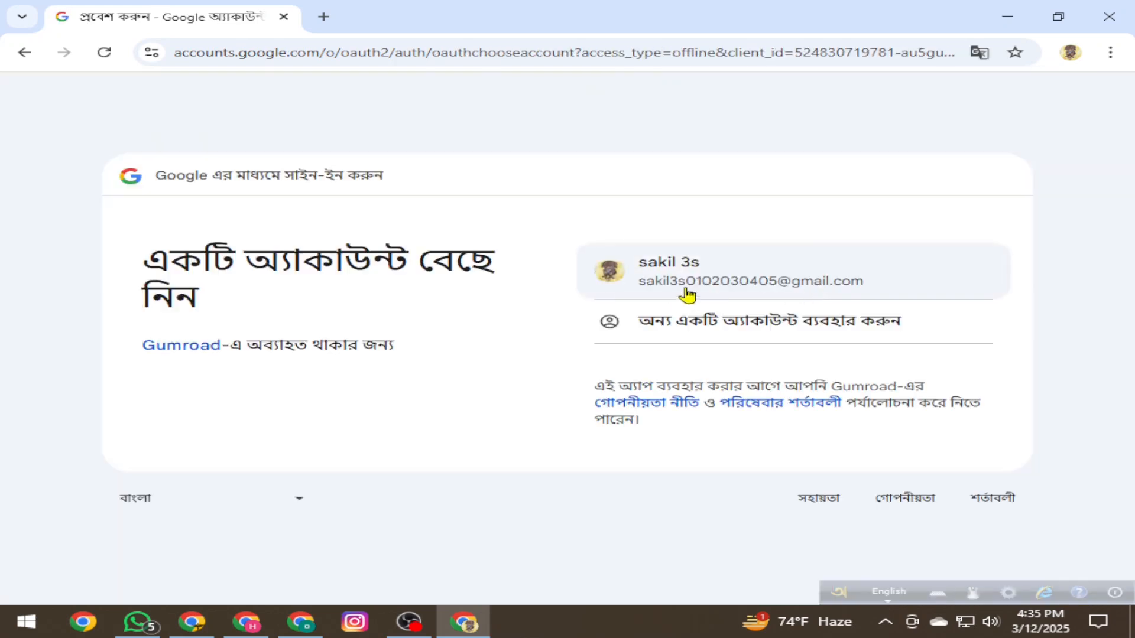
click(733, 286)
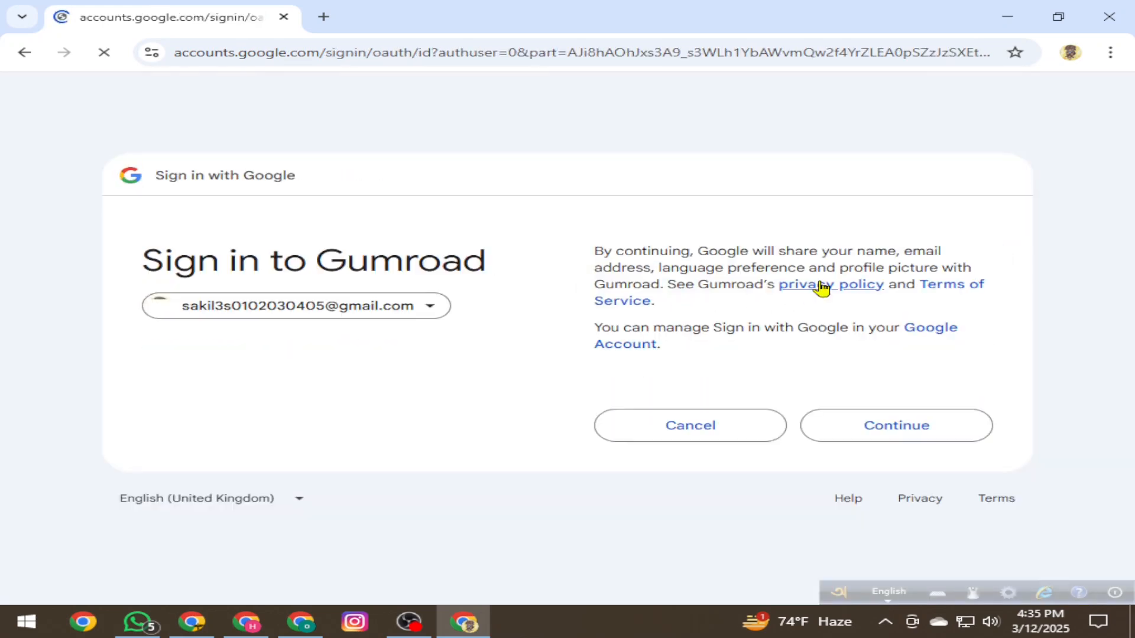
click(913, 434)
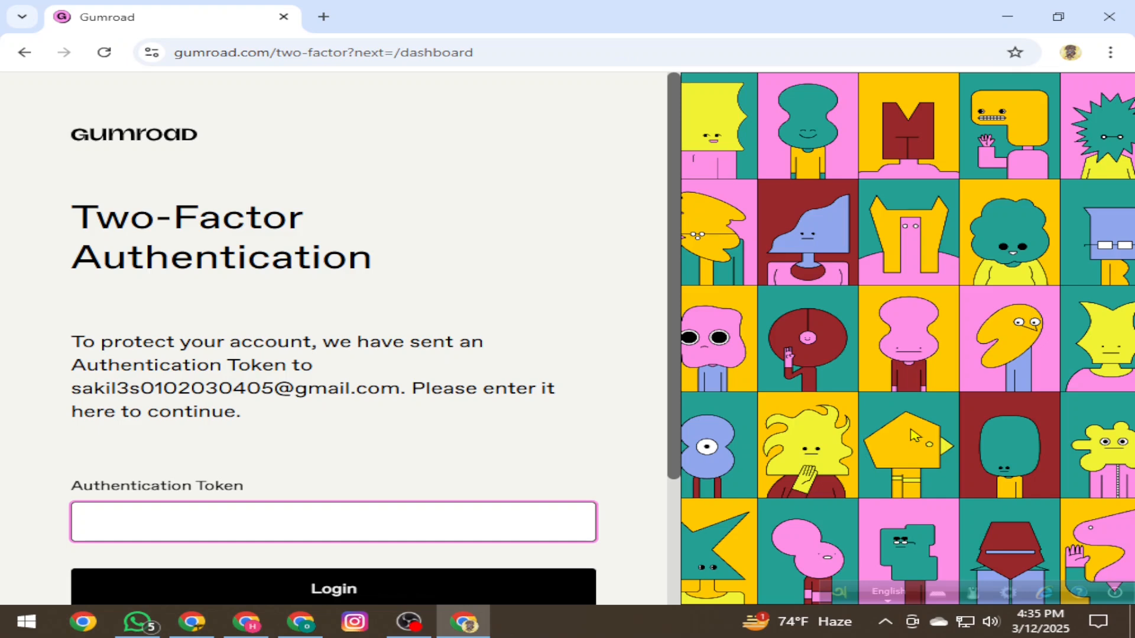
- Open the account's Gmail inbox in a new tab and copy the authentication token from the Gumroad email
scroll(488, 444, down, 3)
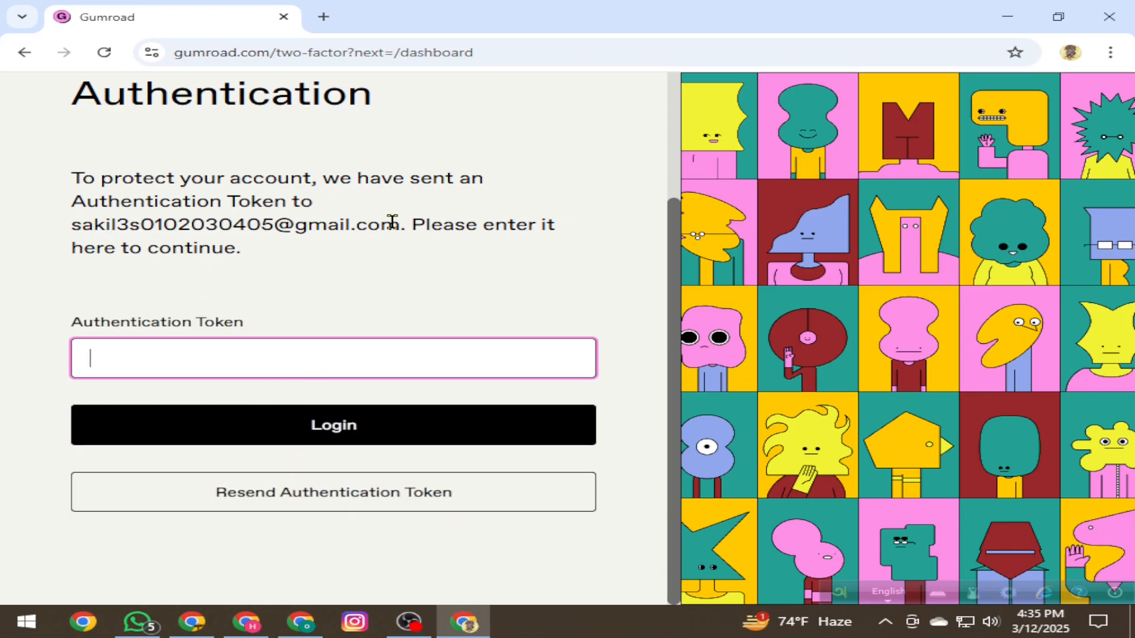
drag(398, 224, 7, 234)
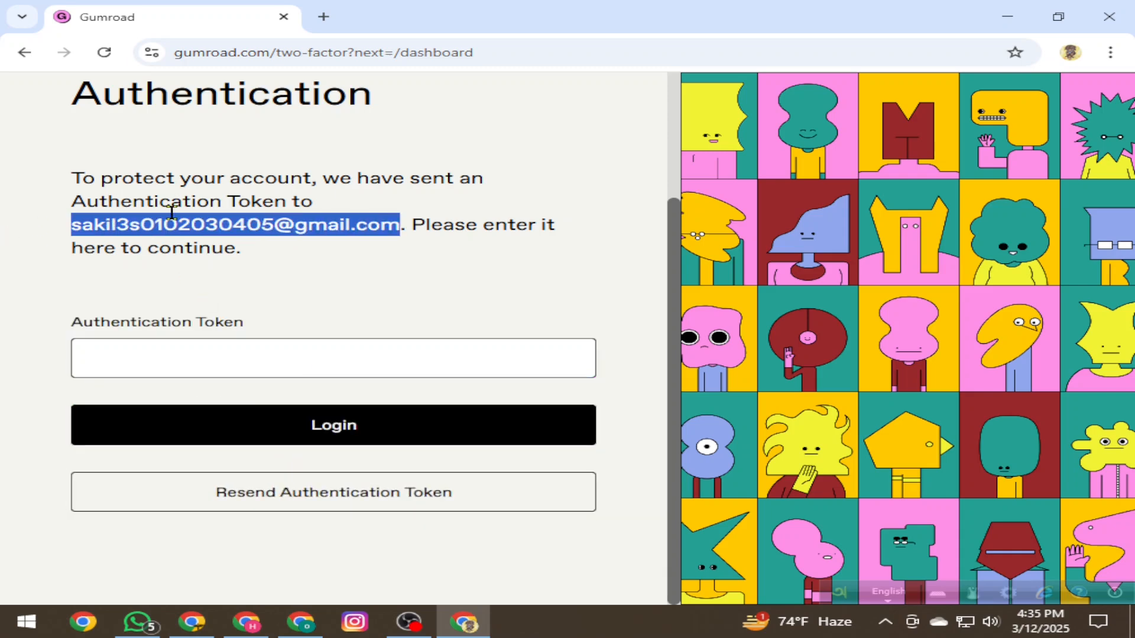
click(323, 16)
click(865, 102)
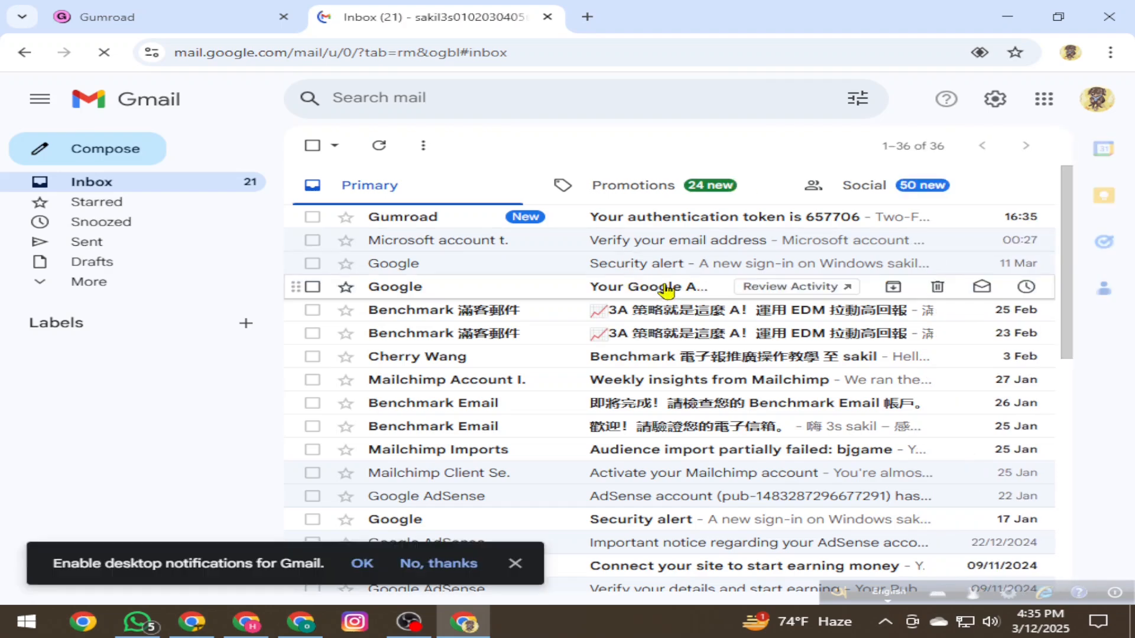
click(617, 222)
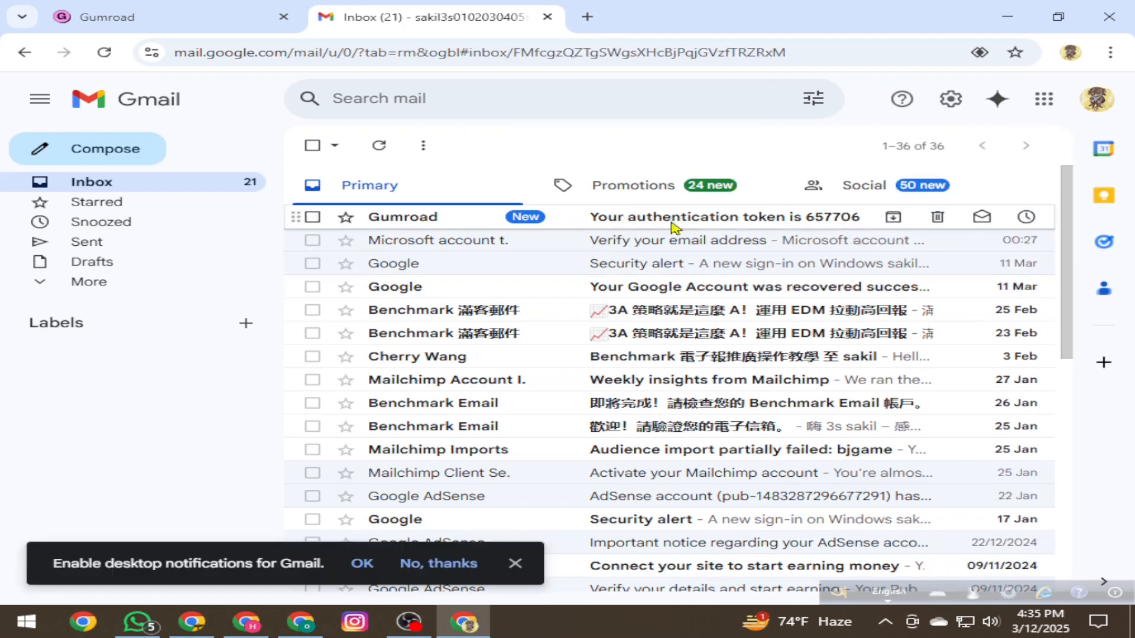
drag(532, 407, 458, 413)
key(super+c)
right_click(498, 415)
click(529, 430)
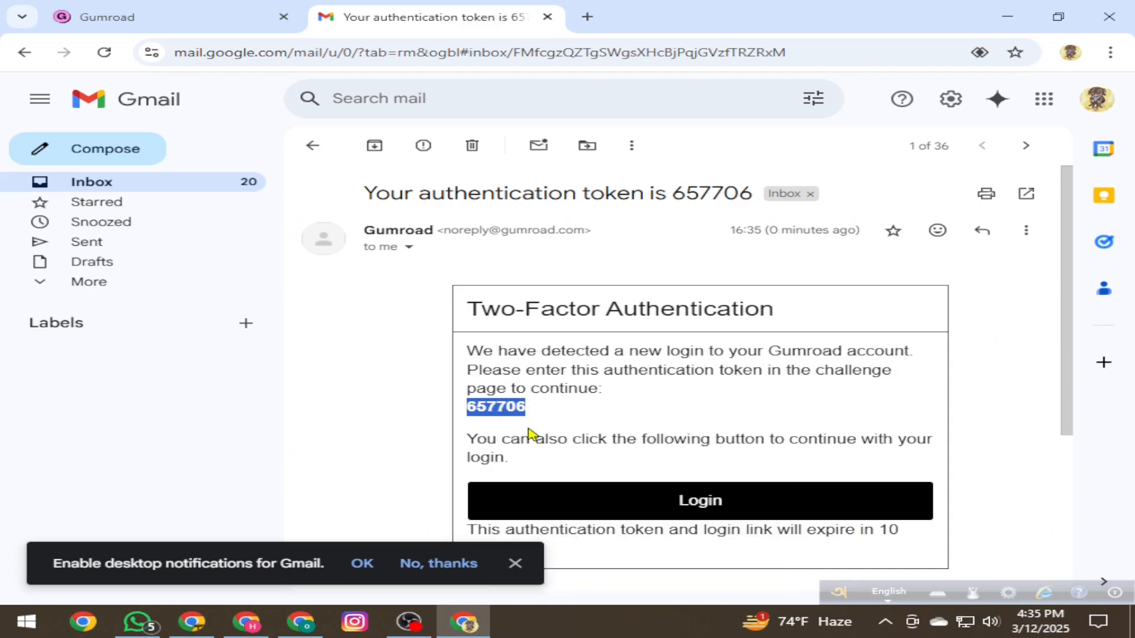
- Return to Gumroad's two-factor page, paste the authentication token and log in
click(189, 18)
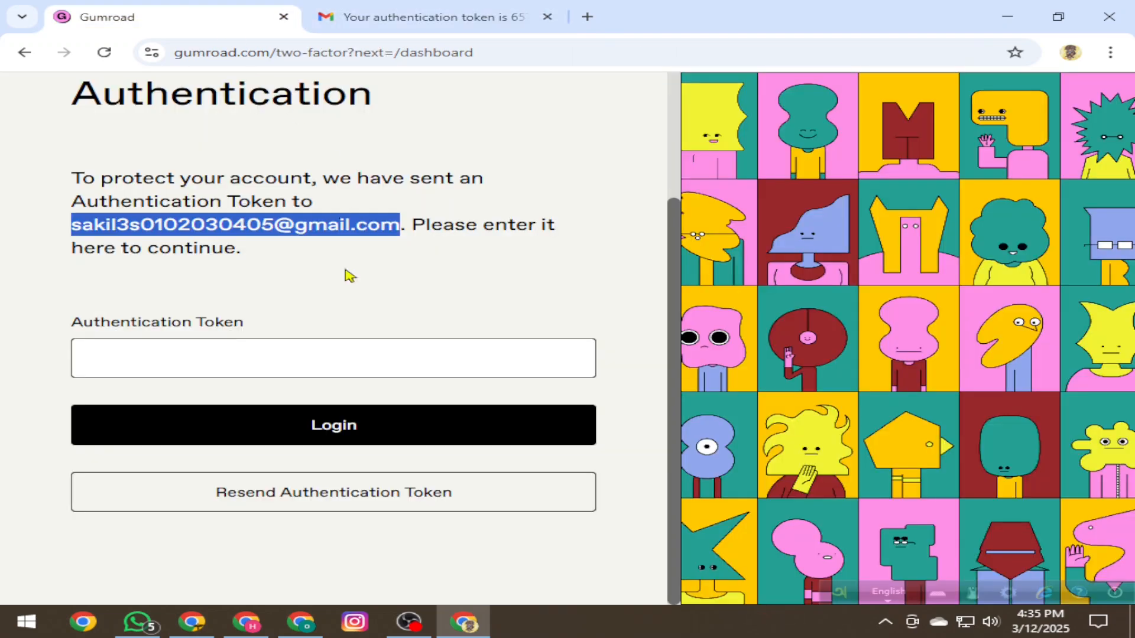
right_click(205, 360)
click(260, 191)
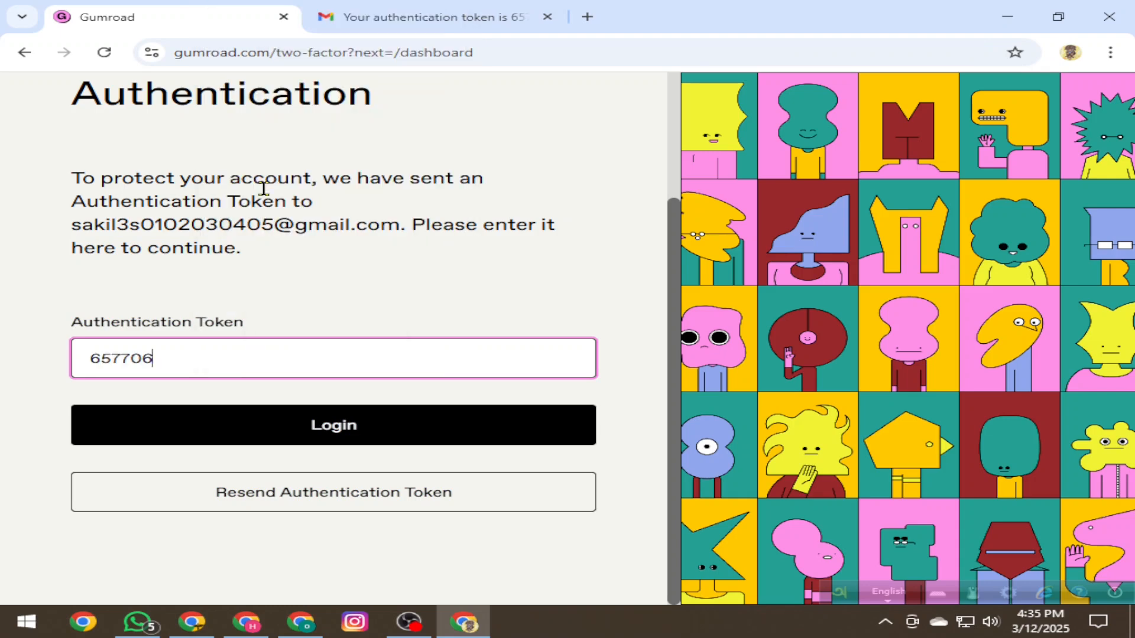
click(353, 430)
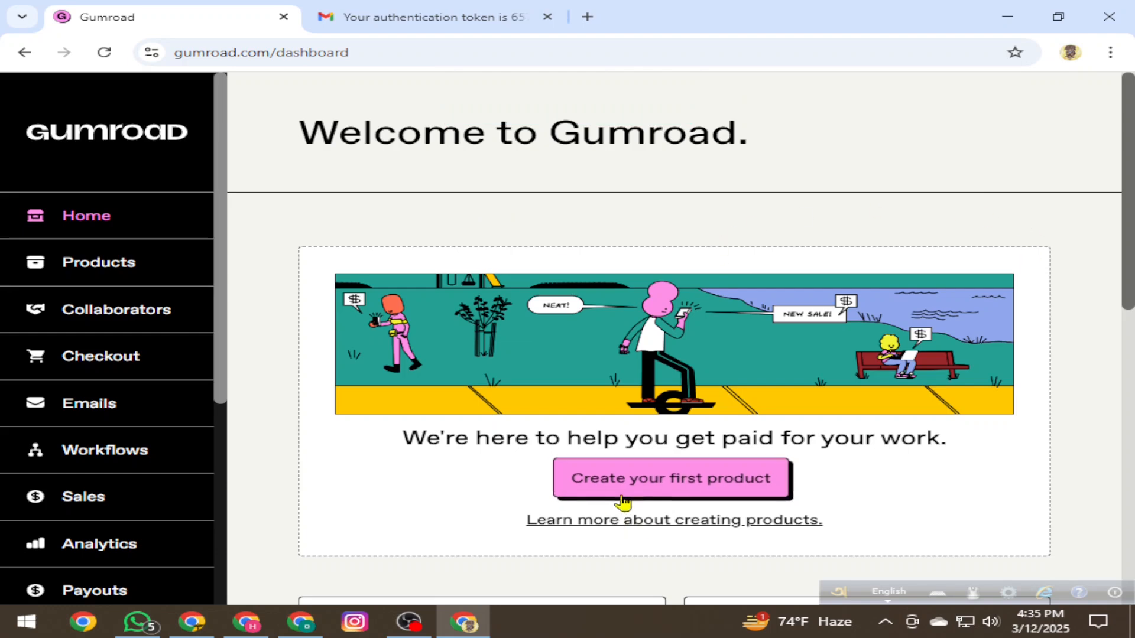
- Review the dashboard's balance and earnings figures, Getting started checklist and Activity section
scroll(750, 481, down, 5)
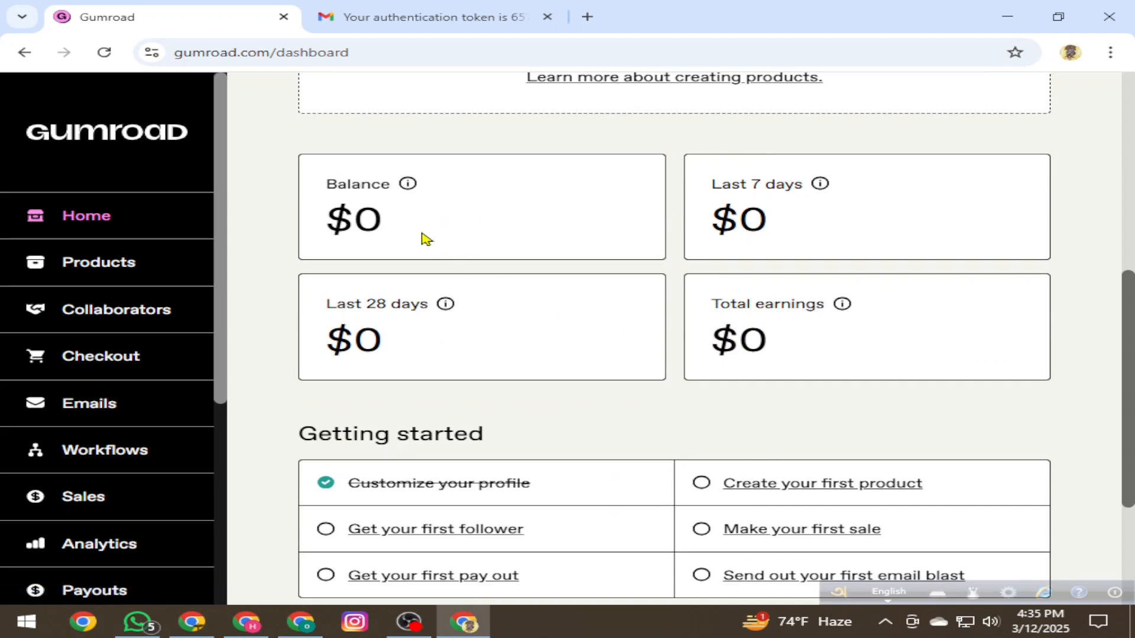
drag(454, 228, 325, 223)
drag(869, 221, 684, 291)
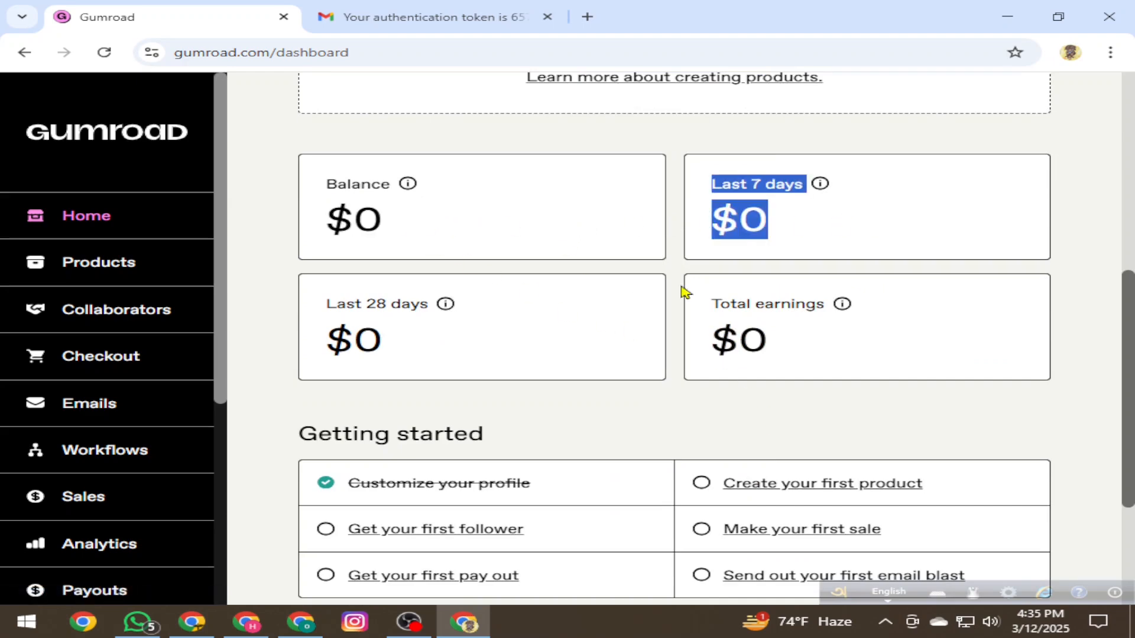
drag(827, 348, 428, 363)
scroll(418, 381, up, 6)
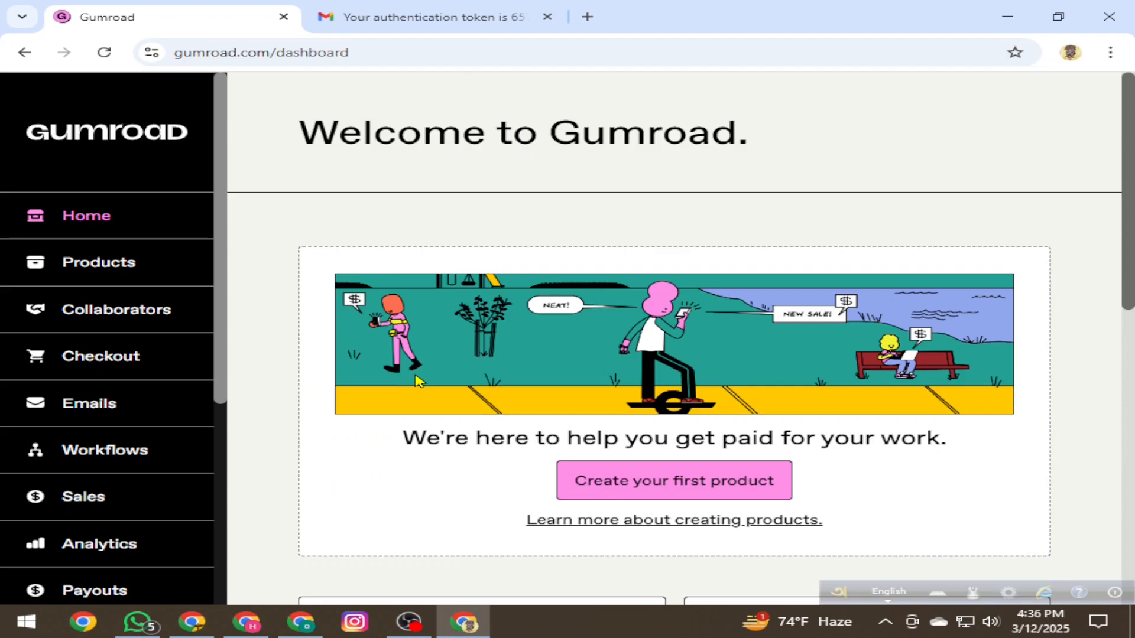
scroll(418, 377, down, 10)
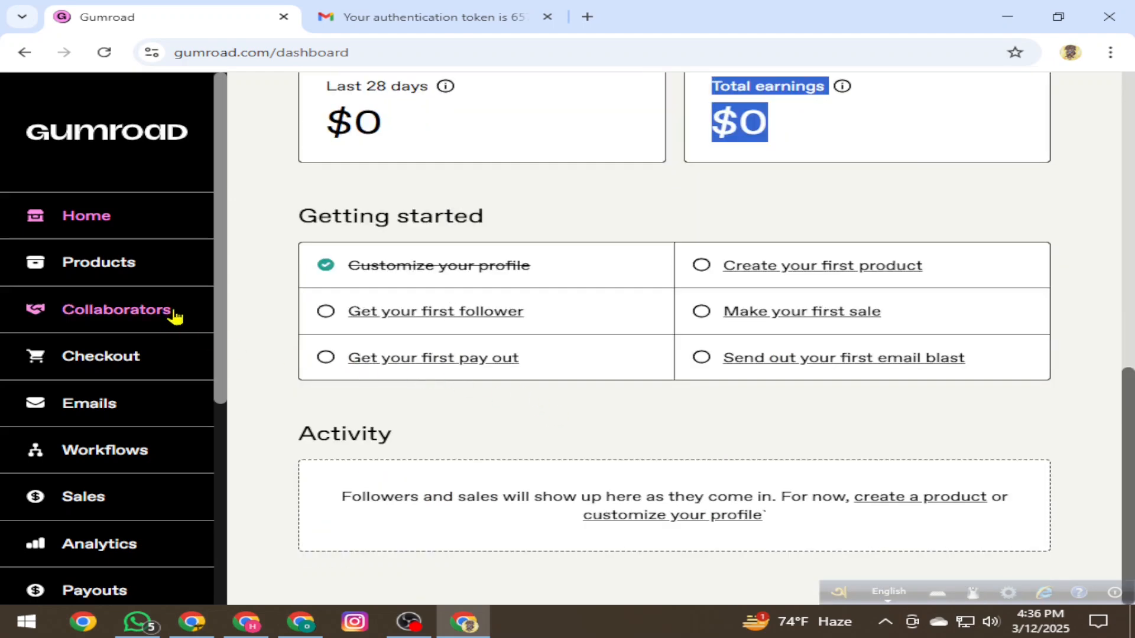
click(92, 223)
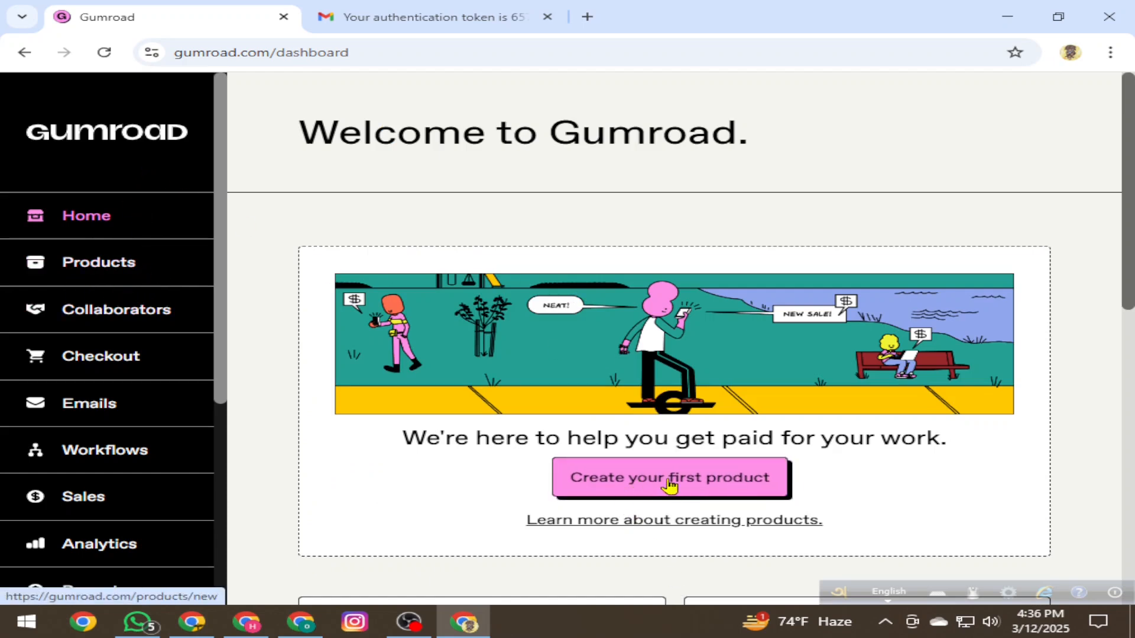
- Start a new product from the Products page and review the available product types on its form
click(107, 270)
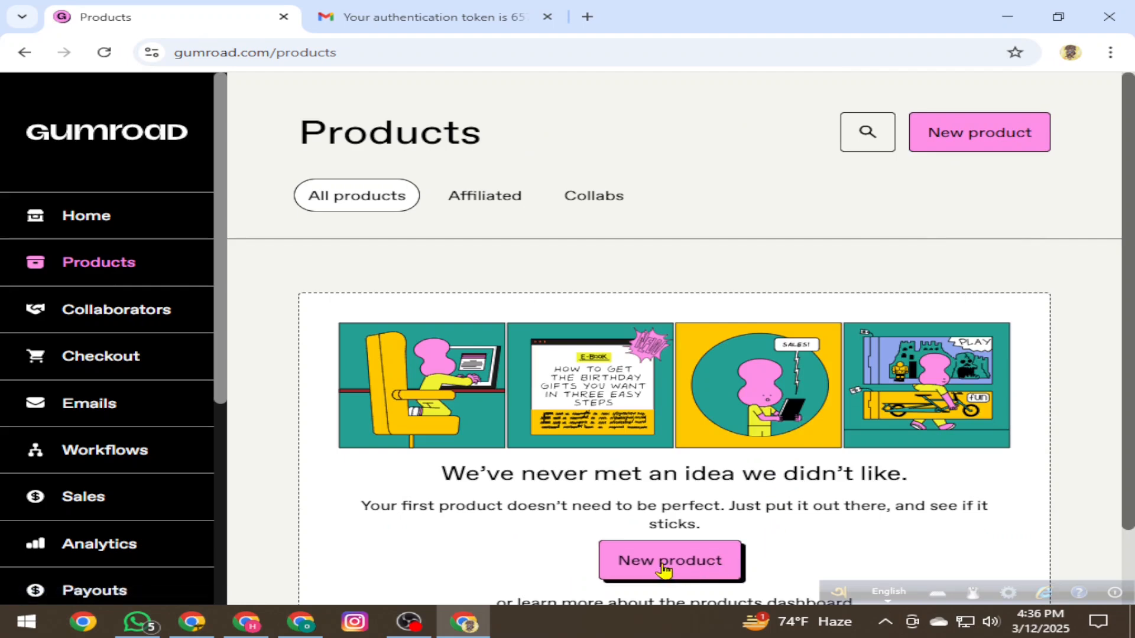
scroll(744, 385, down, 2)
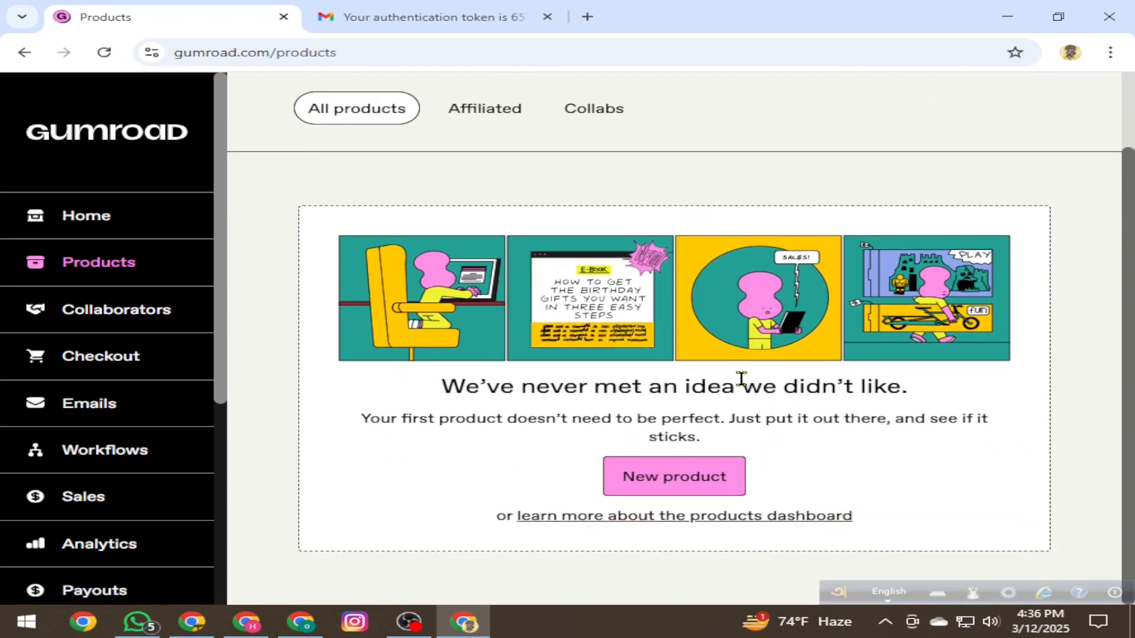
click(673, 490)
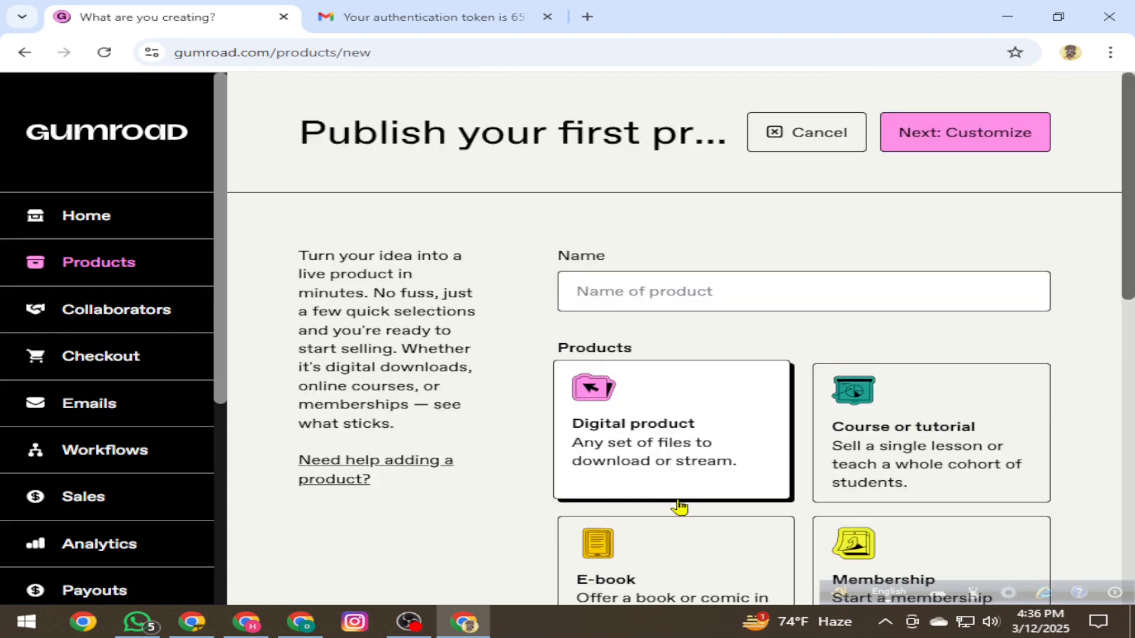
click(617, 285)
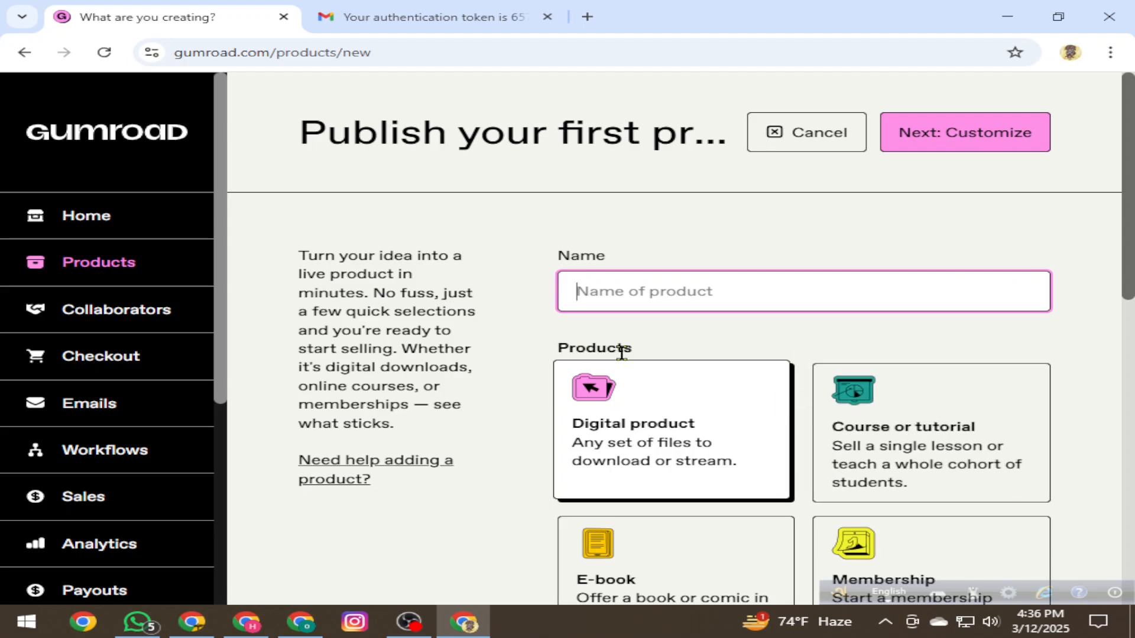
scroll(676, 459, down, 3)
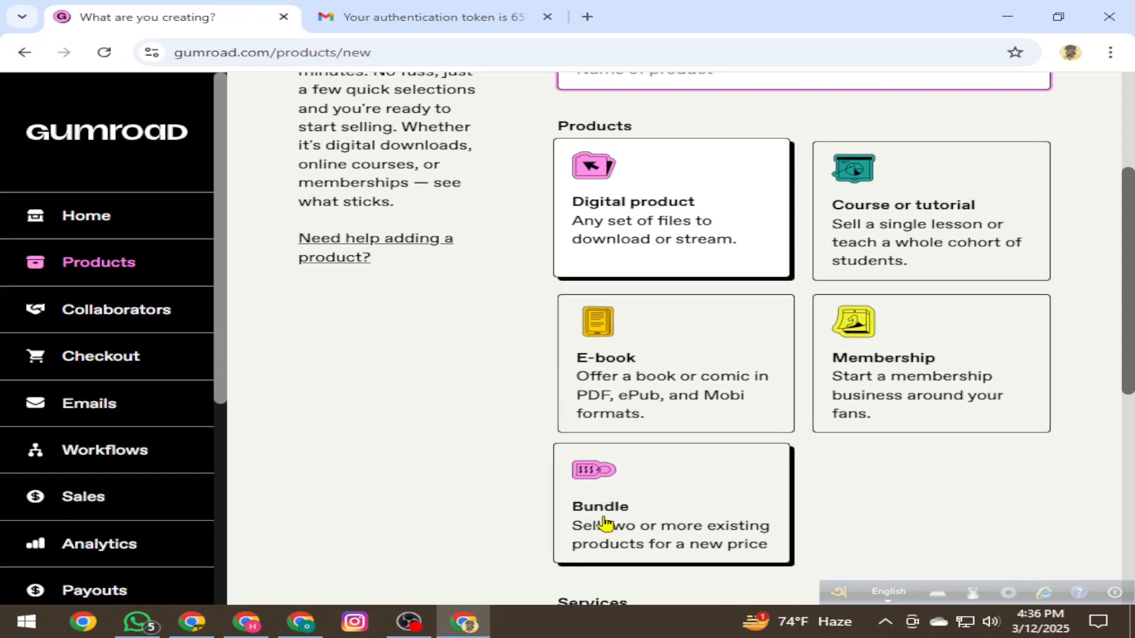
scroll(684, 502, down, 3)
scroll(686, 494, up, 3)
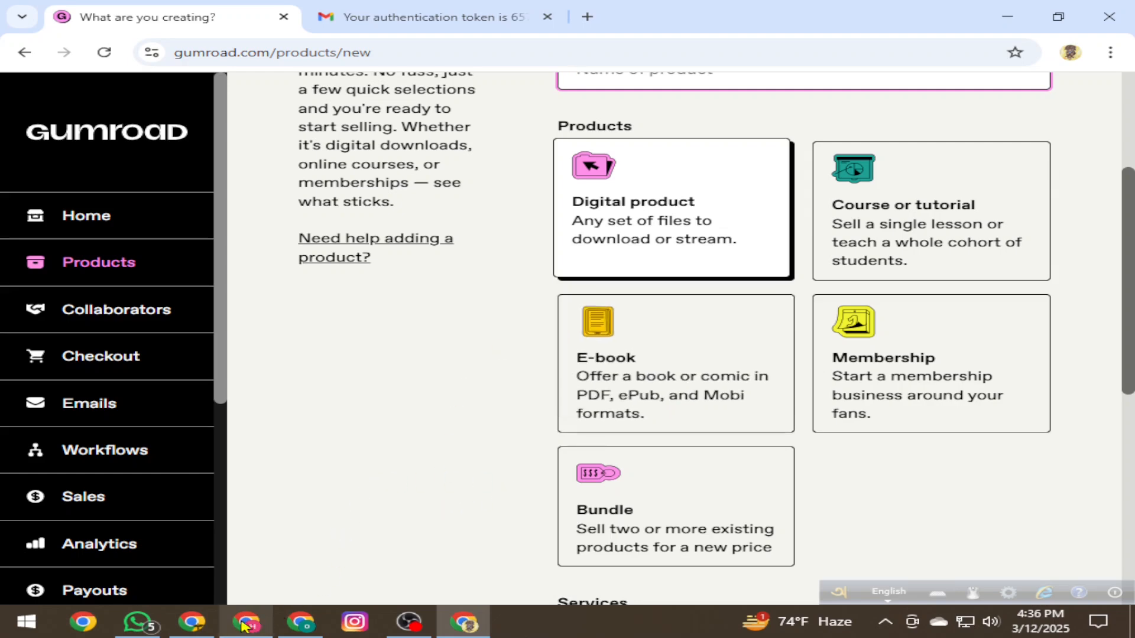
- Switch back to the Chrome window that holds the Gumroad dashboard, ChatGPT and Canva
mouse_move(247, 622)
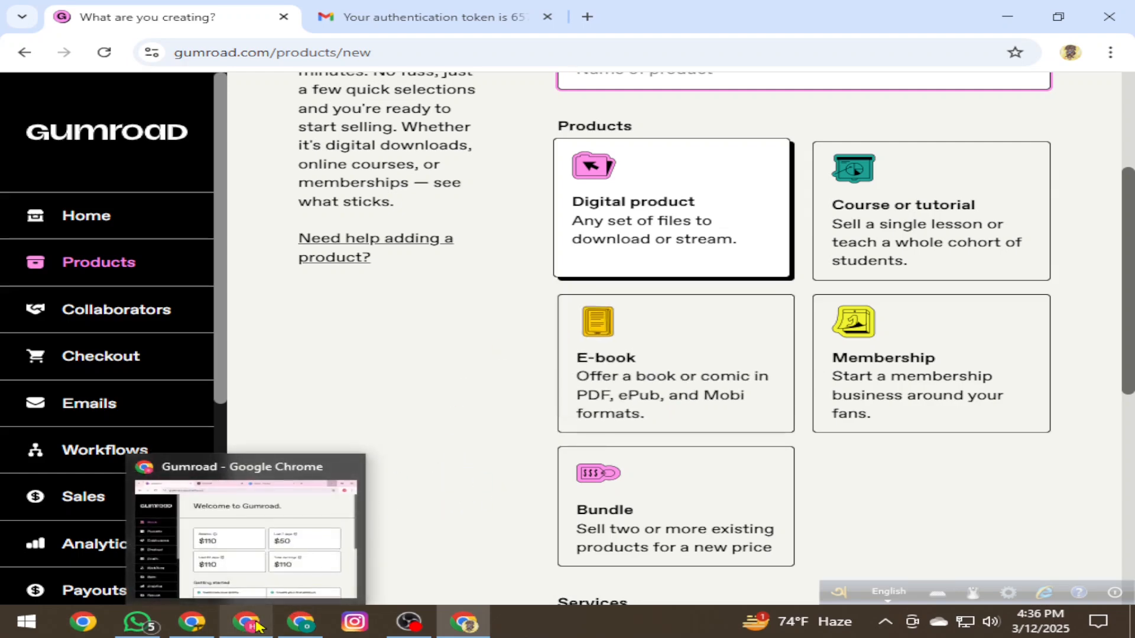
click(322, 584)
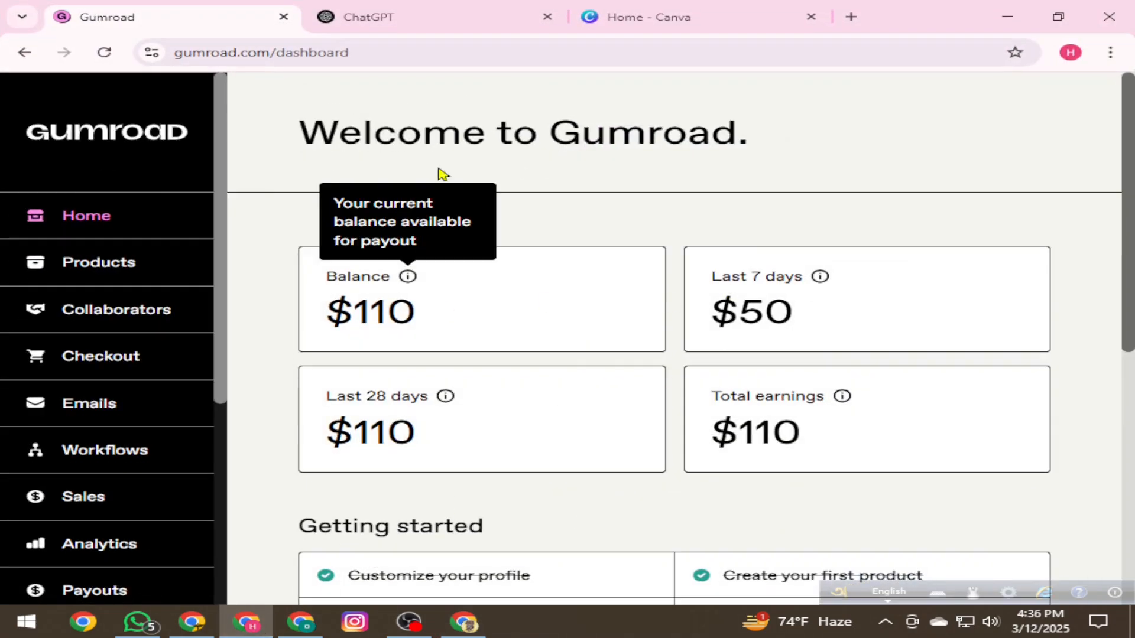
- Switch to ChatGPT, set the keyboard language to Bangla and begin the prompt with "আমাকে ২০ টি বিড়ালের"
click(433, 17)
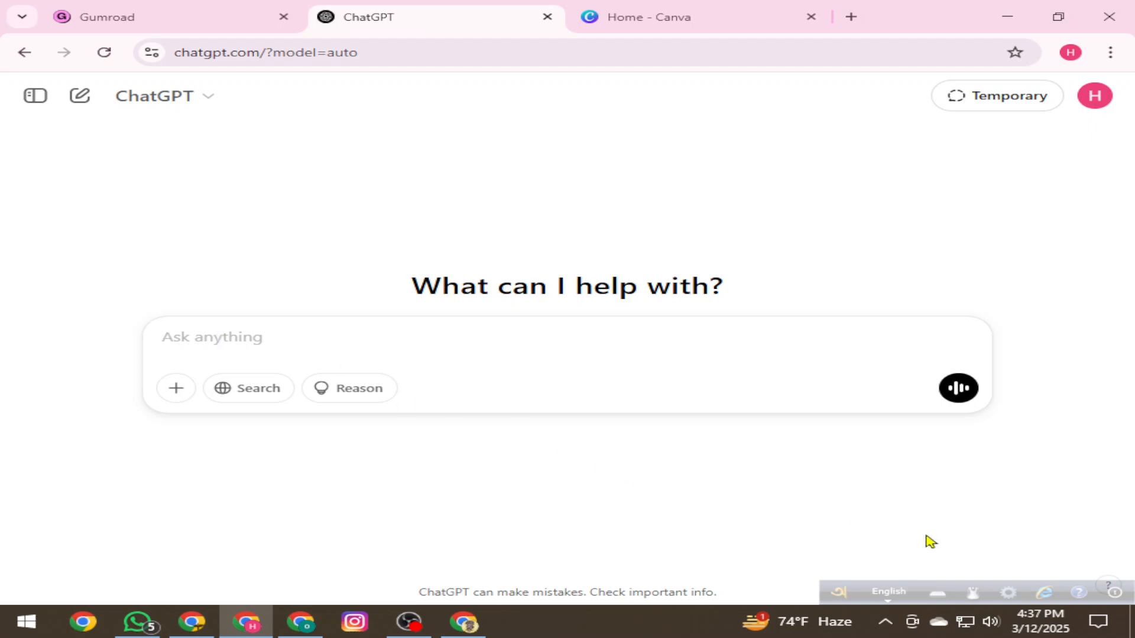
click(871, 588)
click(334, 342)
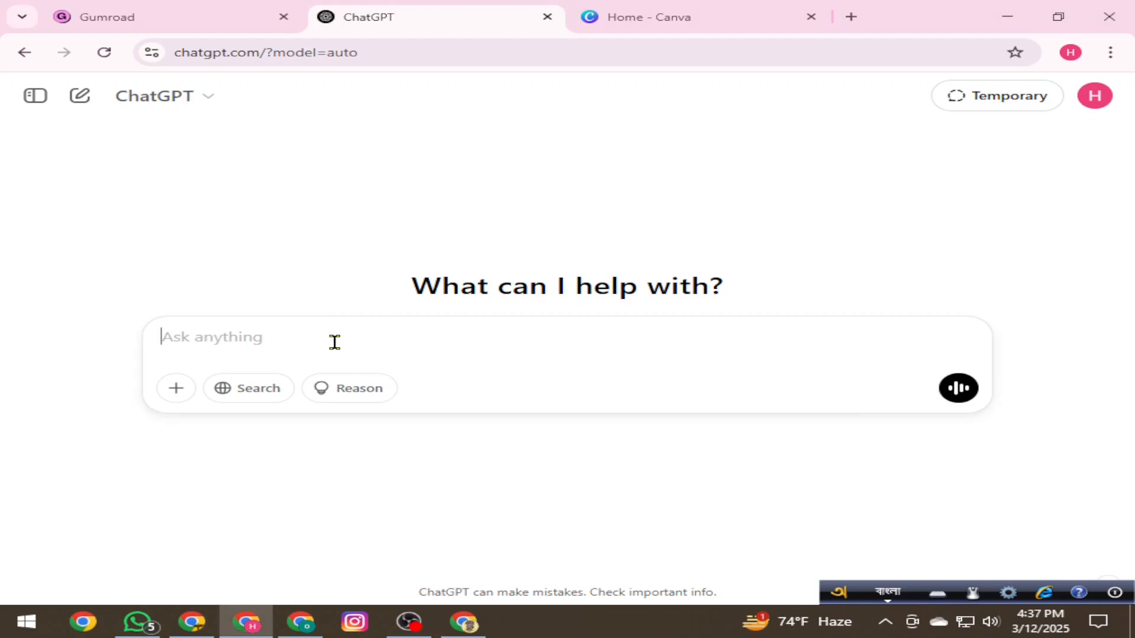
text(amak)
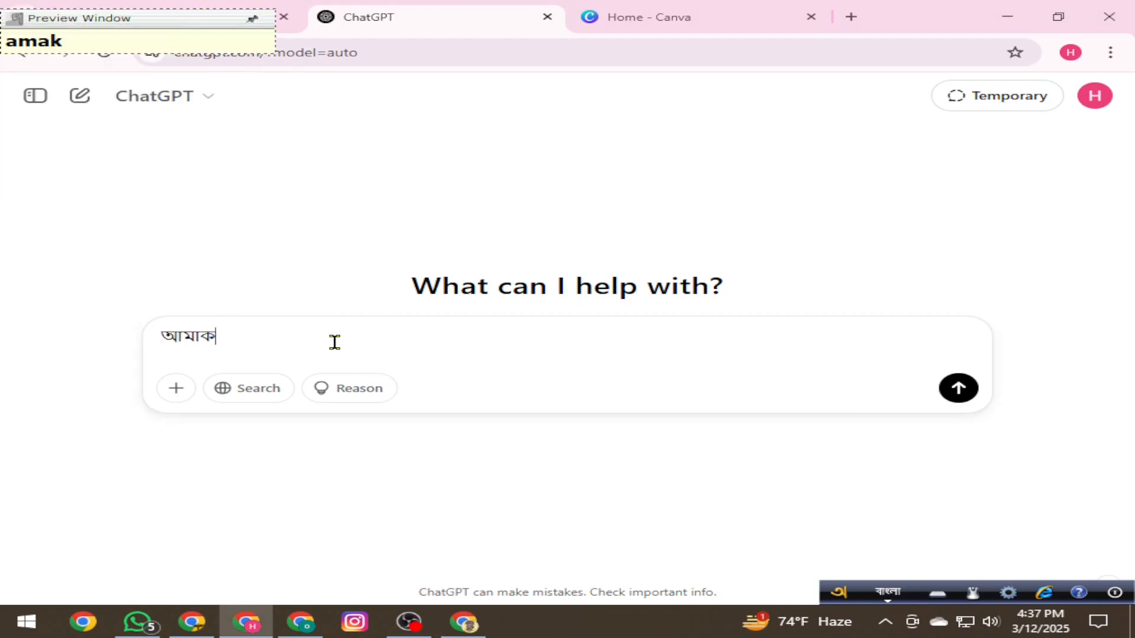
text(e )
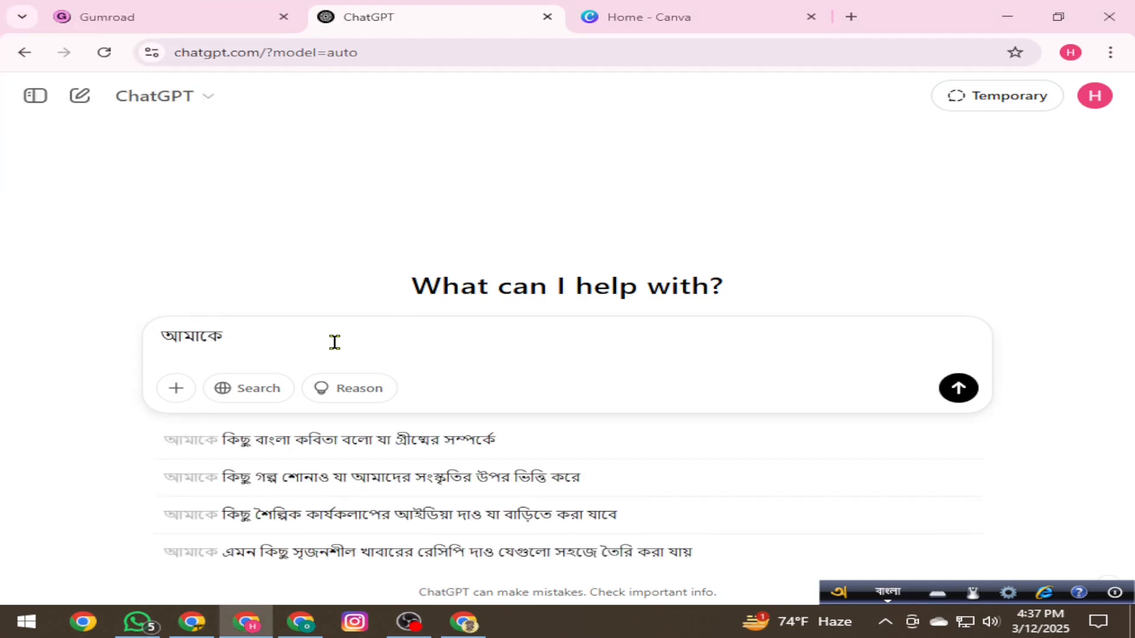
text(1)
key(BackSpace)
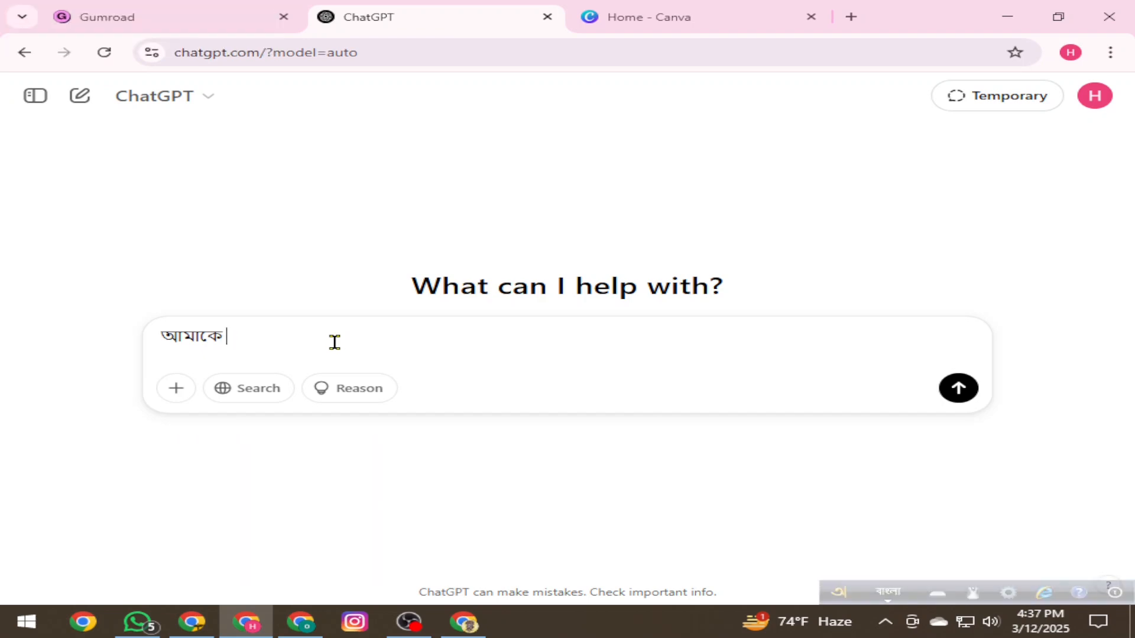
text(20 Ti bi)
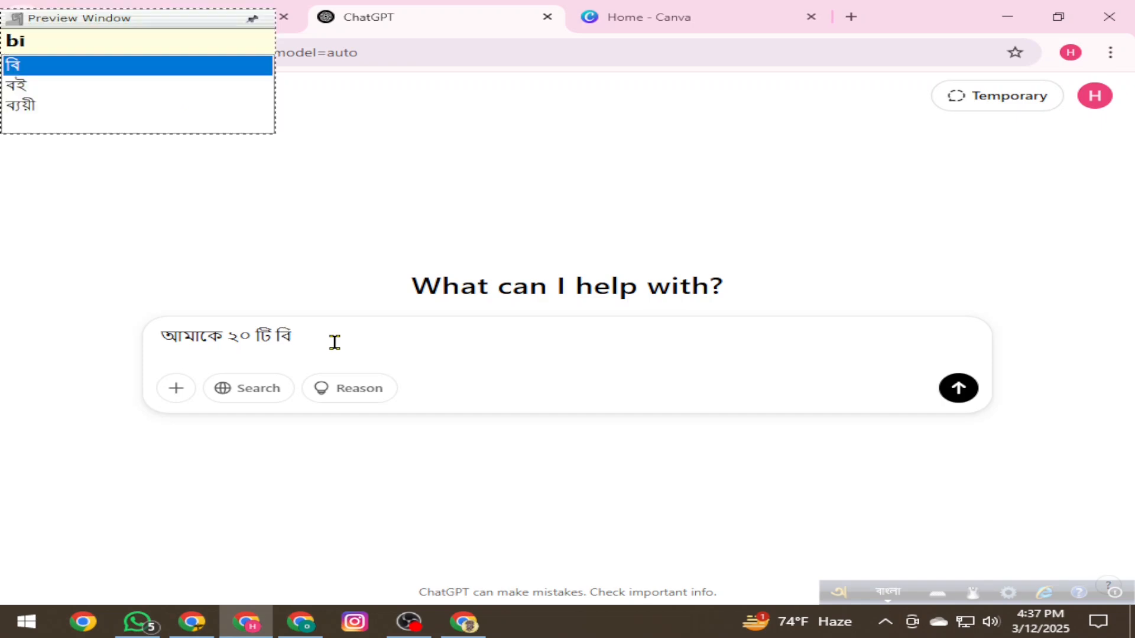
text(Raler)
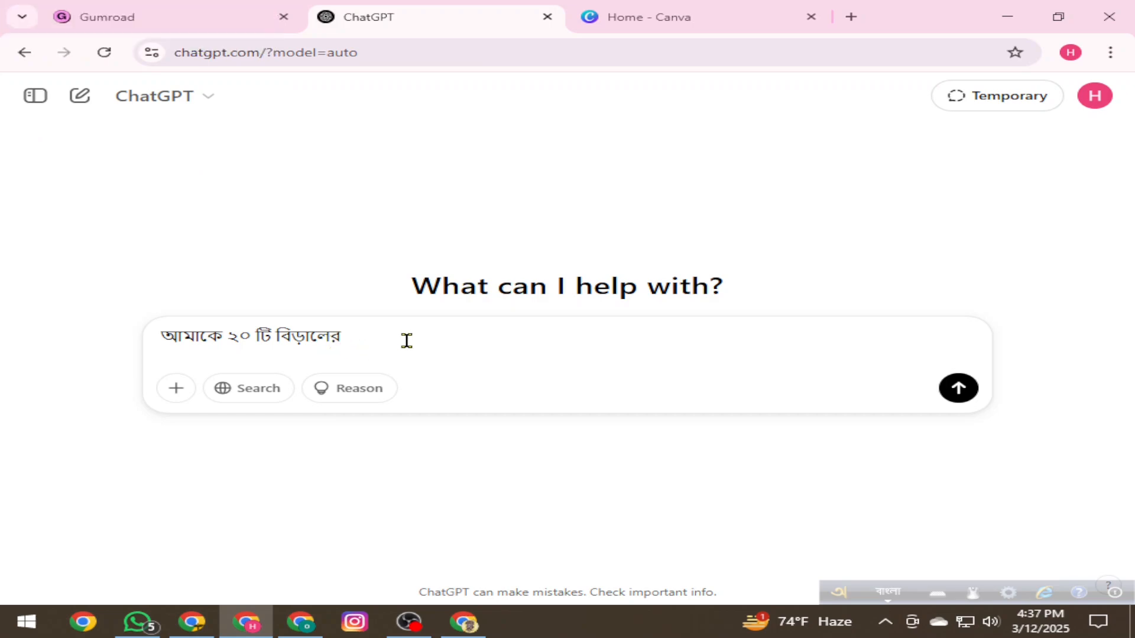
- Continue the ChatGPT prompt with the word "ইমেইজ", correcting its spelling
text( ima)
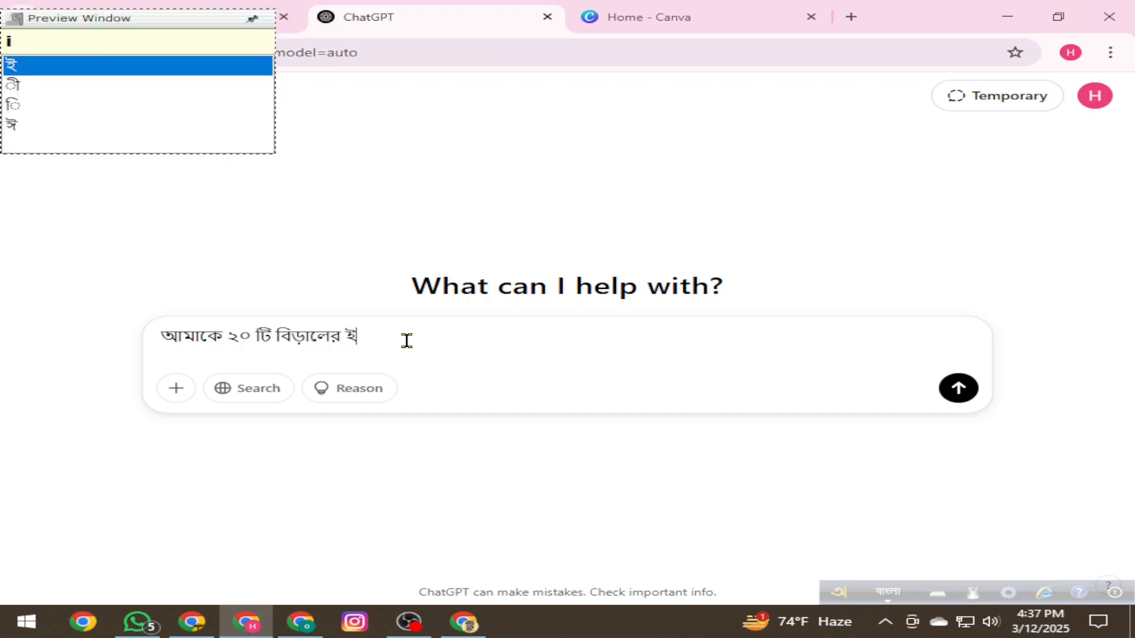
text(ige)
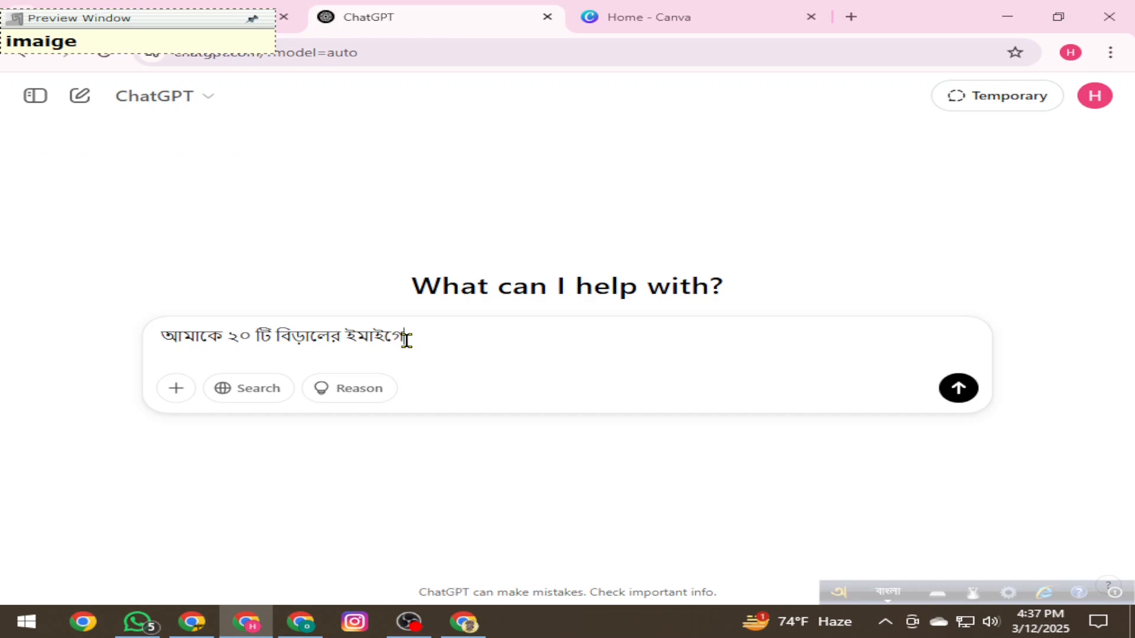
key(BackSpace)
text(e)
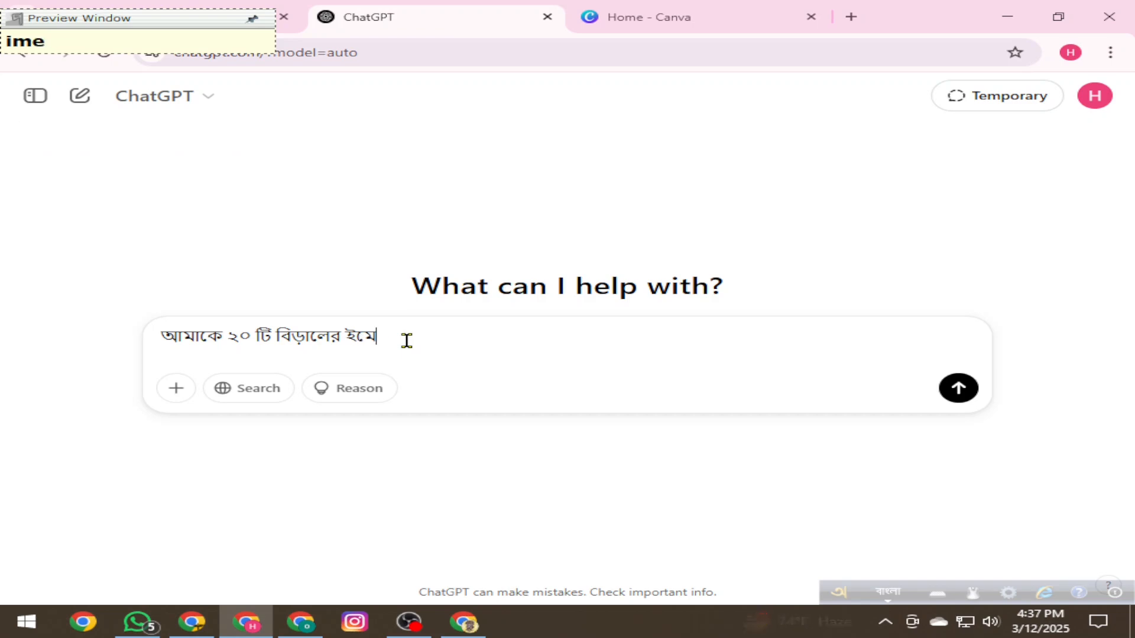
text(ig)
text(e)
key(BackSpace)
key(BackSpace)
text(j)
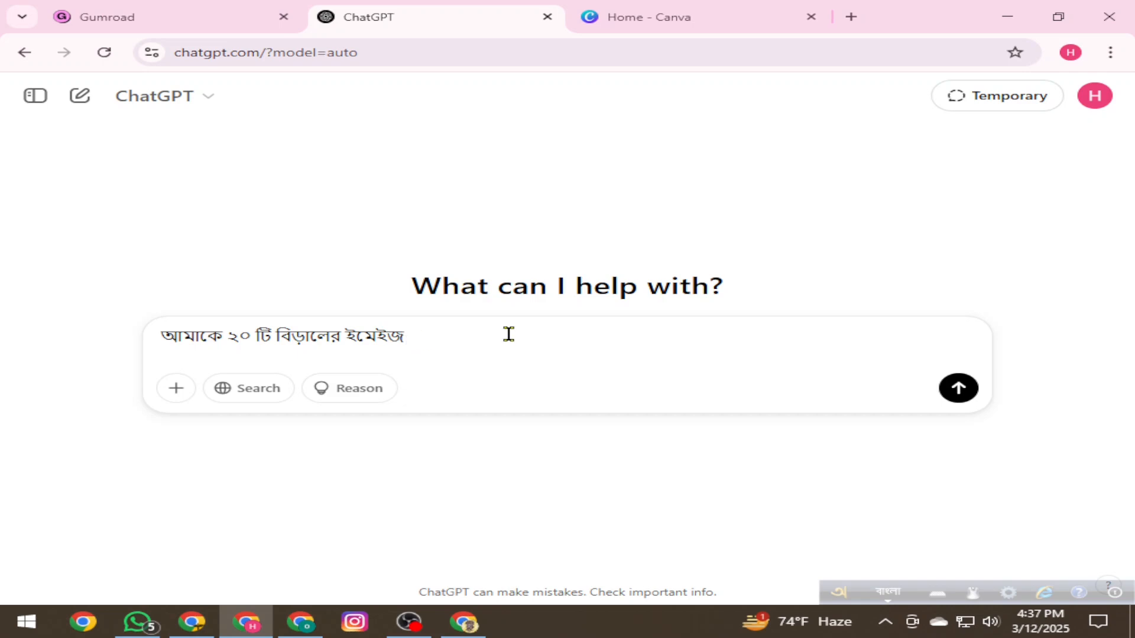
- Complete the prompt with "প্রম্পট লিখে দাও" and send it to ChatGPT
text( promp)
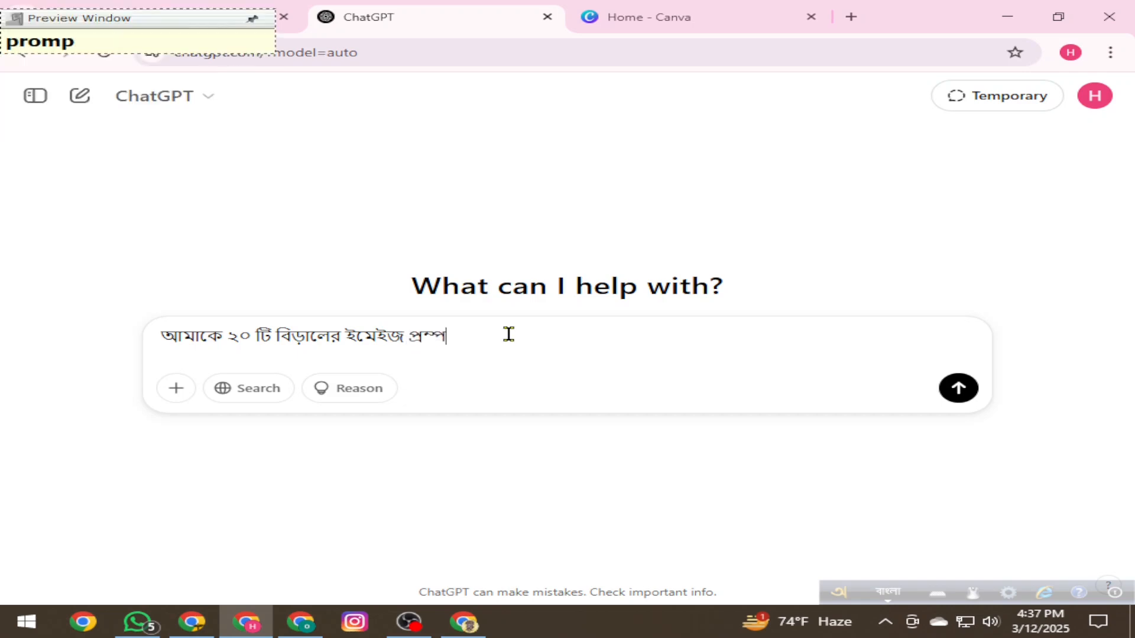
text(T )
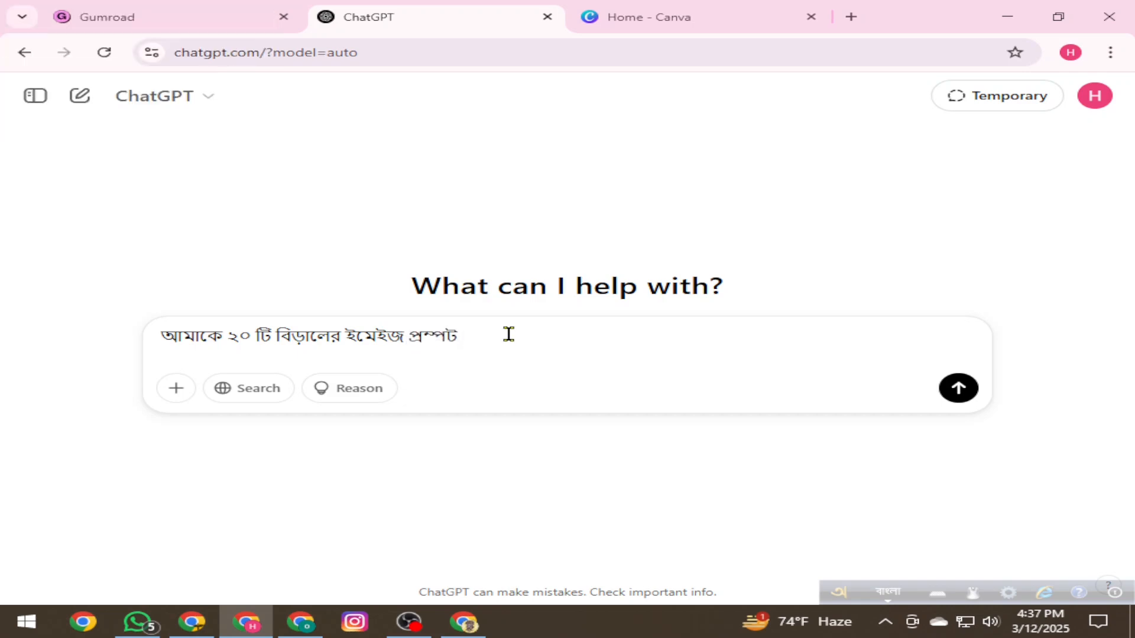
text(likg)
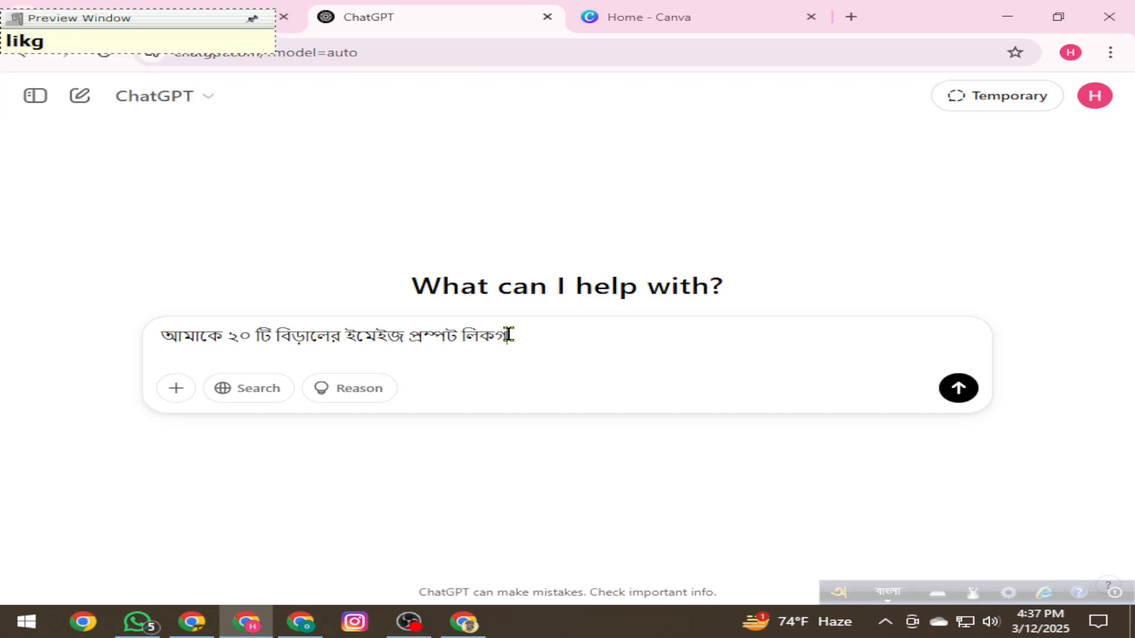
text(e)
key(BackSpace)
key(BackSpace)
key(BackSpace)
key(BackSpace)
text(ikhe )
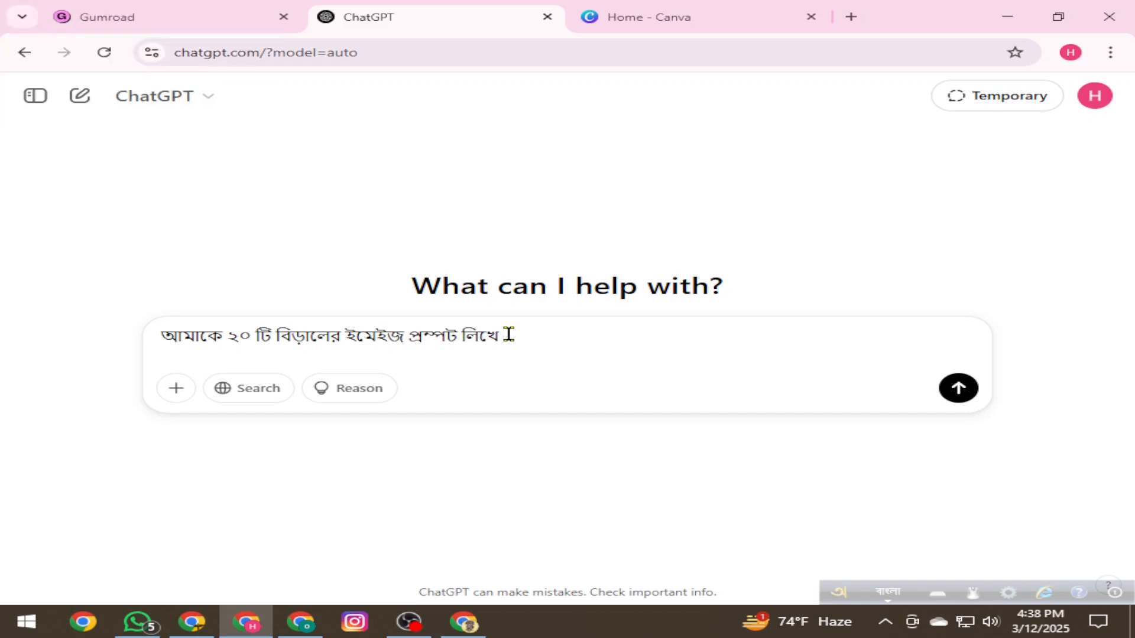
text(daw)
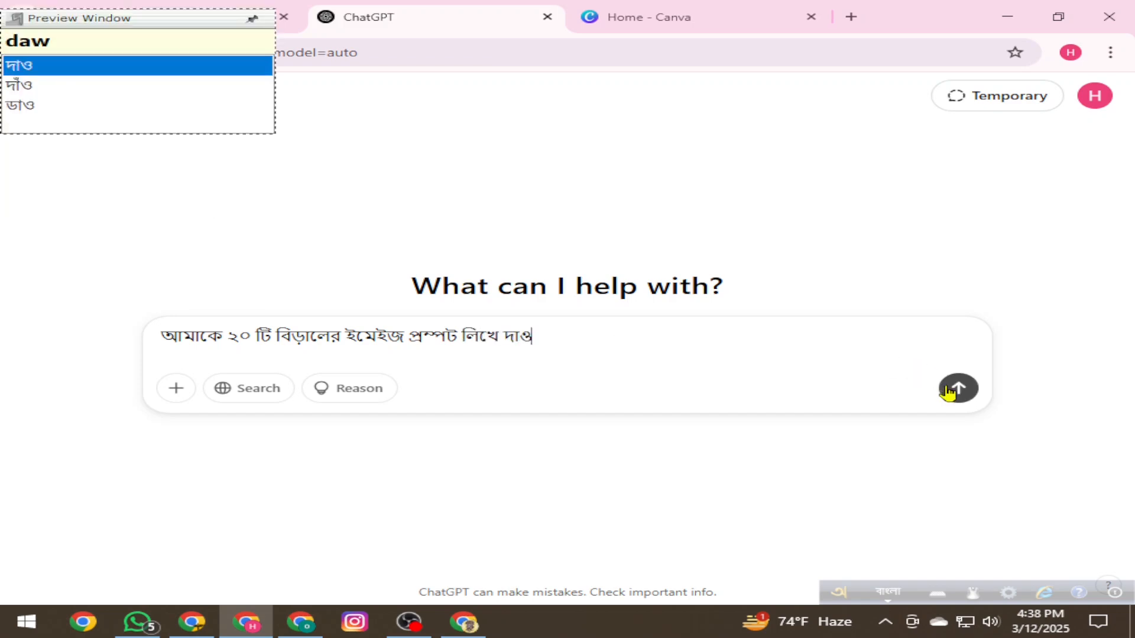
click(970, 393)
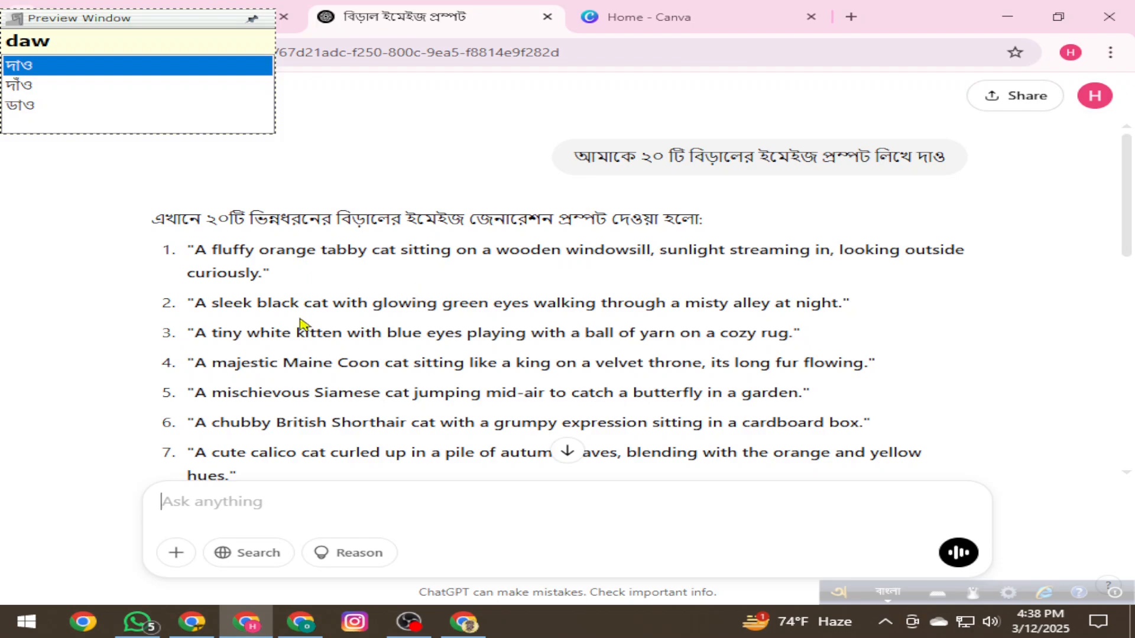
- Look through the cat image prompts and copy the first one, about the fluffy orange tabby cat on a windowsill
scroll(311, 329, down, 10)
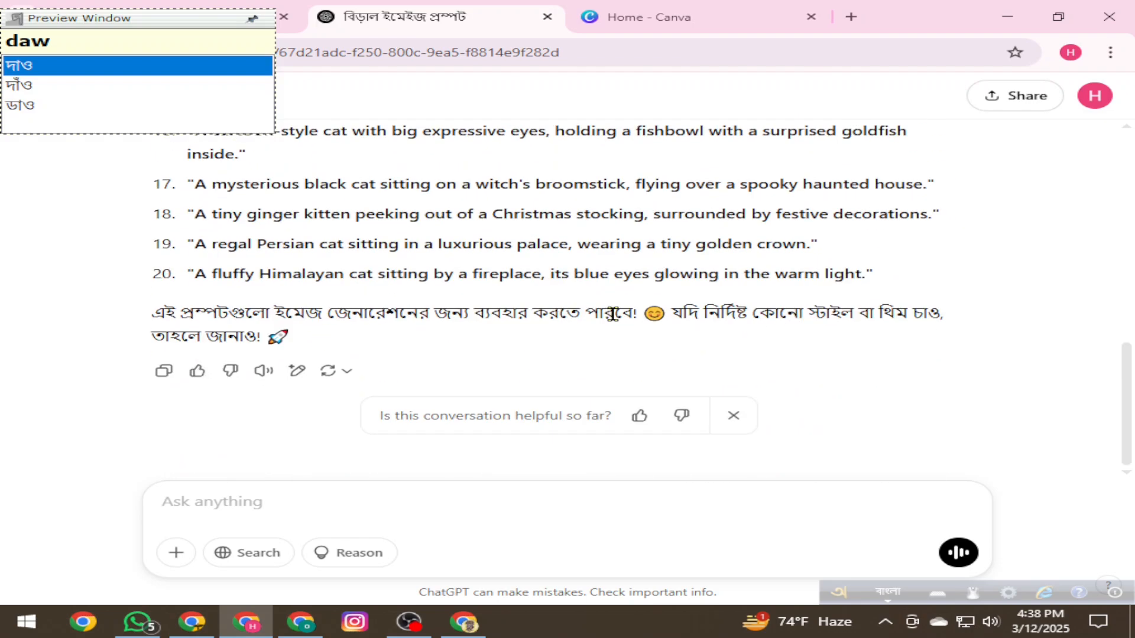
scroll(628, 300, up, 7)
scroll(499, 306, up, 3)
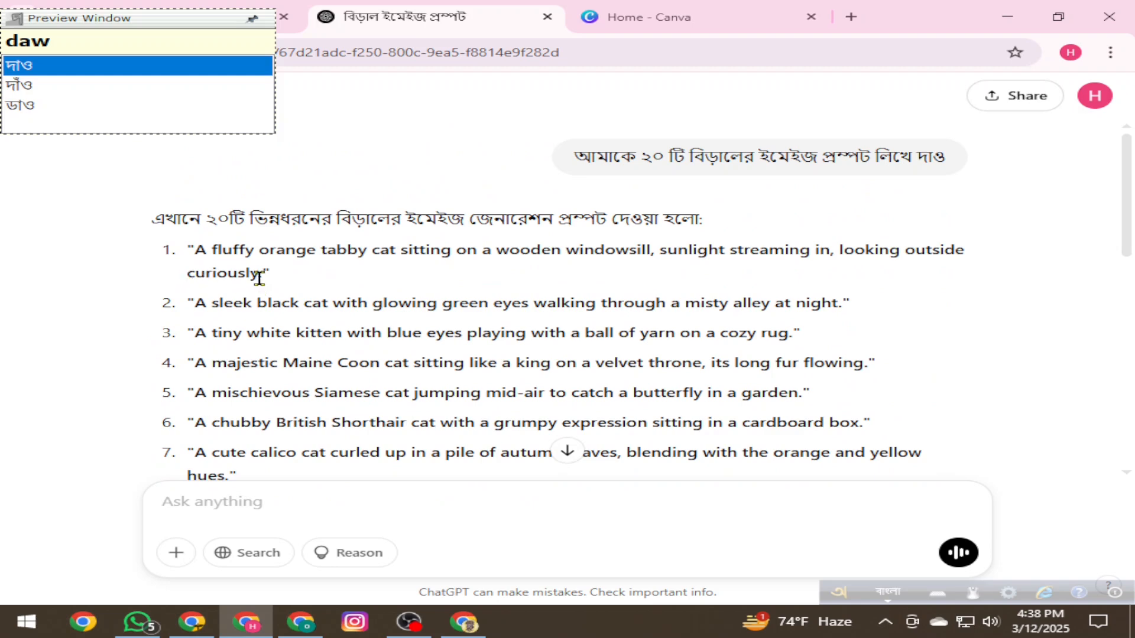
drag(264, 273, 188, 243)
key(super+c)
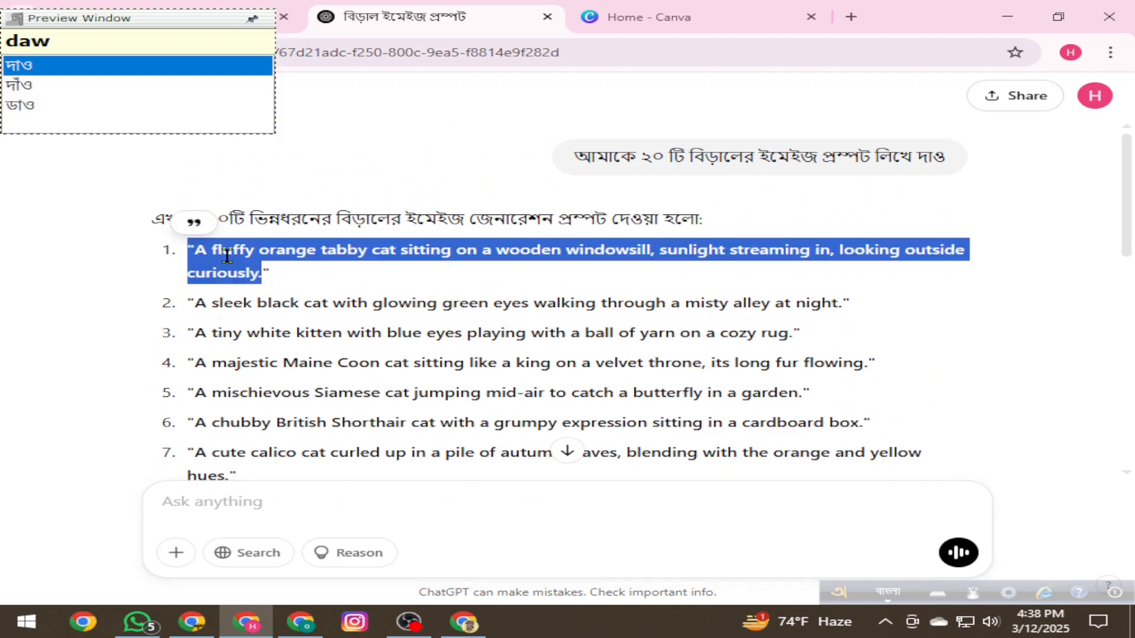
right_click(245, 340)
click(264, 353)
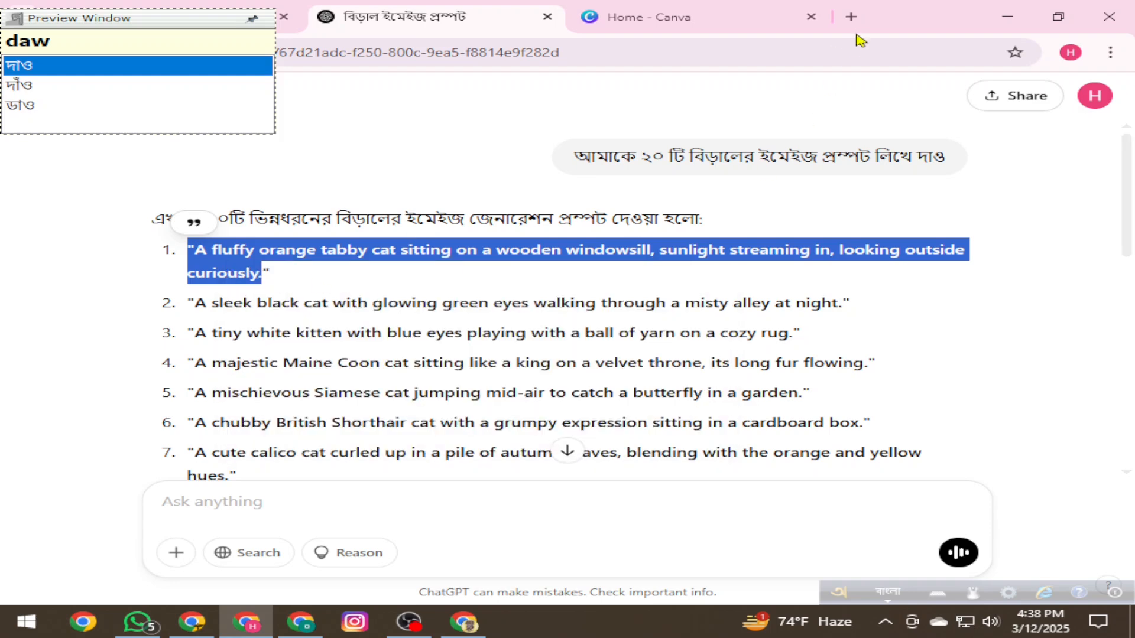
- Find Leonardo AI in a new tab with the search lionardo.ai, launch its app and set the keyboard language to English
click(850, 17)
click(716, 47)
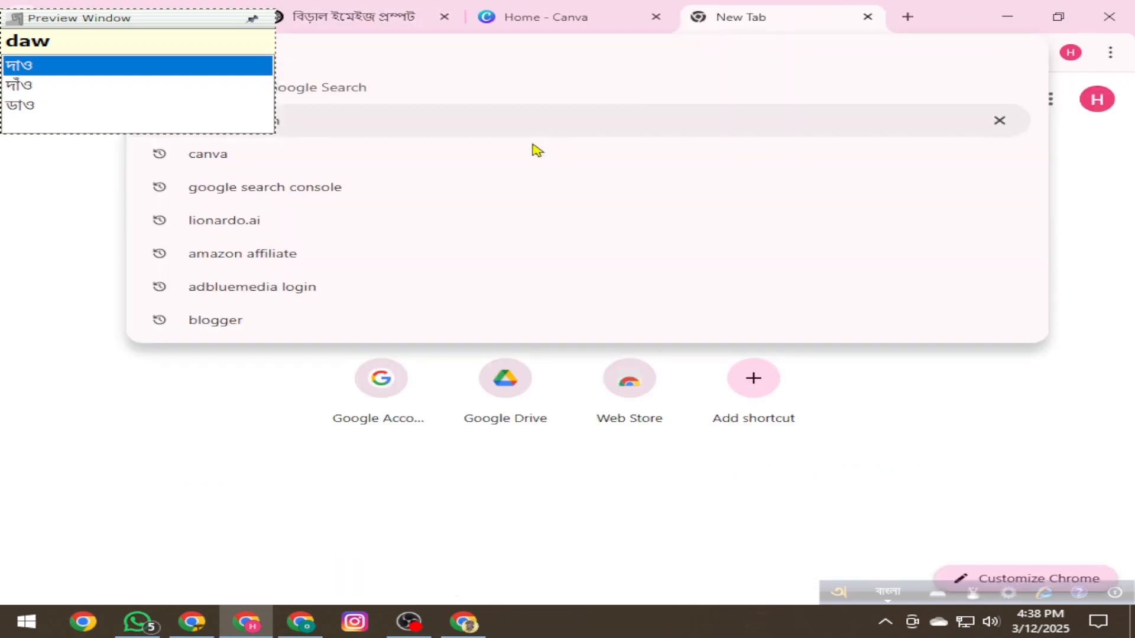
click(352, 226)
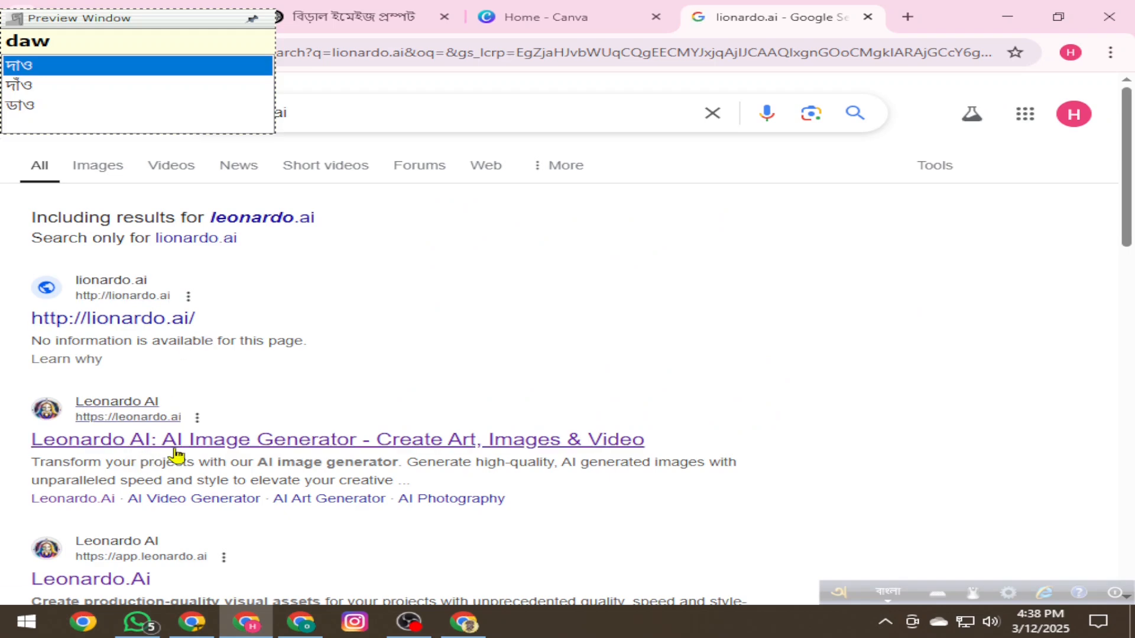
click(176, 450)
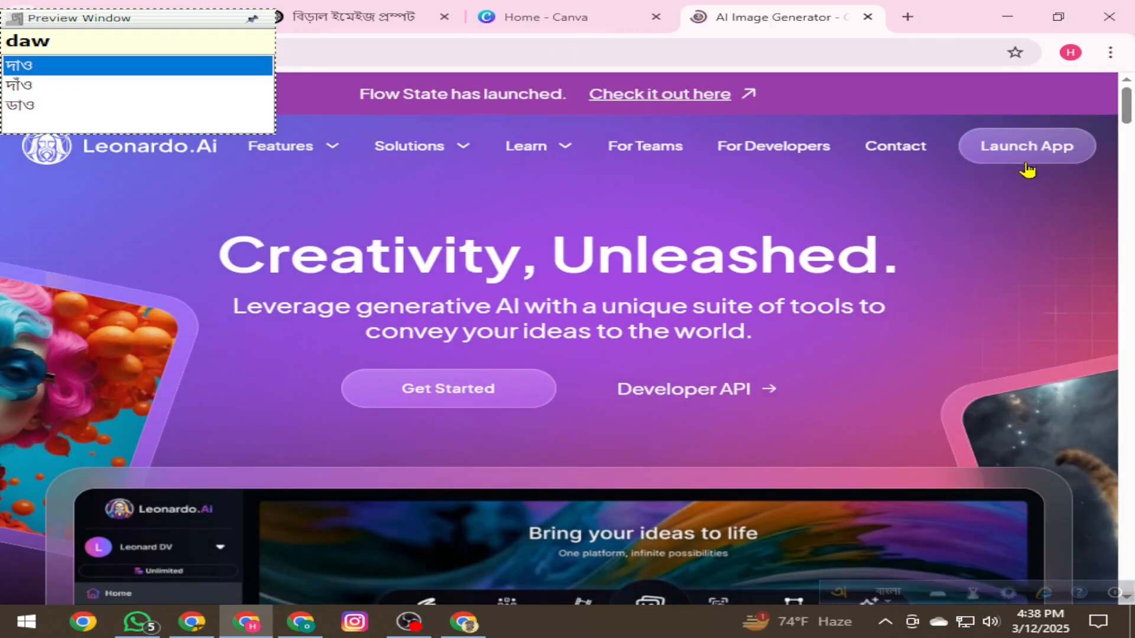
click(1026, 154)
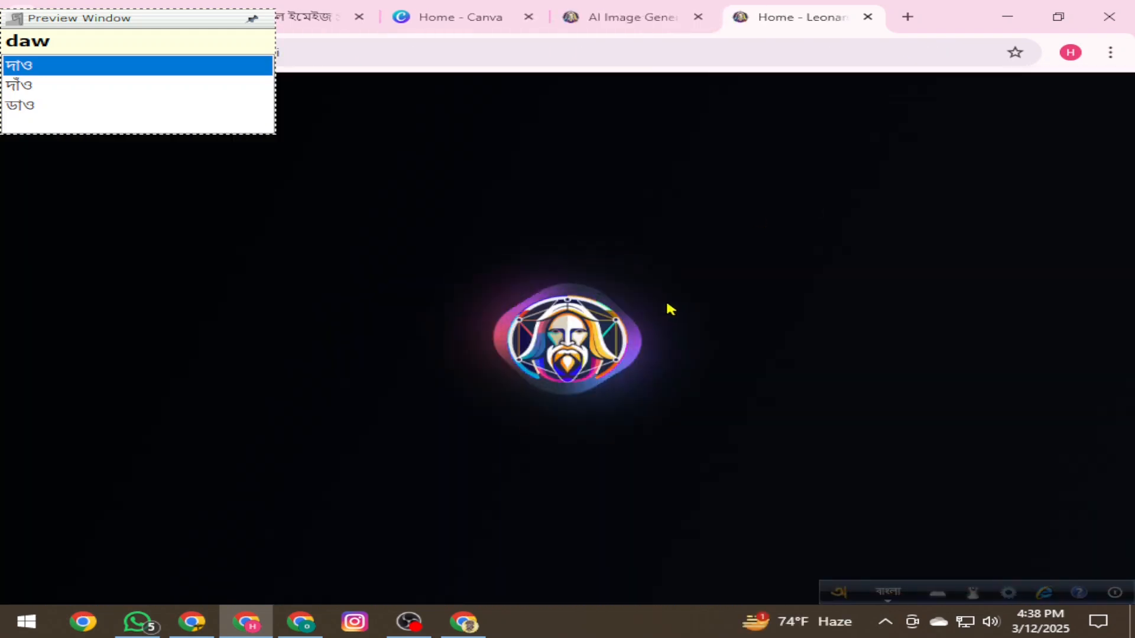
click(888, 591)
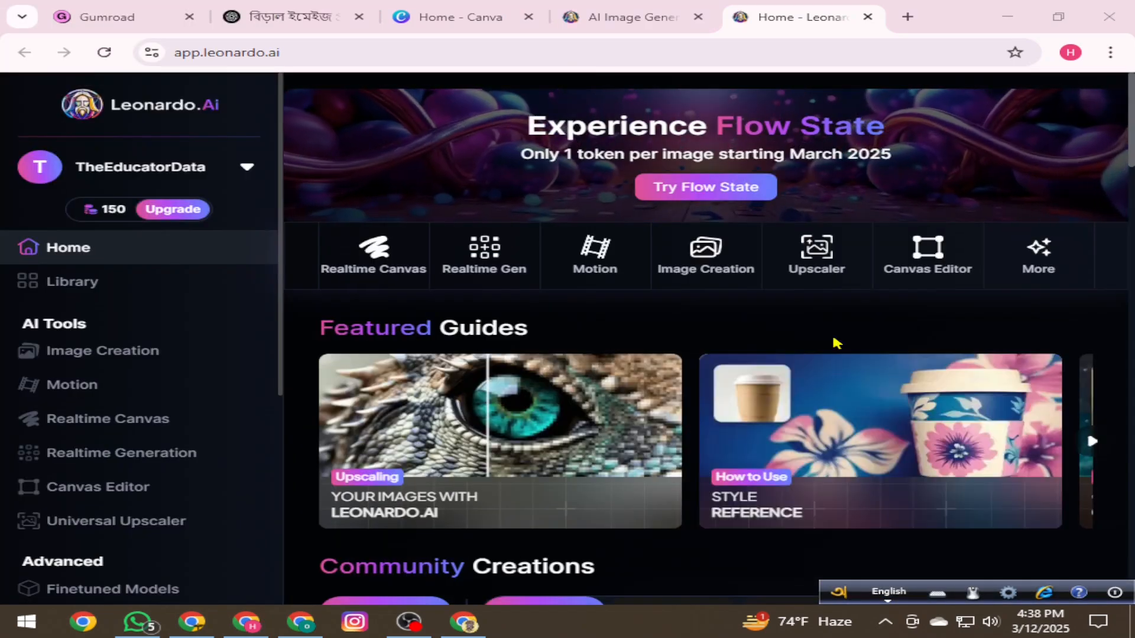
- Open Leonardo.Ai's Image Creation tool and check the additional image dimension options without changing them
click(121, 352)
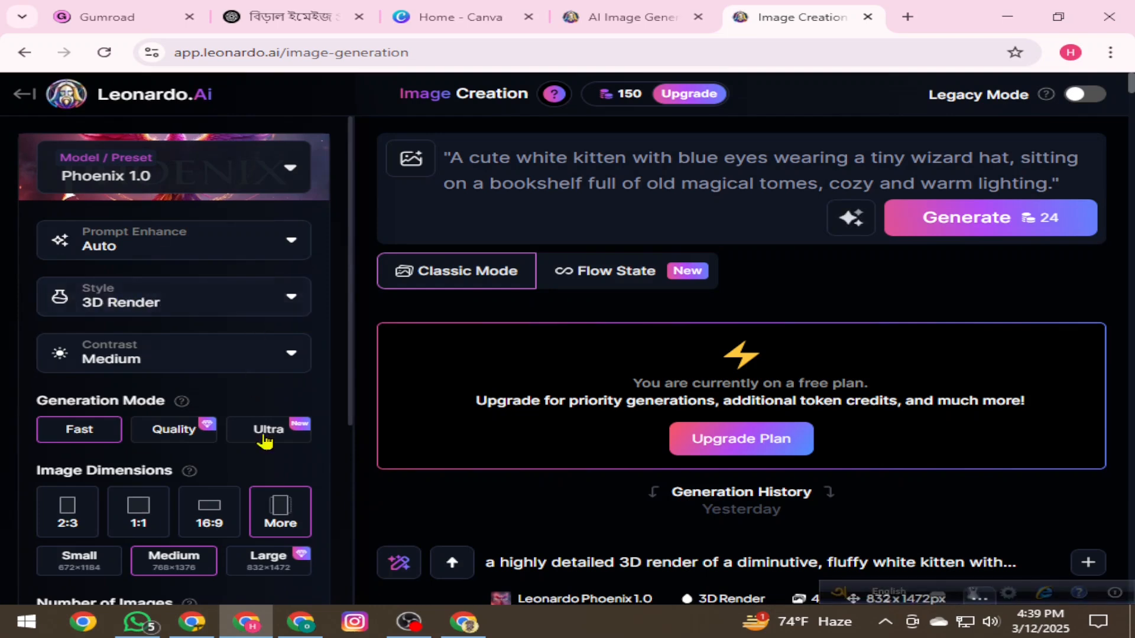
click(276, 520)
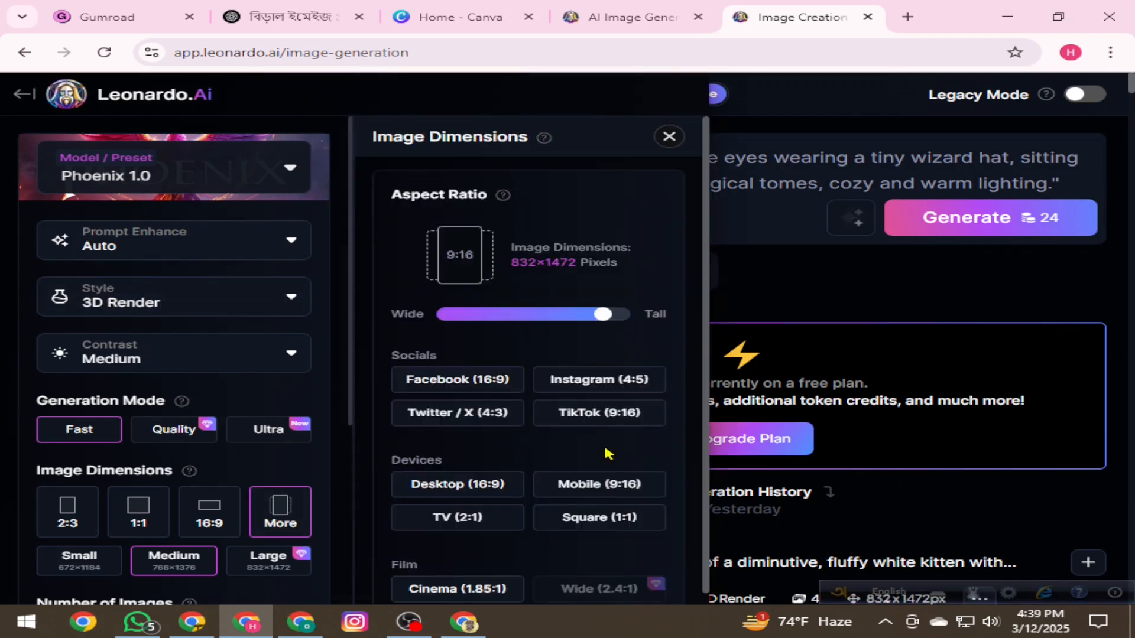
click(669, 137)
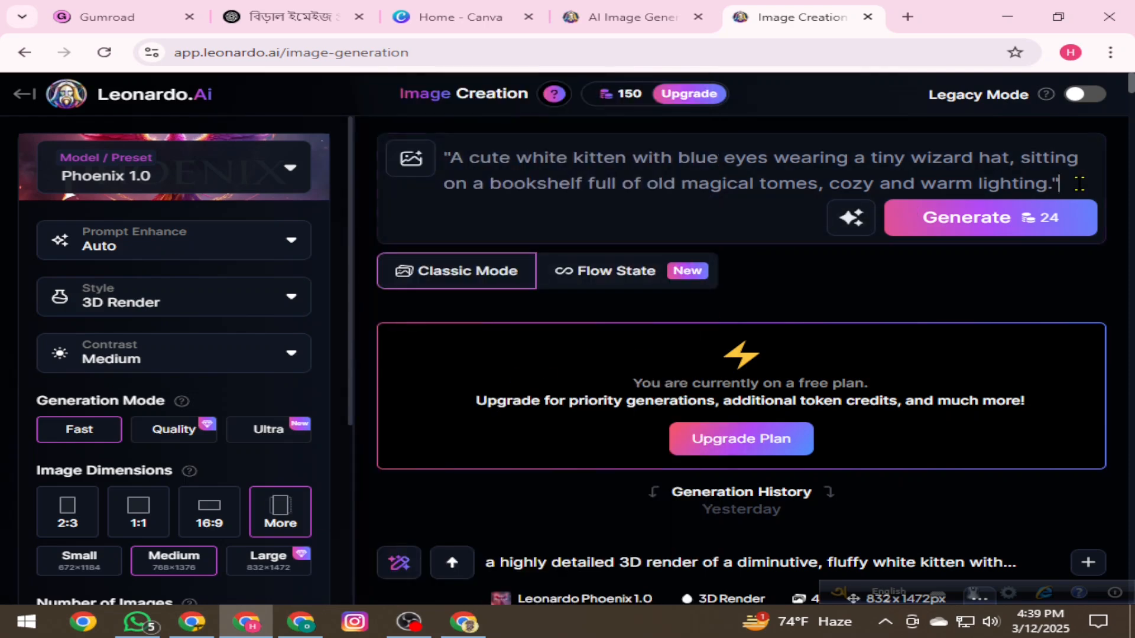
- Replace the existing image prompt with the copied orange tabby cat prompt, generate the images and look over the results
drag(1039, 186, 444, 156)
right_click(622, 170)
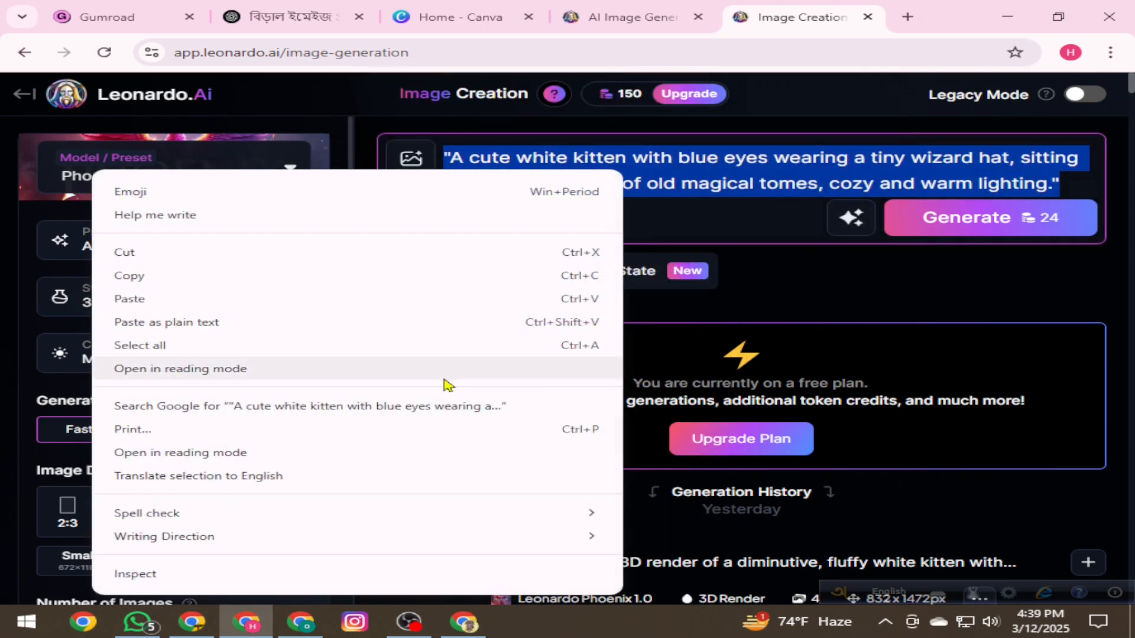
click(135, 304)
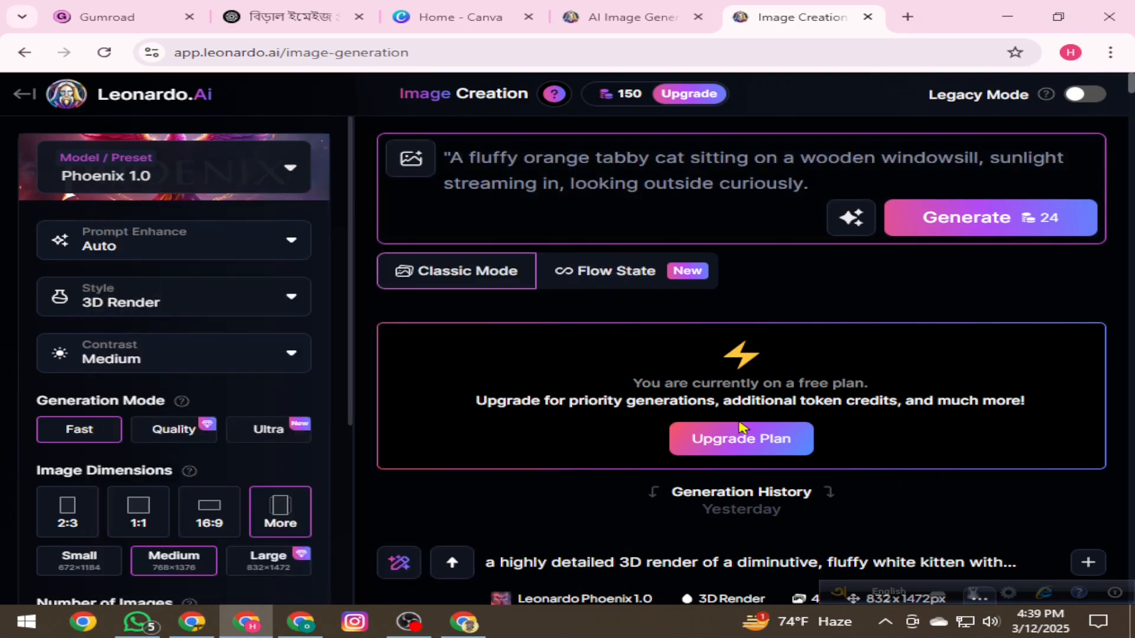
click(1046, 218)
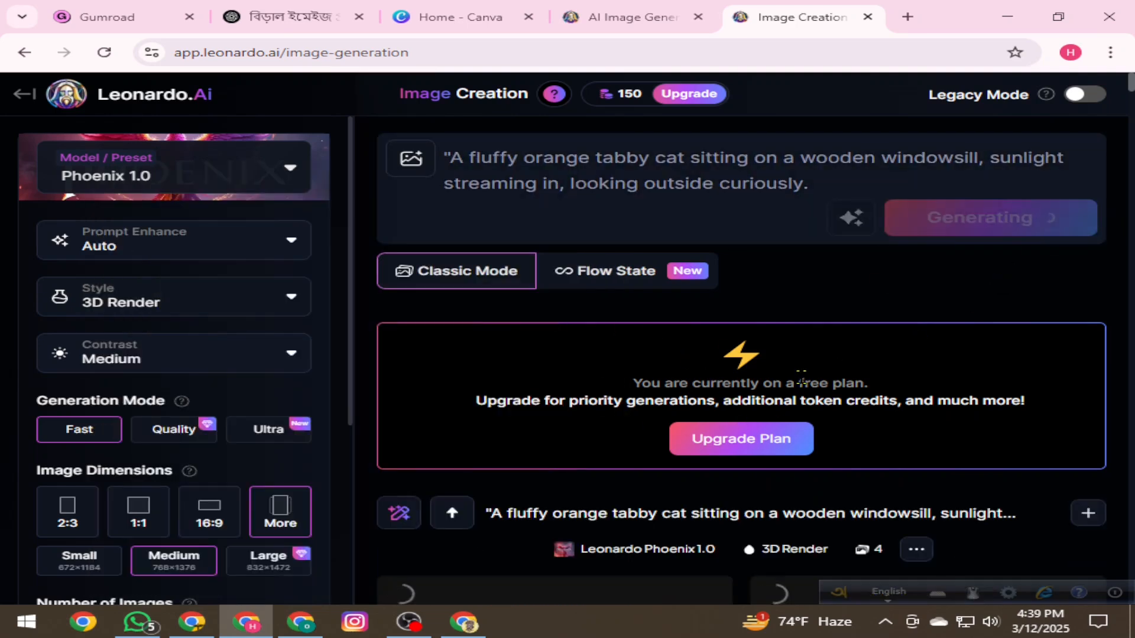
scroll(802, 378, down, 6)
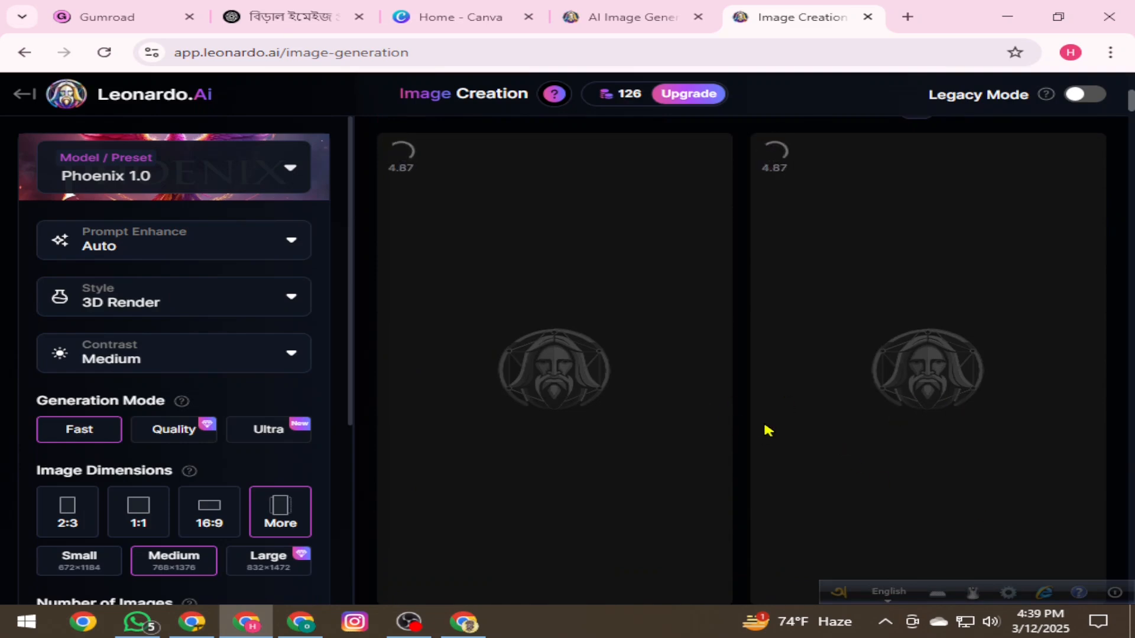
scroll(768, 430, up, 3)
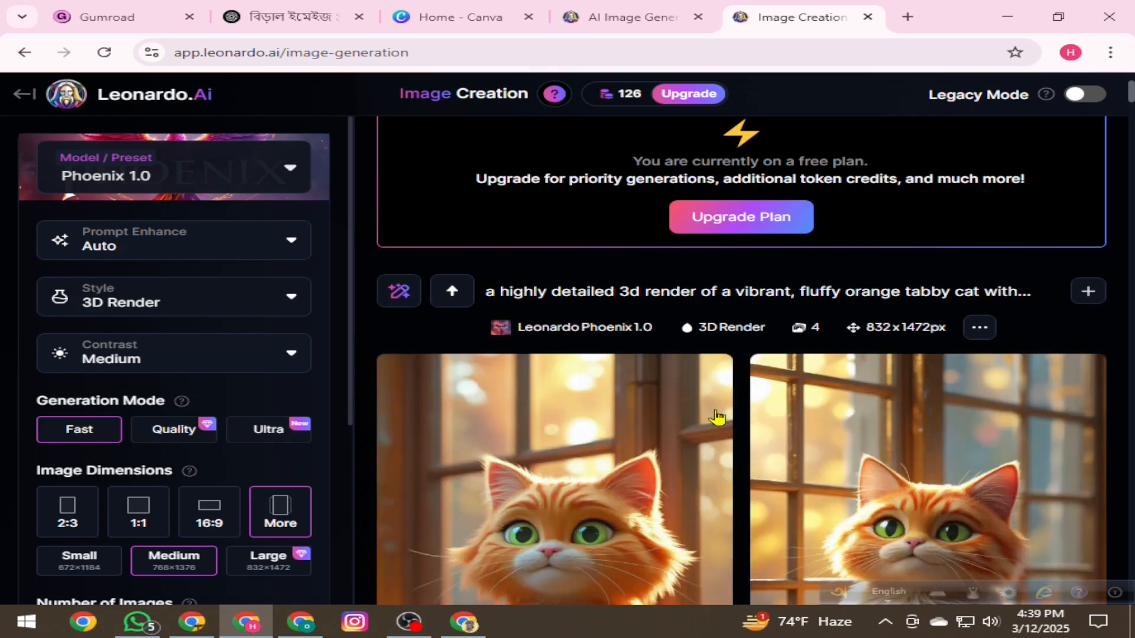
scroll(842, 413, down, 3)
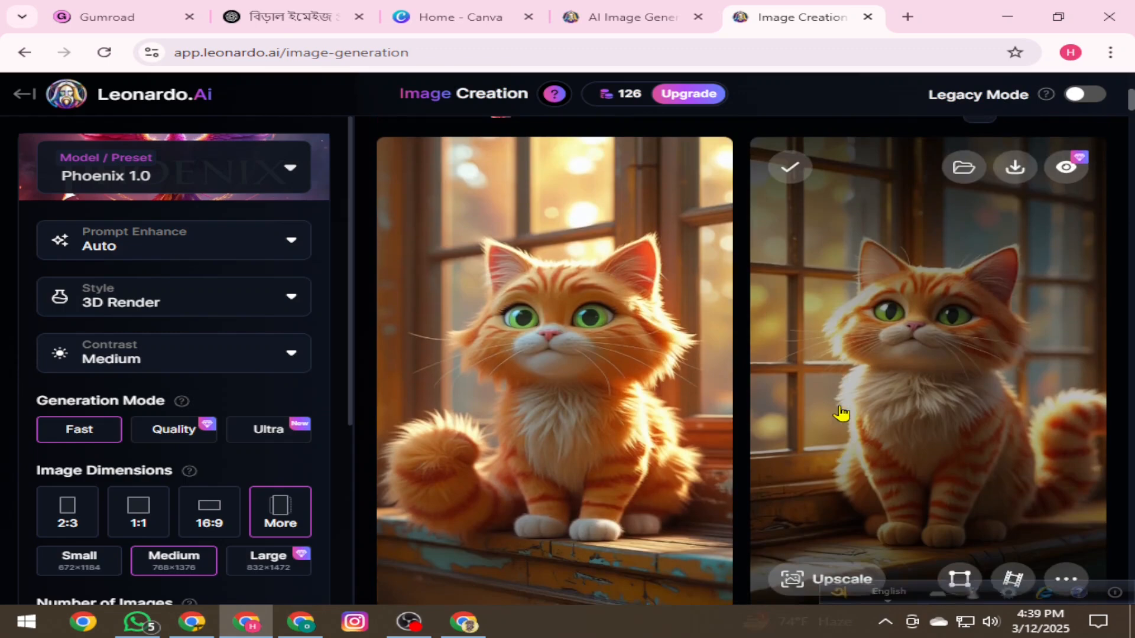
- Look over the generated orange tabby cat images and download the first one, with the curled tail and green eyes
scroll(841, 414, down, 5)
scroll(813, 410, down, 8)
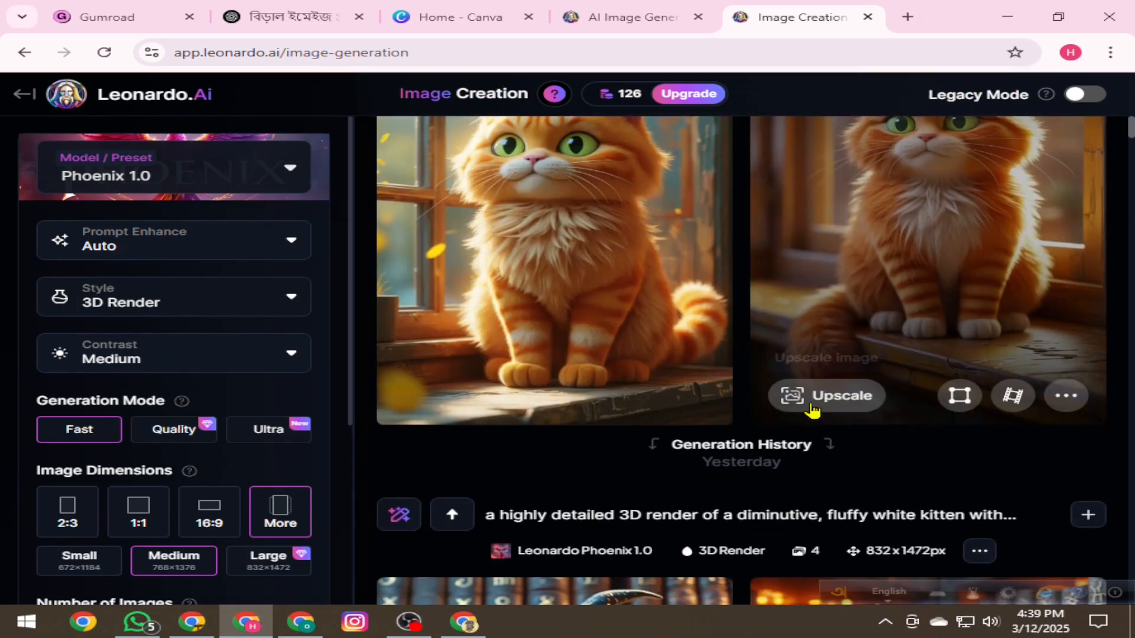
scroll(813, 409, up, 15)
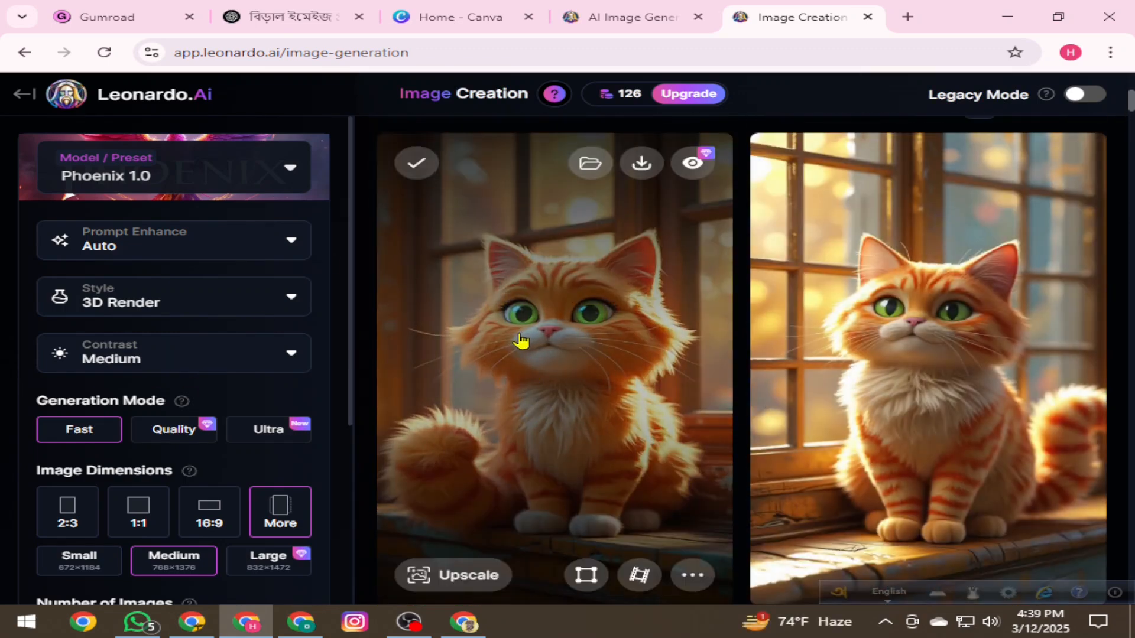
click(641, 169)
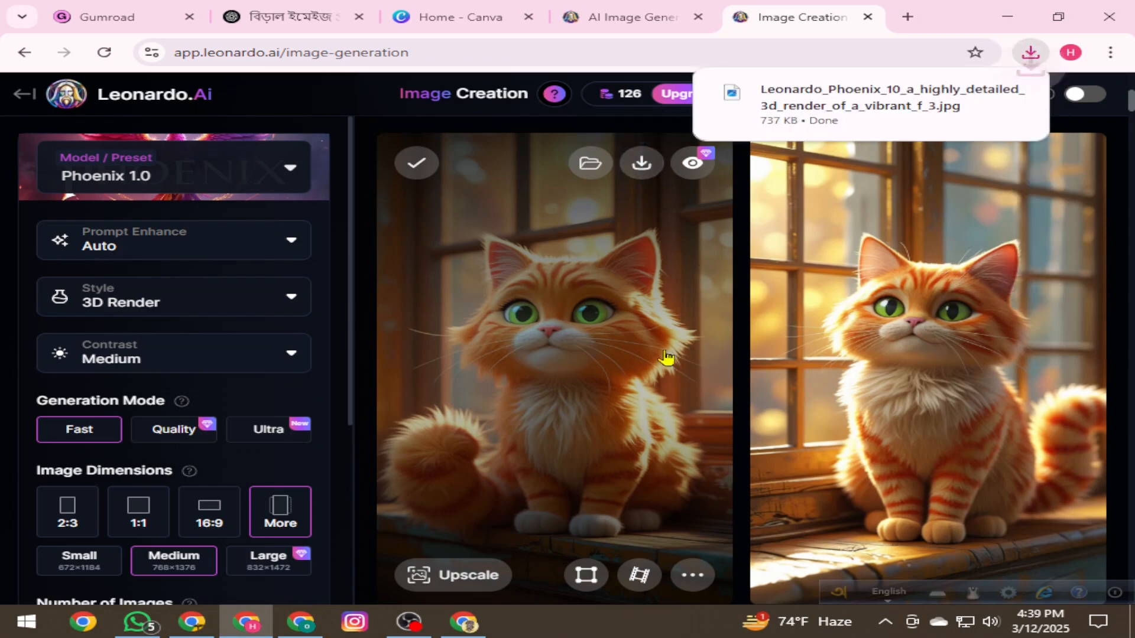
scroll(846, 395, down, 10)
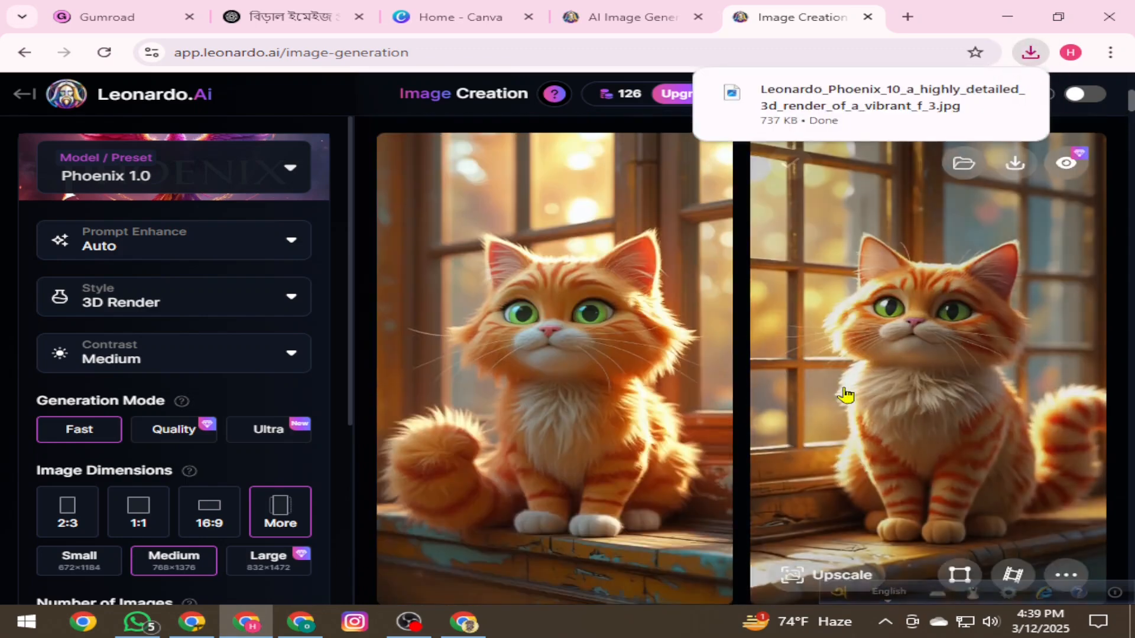
- Copy the second cat prompt, about the sleek black cat walking through a misty alley at night, from the ChatGPT list
scroll(846, 395, up, 10)
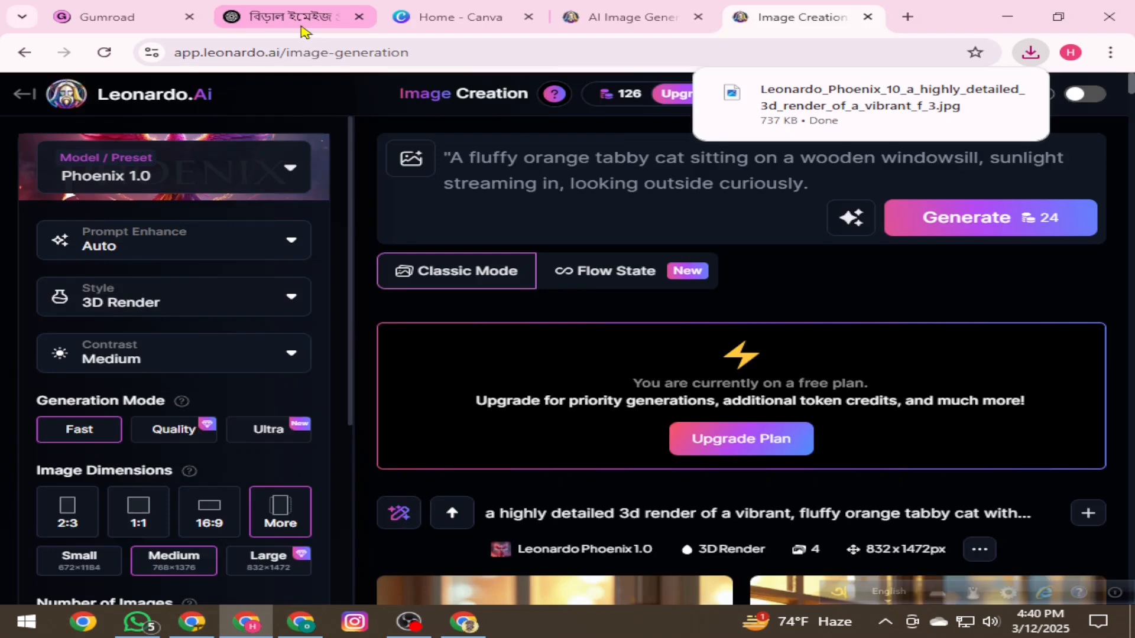
click(284, 16)
drag(871, 303, 183, 302)
right_click(273, 312)
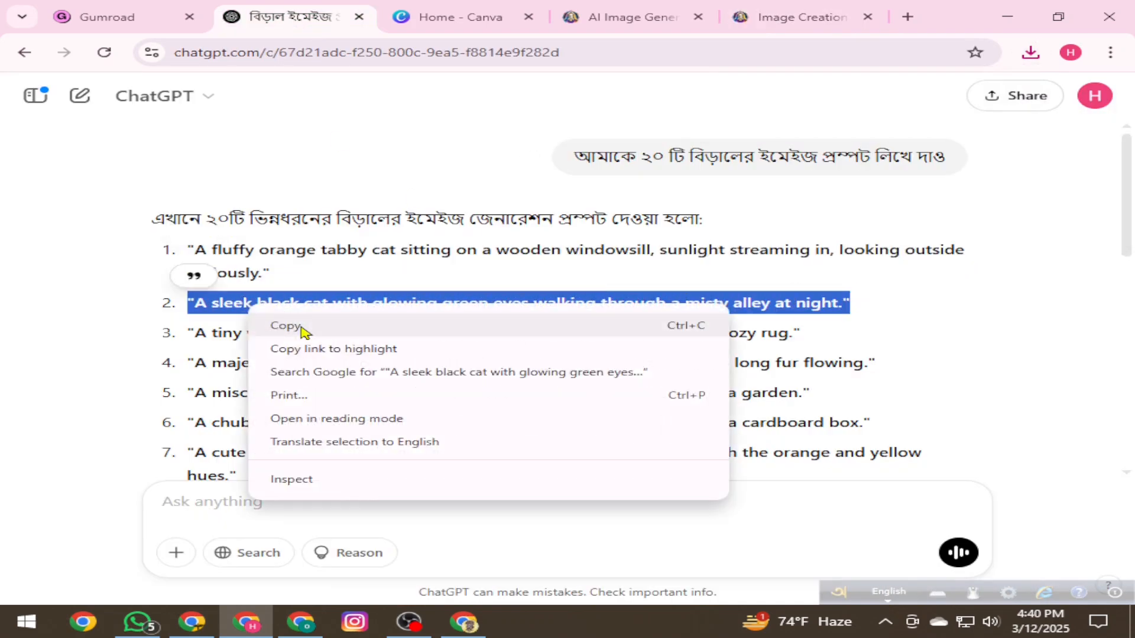
click(279, 326)
- Replace the orange tabby prompt in Leonardo.Ai with the copied black cat prompt and generate the images
click(779, 16)
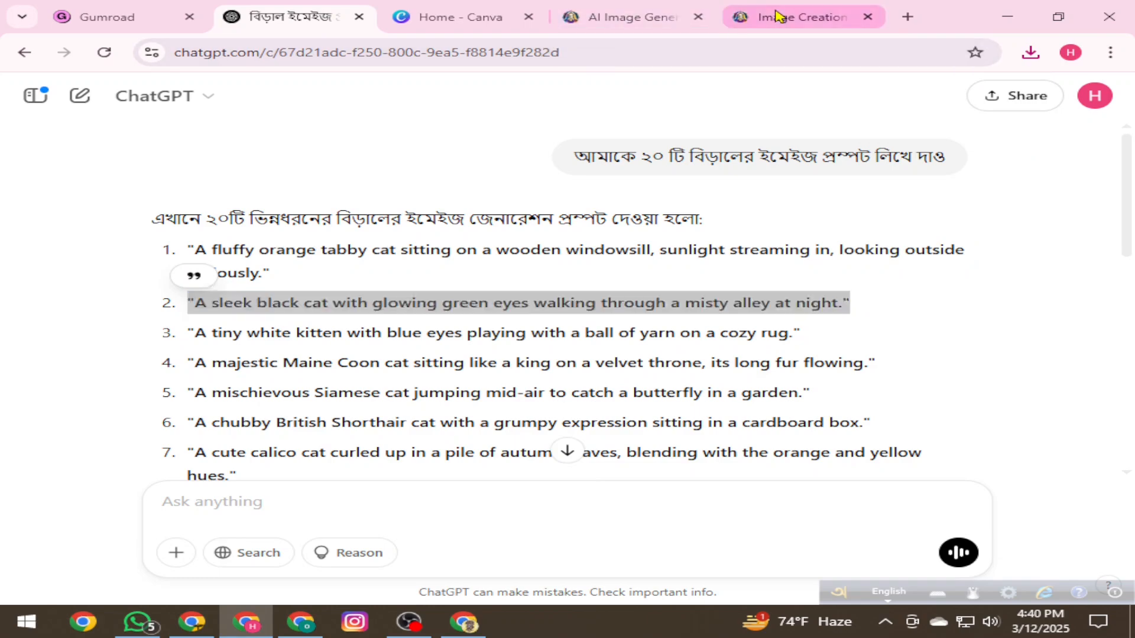
click(817, 180)
drag(818, 181, 392, 155)
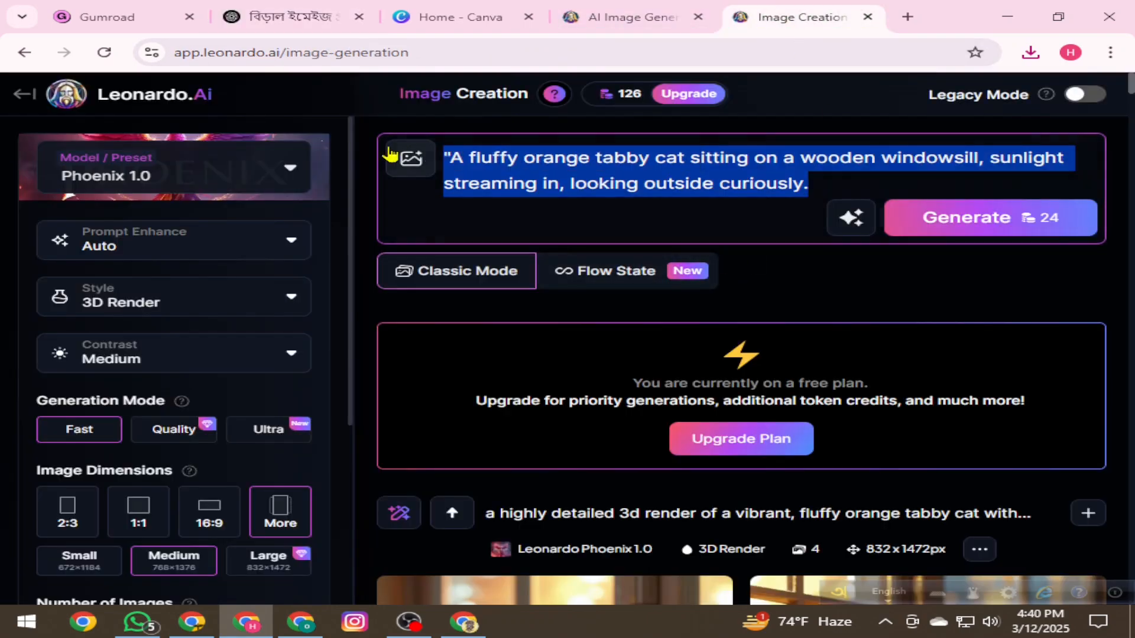
right_click(511, 161)
click(565, 290)
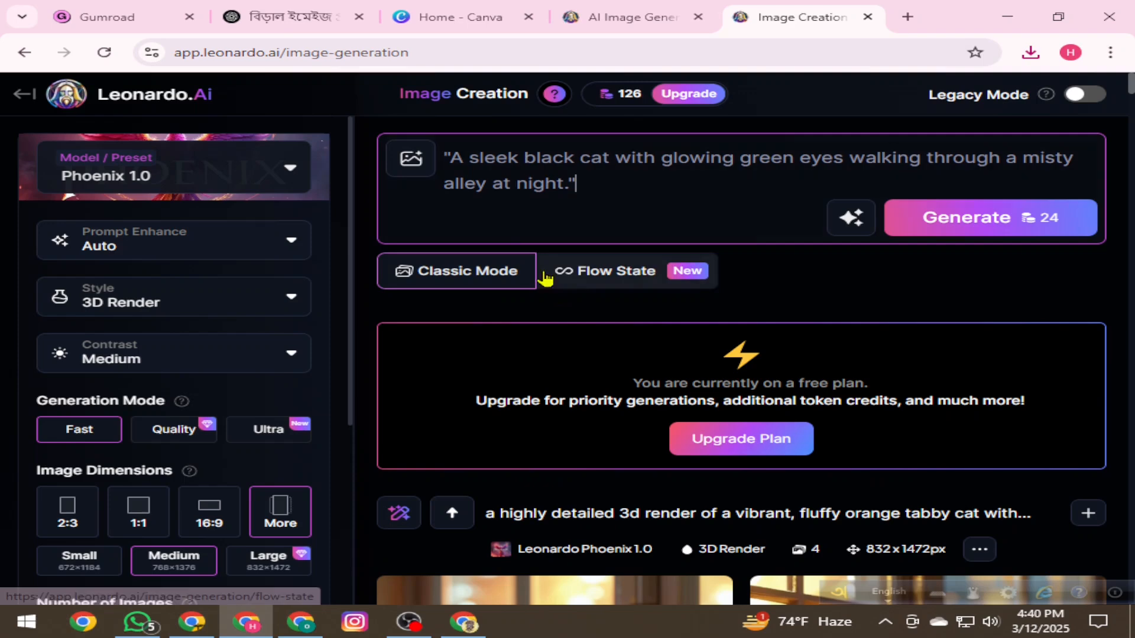
click(983, 227)
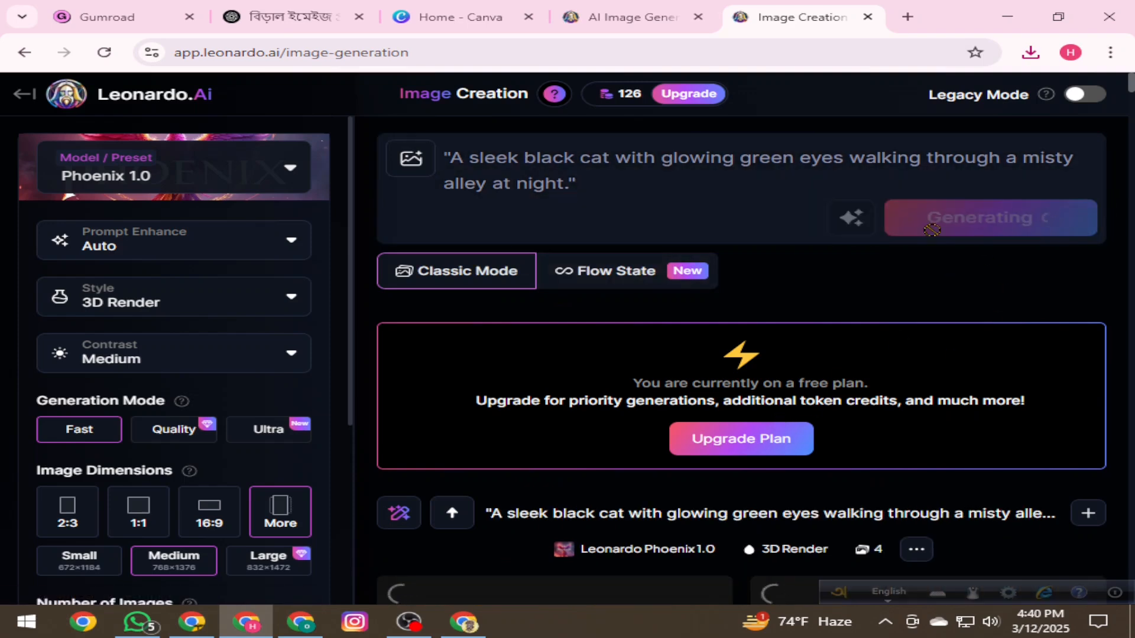
scroll(708, 340, down, 4)
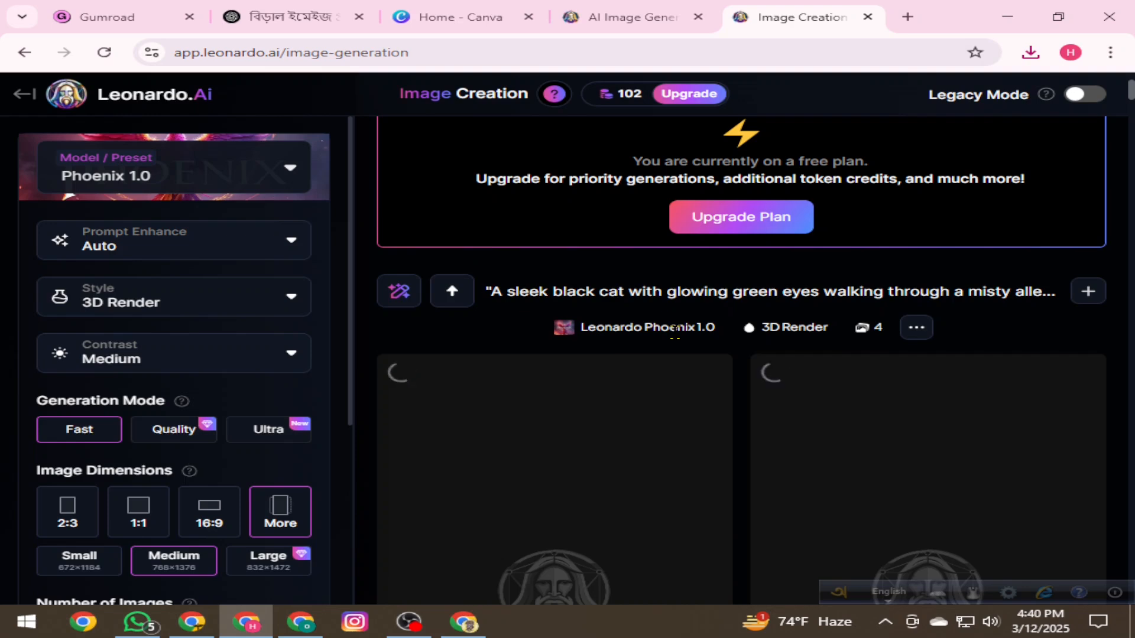
scroll(675, 331, down, 4)
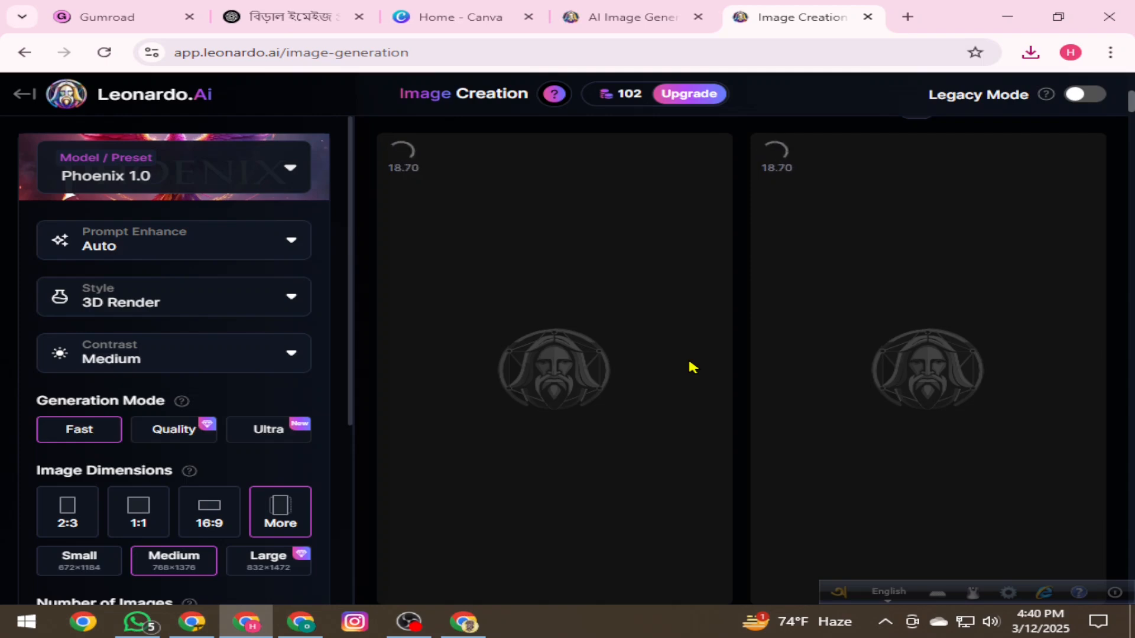
scroll(691, 367, up, 4)
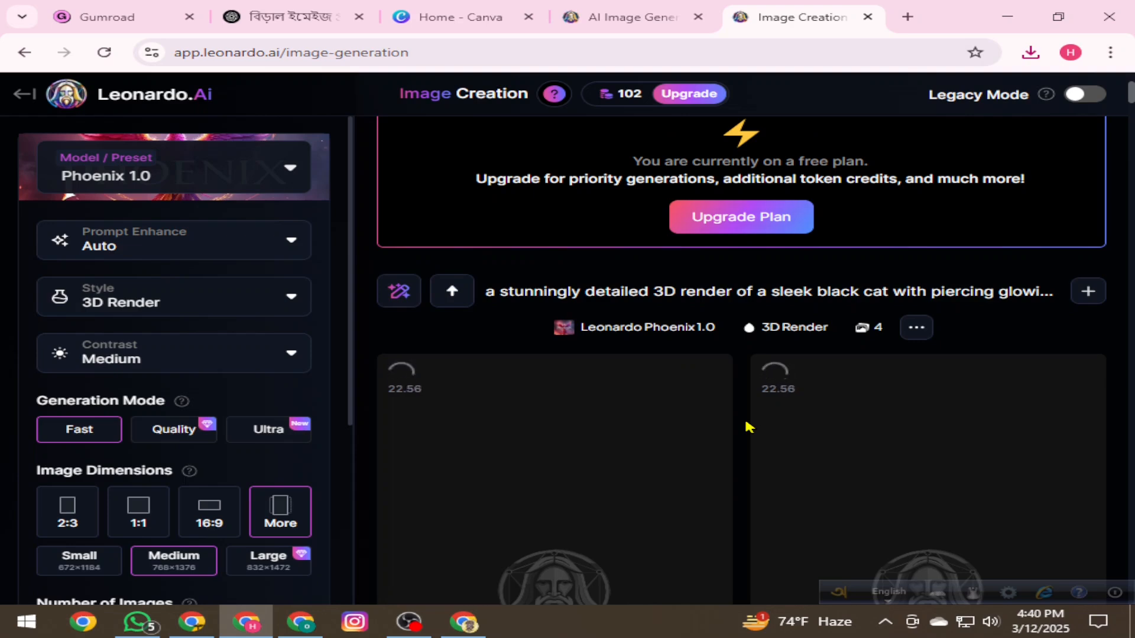
- Reveal the two black cat images that are hidden behind the explicit content warning
scroll(748, 426, down, 4)
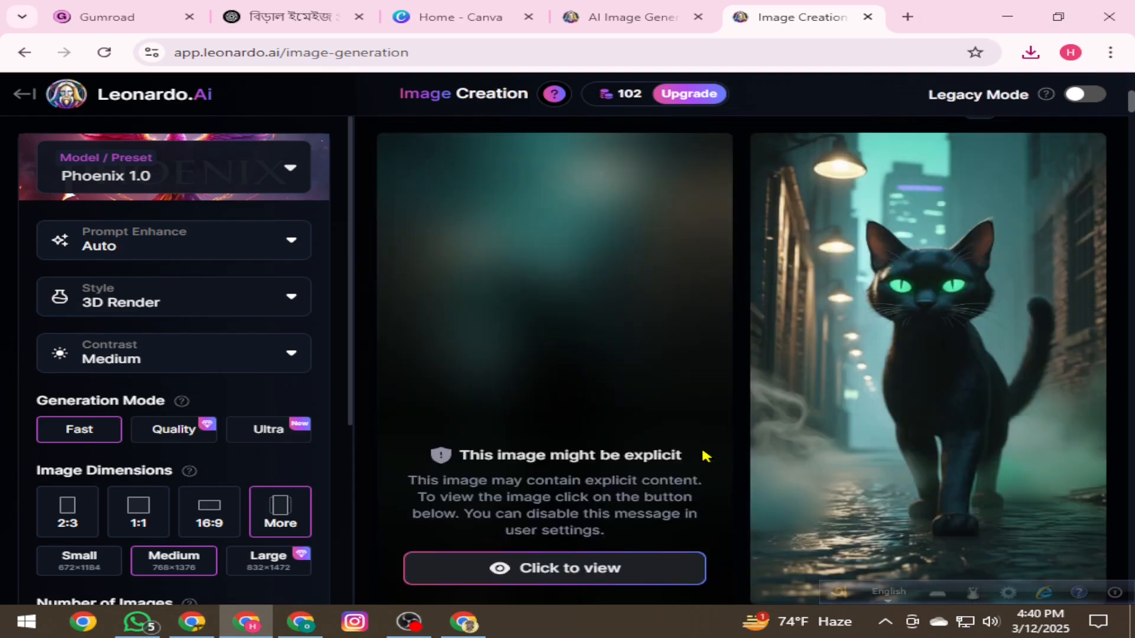
click(610, 576)
scroll(830, 423, down, 7)
scroll(833, 423, down, 4)
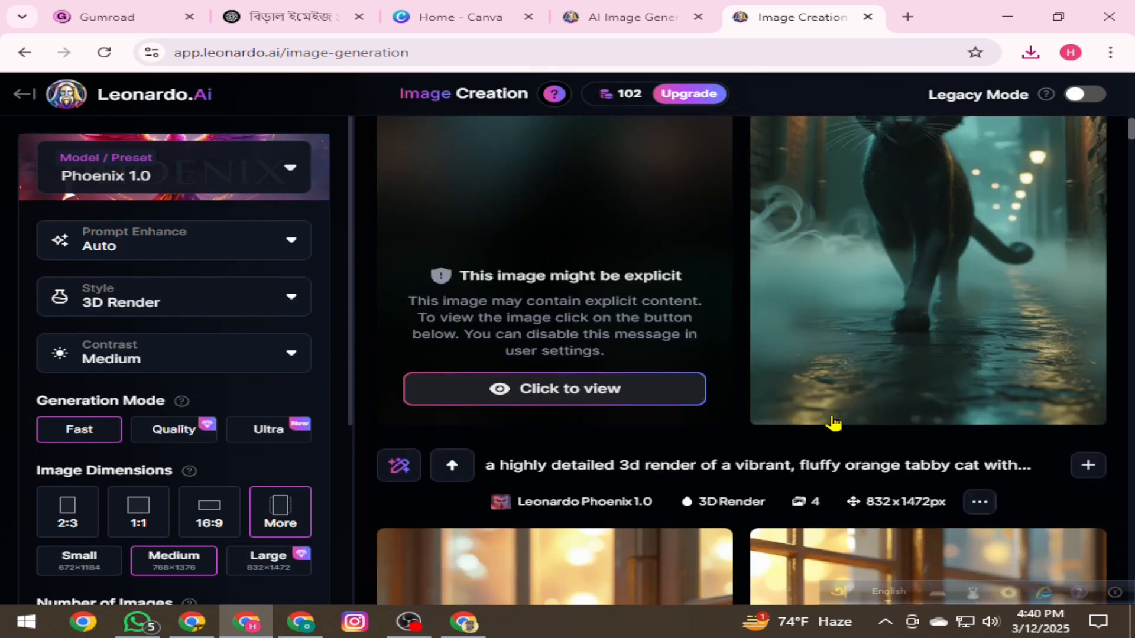
click(661, 388)
scroll(766, 447, down, 4)
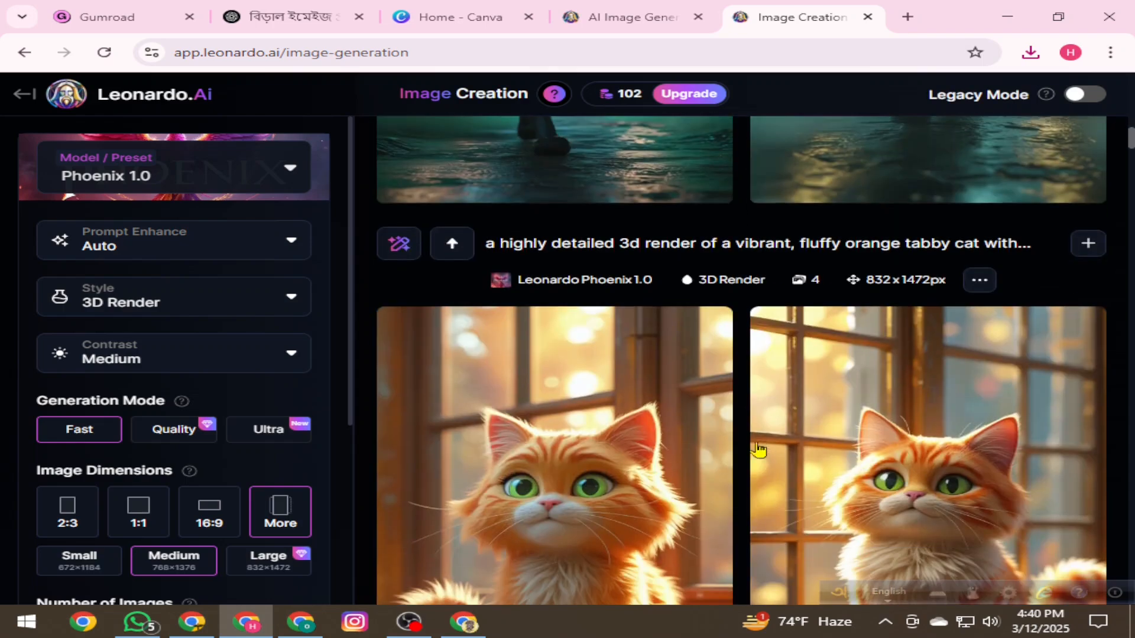
- Examine the generated black cat images in the misty alley and compare them with the earlier orange tabby cat images
scroll(681, 530, up, 8)
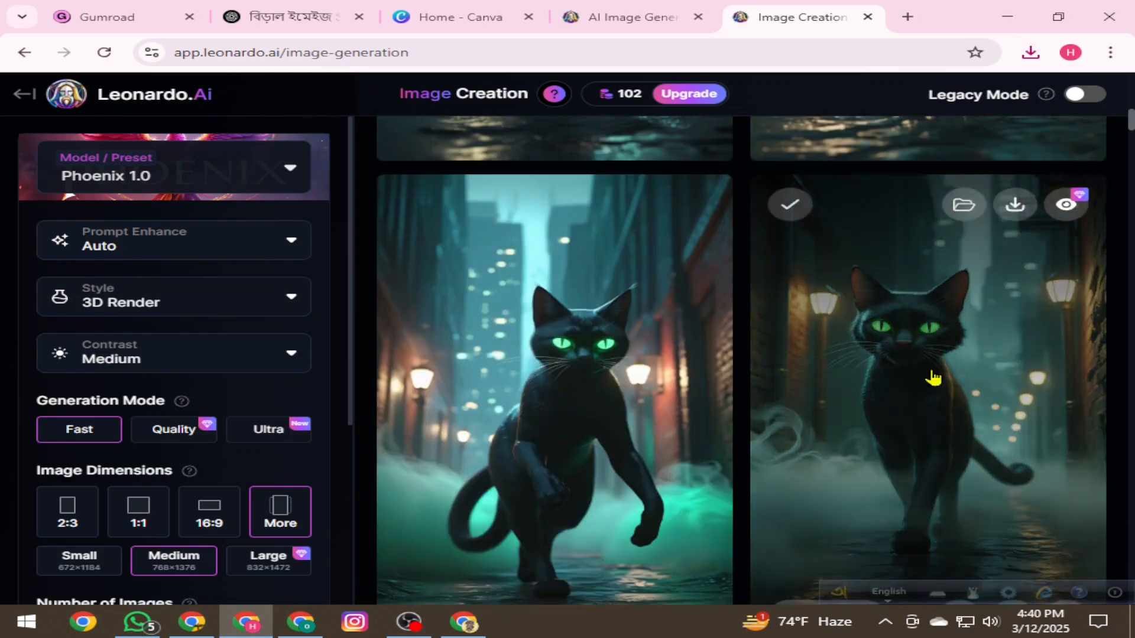
scroll(827, 417, down, 4)
scroll(829, 416, down, 4)
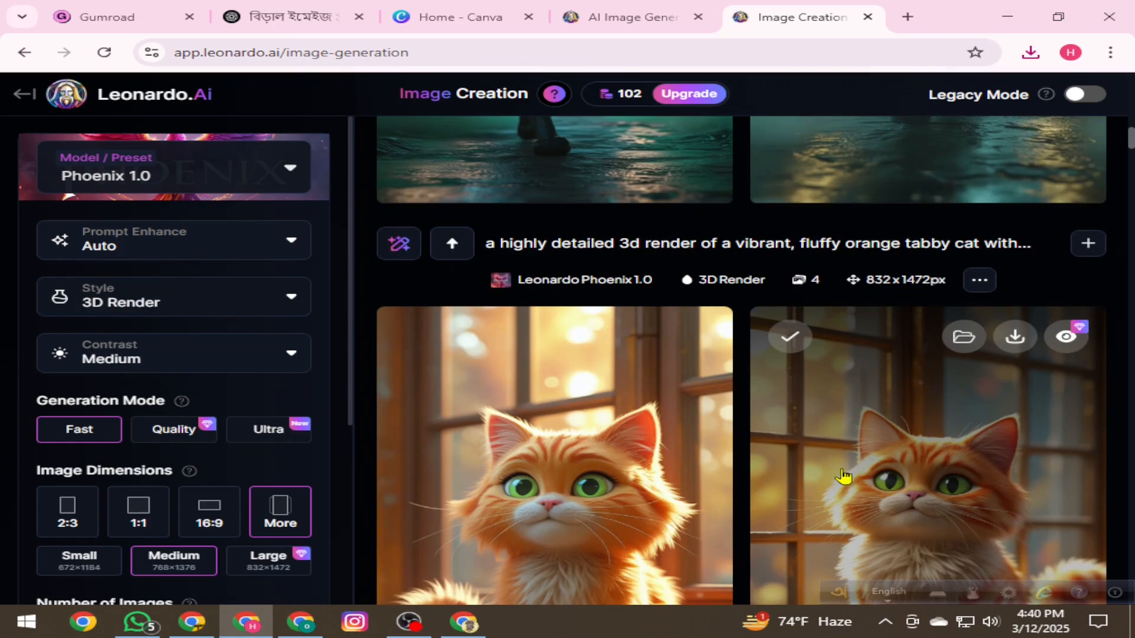
scroll(844, 474, down, 6)
scroll(844, 473, up, 10)
scroll(844, 477, up, 8)
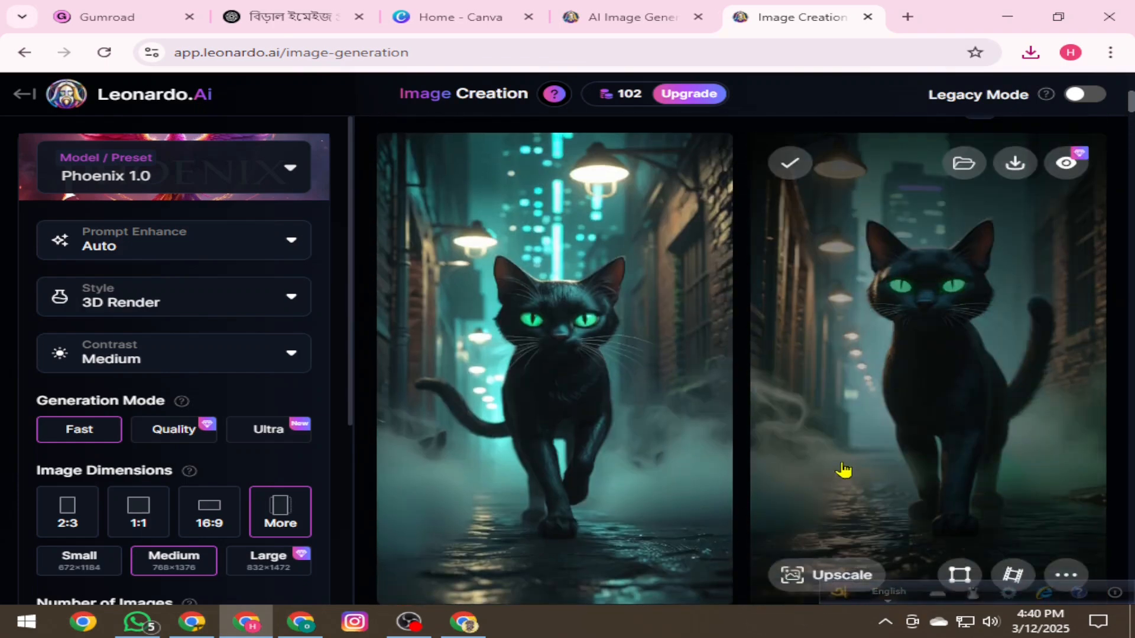
scroll(644, 456, down, 3)
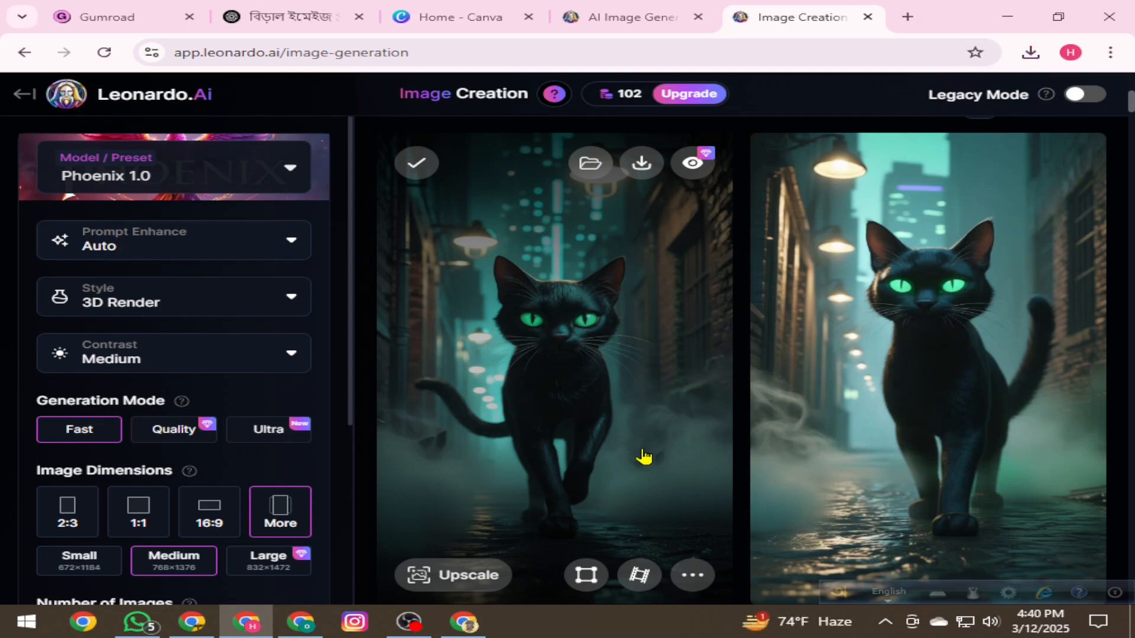
scroll(822, 420, up, 10)
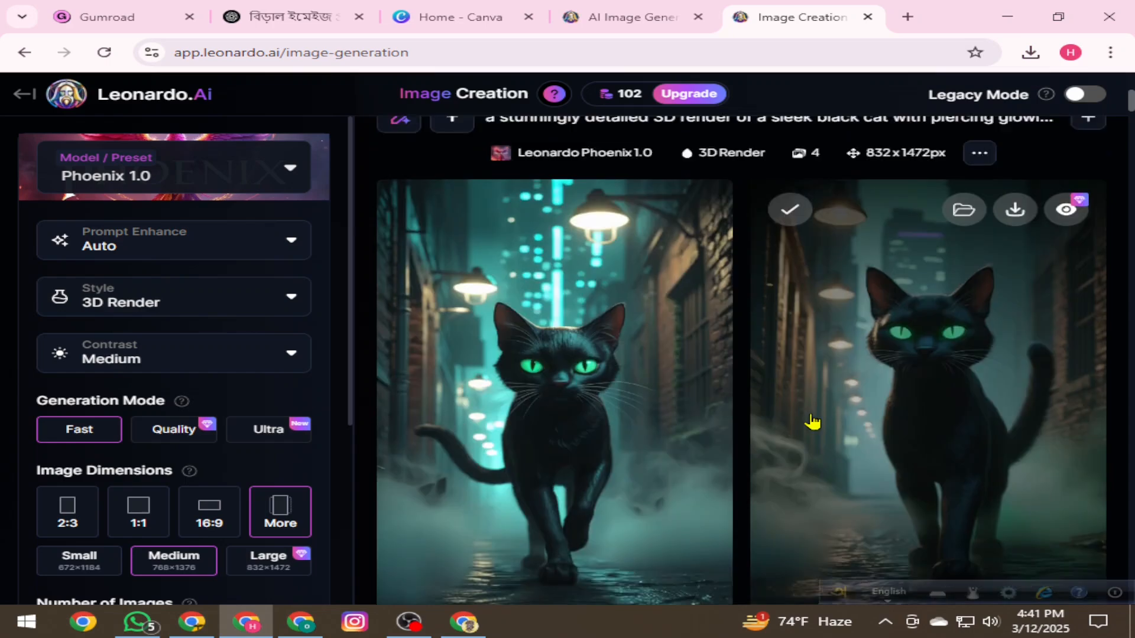
scroll(812, 419, down, 15)
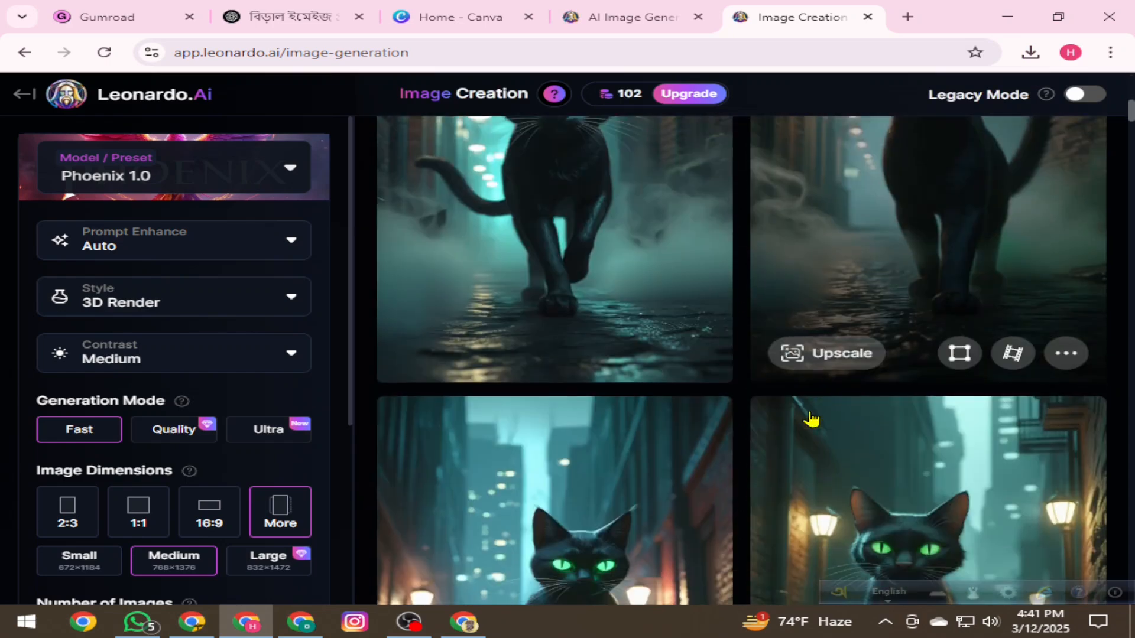
scroll(810, 419, down, 4)
scroll(811, 418, down, 3)
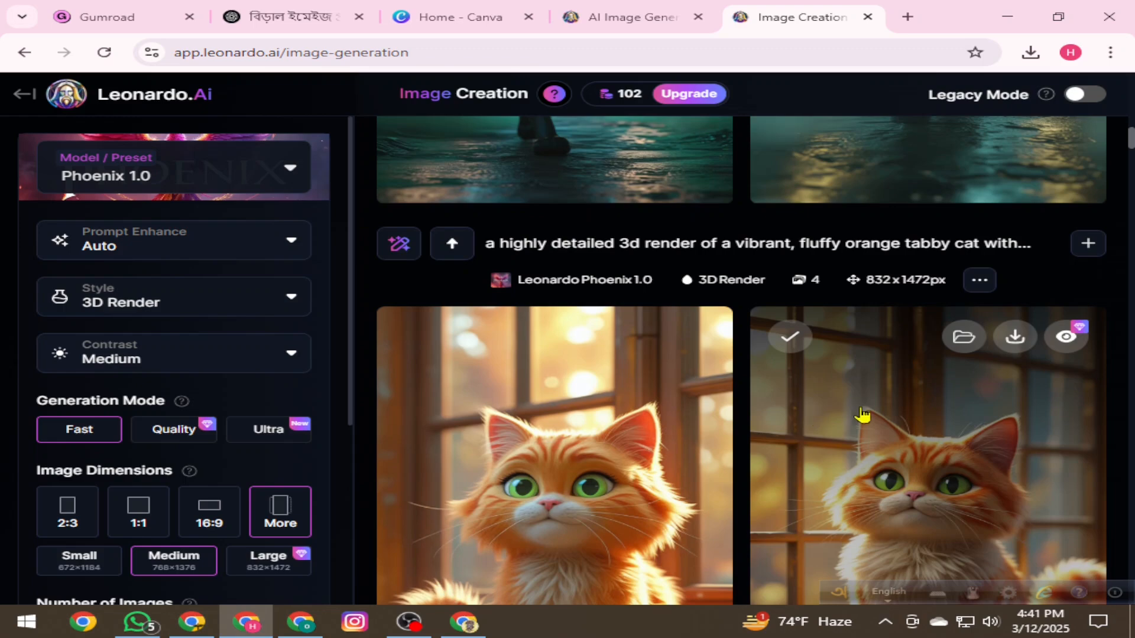
scroll(862, 415, down, 3)
scroll(902, 374, down, 10)
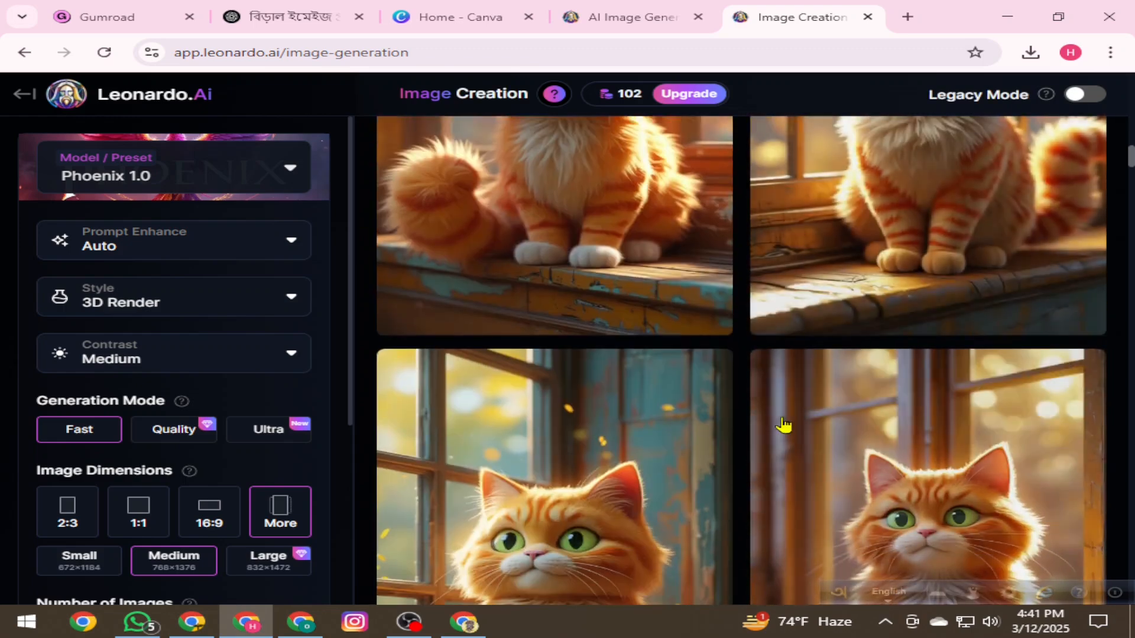
scroll(826, 437, up, 18)
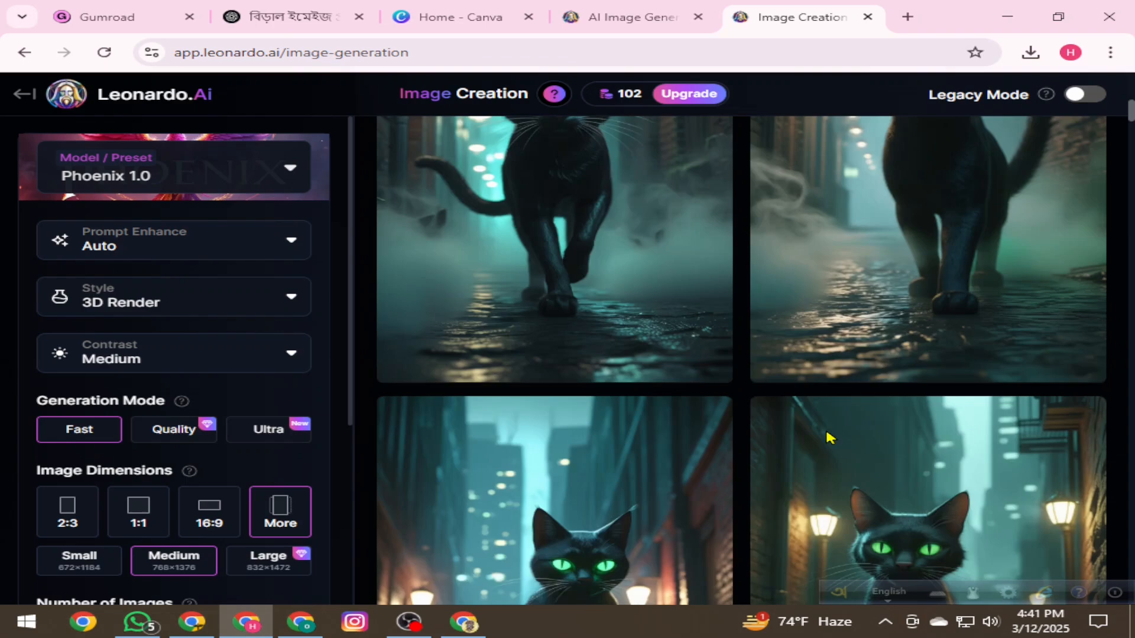
scroll(827, 437, down, 11)
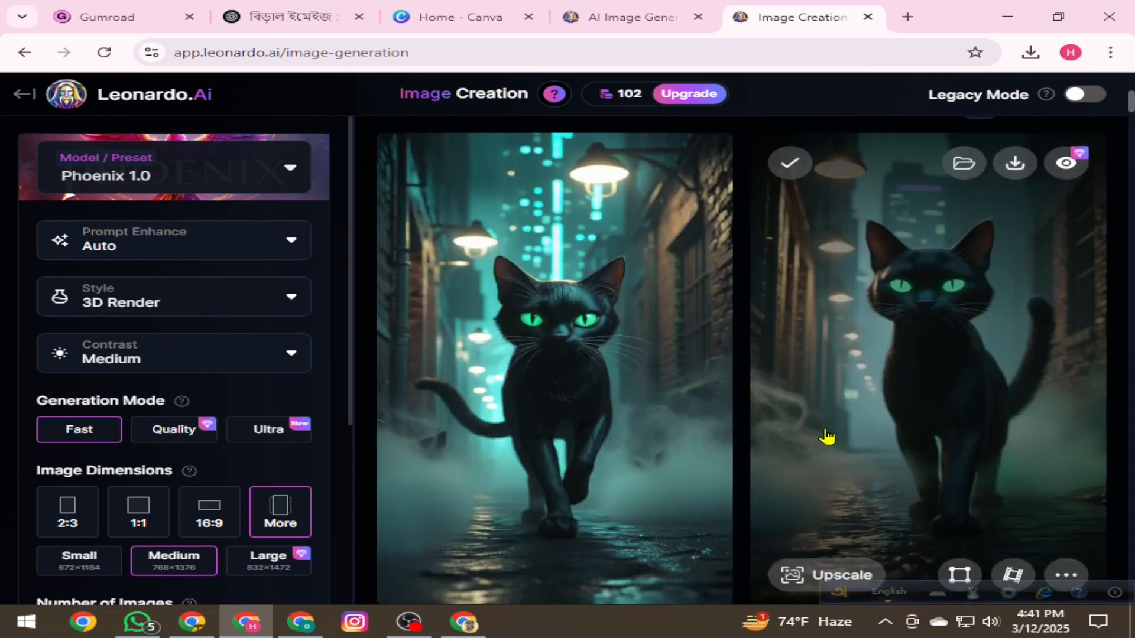
scroll(826, 437, down, 12)
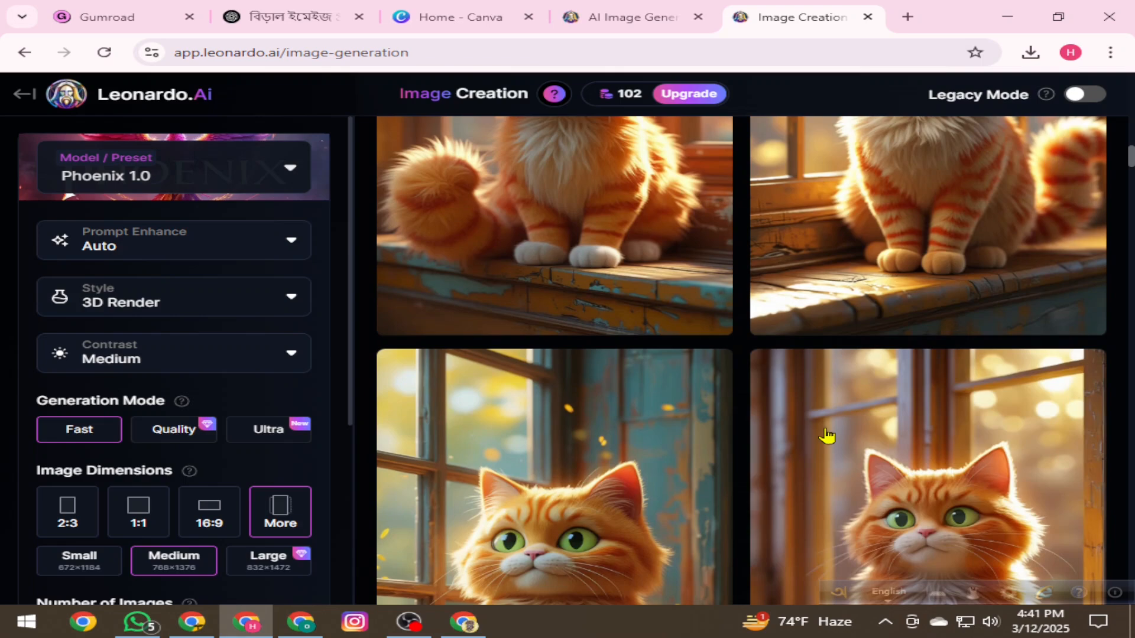
mouse_move(827, 436)
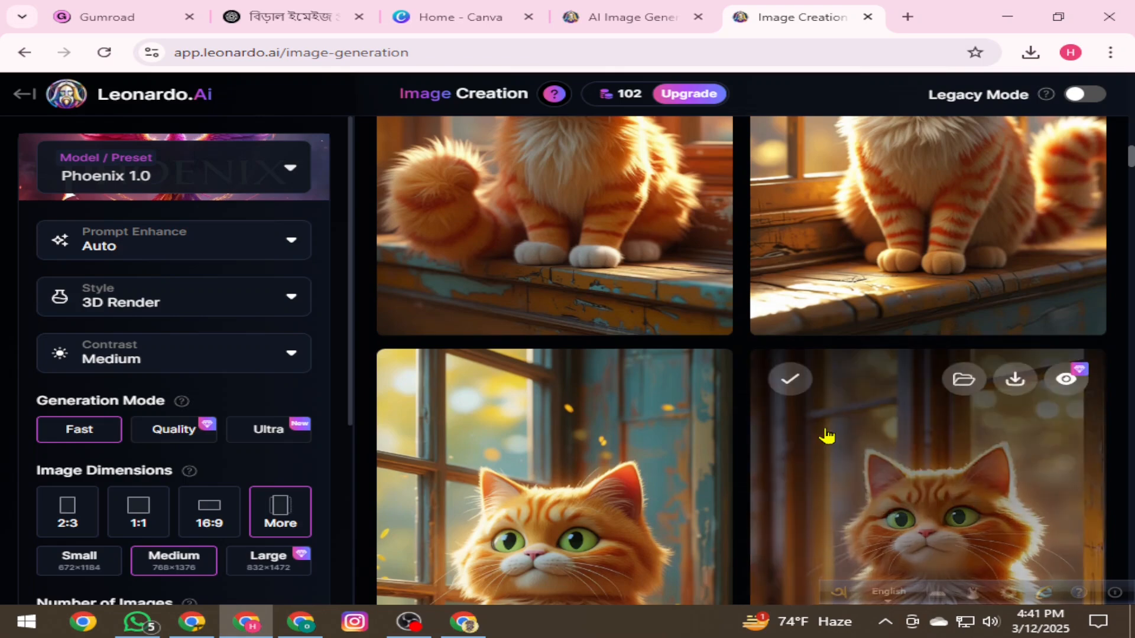
scroll(826, 436, up, 9)
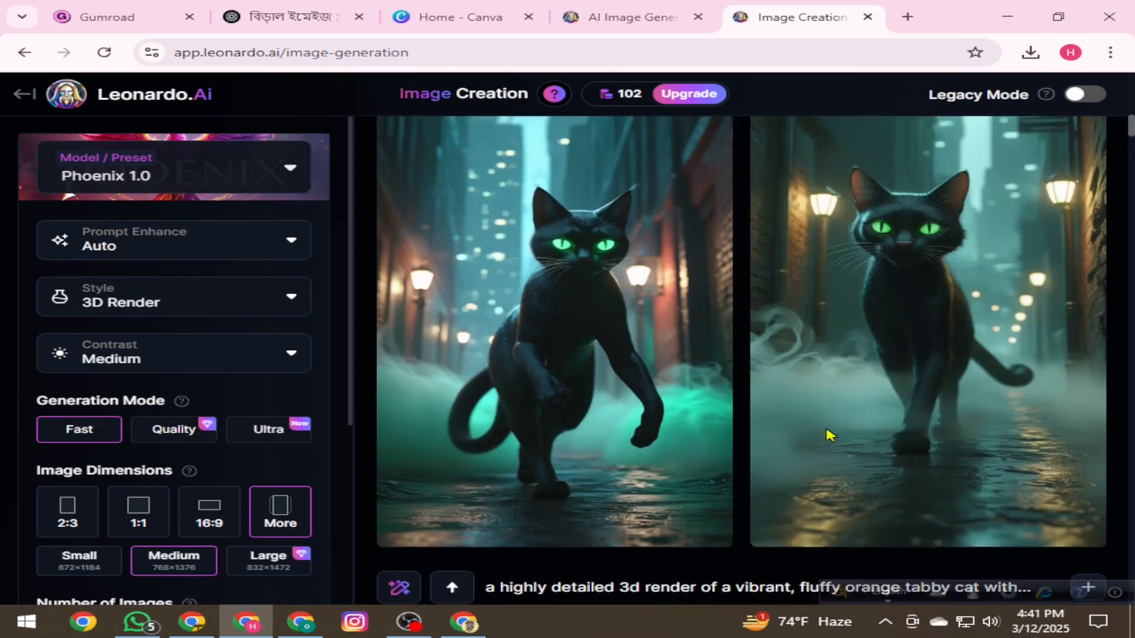
scroll(827, 435, down, 3)
scroll(824, 435, down, 10)
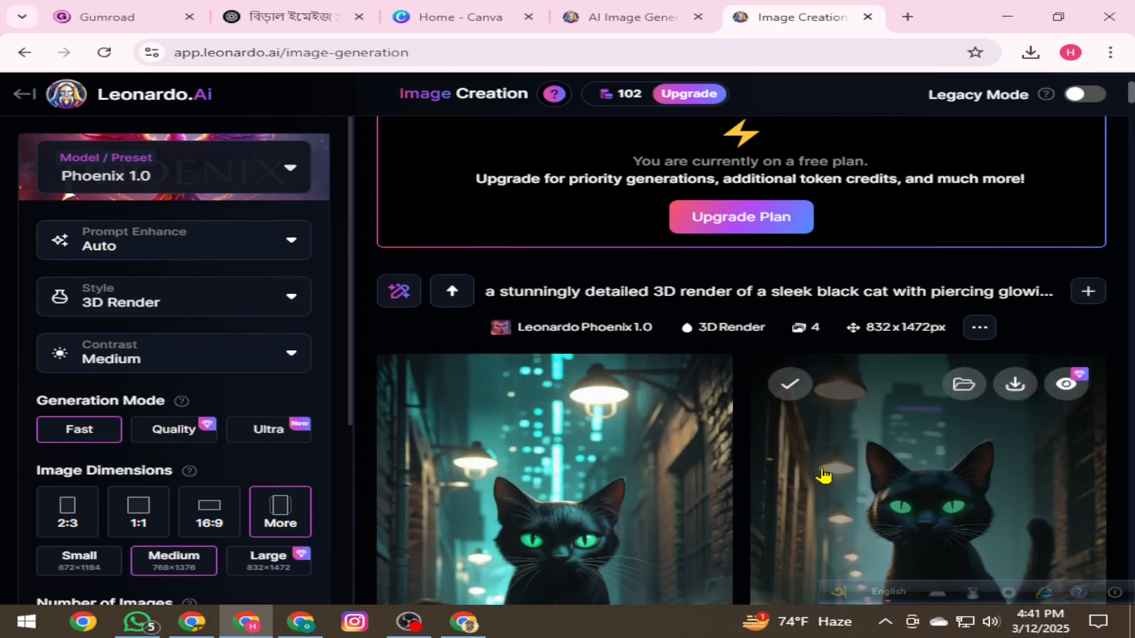
scroll(750, 460, down, 2)
scroll(743, 461, up, 6)
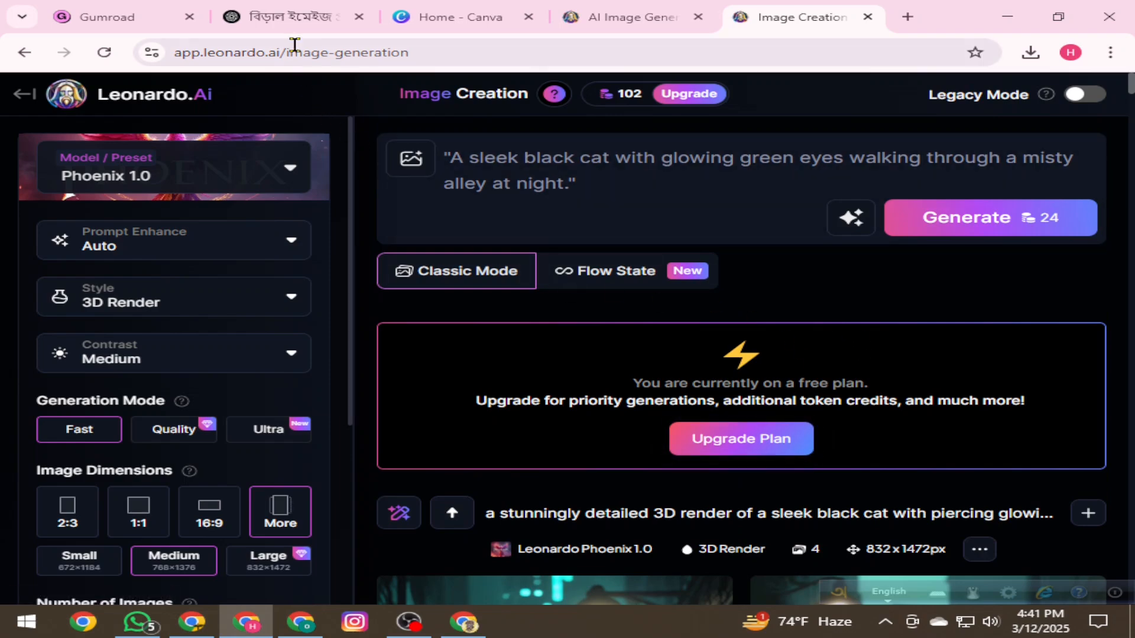
scroll(795, 506, down, 5)
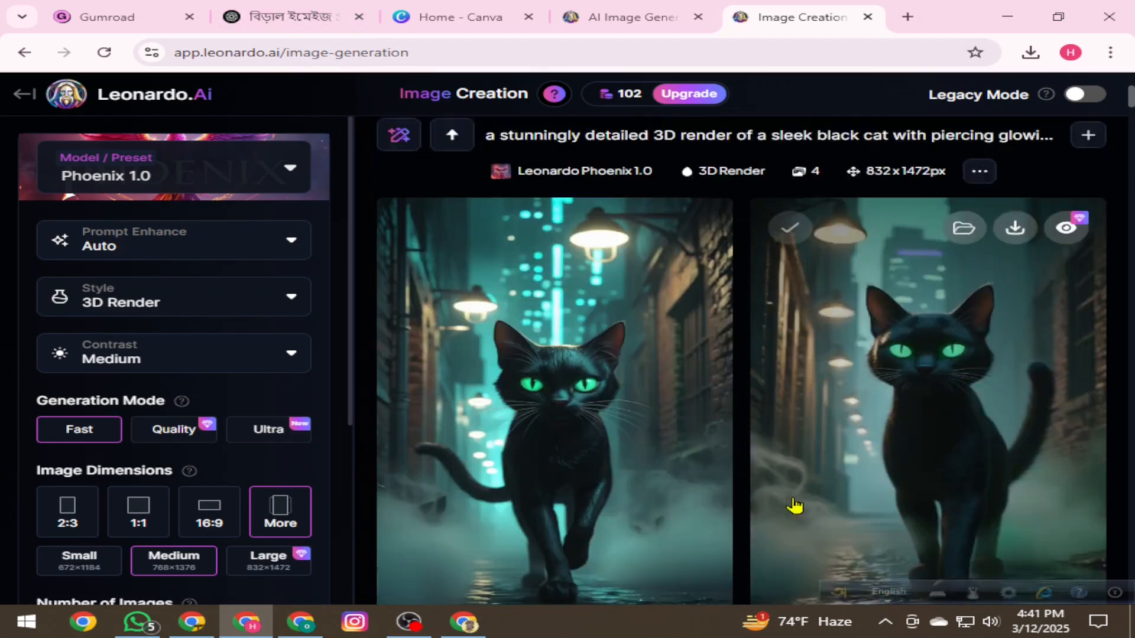
scroll(795, 502, down, 10)
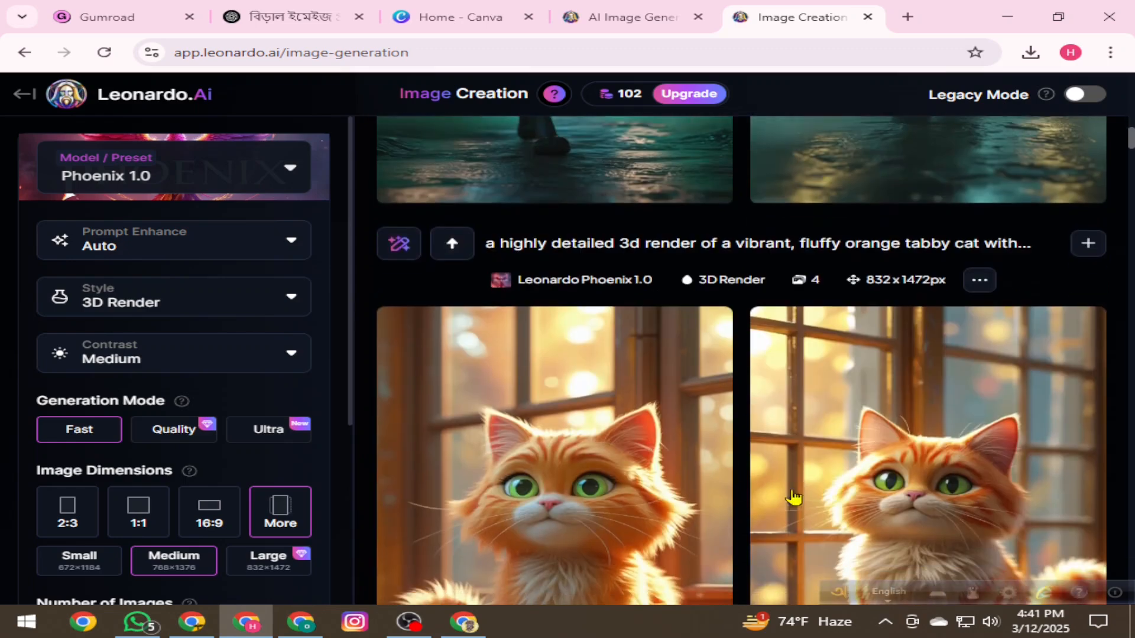
scroll(794, 498, down, 5)
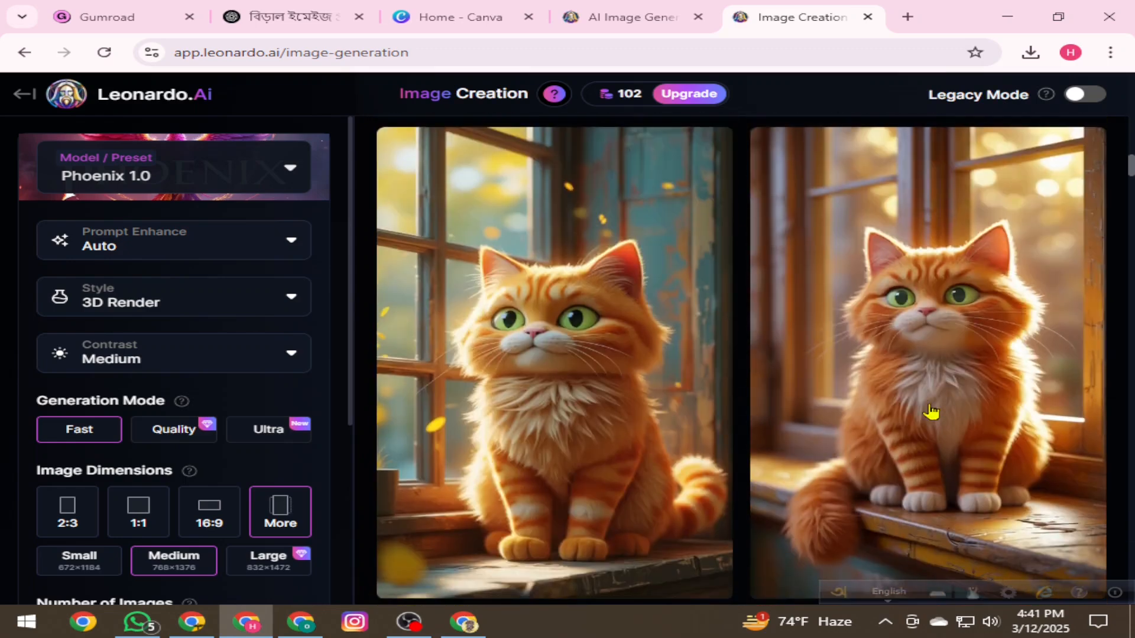
mouse_move(931, 411)
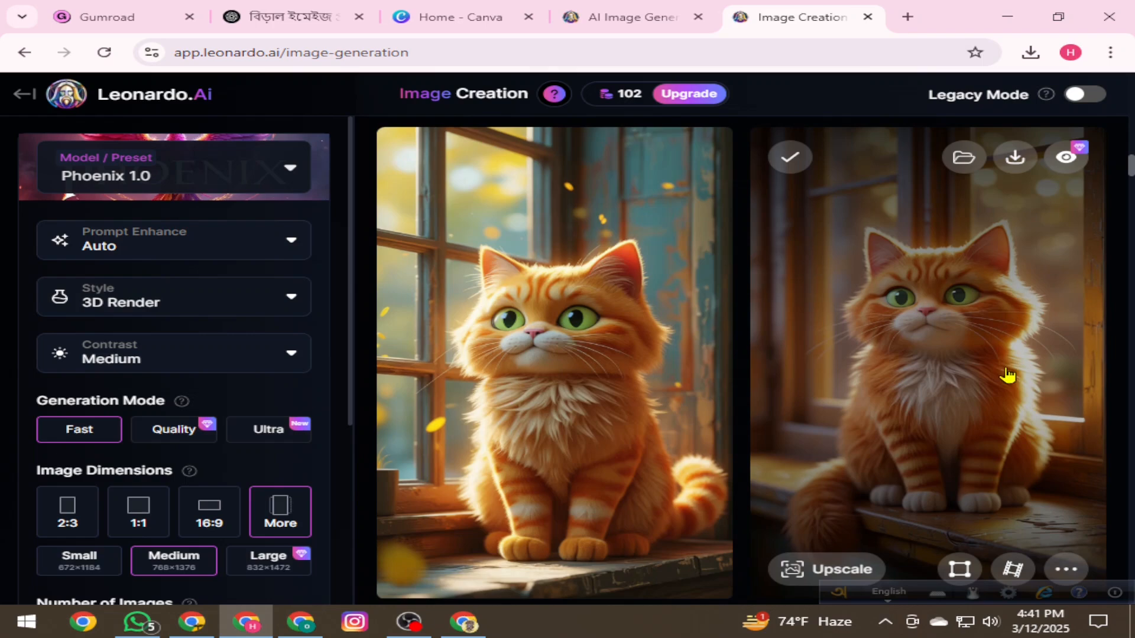
- Download the orange tabby image whose cat sits with its bushy tail hanging over the windowsill
click(1015, 158)
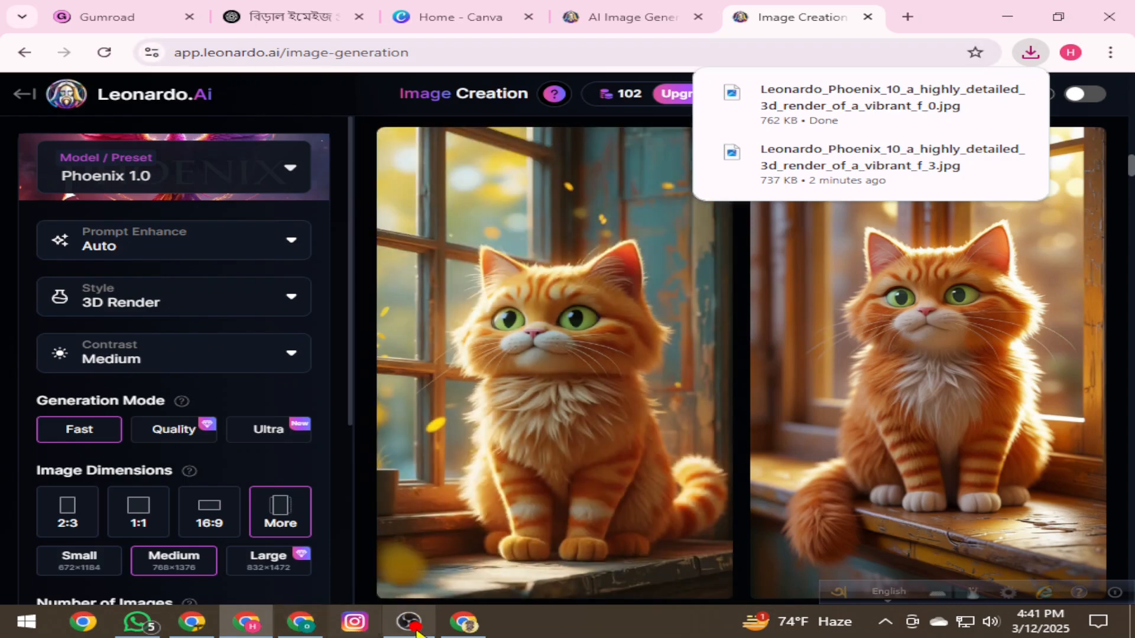
- Review the Gumroad product types and the ChatGPT cat prompt list, and return to the generated images
click(462, 622)
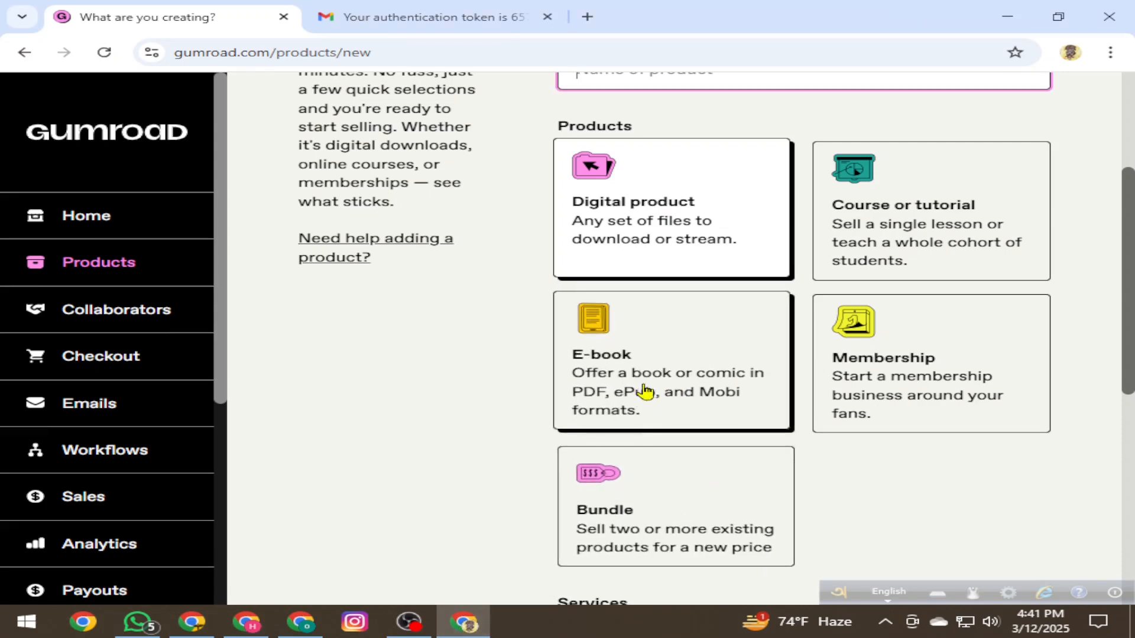
click(244, 623)
click(286, 18)
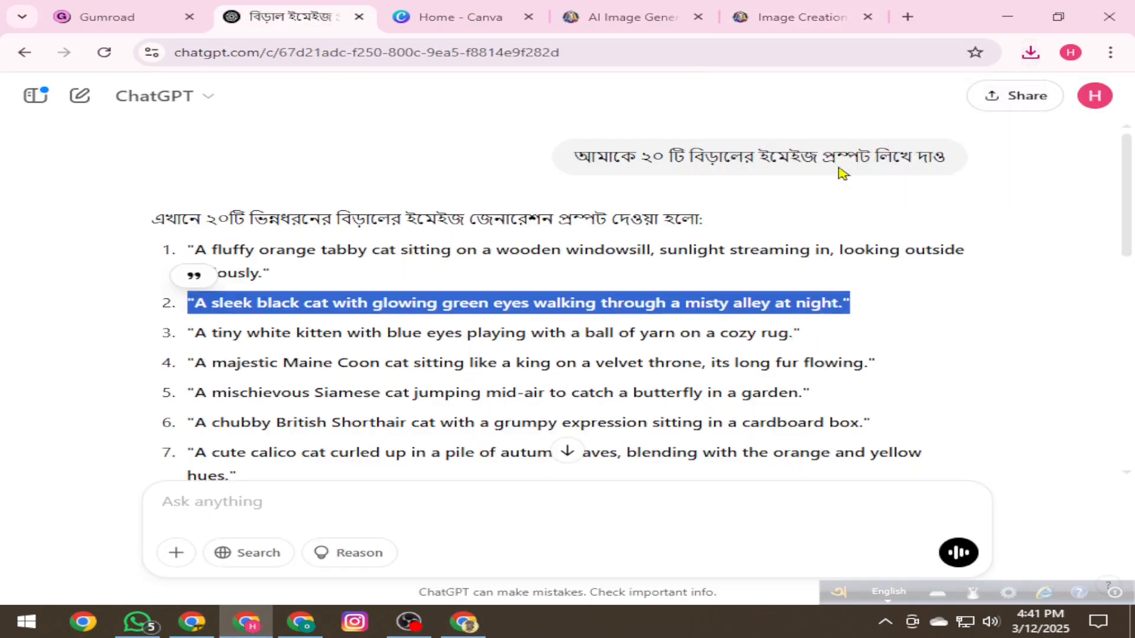
click(810, 15)
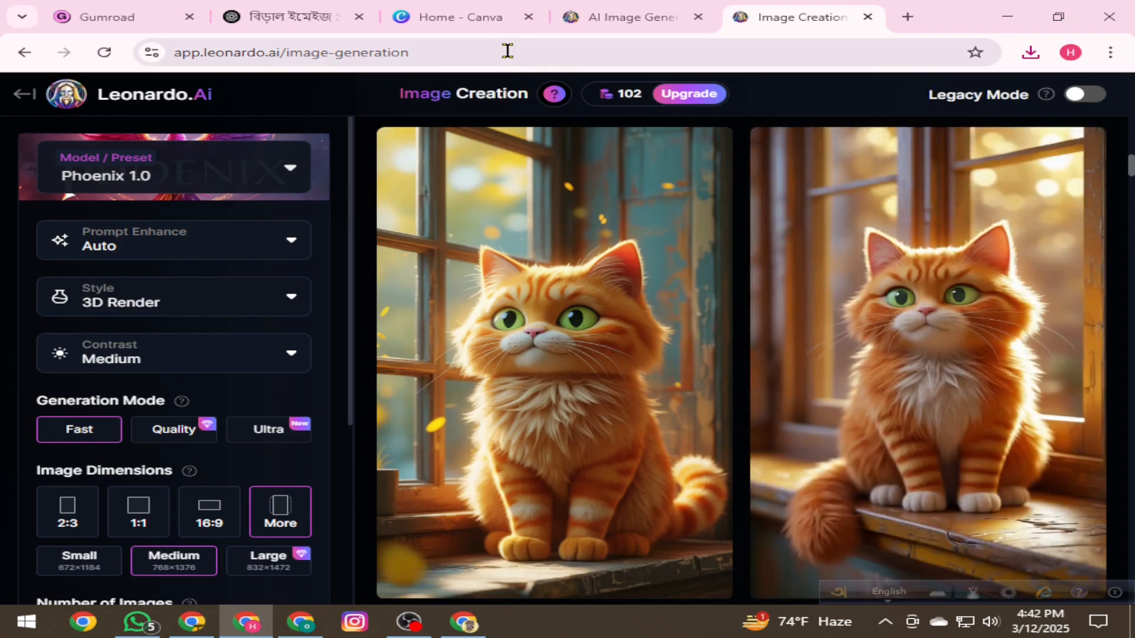
- Switch to Canva and search for "ebook multiple pages"
click(454, 19)
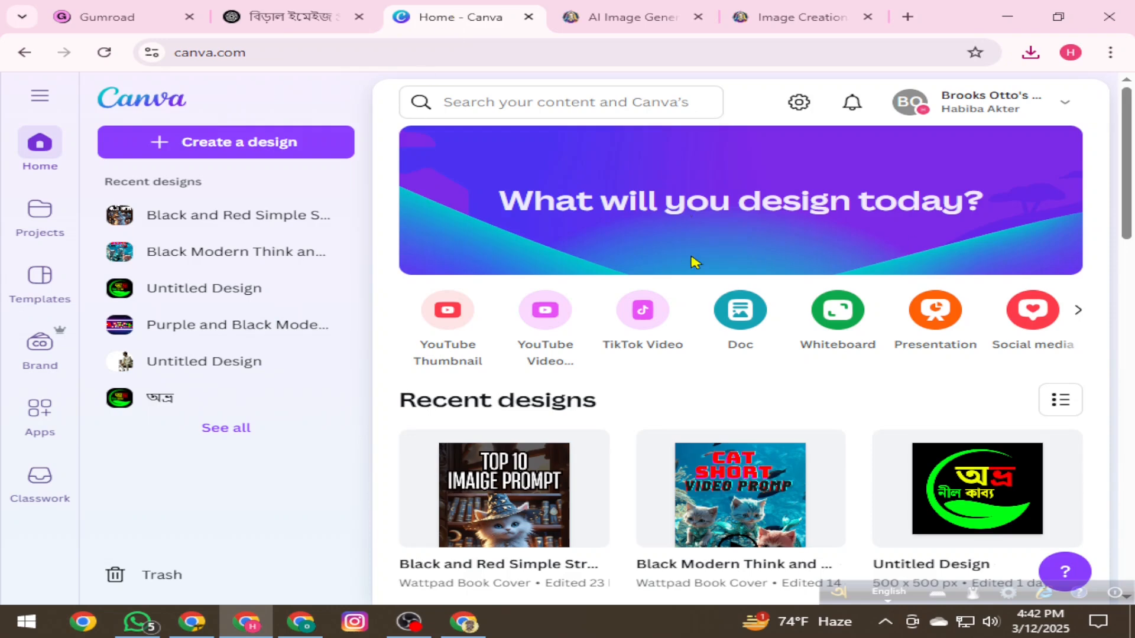
click(493, 100)
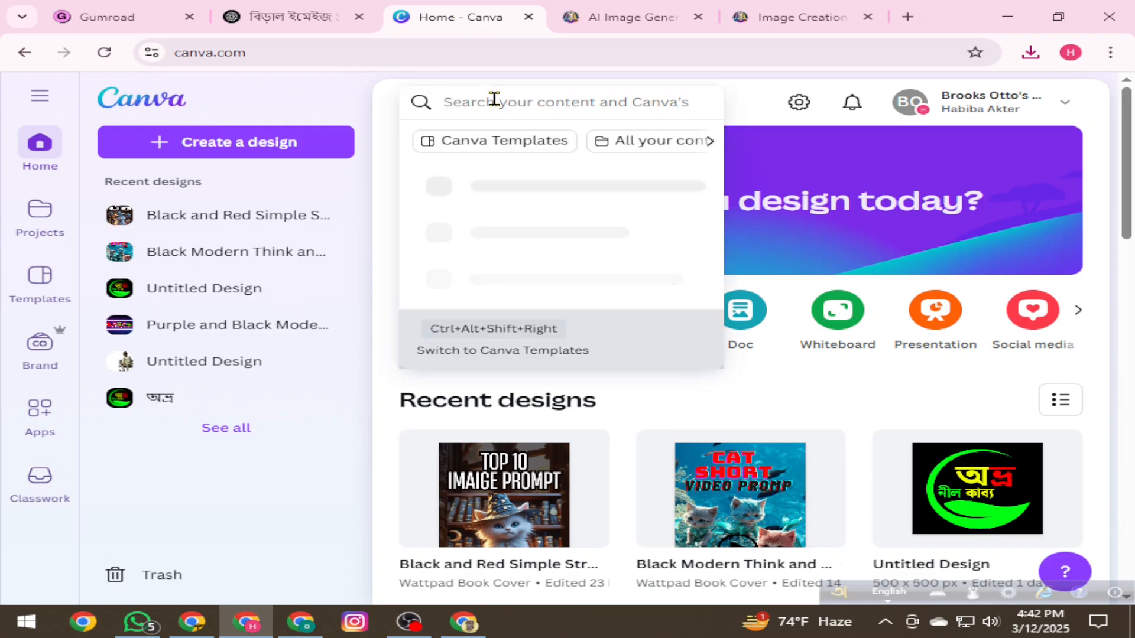
text(eb)
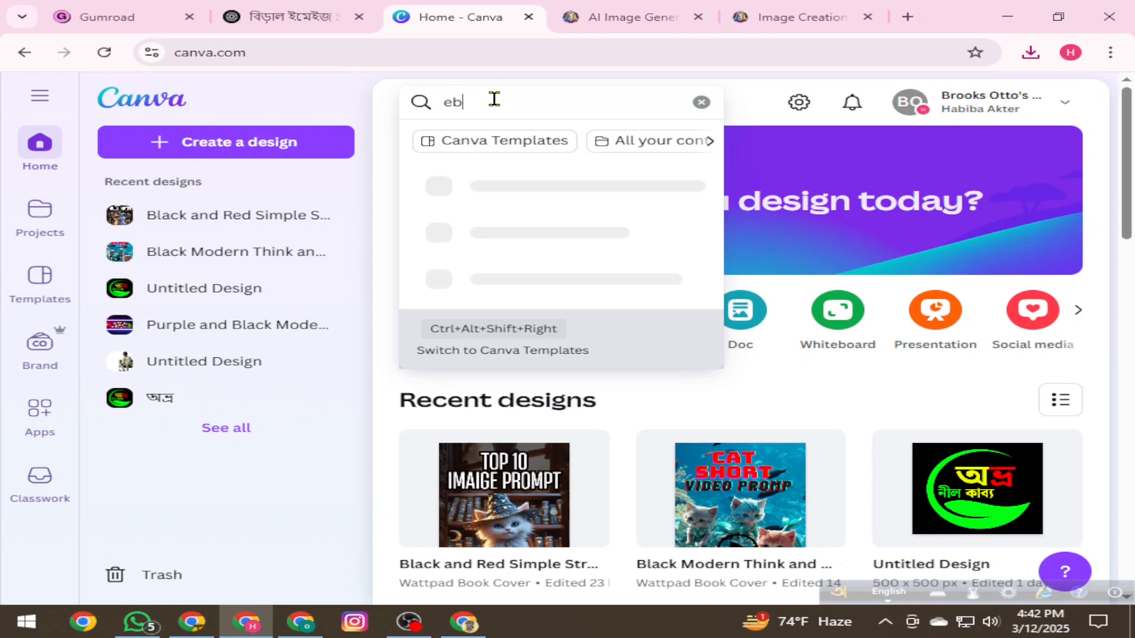
text(ook)
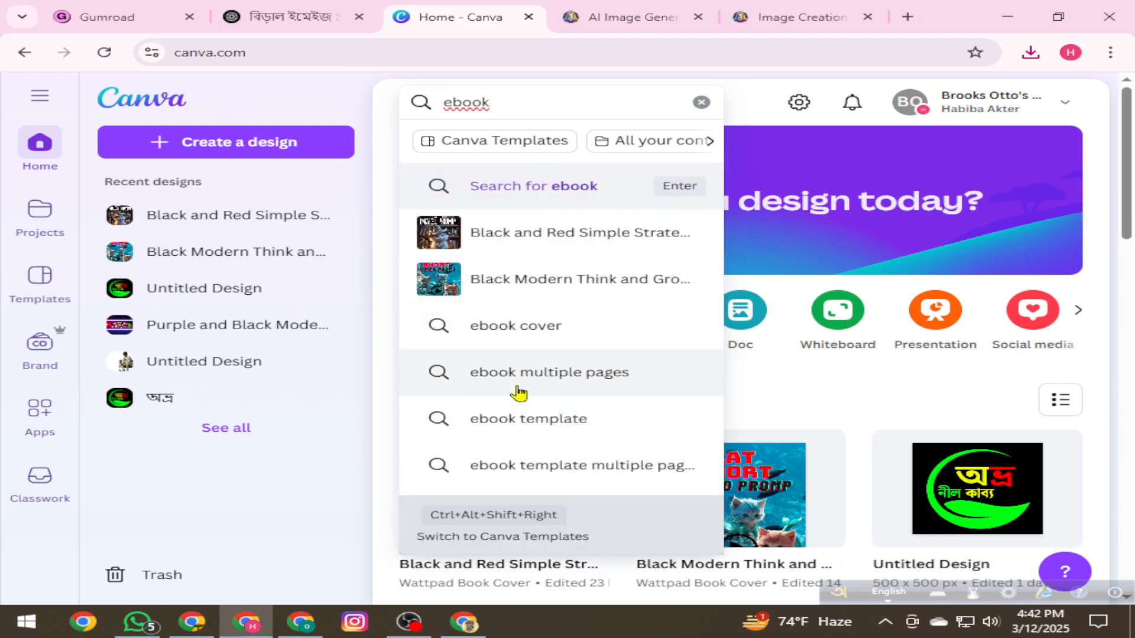
click(583, 379)
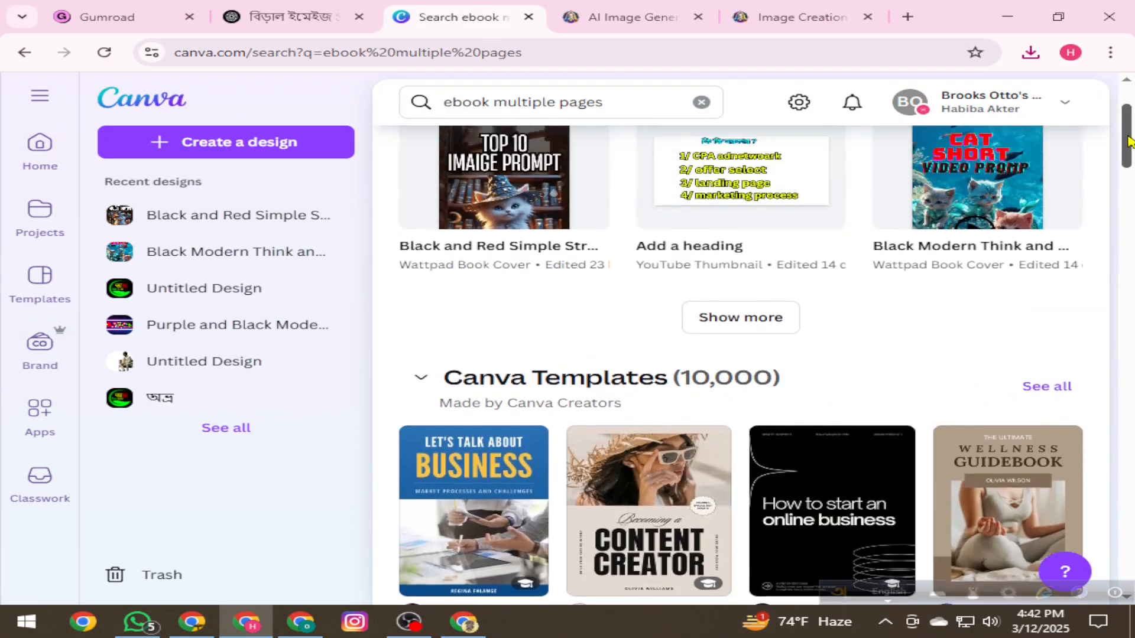
scroll(1130, 86, up, 3)
click(650, 102)
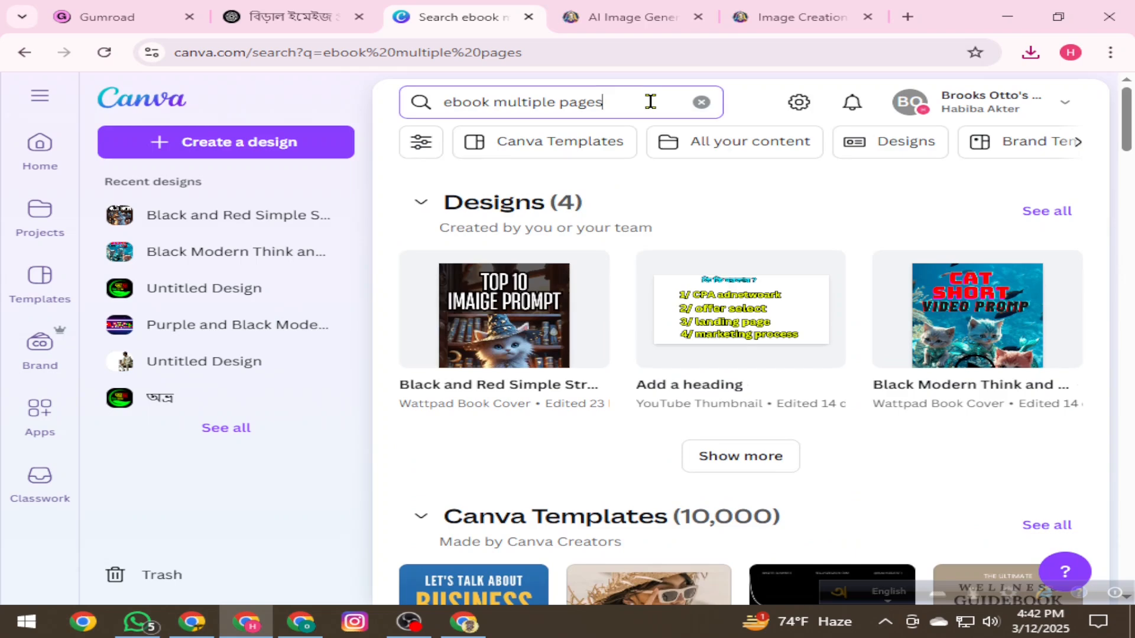
key(Return)
- Browse the ebook template results and preview the Modern European History Ebook template
scroll(657, 334, down, 3)
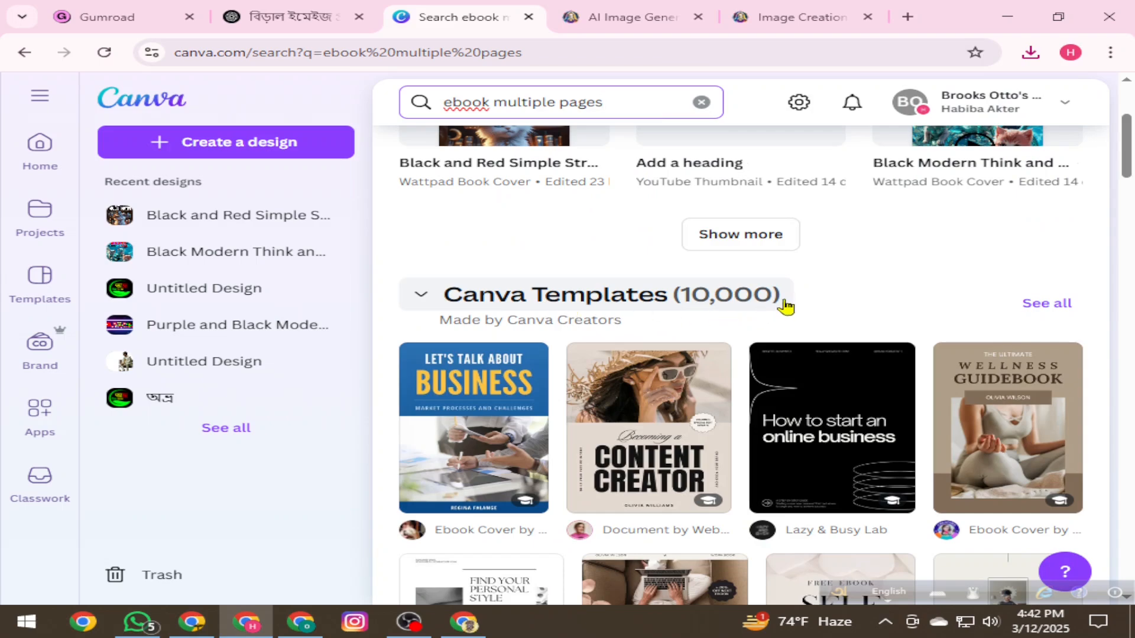
scroll(755, 309, down, 12)
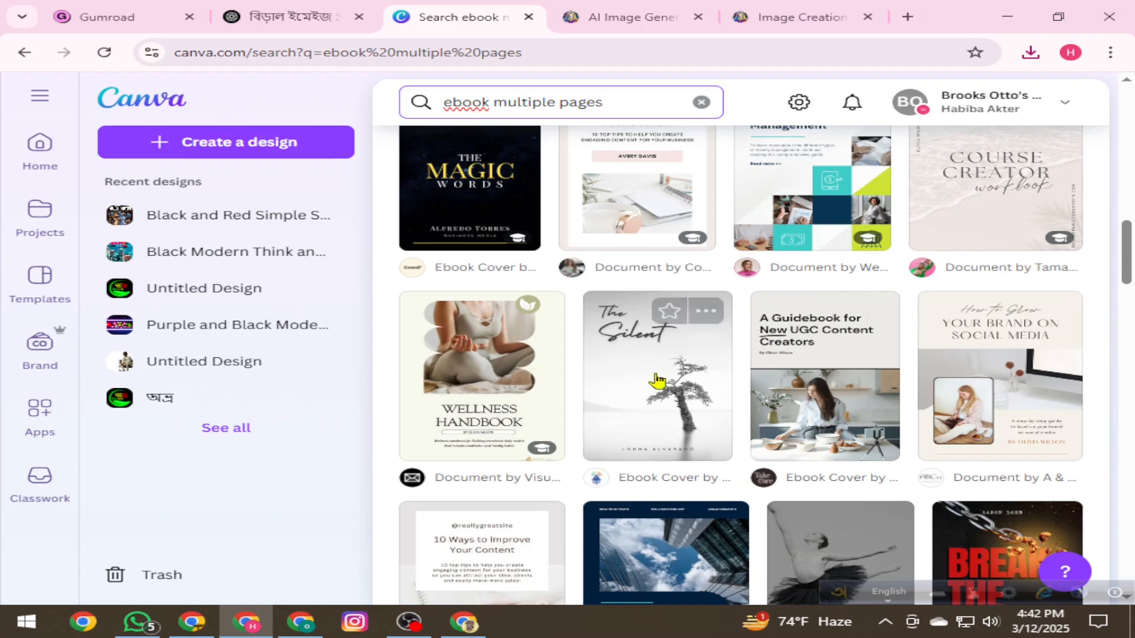
scroll(707, 348, down, 4)
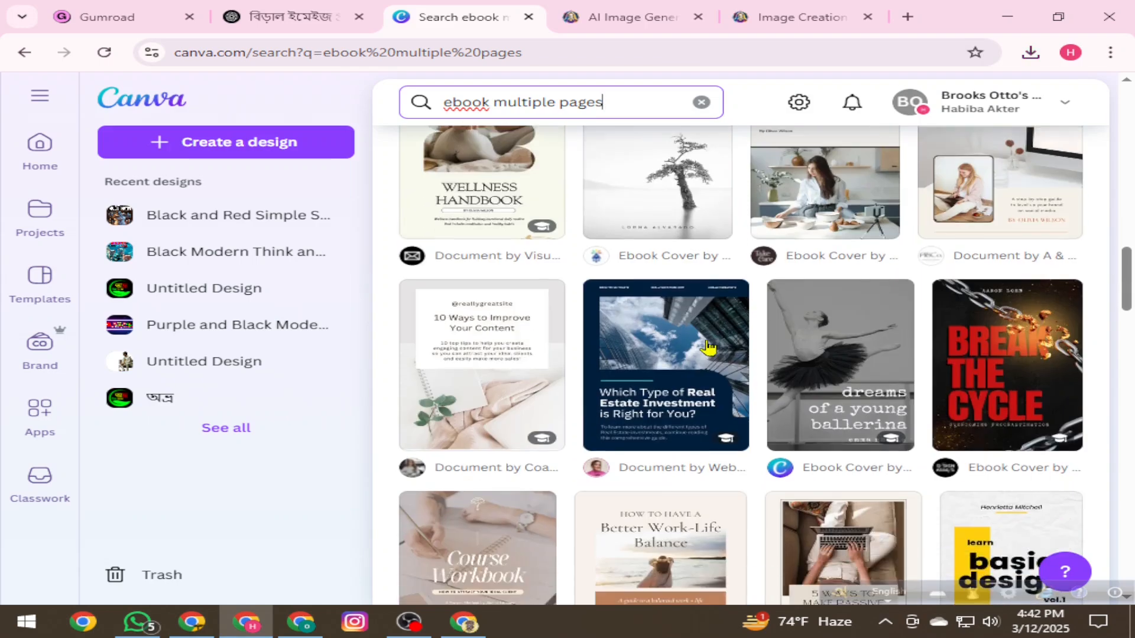
scroll(790, 334, down, 15)
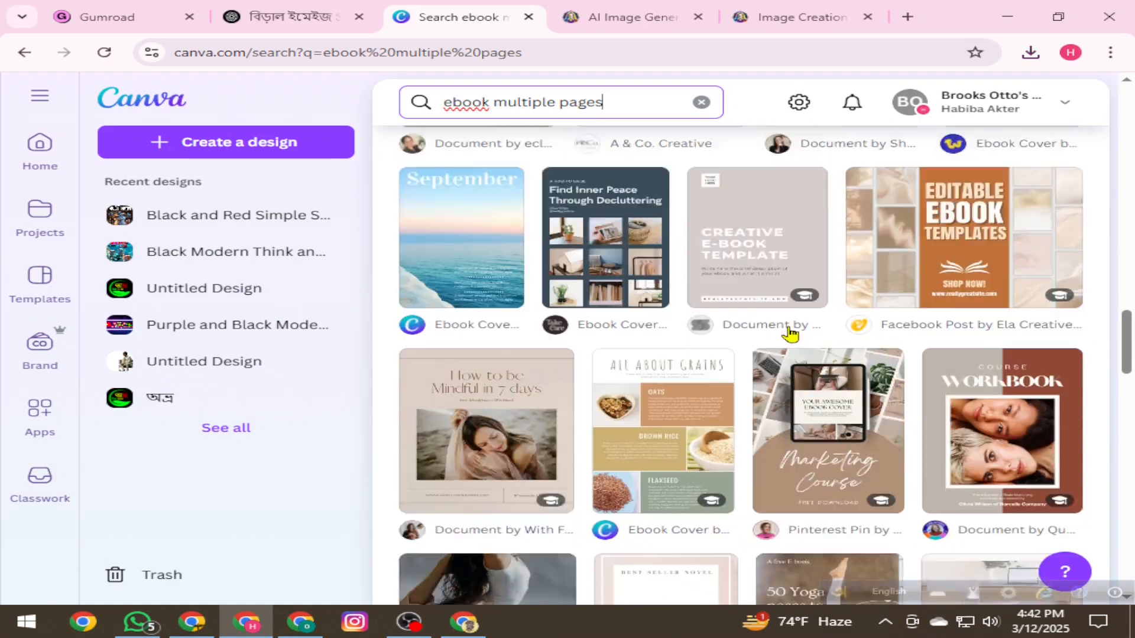
scroll(790, 334, down, 4)
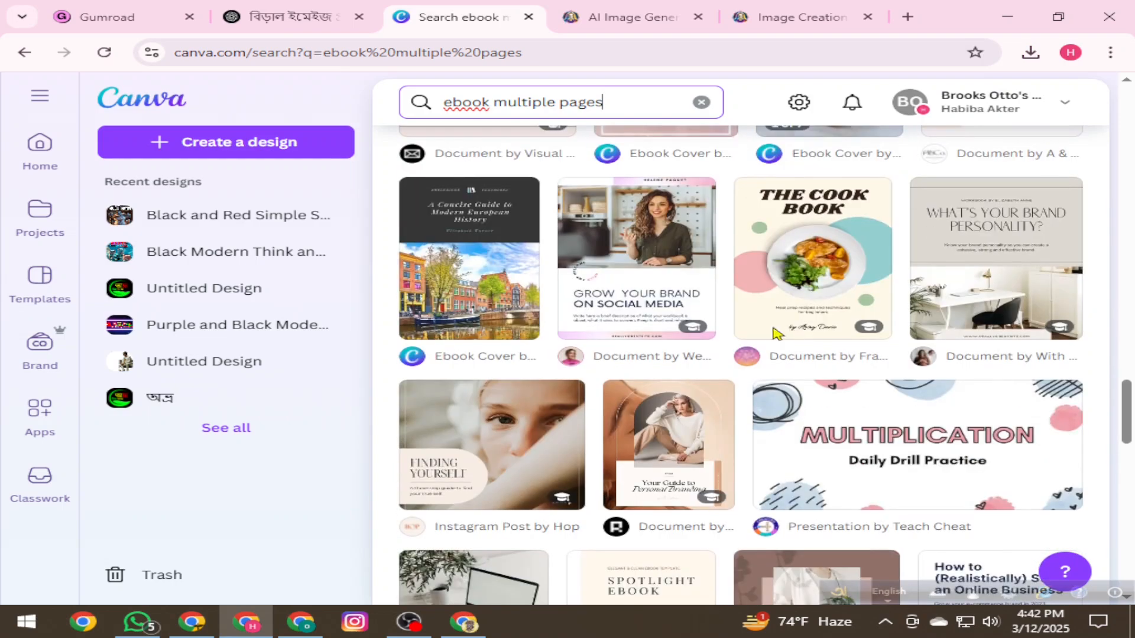
click(644, 266)
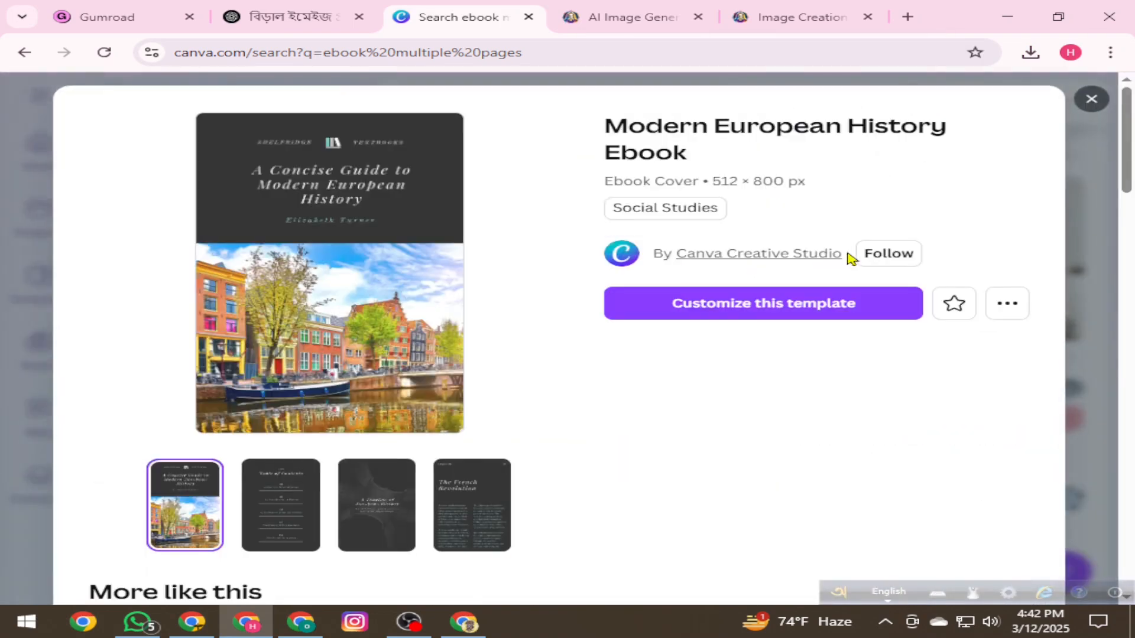
click(1090, 99)
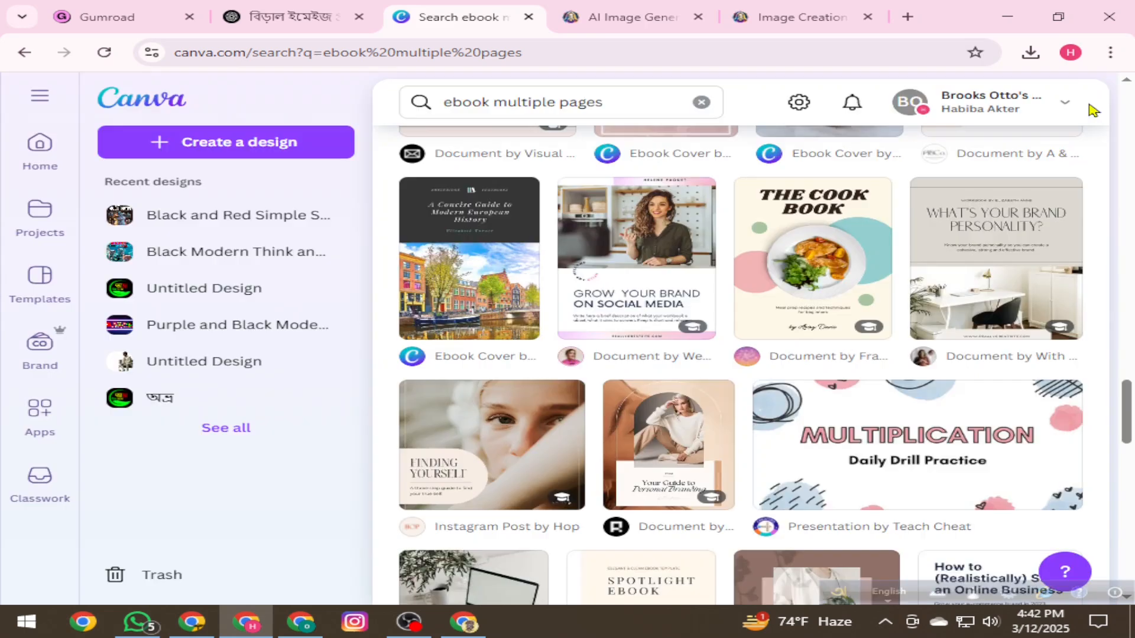
- Open the Bright Fun and Playful Cooking Recipe Ebook Document template for customization
scroll(758, 376, up, 3)
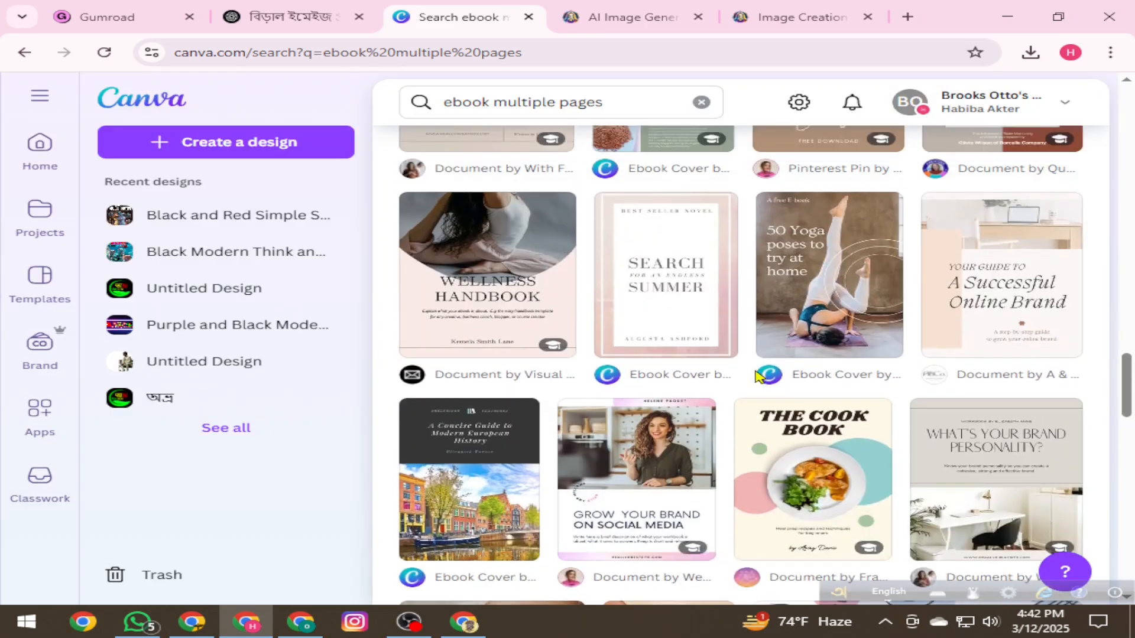
click(807, 455)
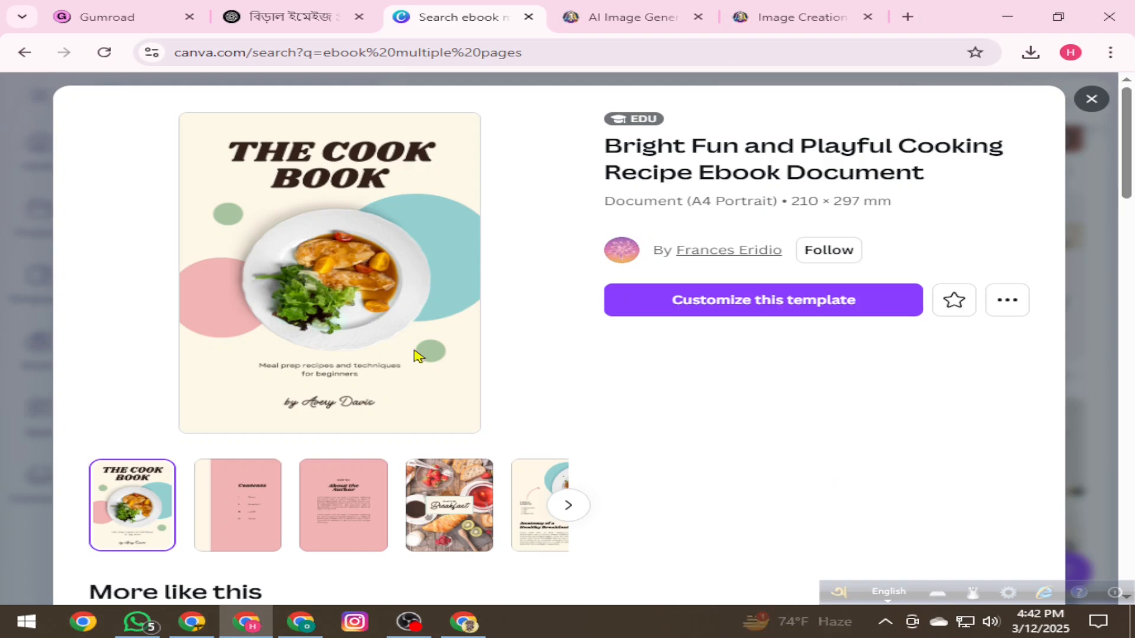
click(784, 305)
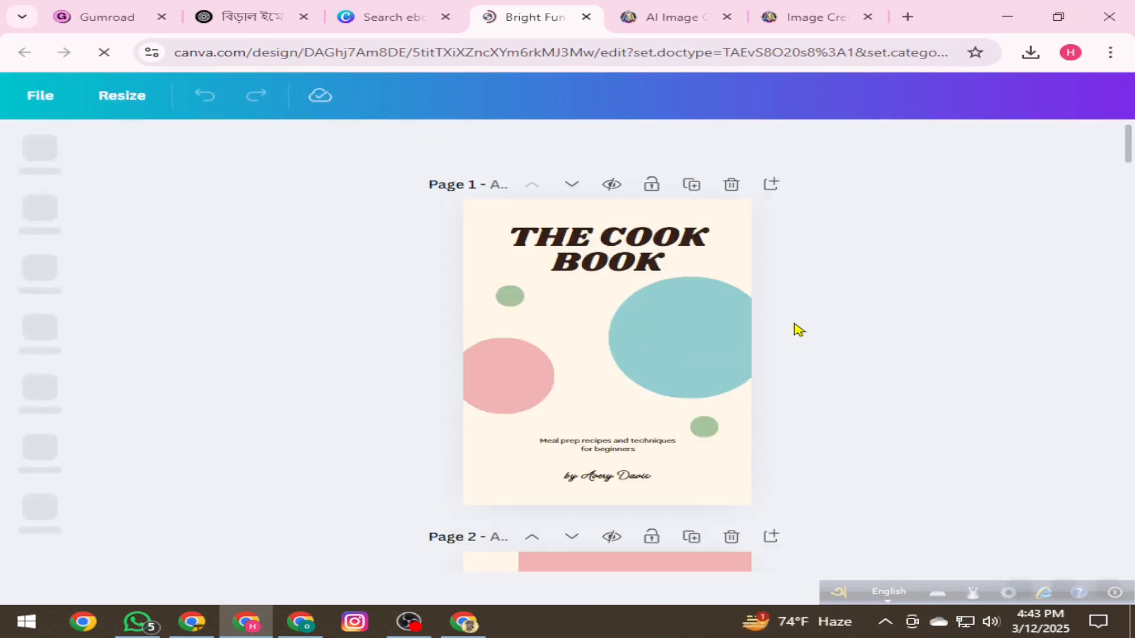
- Delete the food plate photo and the large blue circle from the page 1 cover
click(595, 368)
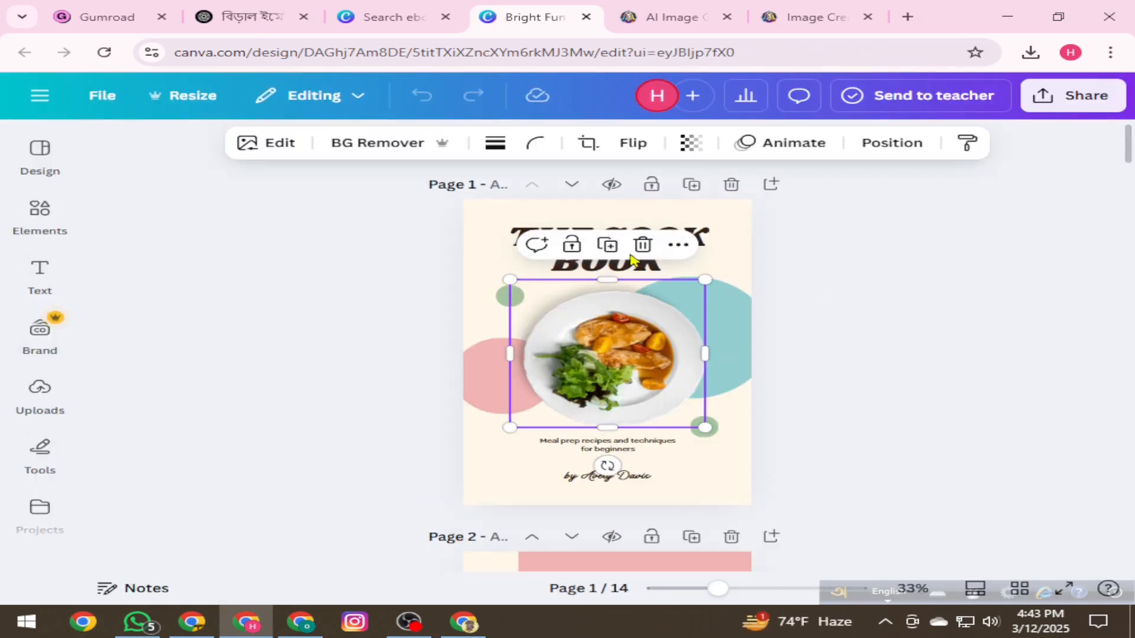
click(643, 245)
click(678, 338)
click(724, 242)
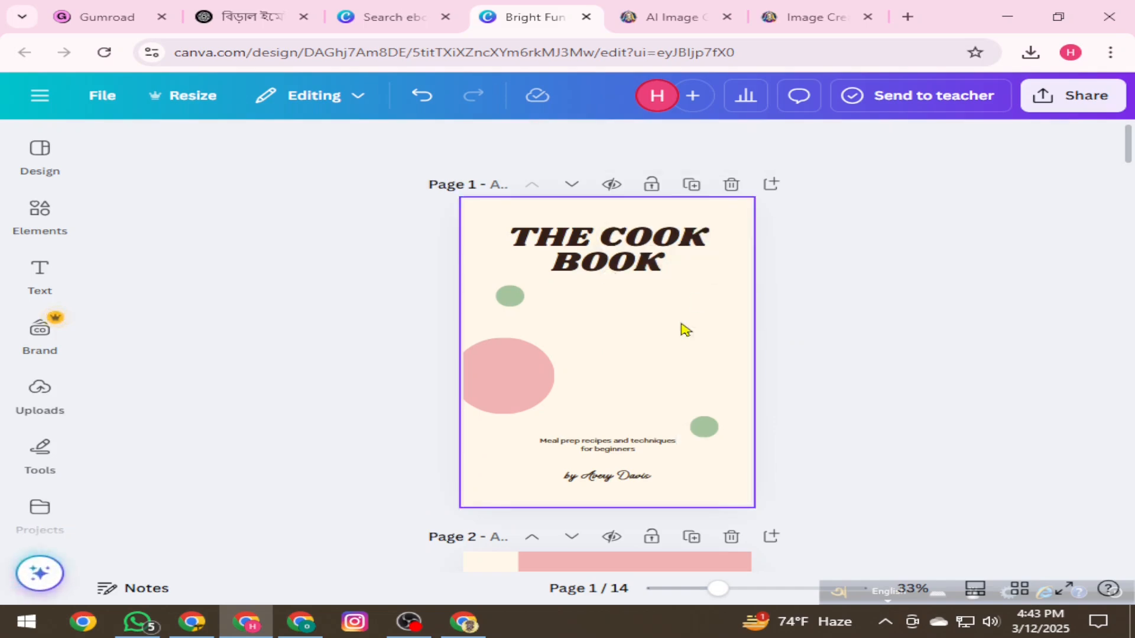
- Delete the recipe subtitle, the author line and the lower green circle from the cover
click(616, 452)
click(643, 400)
click(621, 476)
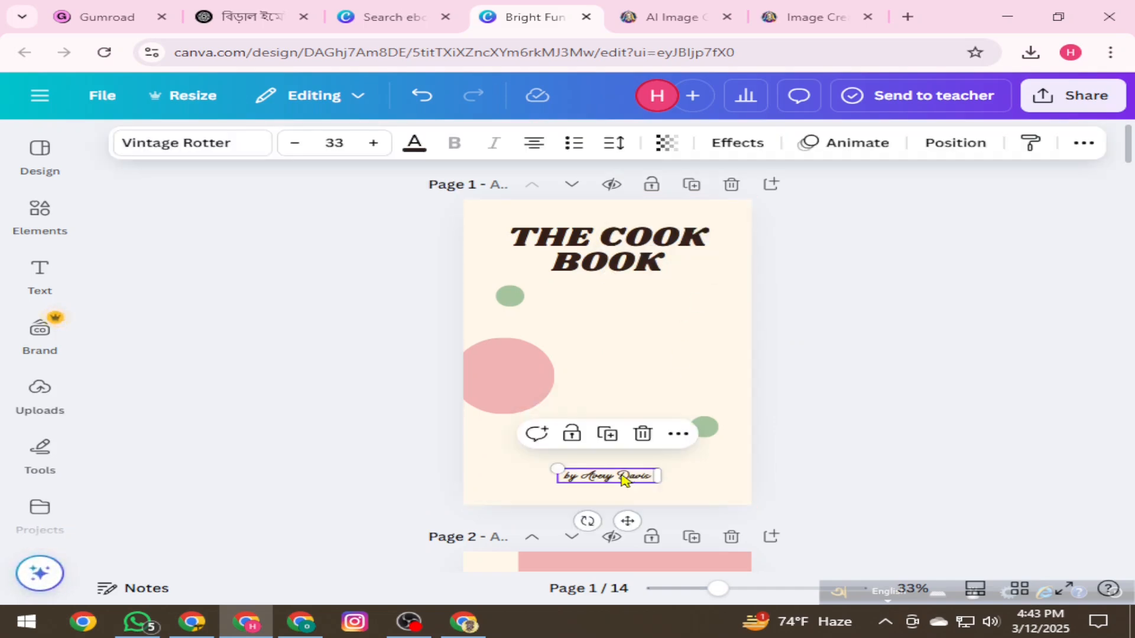
click(643, 434)
click(704, 427)
click(740, 382)
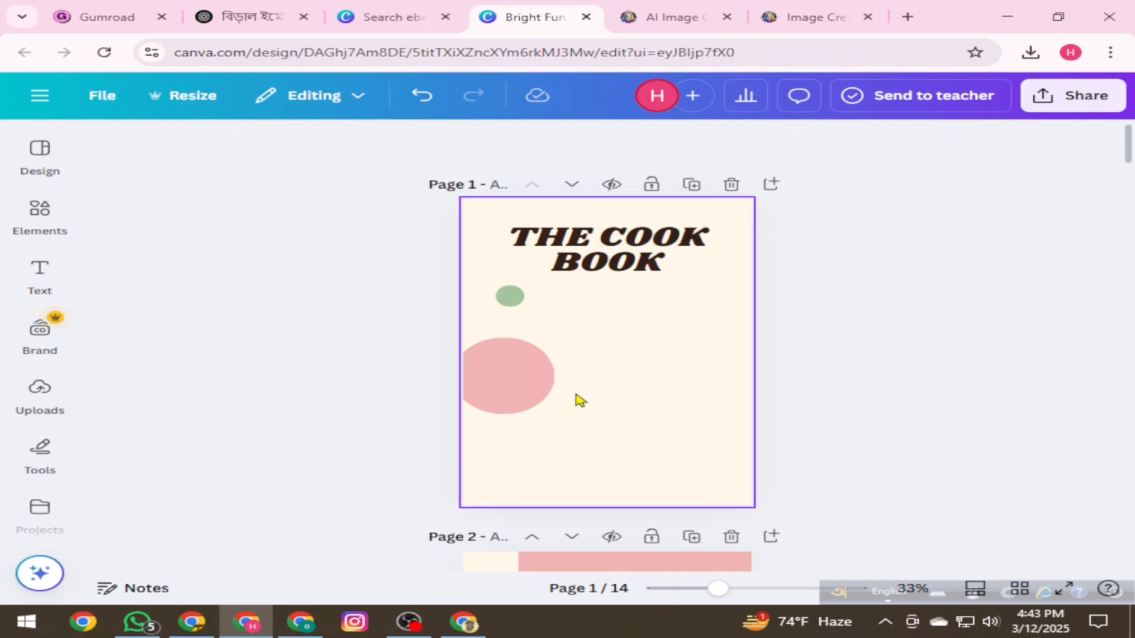
- Delete the pink circle and the remaining green circle from the cover, keeping only the title text
click(512, 390)
click(539, 304)
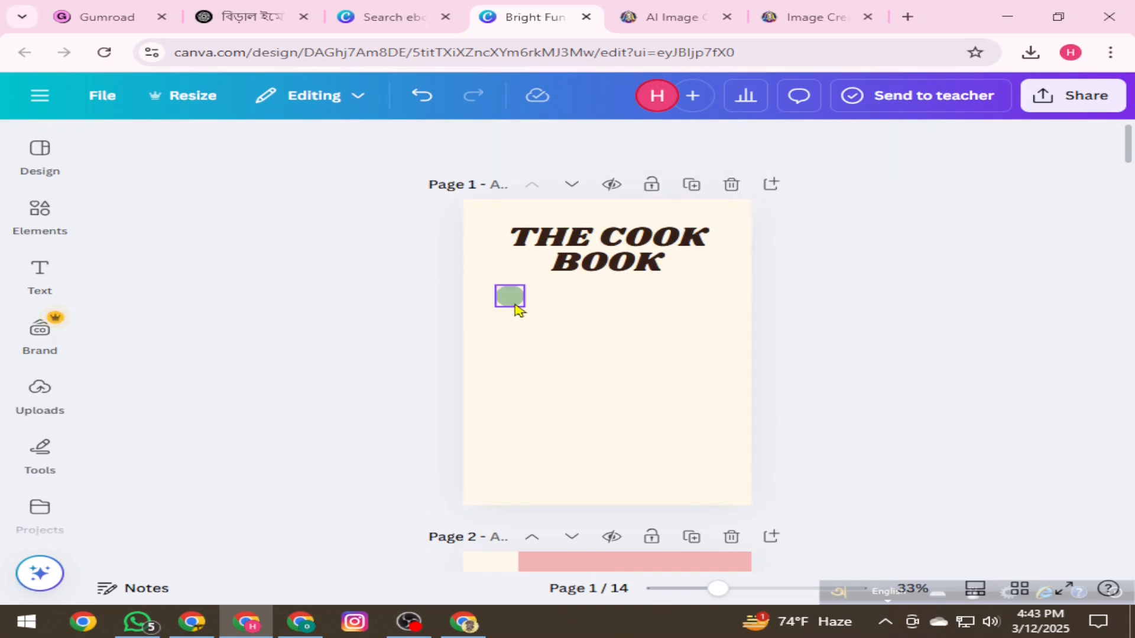
click(510, 297)
click(545, 250)
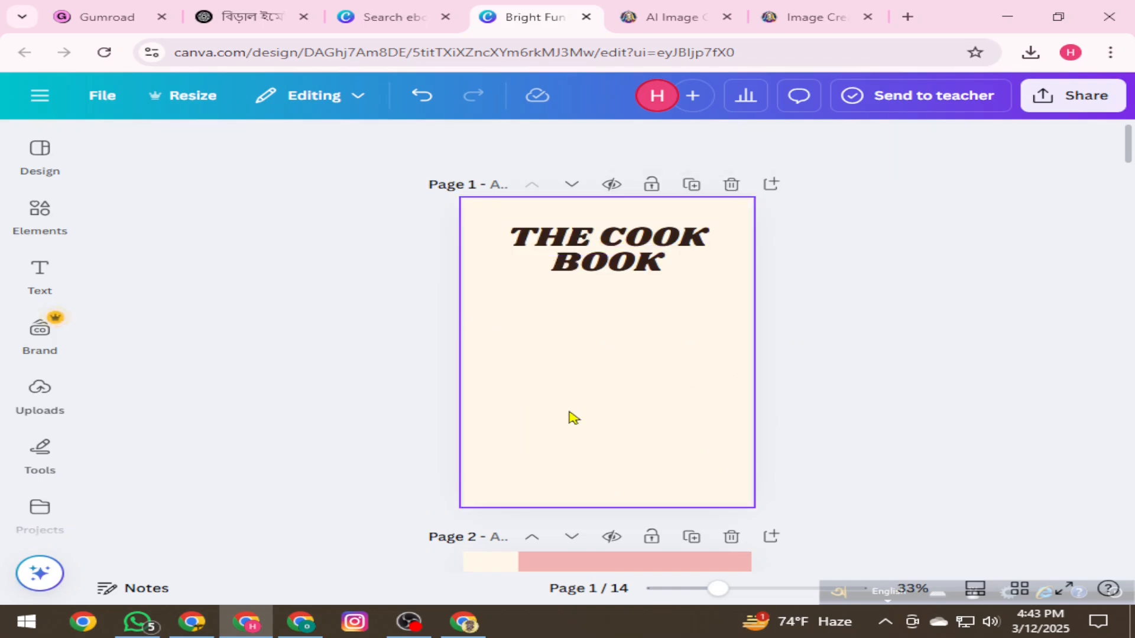
- Replace the "THE COOK" title line on the cover with text beginning "TOP 20"
click(604, 256)
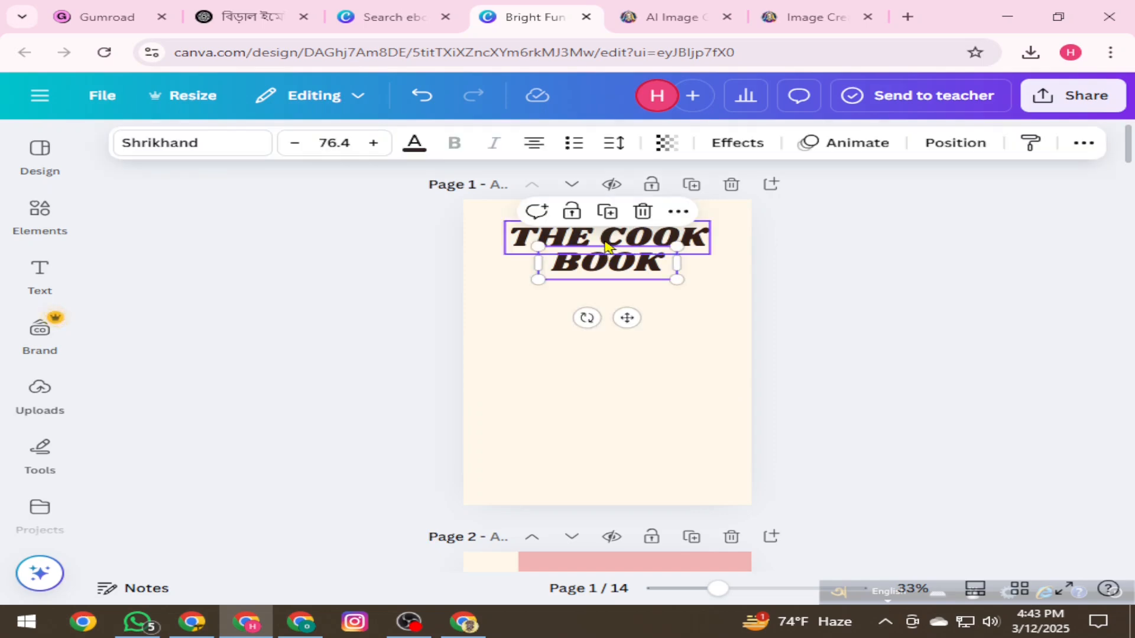
click(604, 236)
click(604, 236)
click(606, 263)
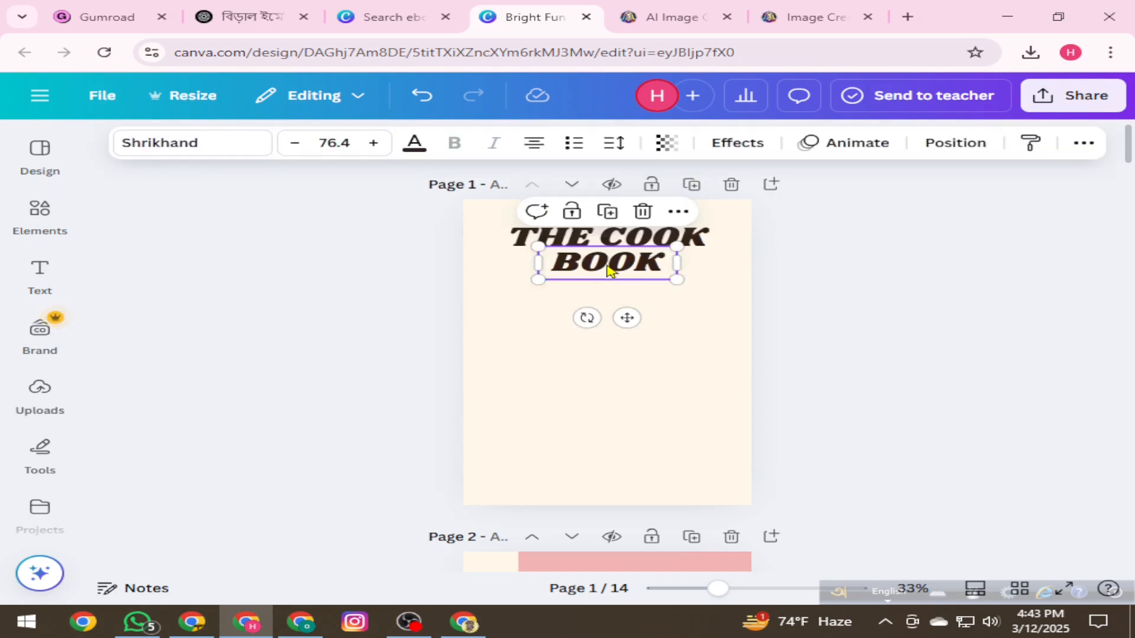
double_click(605, 263)
click(609, 244)
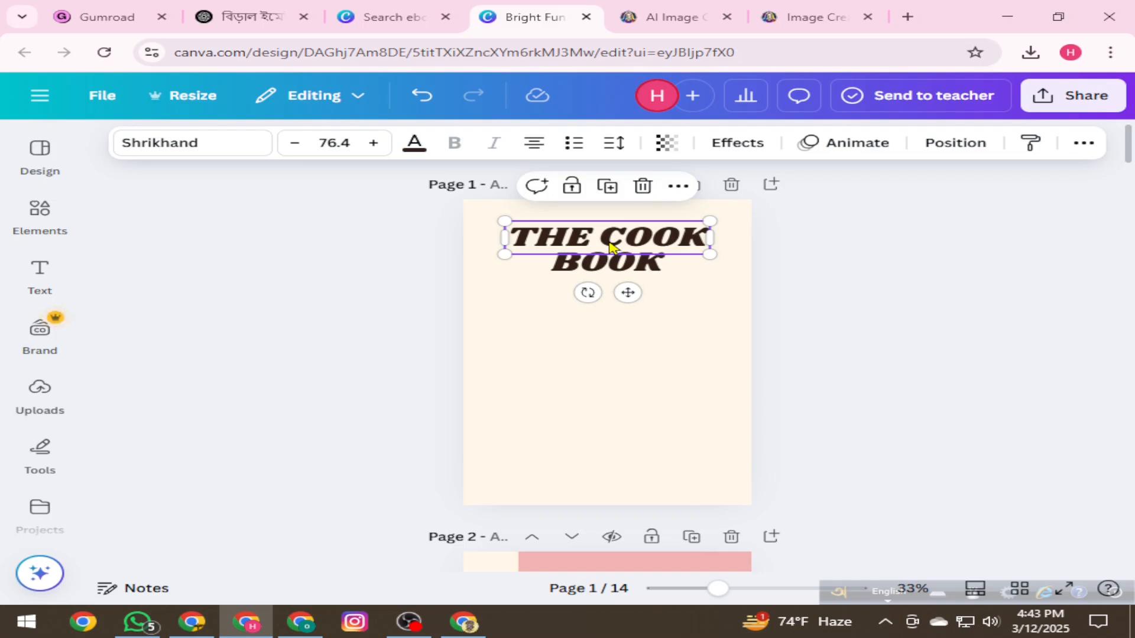
click(609, 241)
text(TO)
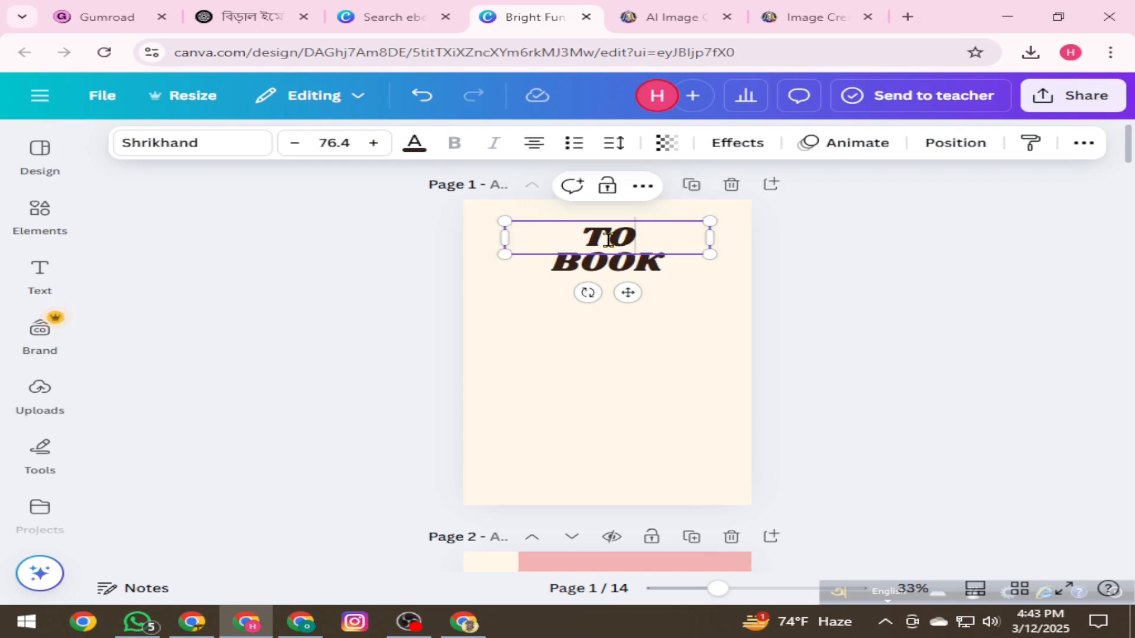
text(P 20)
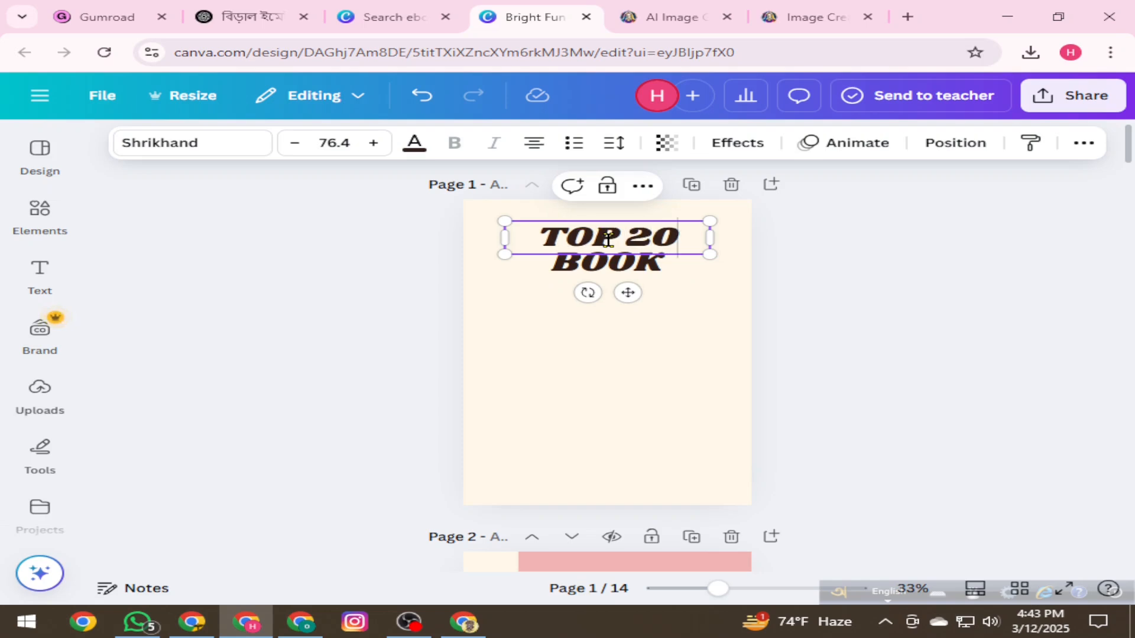
text( CAR)
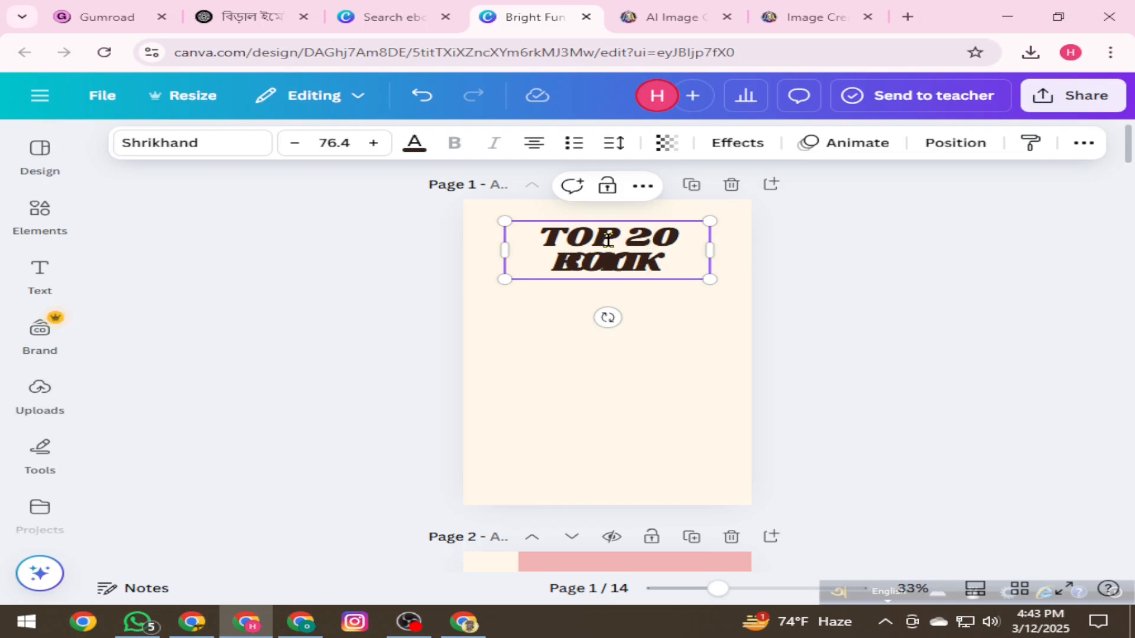
key(Return)
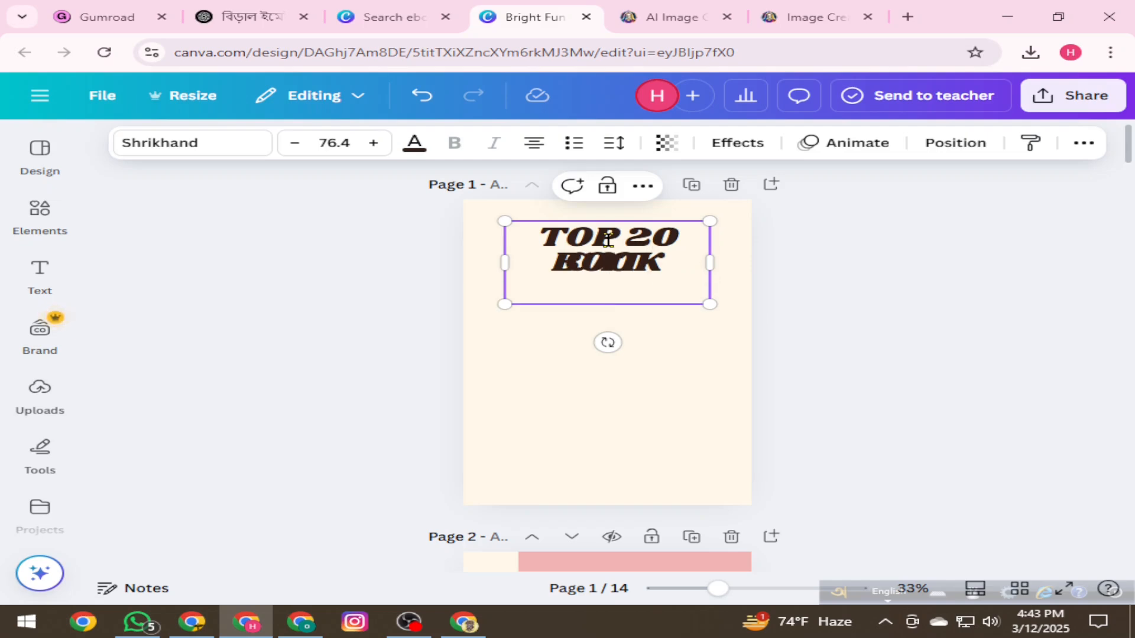
- Erase the new title text and rewrite the first title line as "TOP"
key(BackSpace)
key(BackSpace)
key(BackSpace)
key(BackSpace)
key(BackSpace)
key(BackSpace)
key(BackSpace)
key(BackSpace)
key(BackSpace)
key(BackSpace)
key(BackSpace)
key(BackSpace)
key(BackSpace)
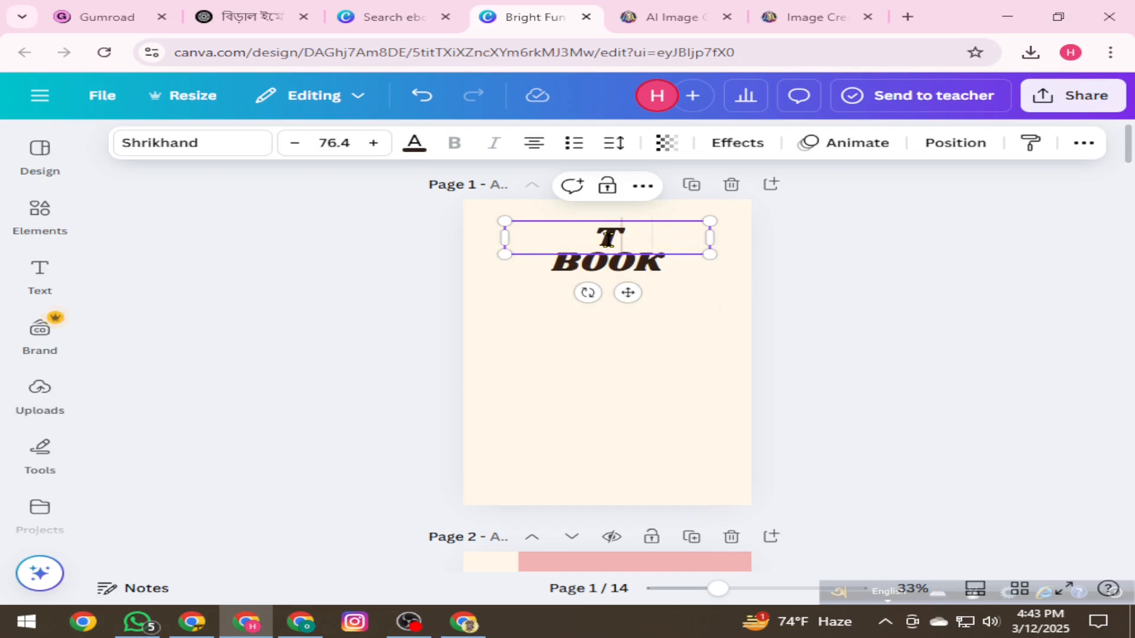
text(TOP)
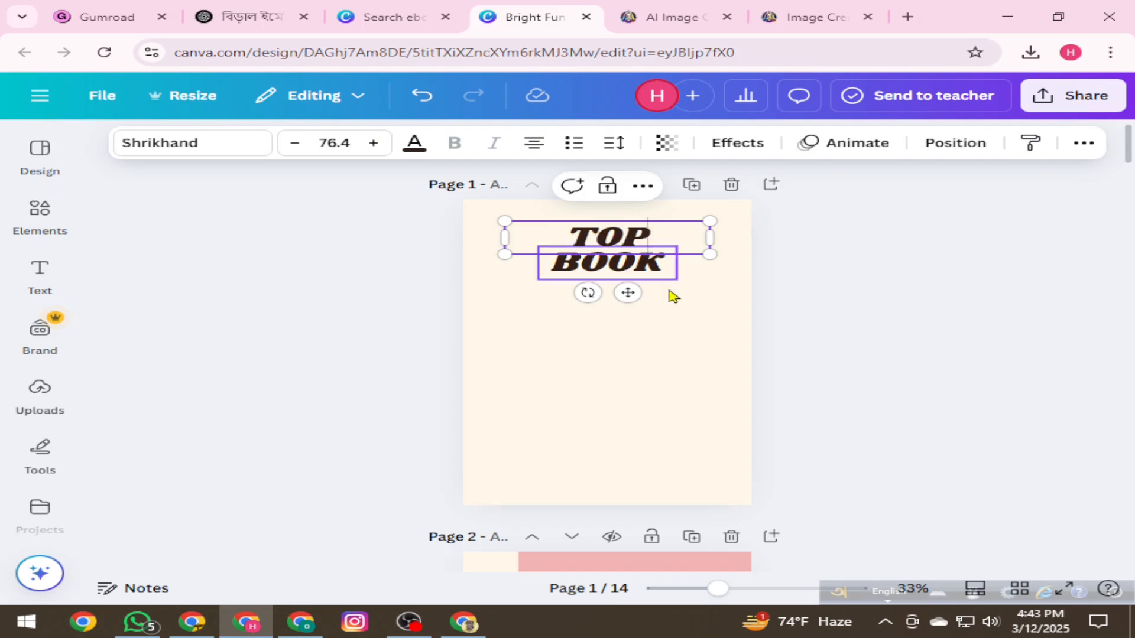
- Delete the "BOOK" title line from the cover
click(662, 272)
drag(622, 318, 630, 384)
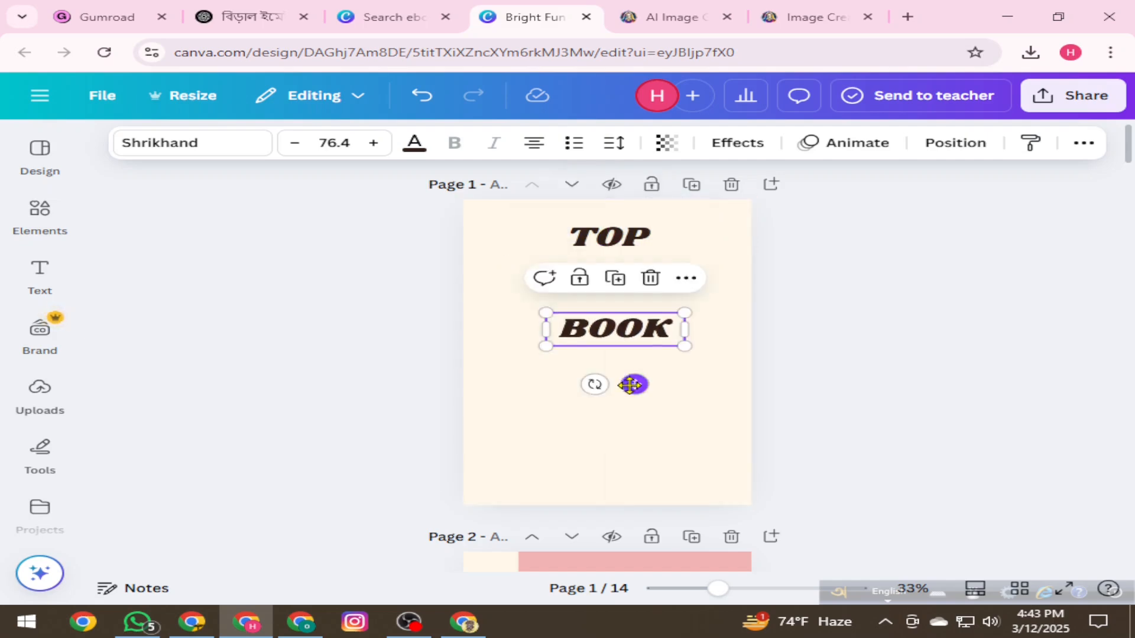
click(650, 278)
- Extend the cover title to "TOP 20 CAT IMAIGE PROMPT" and widen its text box so "TOP 20 CAT" fits on one line
click(631, 243)
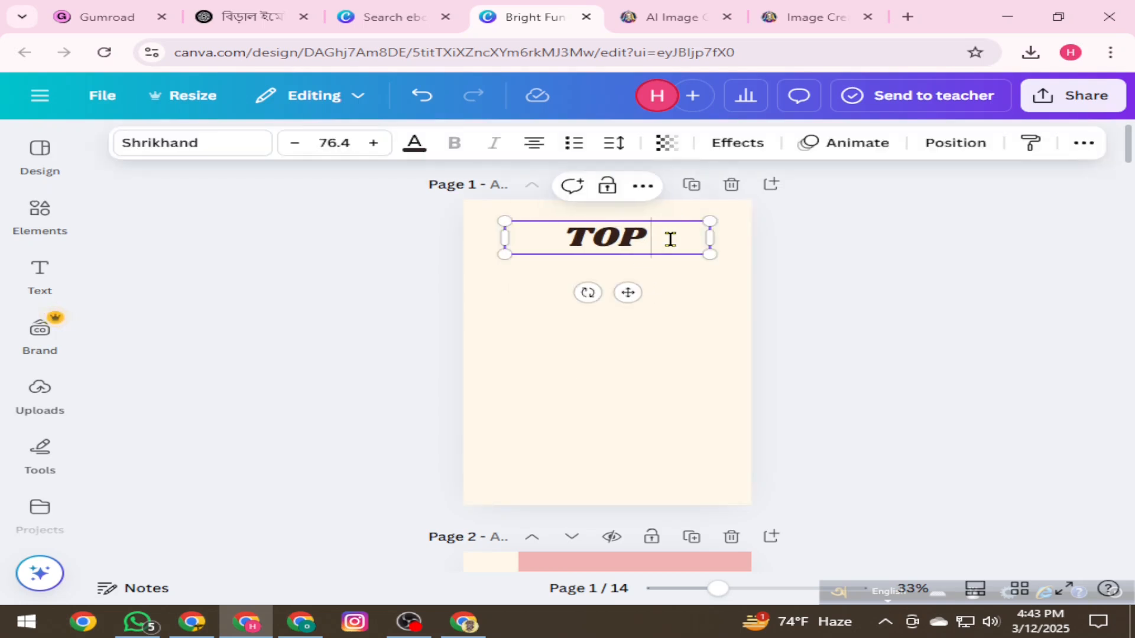
text(20)
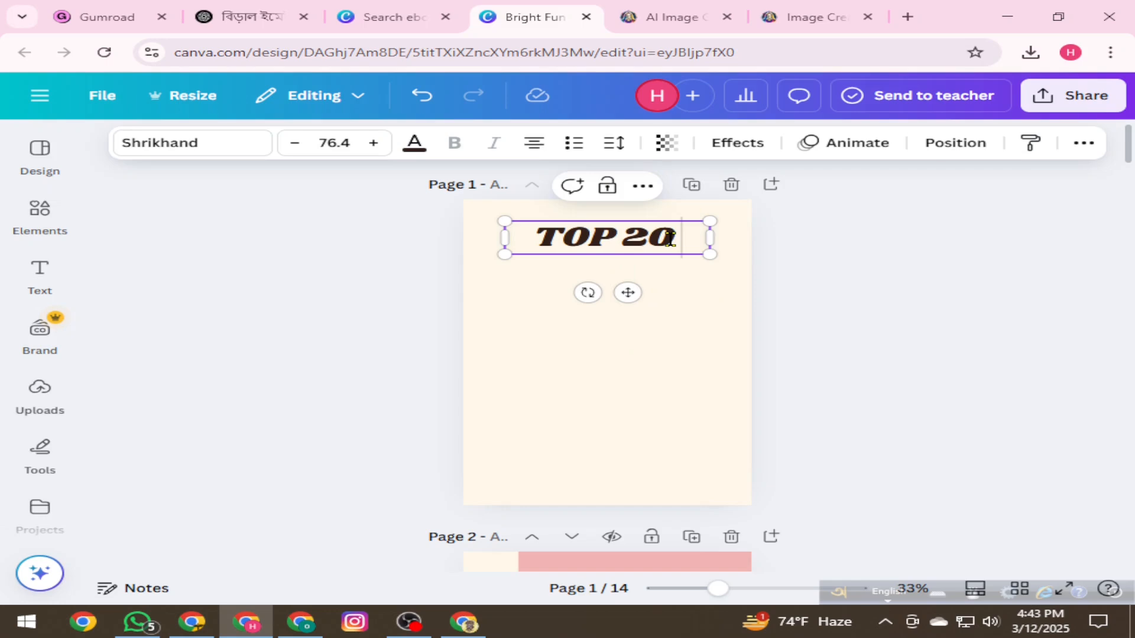
text( CAT)
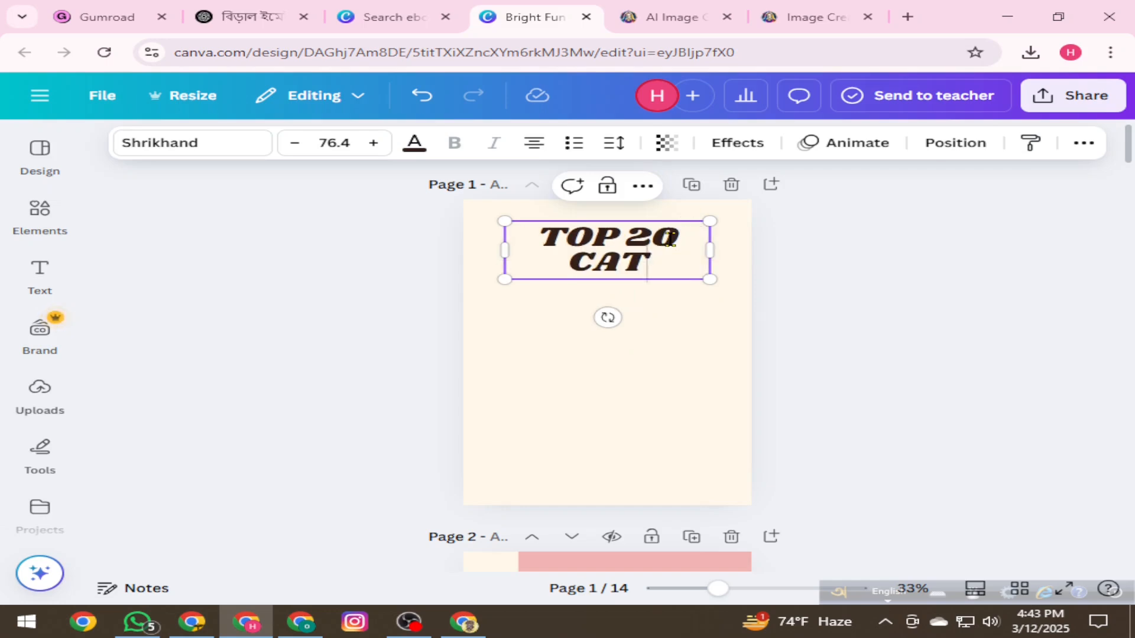
key(Return)
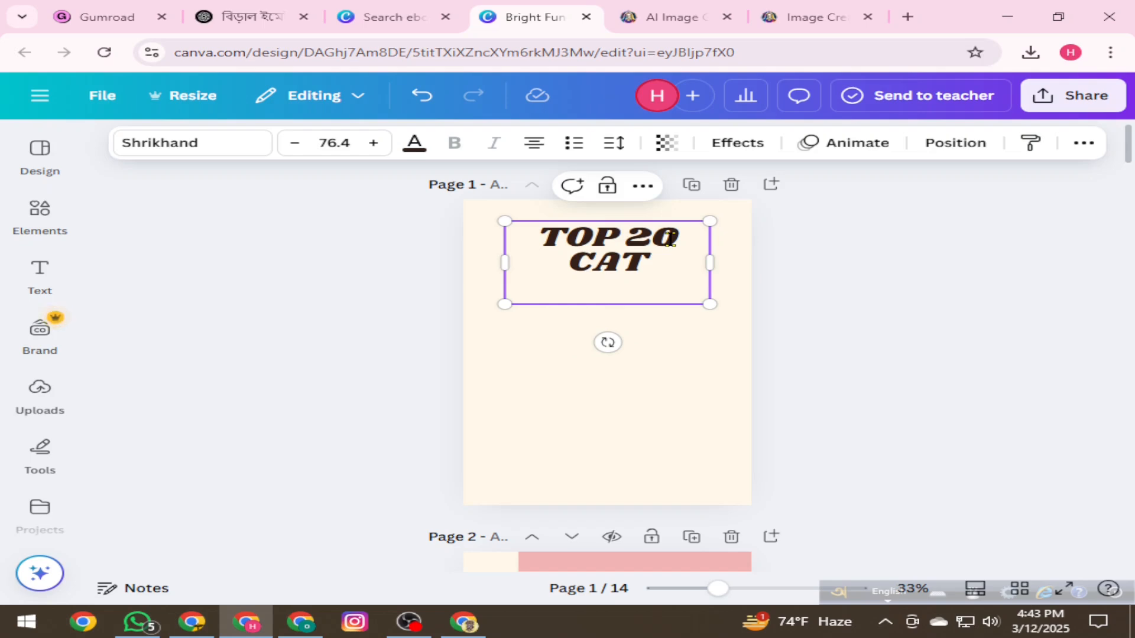
text(IMAIGE)
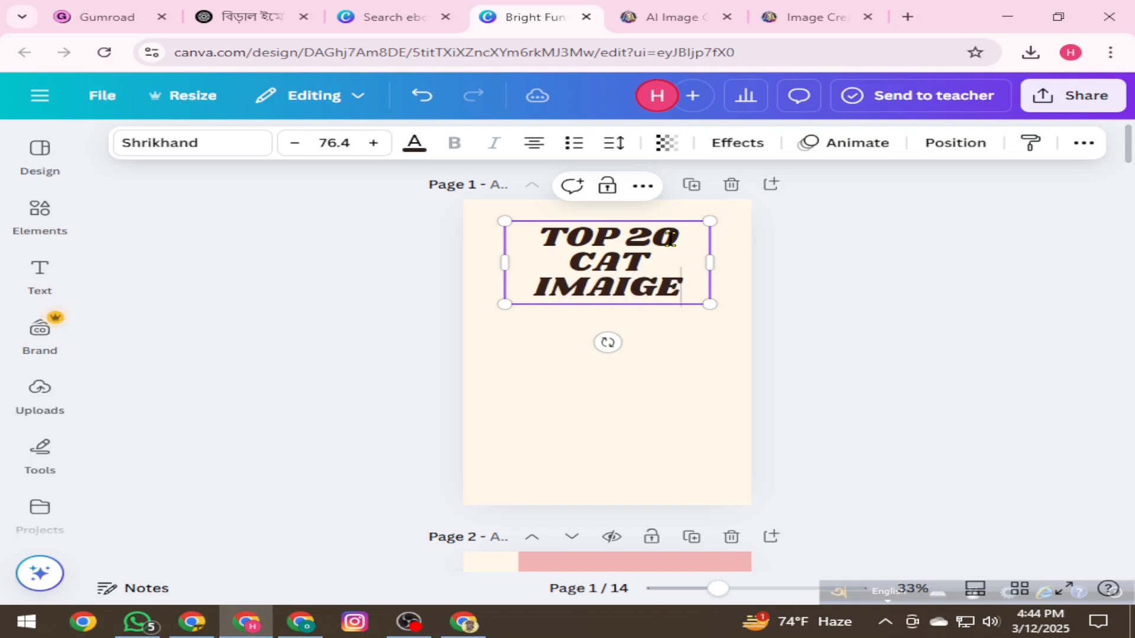
text( P)
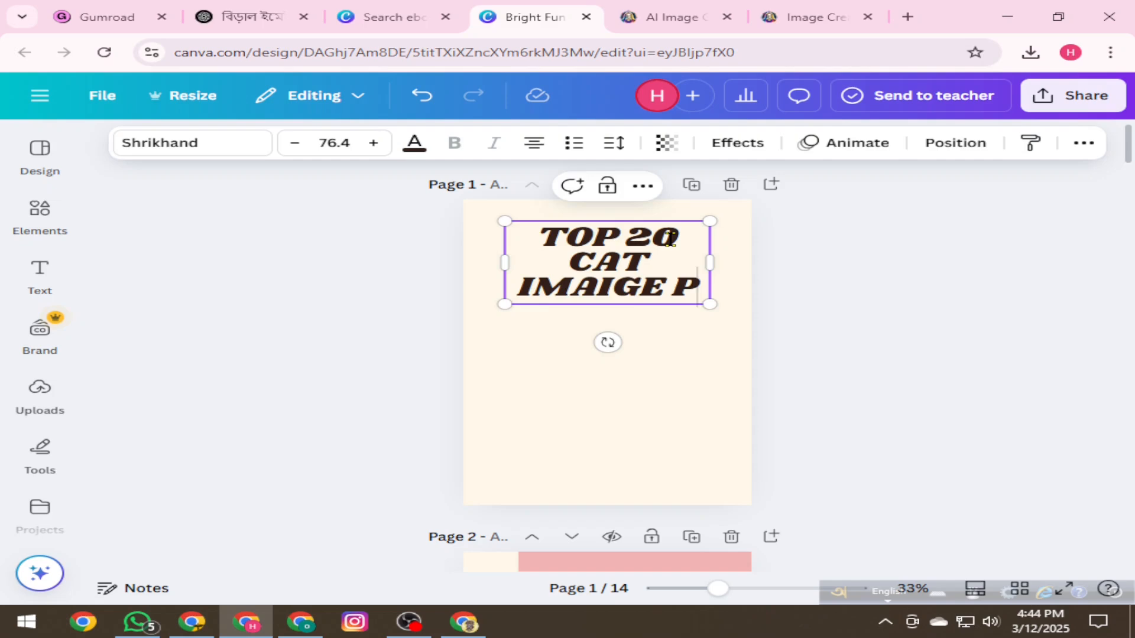
text(ROMPT)
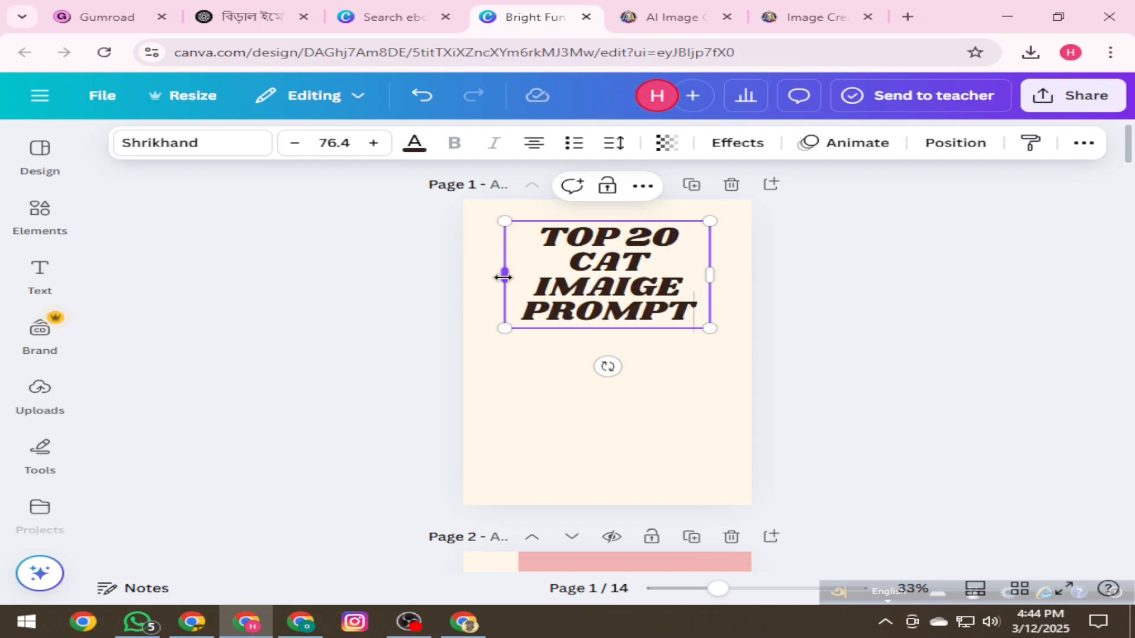
drag(502, 276, 473, 285)
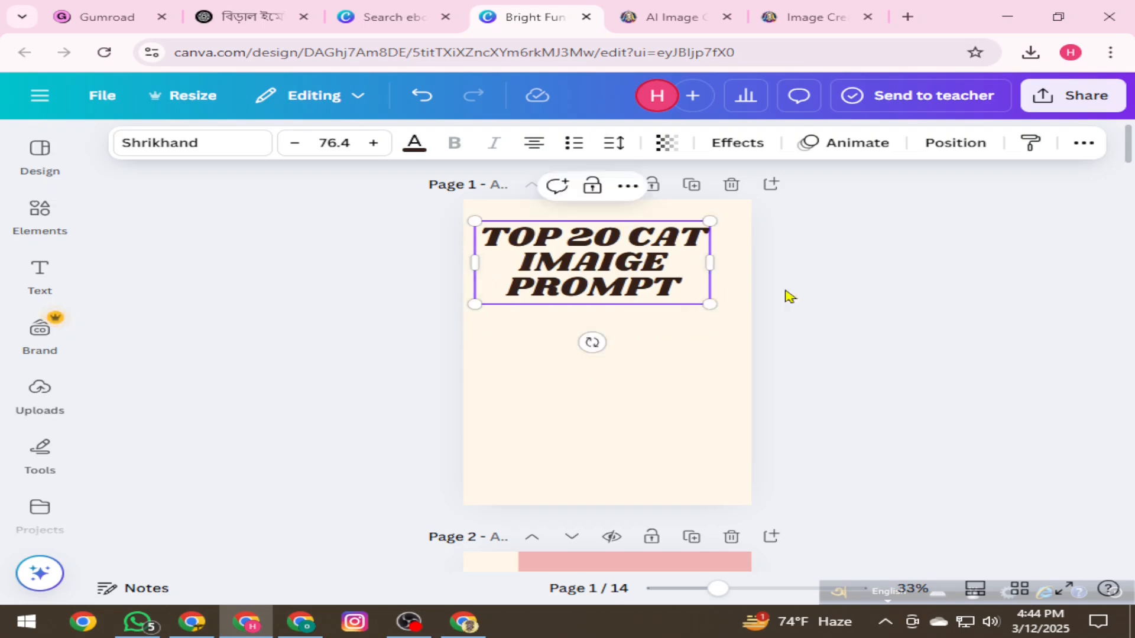
click(856, 292)
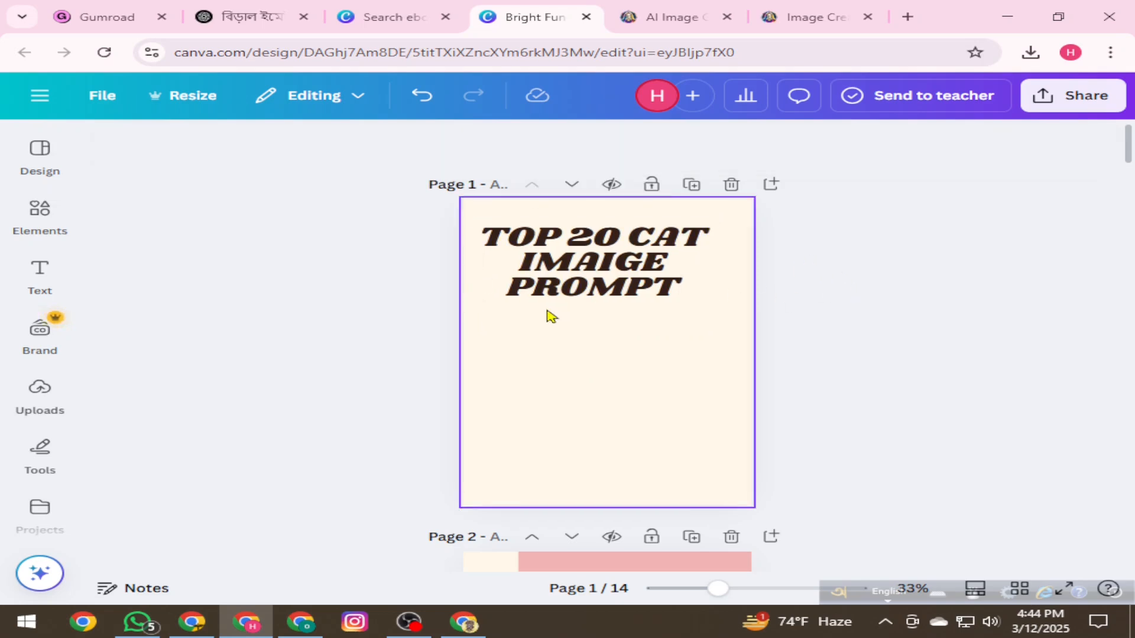
click(609, 287)
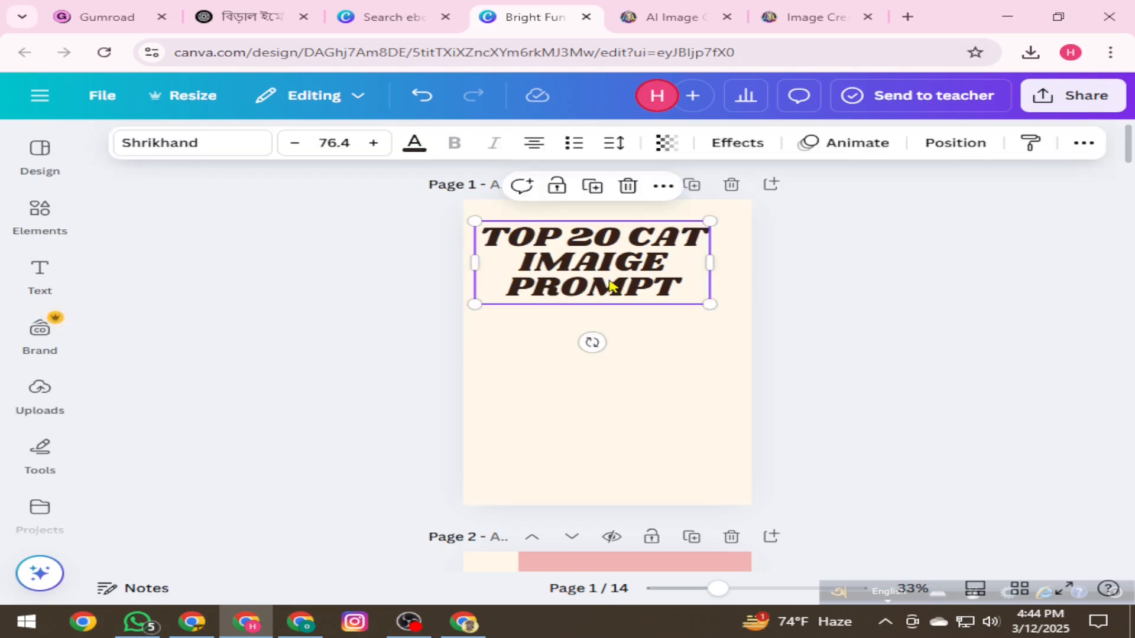
click(649, 348)
click(615, 291)
click(660, 319)
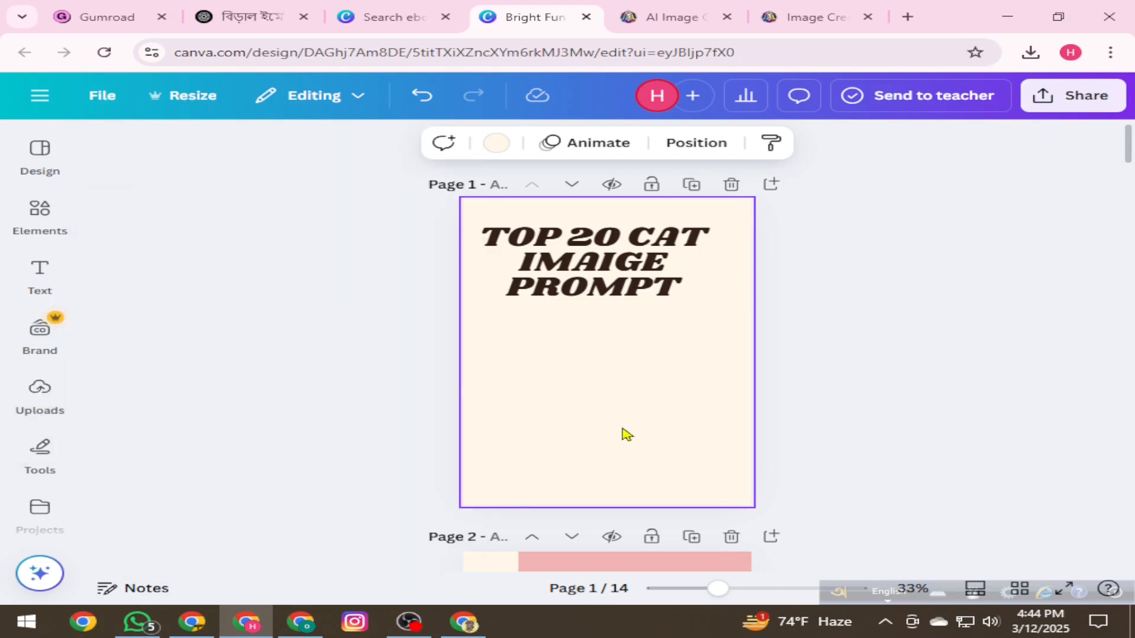
- Upload the newest Leonardo_Phoenix_10_a_highly_detailed image from the Downloads folder
click(40, 401)
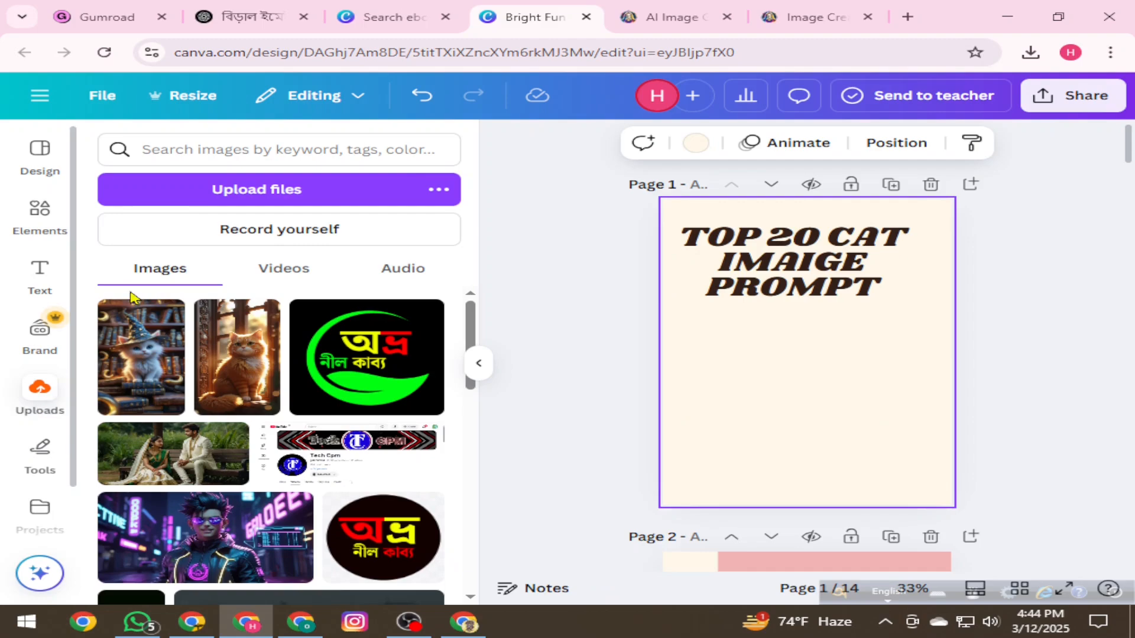
click(195, 201)
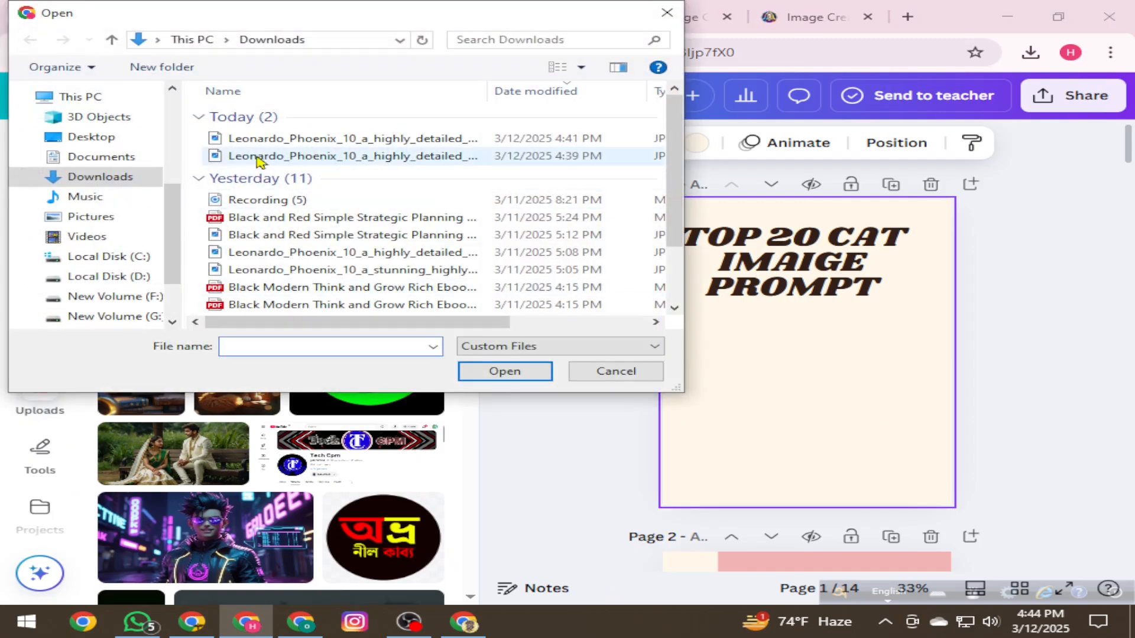
click(257, 142)
click(505, 372)
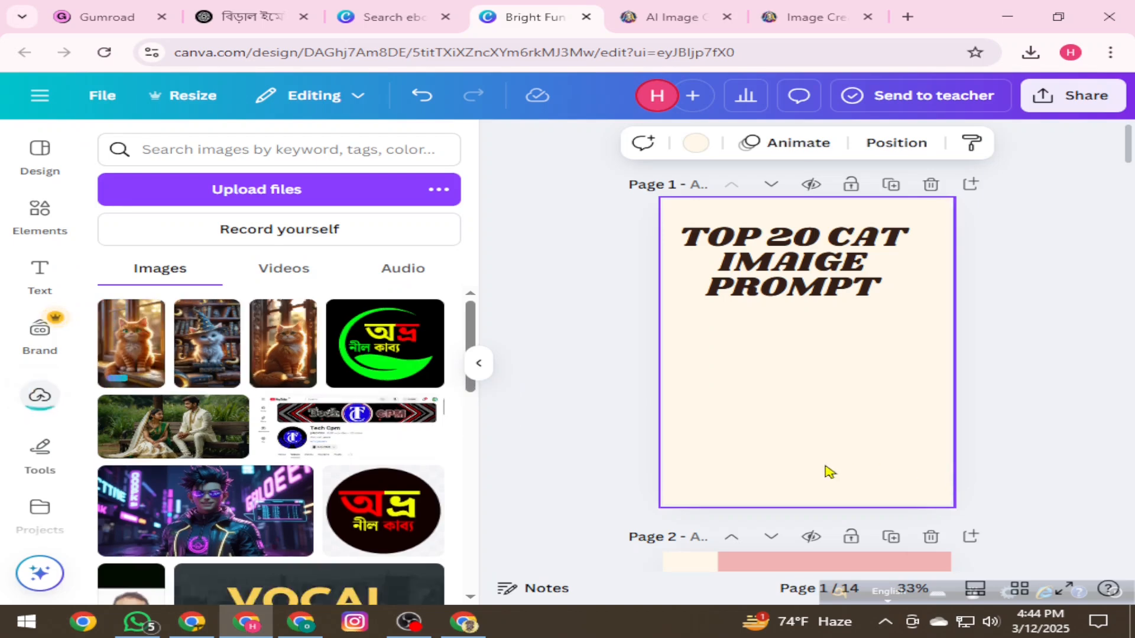
- Add the uploaded orange cat image to the cover, enlarge it to the page width and shift it down so the face sits below the title
click(127, 366)
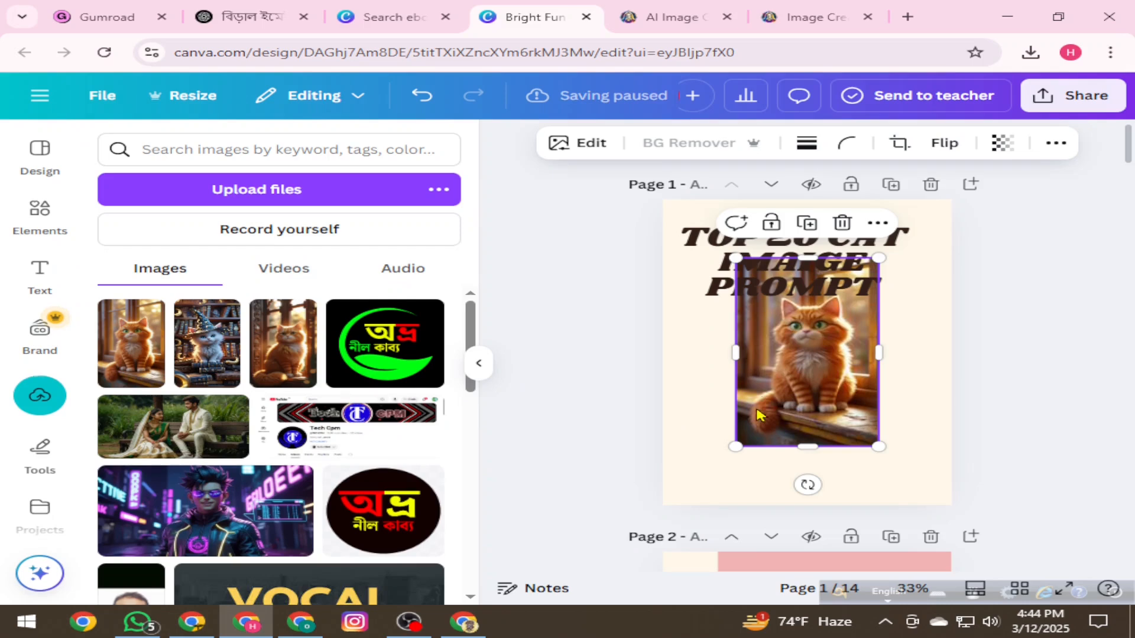
drag(728, 259, 594, 236)
drag(879, 448, 948, 537)
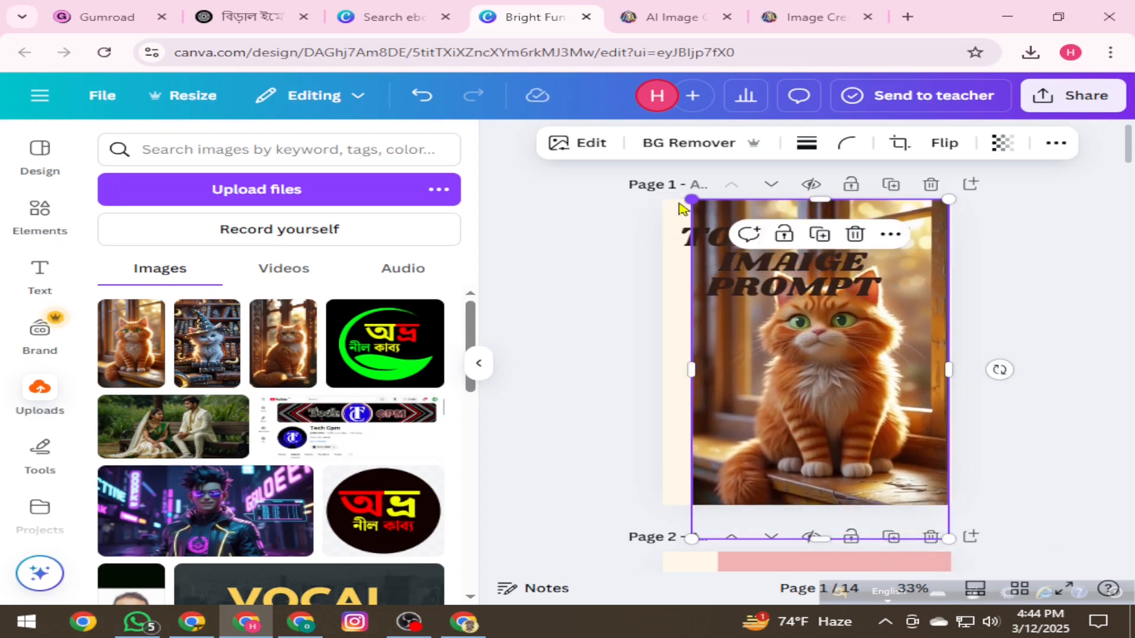
drag(680, 202, 500, 219)
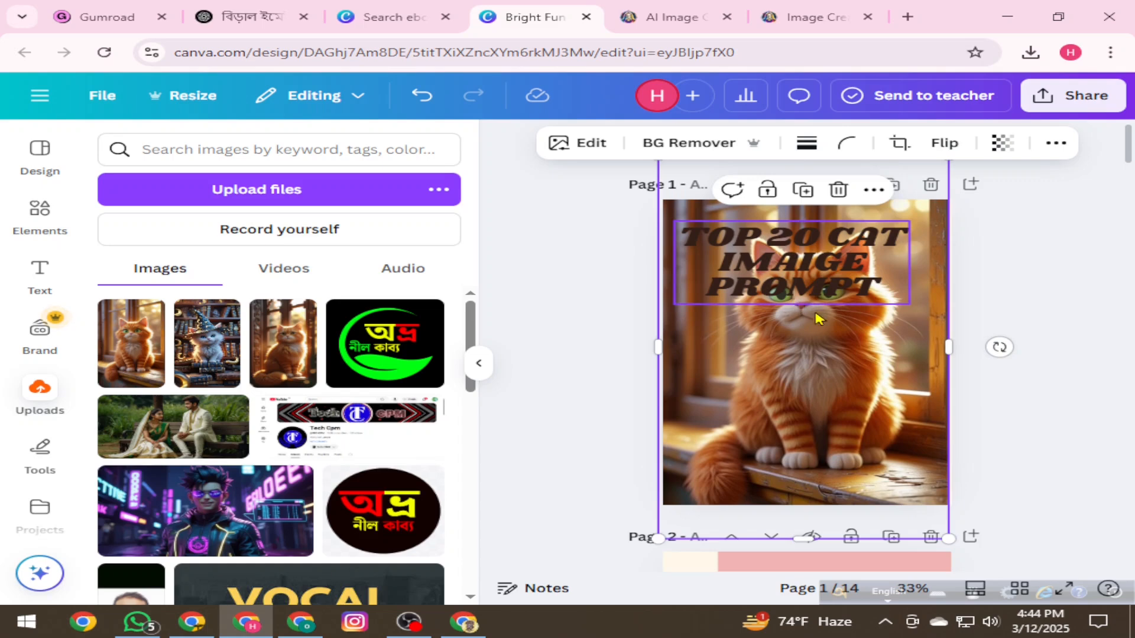
drag(818, 367, 817, 422)
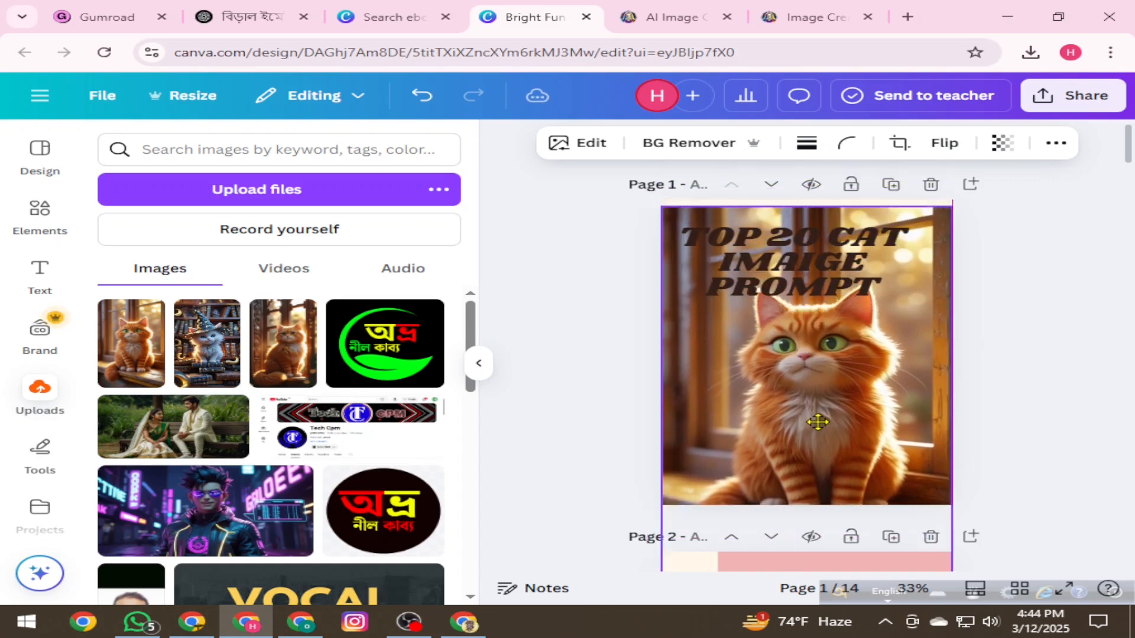
click(1058, 336)
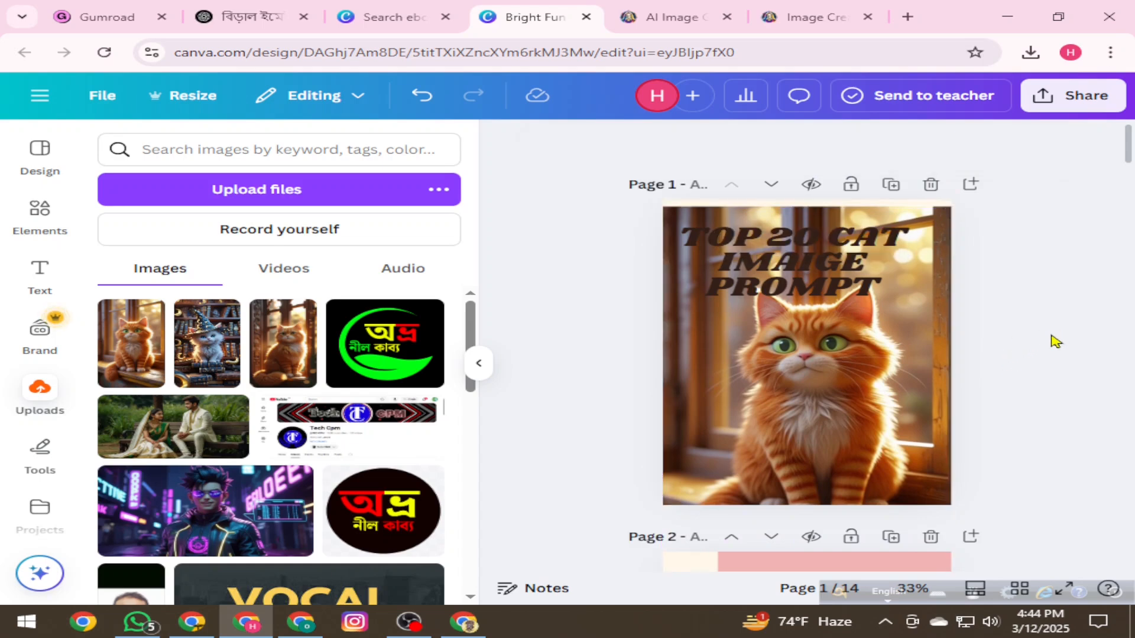
- Change the colour of the whole cover title to bright cyan #00F7FF
triple_click(795, 267)
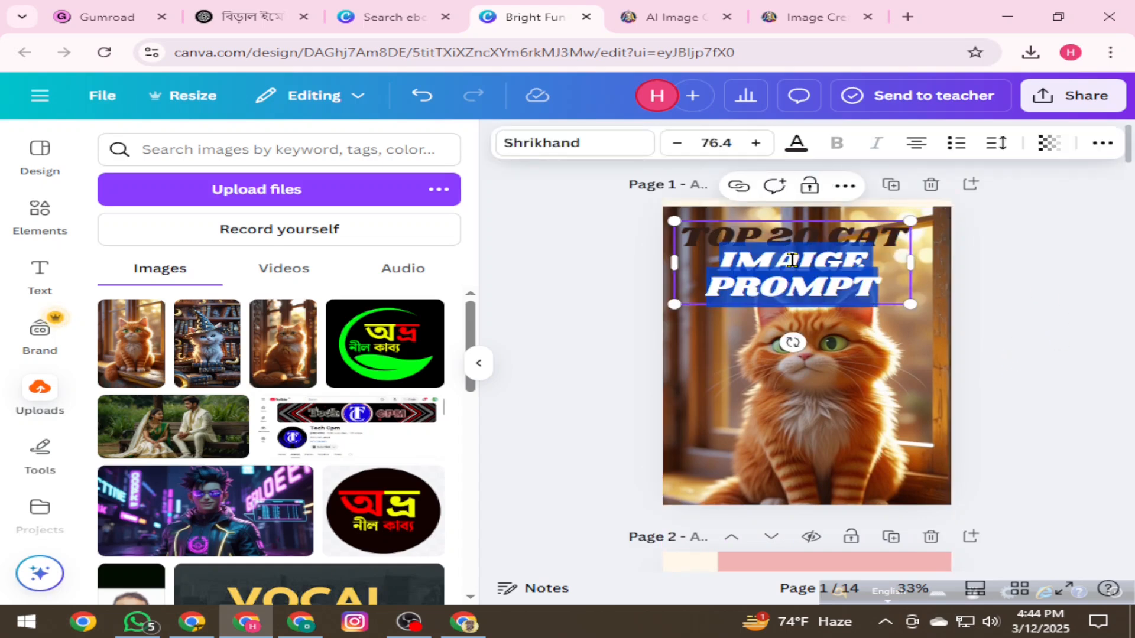
key(ctrl+a)
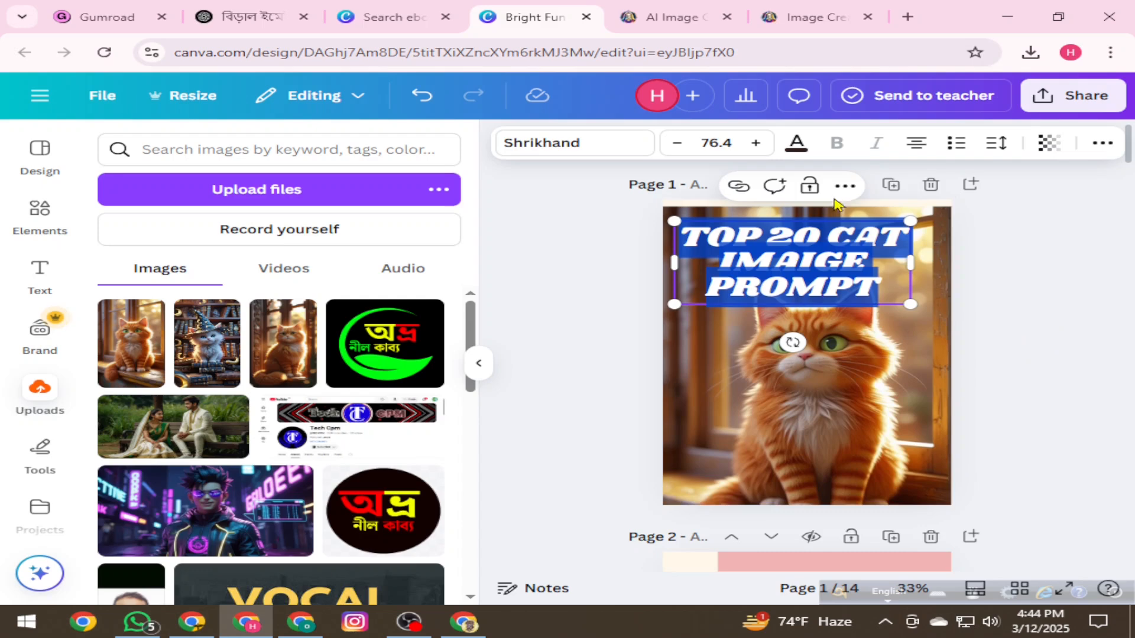
click(797, 147)
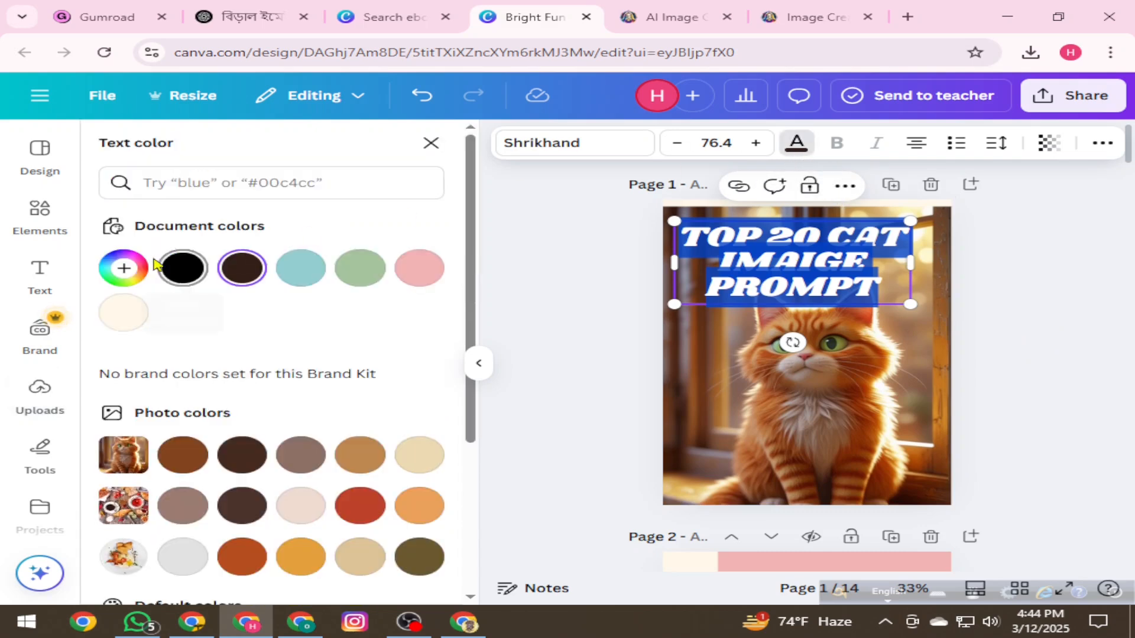
click(124, 269)
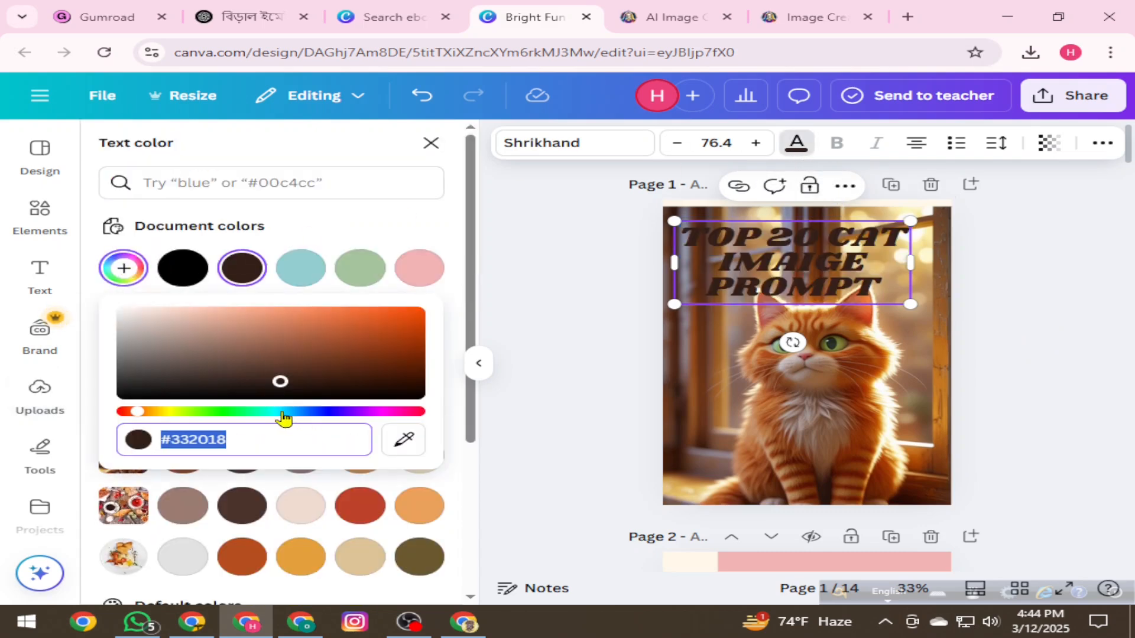
click(283, 412)
click(422, 309)
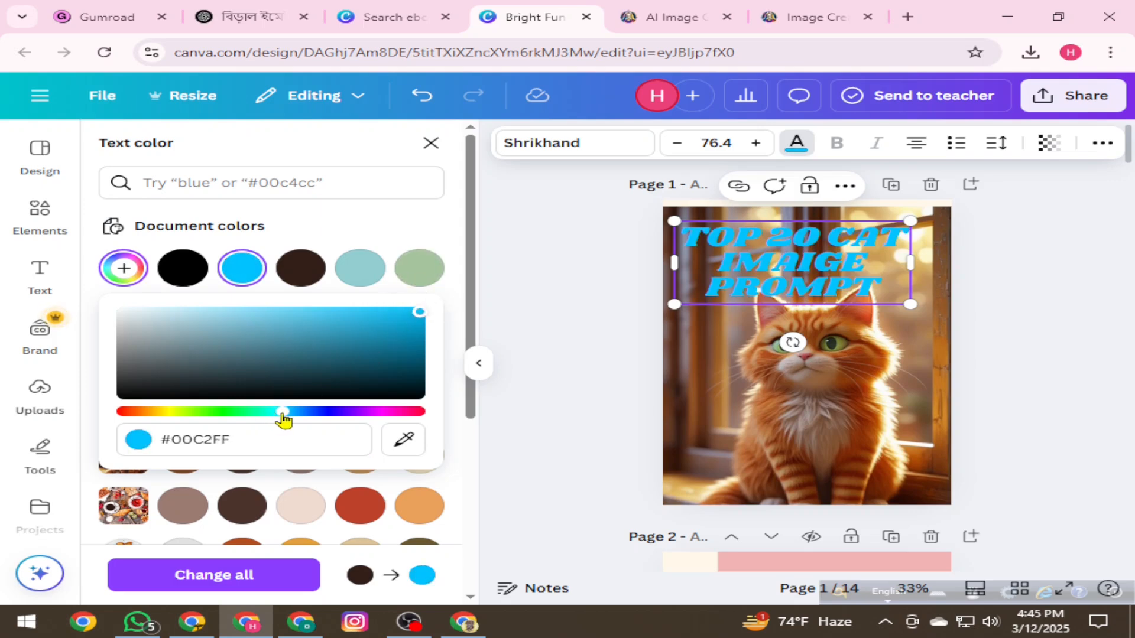
drag(283, 412, 273, 412)
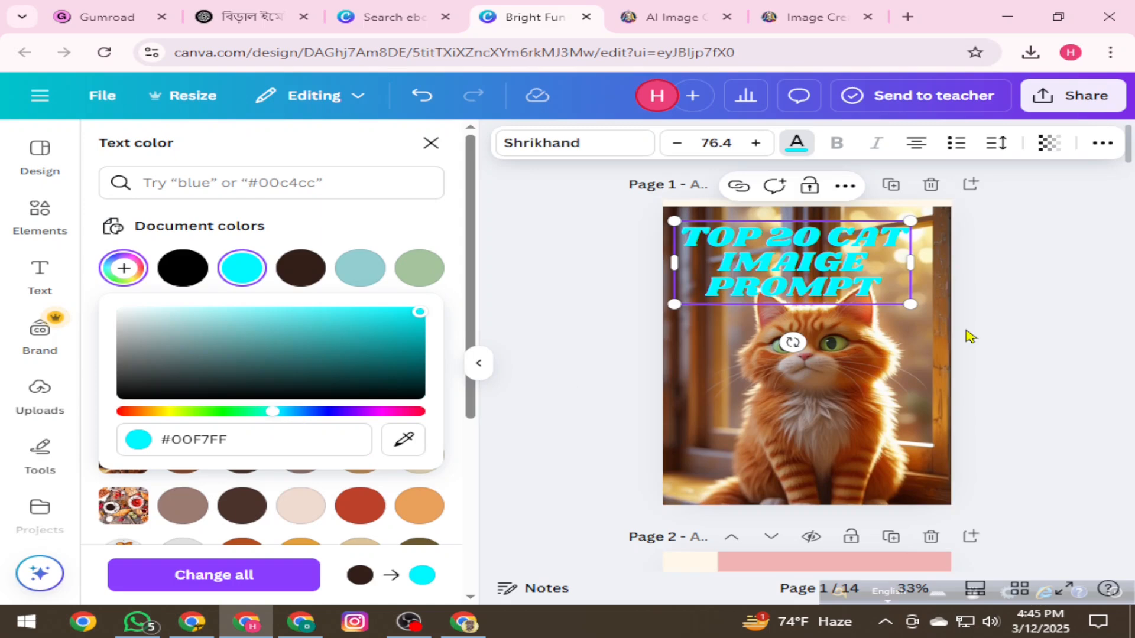
- Apply the Outline effect to the cover title in black with a thickness of 128
click(1099, 143)
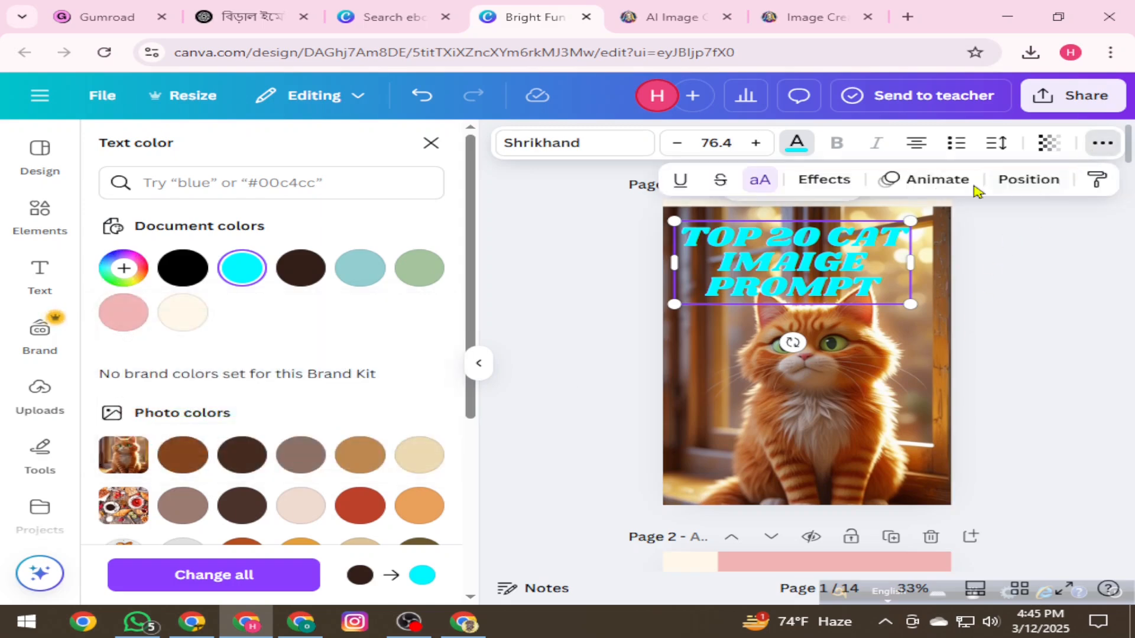
click(826, 181)
click(390, 349)
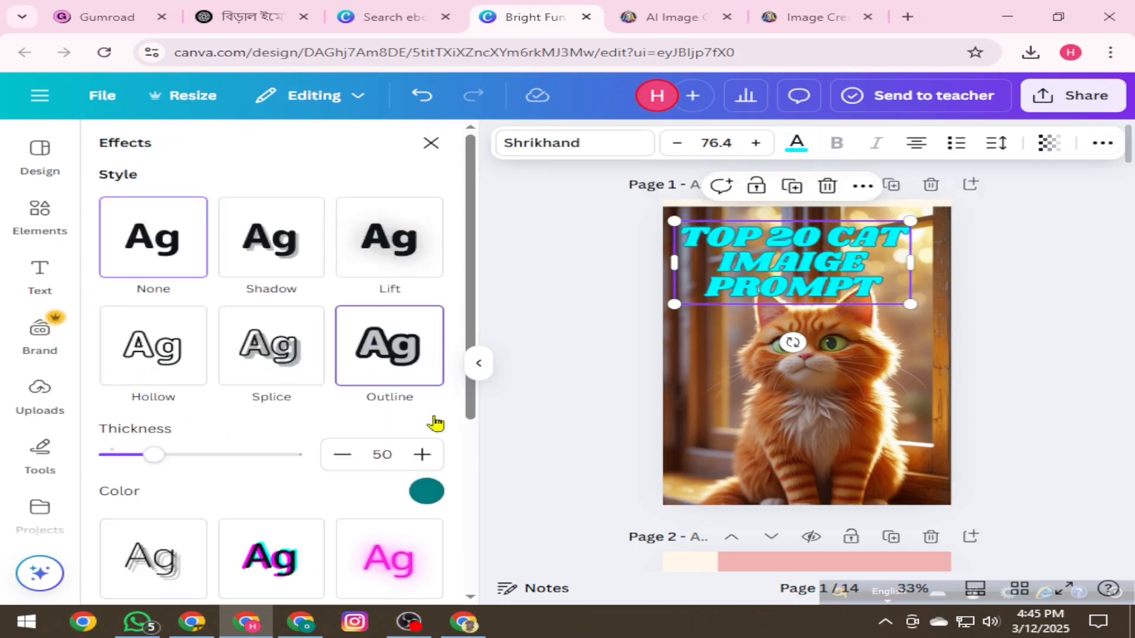
click(426, 491)
click(175, 321)
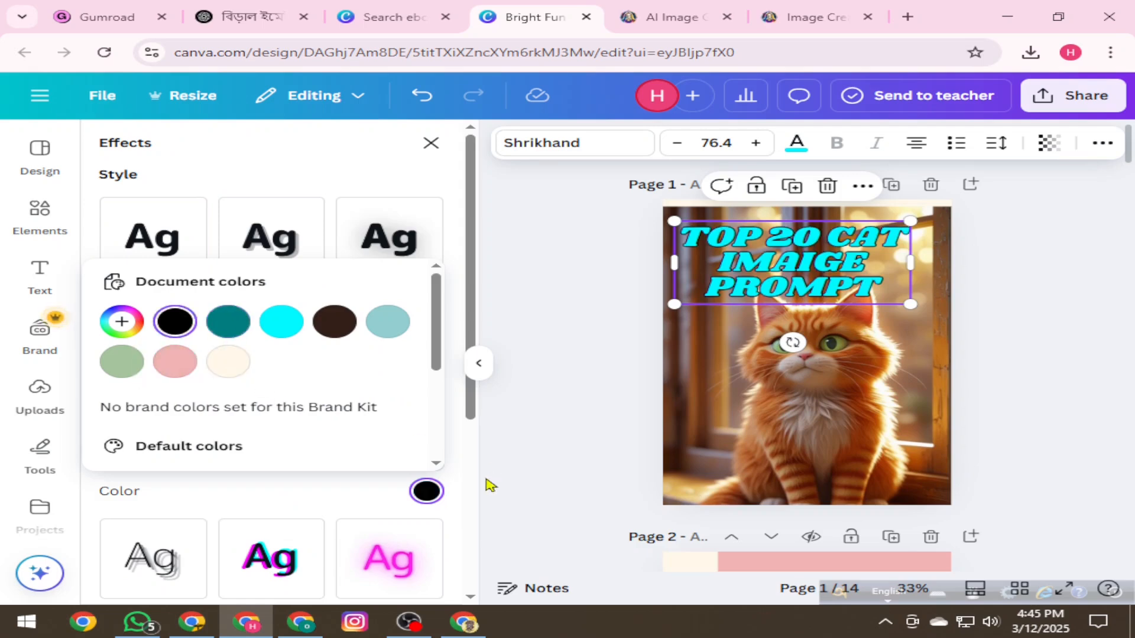
click(425, 491)
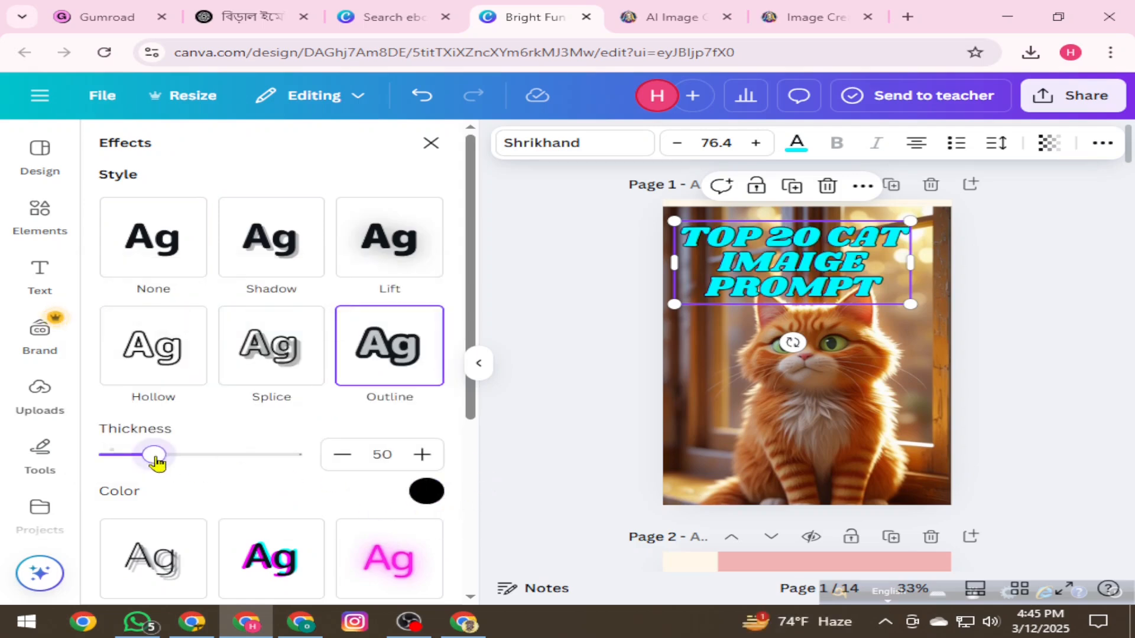
drag(154, 456, 228, 460)
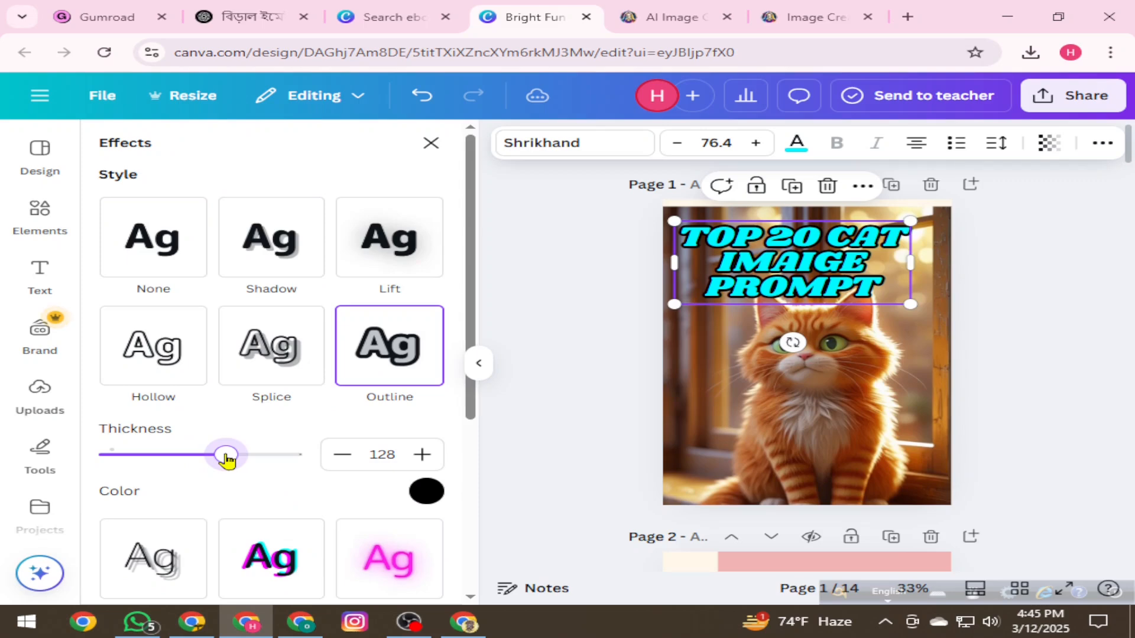
click(1047, 342)
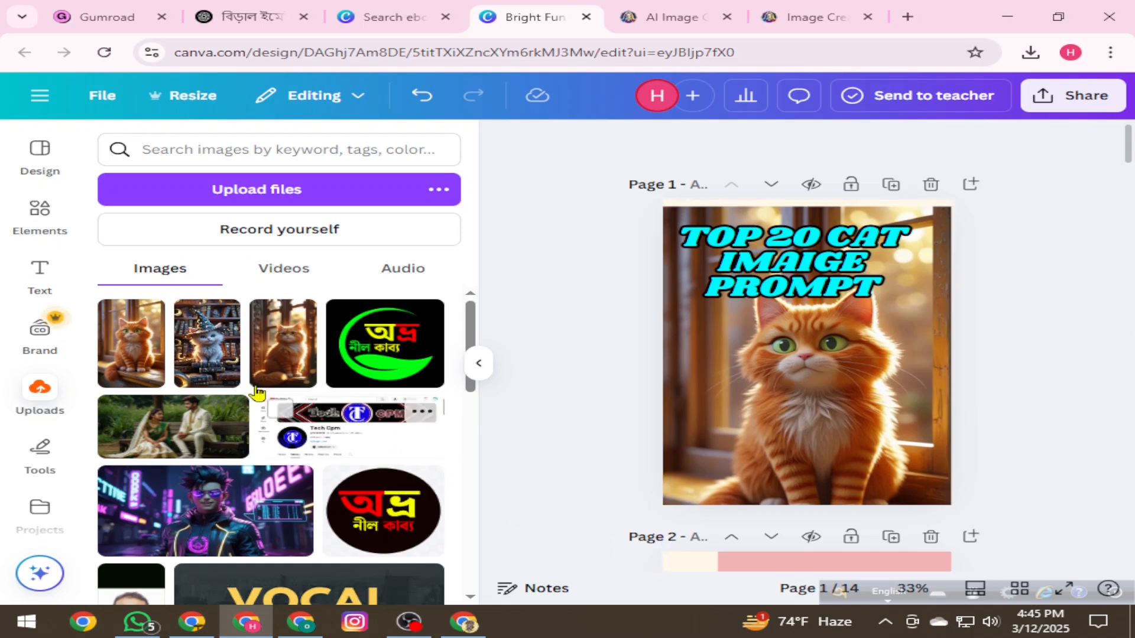
- Add the wizard-hat cat image to the cover with its background removed and place it at the page's lower-left corner
click(207, 343)
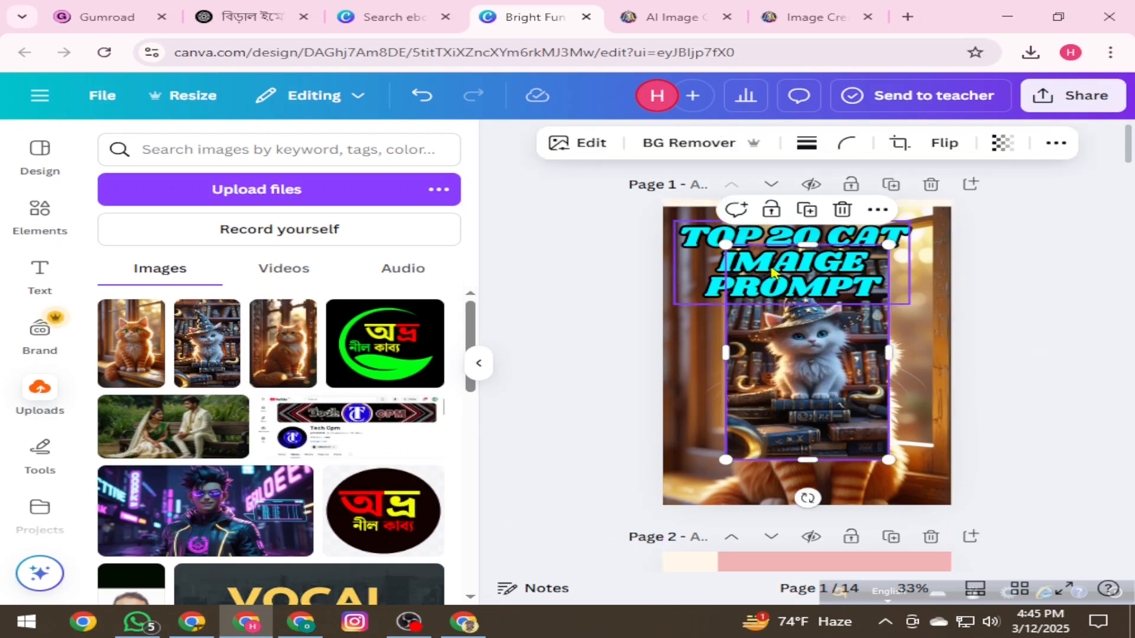
click(687, 143)
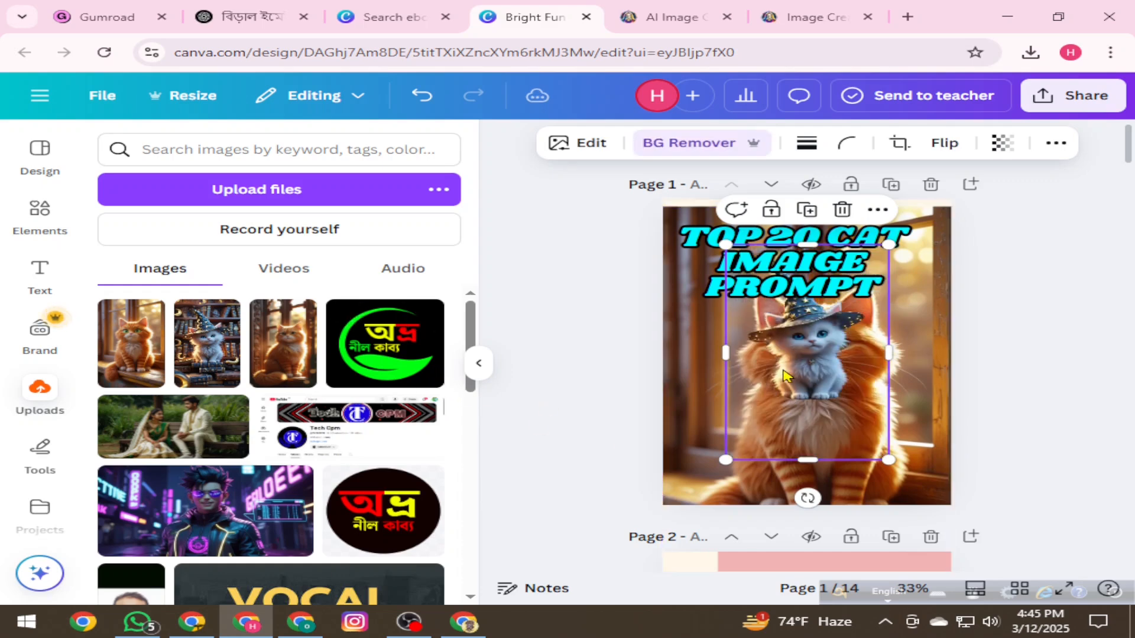
drag(786, 373, 702, 457)
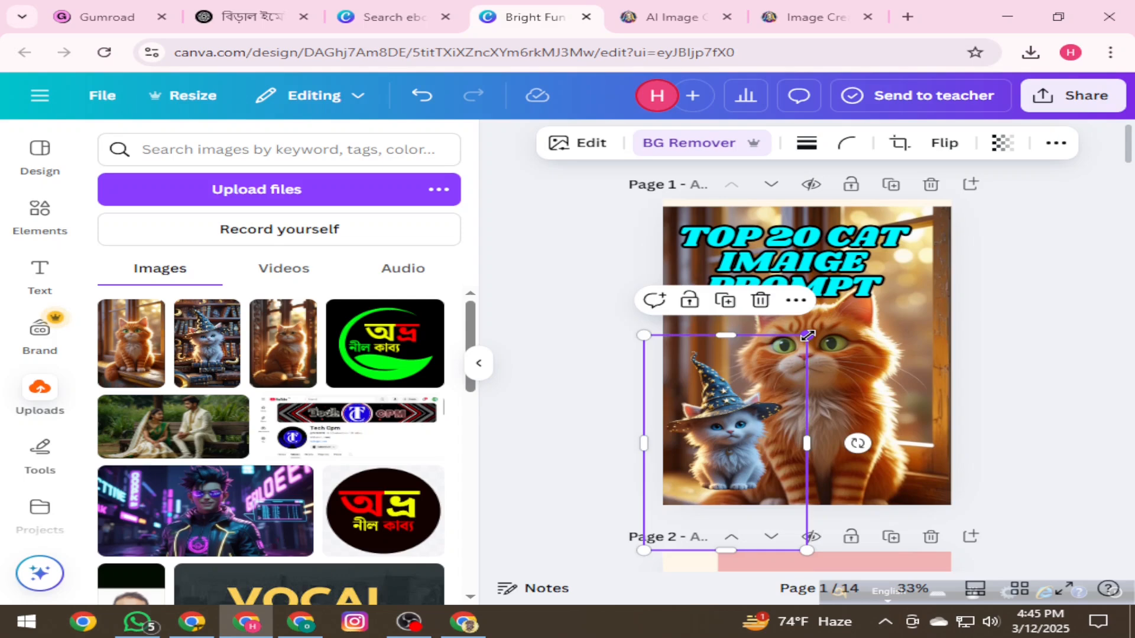
- Enlarge the wizard-hat cat on the cover and place a slightly smaller duplicate of it at the page's lower-right corner
drag(808, 336, 835, 294)
click(880, 384)
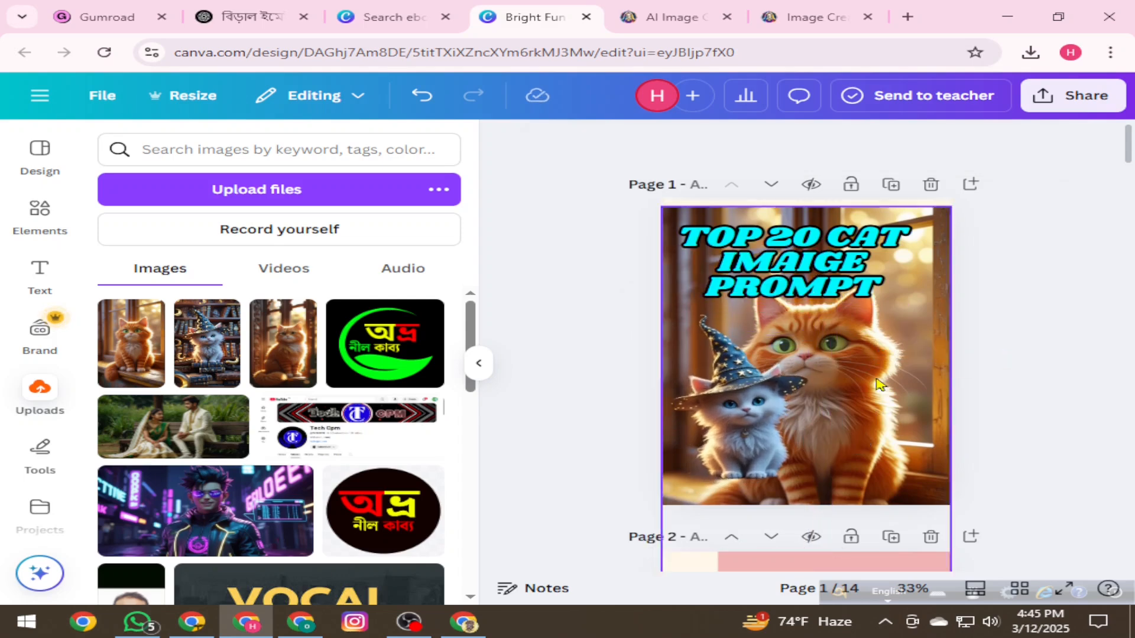
drag(727, 412, 903, 420)
key(ctrl+d)
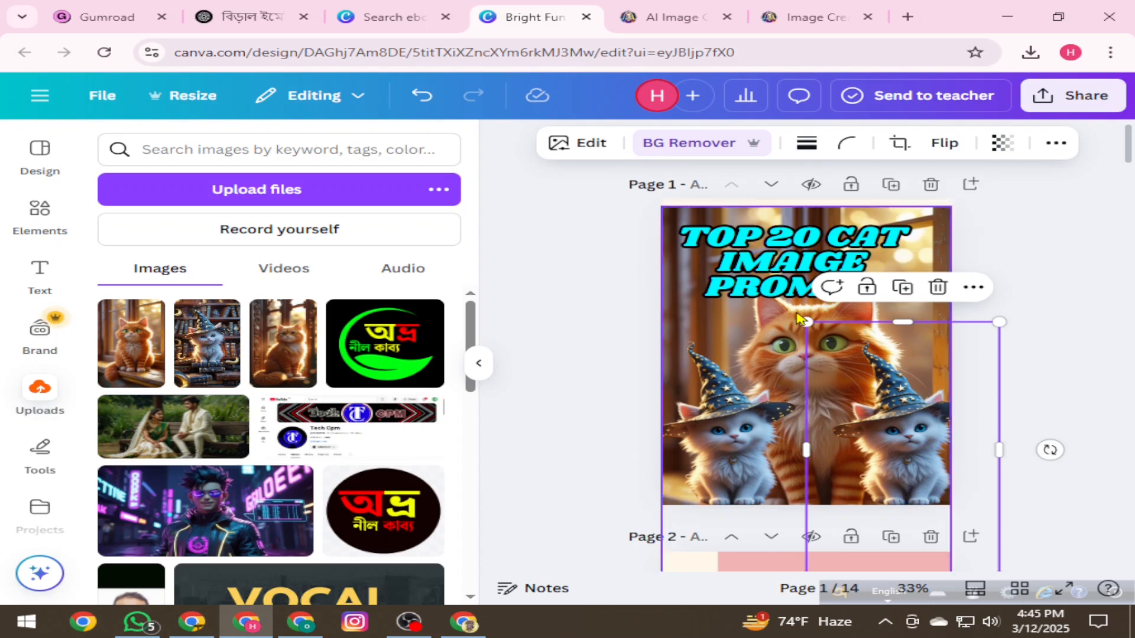
drag(805, 321, 824, 346)
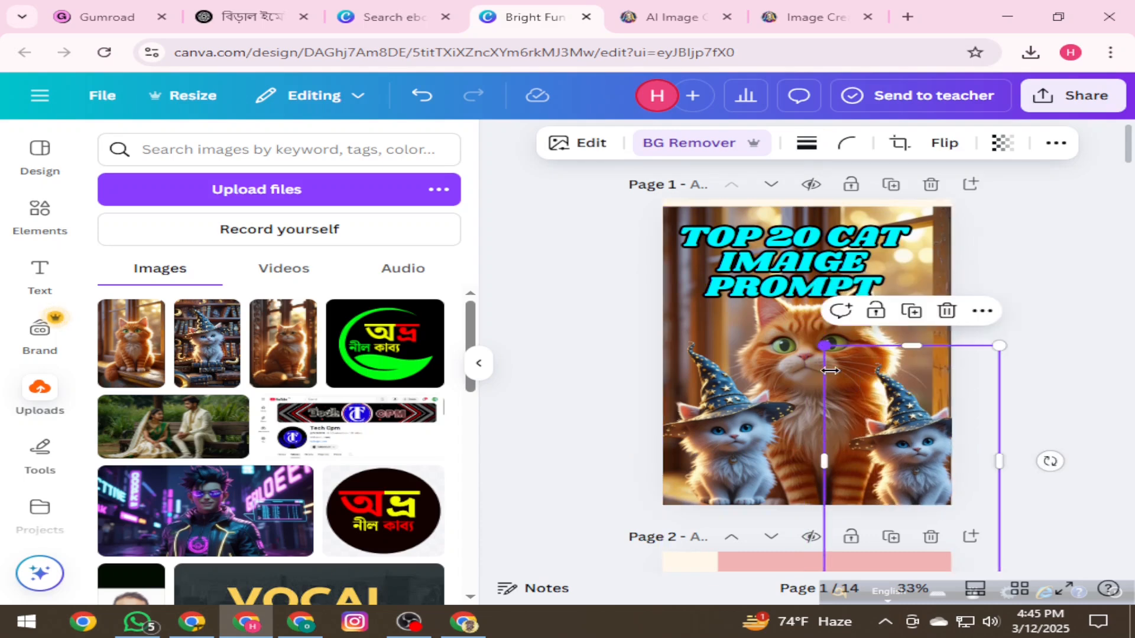
drag(867, 451, 869, 447)
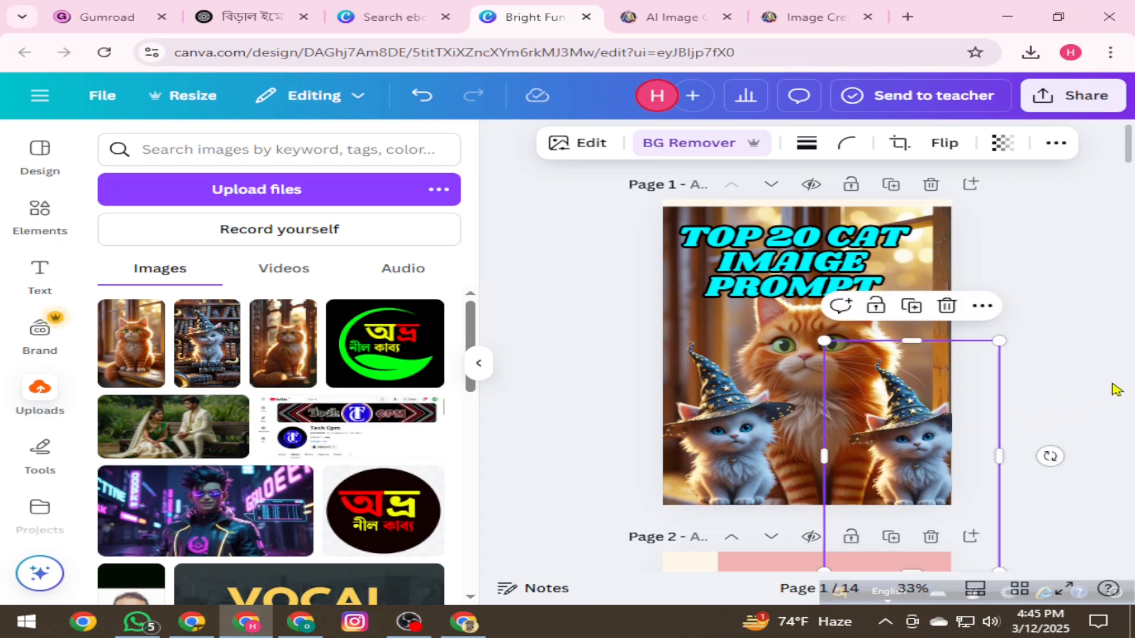
click(1114, 389)
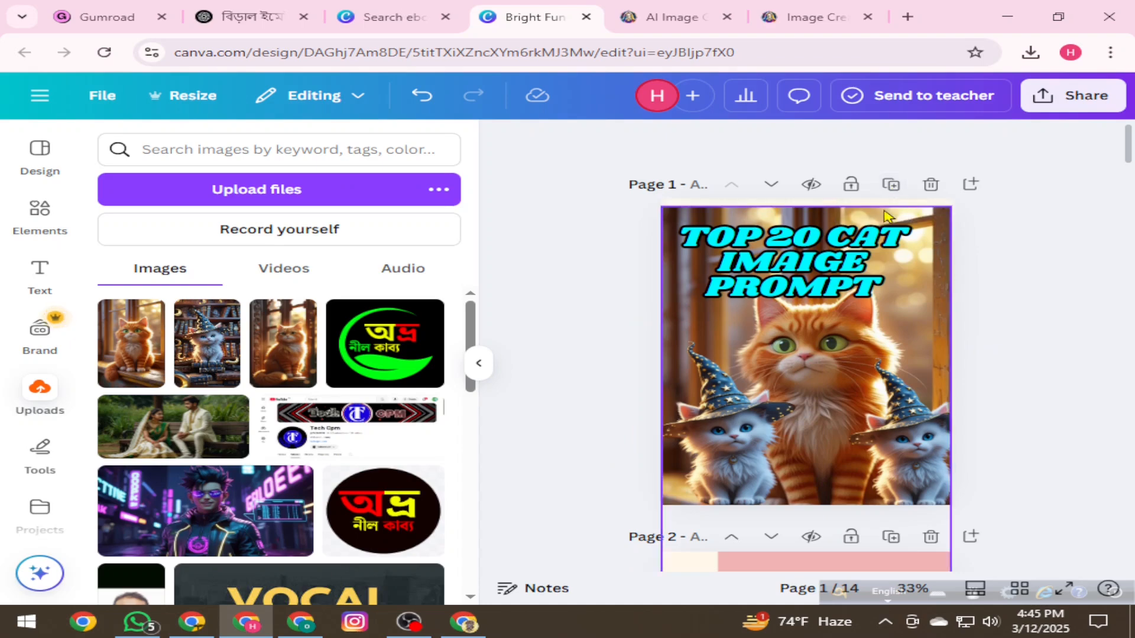
click(890, 186)
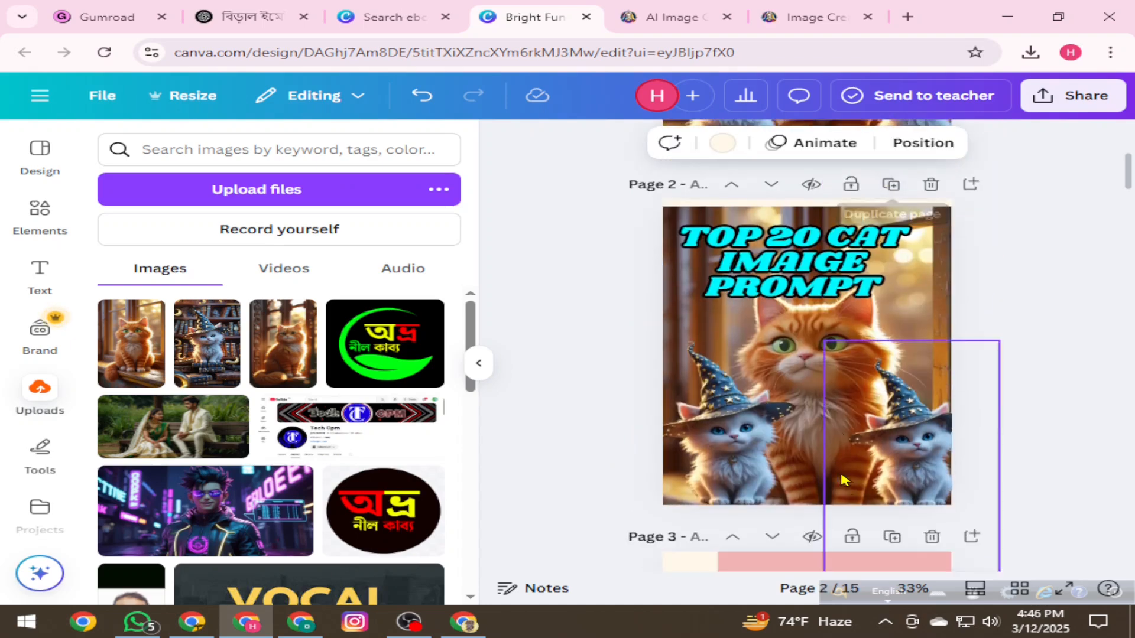
scroll(913, 376, up, 4)
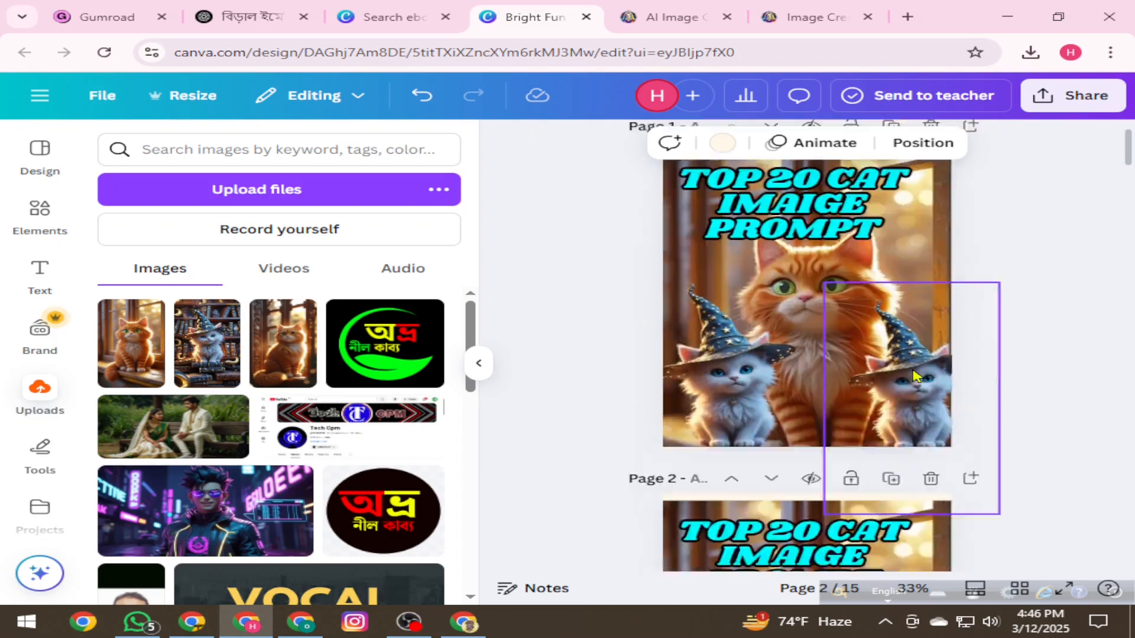
scroll(912, 376, down, 4)
scroll(913, 376, up, 4)
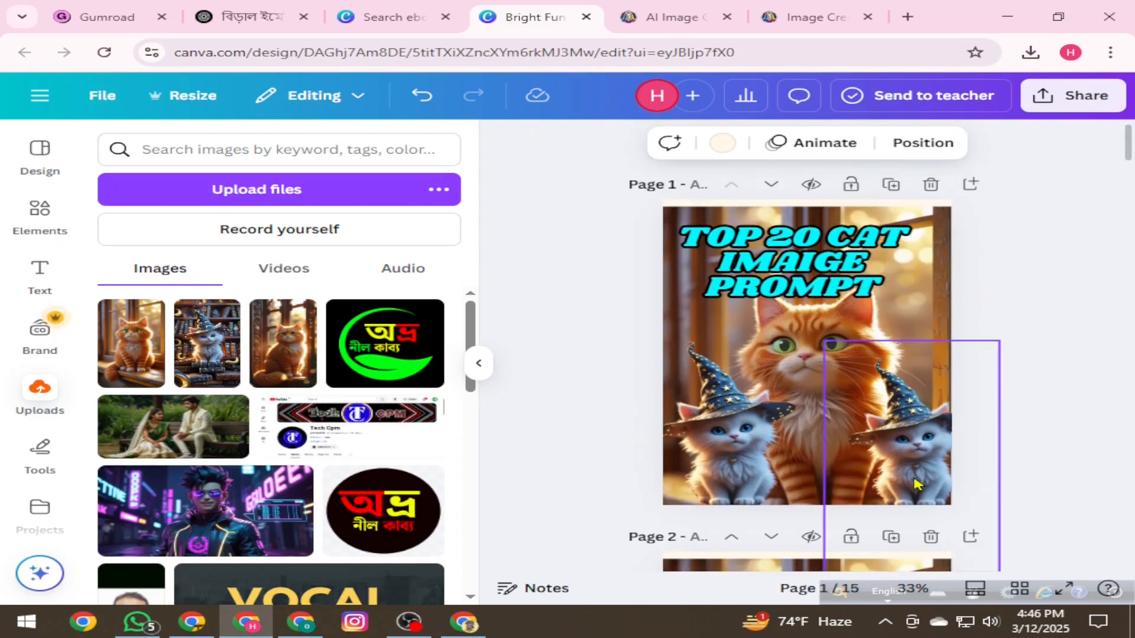
click(926, 541)
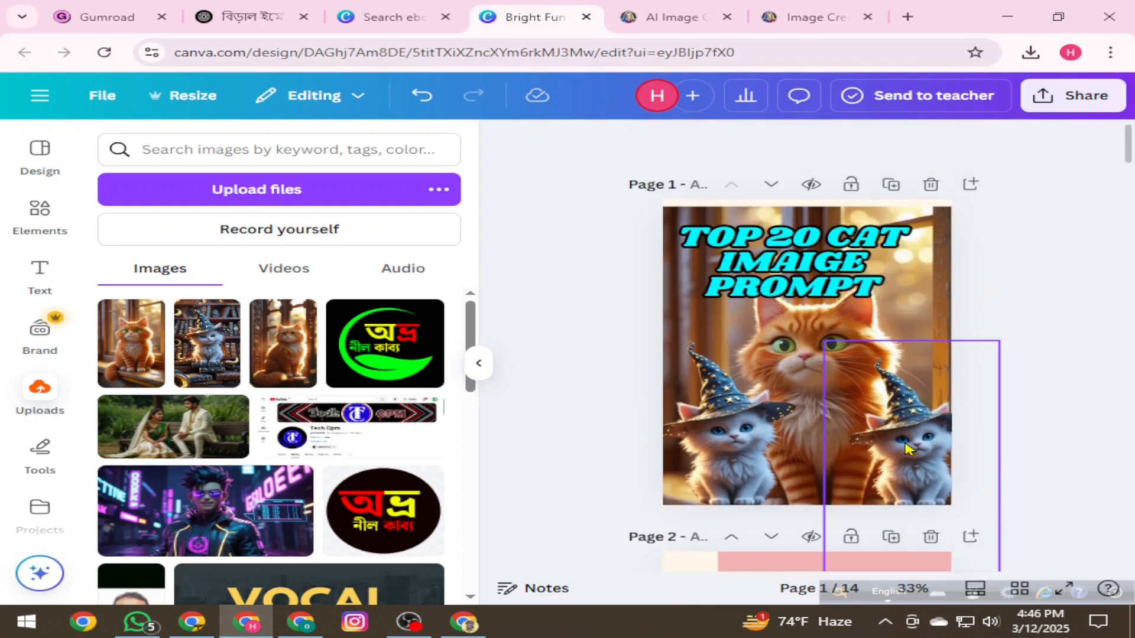
- Delete all the template pages after the cover so only the cover page is left
scroll(930, 447, down, 4)
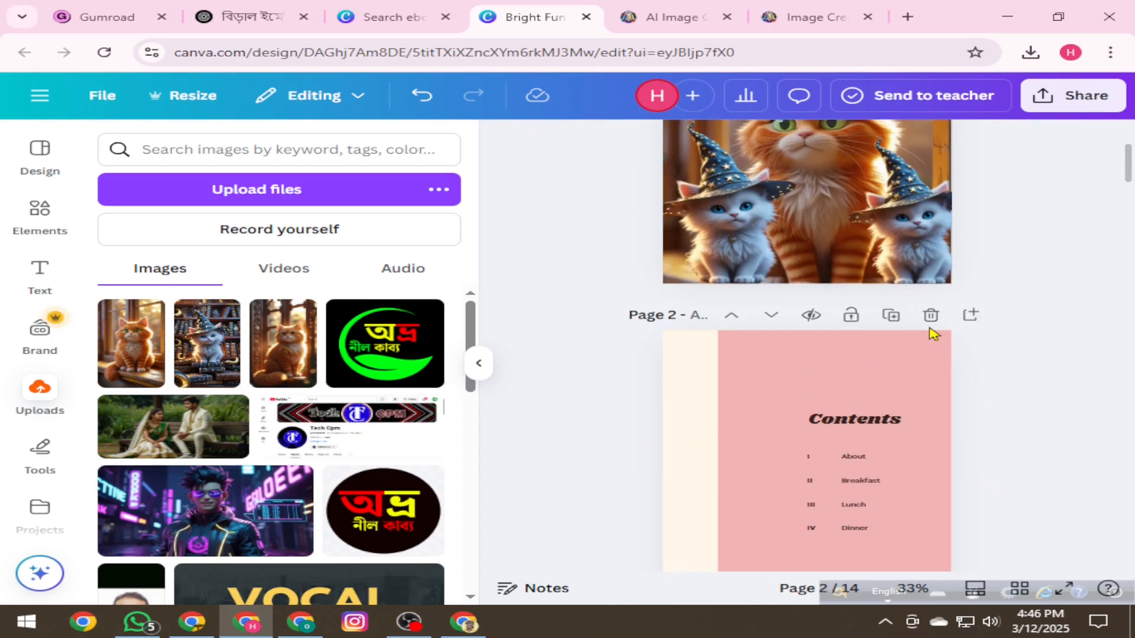
click(930, 319)
click(930, 319)
click(930, 319)
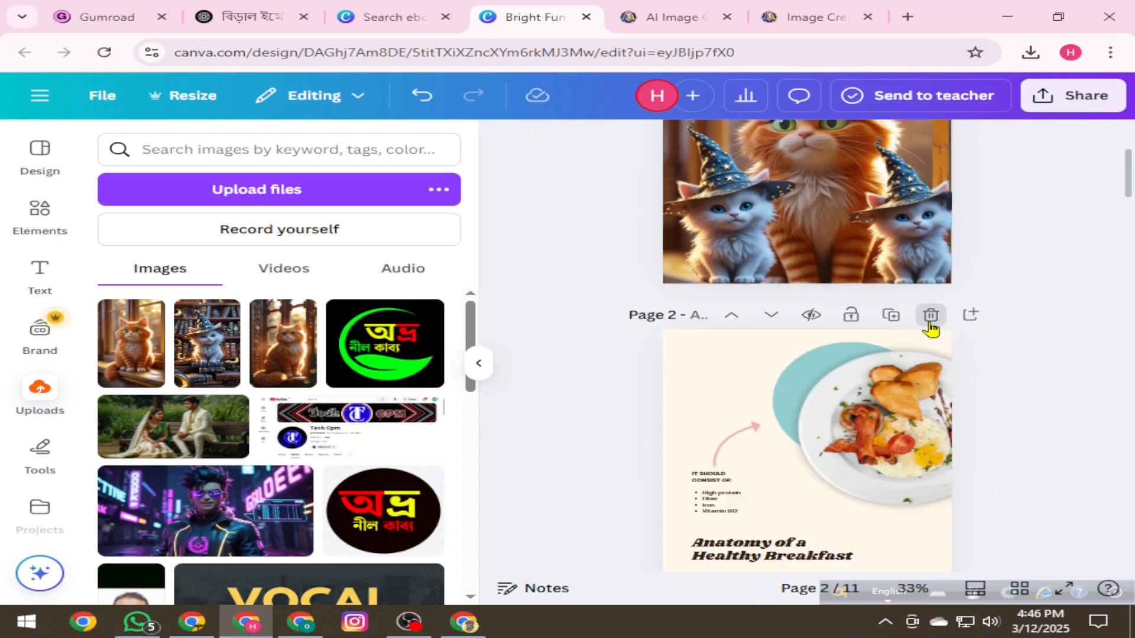
click(930, 319)
click(930, 320)
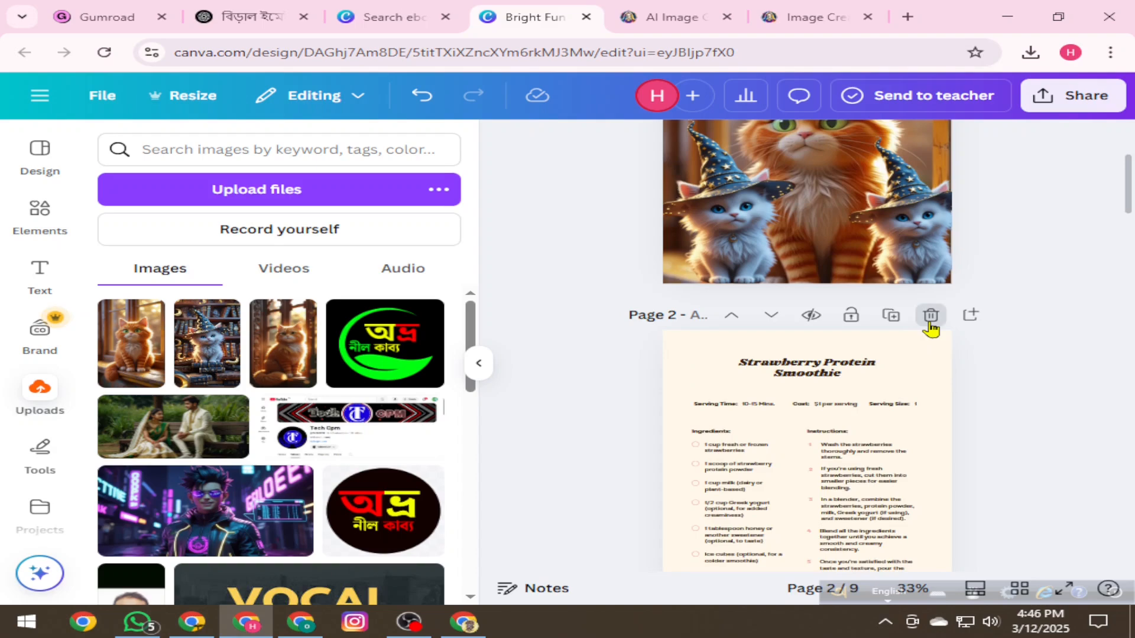
click(930, 319)
click(930, 319)
click(930, 319)
click(930, 319)
click(930, 319)
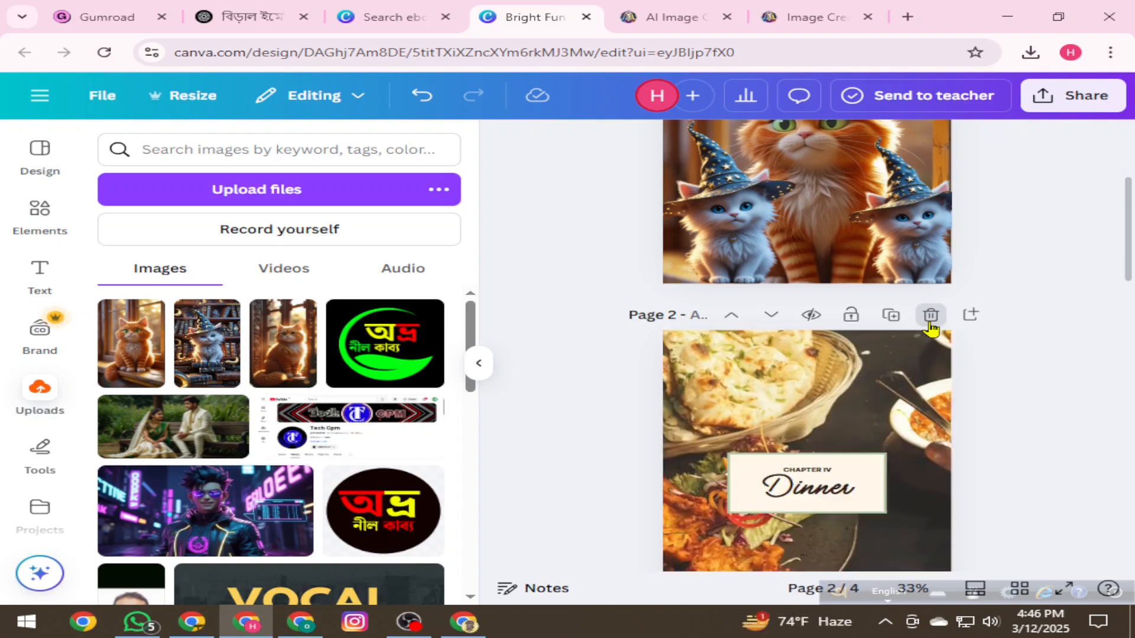
click(930, 319)
click(930, 319)
click(930, 319)
click(930, 324)
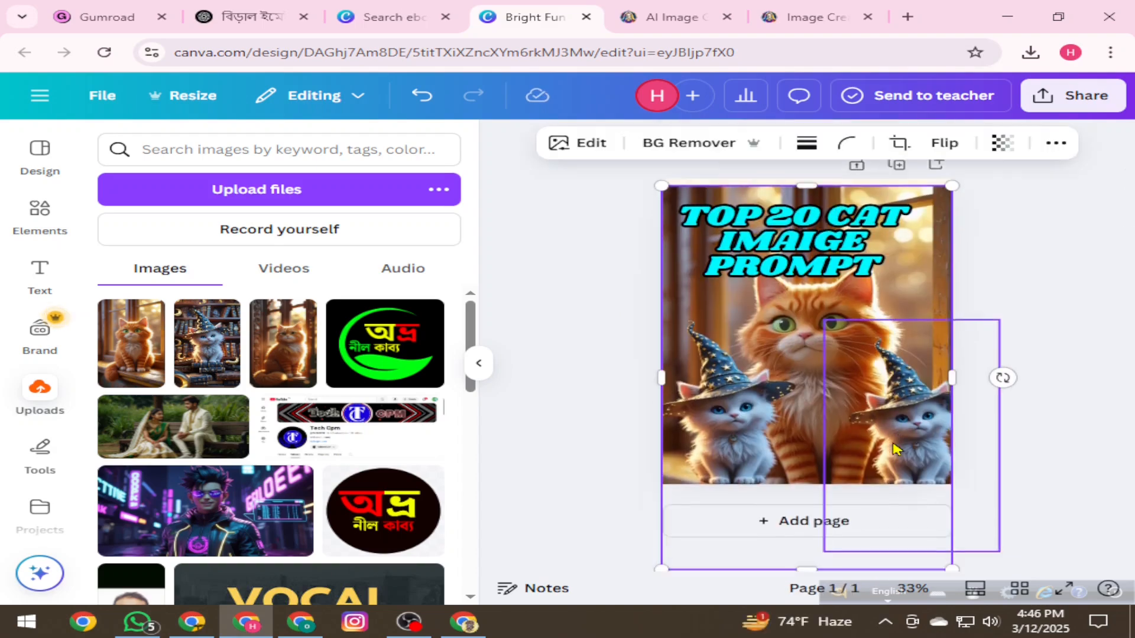
click(1094, 330)
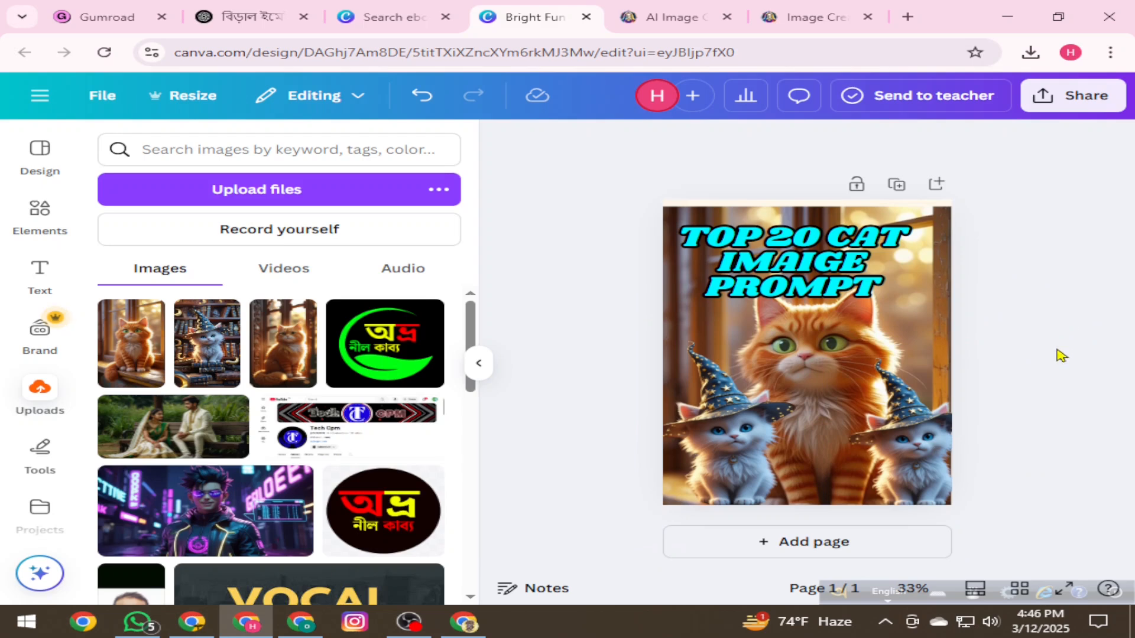
- Download the cover as a JPG at size 1 and quality 80
click(1072, 98)
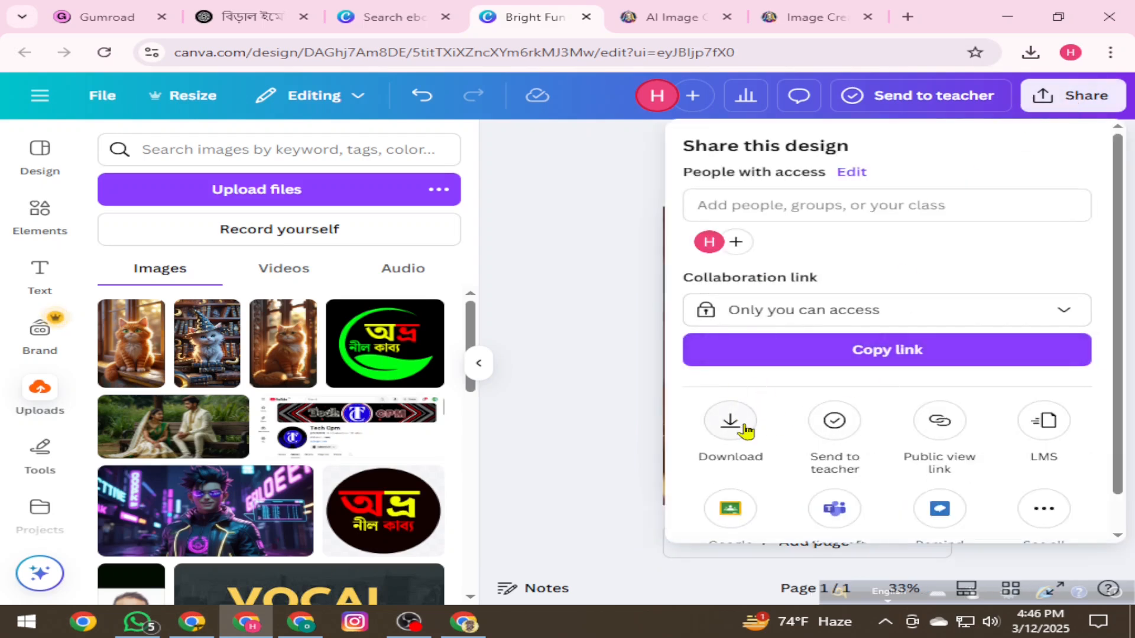
click(745, 427)
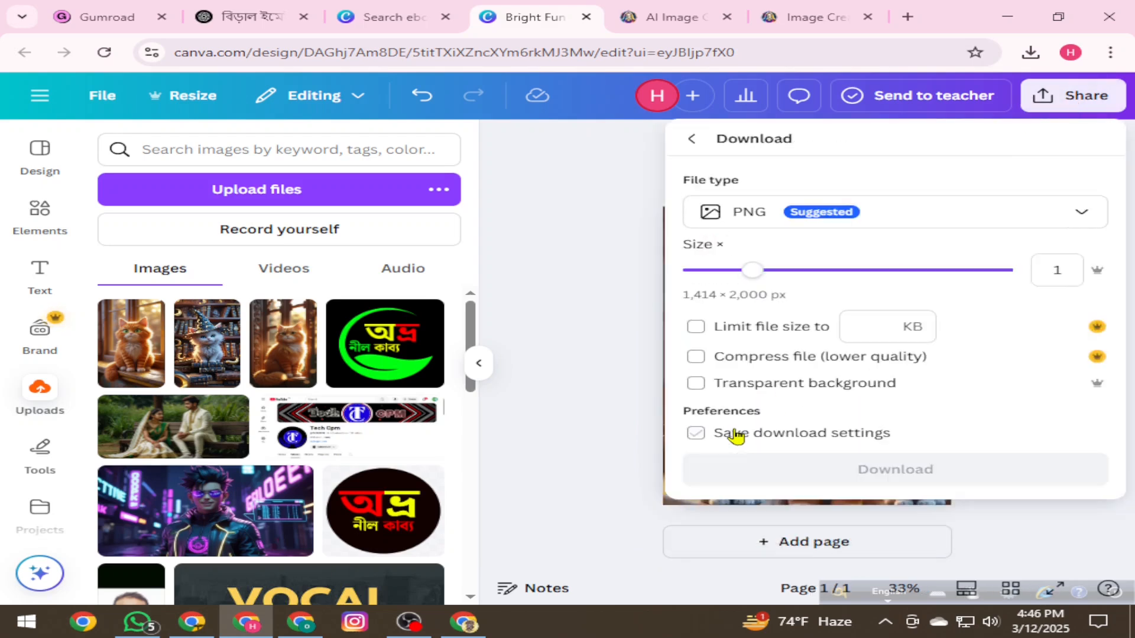
click(962, 215)
click(753, 262)
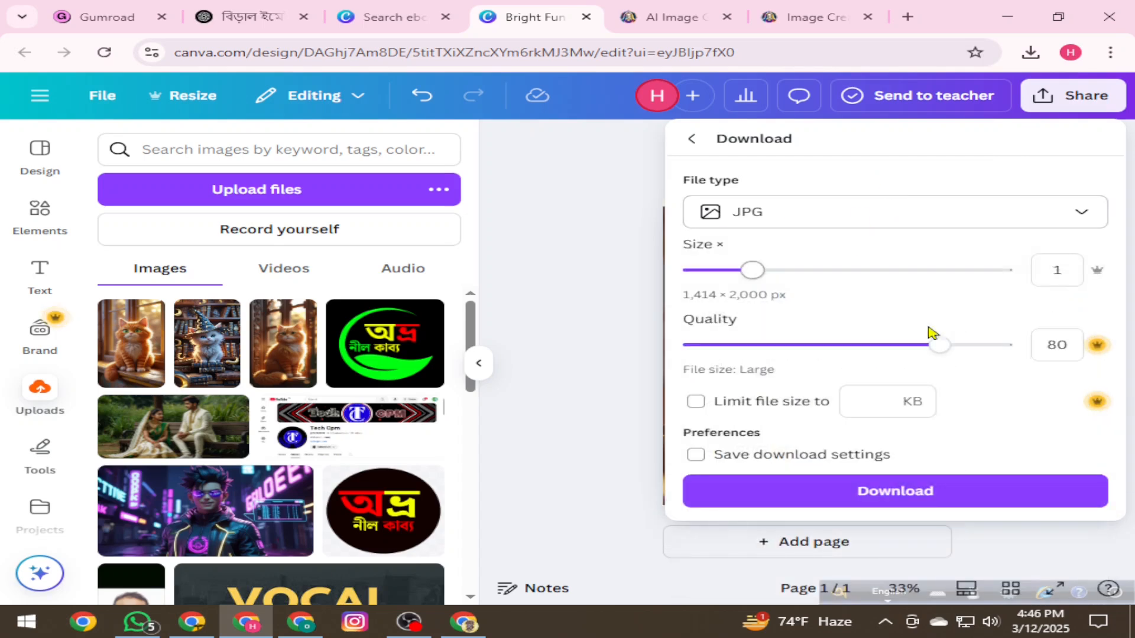
click(893, 498)
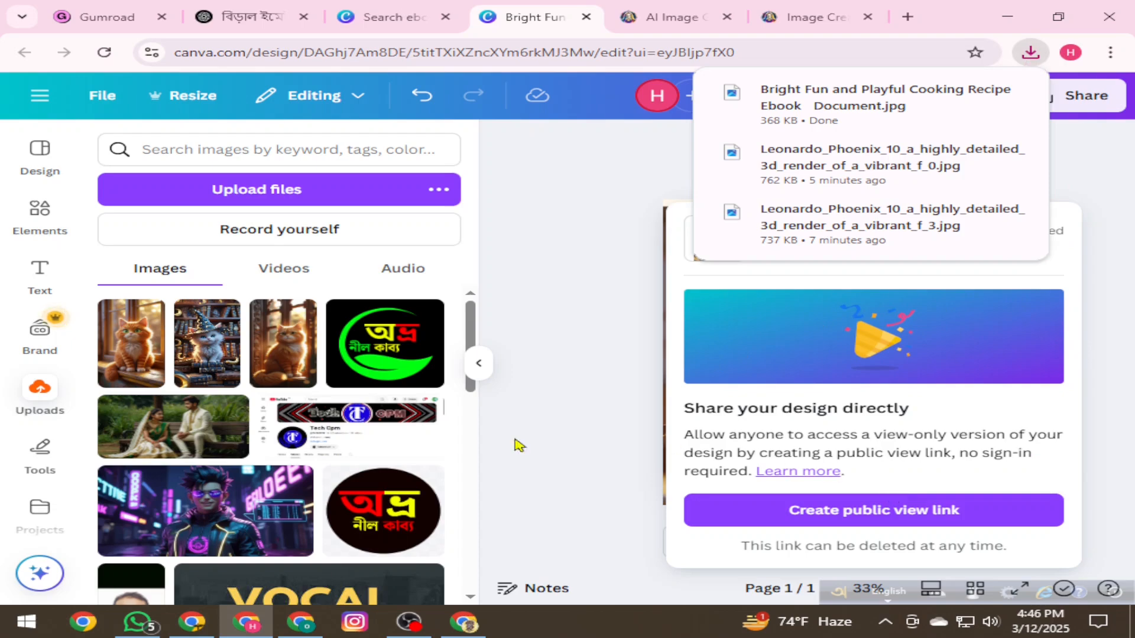
click(617, 188)
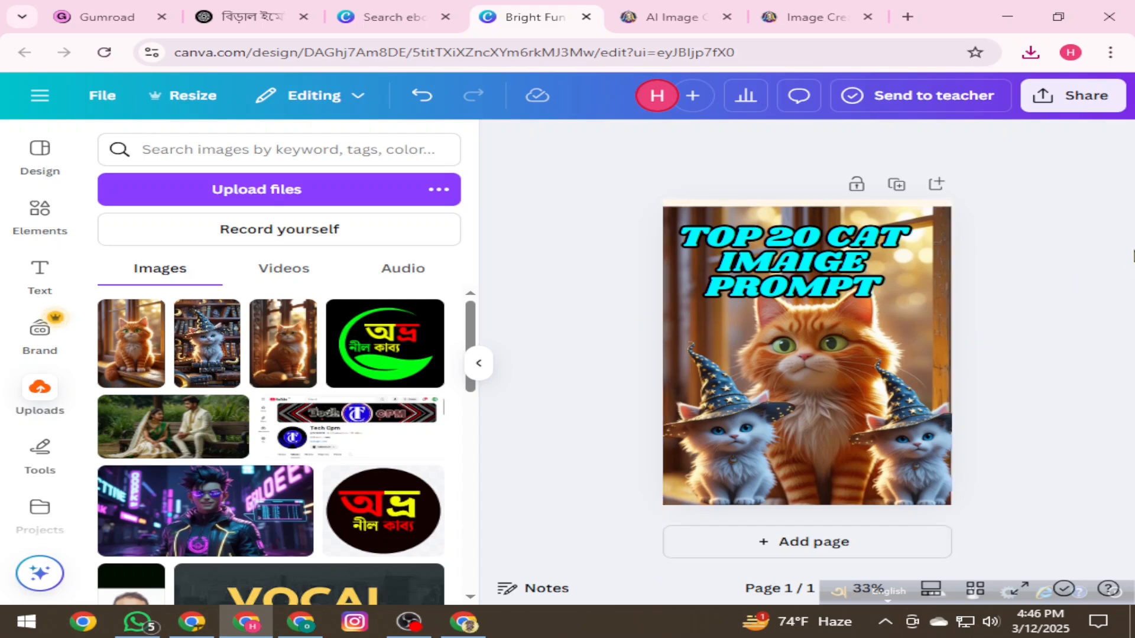
- Duplicate the cover page and delete both wizard-hat cats and the title from the copy
click(894, 185)
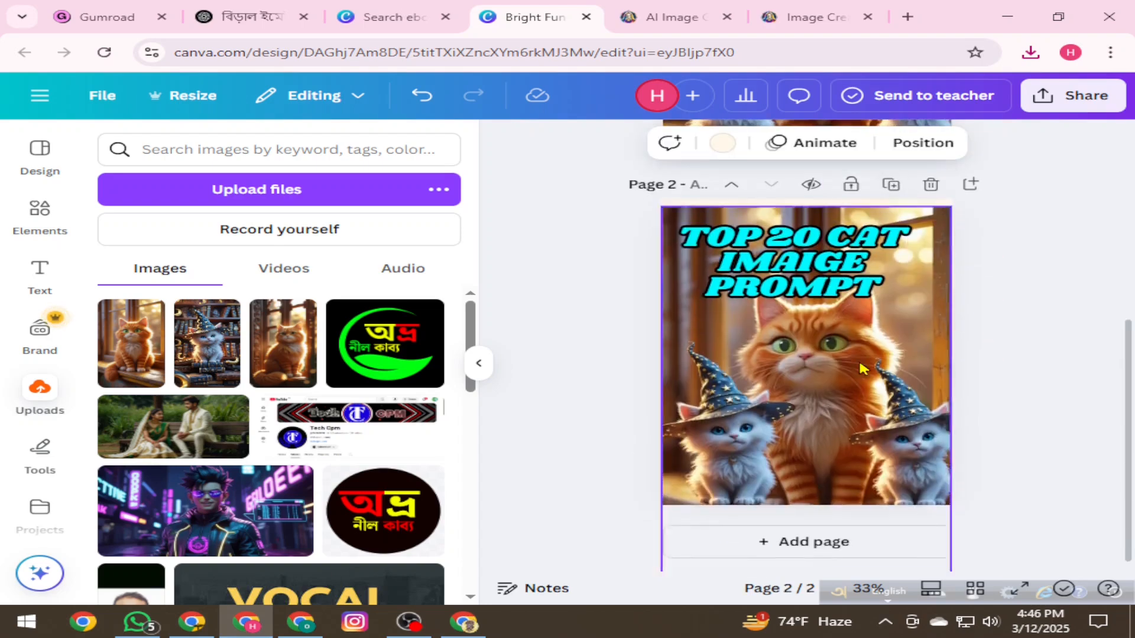
click(903, 460)
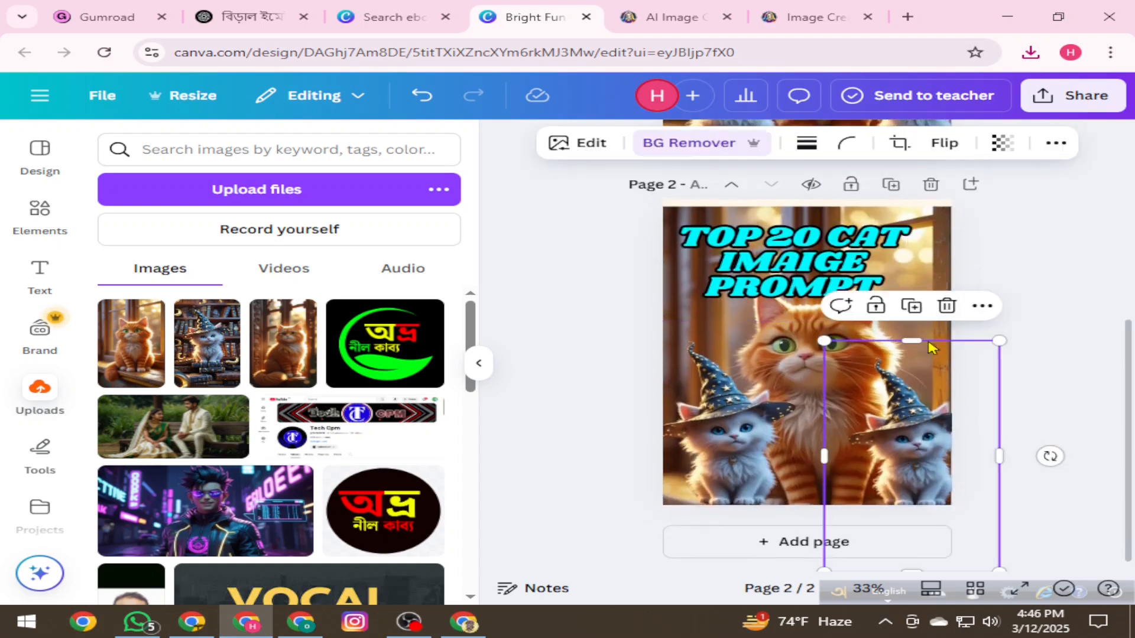
click(941, 305)
click(711, 437)
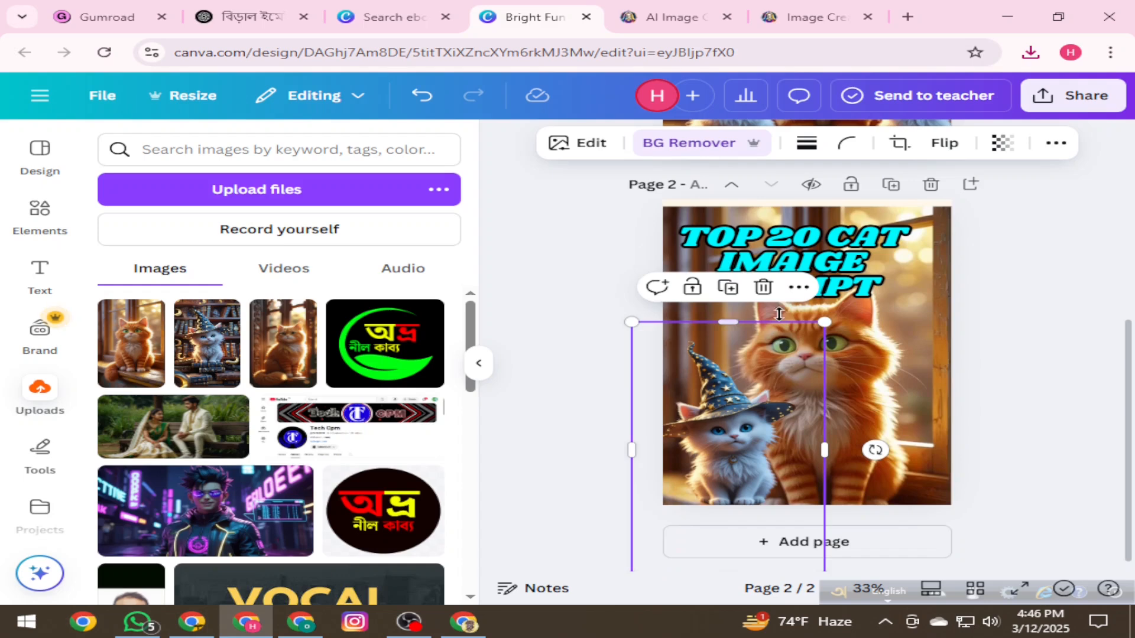
click(769, 290)
click(808, 259)
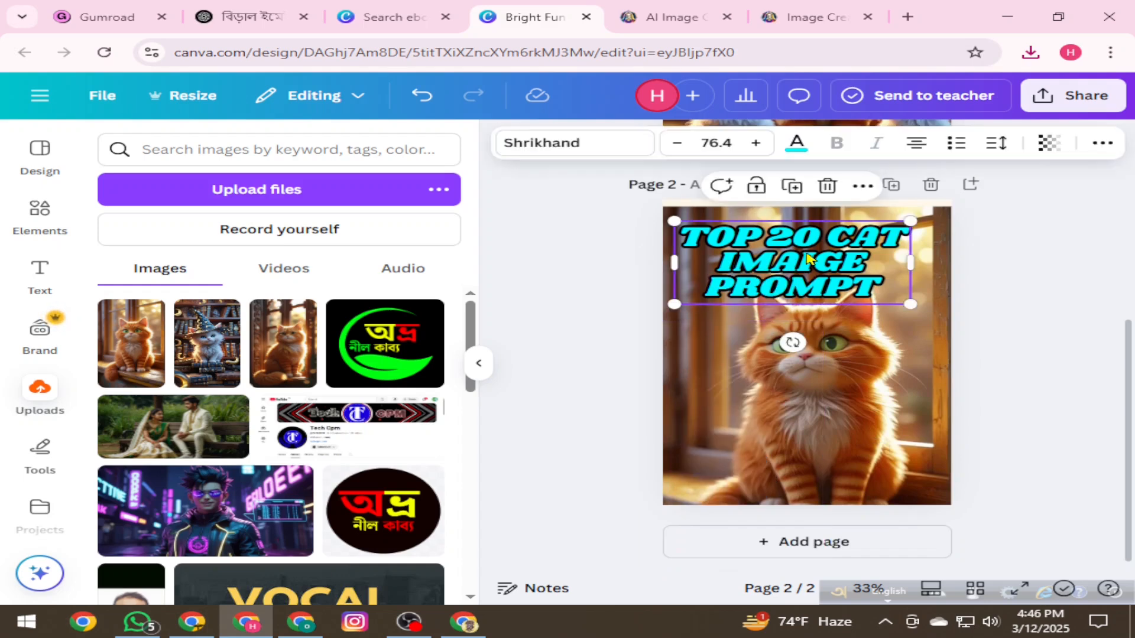
click(828, 186)
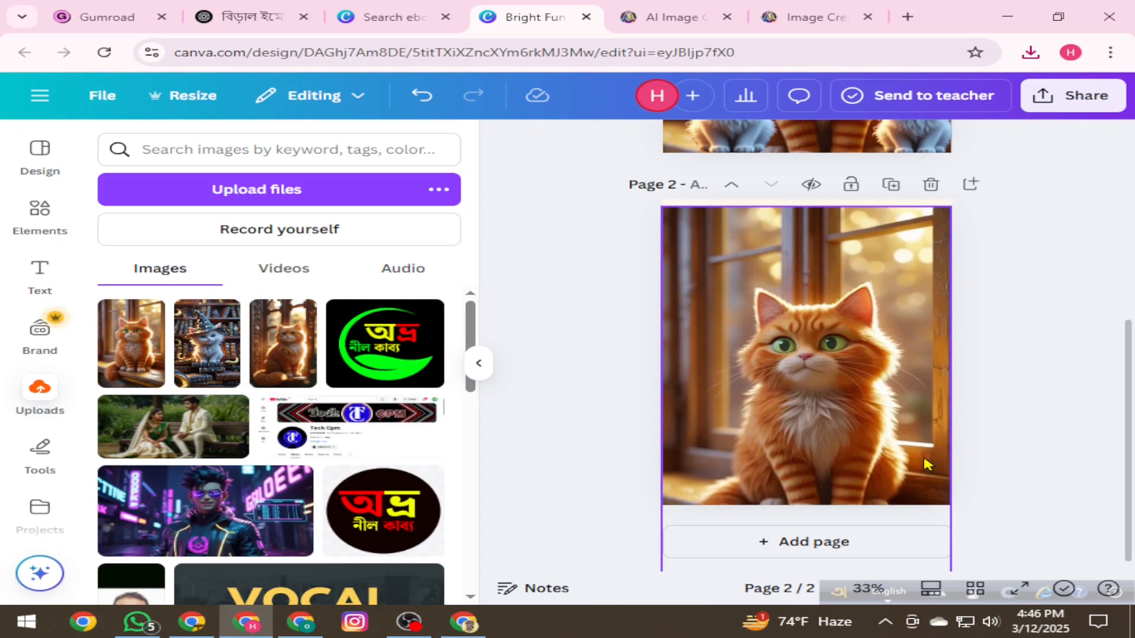
- Set the transparency of the orange cat image on page 2 to 39
click(877, 378)
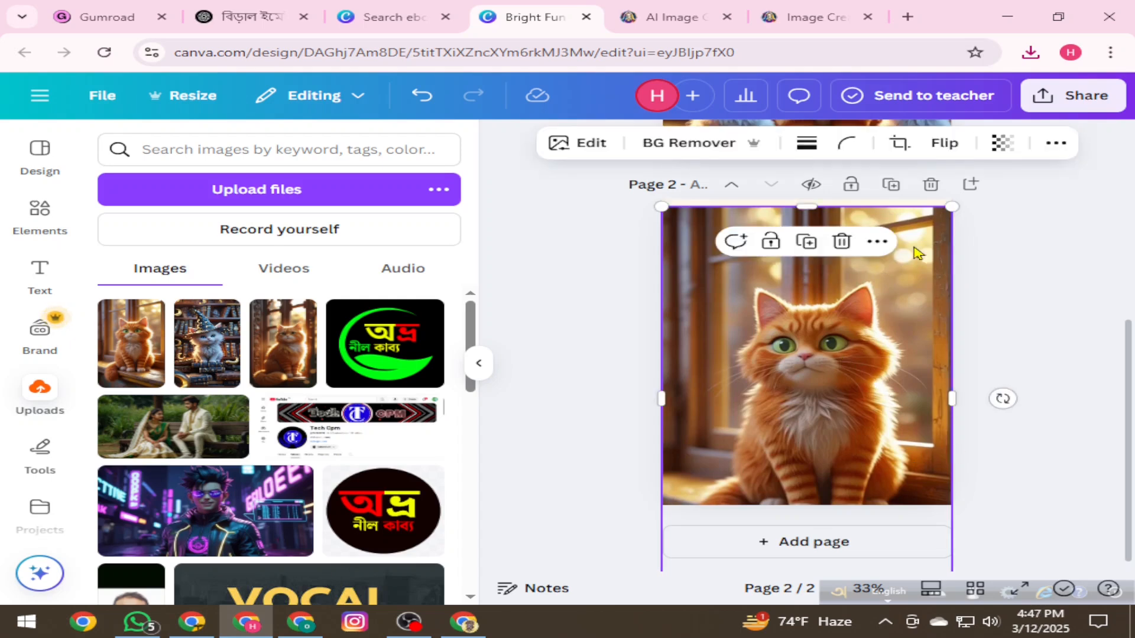
click(1004, 145)
mouse_move(950, 214)
mouse_down()
mouse_move(916, 215)
mouse_move(959, 219)
mouse_up()
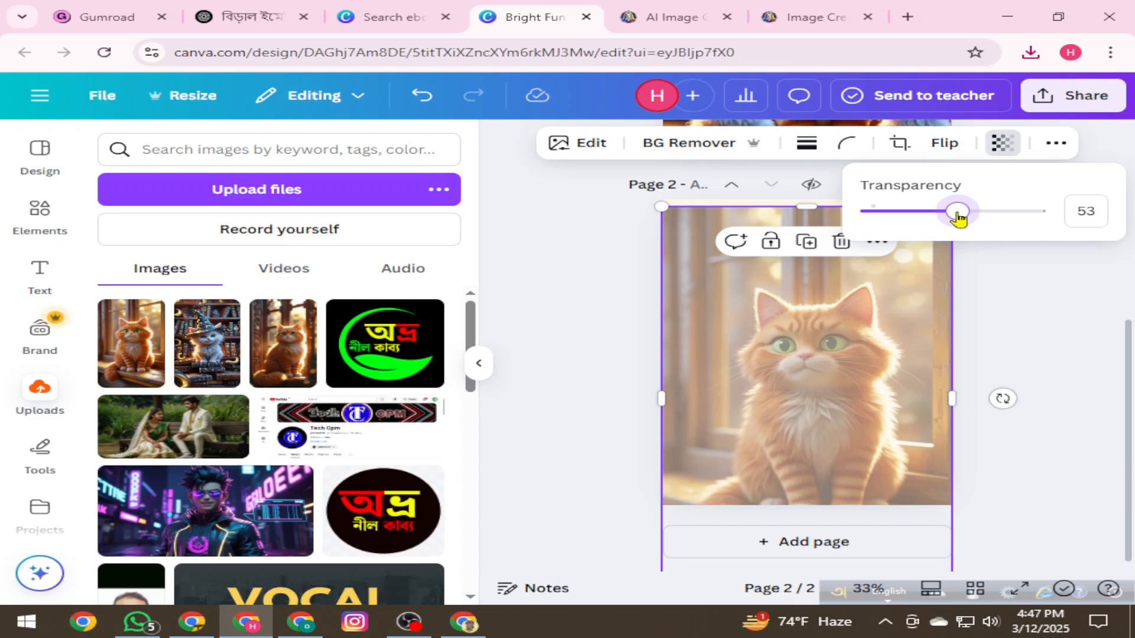
mouse_move(959, 218)
mouse_down()
mouse_move(1012, 219)
mouse_move(937, 222)
mouse_up()
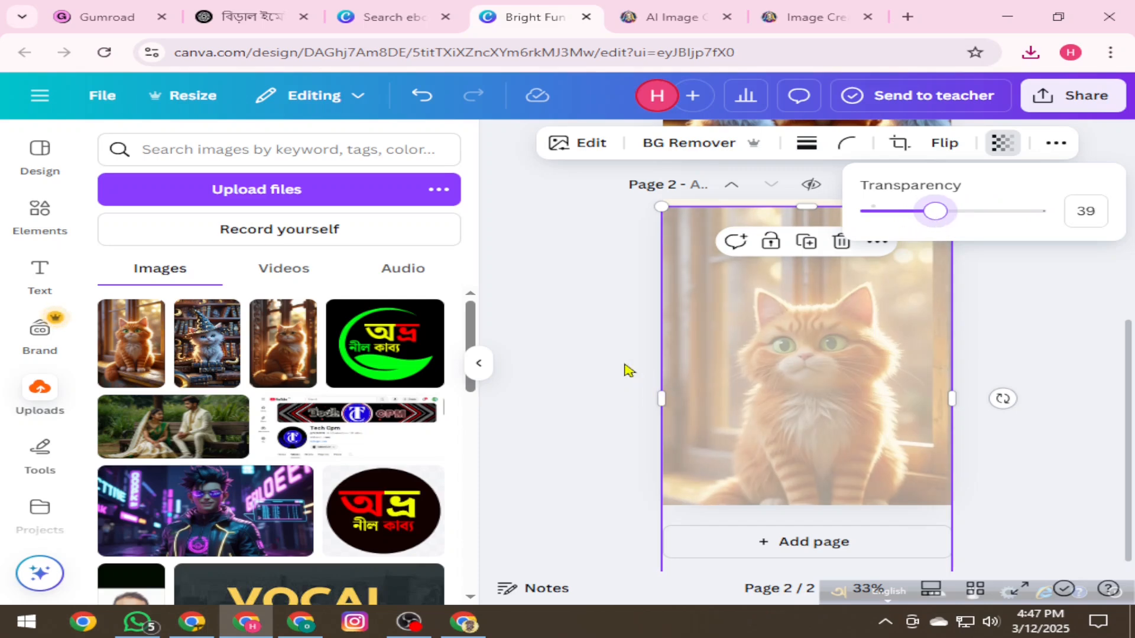
click(692, 371)
click(1056, 352)
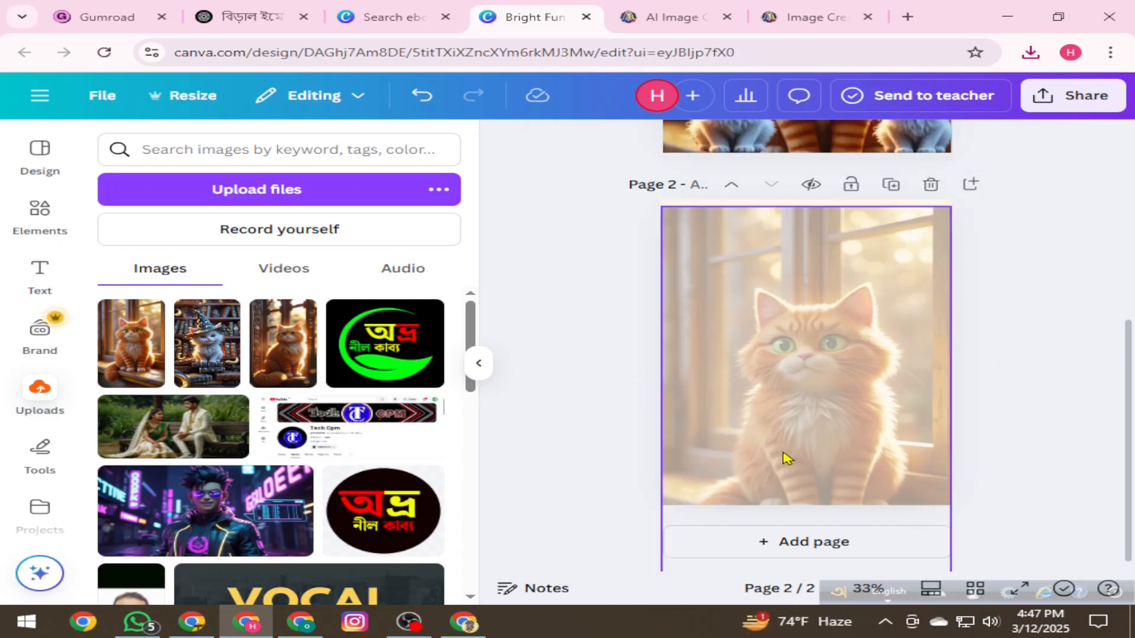
- Move page 2's cat image aside, colour the page background black, and move the image back to cover the whole page
click(796, 436)
drag(796, 434, 891, 271)
click(737, 483)
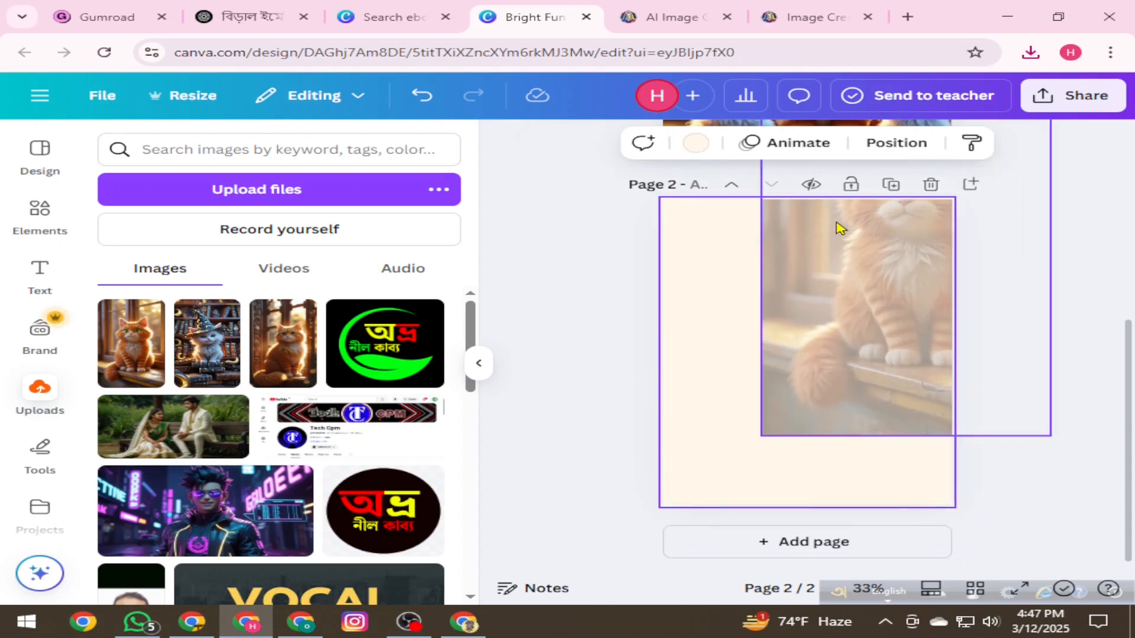
click(696, 143)
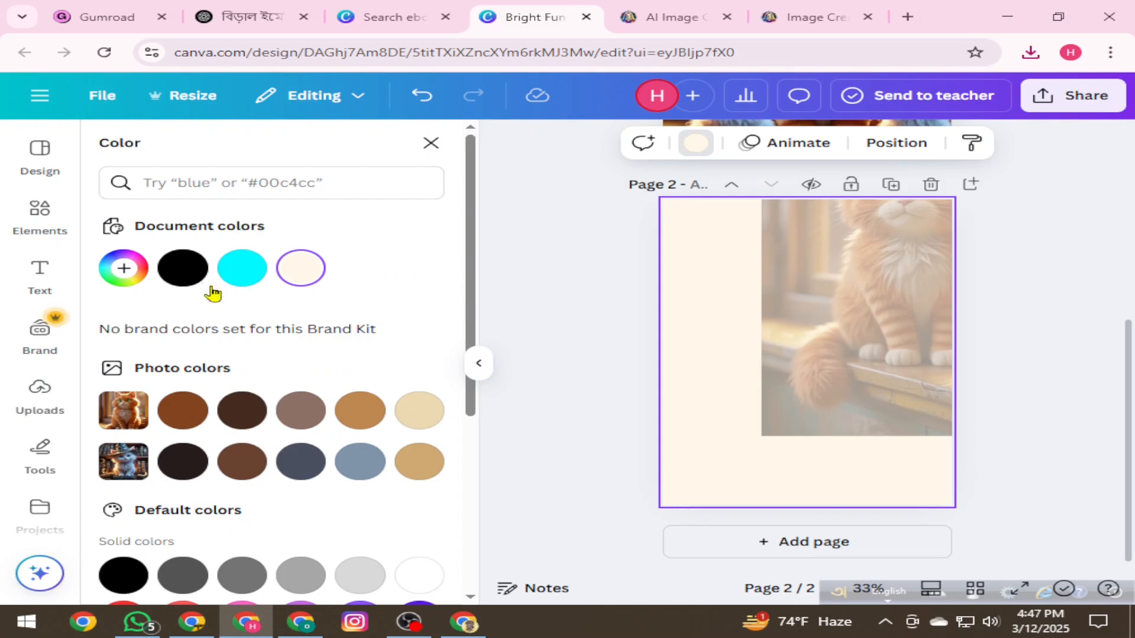
click(190, 276)
click(861, 342)
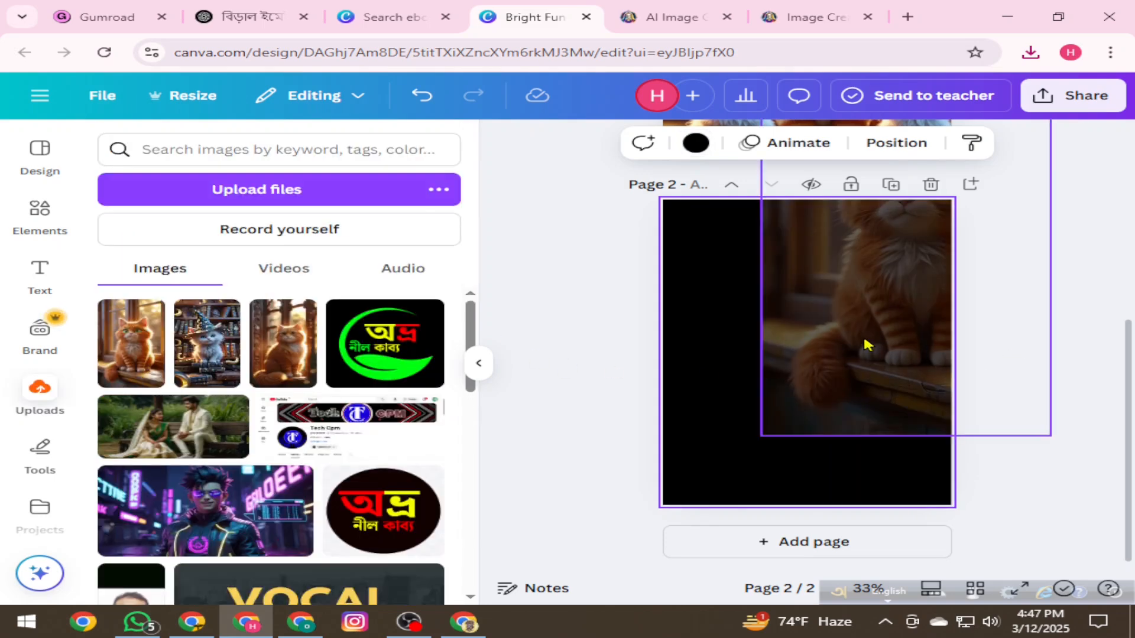
drag(861, 342, 764, 475)
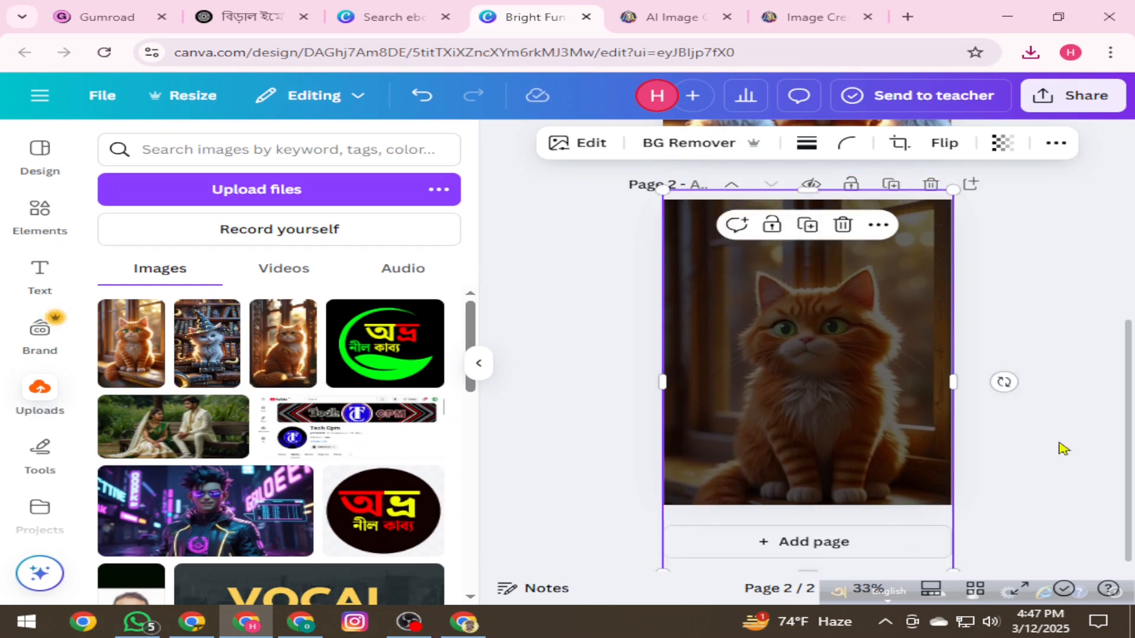
- Set the transparency of page 2's orange cat image to 30
click(1000, 145)
mouse_move(919, 228)
mouse_down()
mouse_move(935, 217)
mouse_move(920, 220)
mouse_up()
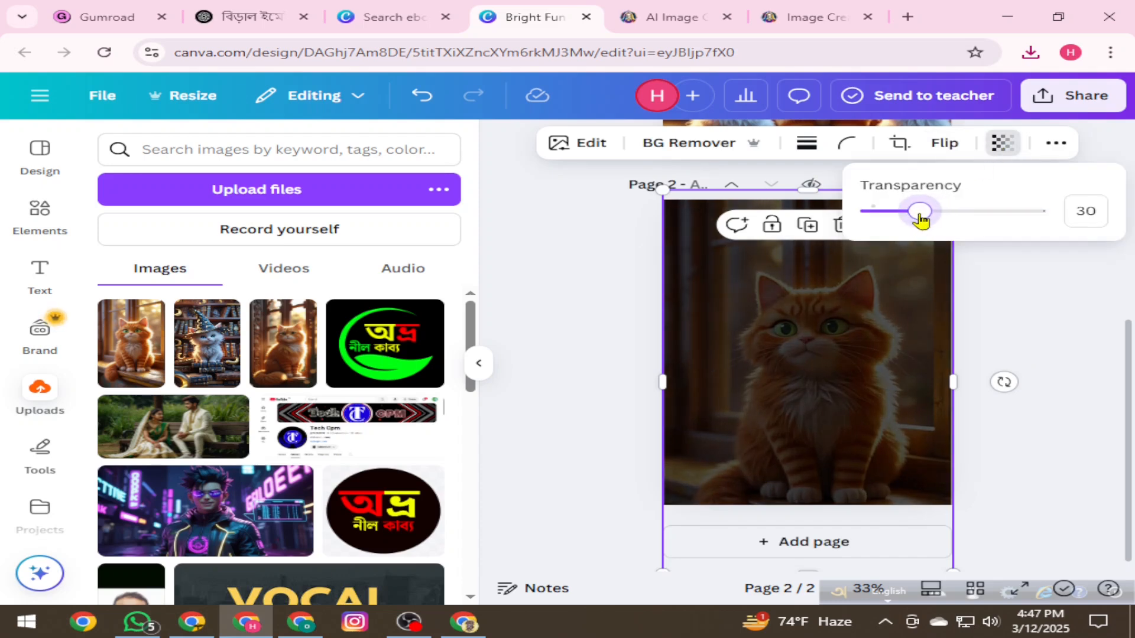
click(1070, 319)
click(1070, 319)
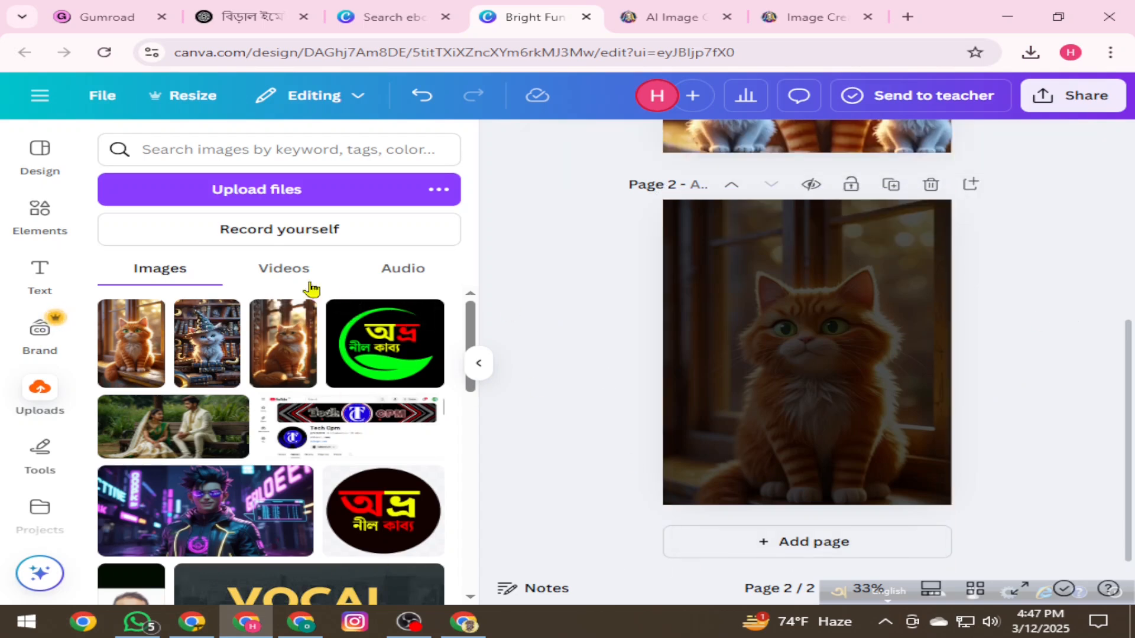
- Try a square shape filled with green #03A400 on page 2 and remove it
click(40, 212)
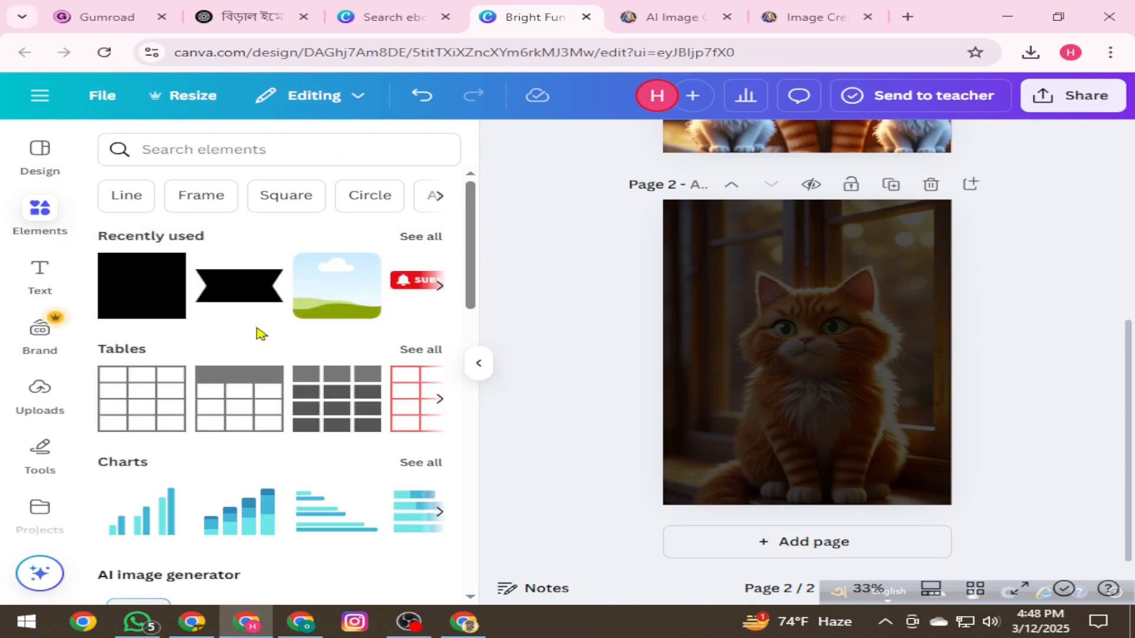
click(154, 293)
click(618, 144)
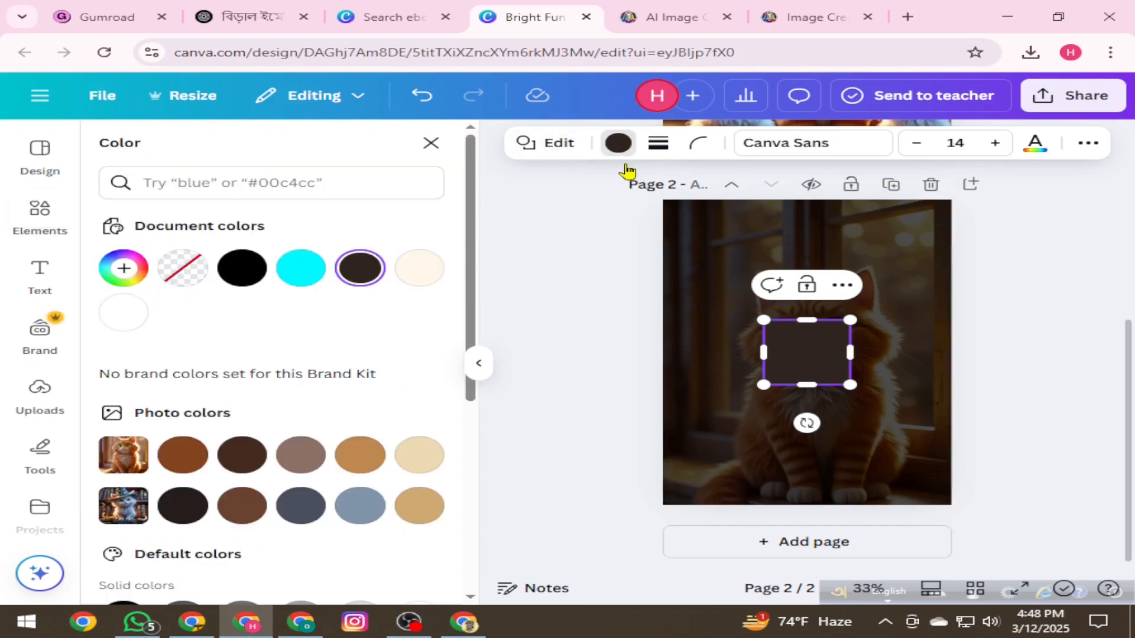
click(133, 269)
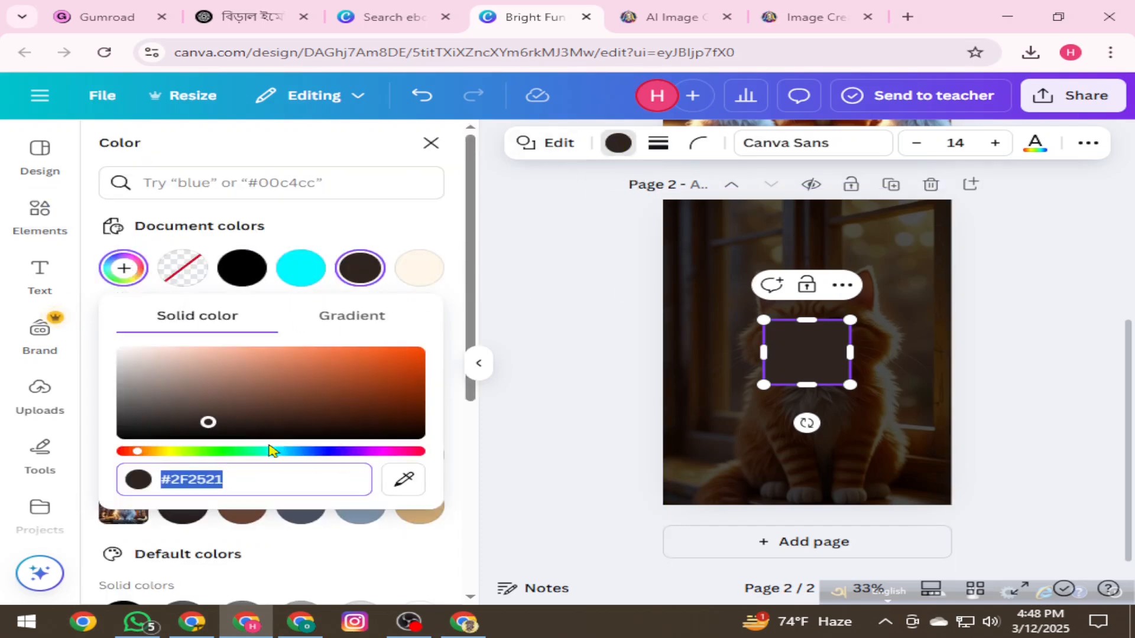
click(220, 452)
drag(208, 422, 453, 387)
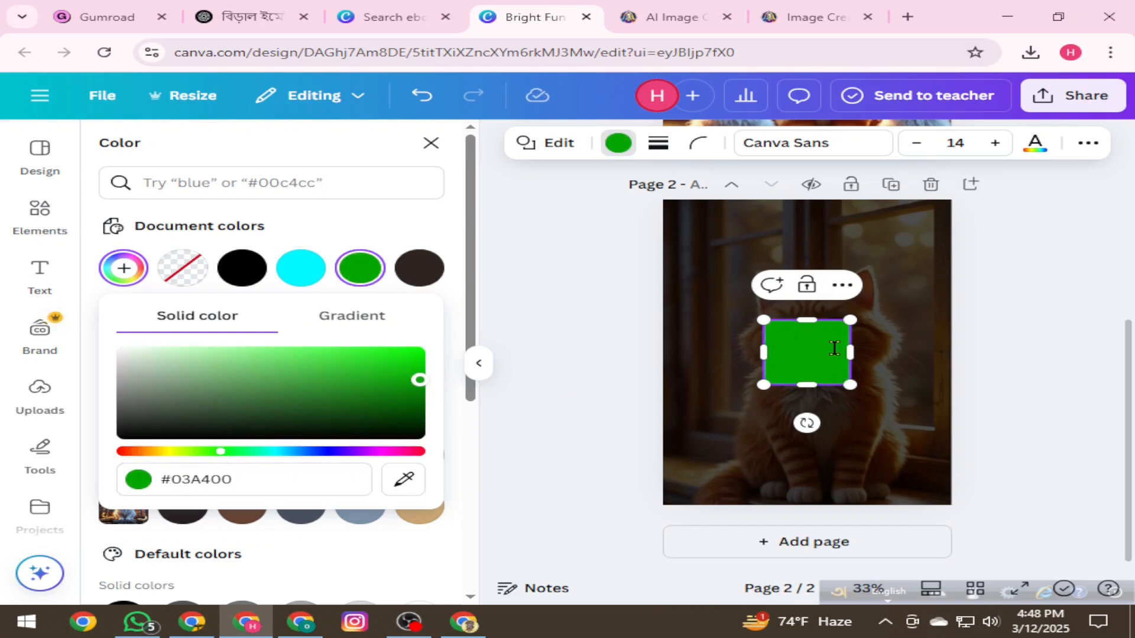
click(884, 380)
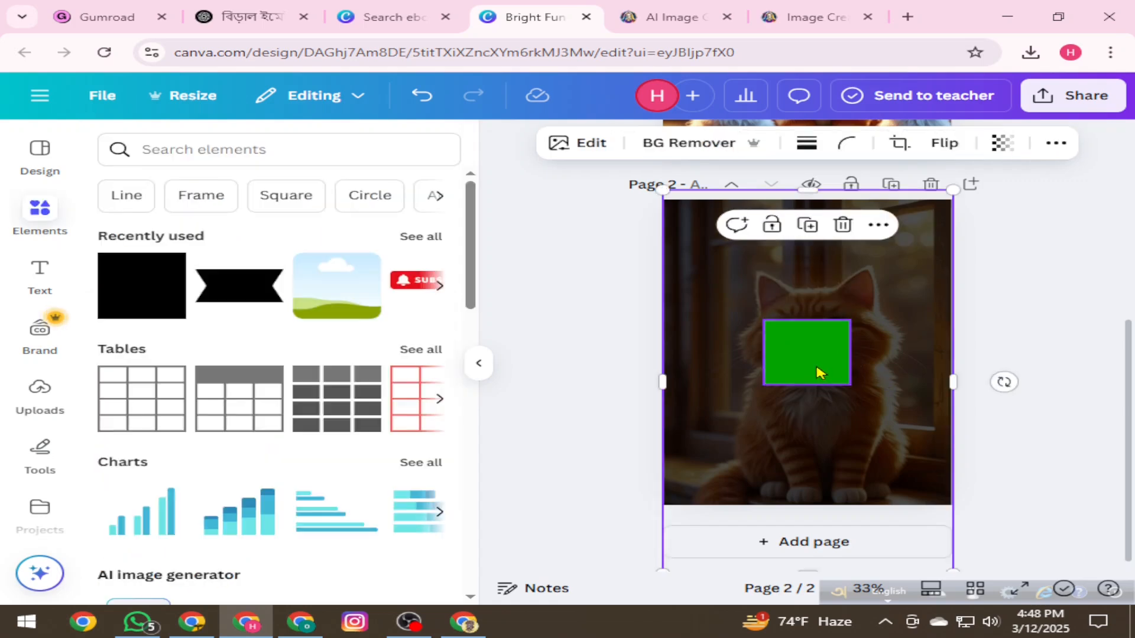
click(819, 373)
click(842, 286)
- Add a square shape to page 2 and fill it with a strong red
click(150, 296)
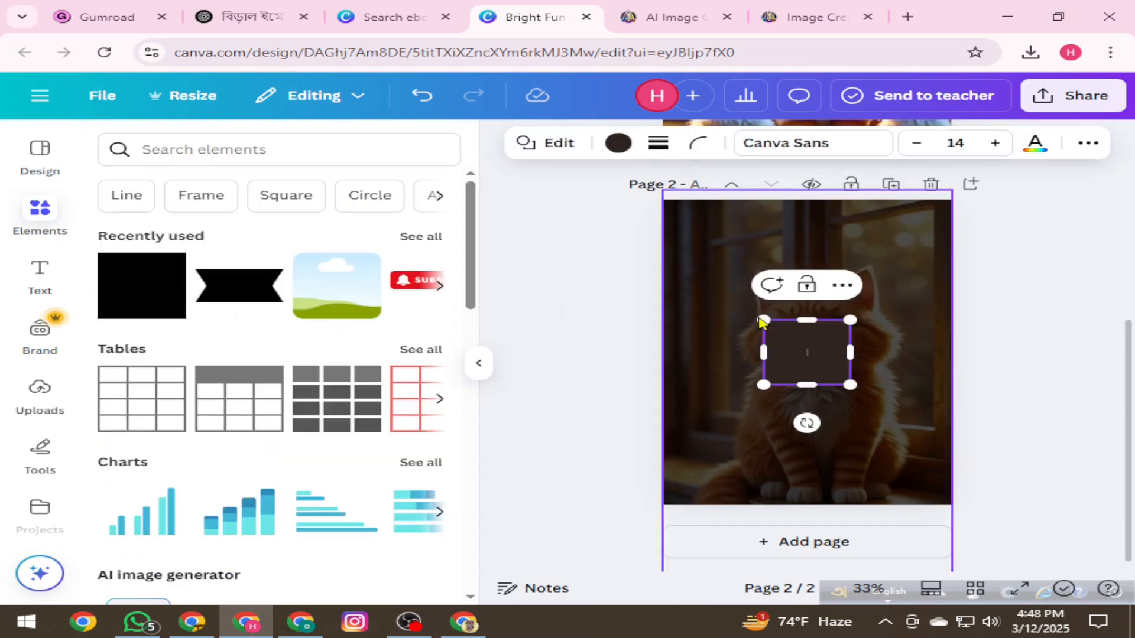
click(618, 143)
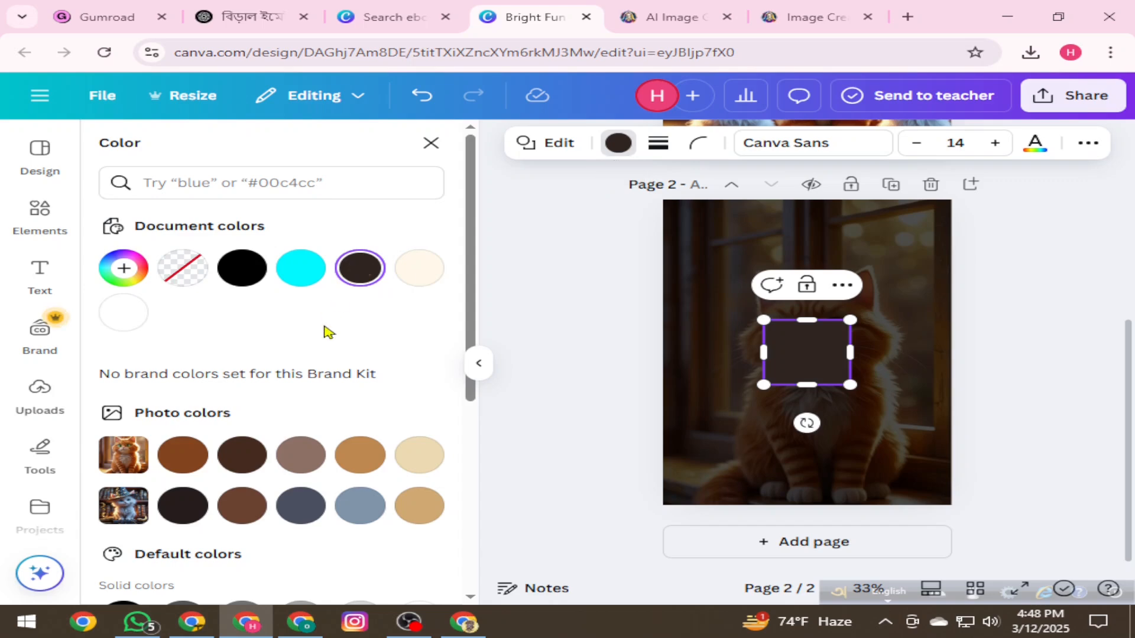
click(123, 268)
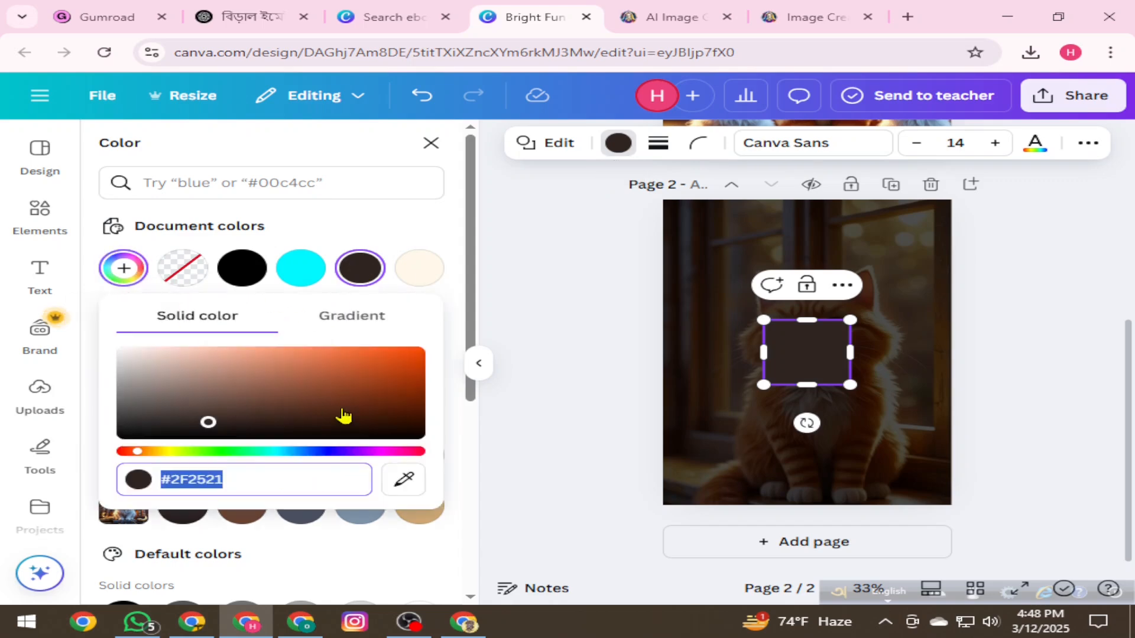
click(124, 451)
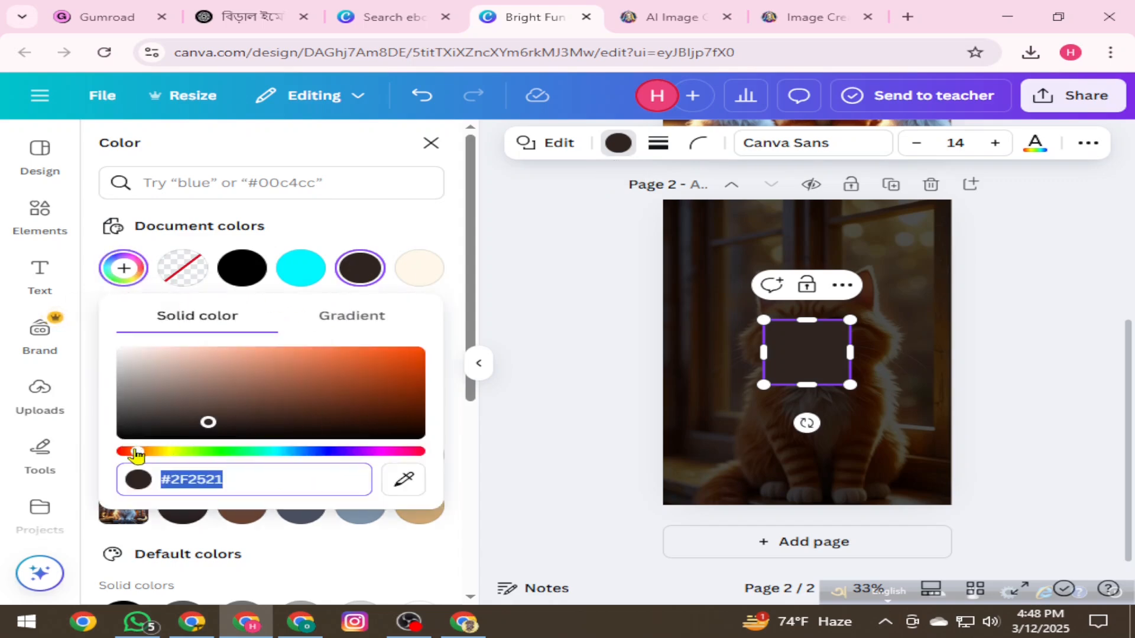
click(418, 365)
drag(438, 371, 448, 369)
- Reshape the red square into a thin band spanning beyond the page width and place it near the top of page 2
drag(807, 385, 1058, 340)
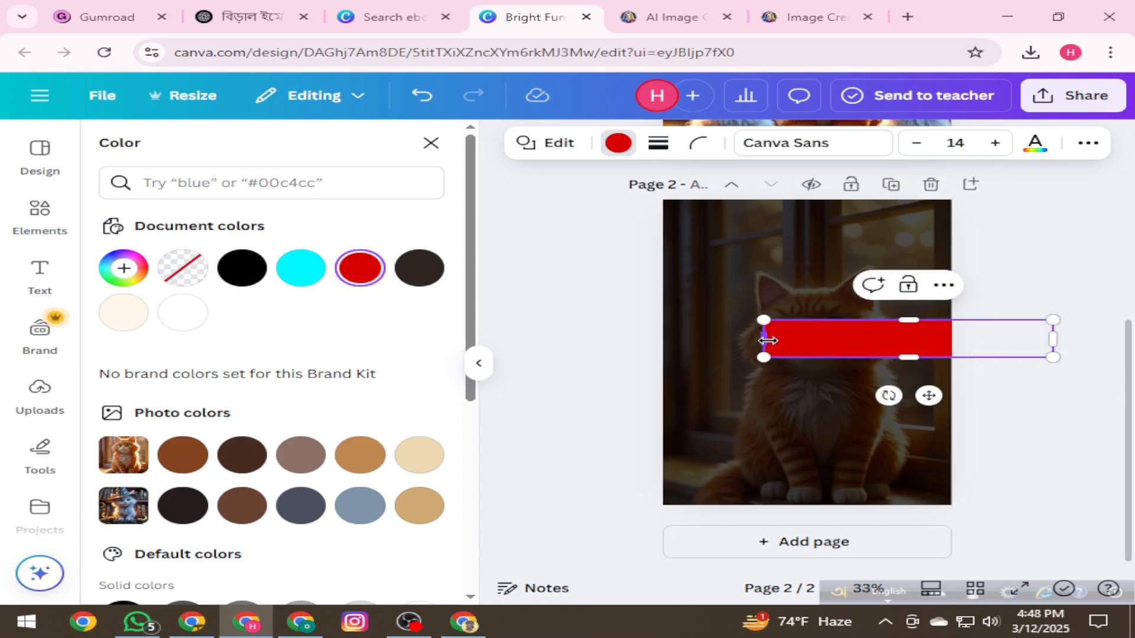
drag(763, 339, 503, 339)
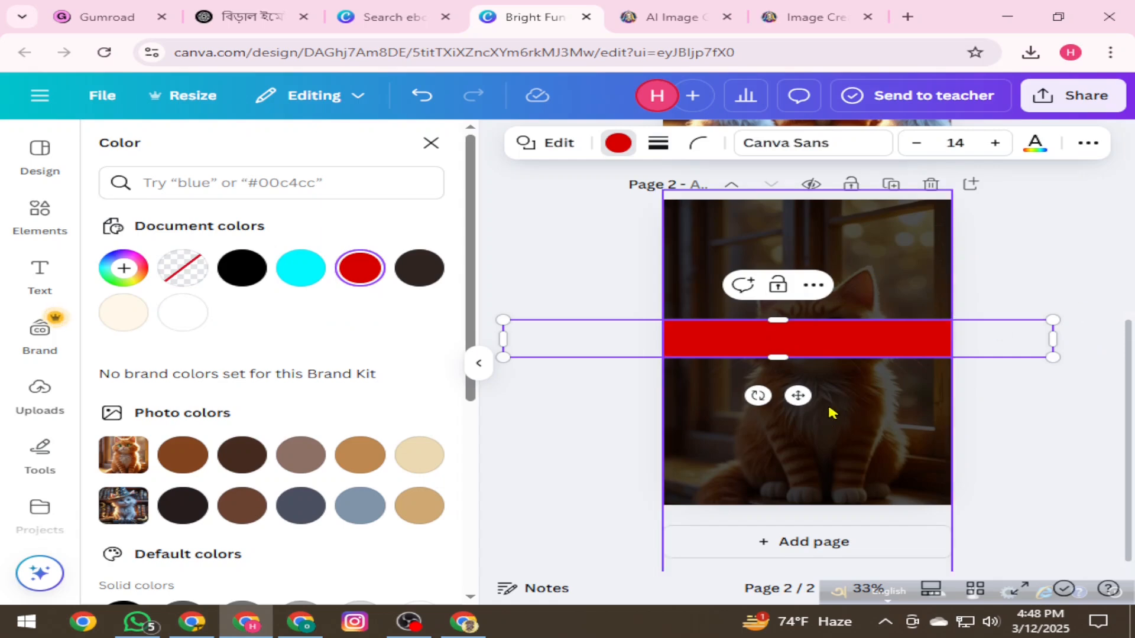
drag(798, 395, 808, 299)
click(1056, 325)
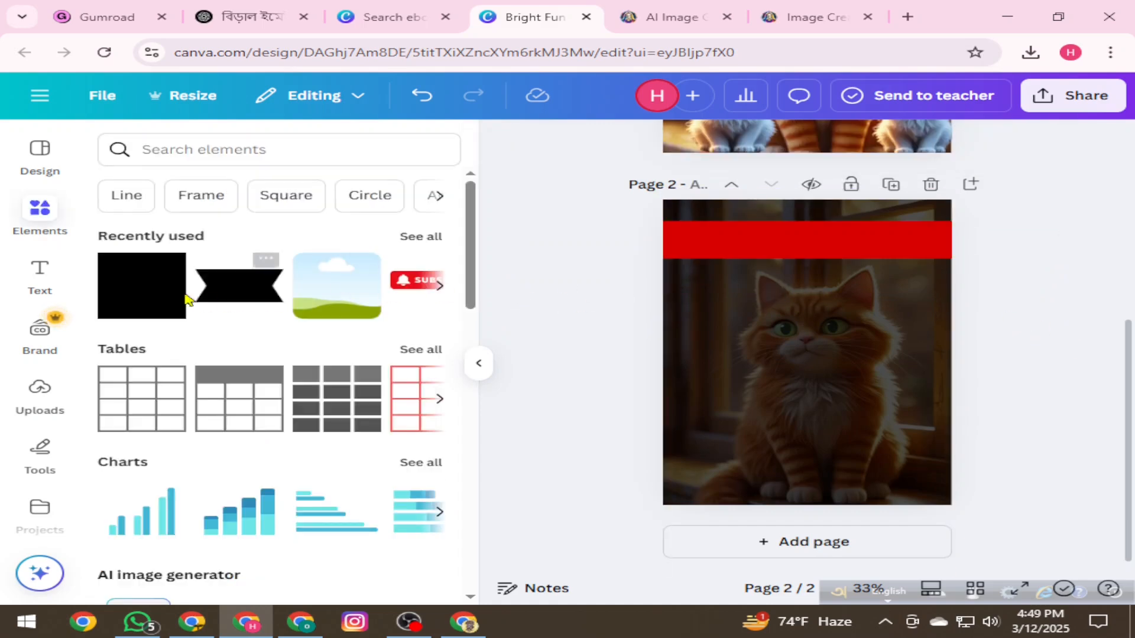
- Add a heading text box to page 2
click(40, 272)
click(242, 313)
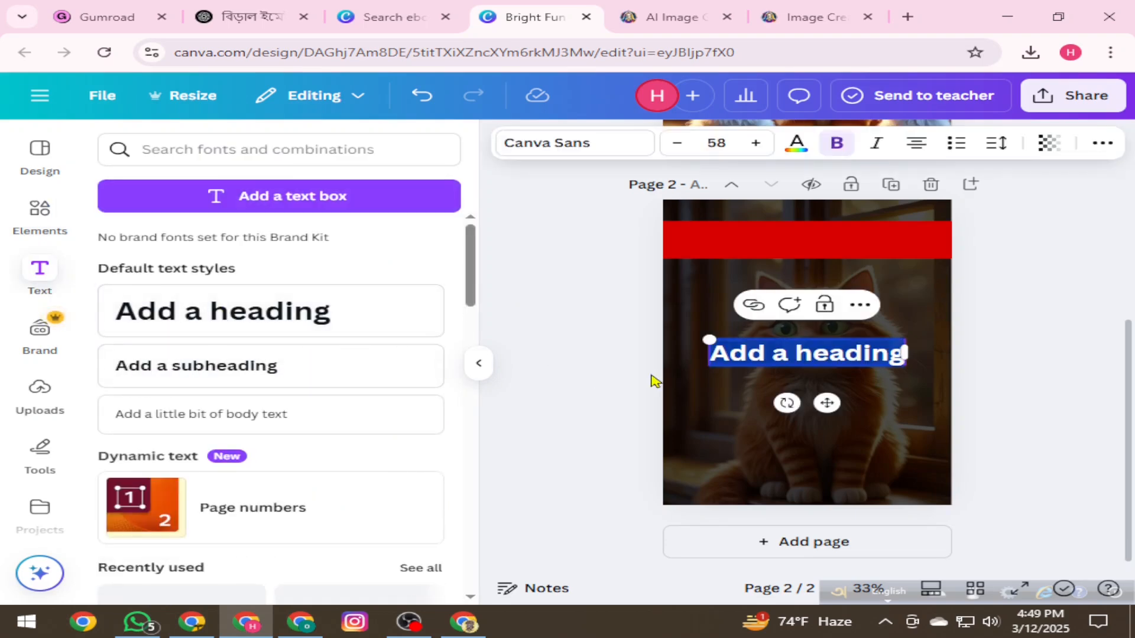
key(super+v)
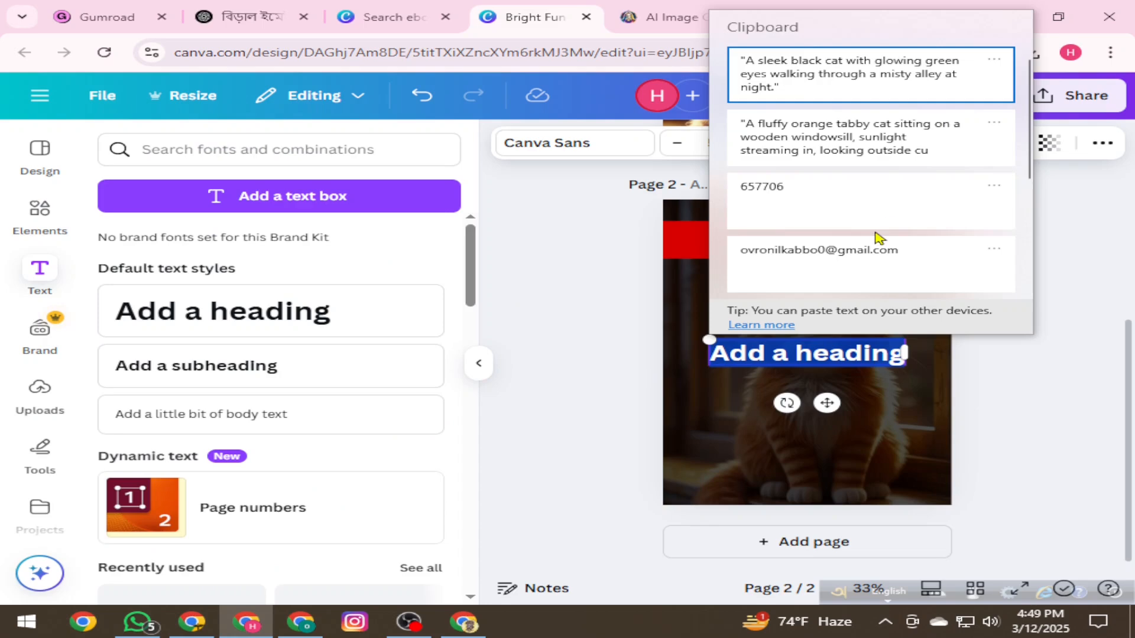
click(1033, 375)
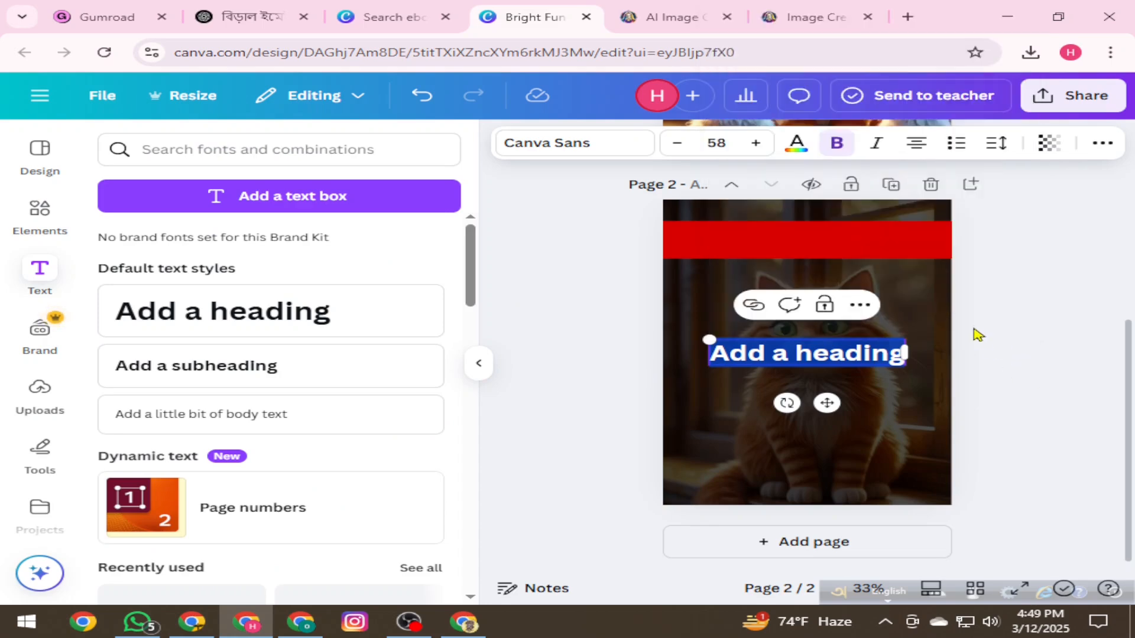
- Copy the full title text "top 20 cat imaige prompt" from the cover page
scroll(978, 335, up, 5)
click(816, 262)
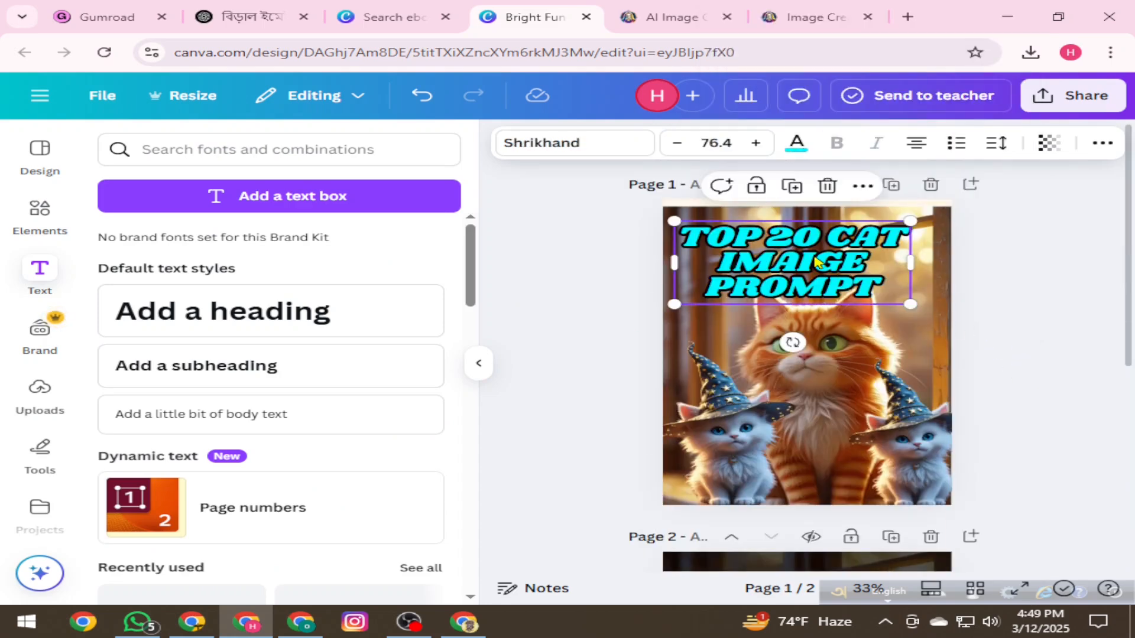
key(ctrl+a)
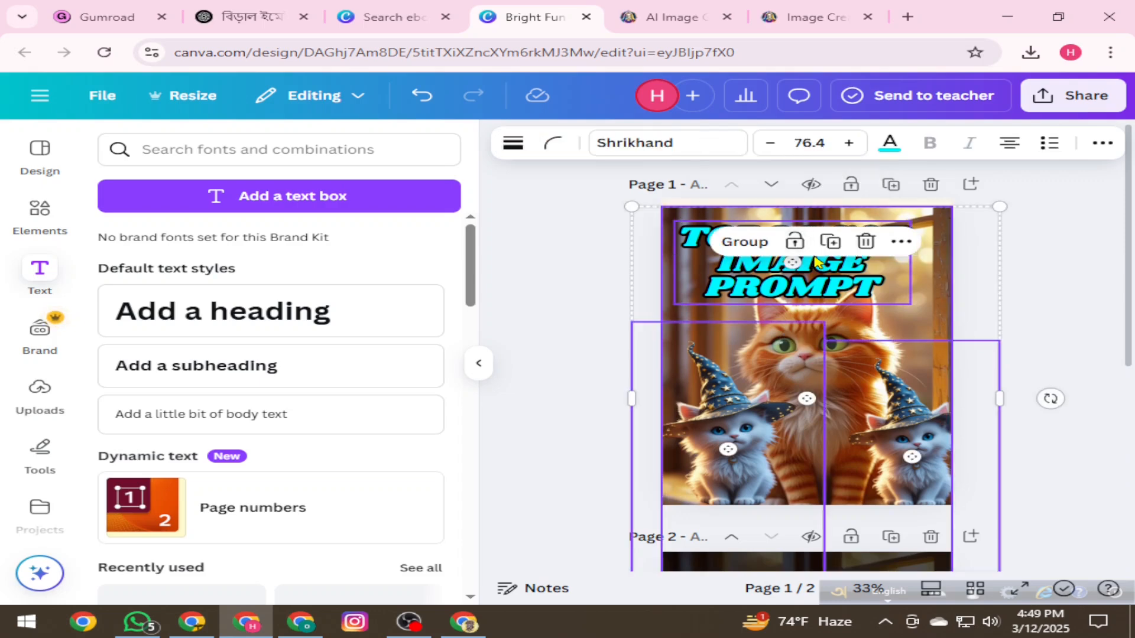
click(1062, 292)
triple_click(836, 266)
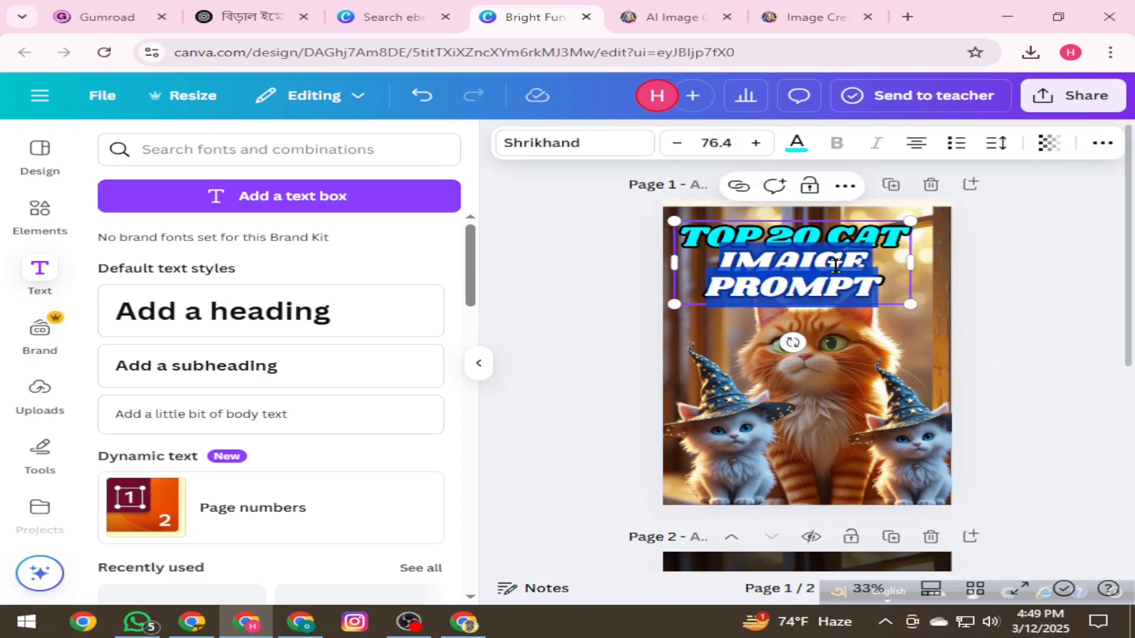
key(ctrl+a)
right_click(836, 272)
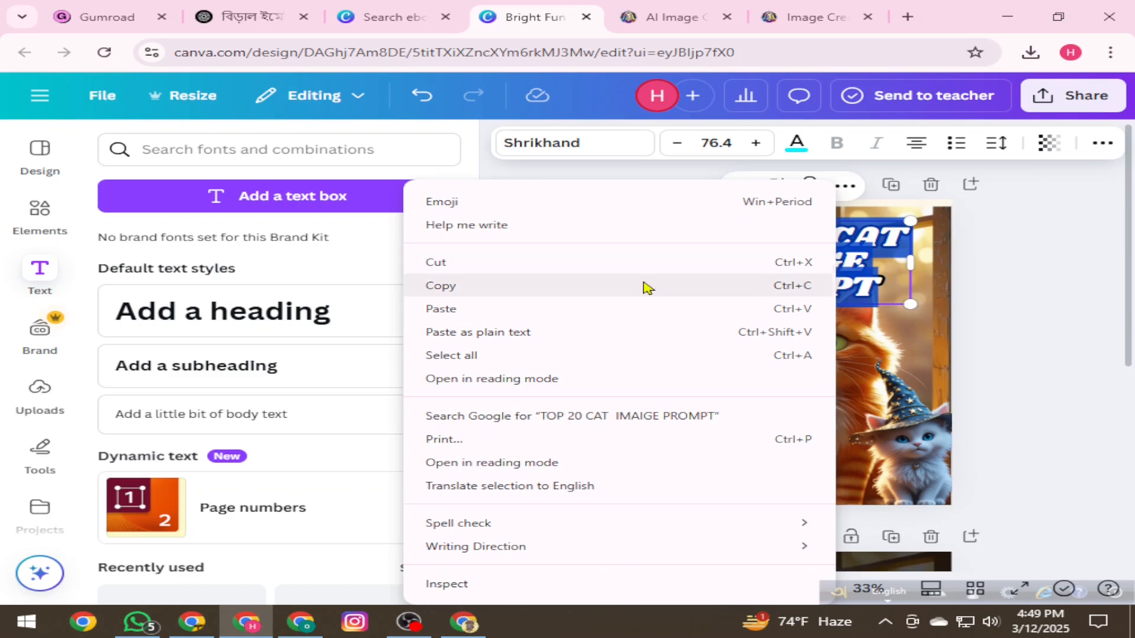
click(466, 283)
- Replace the placeholder heading on page 2 with the copied cover title
scroll(768, 336, down, 4)
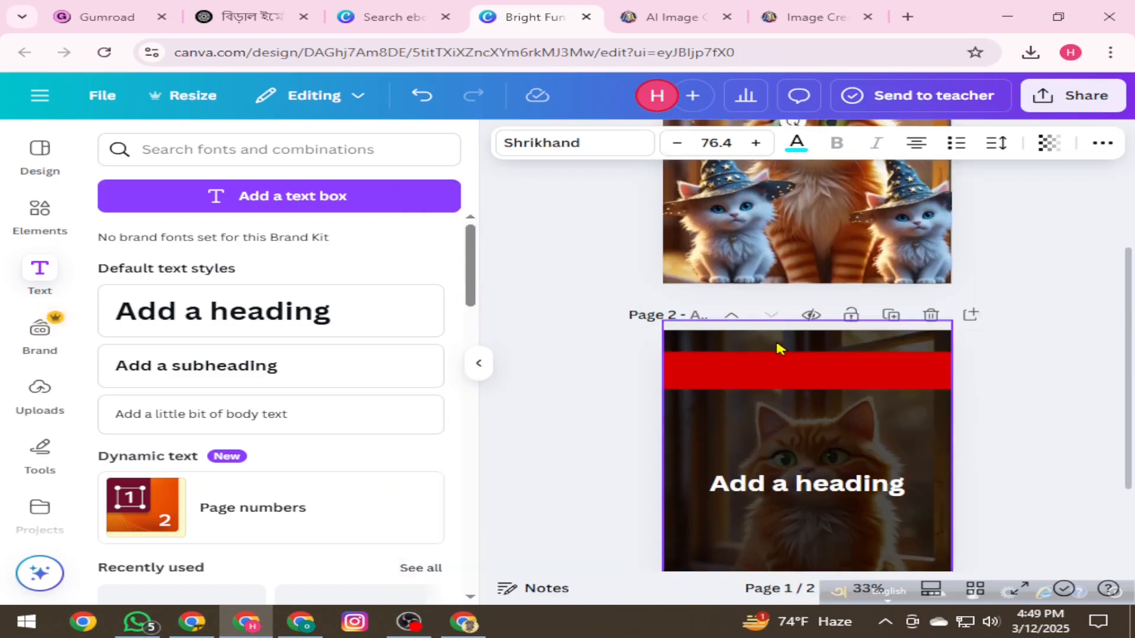
scroll(865, 438, down, 2)
click(831, 358)
click(830, 359)
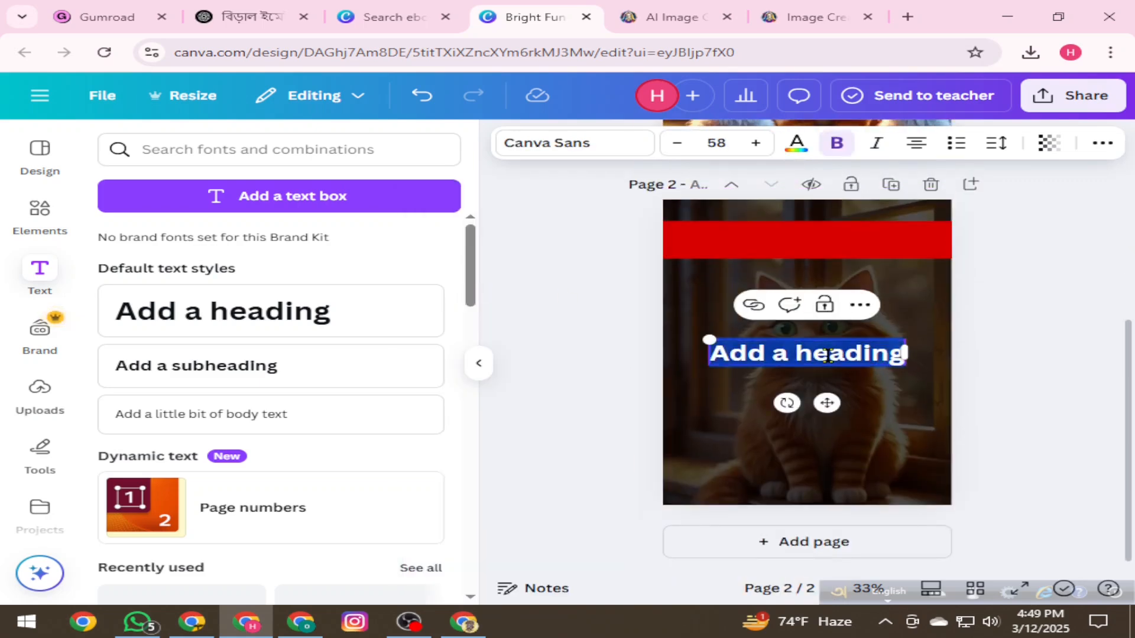
right_click(831, 362)
click(499, 310)
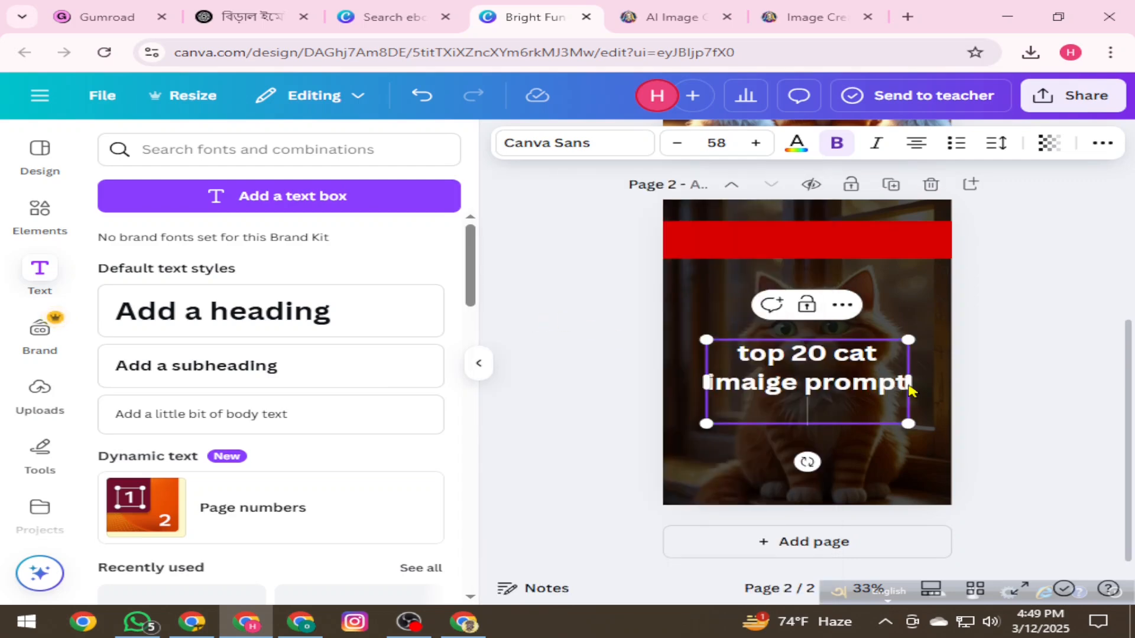
- Fit page 2's title on a single line at font size 32.2 and place it at the left end of the red band
drag(908, 422, 931, 366)
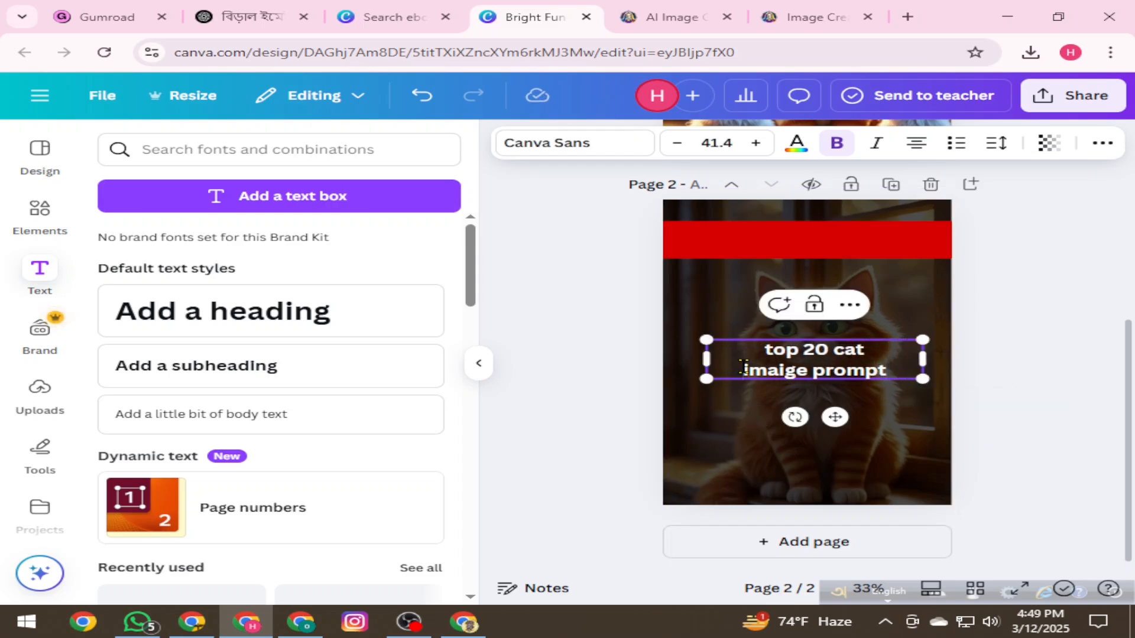
key(BackSpace)
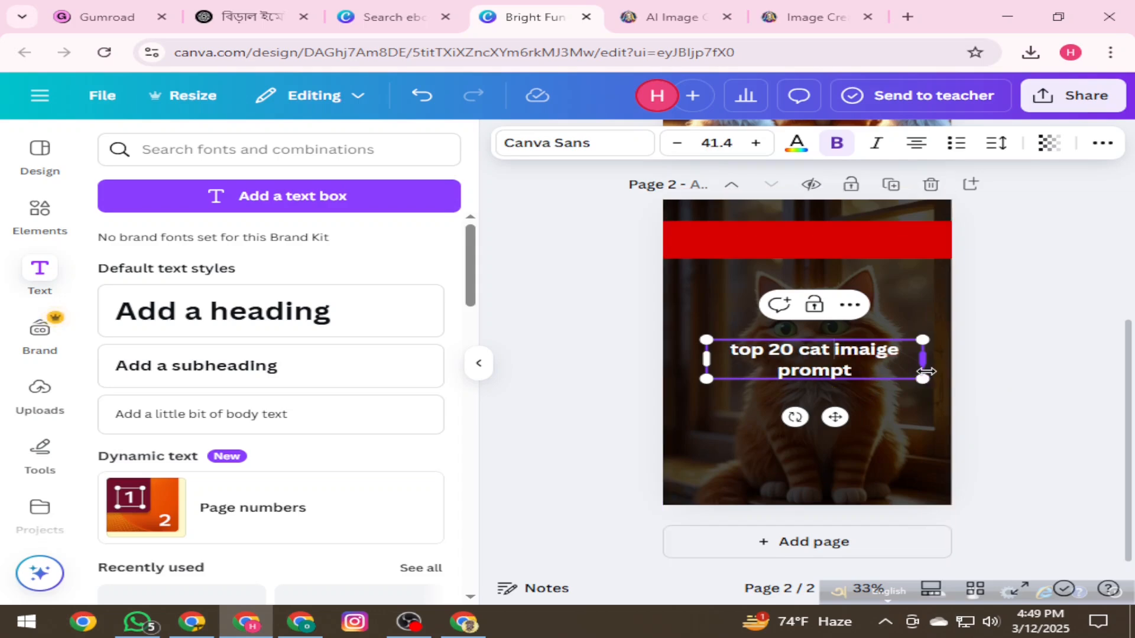
drag(923, 378, 916, 357)
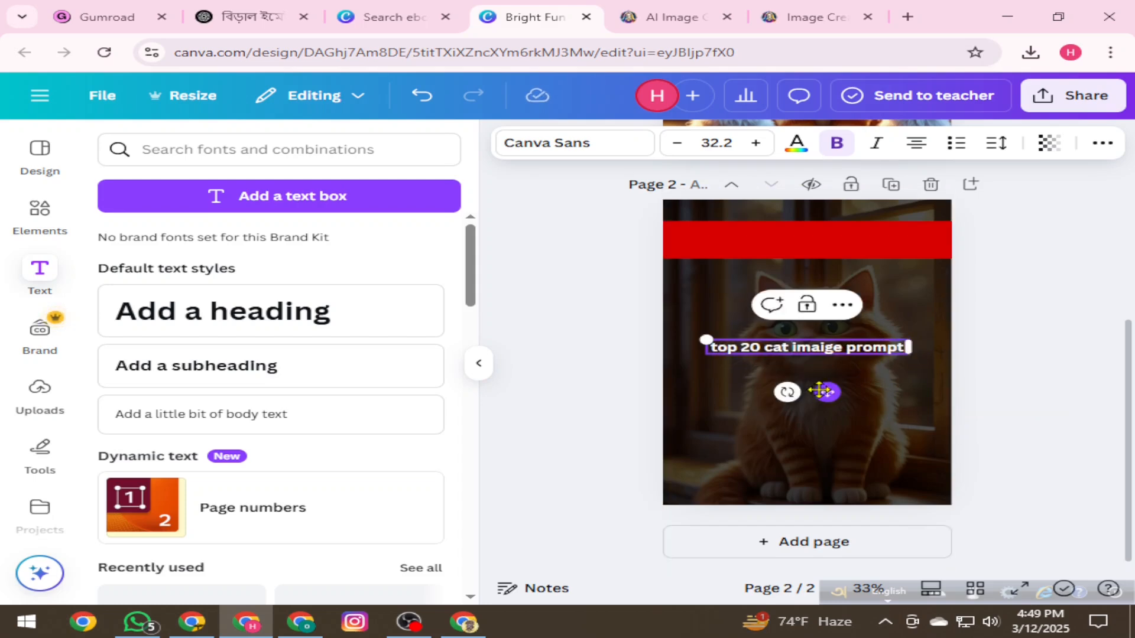
drag(822, 391, 779, 282)
click(1031, 323)
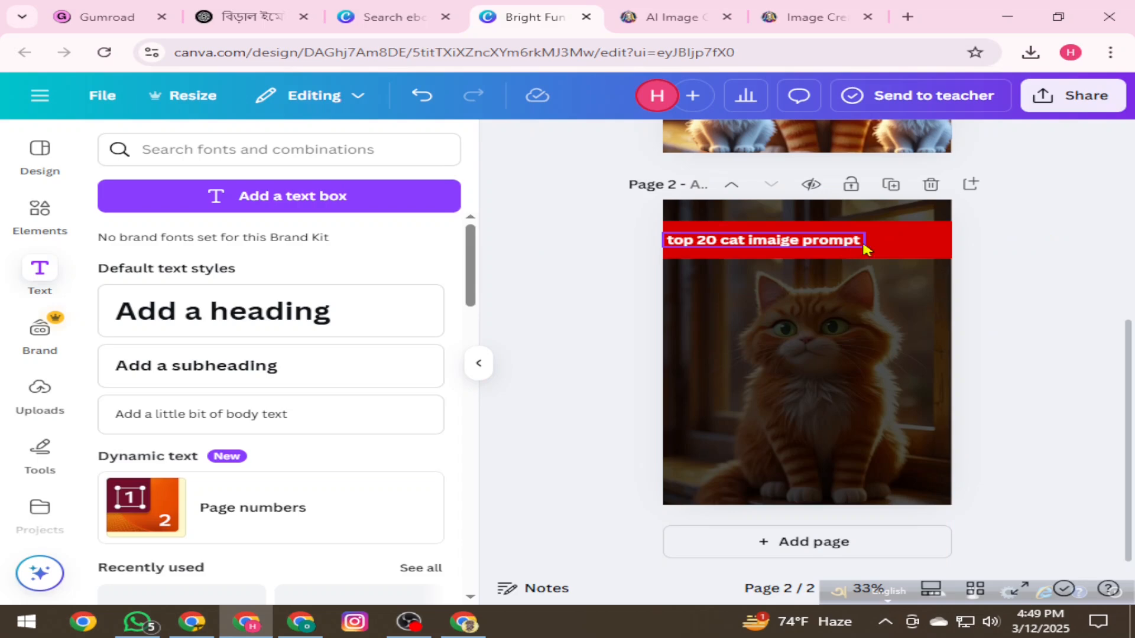
- Move the red band on page 2 slightly down so that it sits lower than the title
click(885, 246)
drag(885, 245, 890, 264)
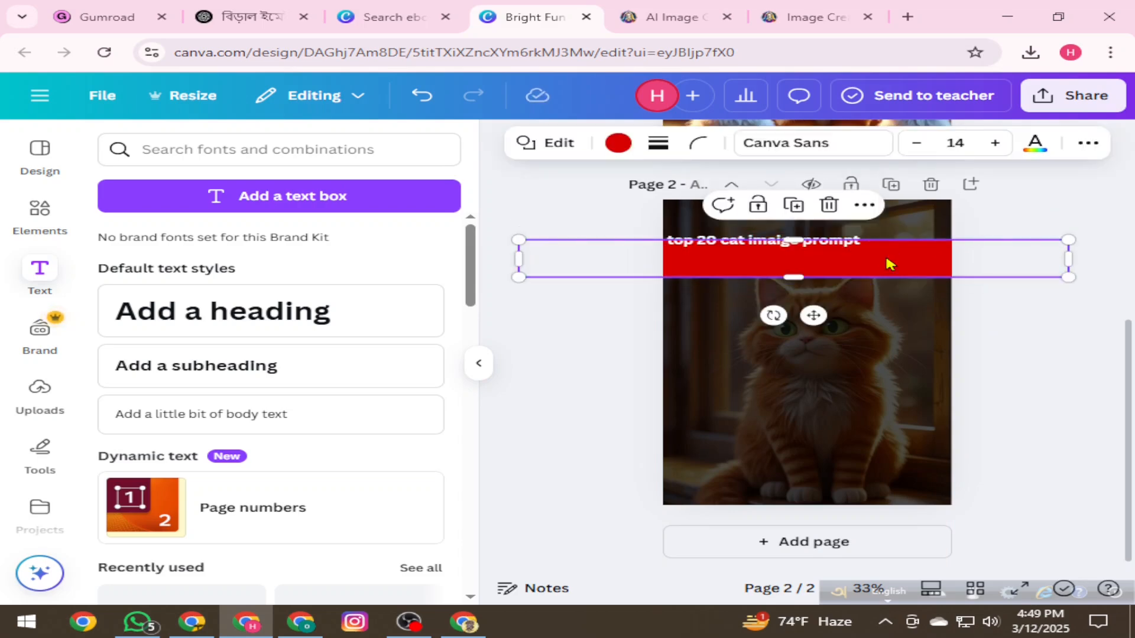
click(864, 205)
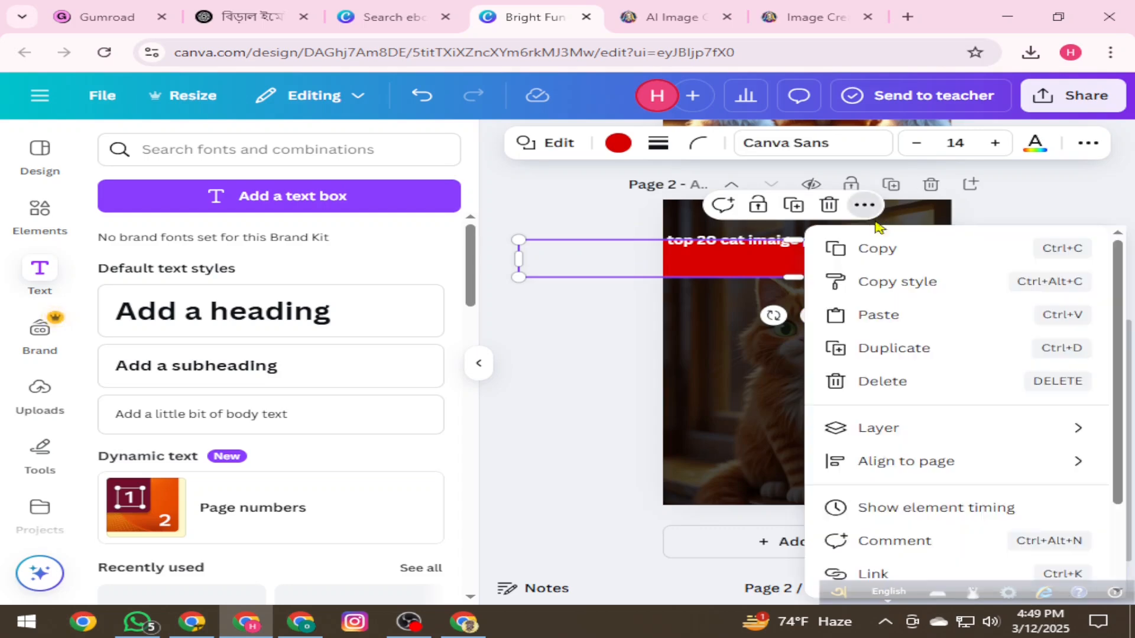
click(678, 235)
click(737, 329)
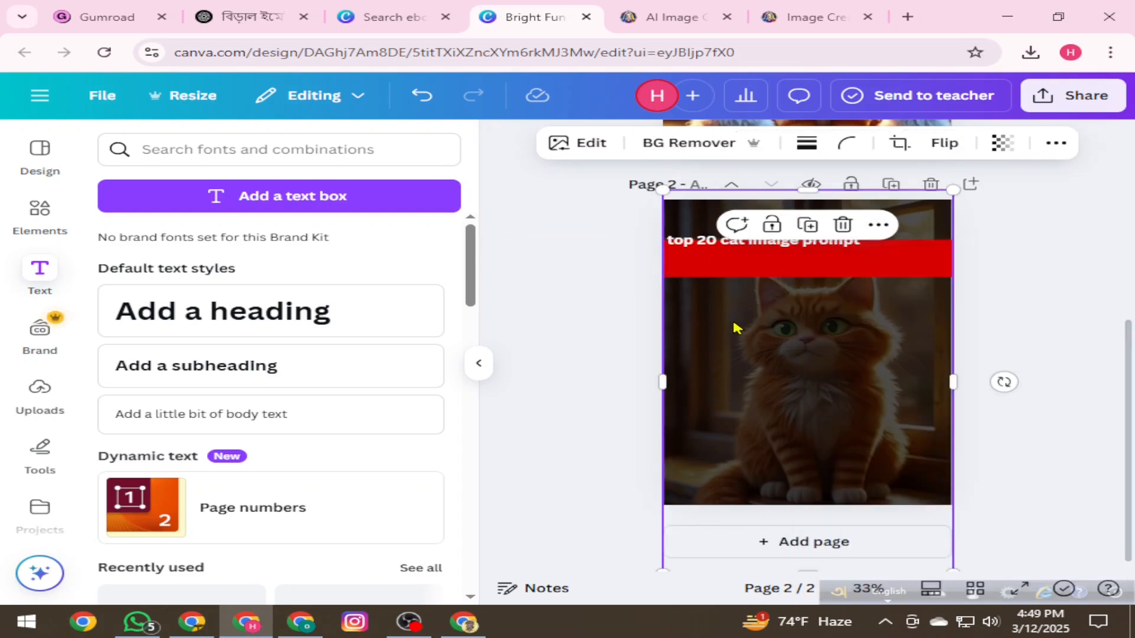
click(1038, 324)
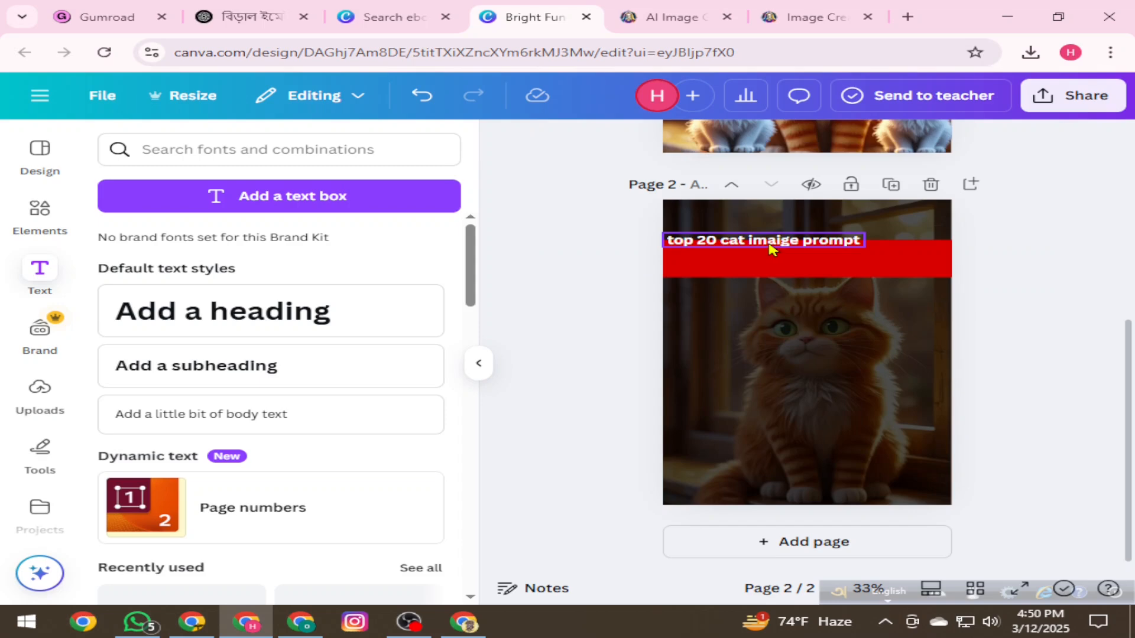
- Move the title above the red band, enlarge it to font size 42, and centre it across page 2
click(772, 248)
drag(795, 285, 801, 265)
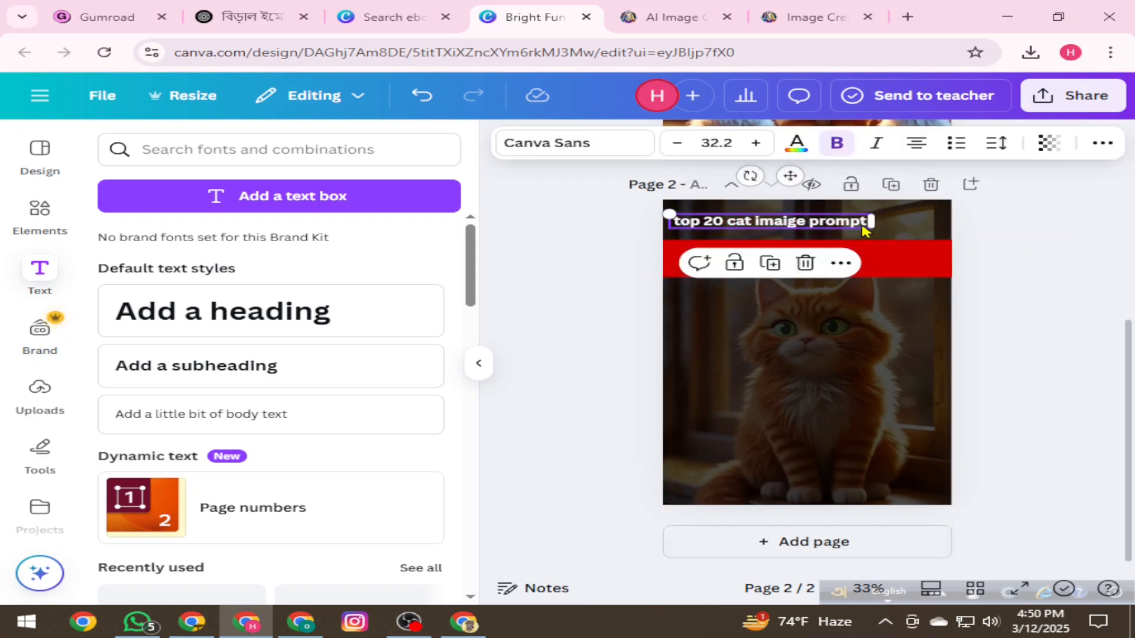
drag(666, 214, 608, 209)
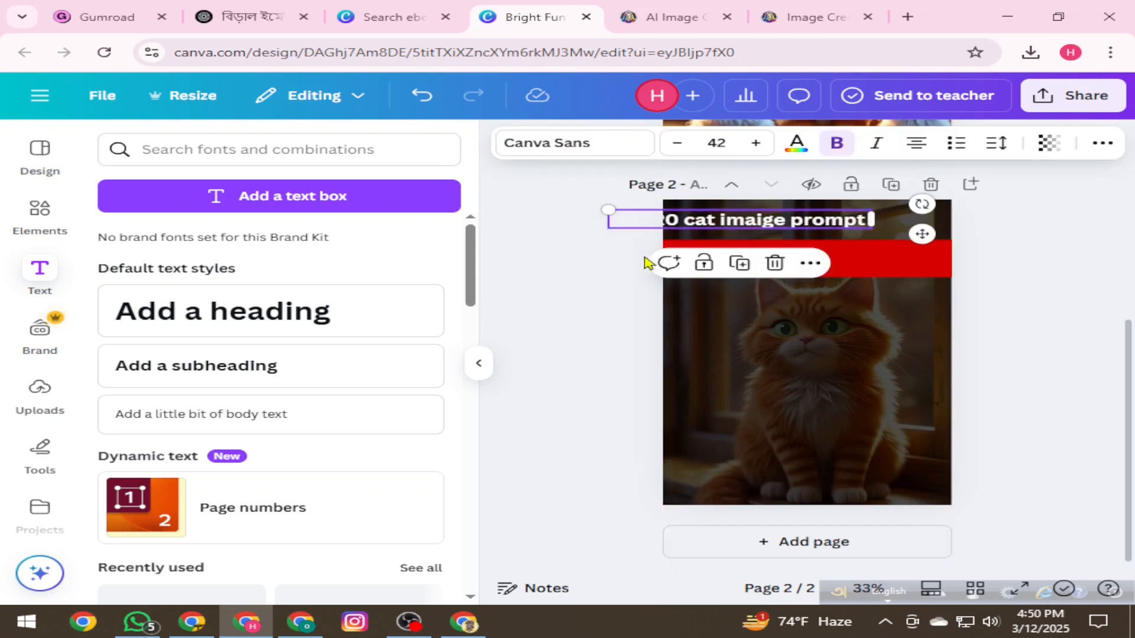
drag(921, 233, 991, 233)
click(1086, 289)
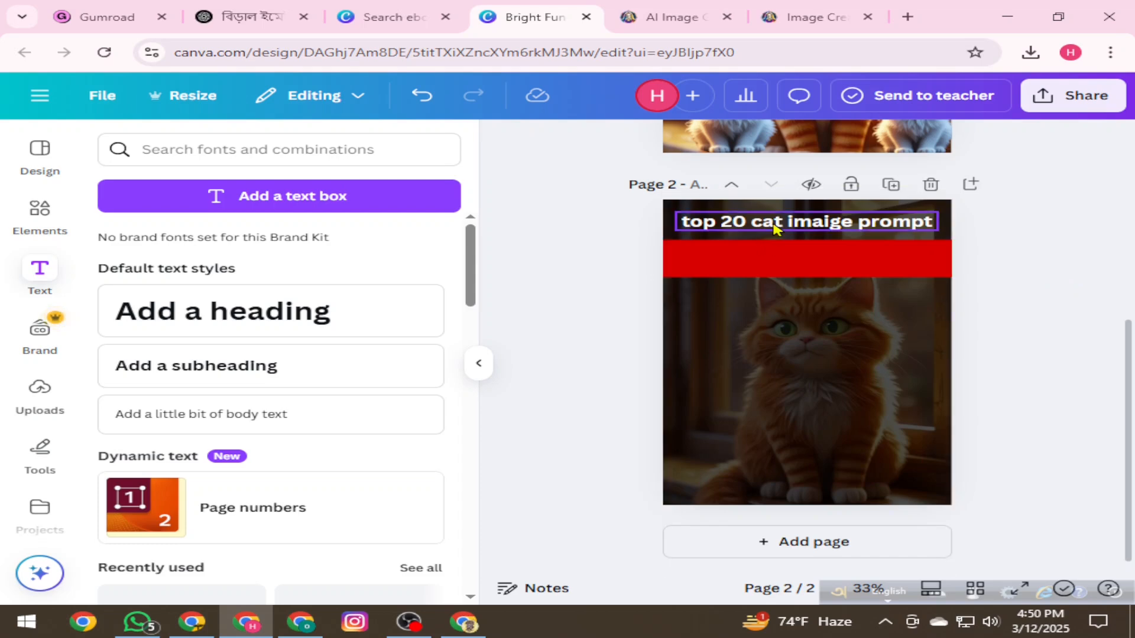
- Move the red band on page 2 up so that it sits behind the title
click(815, 234)
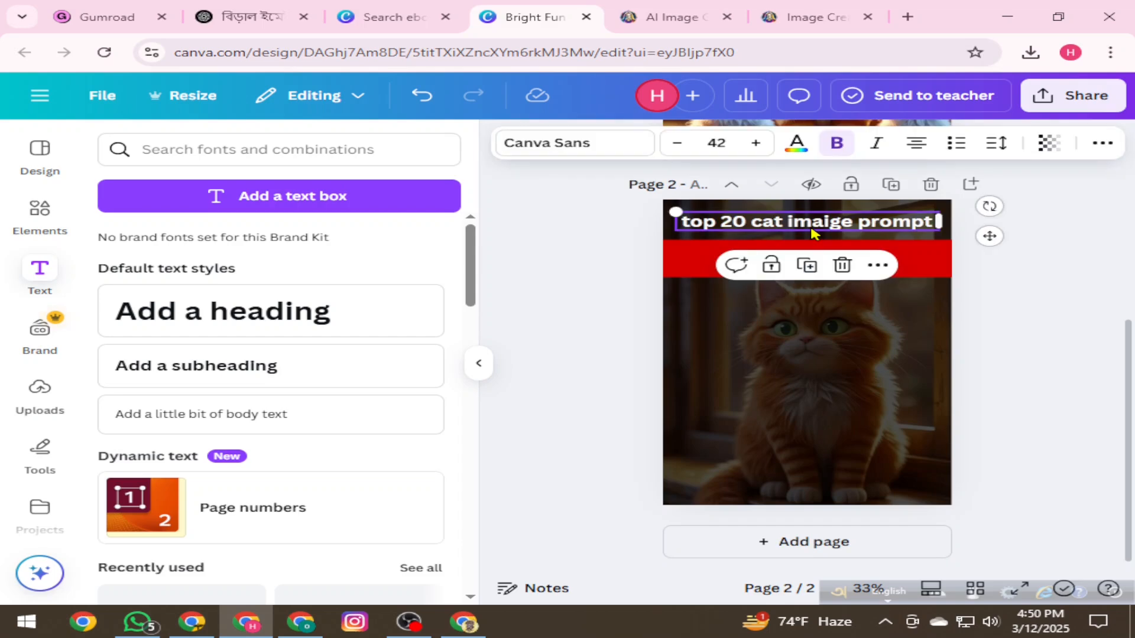
click(916, 264)
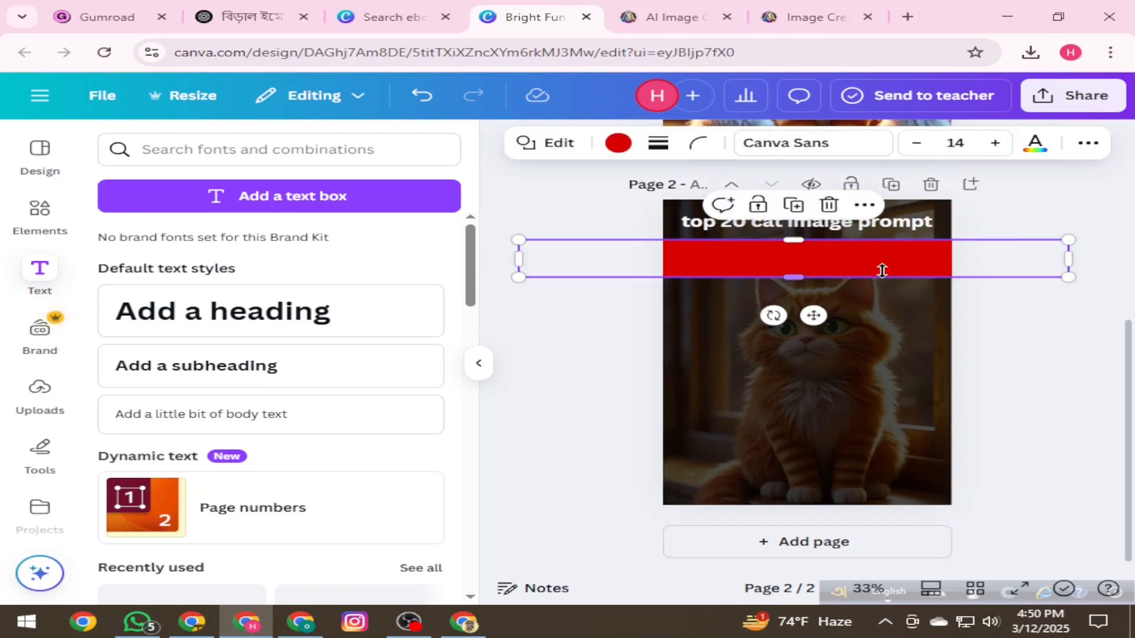
click(631, 314)
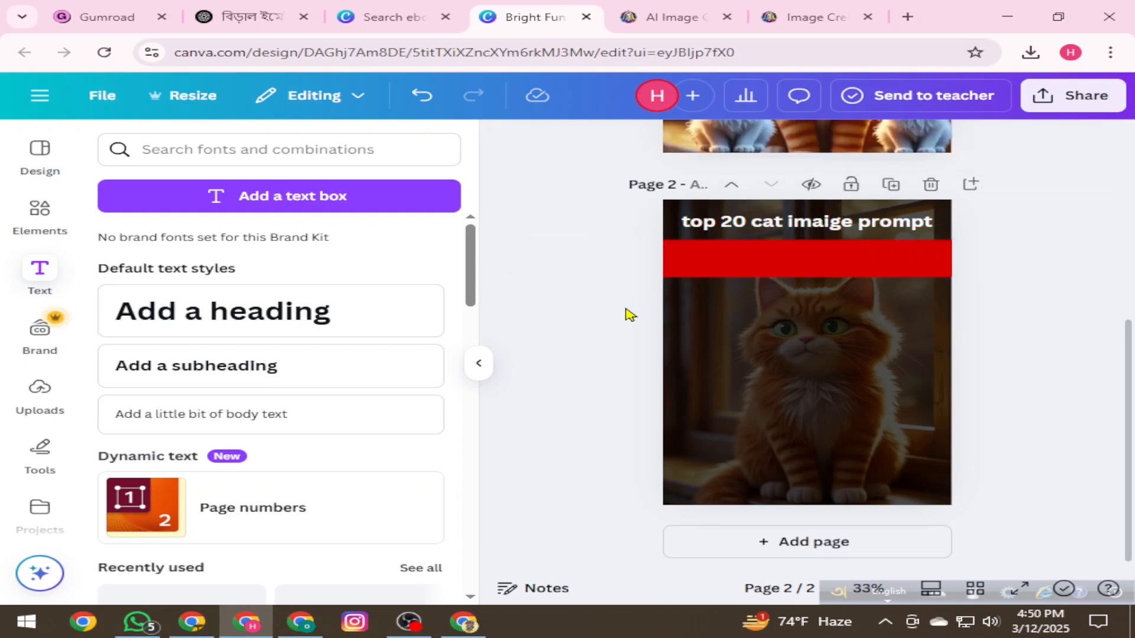
click(785, 265)
drag(786, 264, 785, 223)
click(1000, 294)
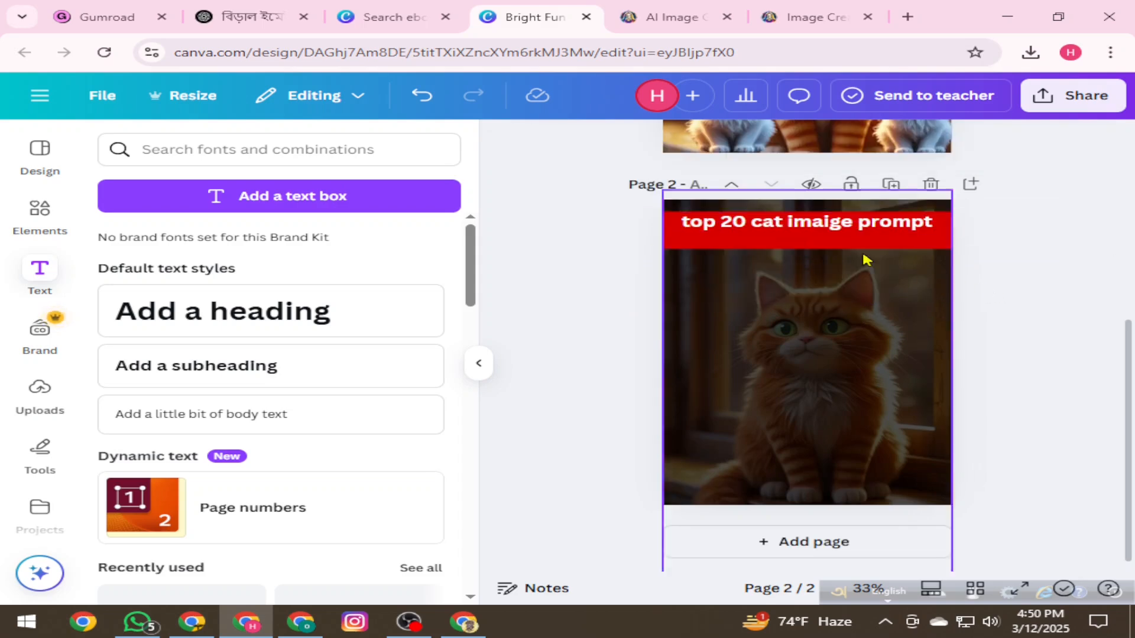
- Shift page 2's title slightly down and left onto the red band, and trim the band's upper edge a little
click(851, 230)
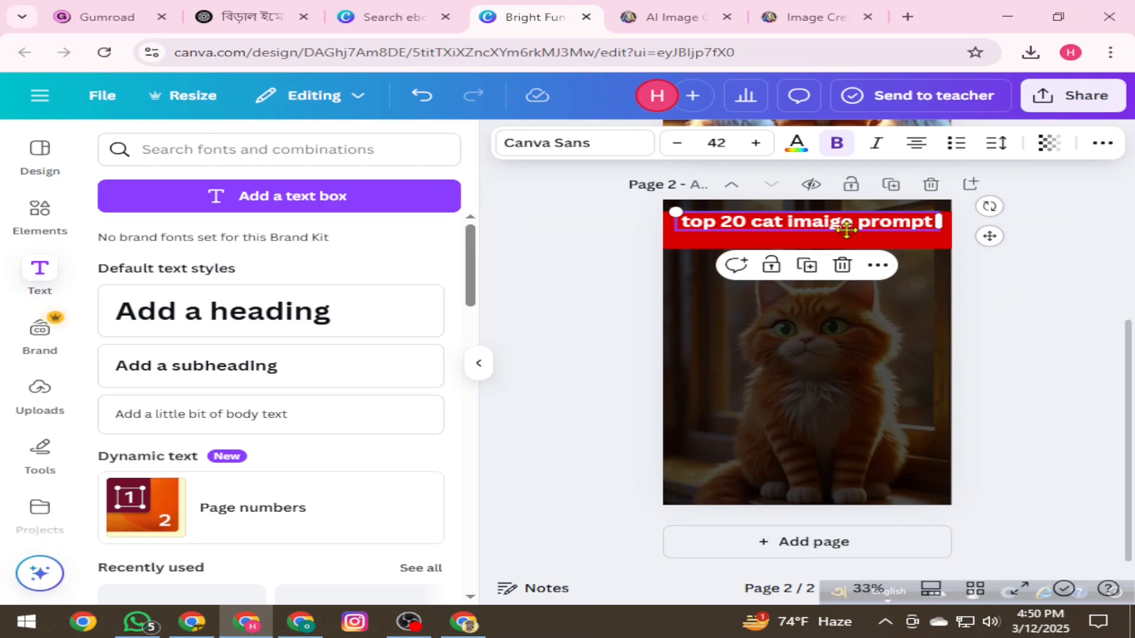
drag(846, 230, 835, 229)
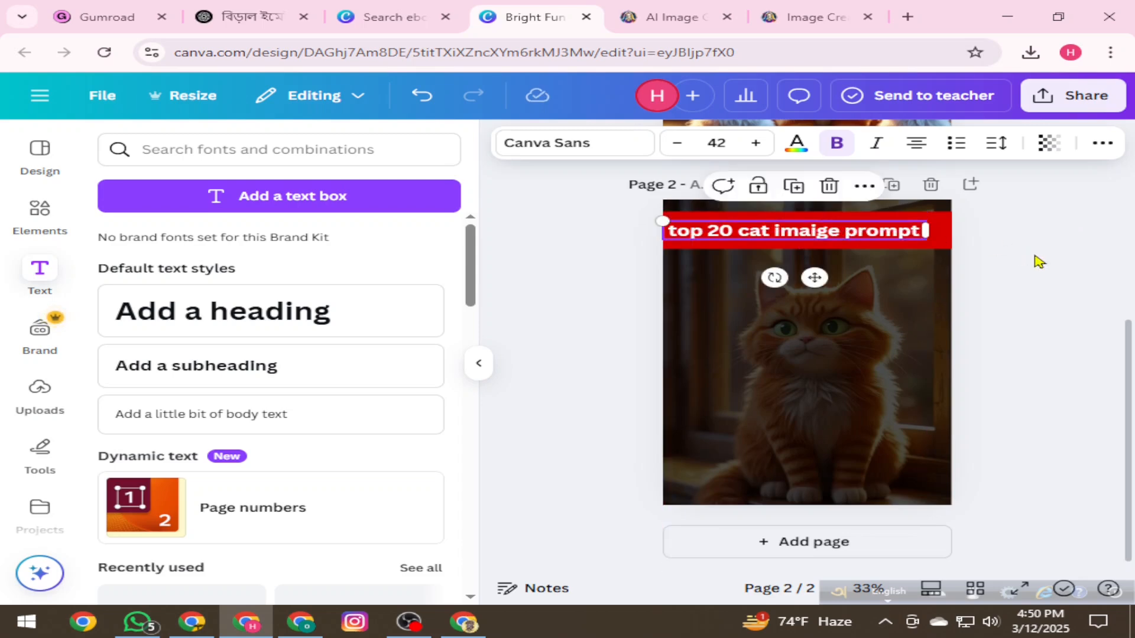
click(1034, 258)
click(865, 220)
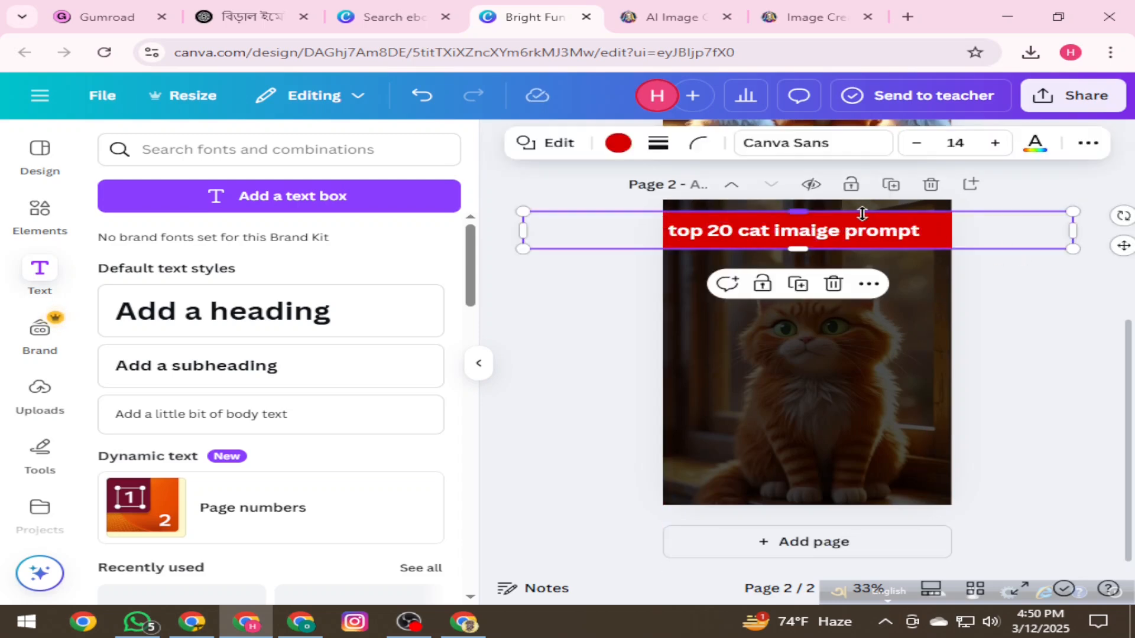
drag(808, 213, 808, 218)
click(1018, 304)
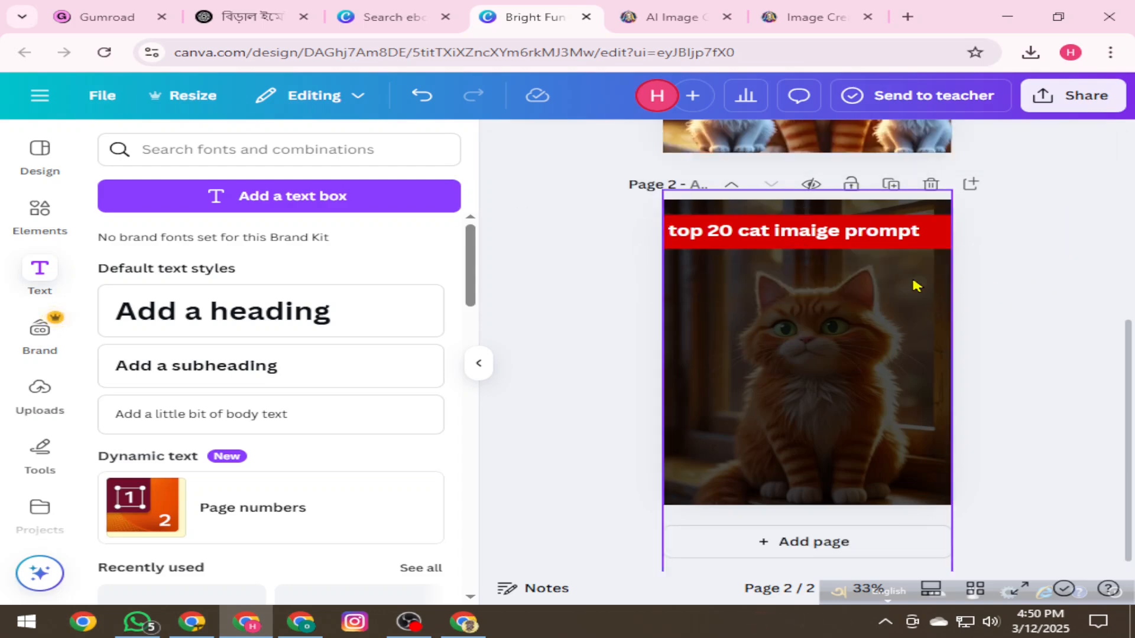
- Shrink page 2's title to font size 38.6 and align it with the page's left edge
click(876, 238)
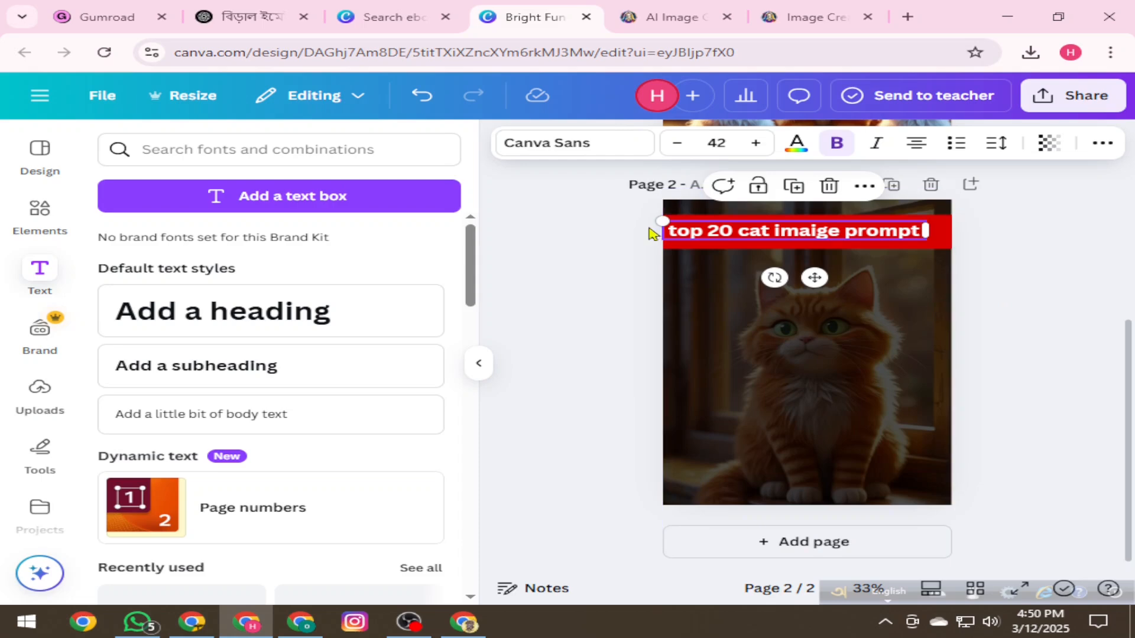
drag(661, 221, 683, 222)
drag(822, 275, 804, 272)
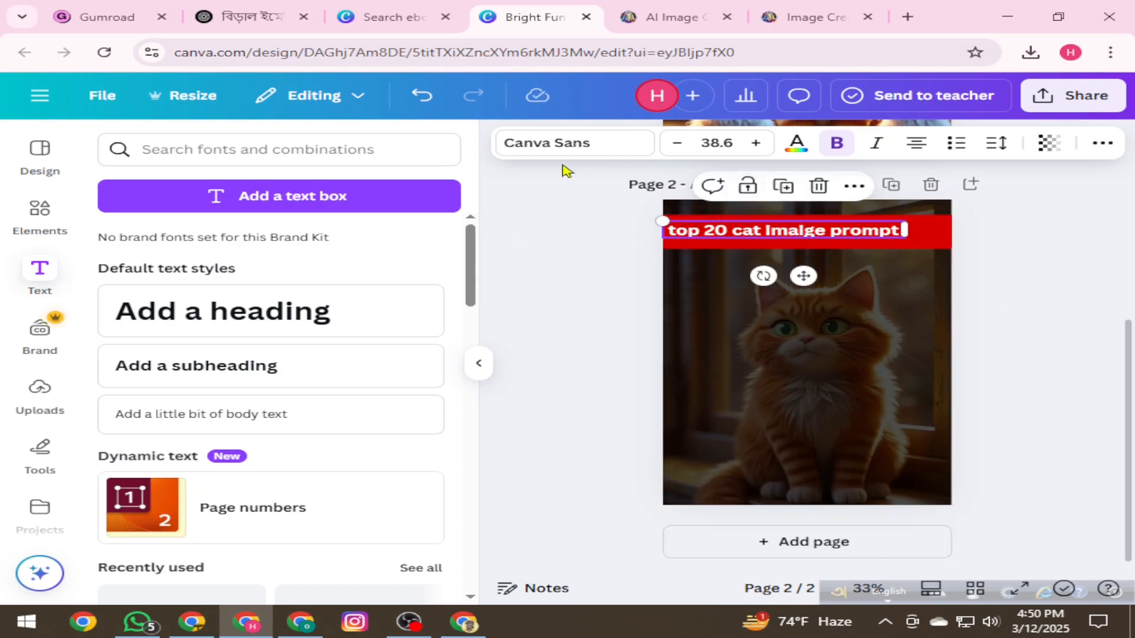
- Try the Shrikhand font on page 2's title and settle on Anton
click(557, 145)
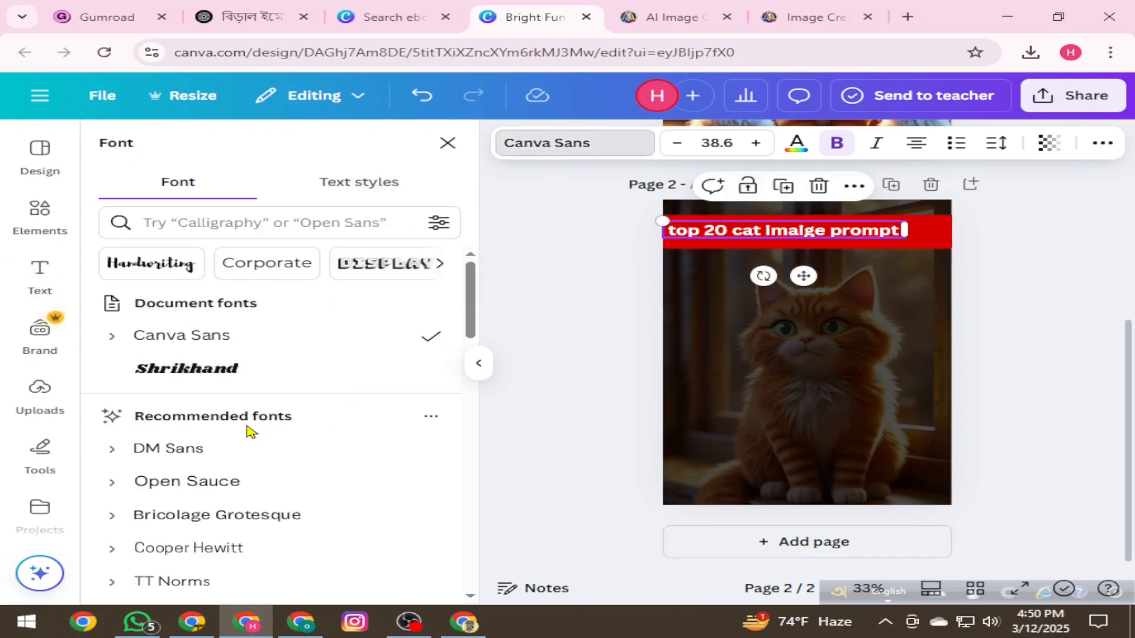
click(239, 373)
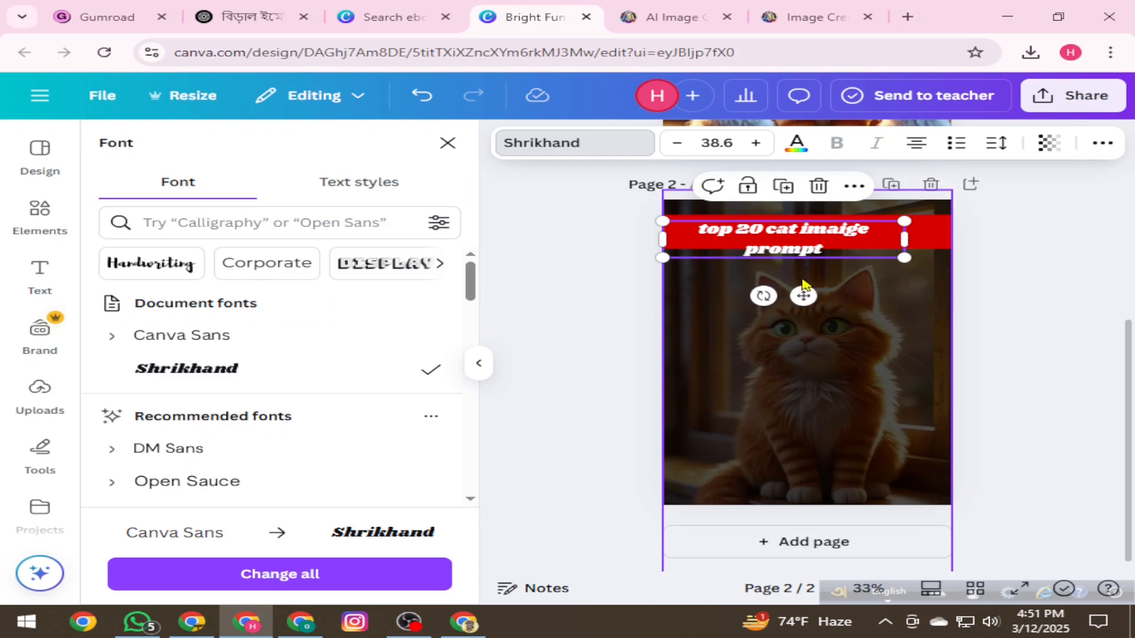
scroll(265, 438, down, 10)
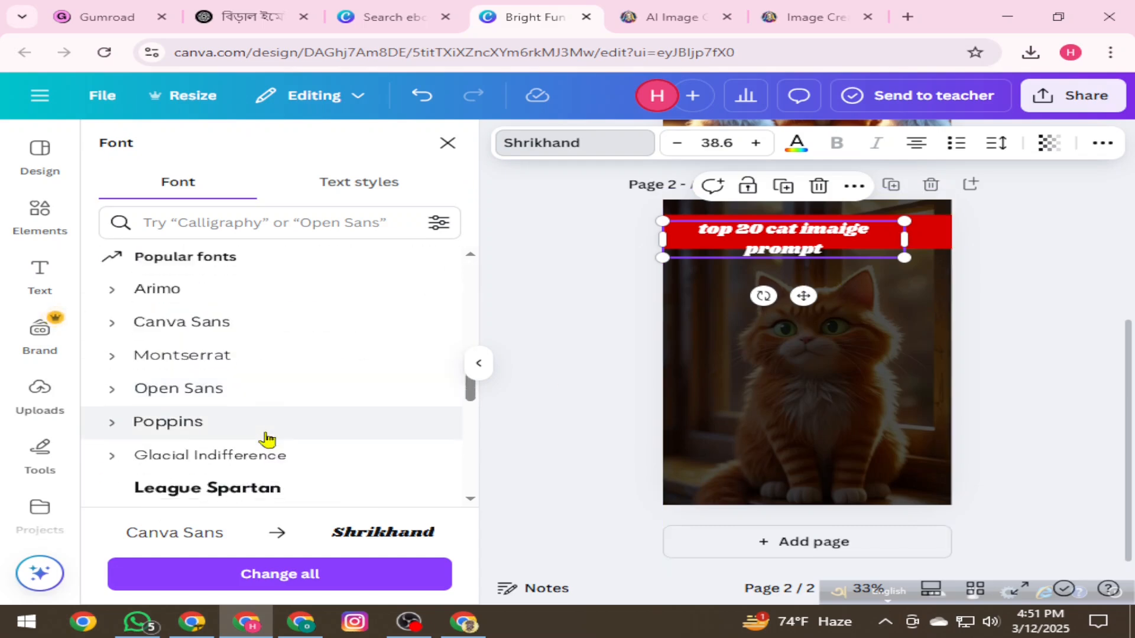
scroll(265, 438, up, 4)
scroll(269, 438, up, 4)
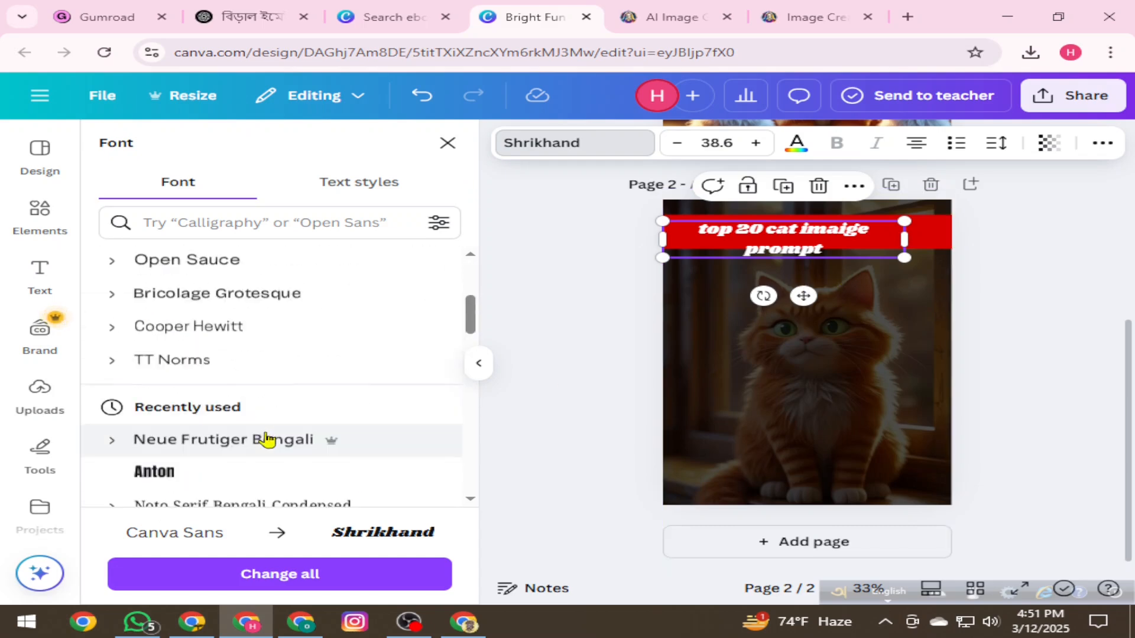
click(152, 473)
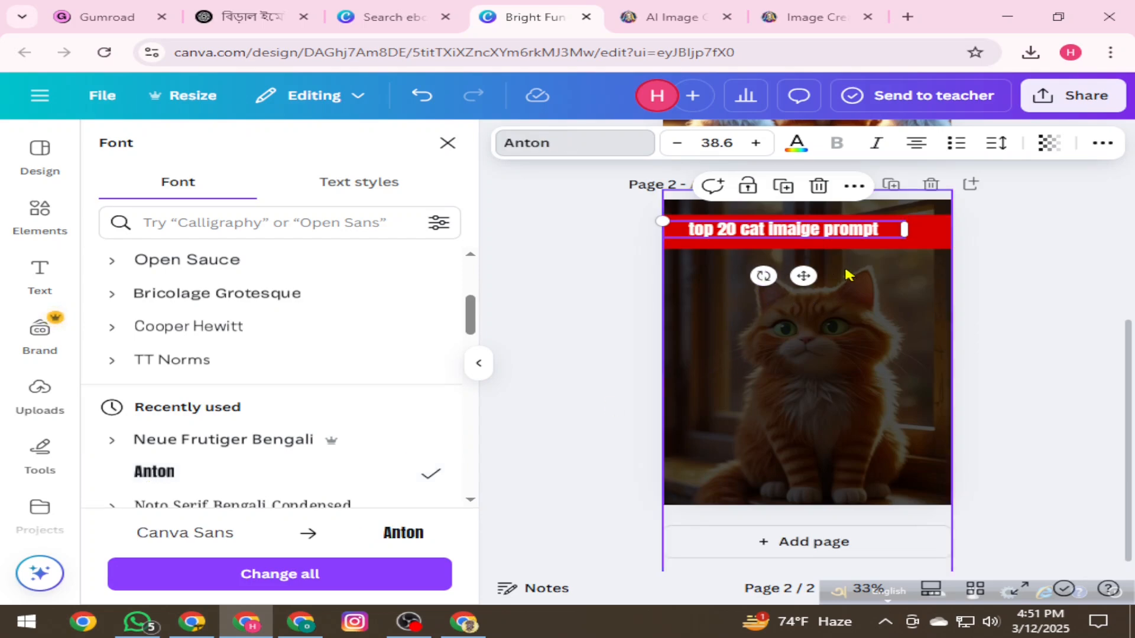
- Enlarge page 2's title leftward to font size 41
drag(661, 222, 648, 220)
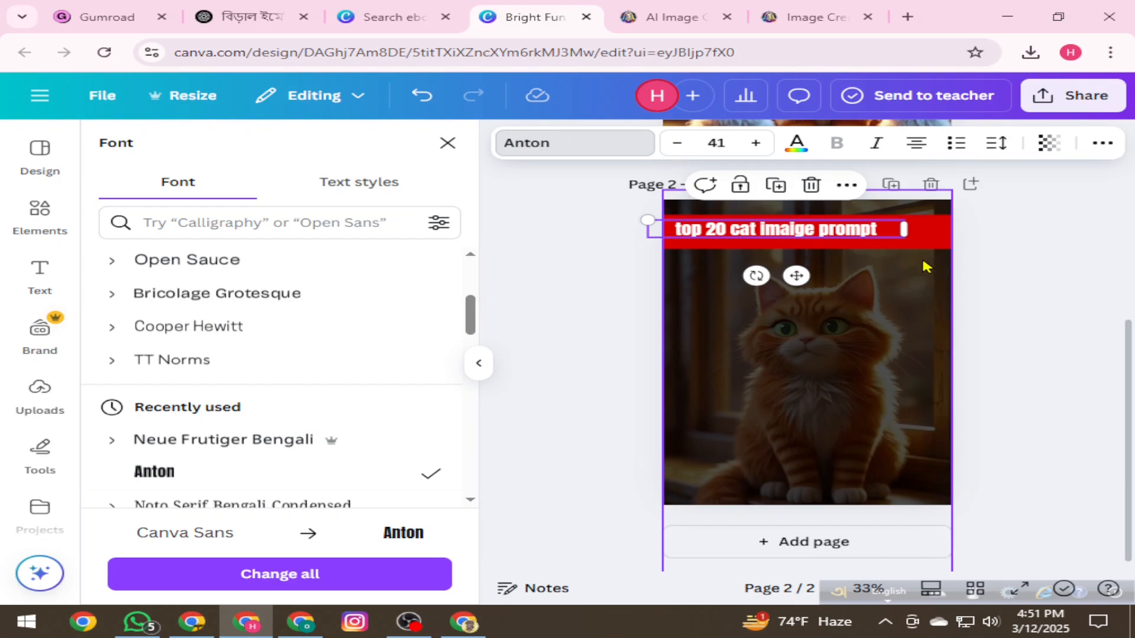
click(848, 287)
click(1087, 263)
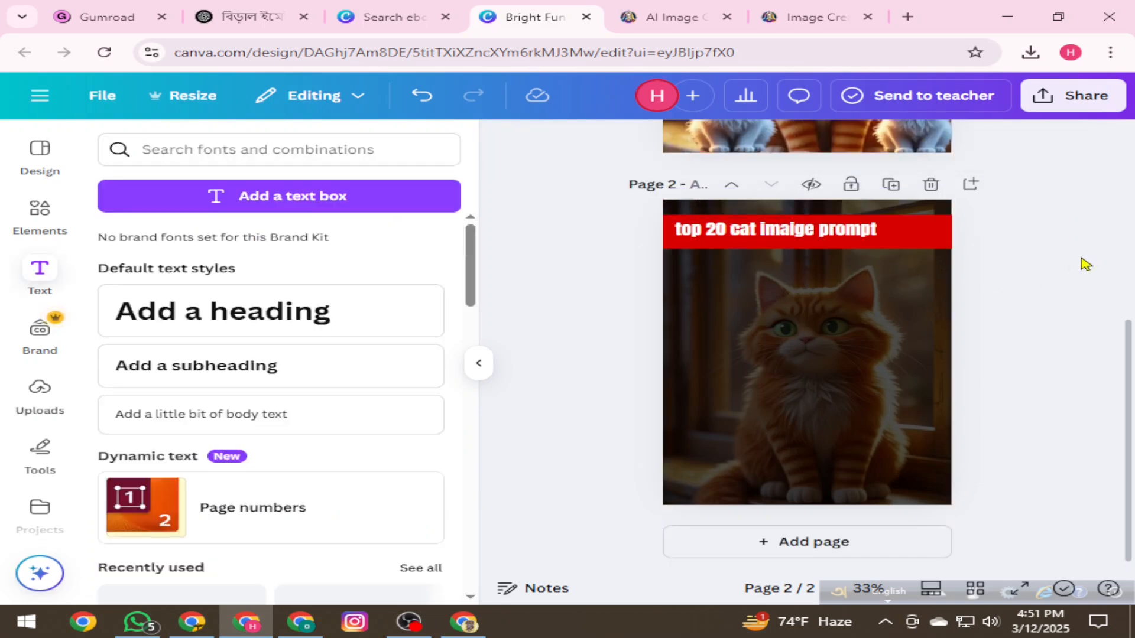
click(829, 235)
click(1029, 282)
- Add the recently used notched ribbon shape to page 2 and colour it green #2CA608
click(40, 212)
click(244, 290)
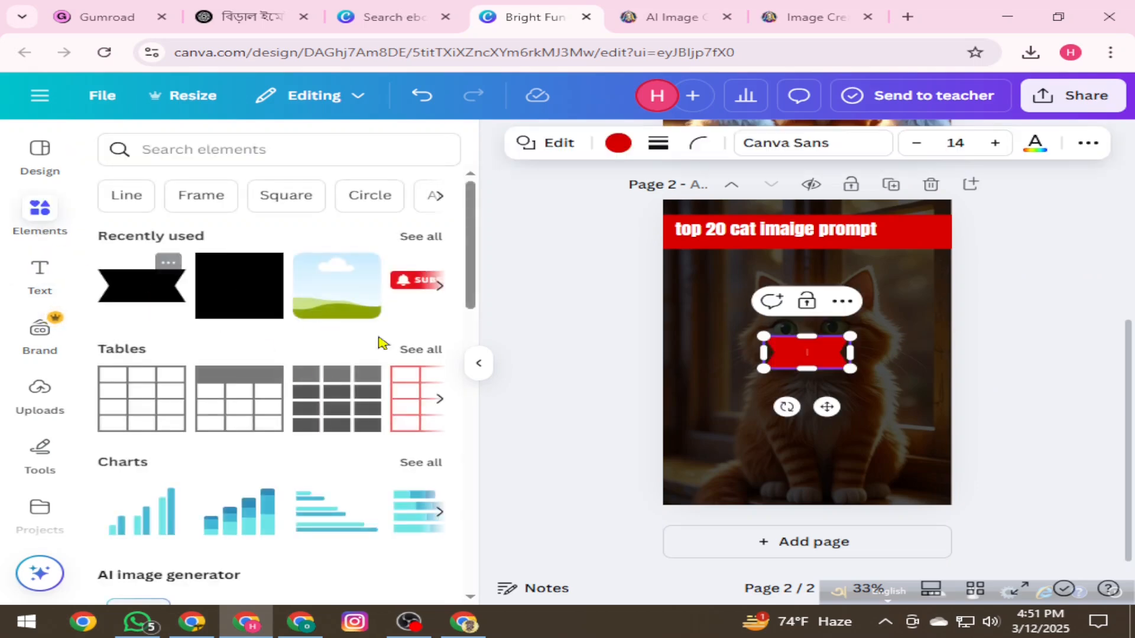
click(614, 146)
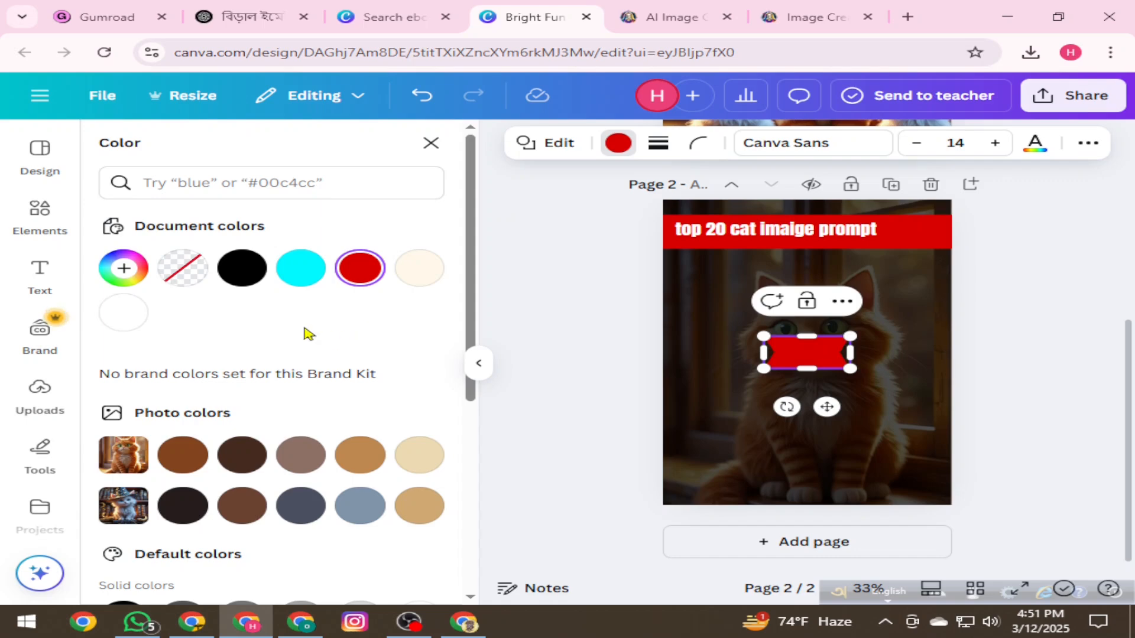
click(124, 268)
click(211, 452)
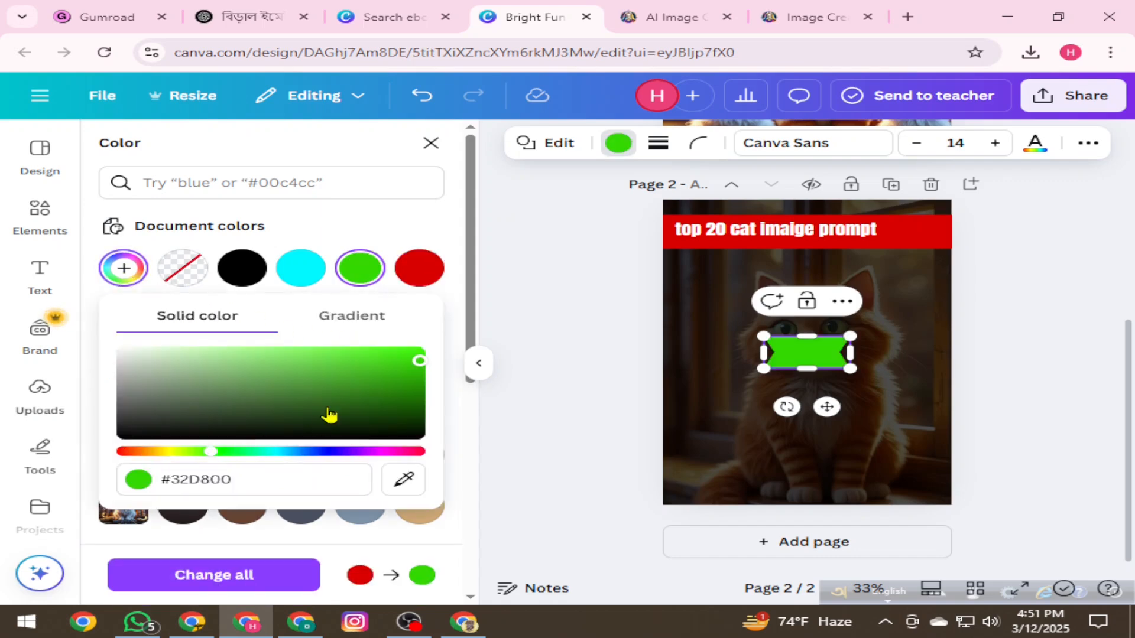
click(412, 386)
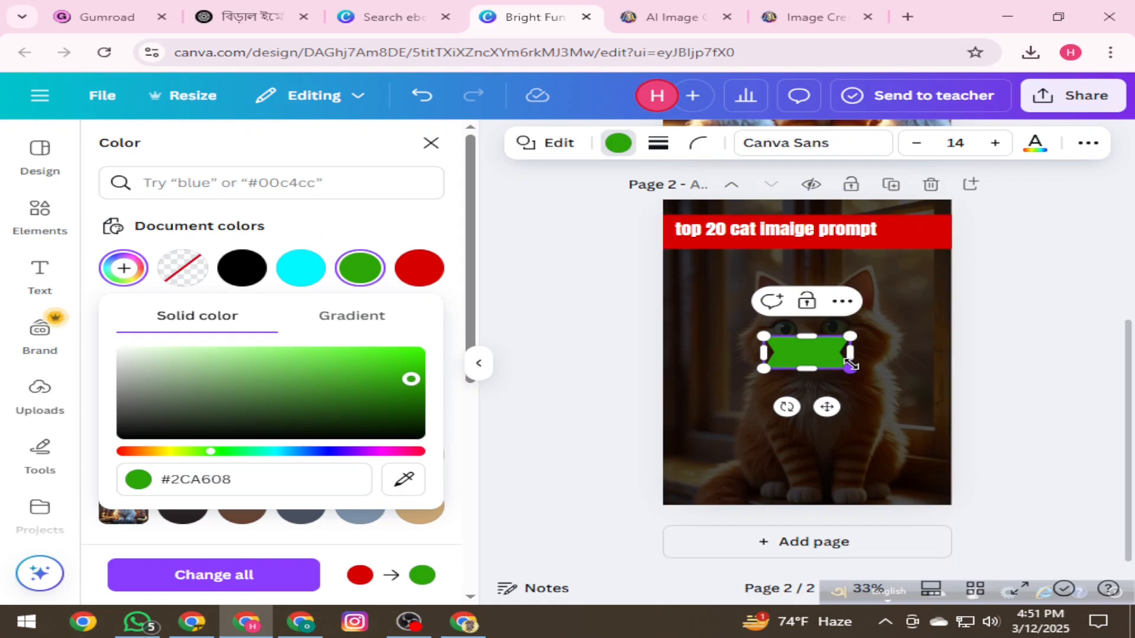
- Place the green ribbon over the right end of the red band and stretch its lower edge to match the band's height
drag(826, 407, 950, 290)
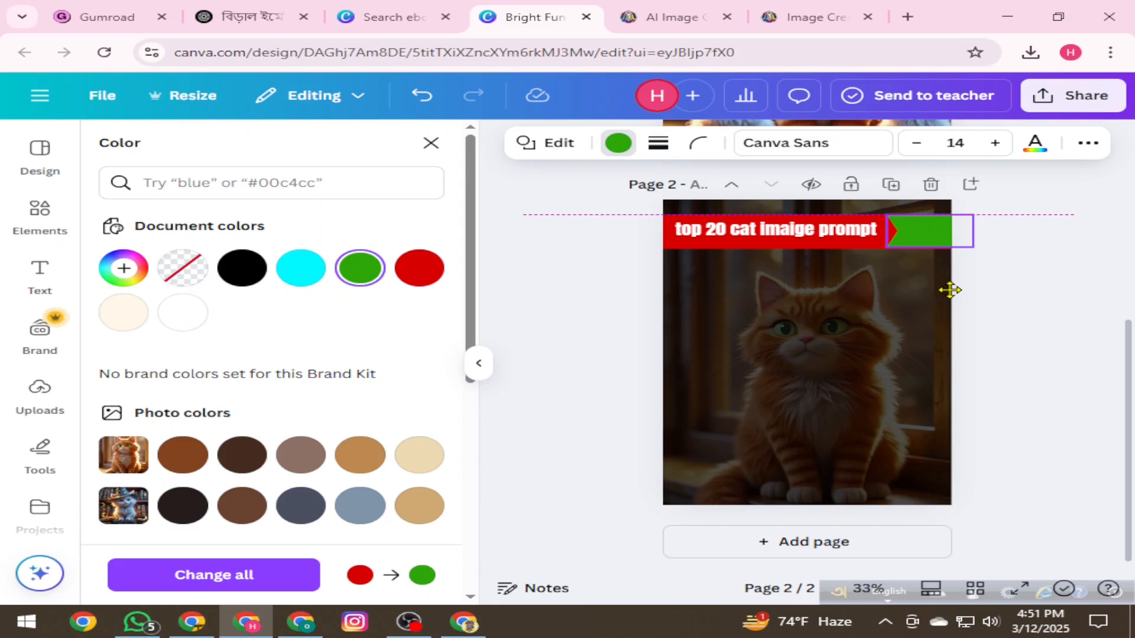
click(801, 349)
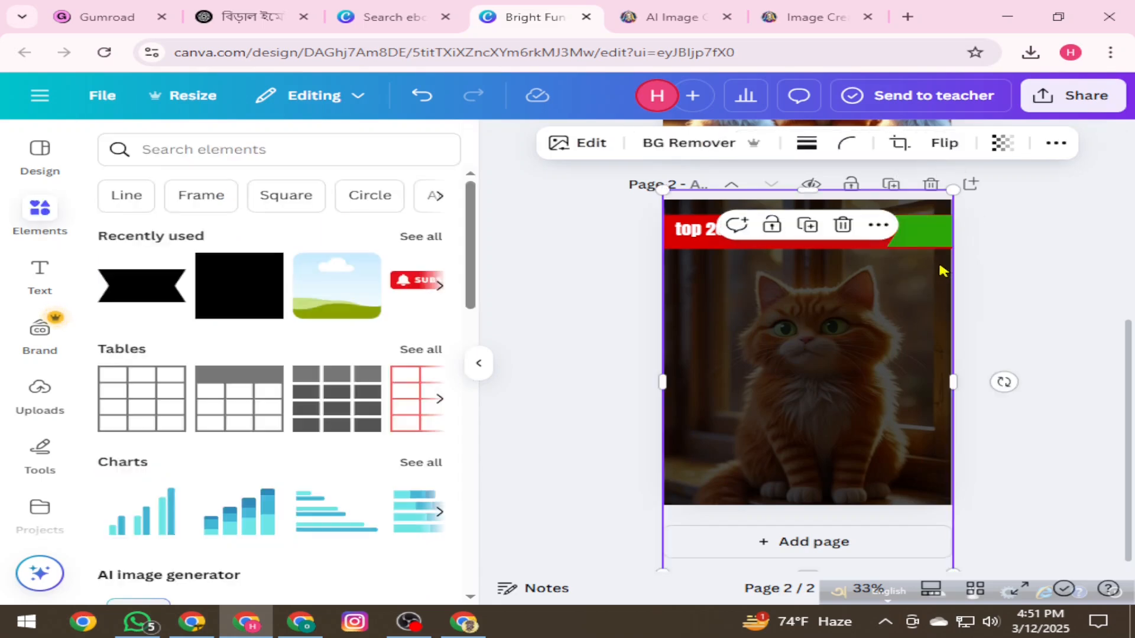
click(931, 245)
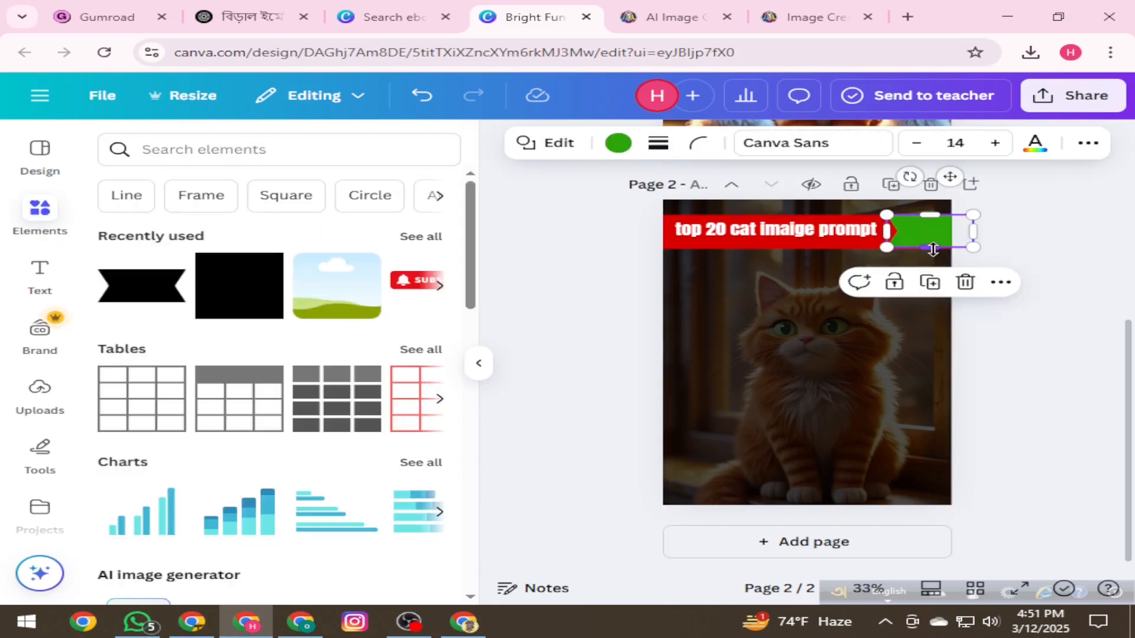
drag(934, 252, 935, 253)
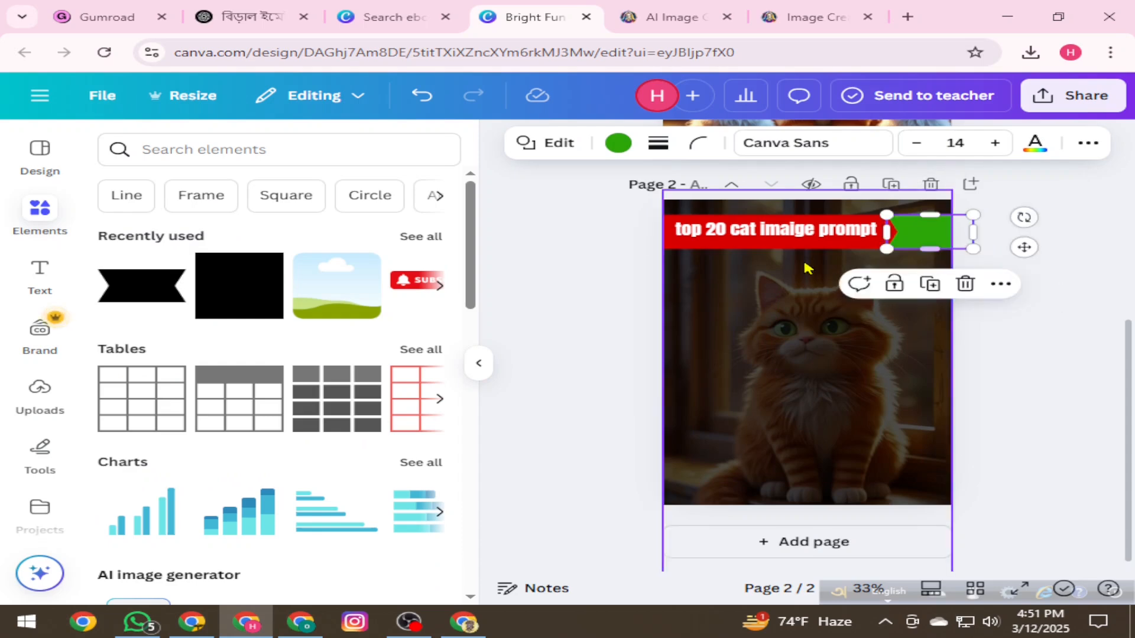
click(751, 381)
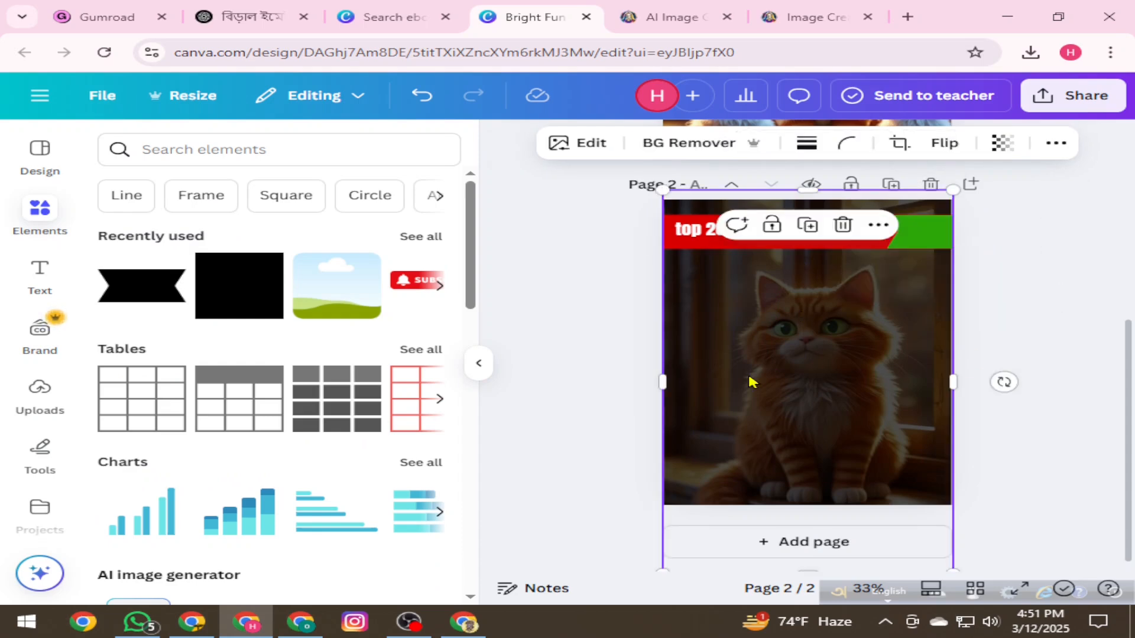
click(1094, 335)
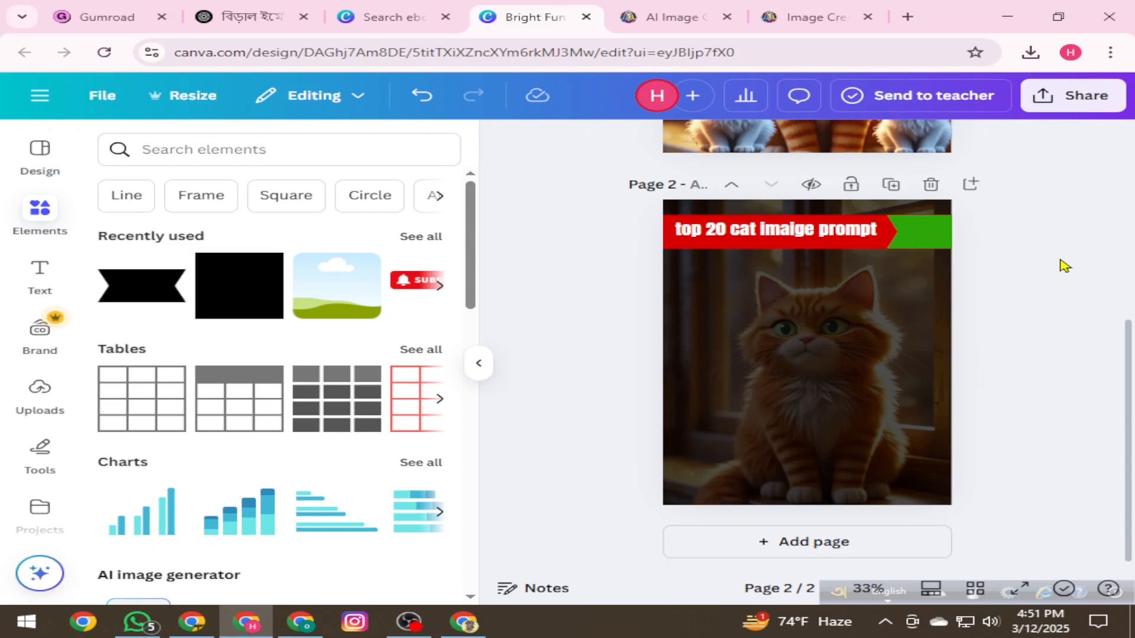
- Add a heading reading "01" to page 2 and place it on the green ribbon
click(36, 284)
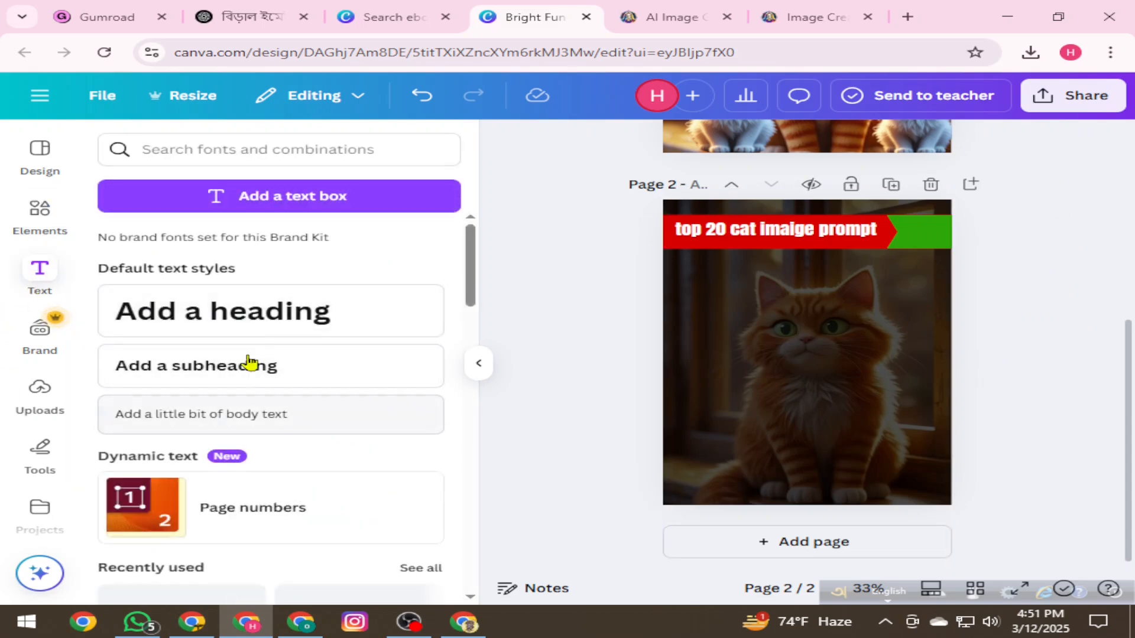
click(241, 321)
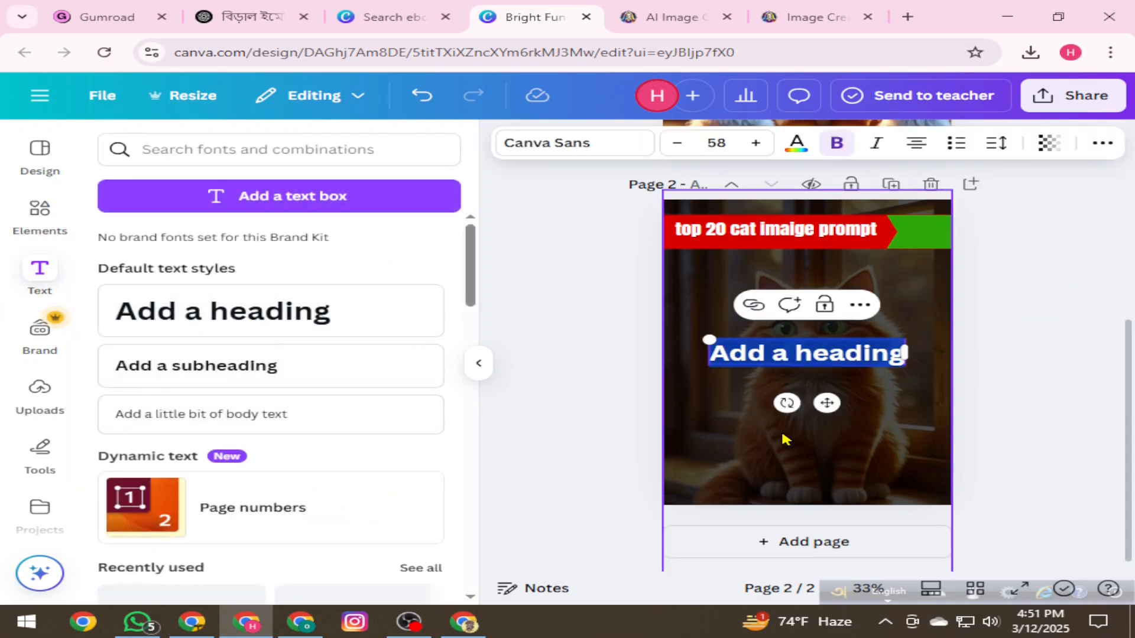
text(01)
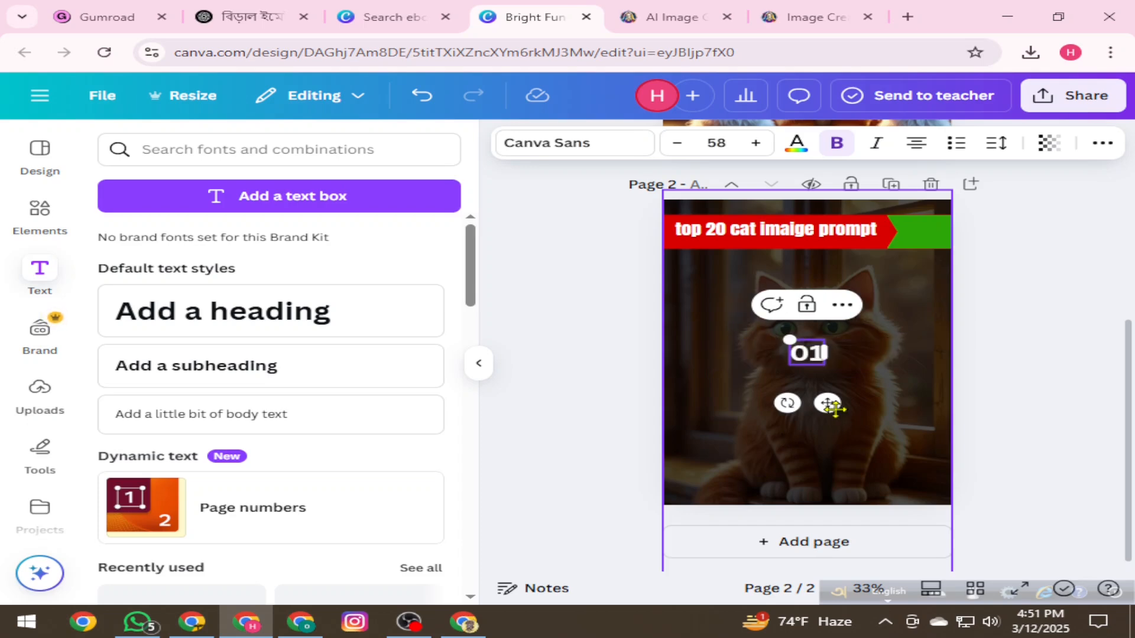
drag(827, 404, 942, 284)
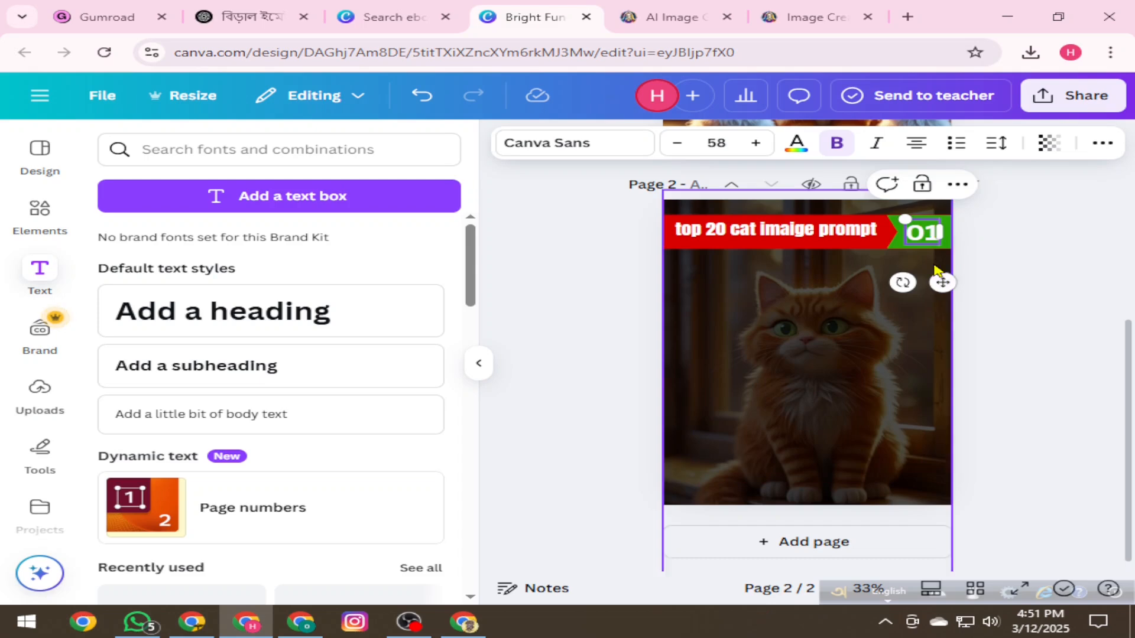
- Colour the "01" text on the green ribbon black
double_click(920, 234)
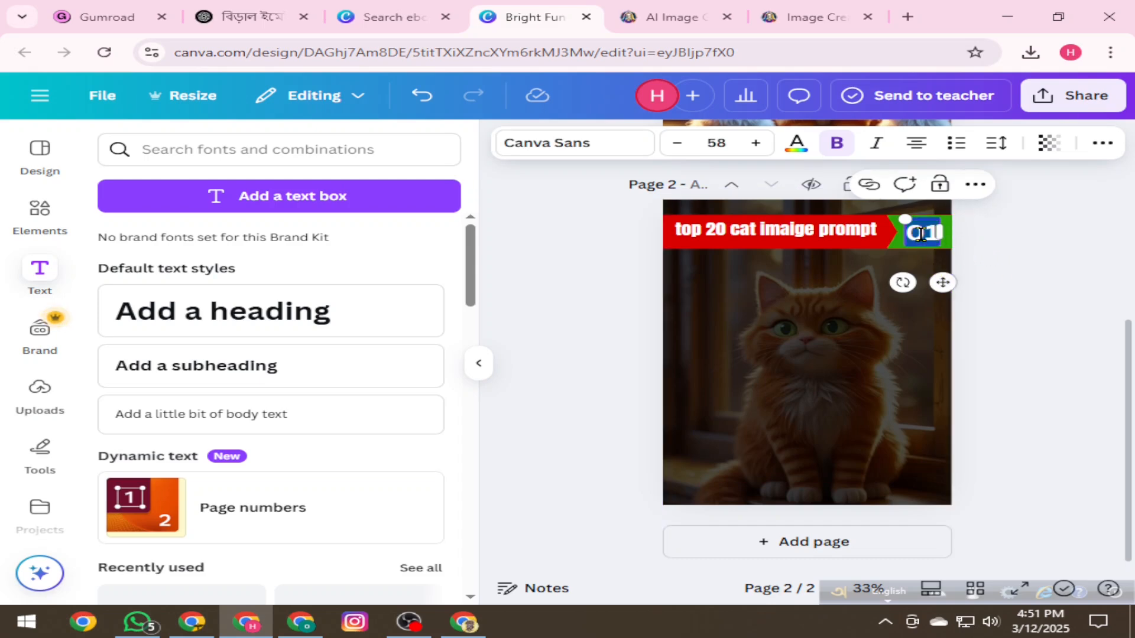
click(783, 155)
click(185, 274)
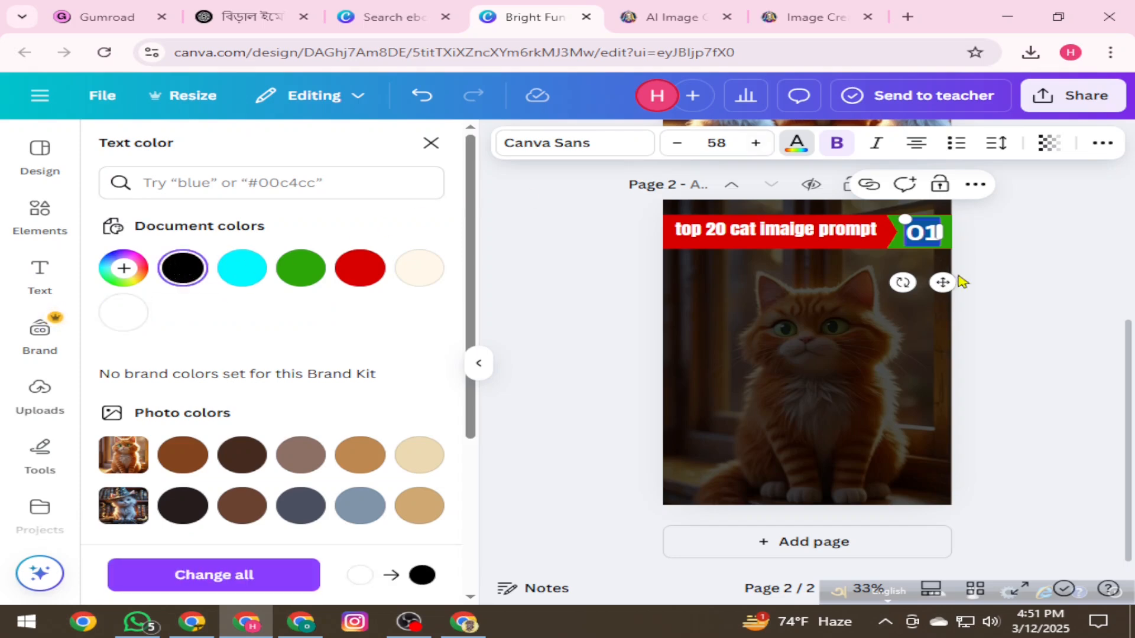
click(1074, 299)
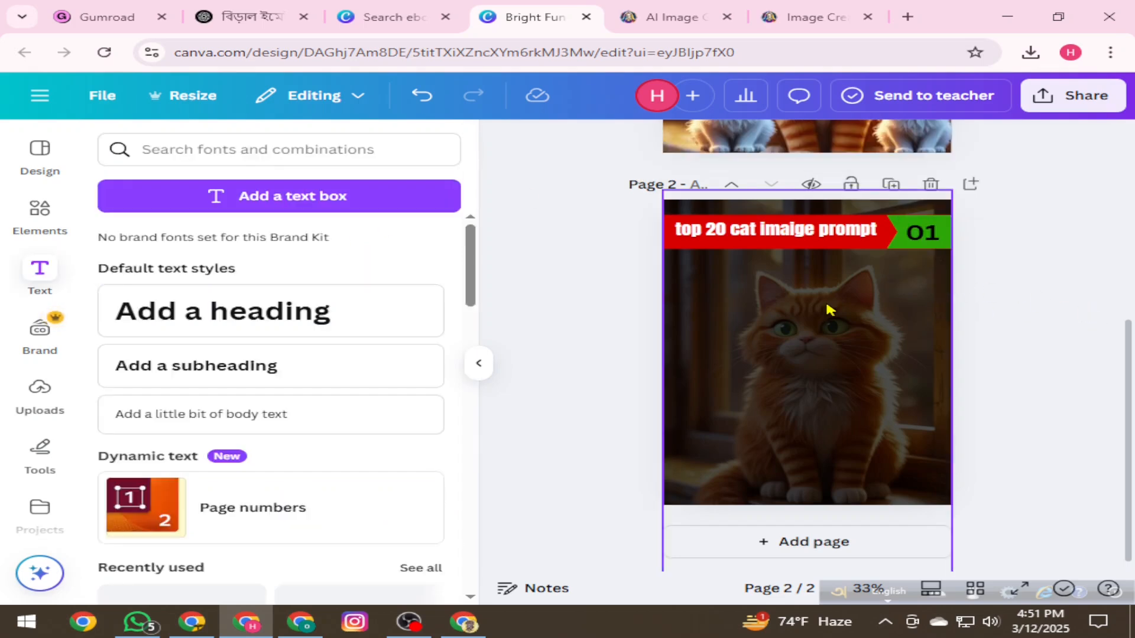
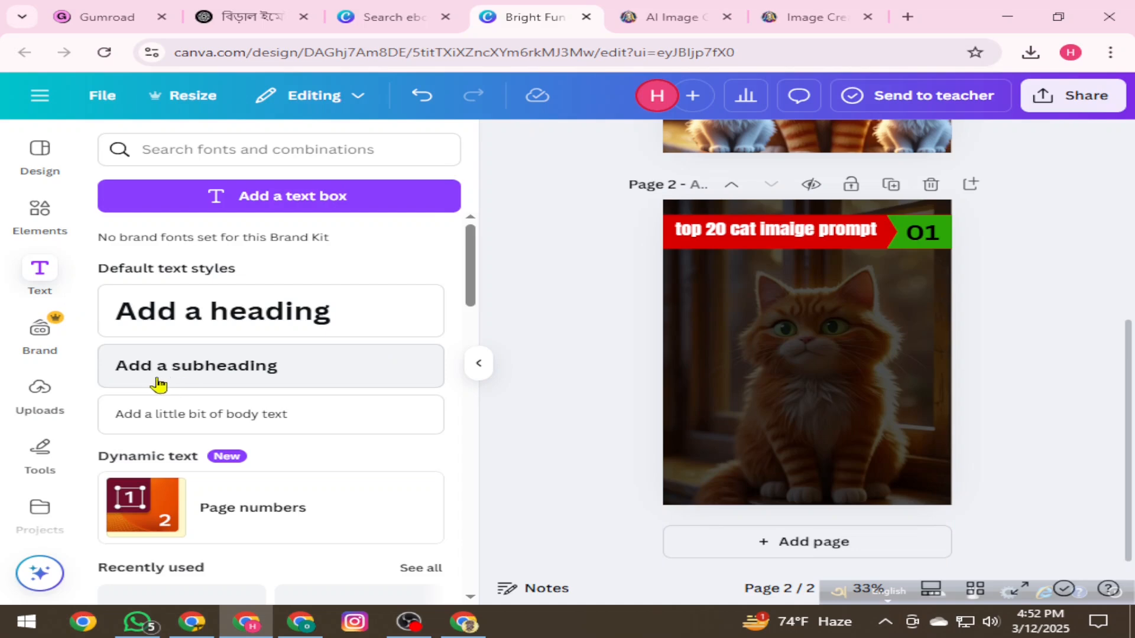
- Add another heading text box to page 2 and move it slightly up and left from the page centre
click(252, 322)
click(898, 413)
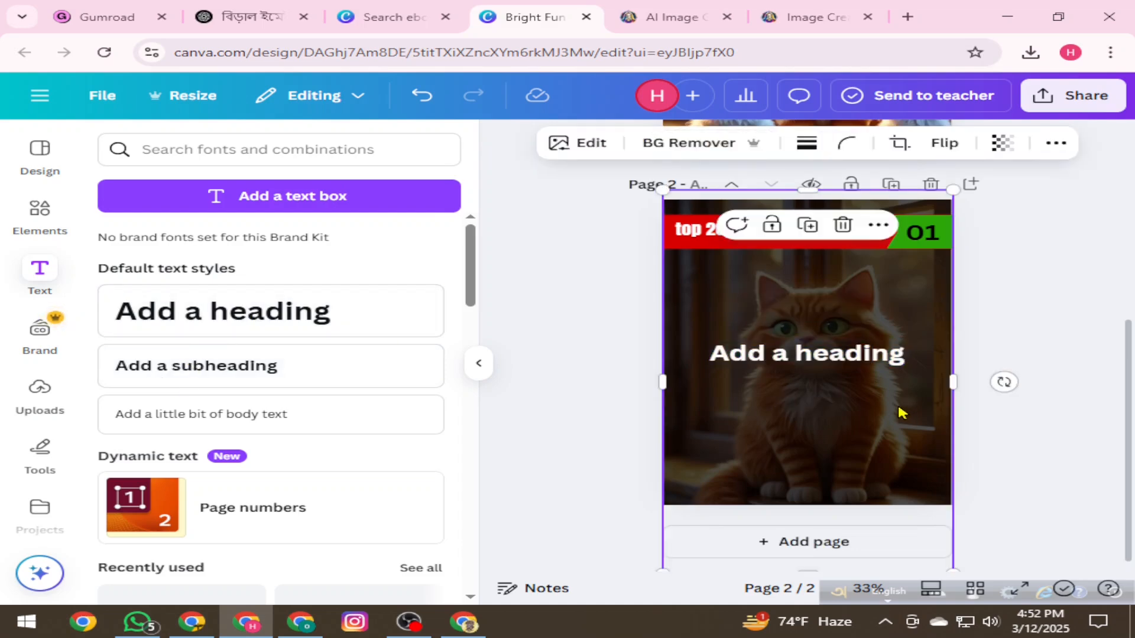
click(845, 355)
drag(826, 400, 826, 379)
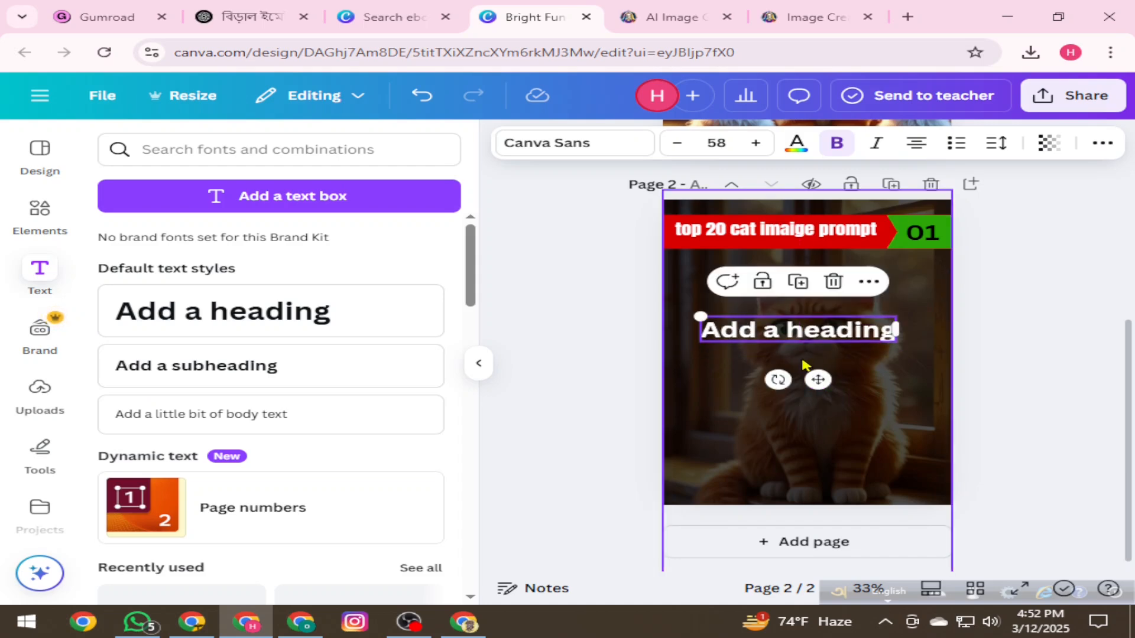
click(1058, 345)
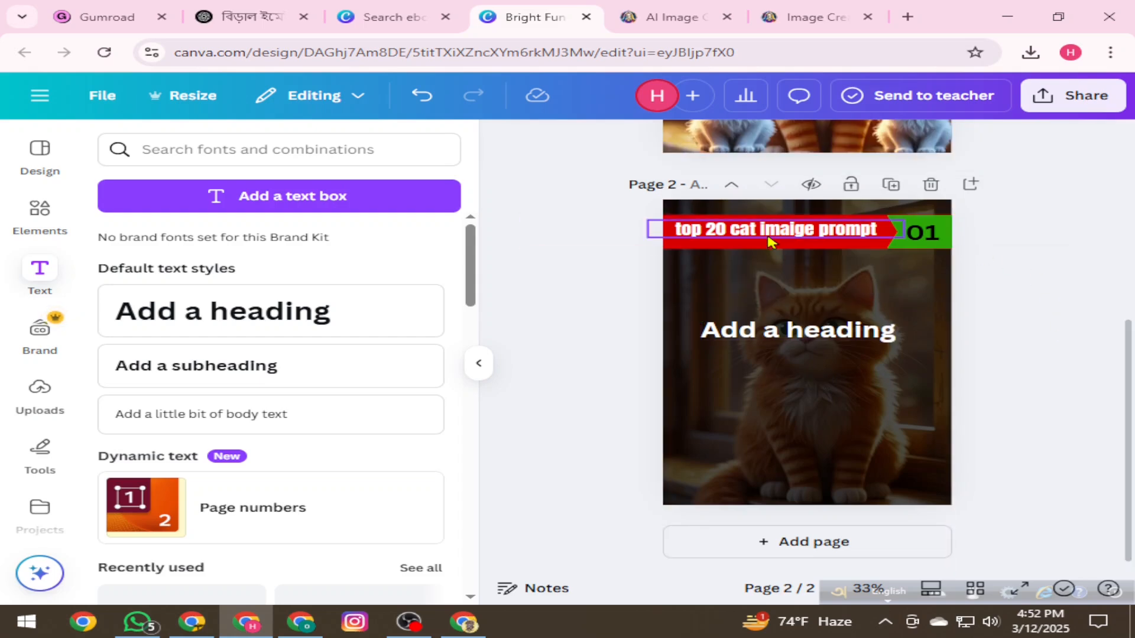
- Fully lock the "top 20 cat imaige prompt" banner text on page 2
right_click(792, 237)
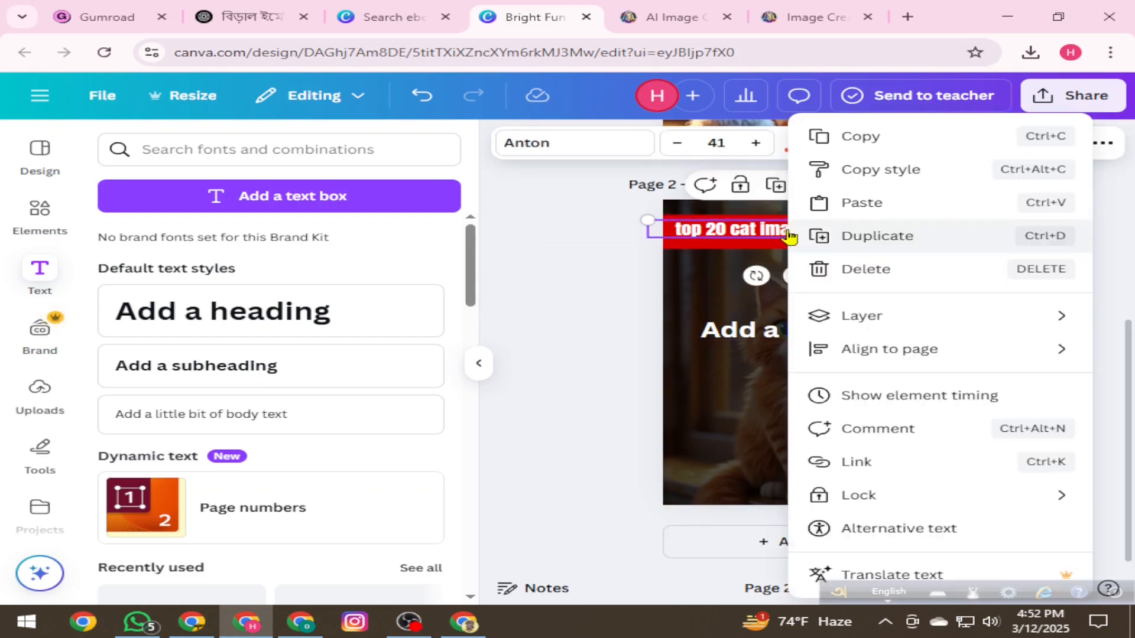
click(639, 281)
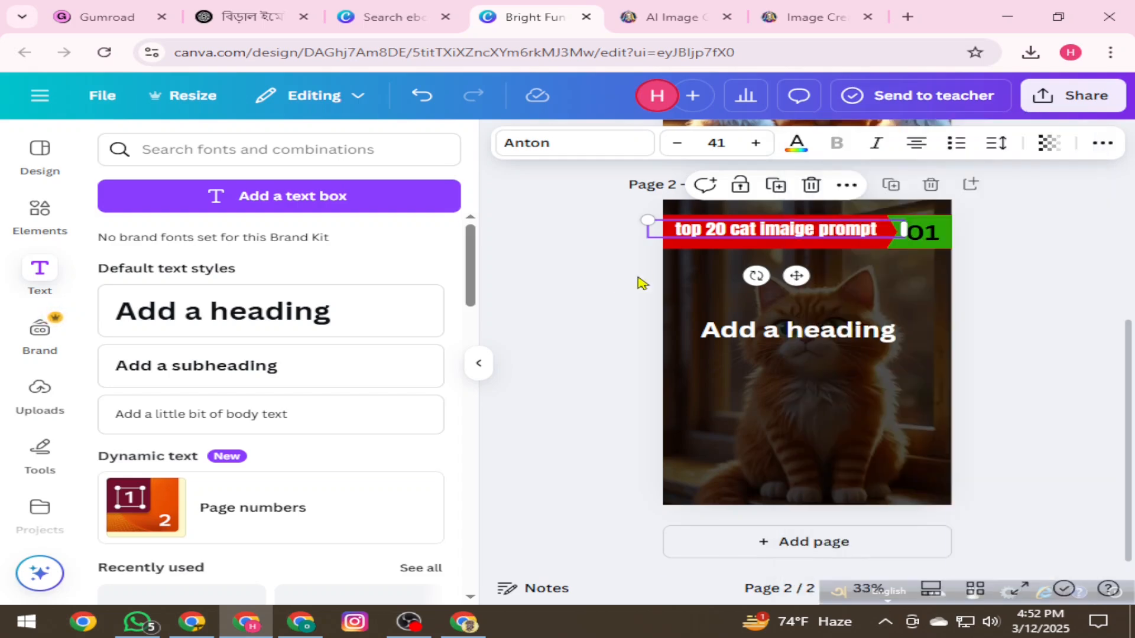
click(846, 185)
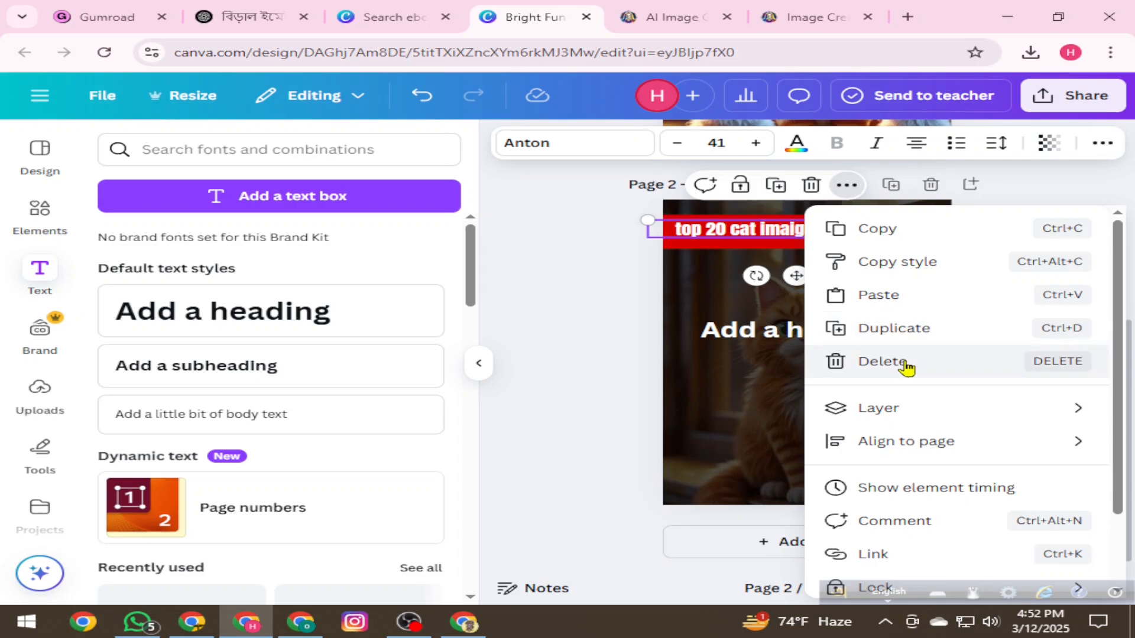
scroll(919, 492, down, 2)
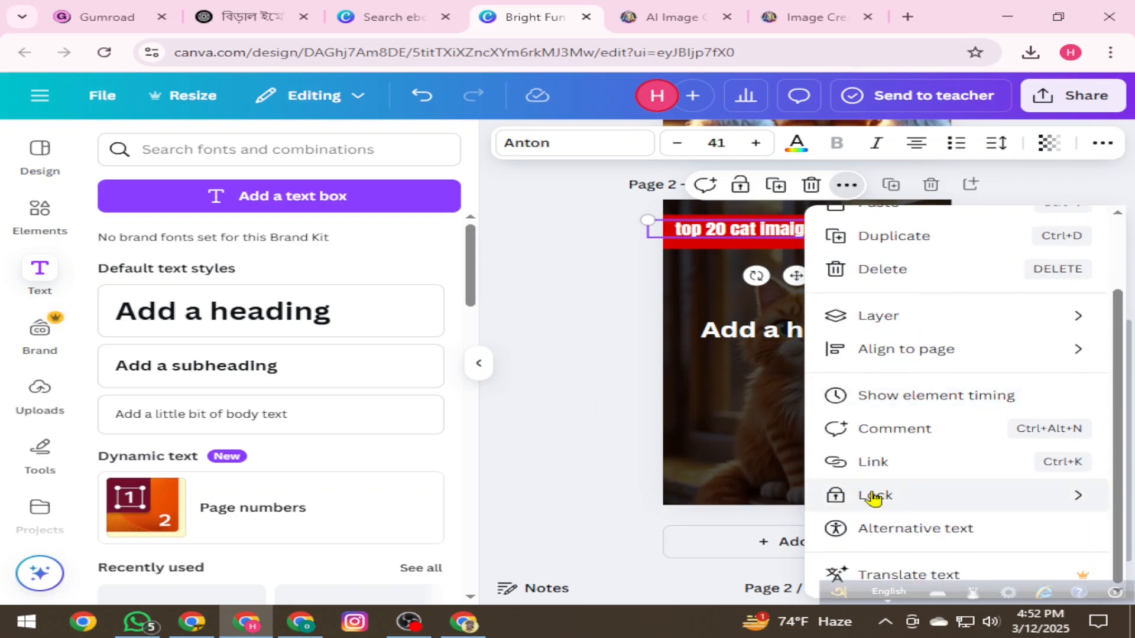
mouse_move(871, 495)
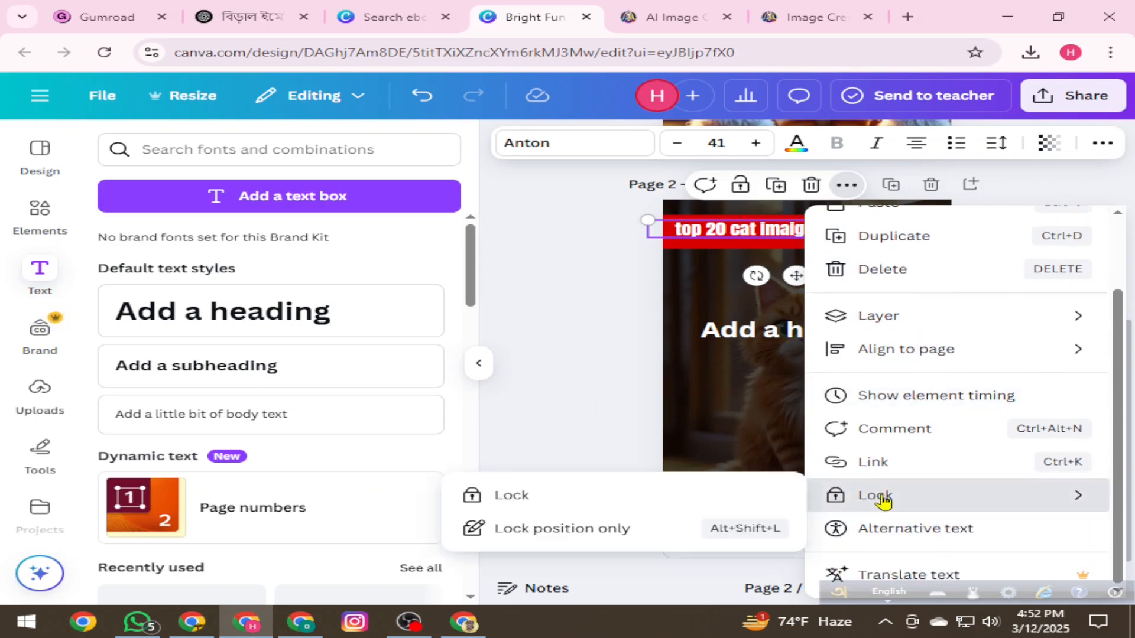
click(515, 499)
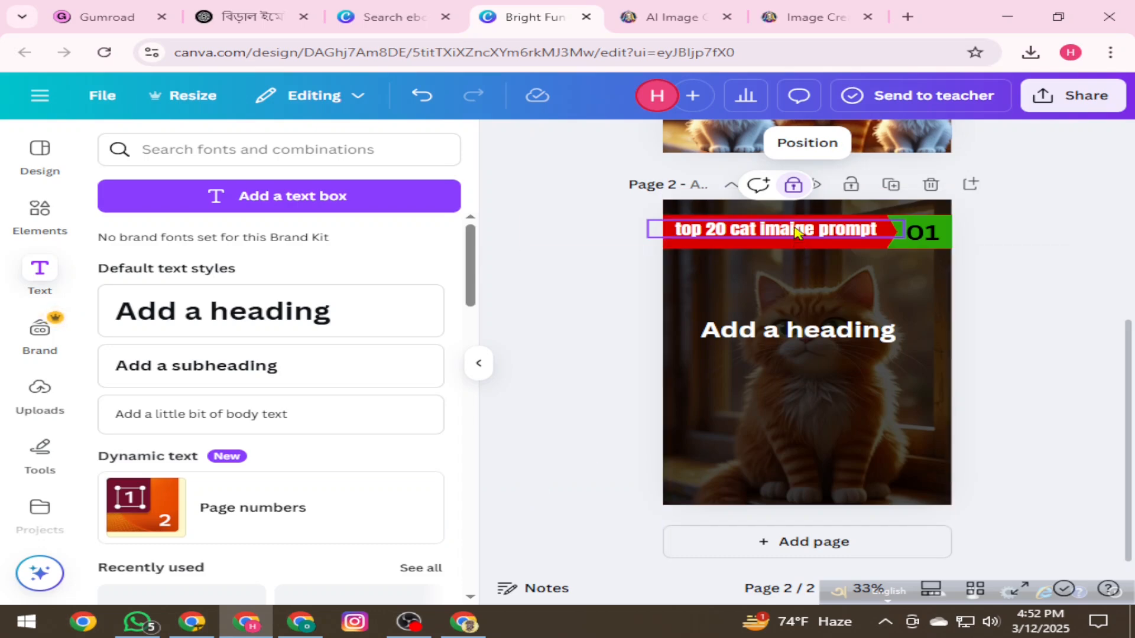
click(924, 240)
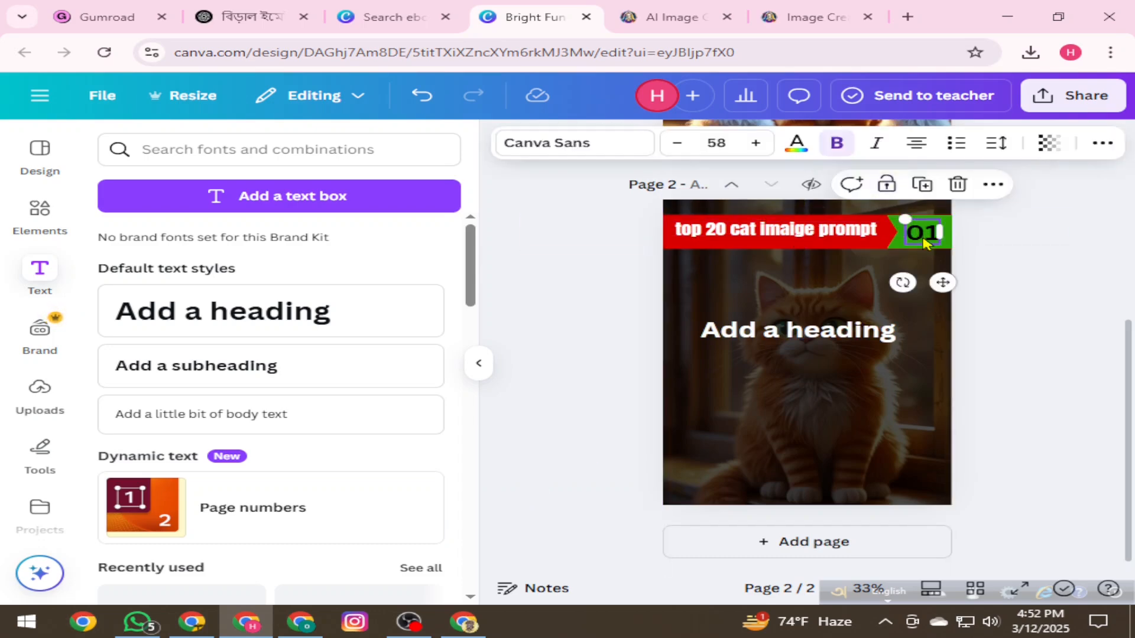
click(836, 240)
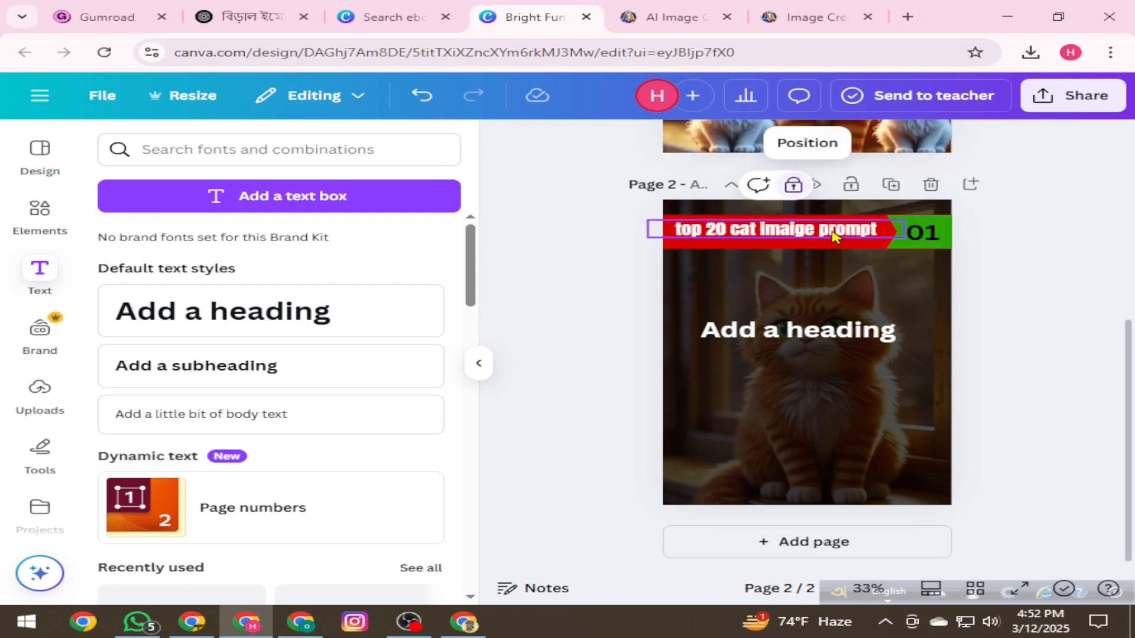
click(930, 232)
click(798, 330)
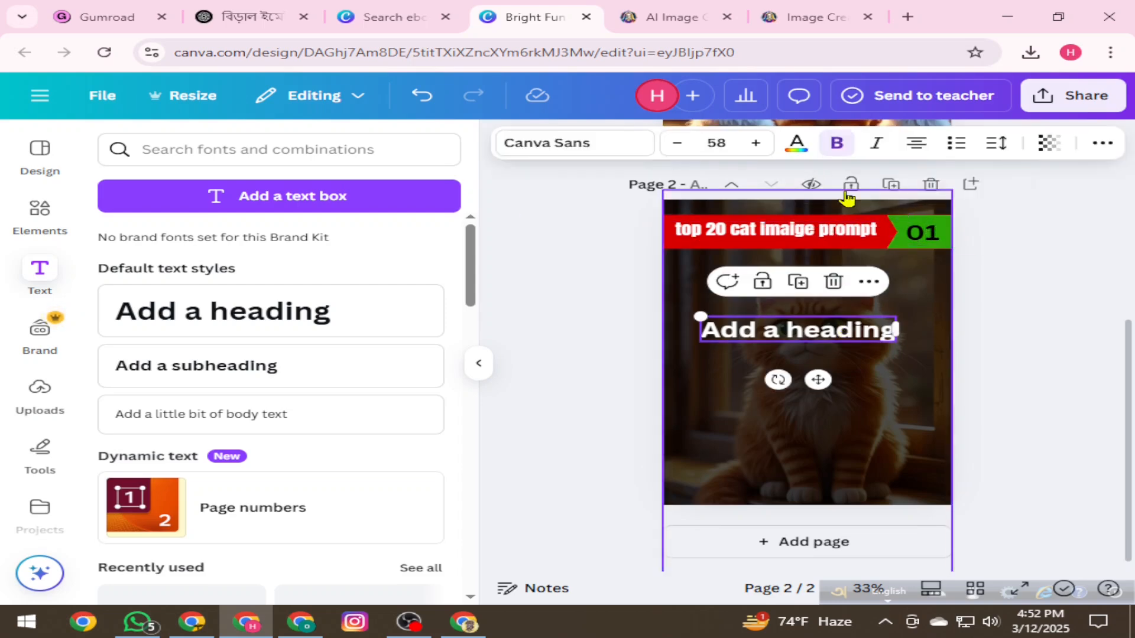
click(1082, 283)
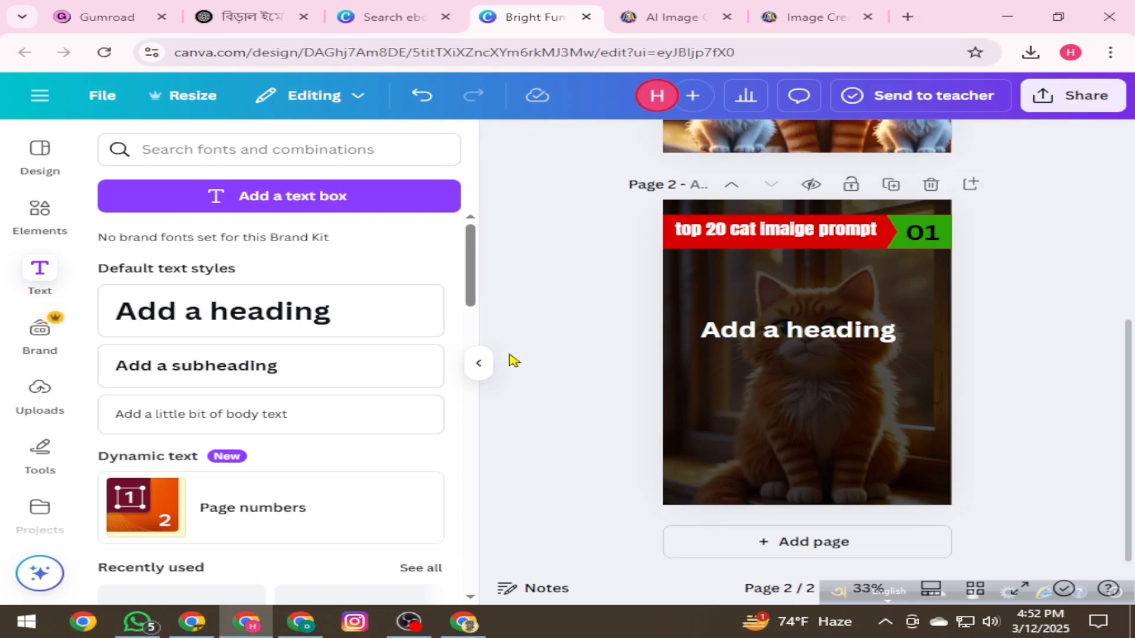
- Duplicate page 2 with its banner and heading repeatedly until the design has 15 pages
scroll(539, 324, up, 3)
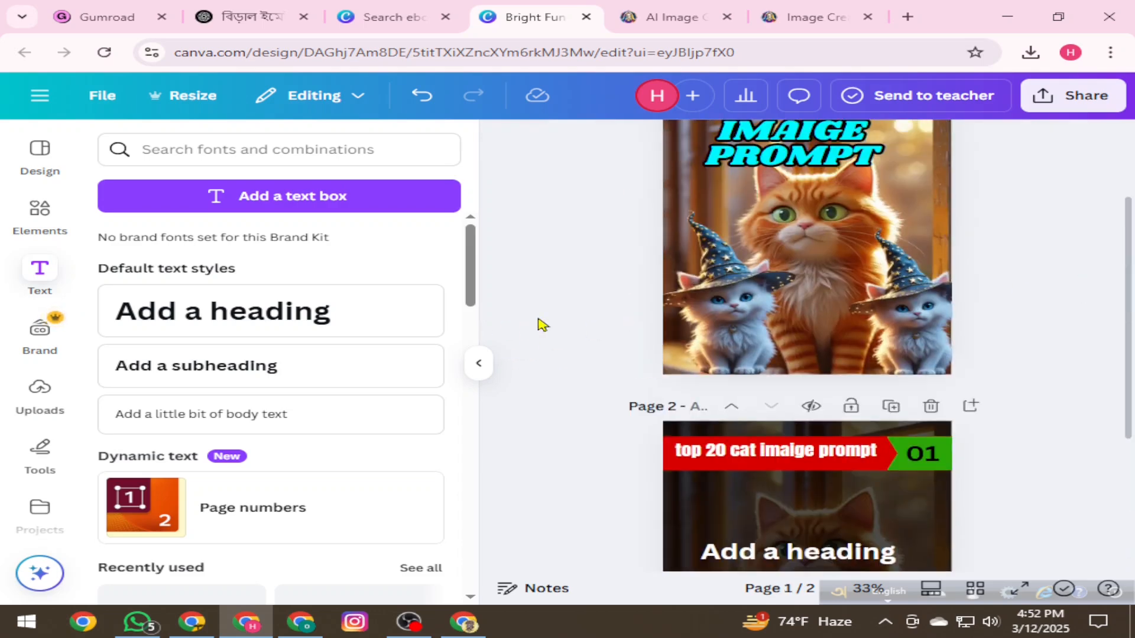
scroll(543, 324, down, 3)
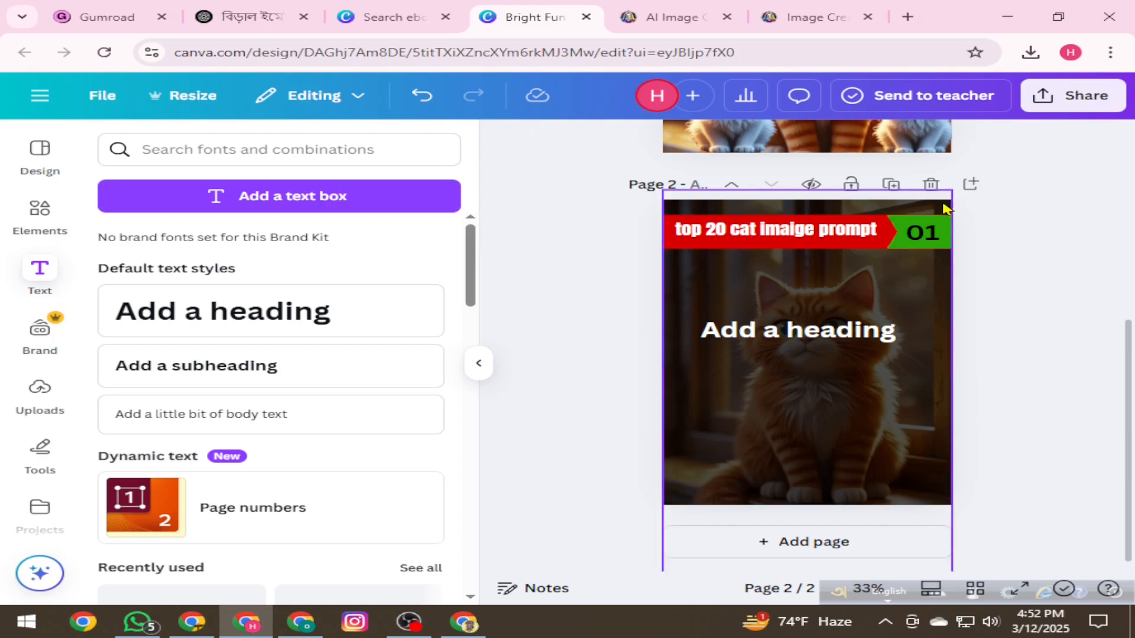
click(892, 186)
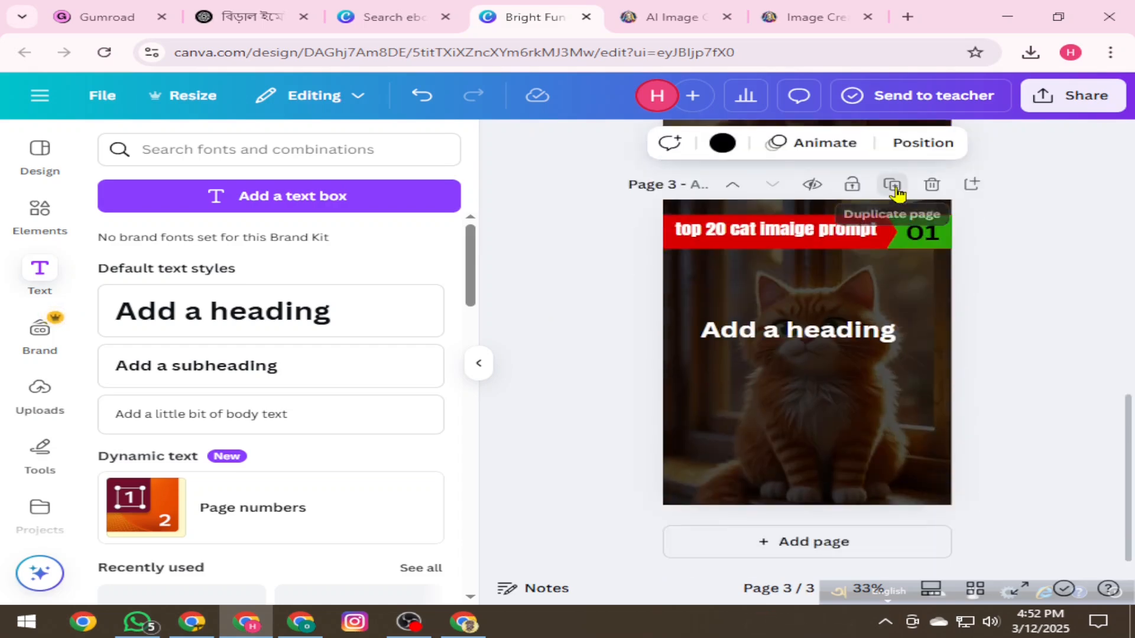
click(894, 186)
click(894, 187)
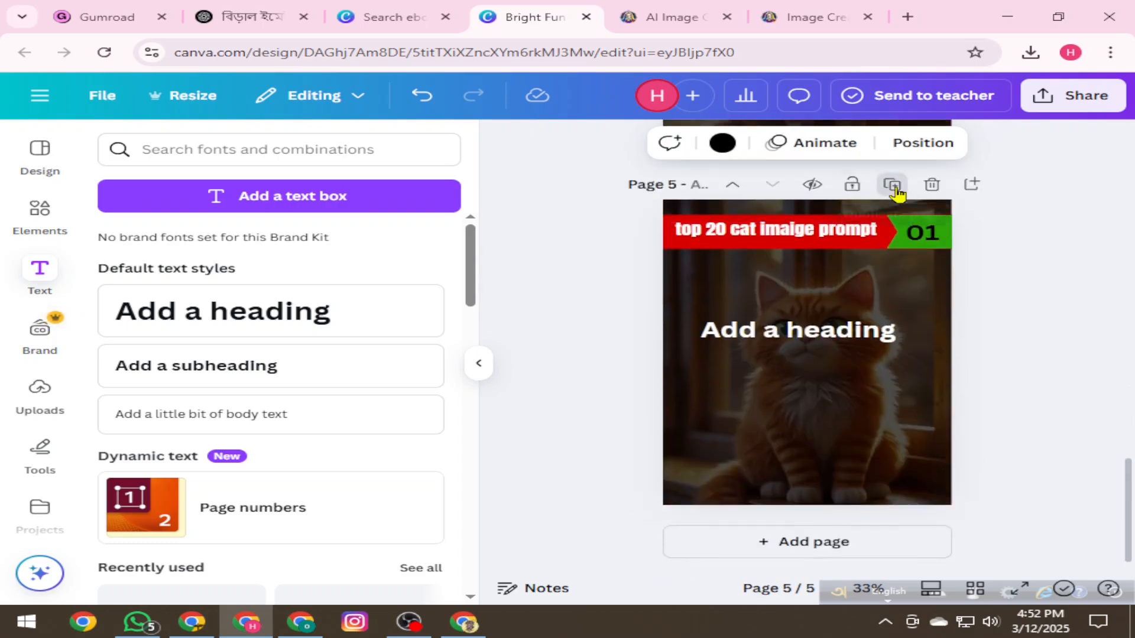
click(894, 187)
click(894, 187)
click(895, 193)
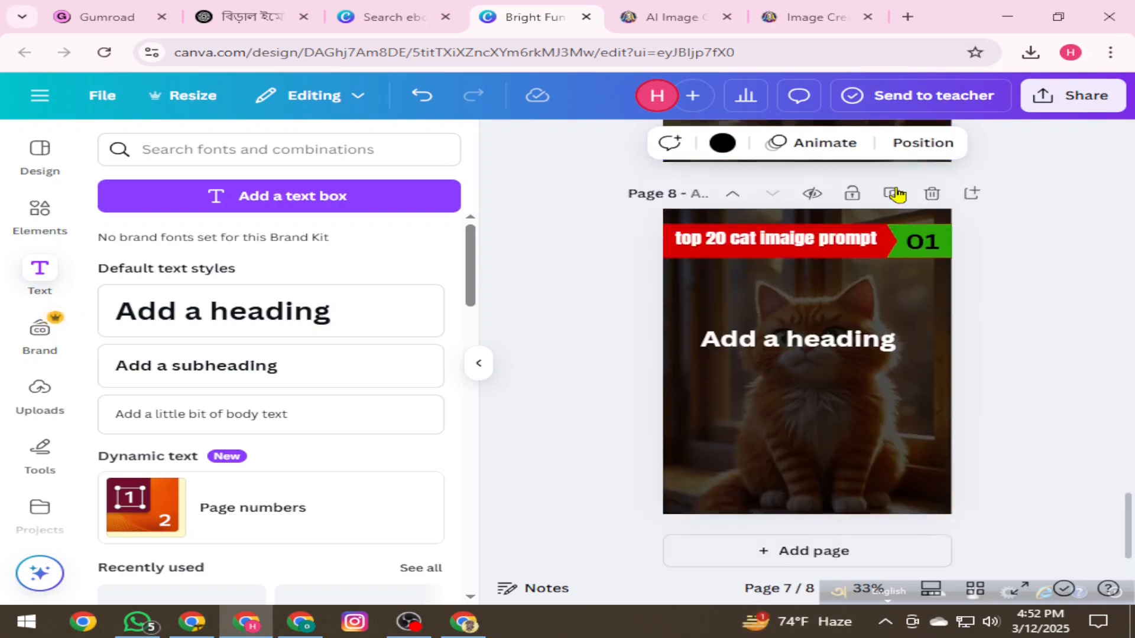
click(895, 193)
click(895, 190)
click(896, 188)
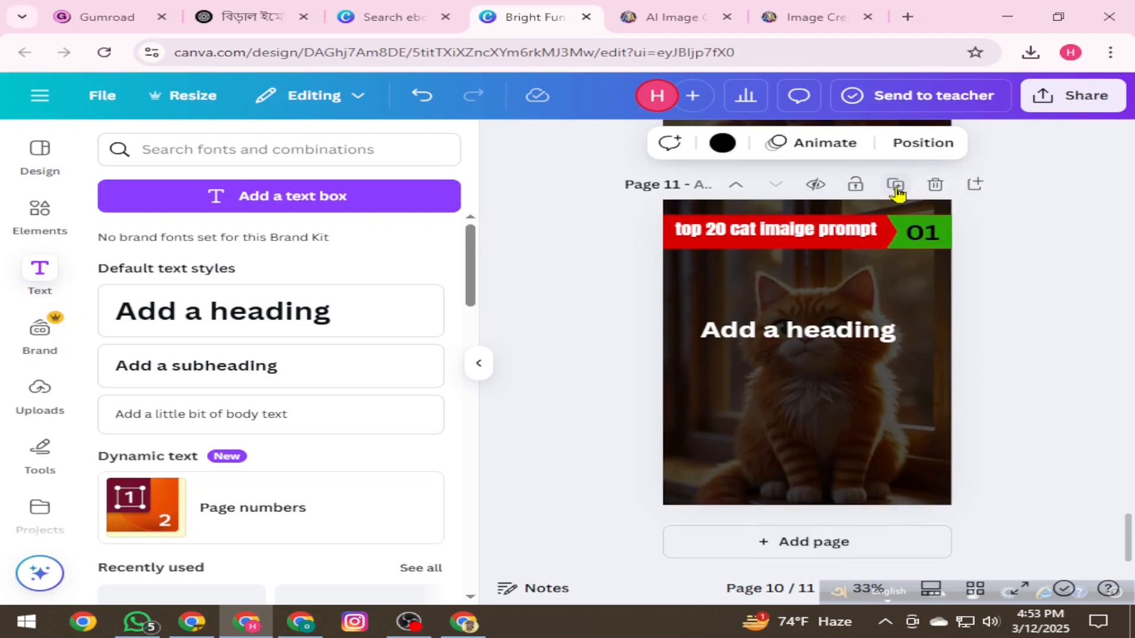
click(896, 187)
click(896, 188)
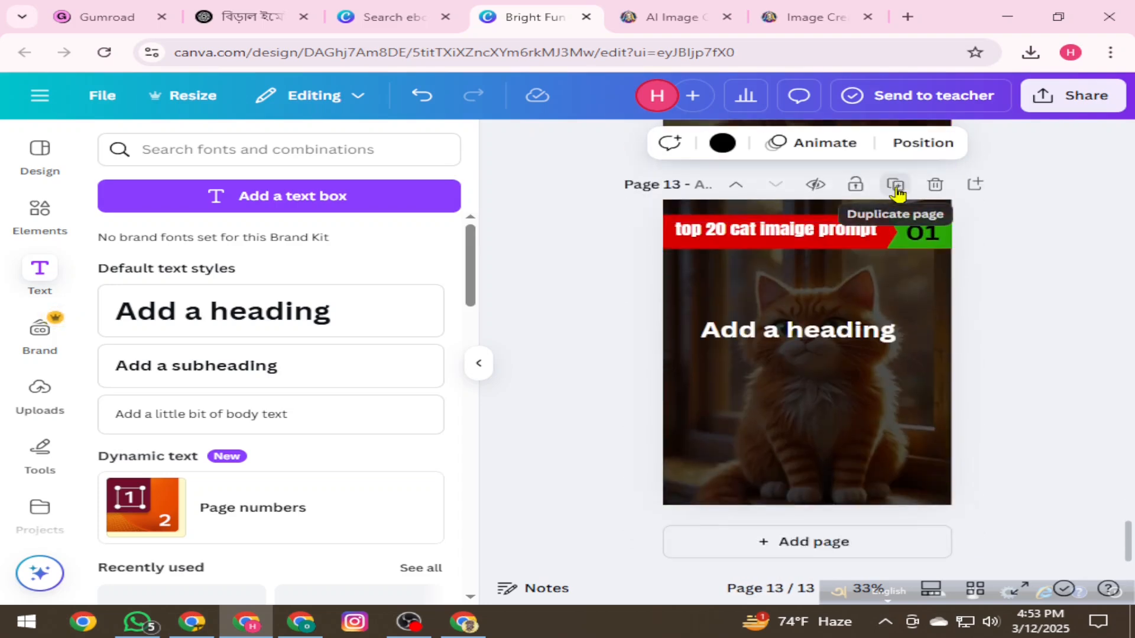
click(896, 188)
click(896, 188)
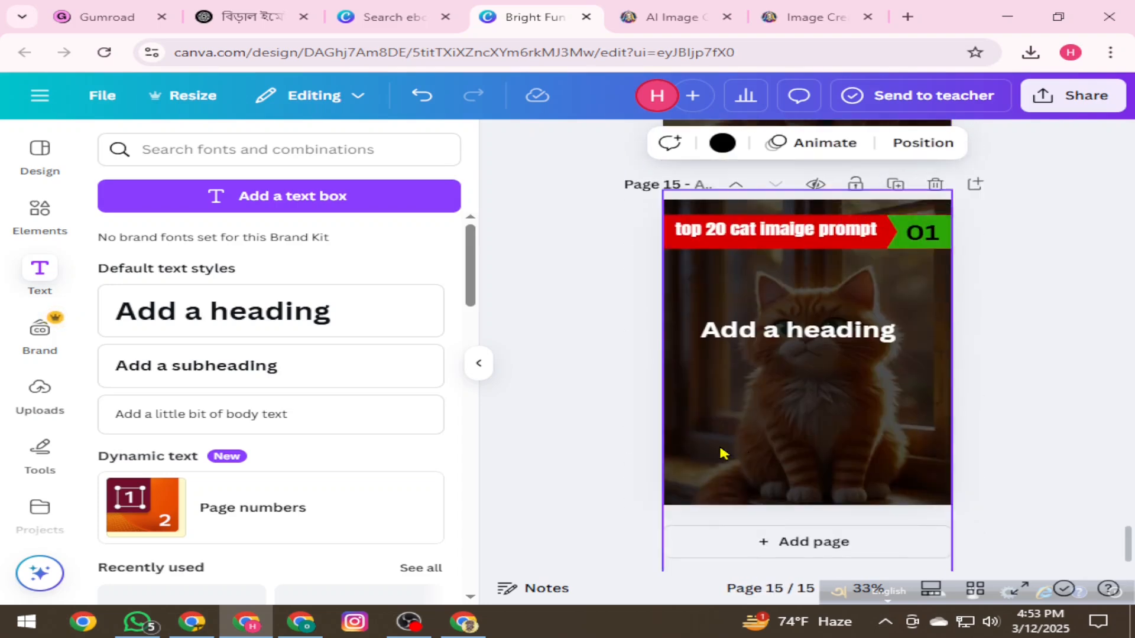
- Look back through the duplicated pages from page 15 to the cover and page 2
scroll(708, 376, up, 10)
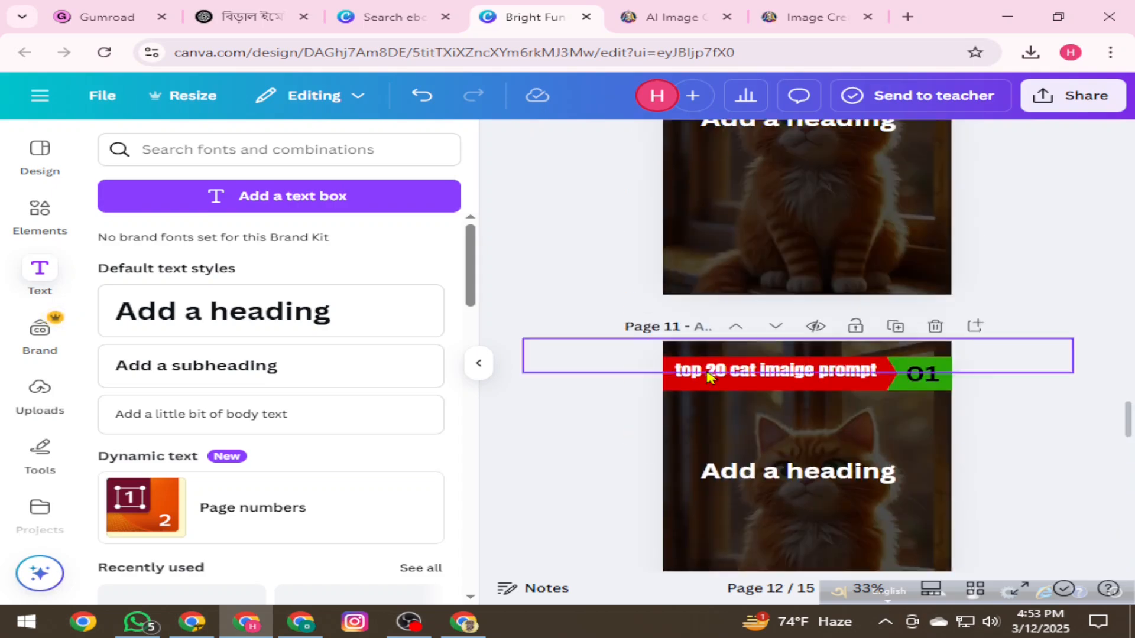
scroll(708, 377, up, 20)
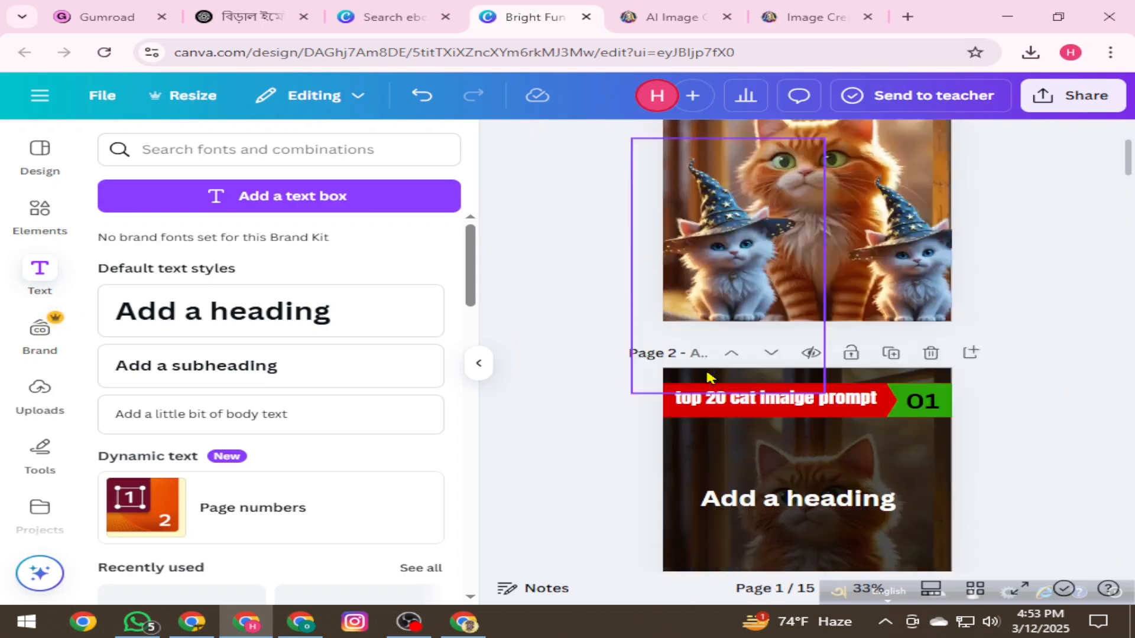
scroll(708, 377, down, 6)
scroll(575, 357, up, 8)
scroll(596, 350, down, 3)
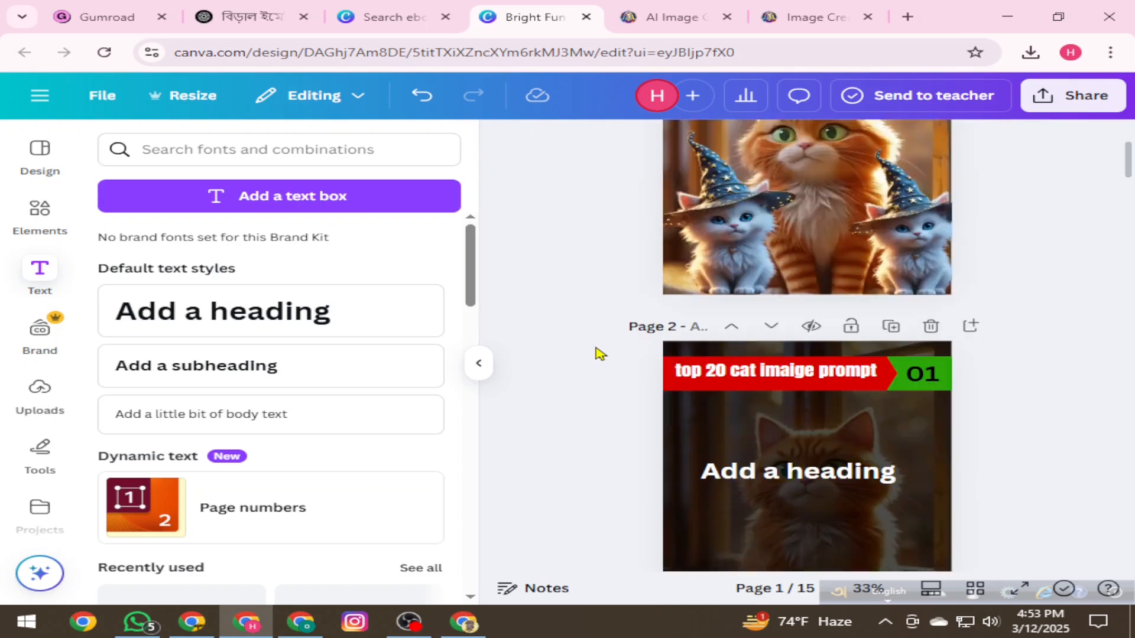
scroll(599, 353, down, 3)
scroll(598, 354, up, 3)
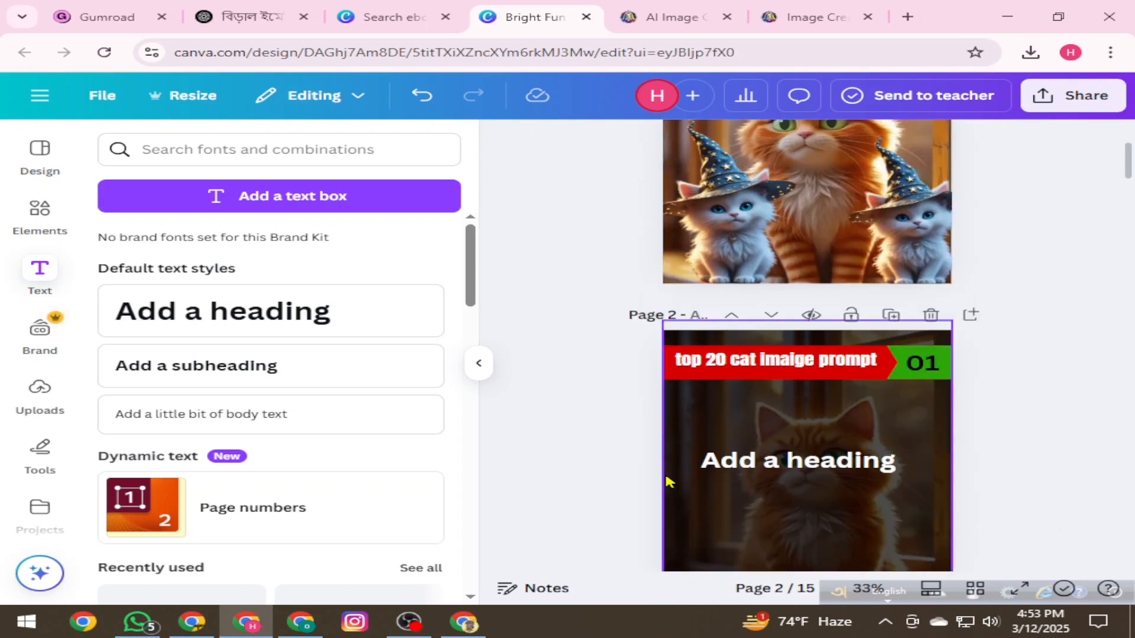
scroll(621, 450, down, 3)
- Switch to the ChatGPT conversation and copy the first prompt, the one about the fluffy orange tabby cat on a wooden windowsill
click(849, 249)
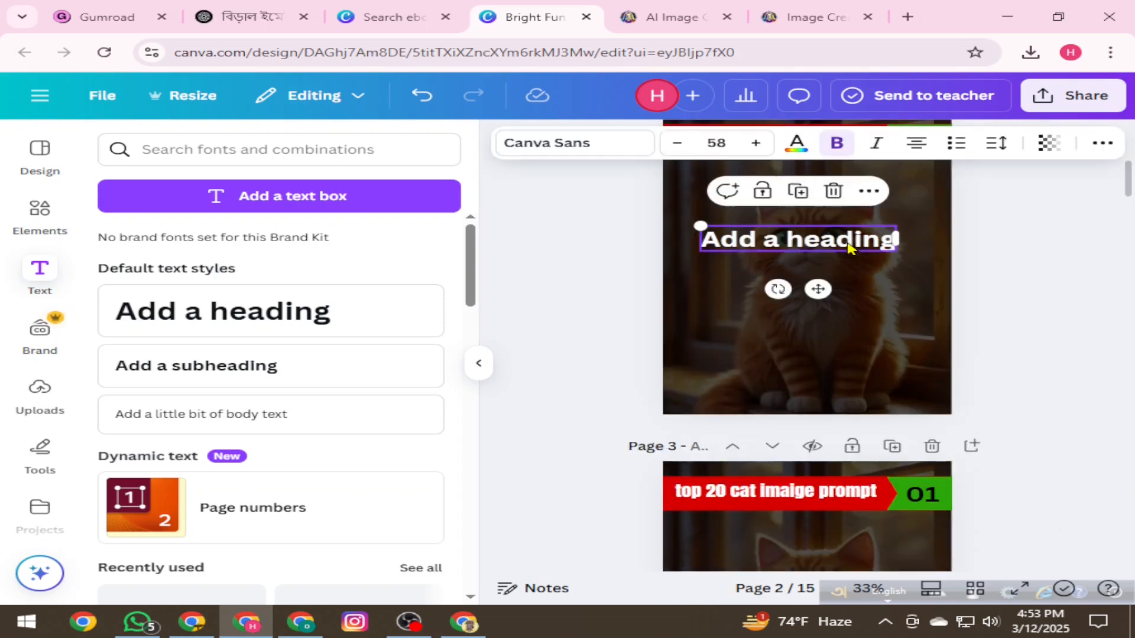
double_click(798, 239)
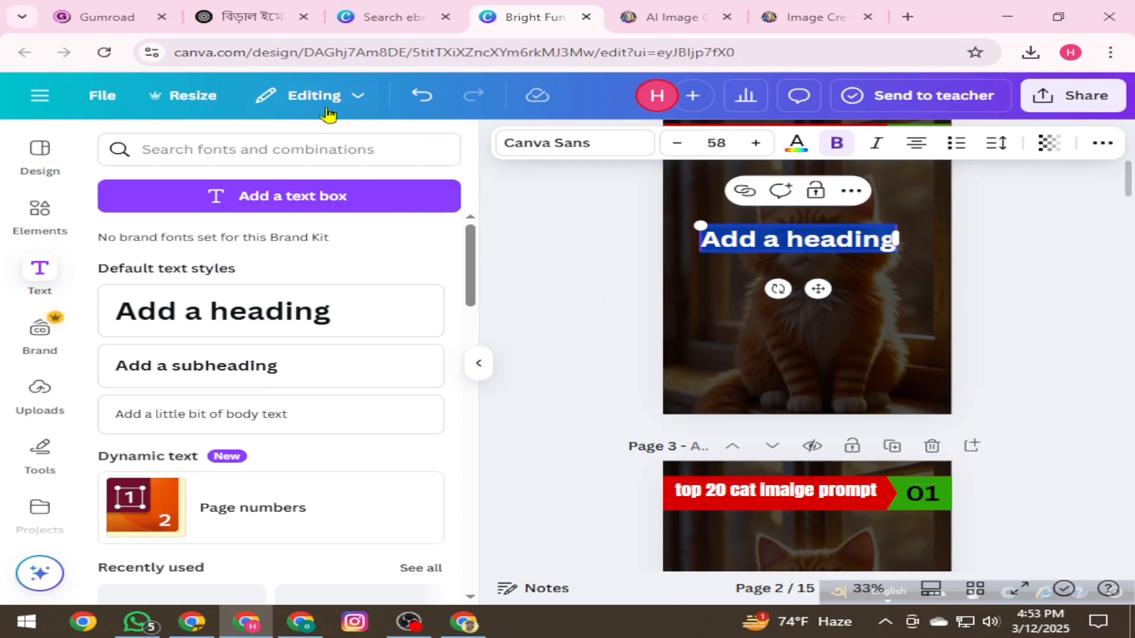
click(242, 16)
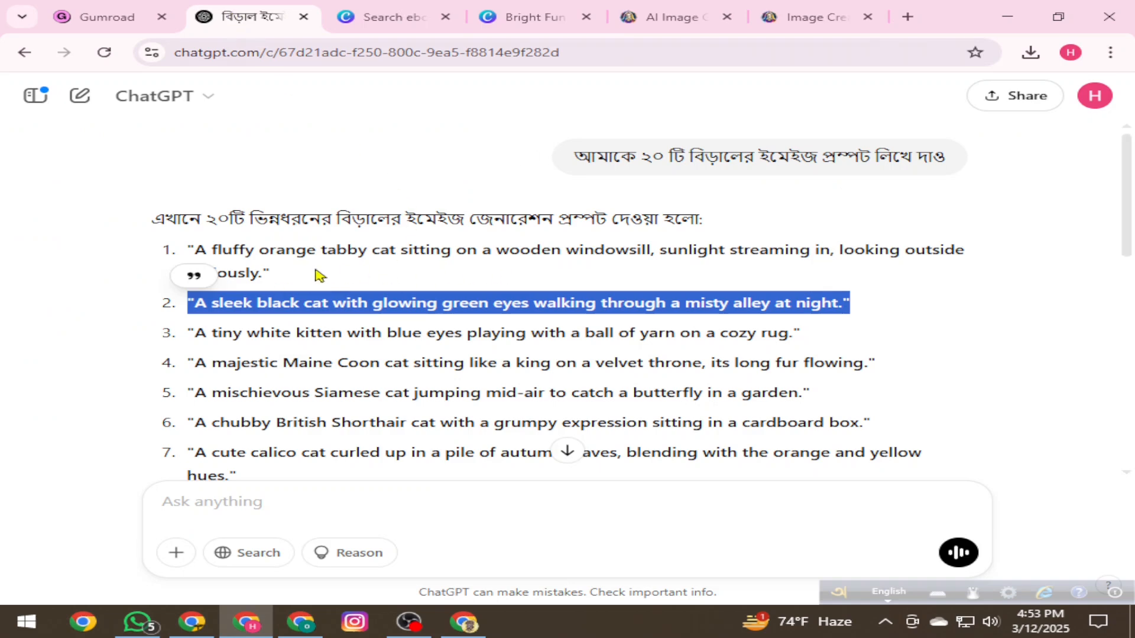
drag(188, 248, 164, 244)
click(85, 295)
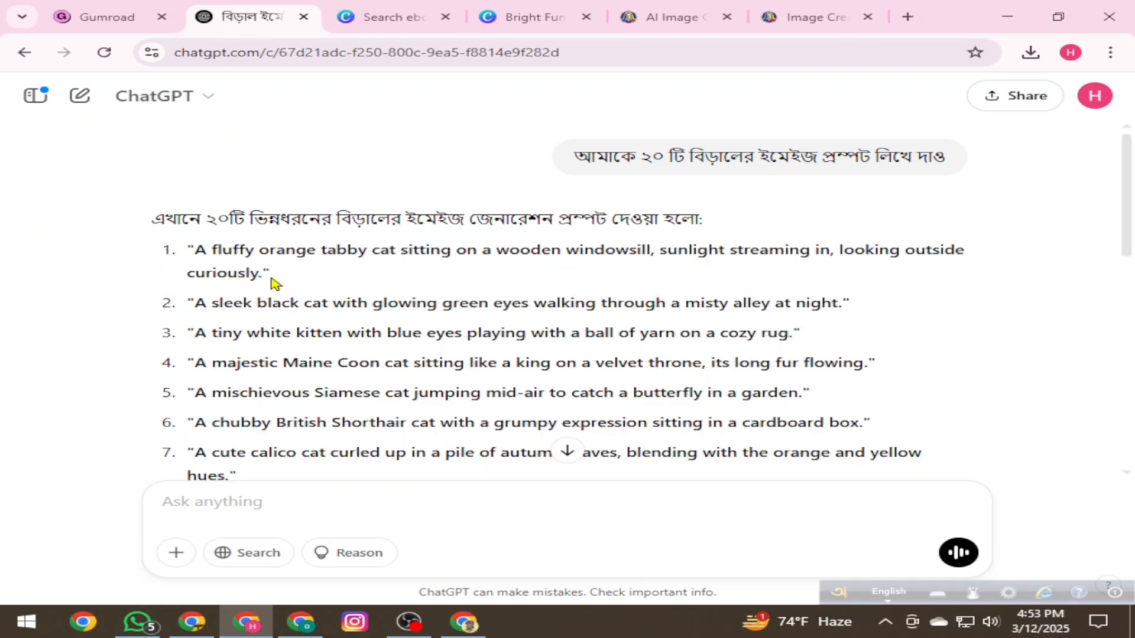
drag(275, 277, 185, 249)
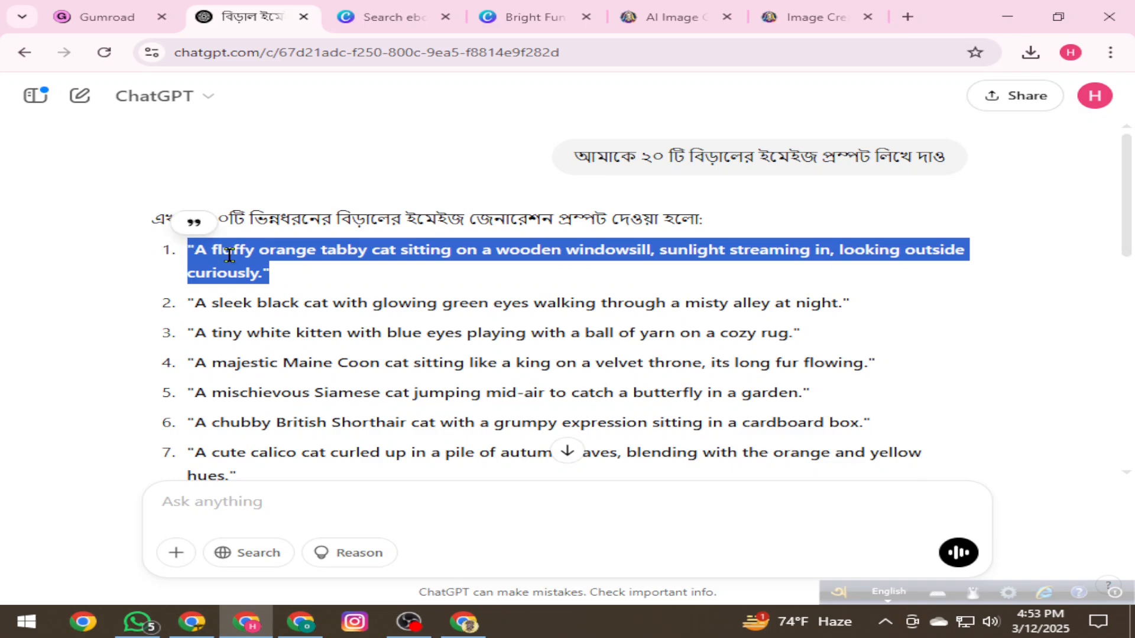
right_click(259, 264)
click(298, 288)
- Return to the Canva design and replace the placeholder heading on page 2 with the copied orange tabby prompt
click(520, 16)
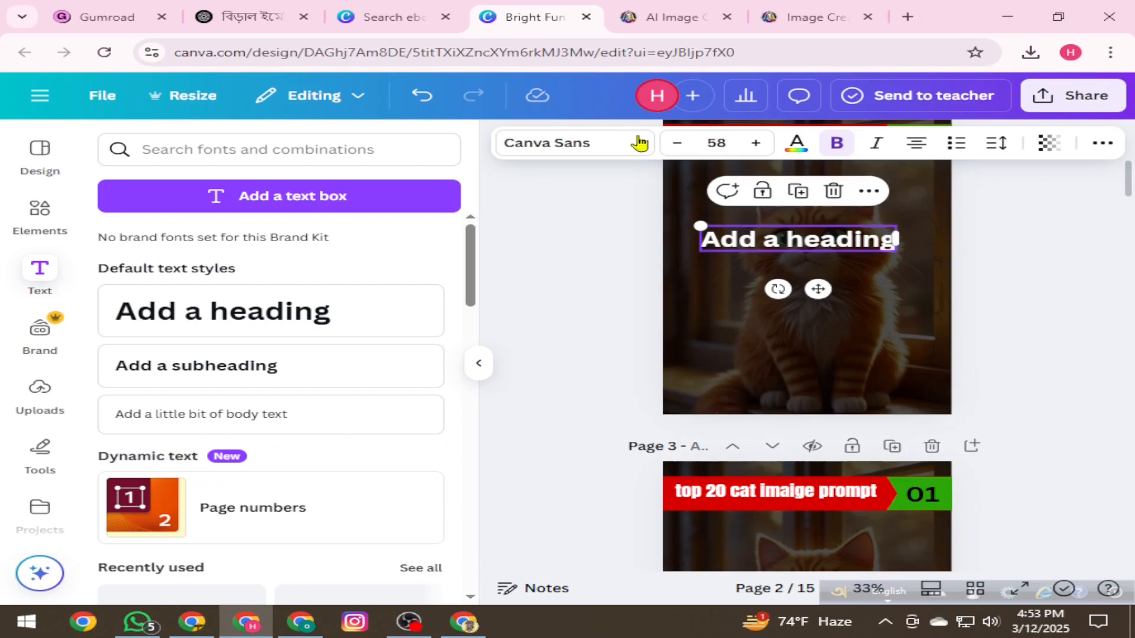
click(760, 242)
right_click(760, 234)
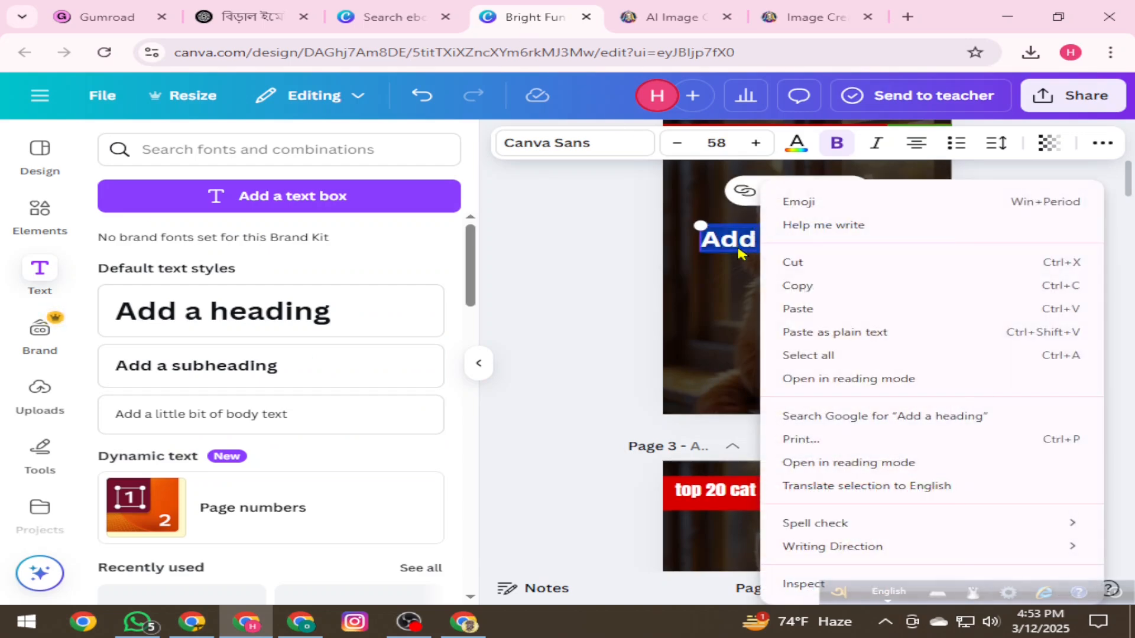
click(800, 309)
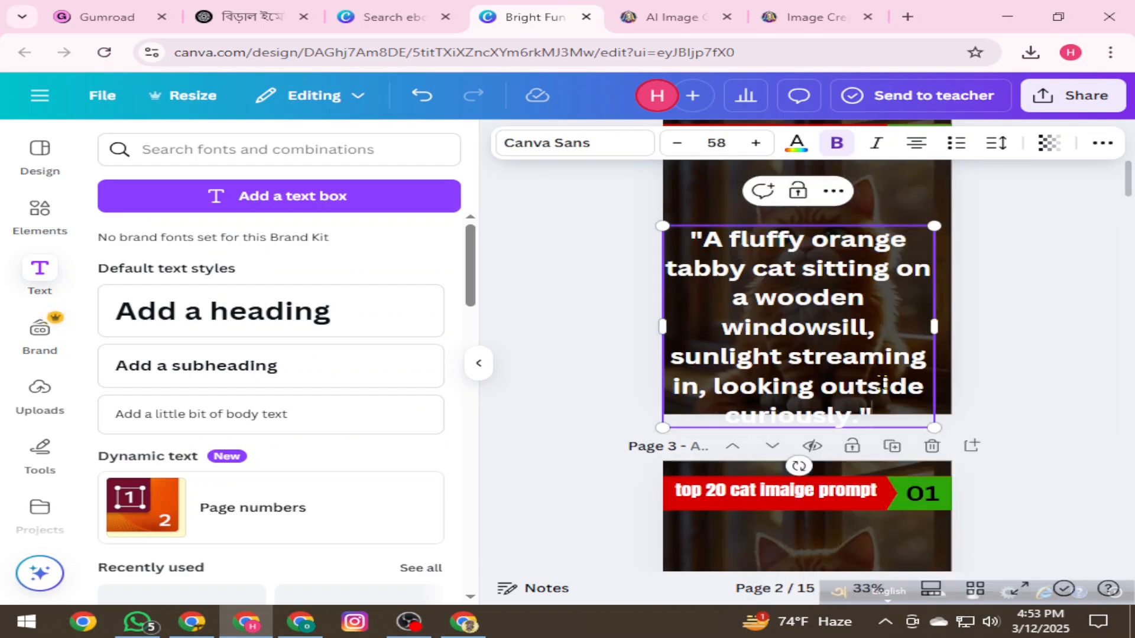
click(1049, 374)
- Move the pasted prompt text up so it sits fully inside page 2, below the banner
click(803, 329)
drag(803, 329, 802, 289)
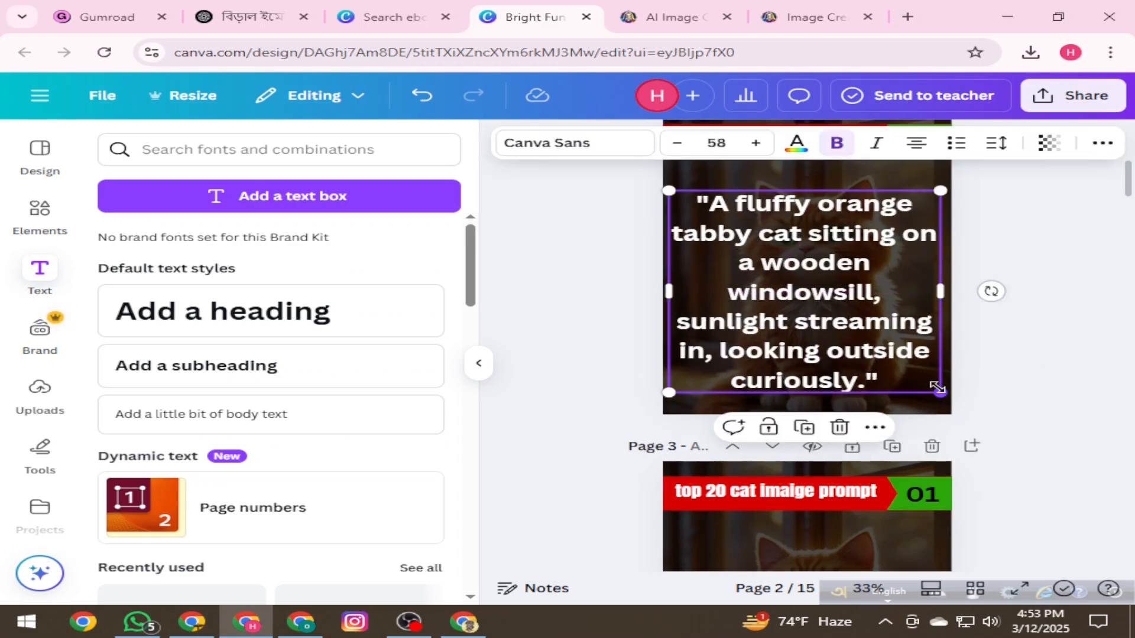
click(1063, 304)
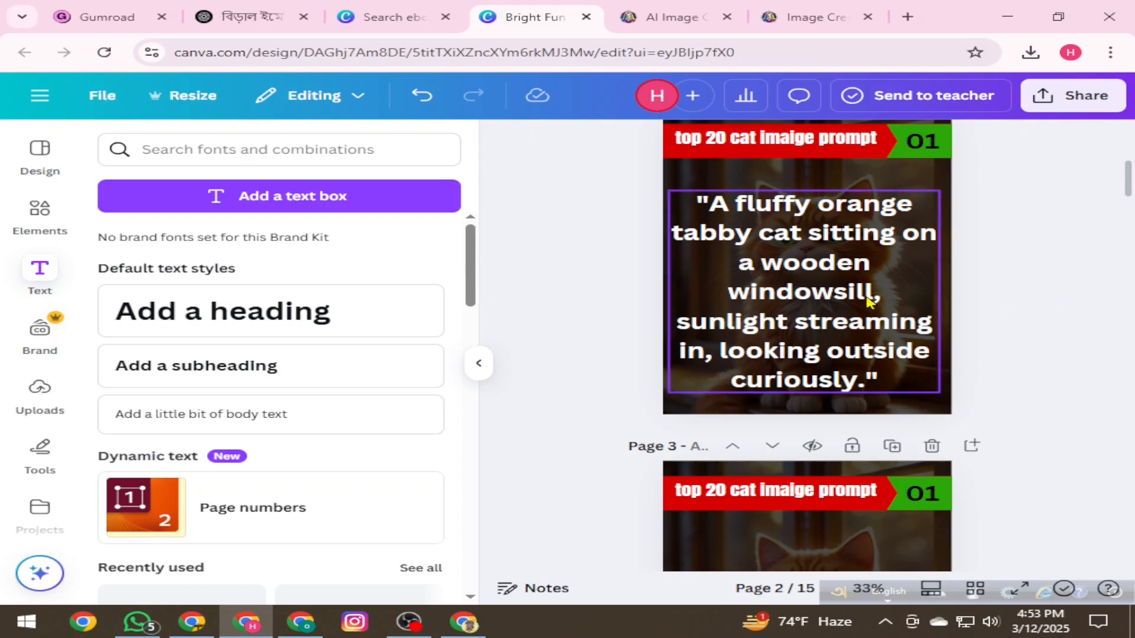
- Change the number in the green banner section on page 3 to 02
scroll(839, 327, down, 3)
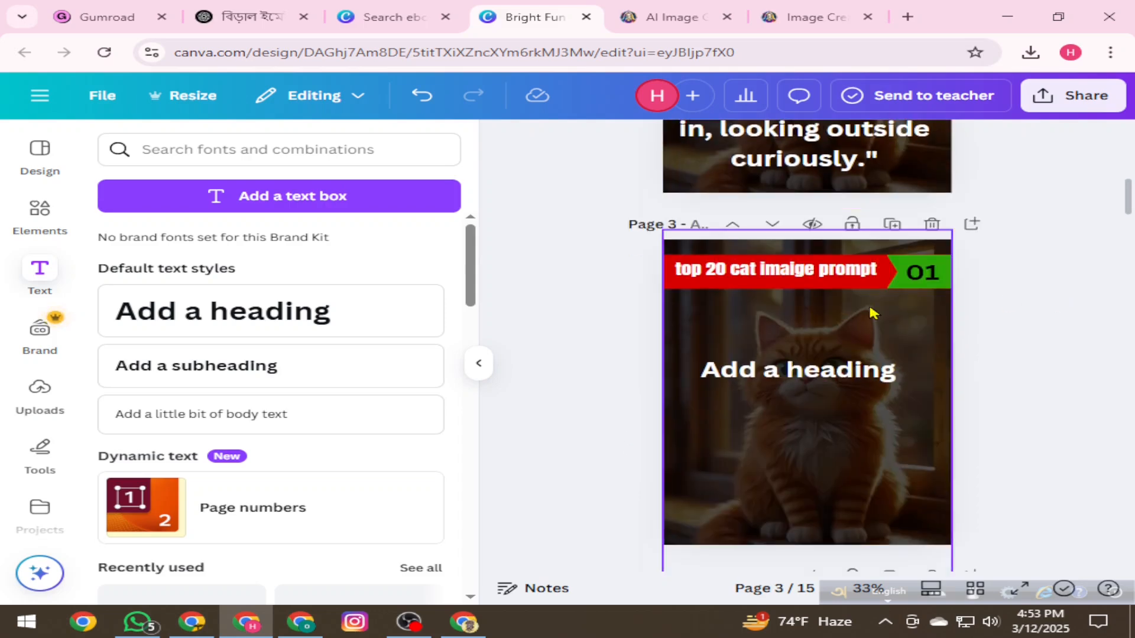
click(917, 279)
click(916, 275)
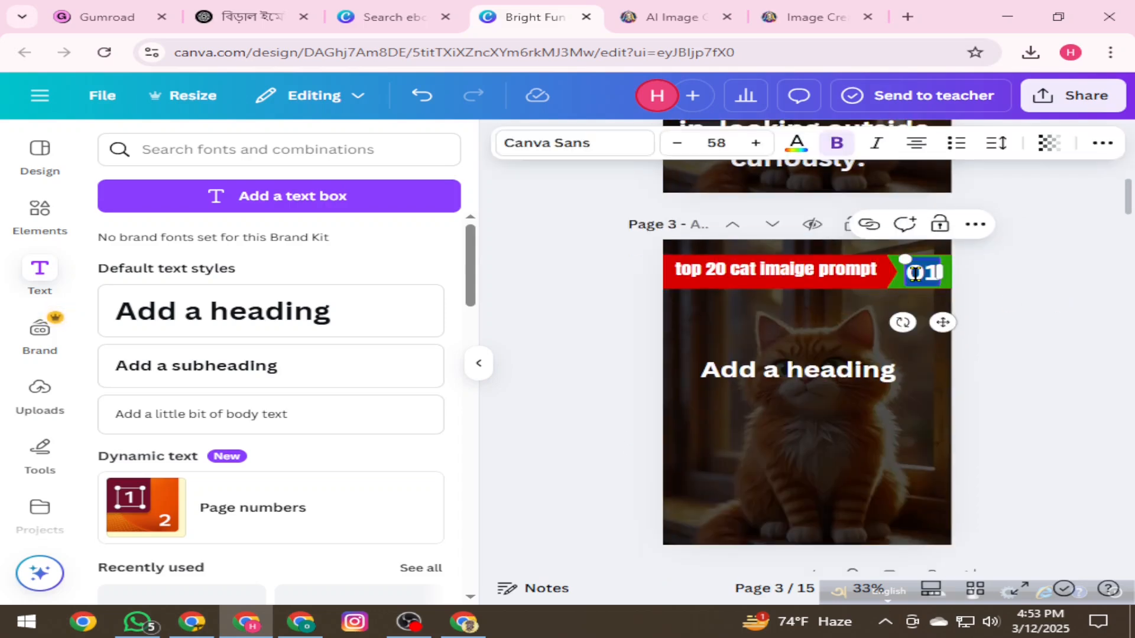
text(02)
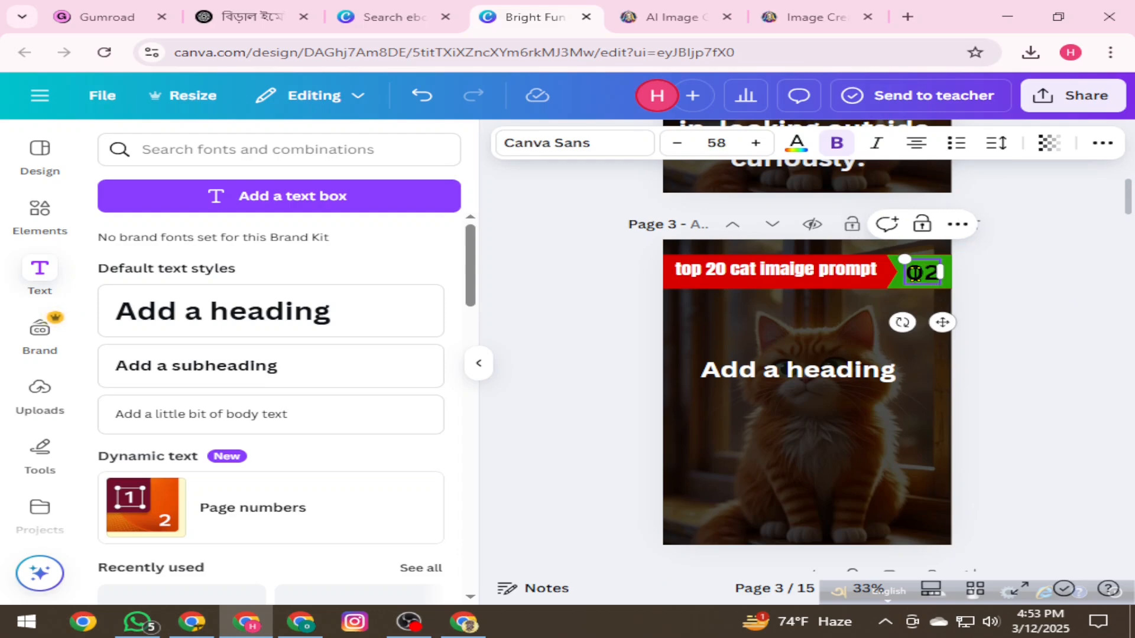
- Switch to the ChatGPT conversation and copy the second prompt, about the sleek black cat walking through a misty alley
click(715, 373)
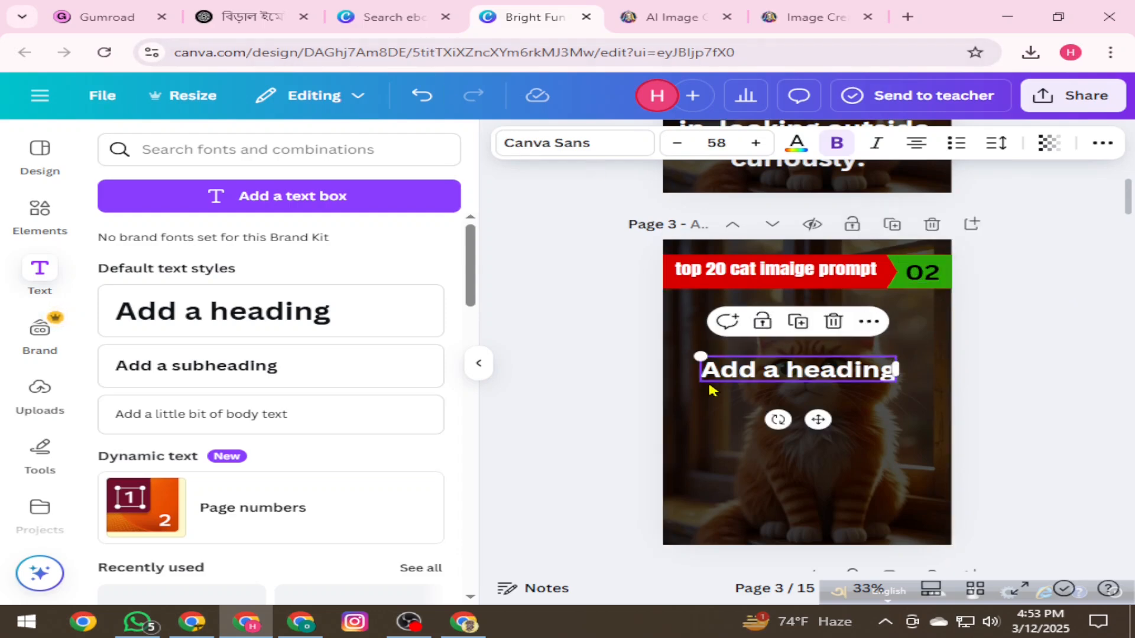
click(251, 17)
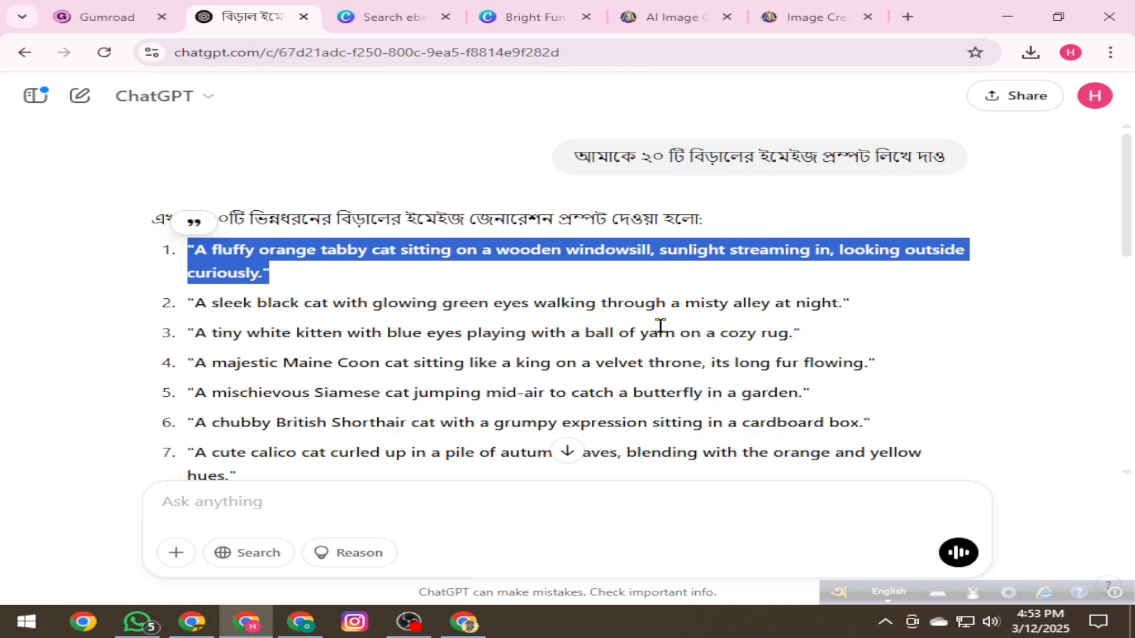
drag(880, 306, 184, 304)
right_click(248, 302)
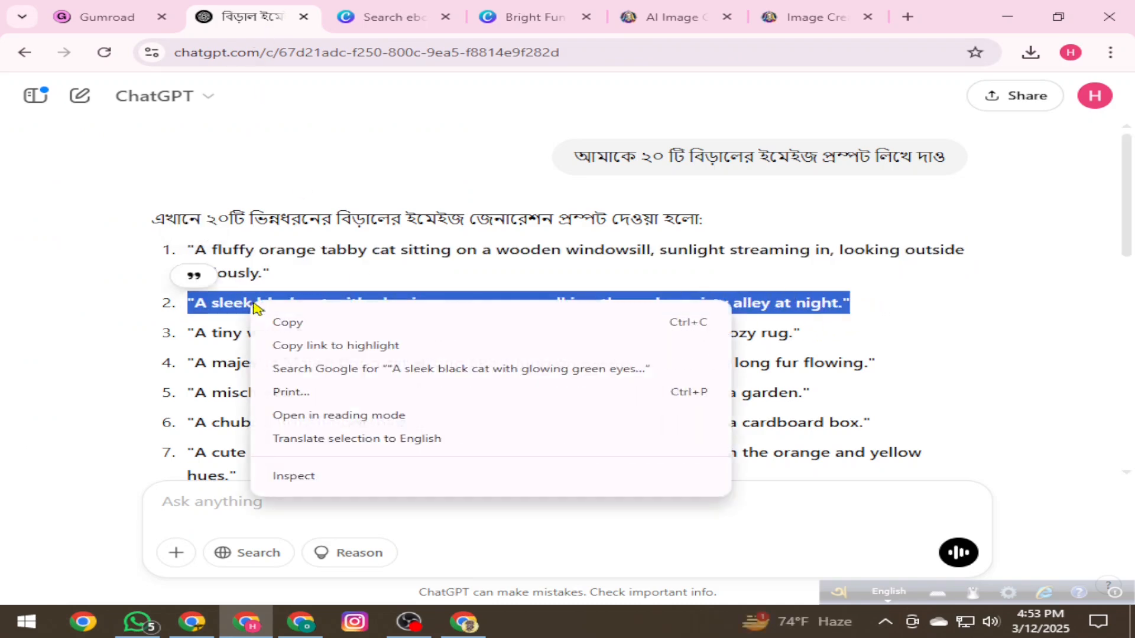
click(292, 325)
- Return to the Canva design and replace the placeholder heading on page 3 with the copied black cat prompt
click(526, 18)
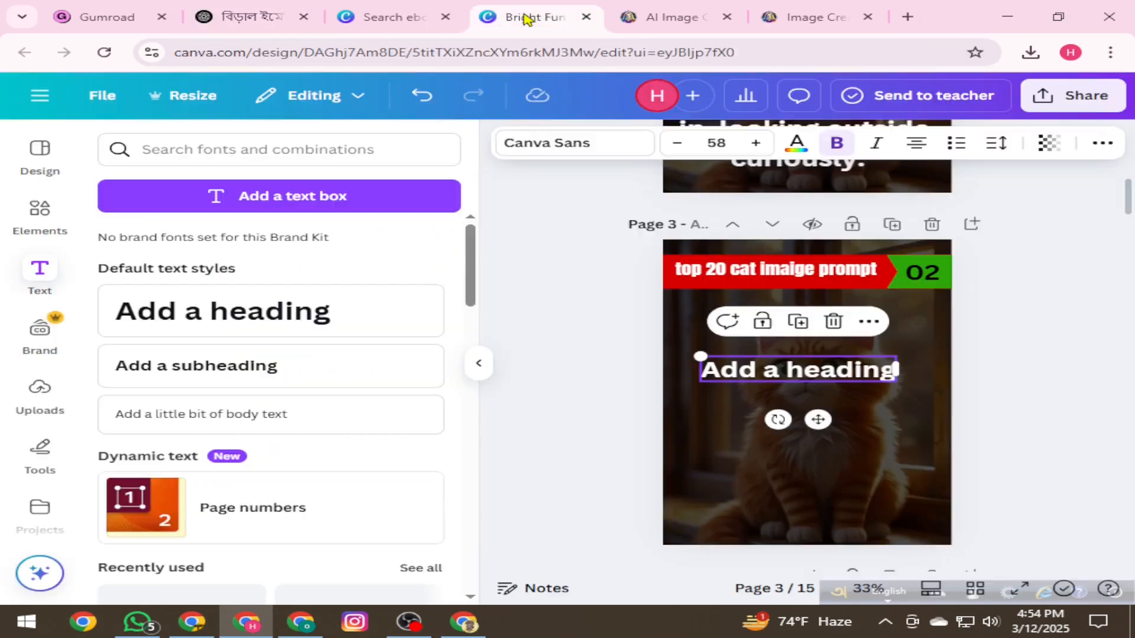
double_click(820, 371)
right_click(820, 371)
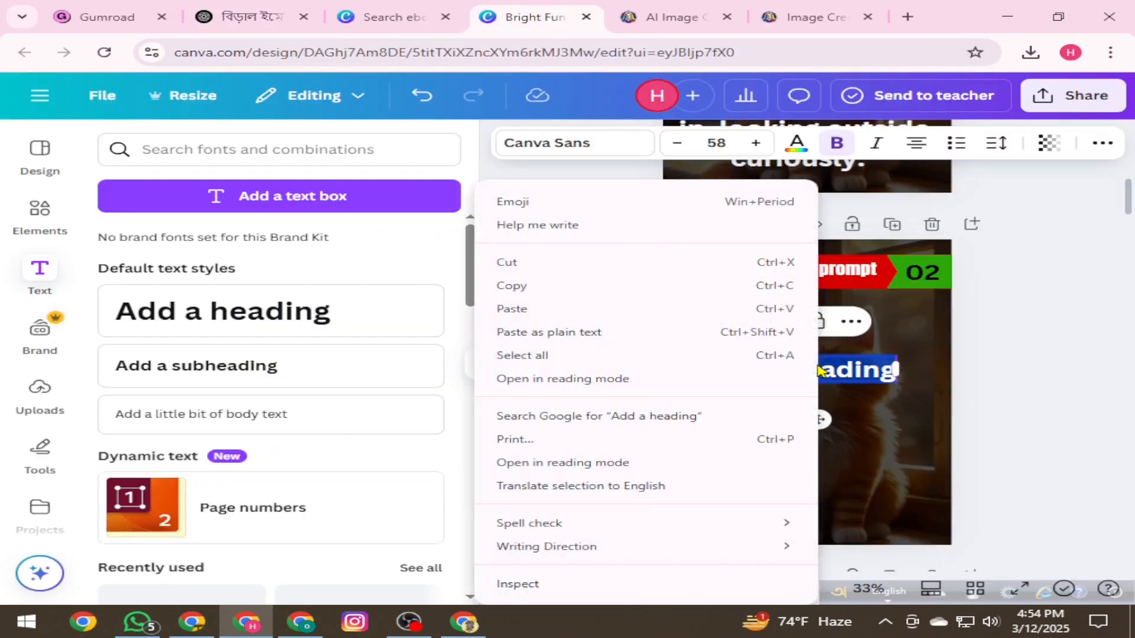
click(521, 308)
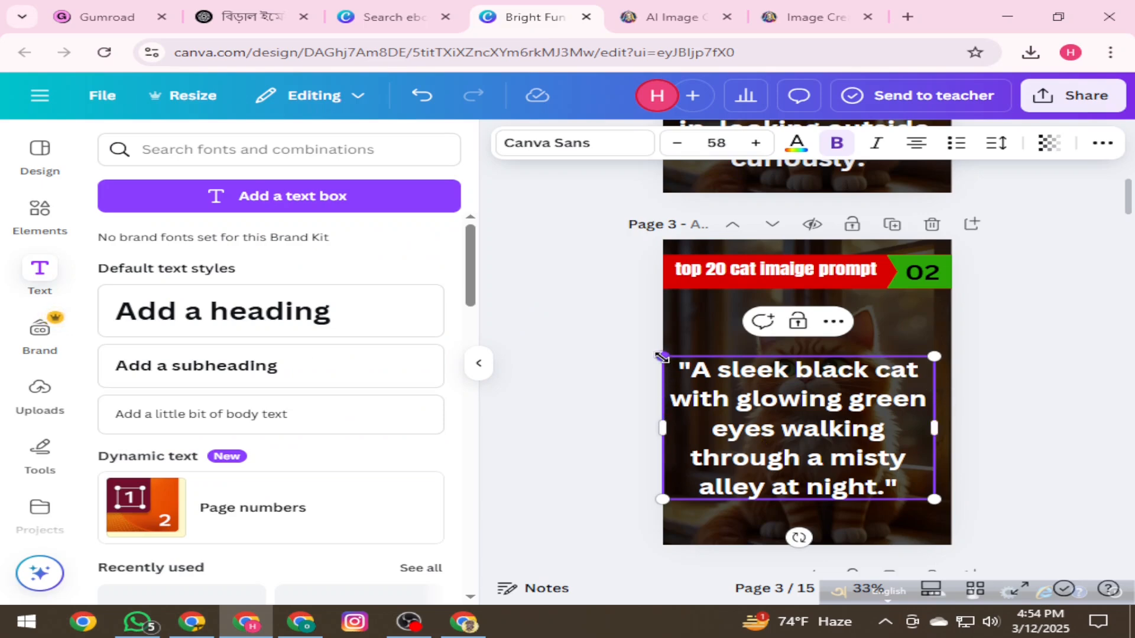
- Shrink the black cat prompt text on page 3 to about size 56.5 and move it up closer to the banner
drag(661, 357, 669, 360)
click(1095, 374)
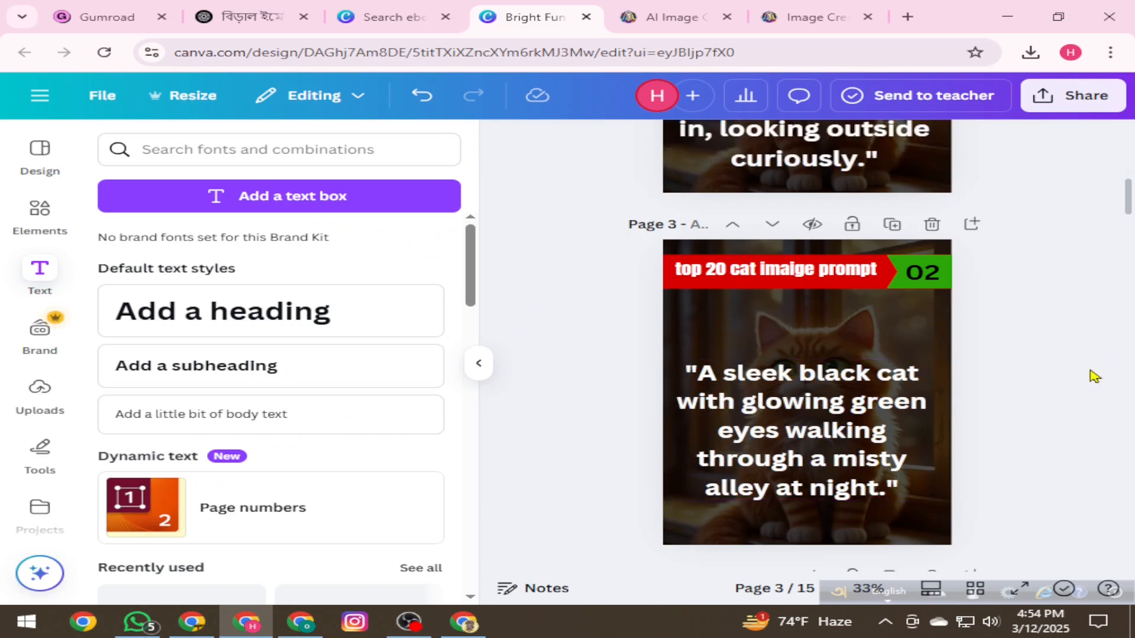
click(838, 412)
drag(837, 412, 836, 385)
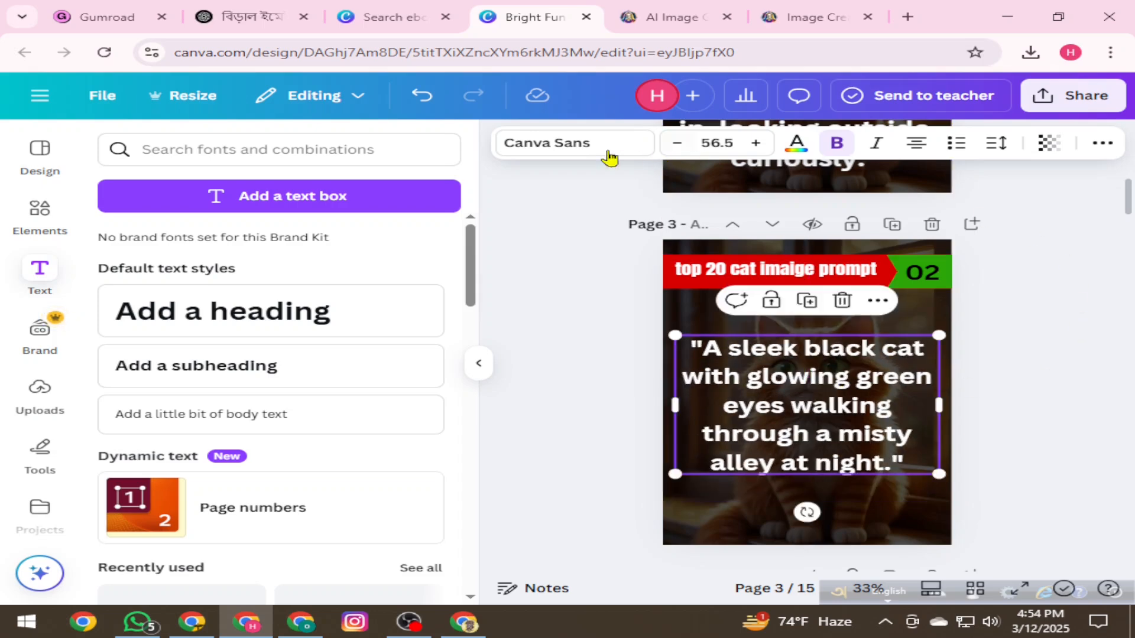
- Change the number in the green banner section on page 4 to 03
scroll(813, 413, down, 7)
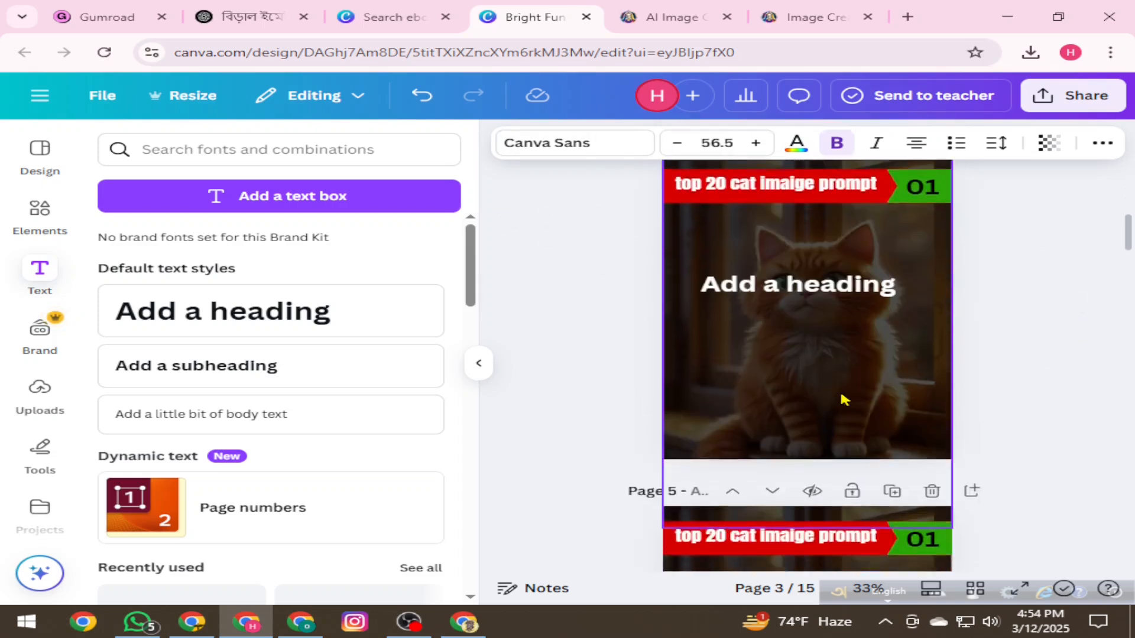
scroll(844, 400, up, 3)
double_click(916, 402)
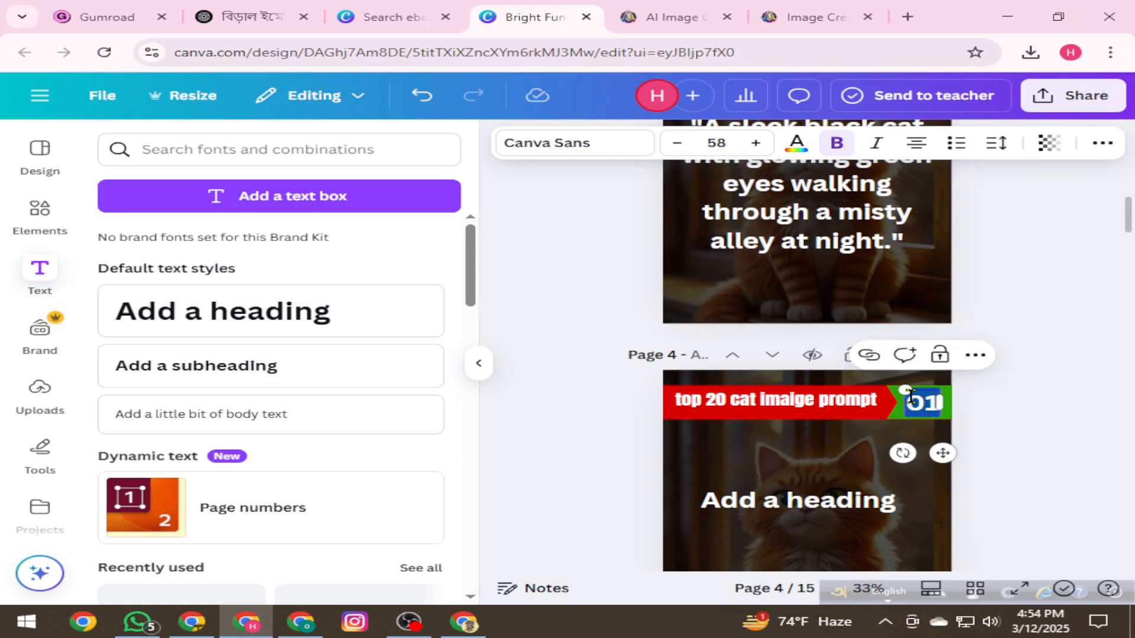
text(03)
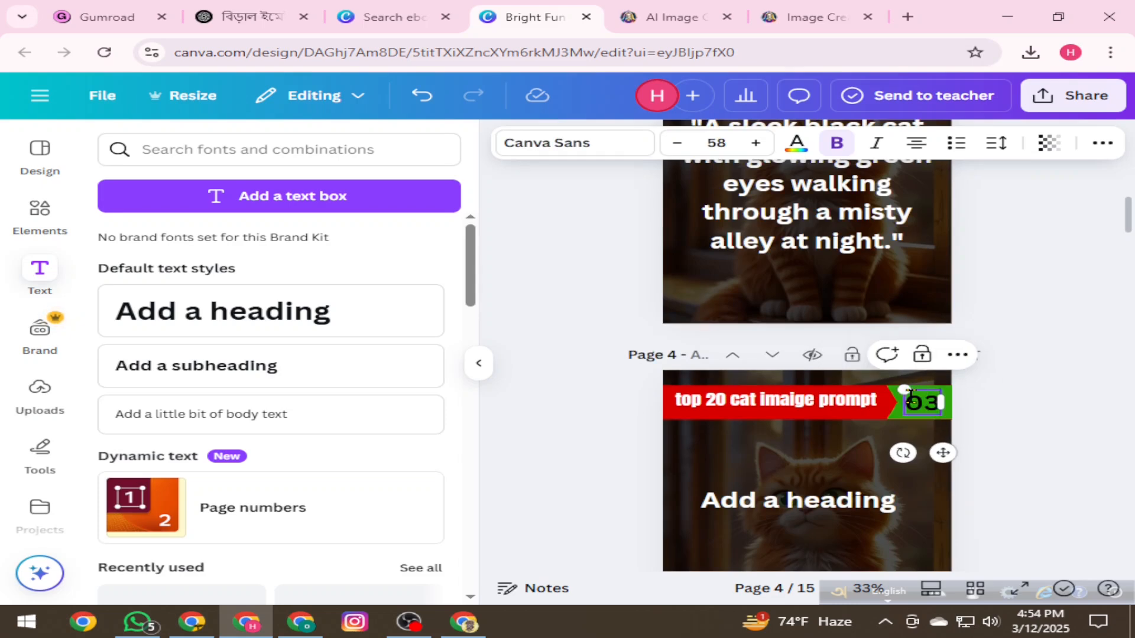
- Switch to the ChatGPT conversation and copy the third prompt, about the tiny white kitten playing with a ball of yarn
scroll(857, 442, down, 3)
click(774, 280)
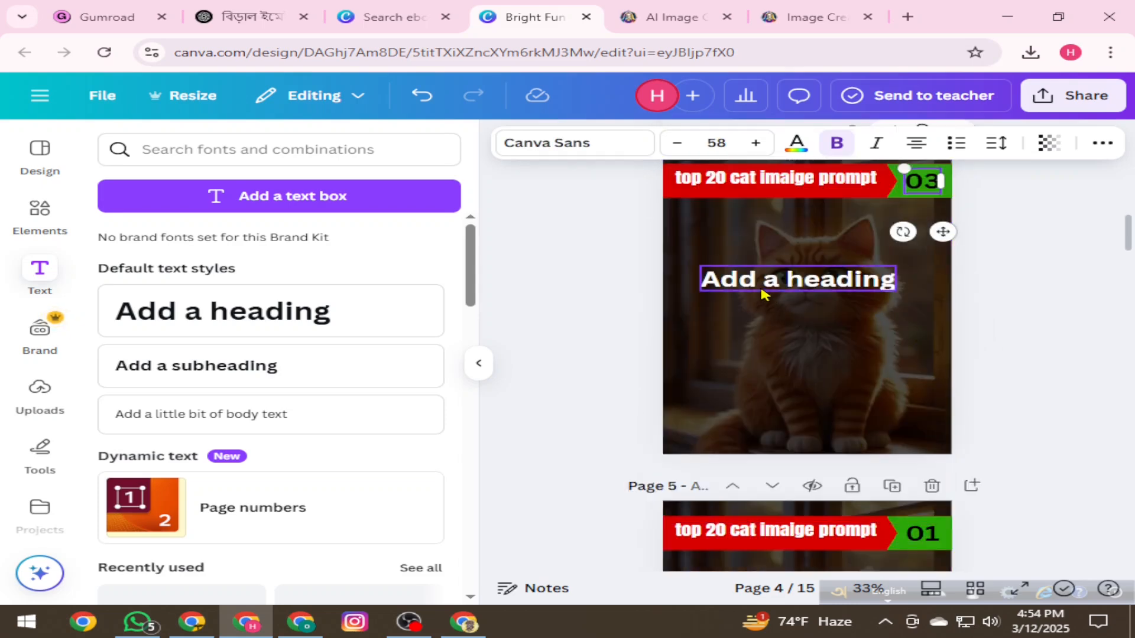
double_click(772, 277)
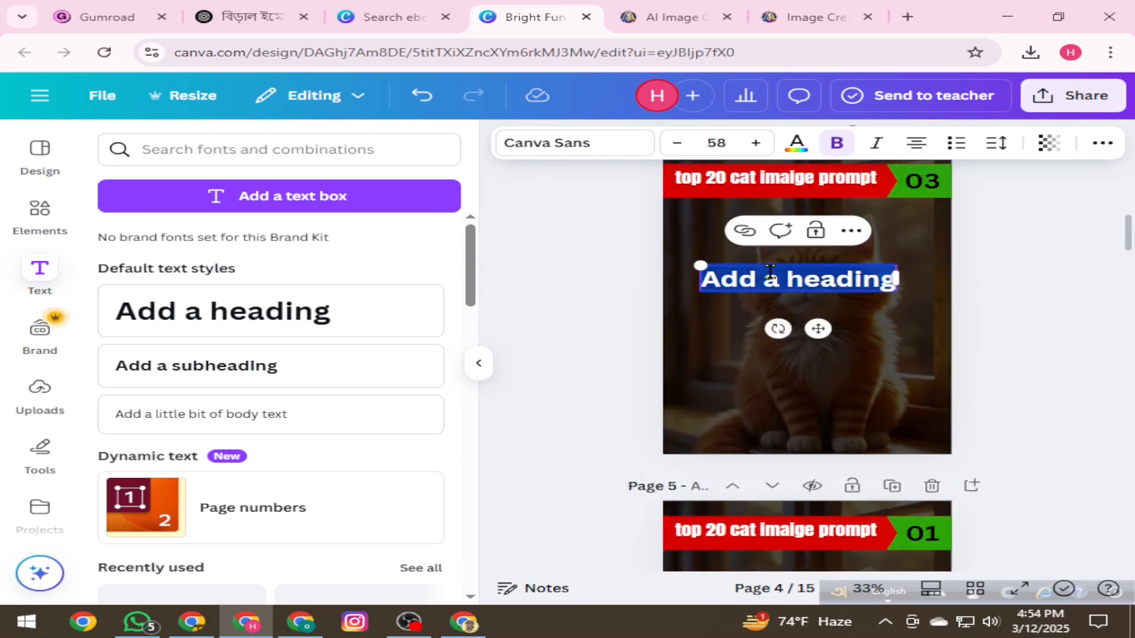
click(255, 18)
click(811, 336)
drag(810, 337, 188, 332)
right_click(227, 329)
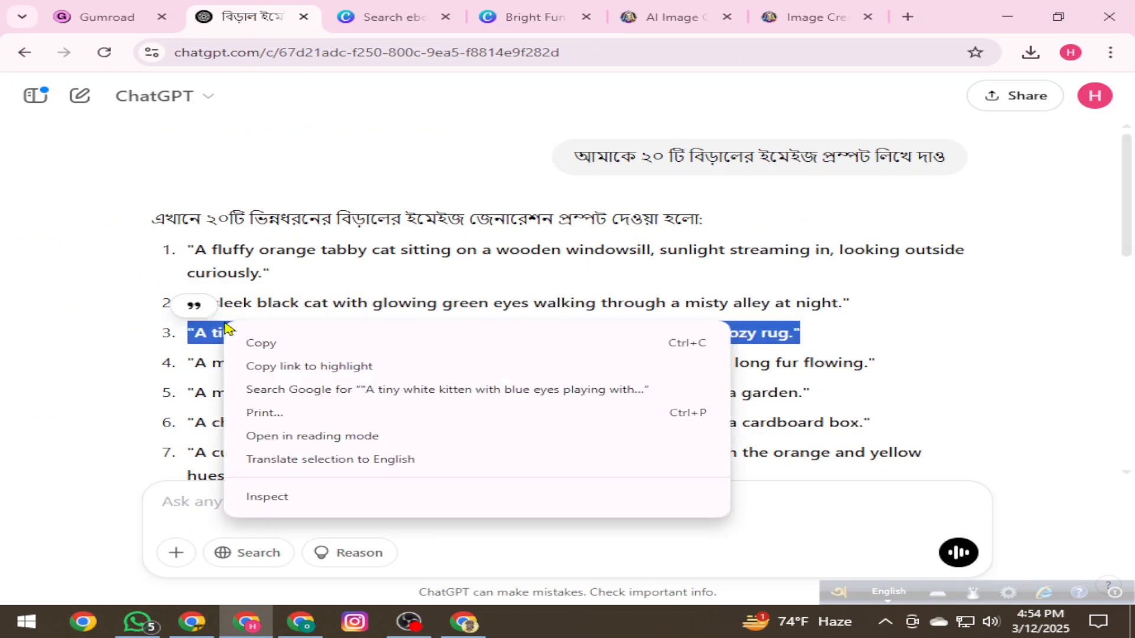
click(260, 341)
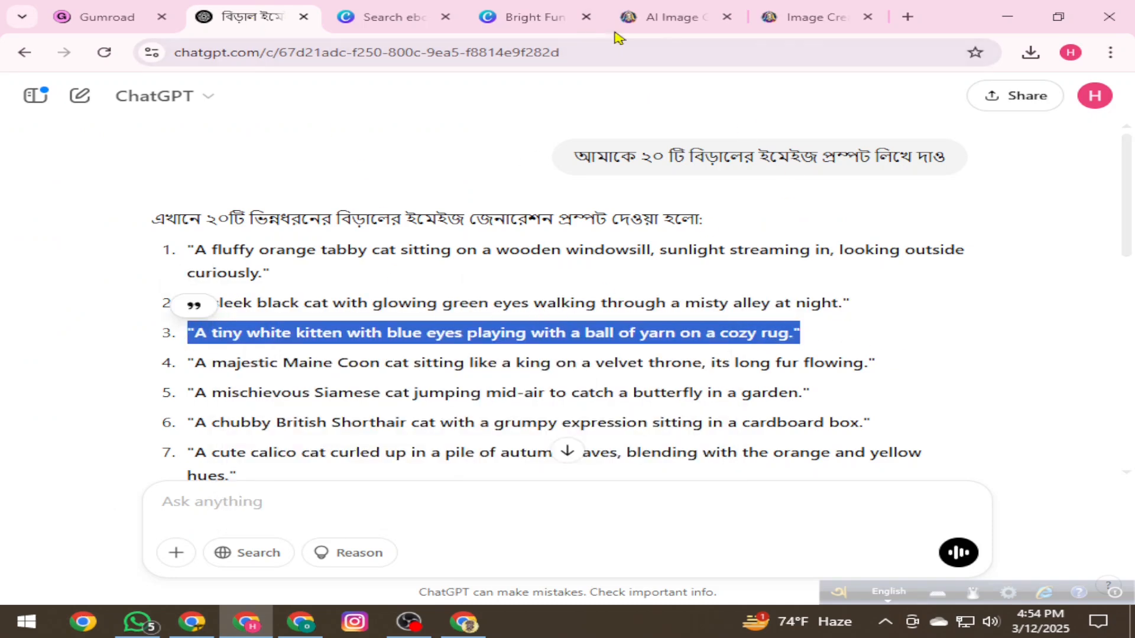
- Return to the Canva design and replace the placeholder heading on page 4 with the copied white kitten prompt
click(523, 18)
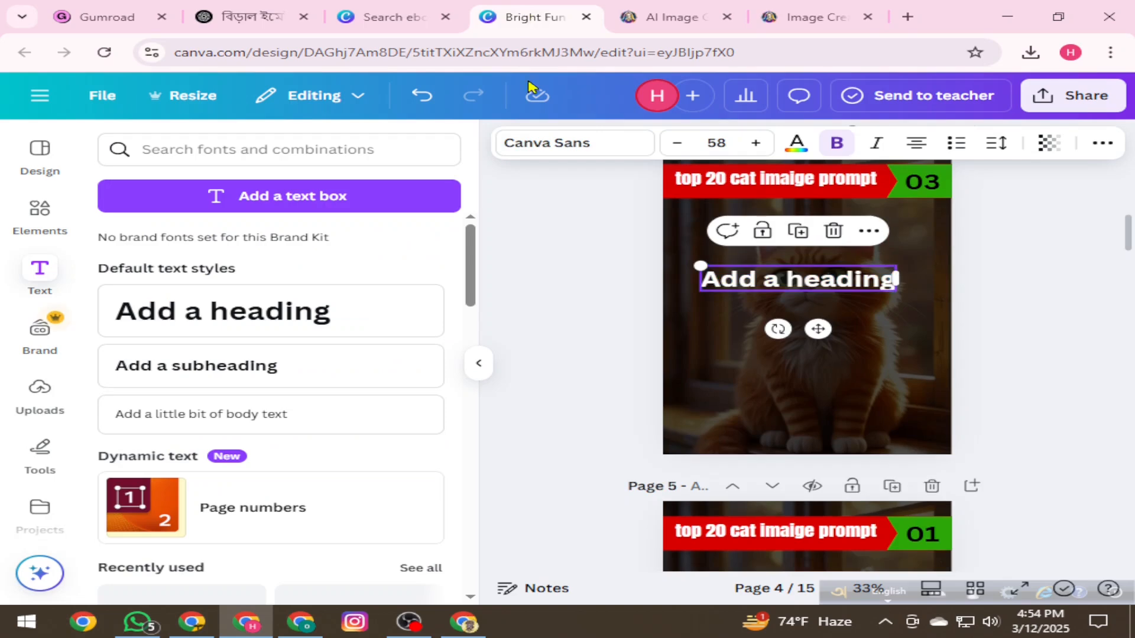
double_click(787, 278)
right_click(786, 276)
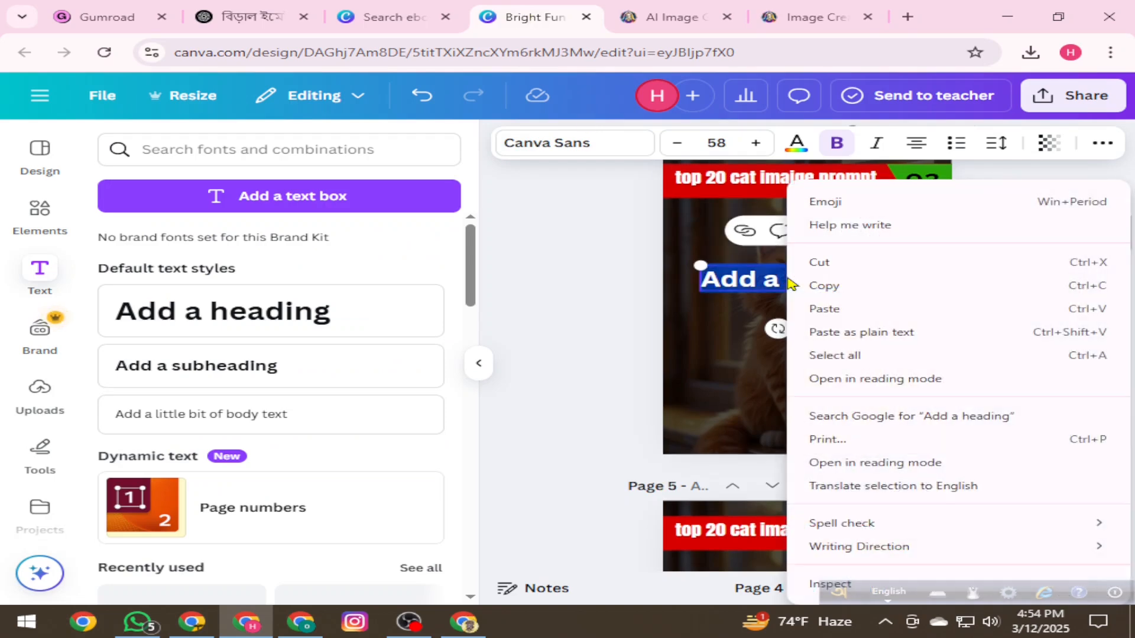
click(823, 309)
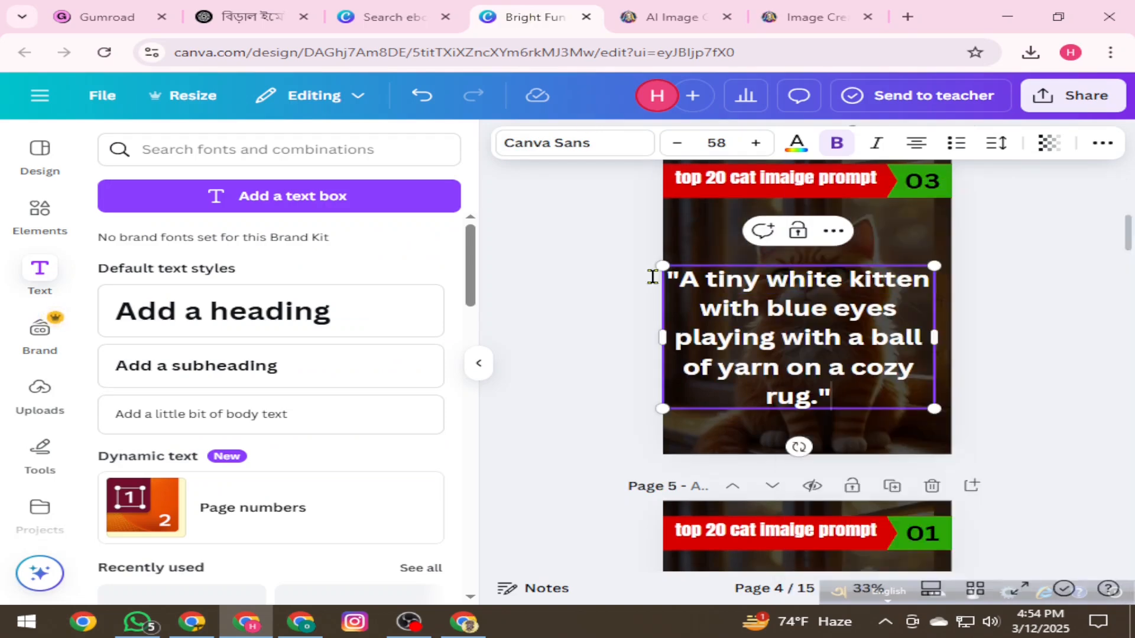
- Shrink the white kitten prompt text on page 4 to about size 56 and move it slightly up toward the banner
drag(663, 267, 672, 271)
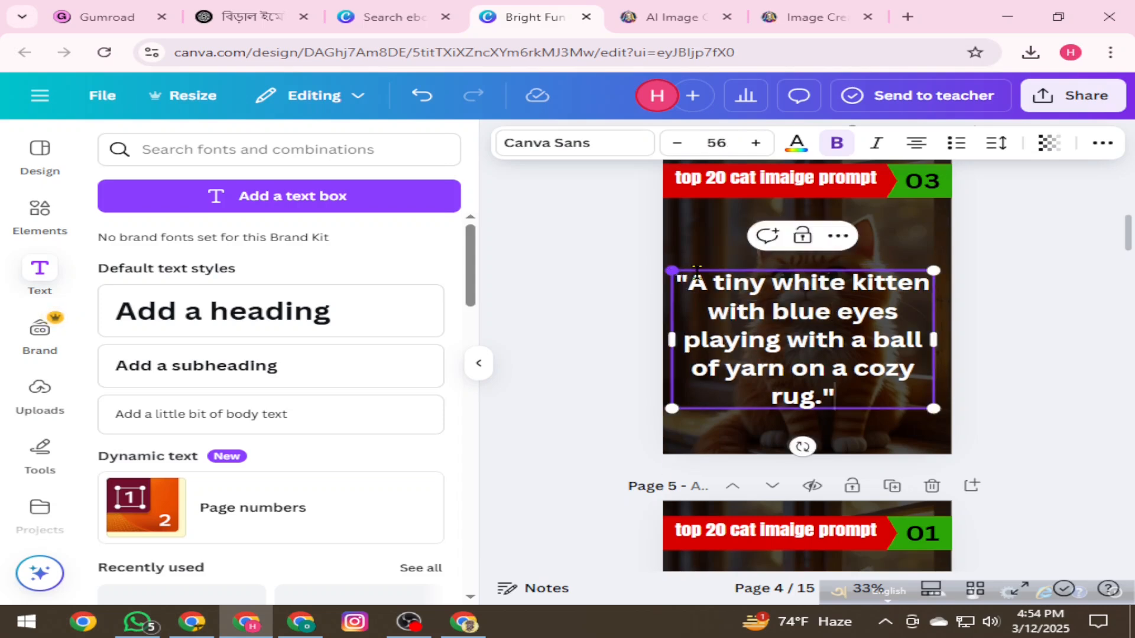
click(1031, 316)
drag(842, 316, 835, 291)
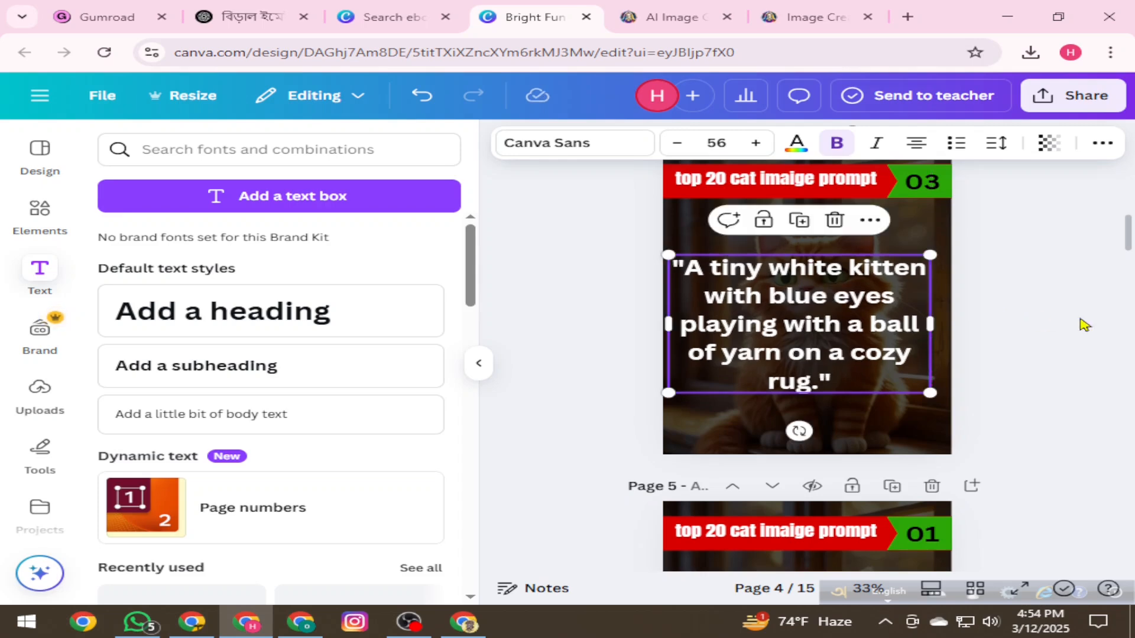
- Change the number in the green banner section on page 5 to 04
scroll(1086, 321, down, 4)
scroll(1087, 319, down, 4)
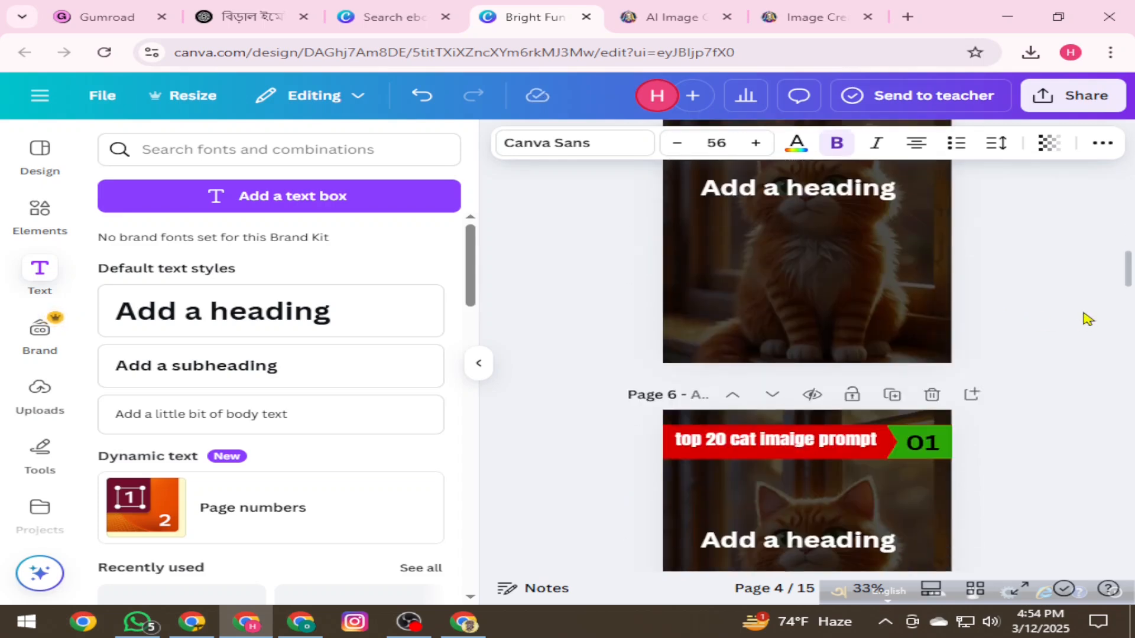
scroll(1087, 319, down, 2)
double_click(813, 409)
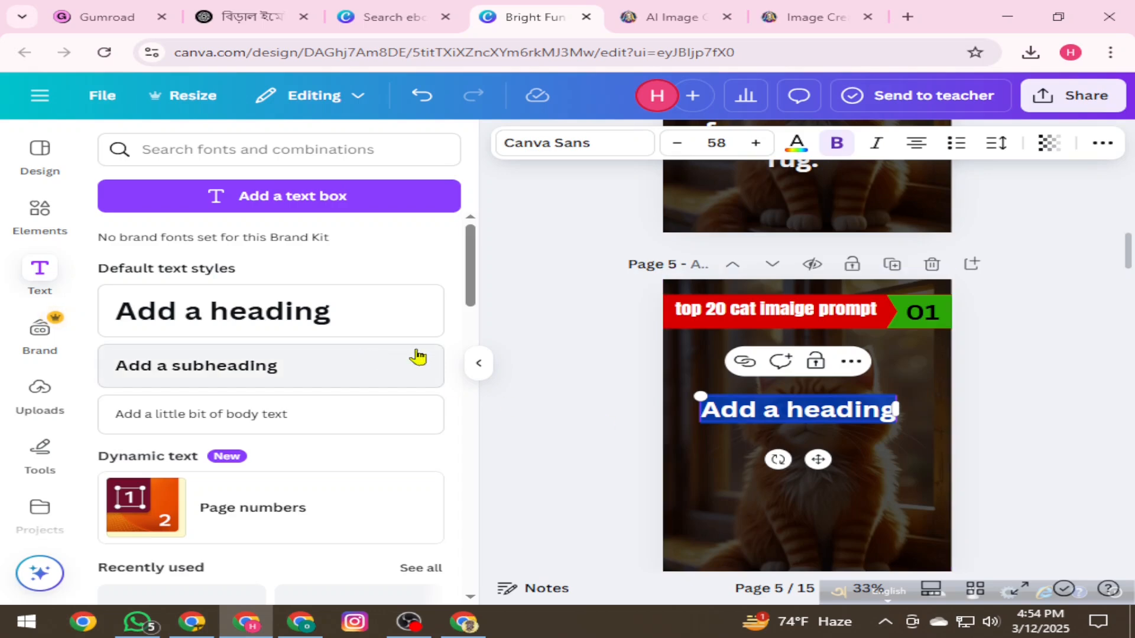
scroll(943, 330, up, 3)
scroll(944, 329, down, 3)
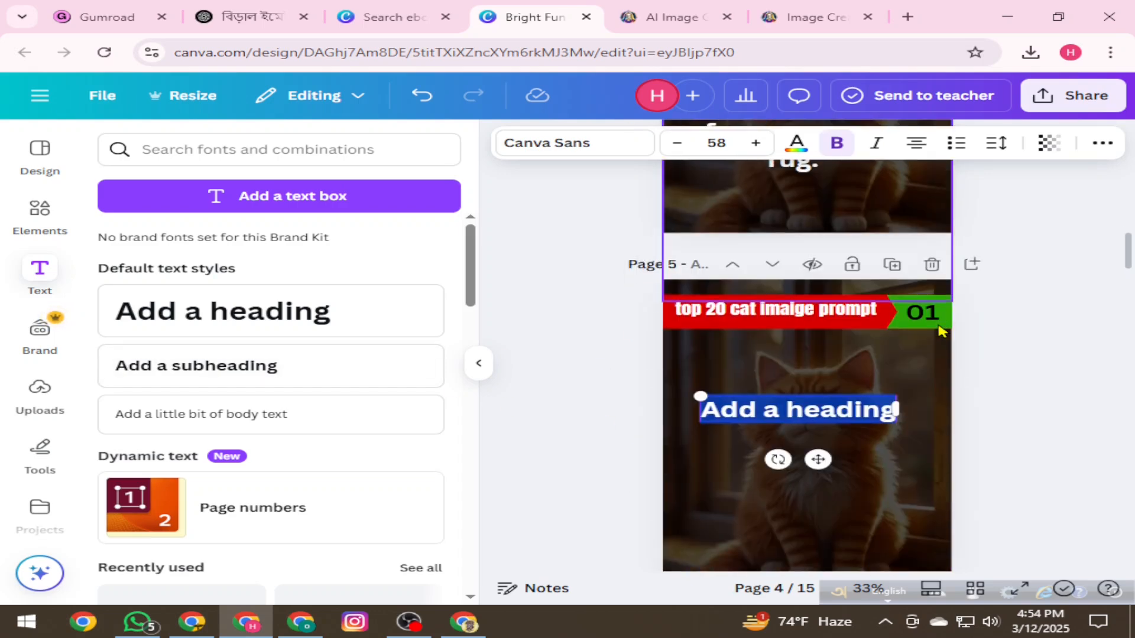
click(916, 311)
click(916, 311)
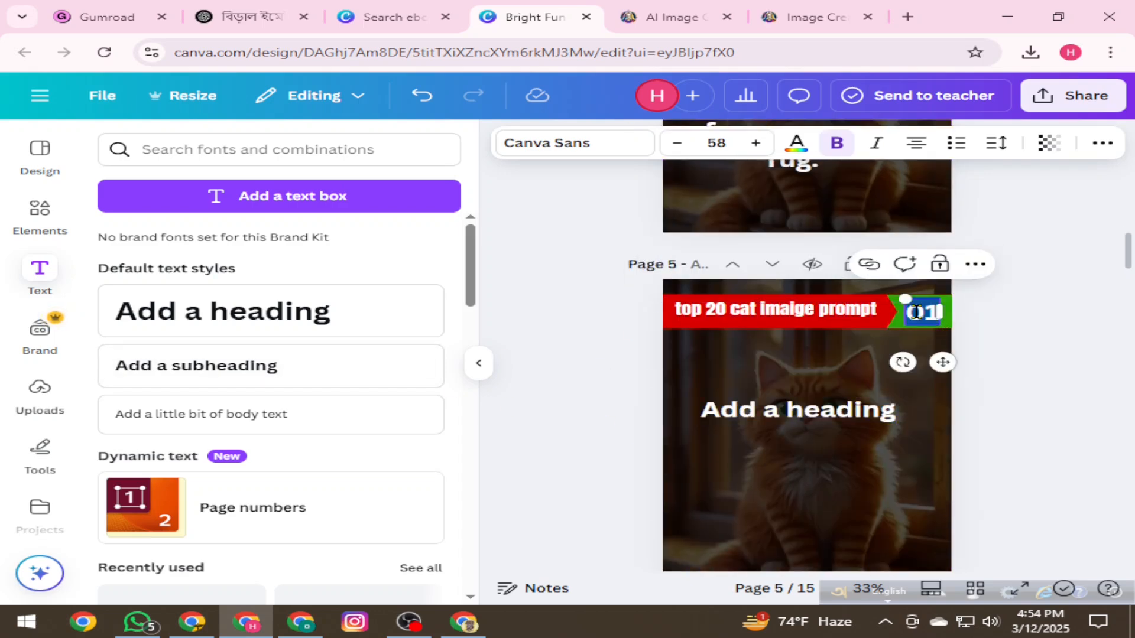
text(04)
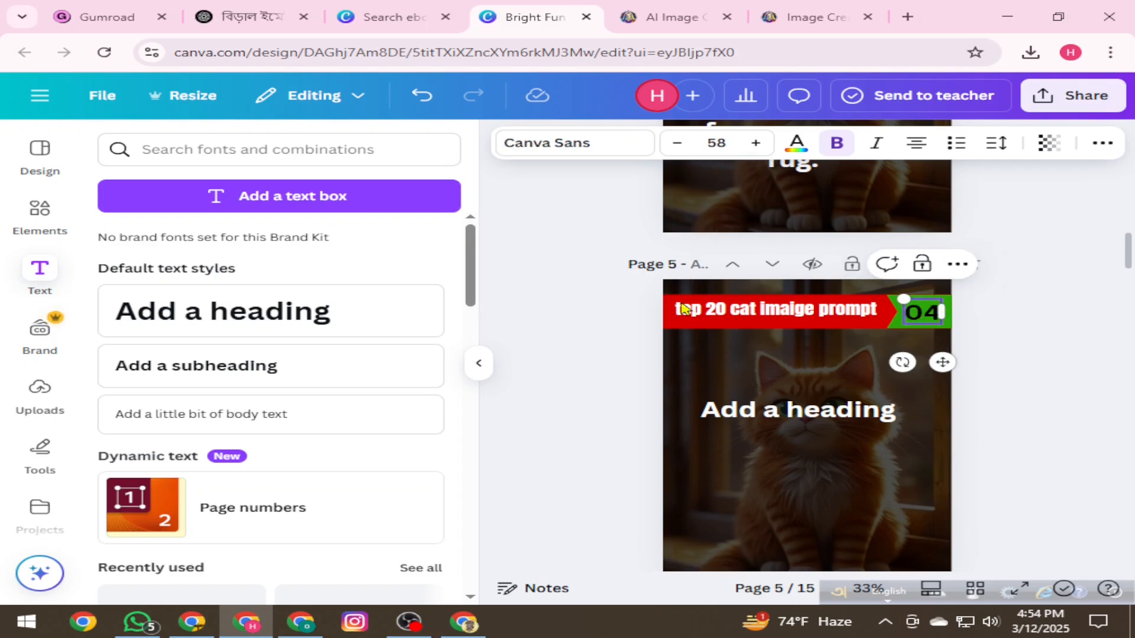
- Switch to the ChatGPT conversation and copy the fourth prompt, about the majestic Maine Coon cat on a velvet throne
click(840, 408)
click(840, 401)
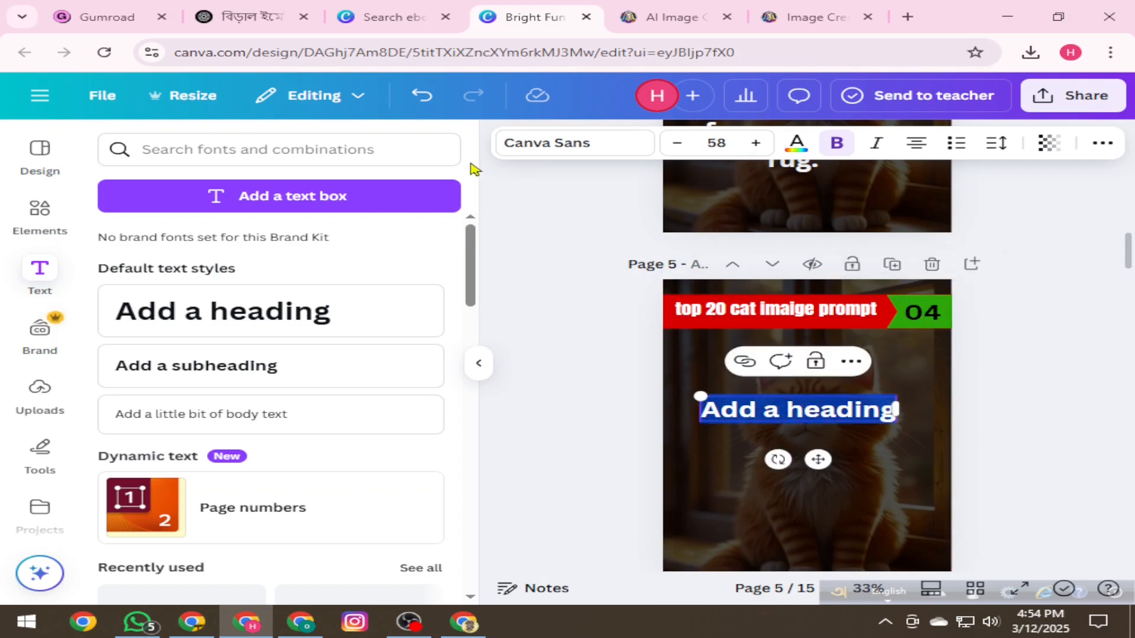
click(253, 17)
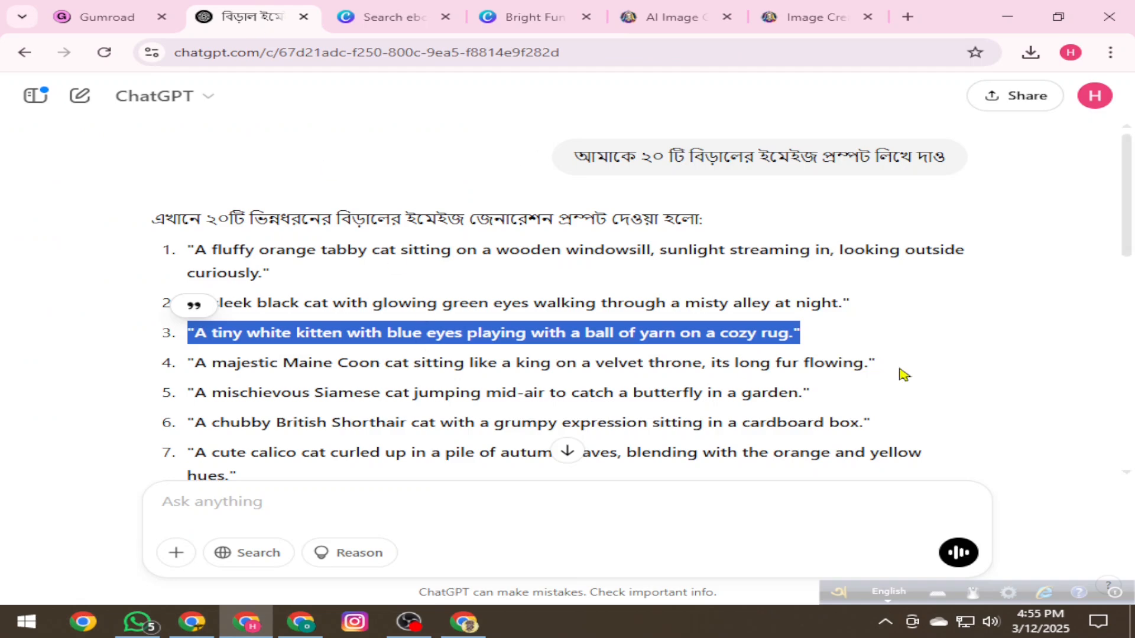
drag(878, 363, 182, 362)
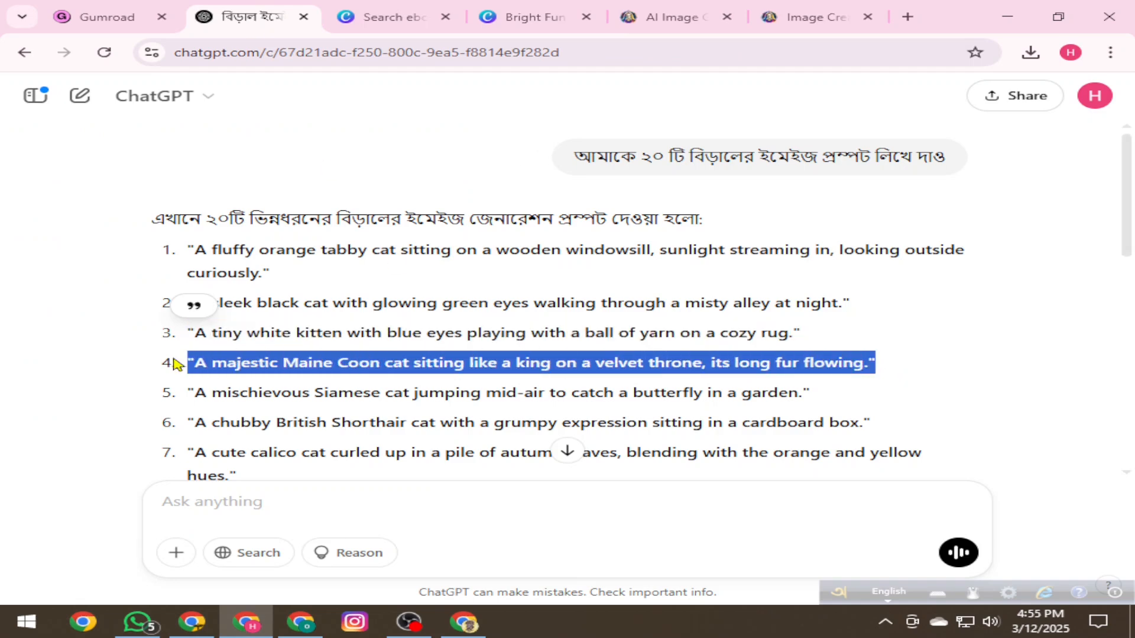
right_click(265, 364)
click(303, 387)
- Return to the Canva design and replace the placeholder heading on page 5 with the copied Maine Coon prompt
click(534, 19)
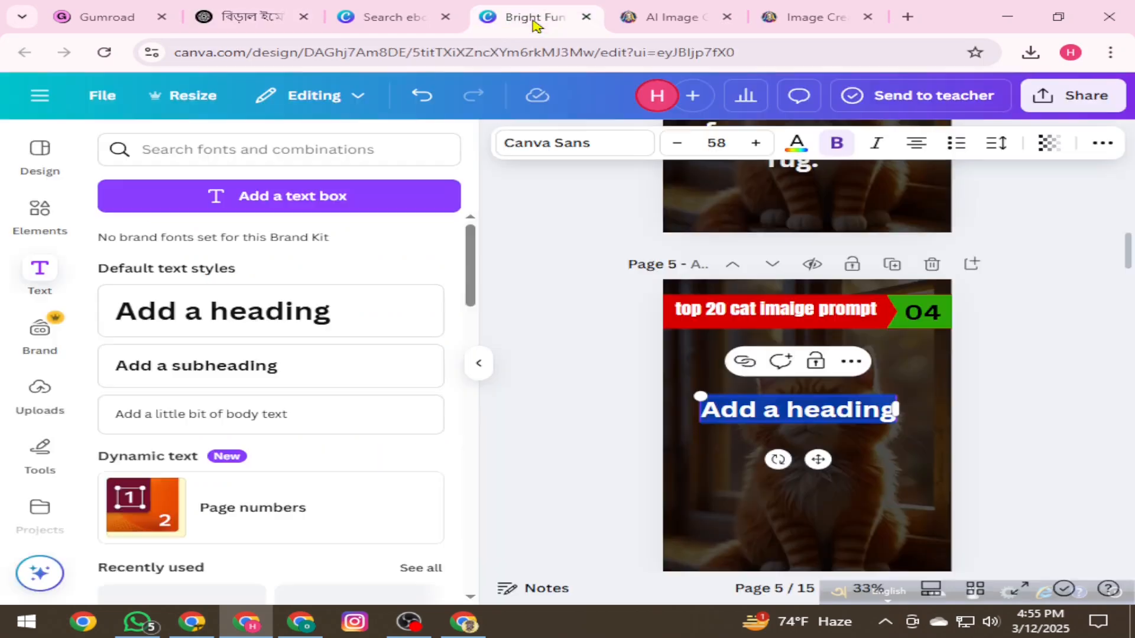
click(831, 409)
right_click(826, 406)
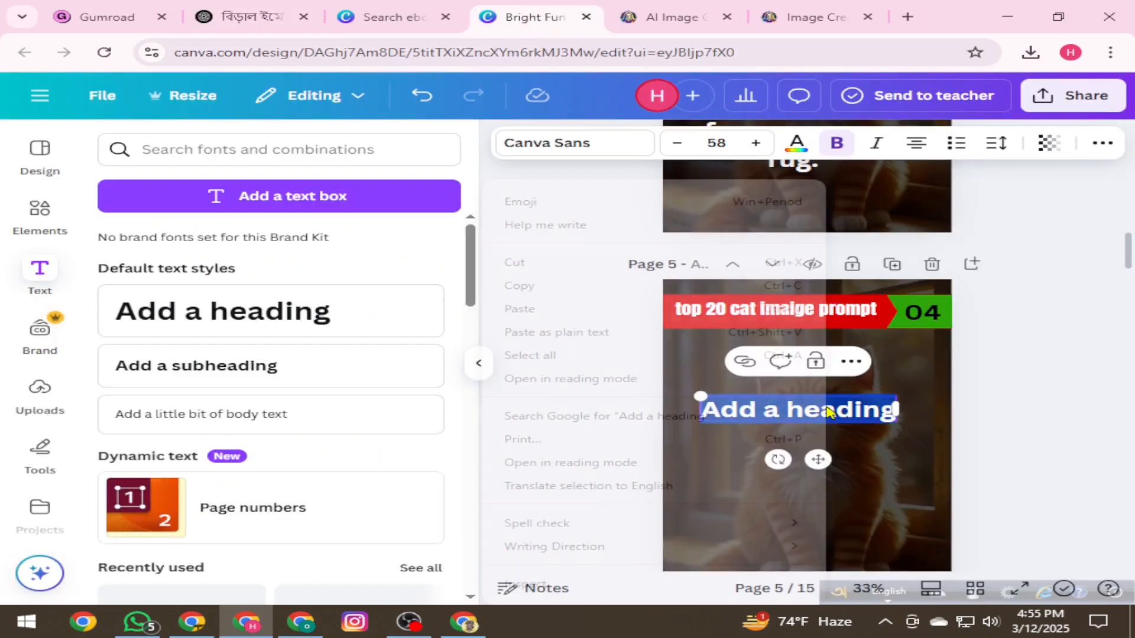
click(552, 310)
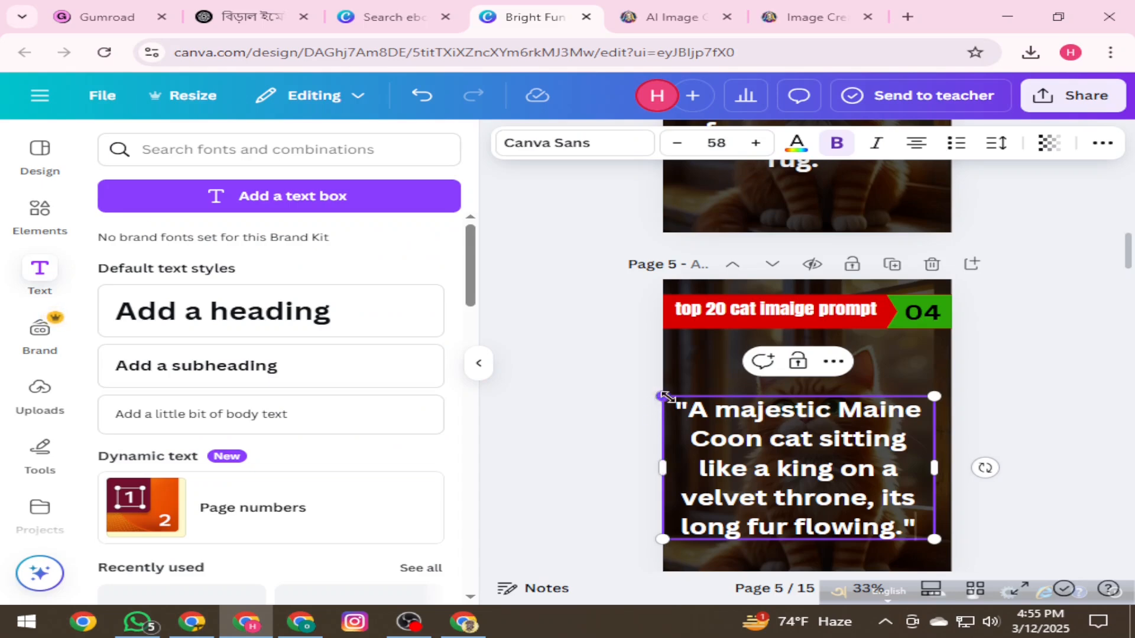
- Shrink the Maine Coon prompt text on page 5 to about size 55.2 and move it up toward the banner
drag(662, 396, 676, 403)
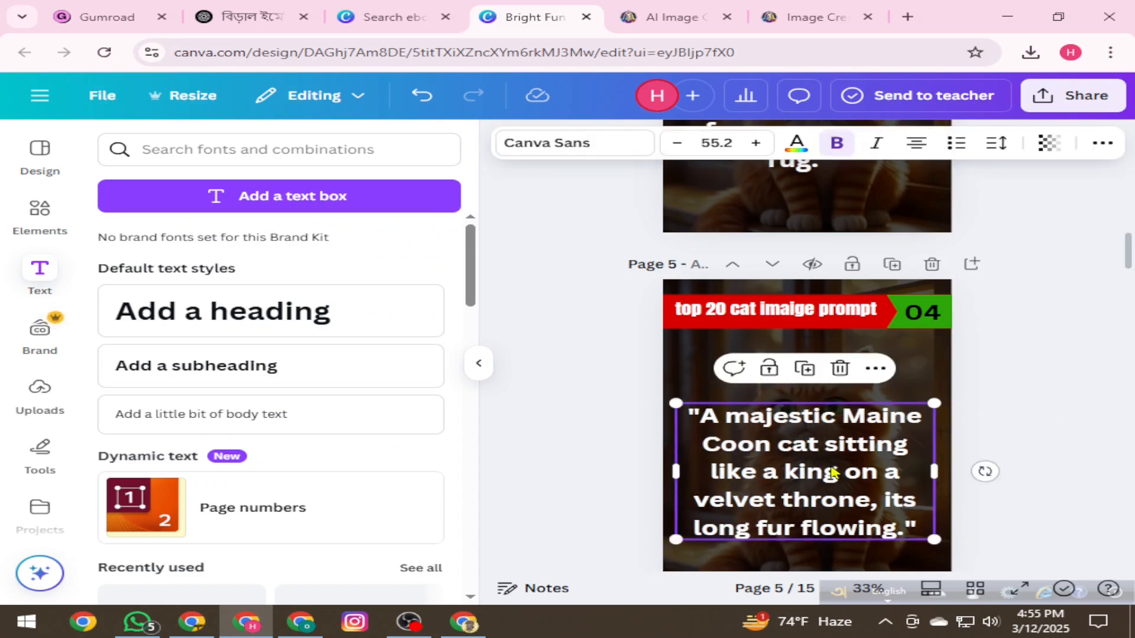
drag(831, 471, 832, 435)
click(1083, 405)
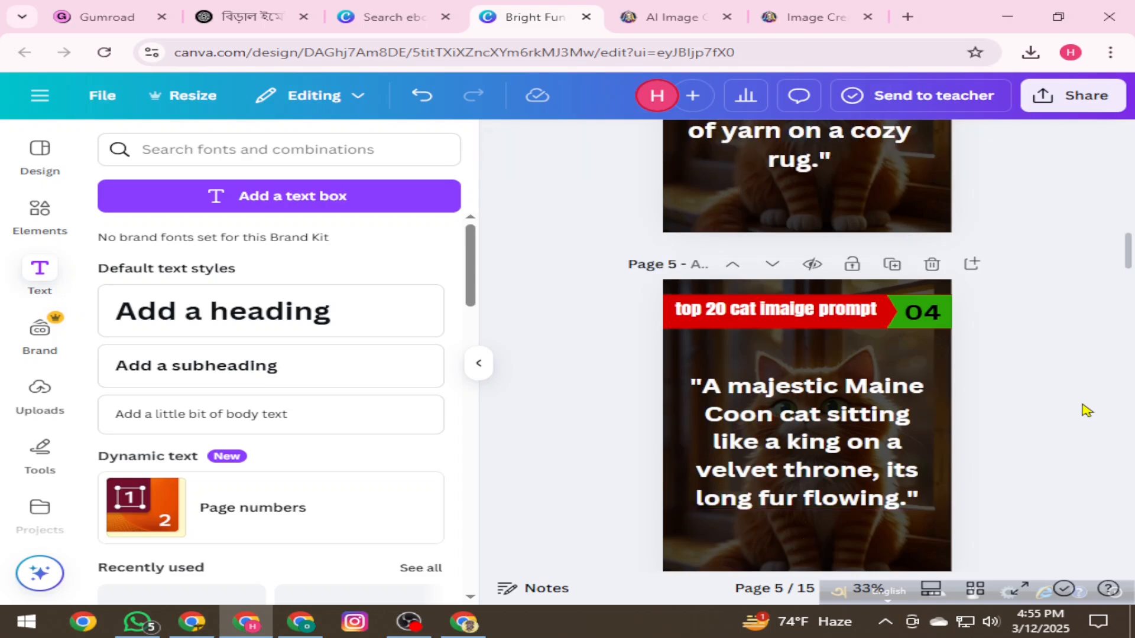
- Change the number in the green banner section on page 6 to 05
scroll(1086, 398, down, 2)
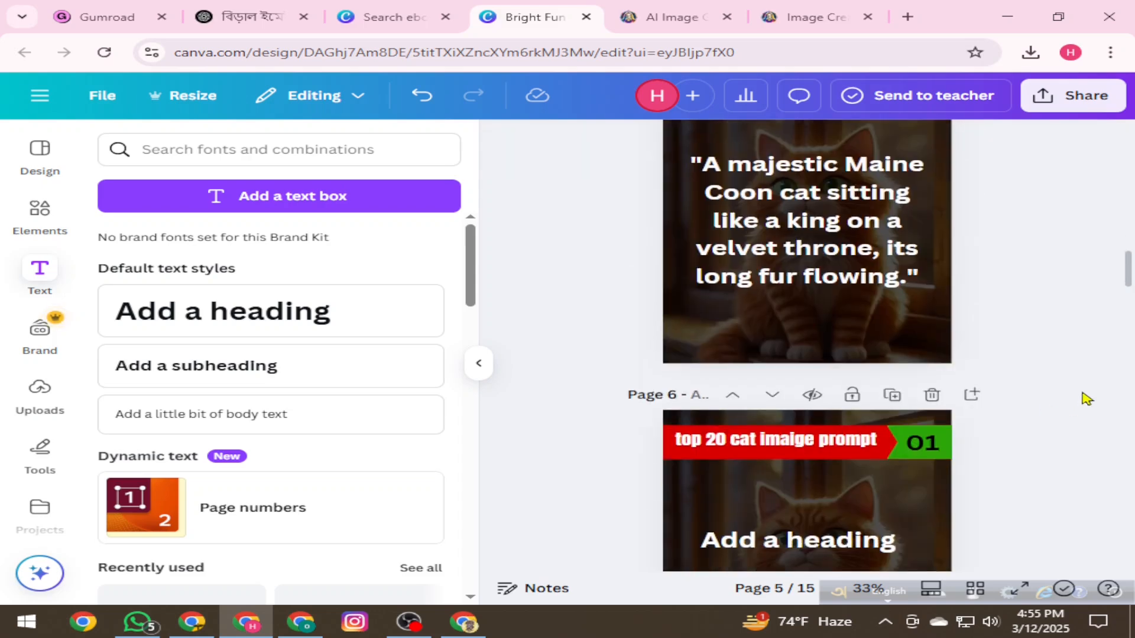
double_click(925, 443)
text(05)
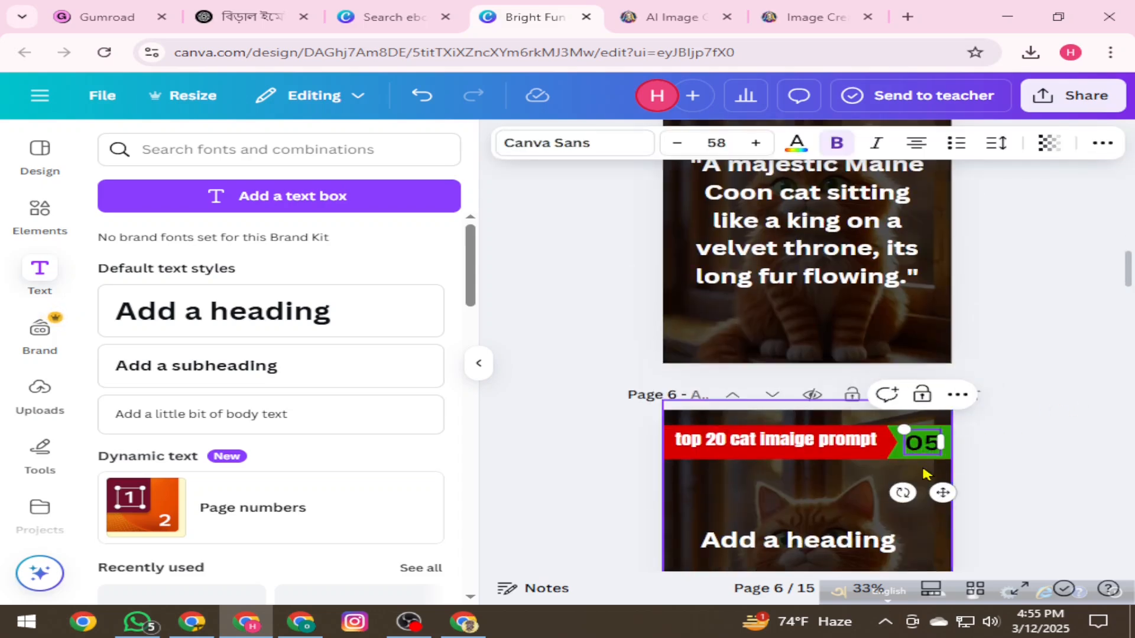
- Change the numbers in the green banner sections on pages 7 and 8 to 06 and 07
scroll(925, 475, down, 4)
scroll(926, 482, down, 3)
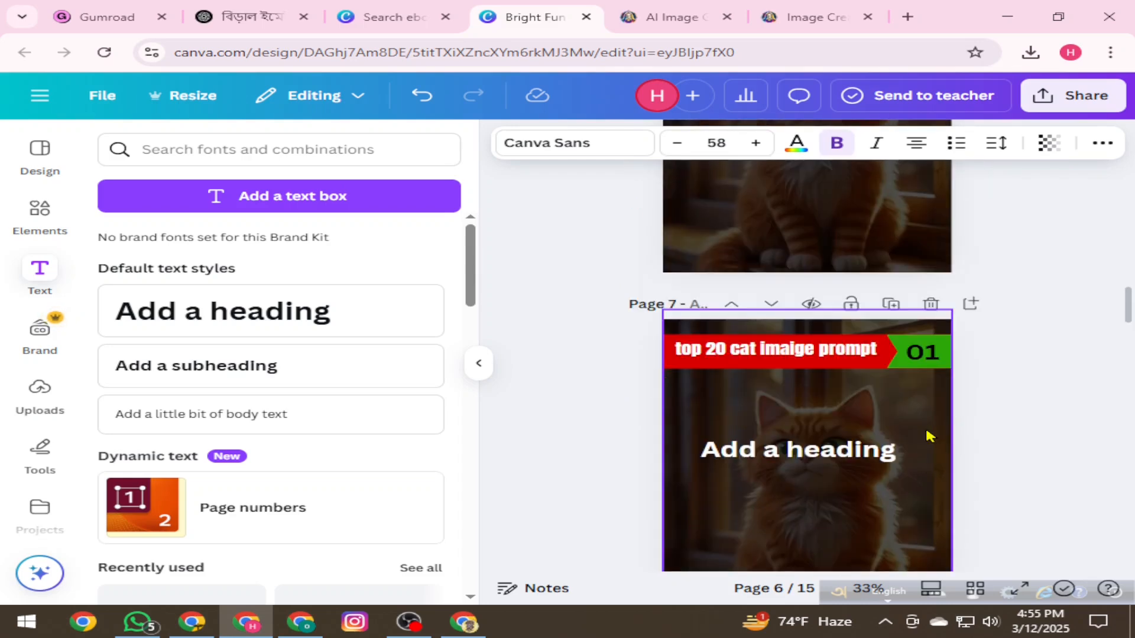
double_click(914, 354)
text(06)
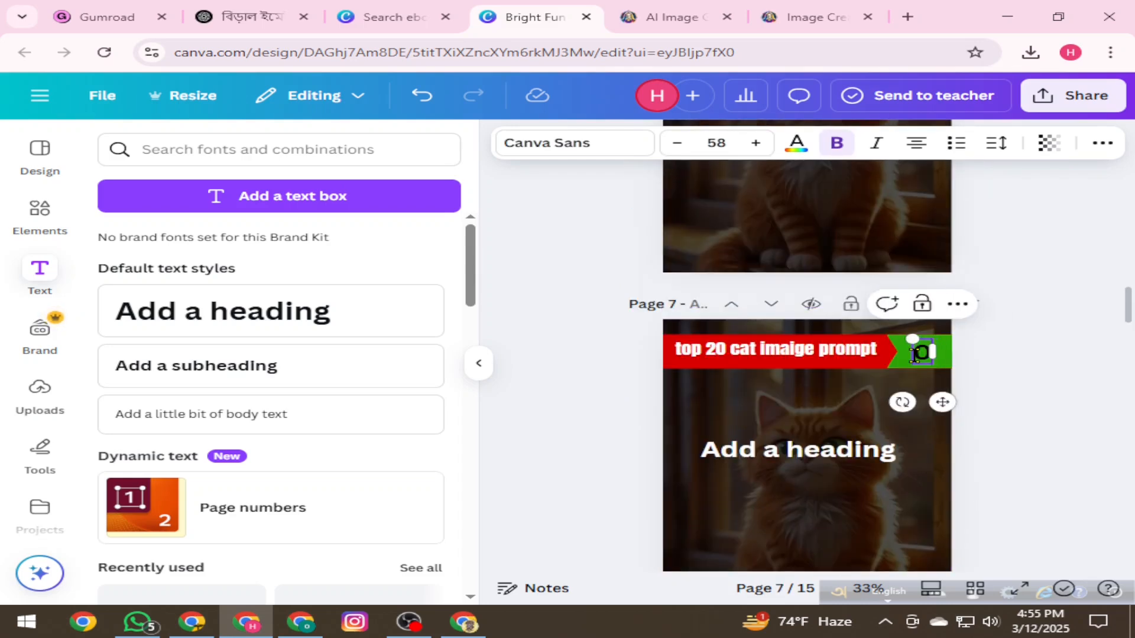
click(1015, 431)
scroll(864, 437, down, 3)
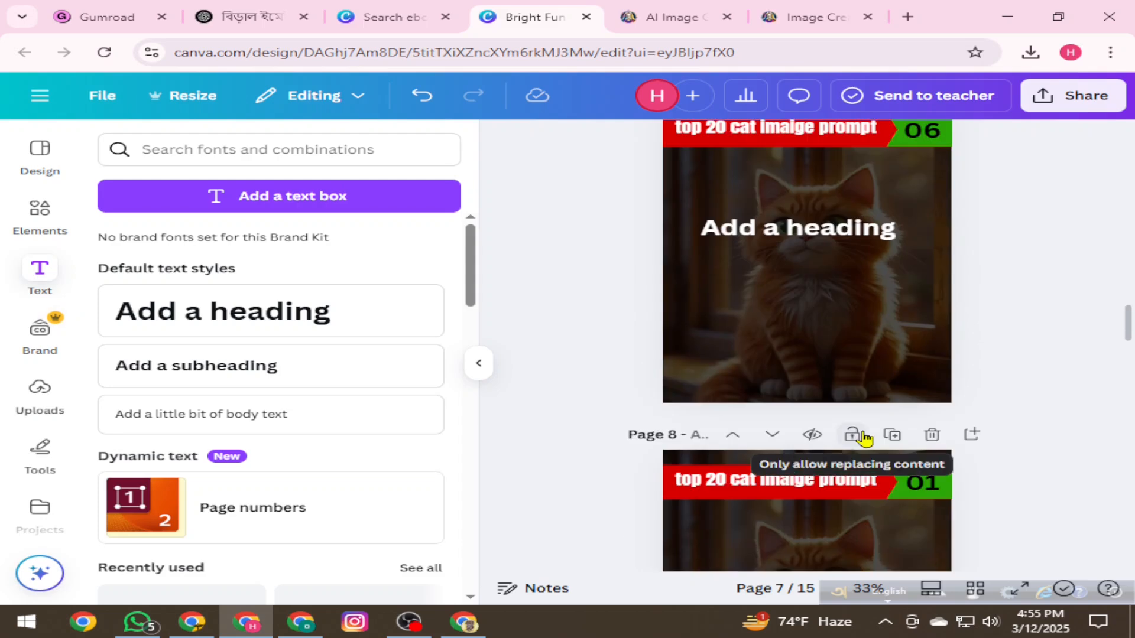
double_click(914, 480)
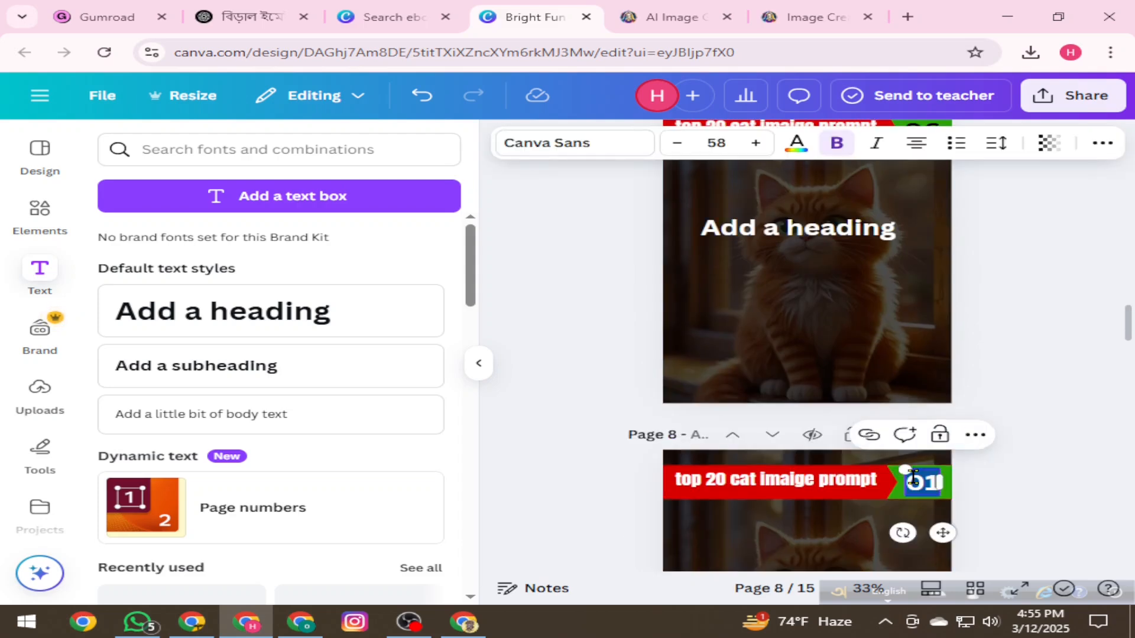
text(07)
- Change the numbers in the green banner sections on pages 9 and 10 to 08 and 09
scroll(1037, 460, down, 5)
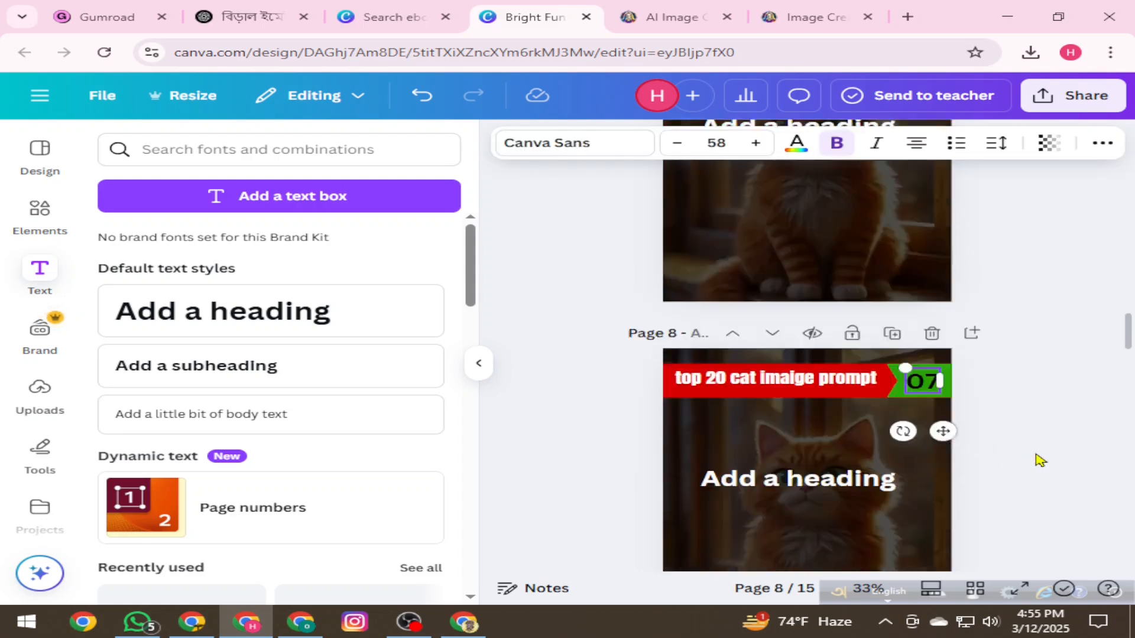
double_click(923, 393)
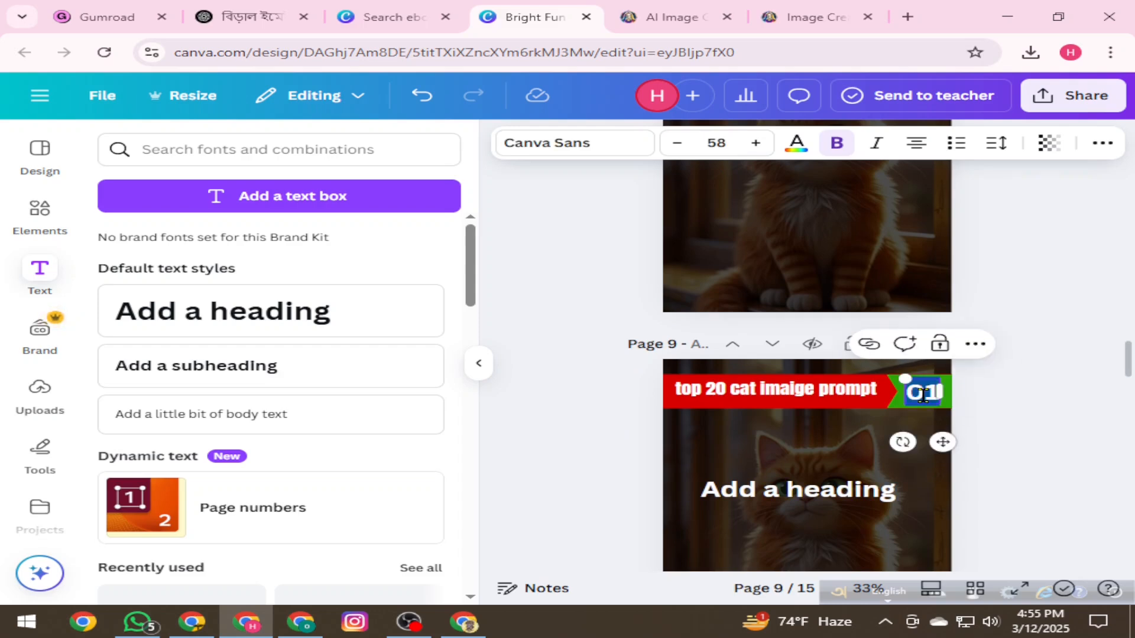
text(08)
scroll(1017, 438, down, 5)
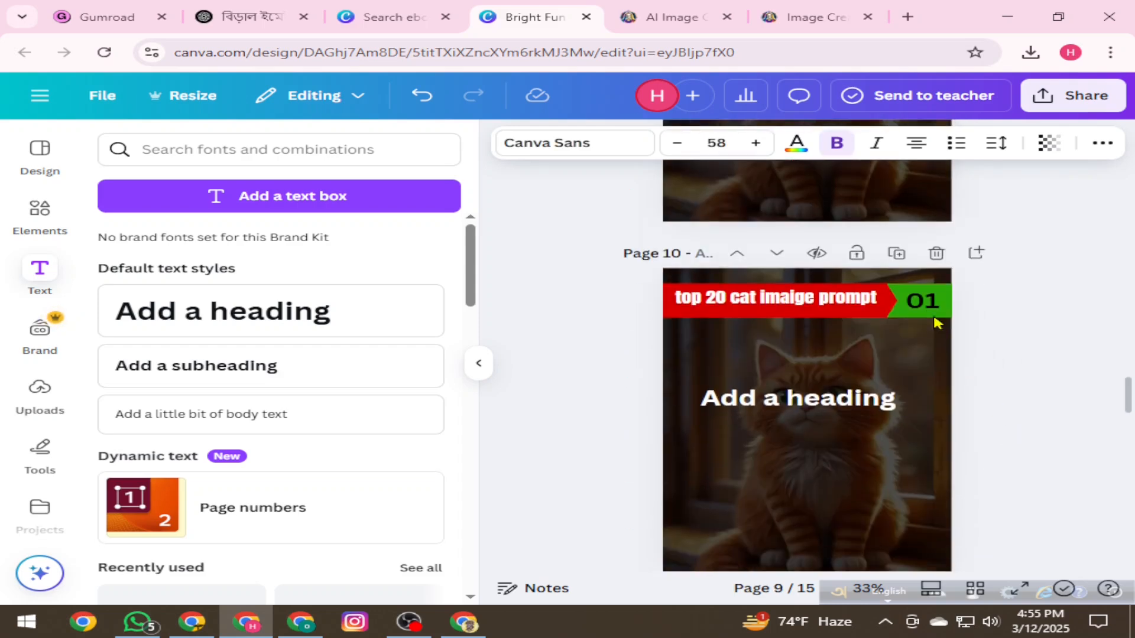
double_click(923, 301)
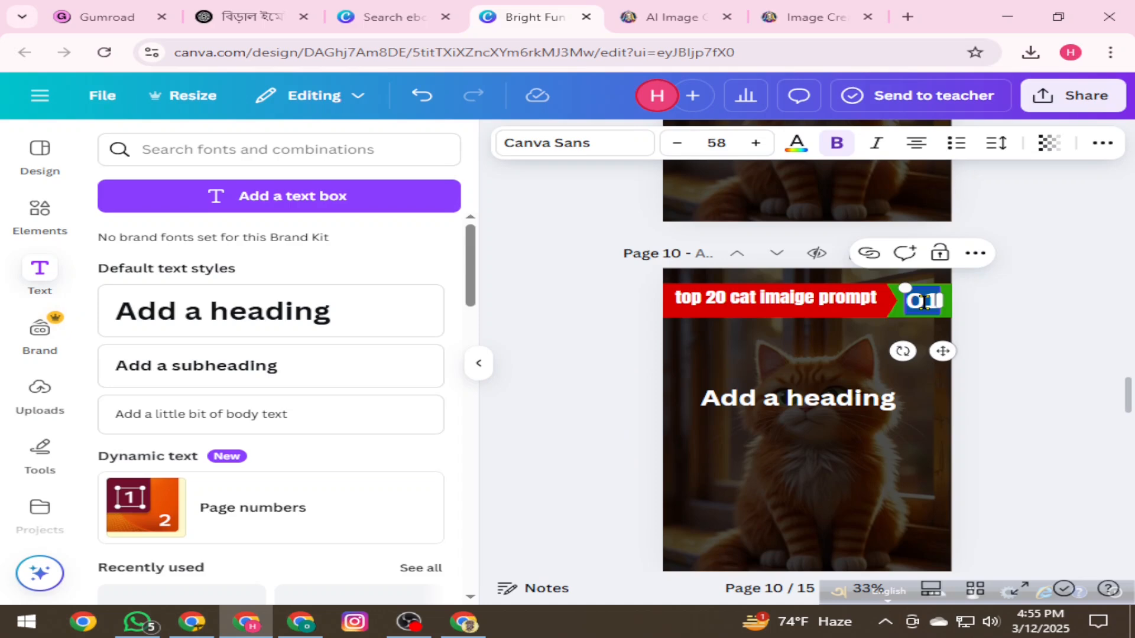
text(09)
- Change the number in the green banner section on page 11 to 10
scroll(1007, 420, down, 4)
click(914, 439)
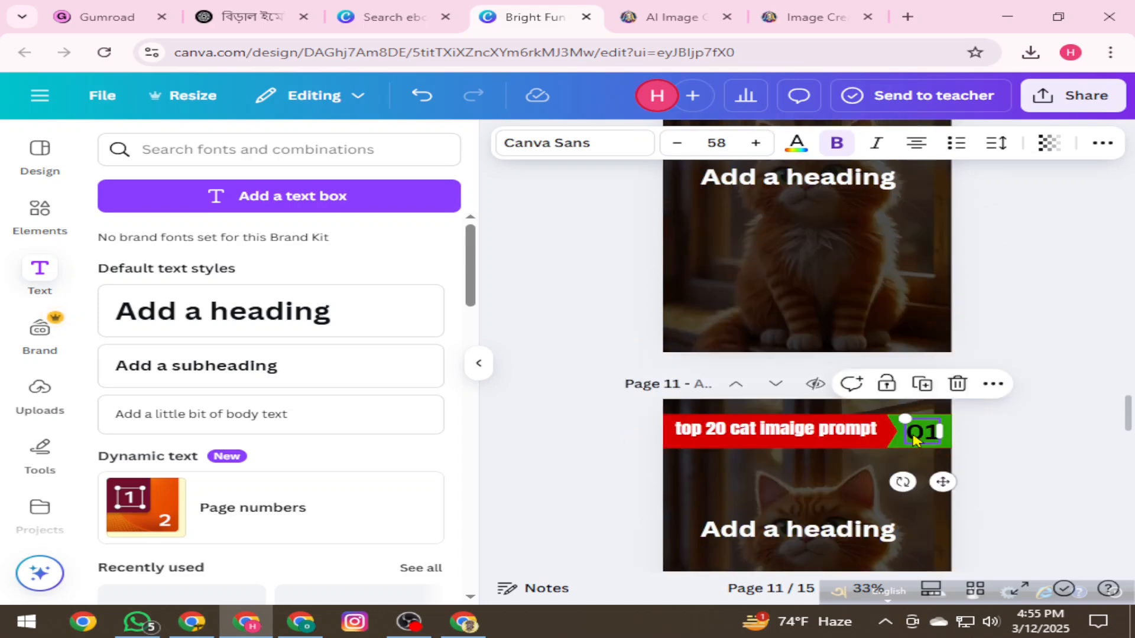
double_click(913, 437)
text(10)
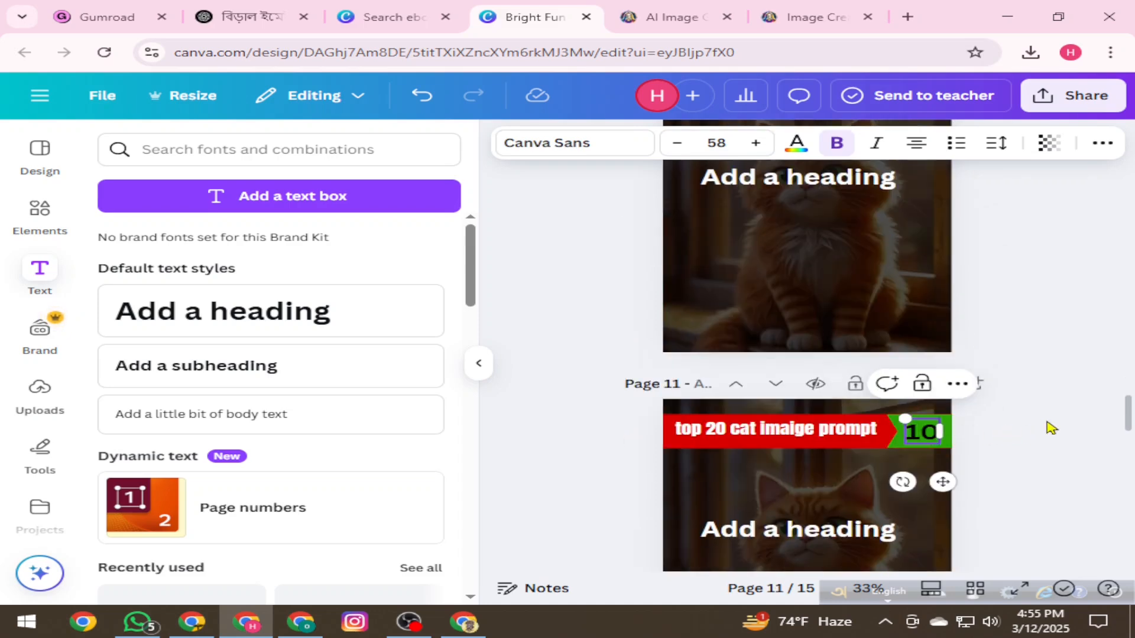
- Delete the four surplus duplicate pages that follow page 11
scroll(1051, 426, down, 6)
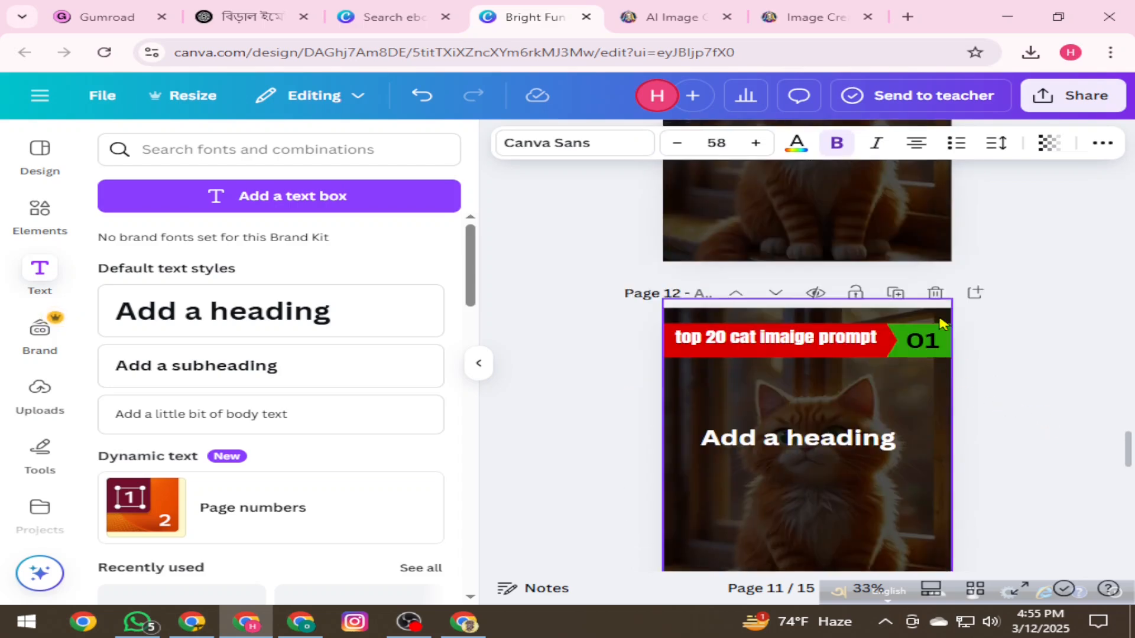
scroll(920, 337, down, 3)
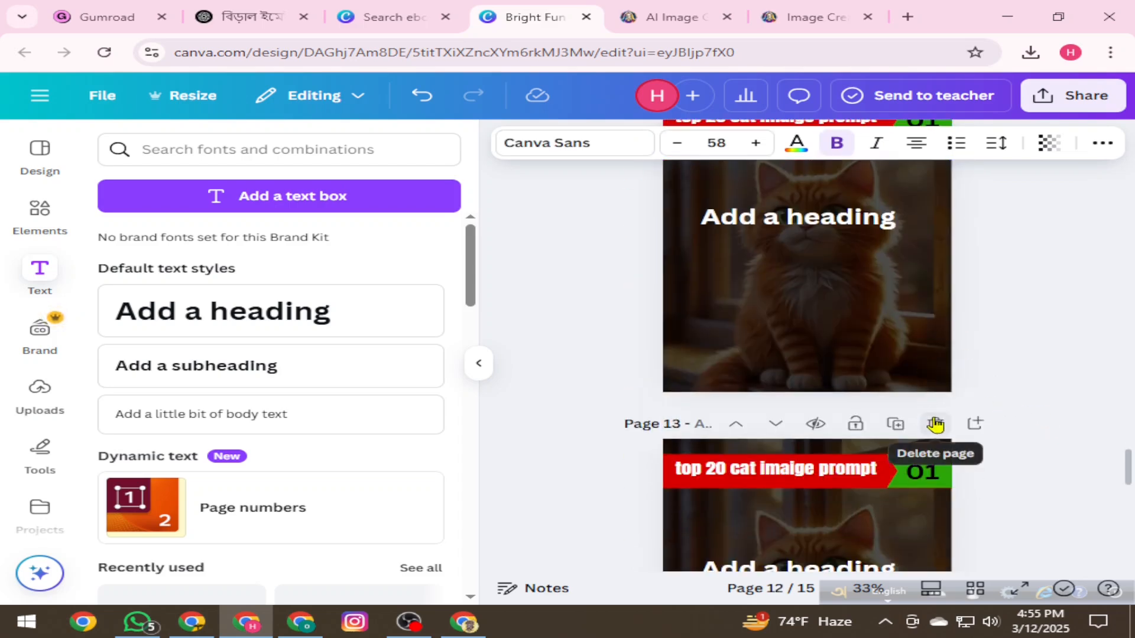
click(935, 423)
scroll(940, 423, up, 4)
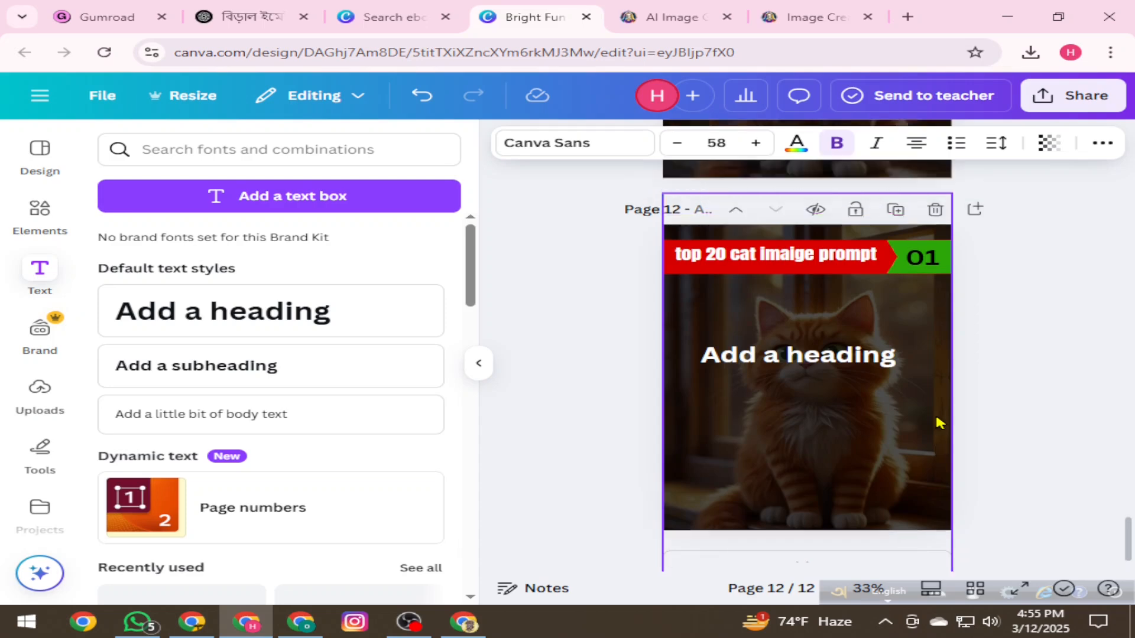
click(935, 402)
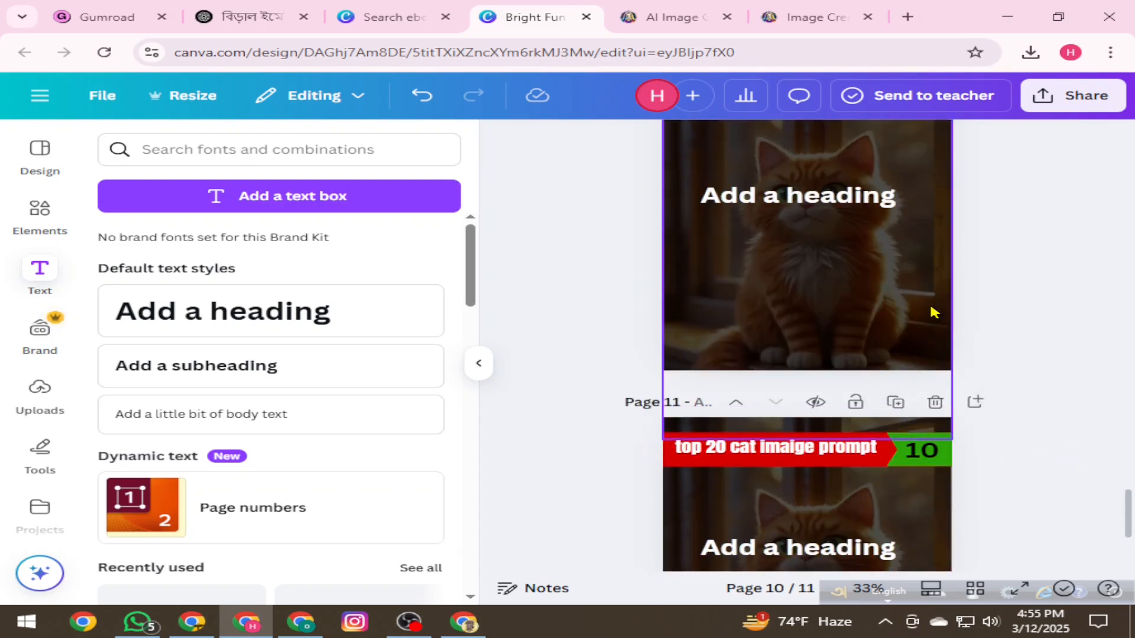
scroll(826, 263, down, 3)
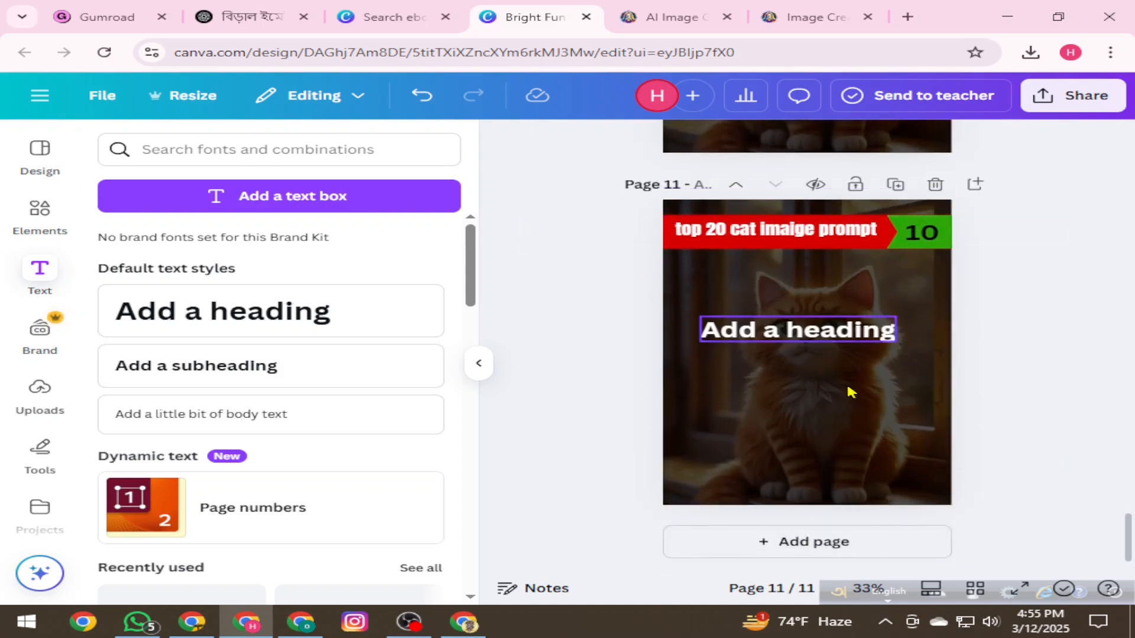
- Open the design's download settings and choose PDF Standard as the file type
scroll(866, 414, up, 20)
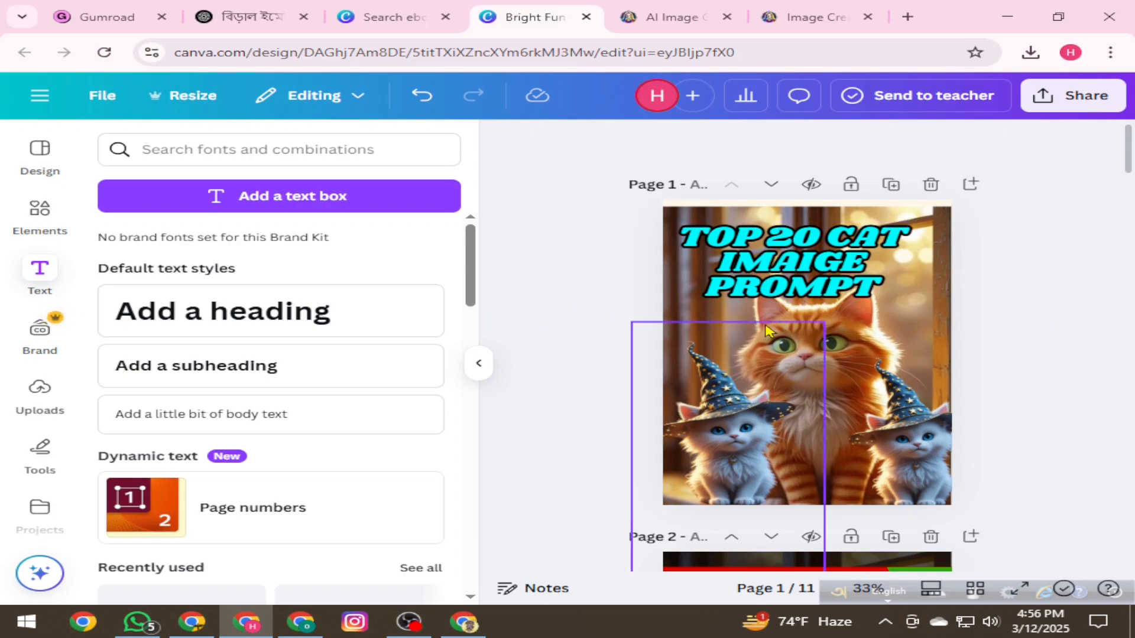
scroll(794, 334, down, 15)
scroll(795, 335, down, 10)
scroll(797, 335, up, 20)
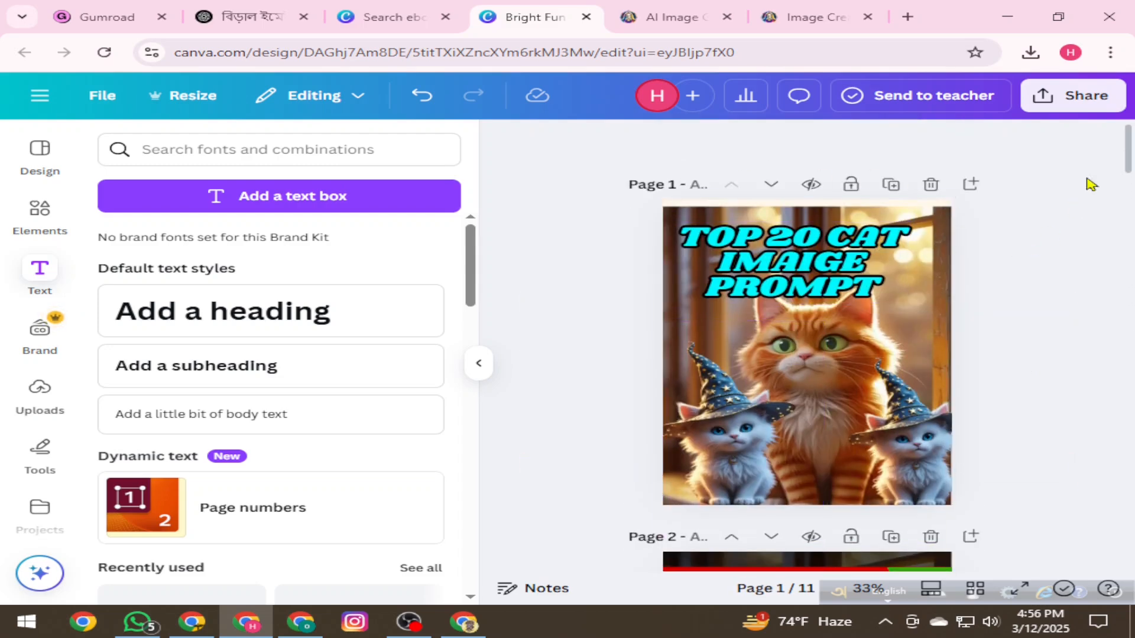
click(1074, 99)
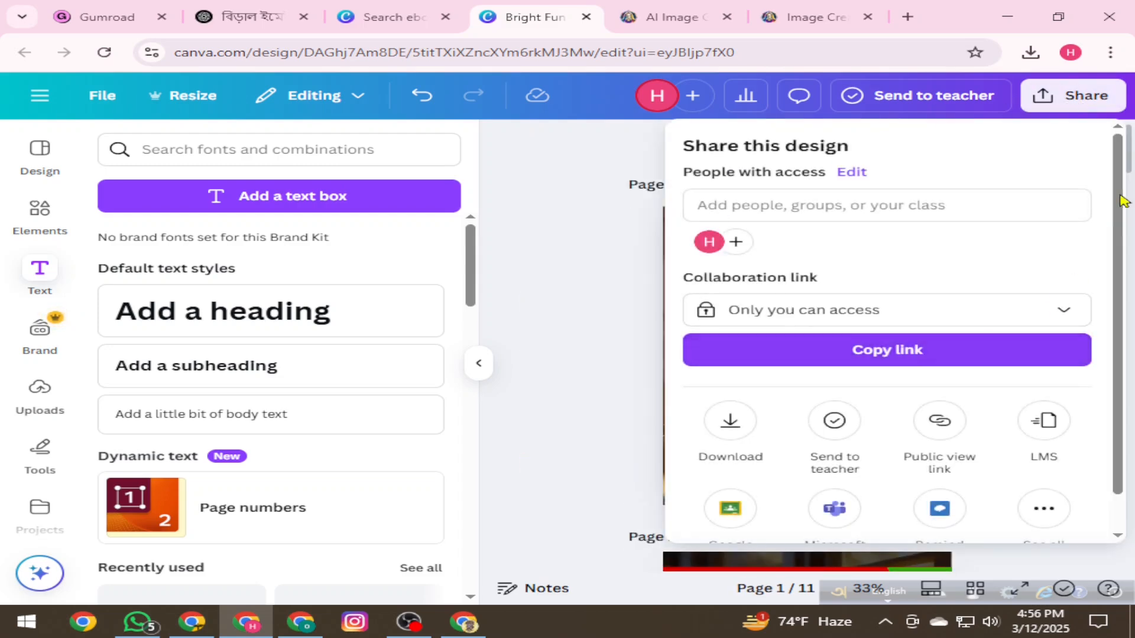
click(730, 422)
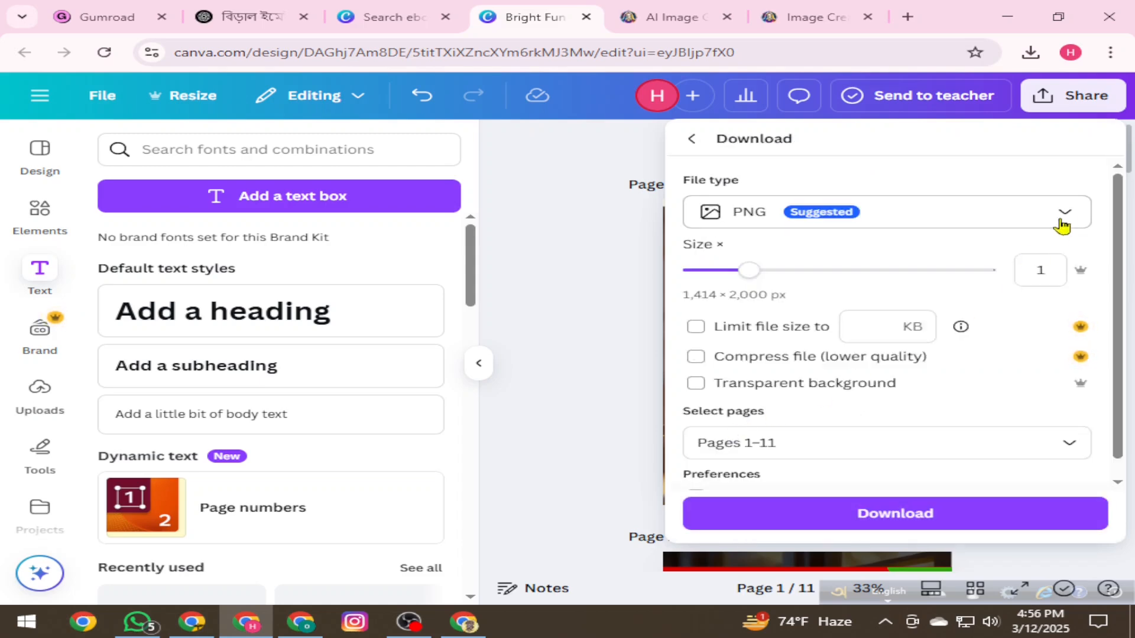
click(1065, 214)
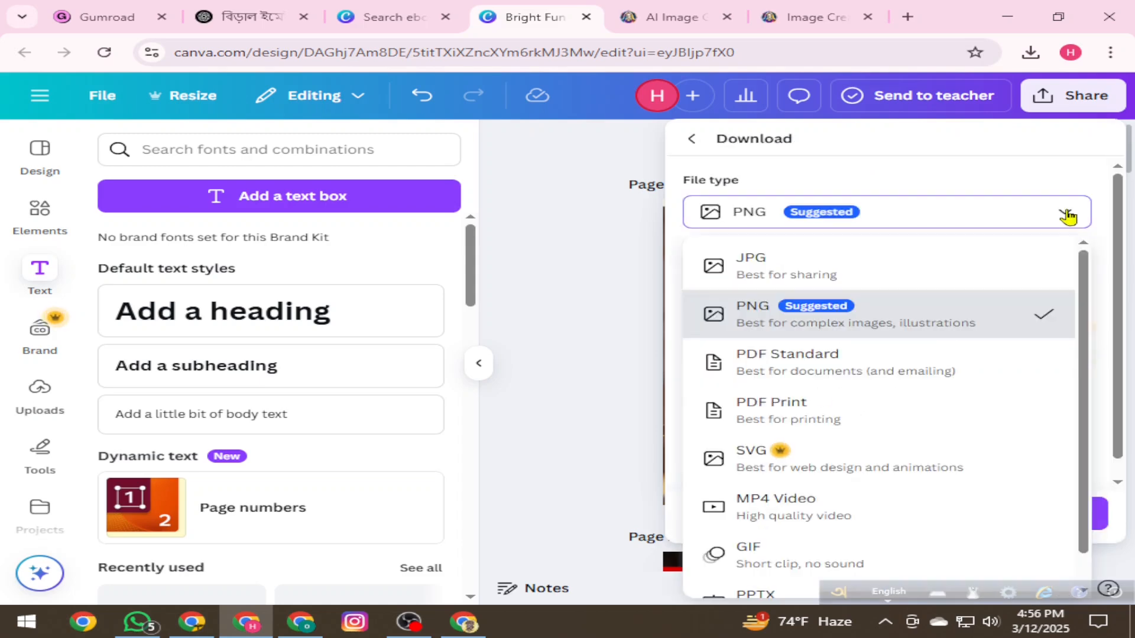
click(848, 357)
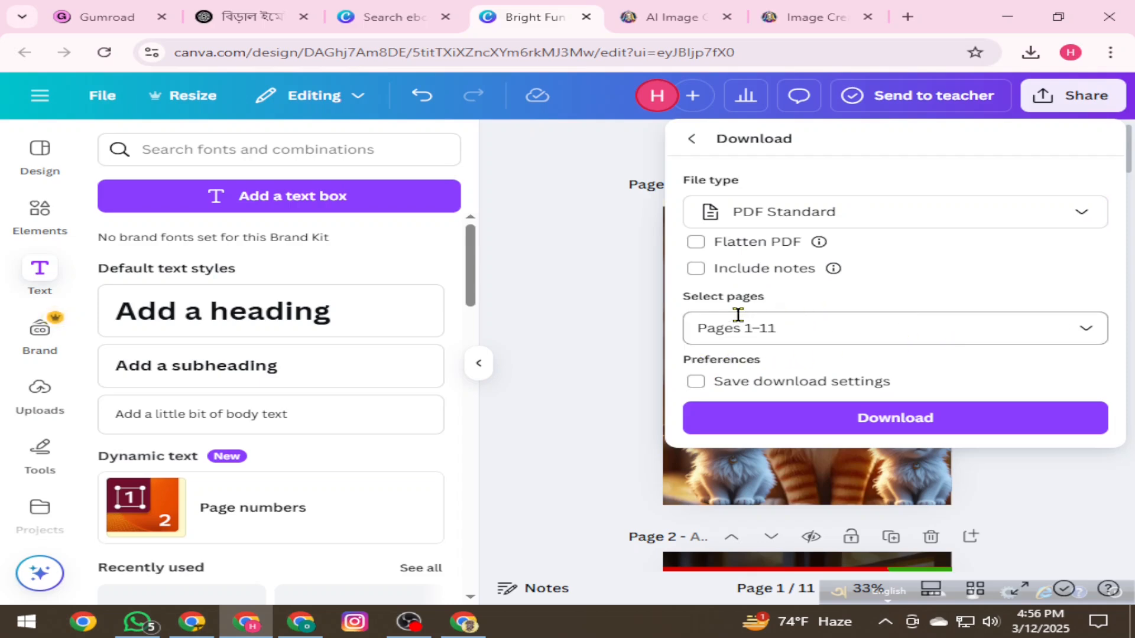
- Exclude pages 9 and 10 from the download's page selection and include them again
click(1085, 329)
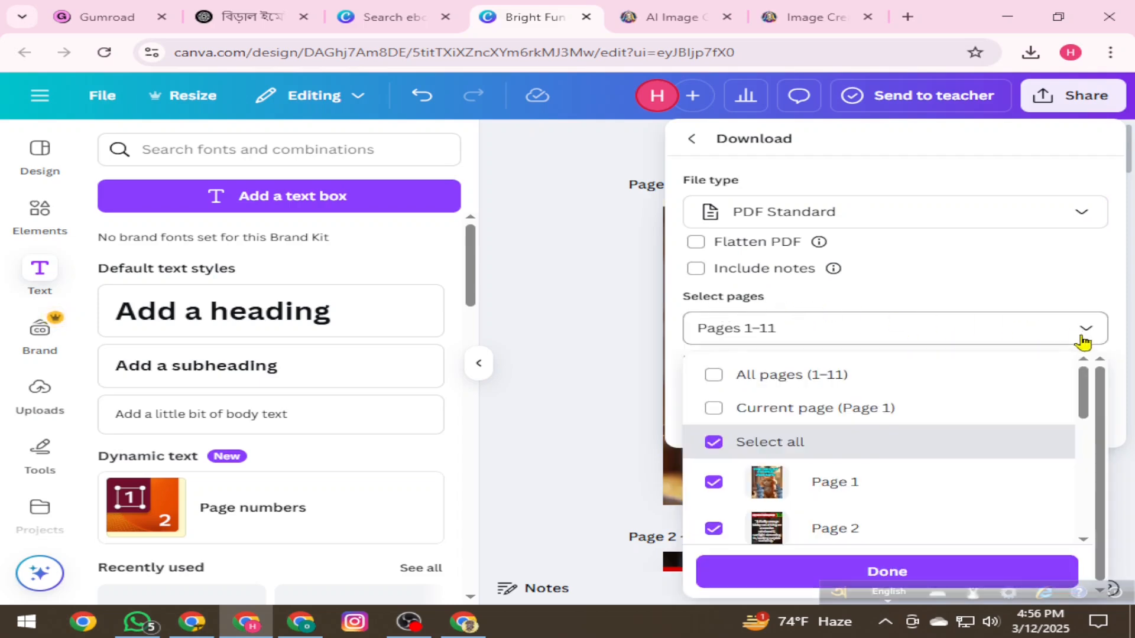
scroll(802, 460, down, 5)
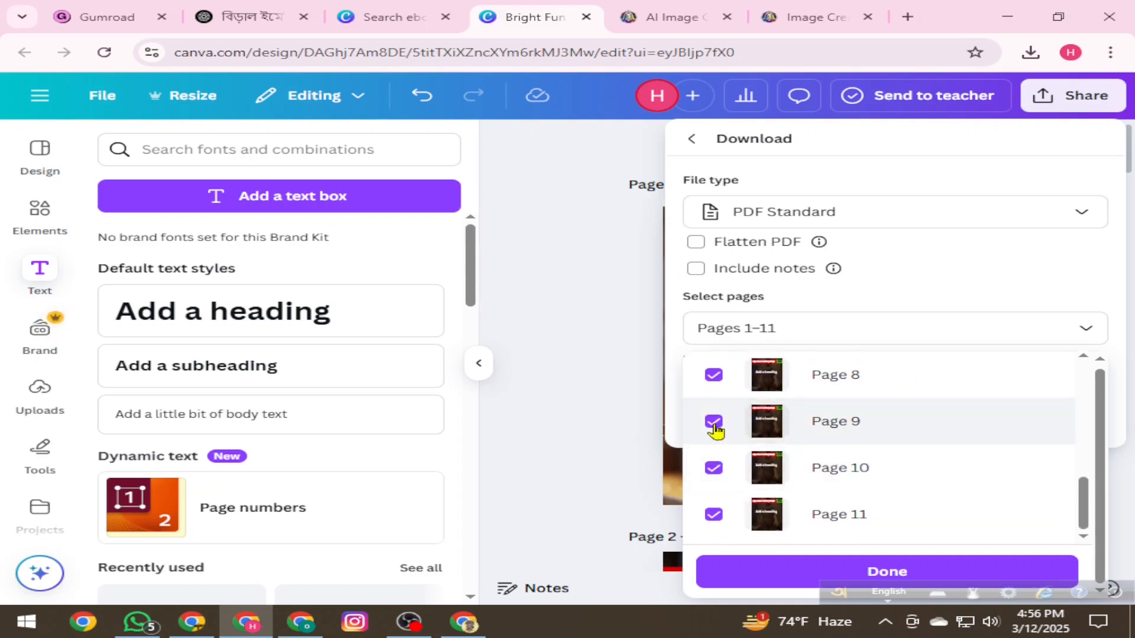
click(713, 422)
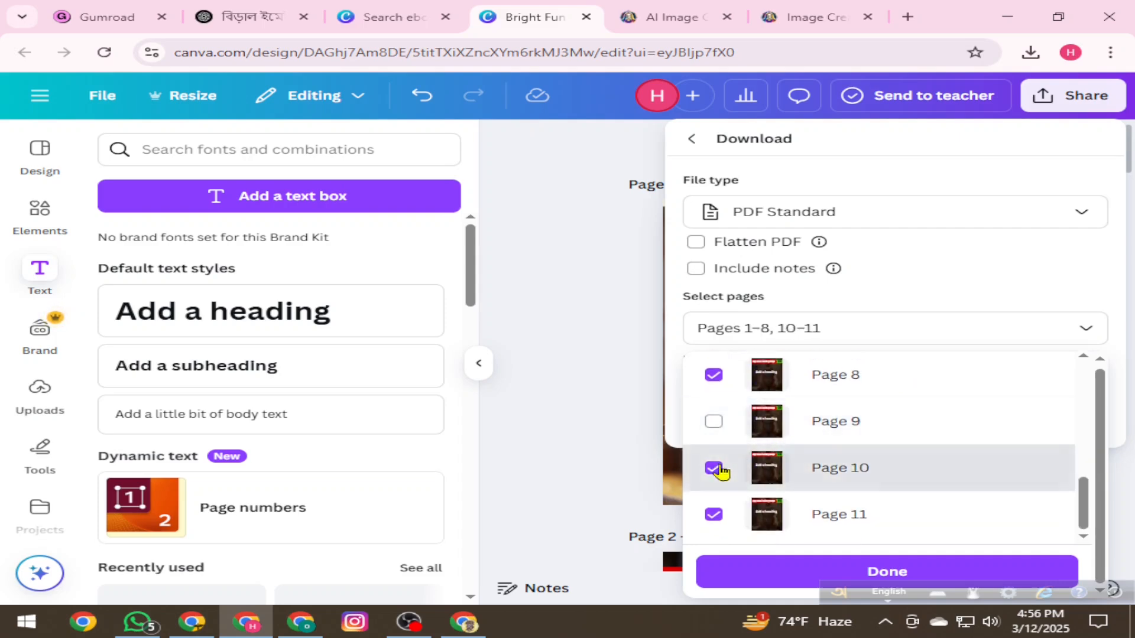
click(715, 469)
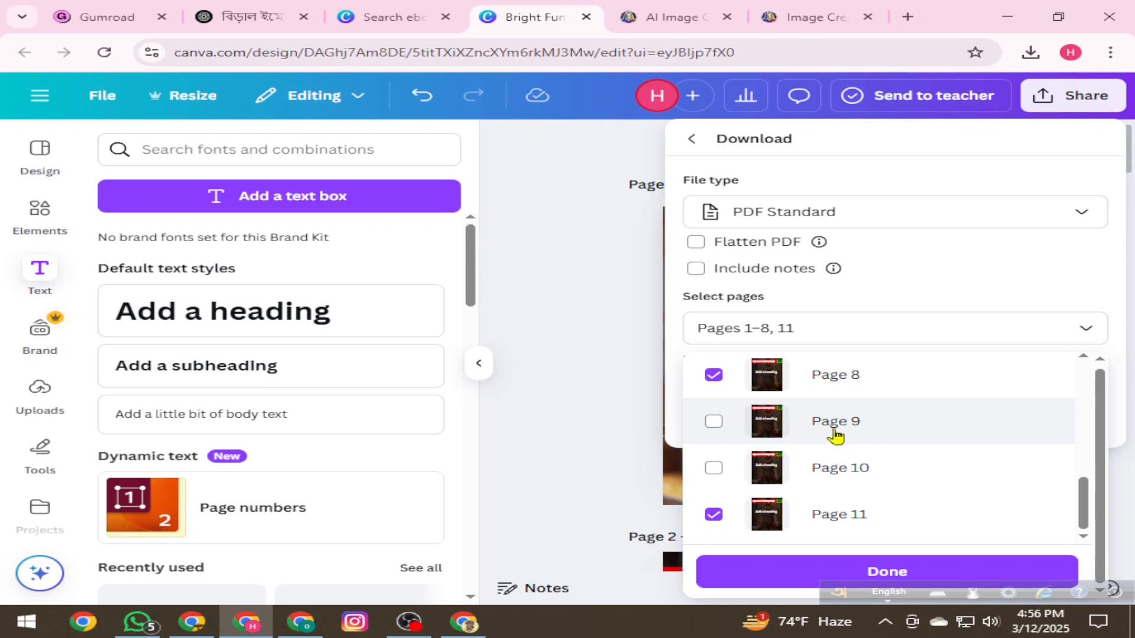
click(714, 422)
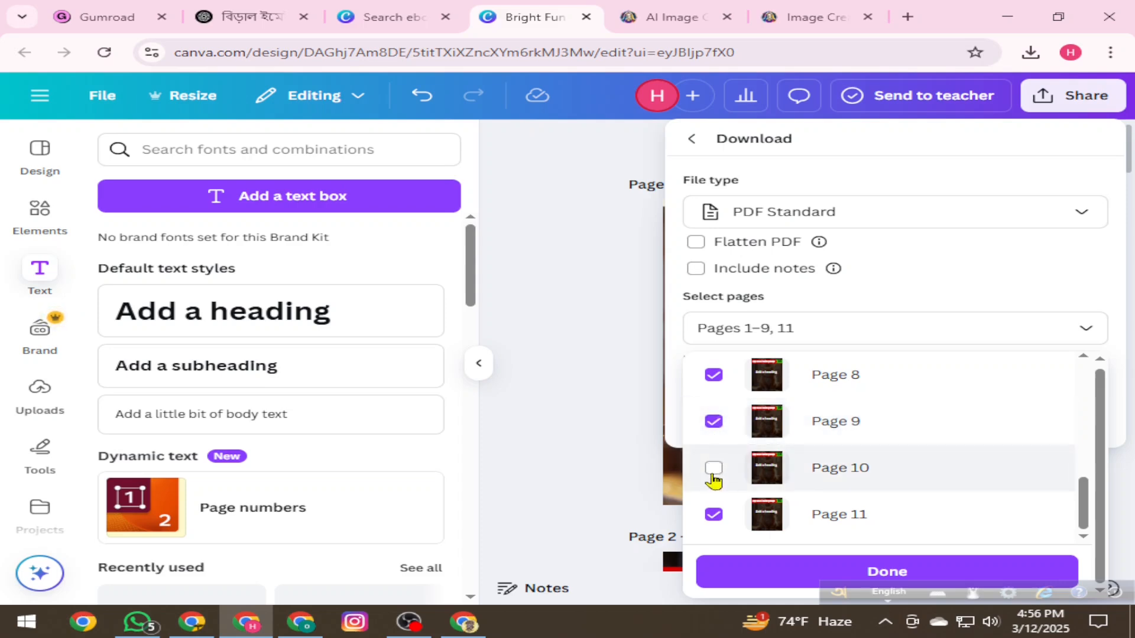
click(714, 470)
scroll(851, 467, up, 2)
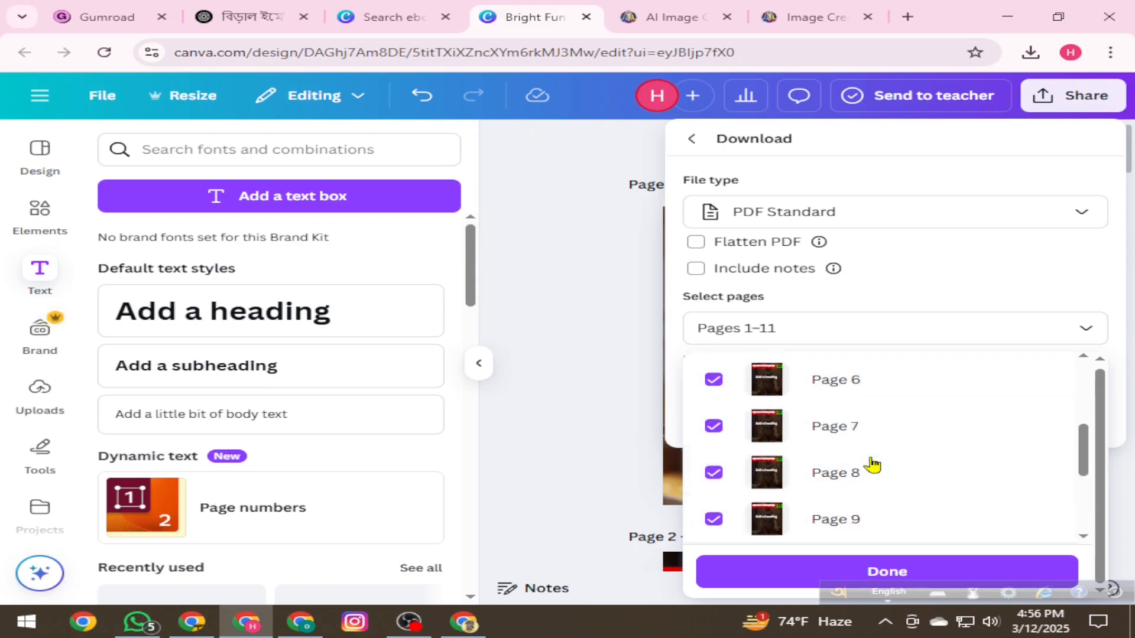
scroll(869, 464, up, 5)
scroll(868, 464, down, 7)
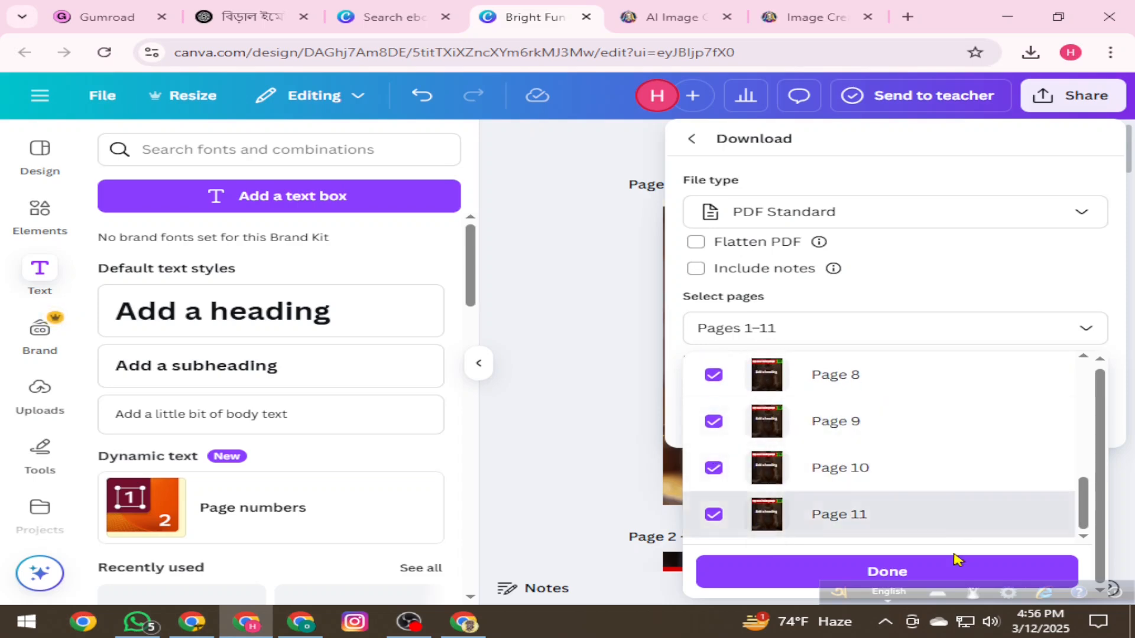
- Confirm pages 1–11 as the selection and download the ebook as a PDF
click(915, 572)
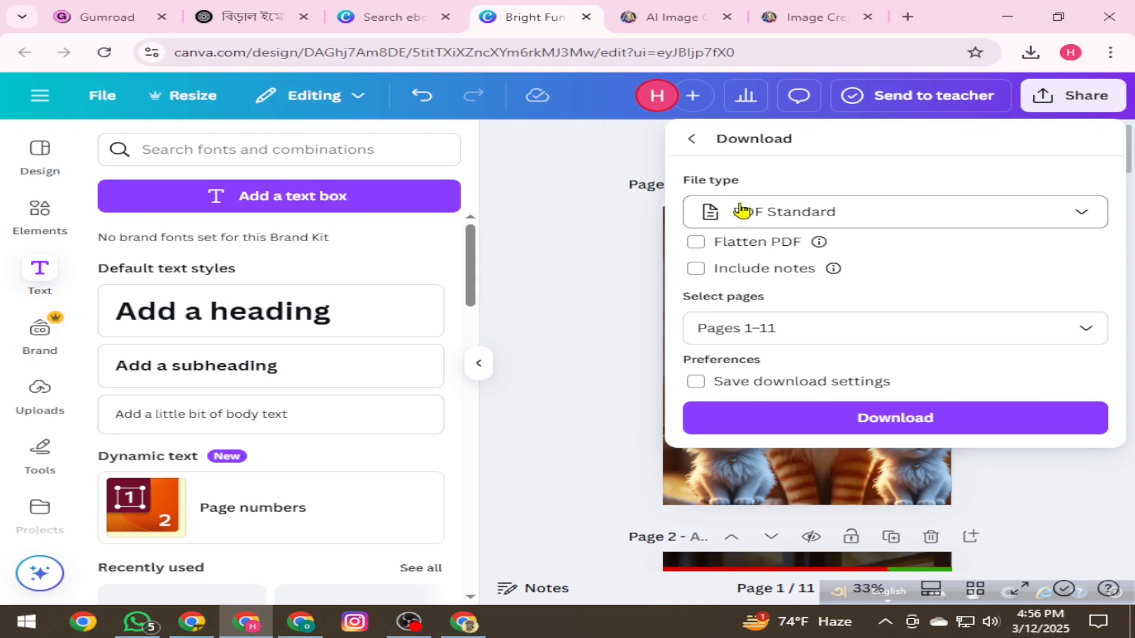
click(911, 427)
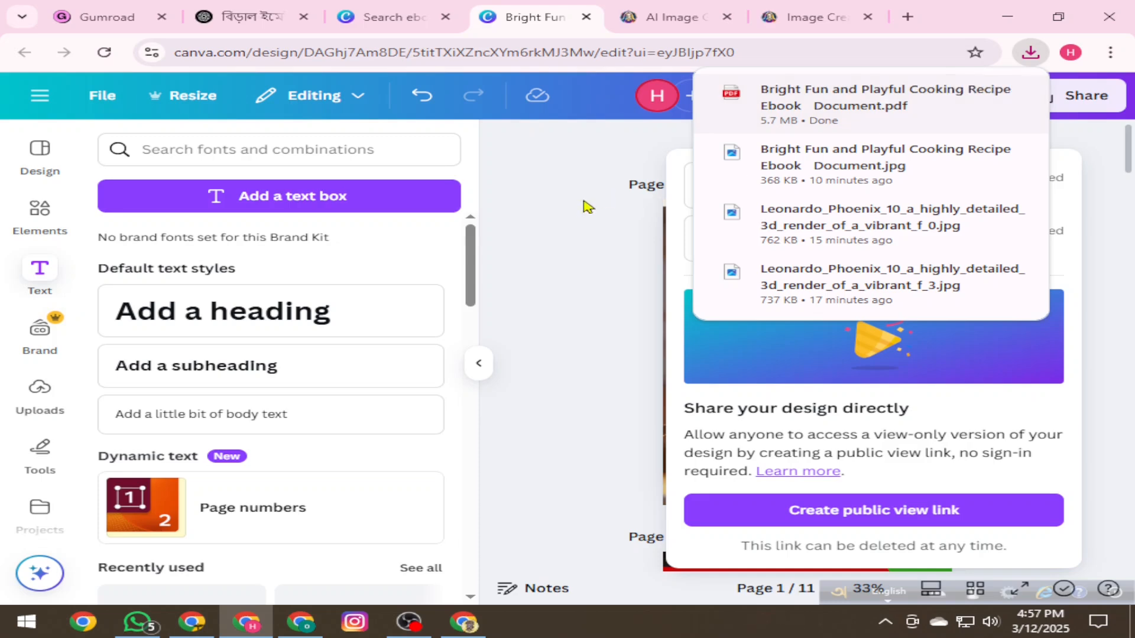
click(597, 237)
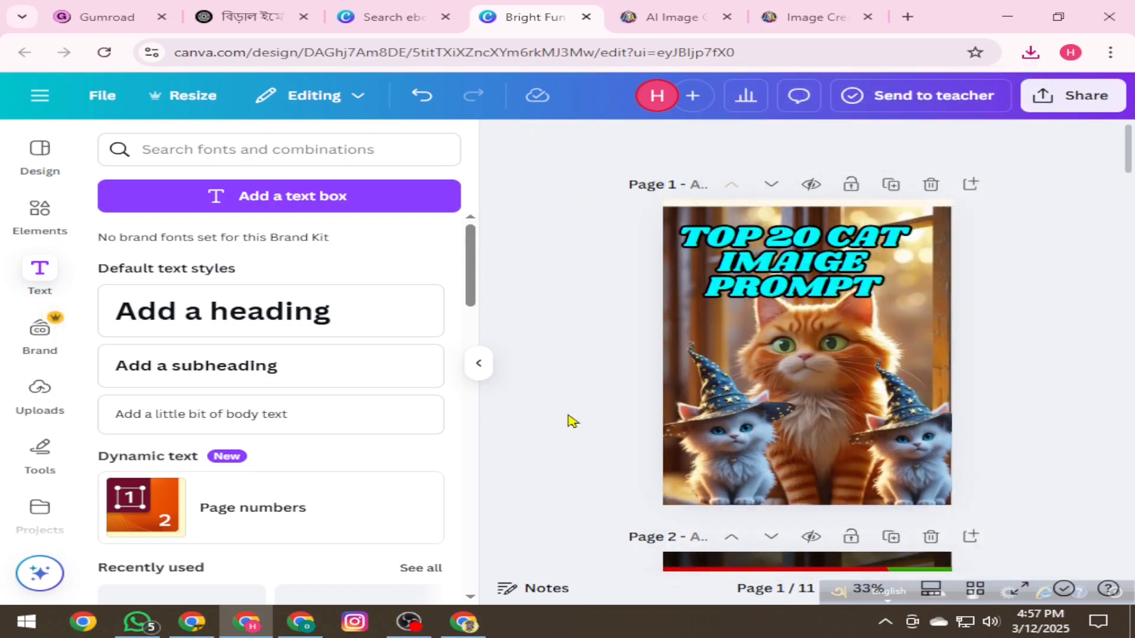
- Switch to the browser window with Gumroad, view the home dashboard and open the Products page
click(461, 626)
scroll(467, 408, up, 4)
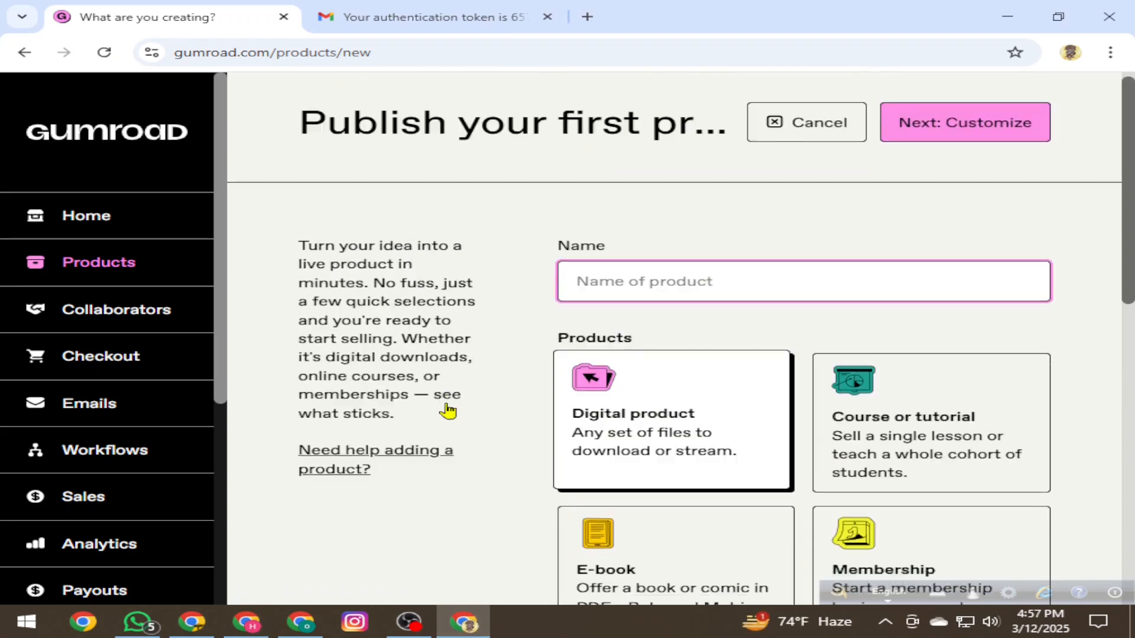
click(95, 226)
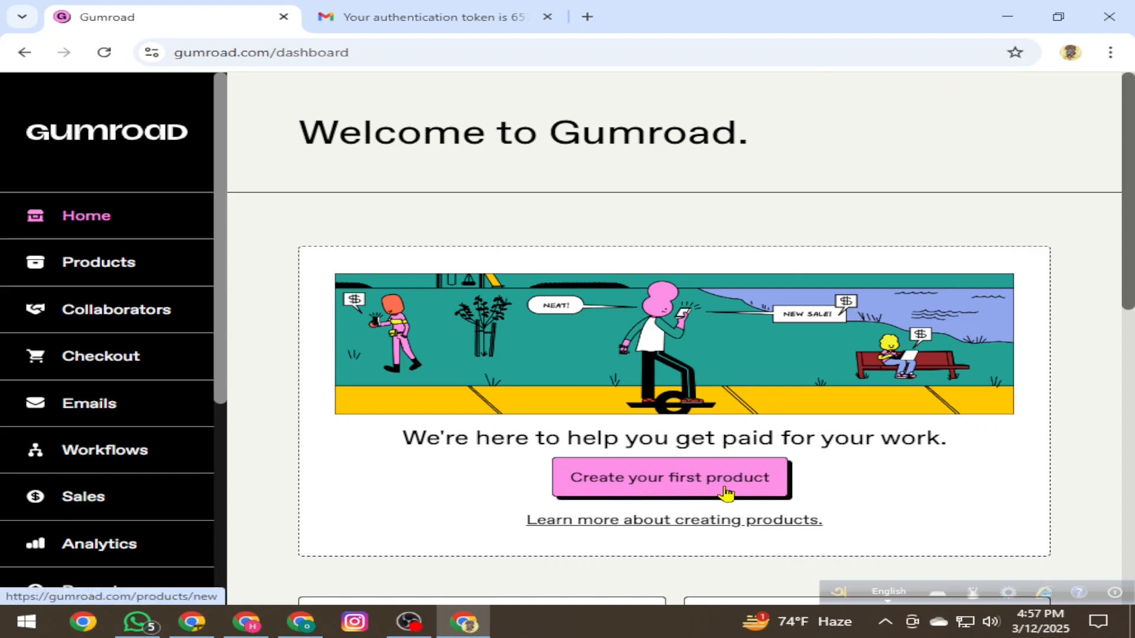
scroll(726, 493, down, 3)
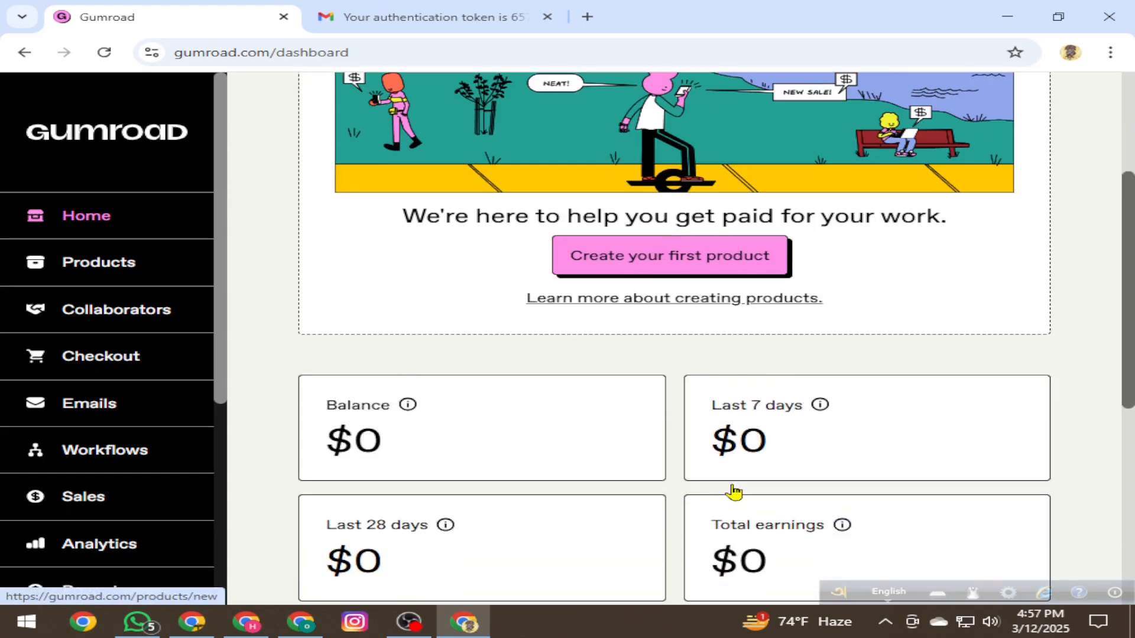
click(684, 266)
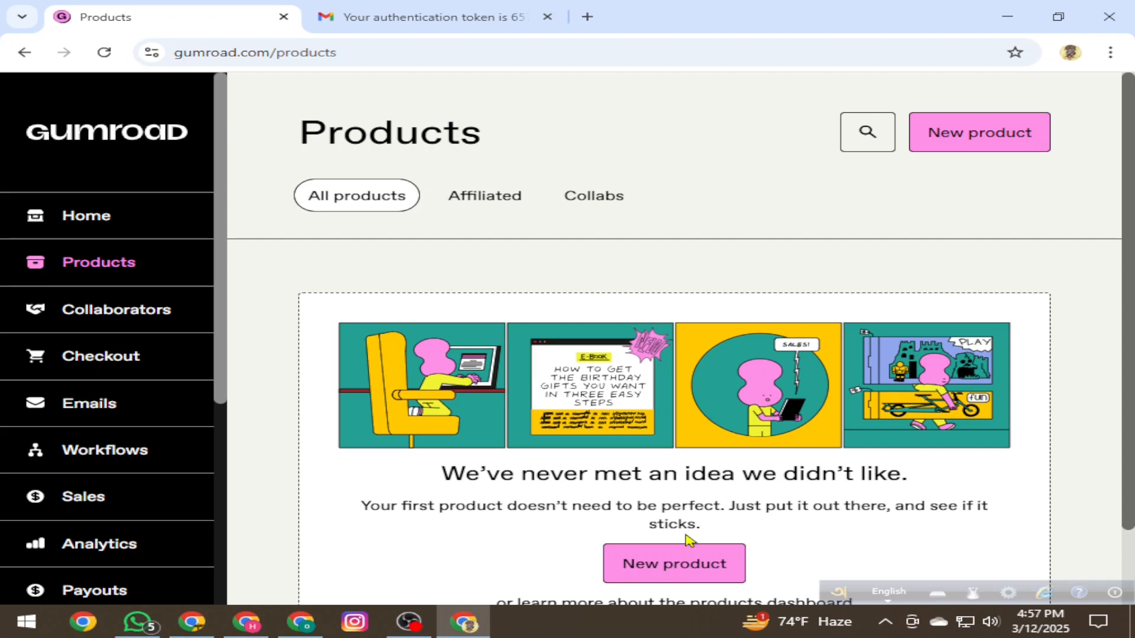
- Start a new Gumroad product and fill its name with "top 20 cat imaige prompt" from the clipboard history
click(956, 141)
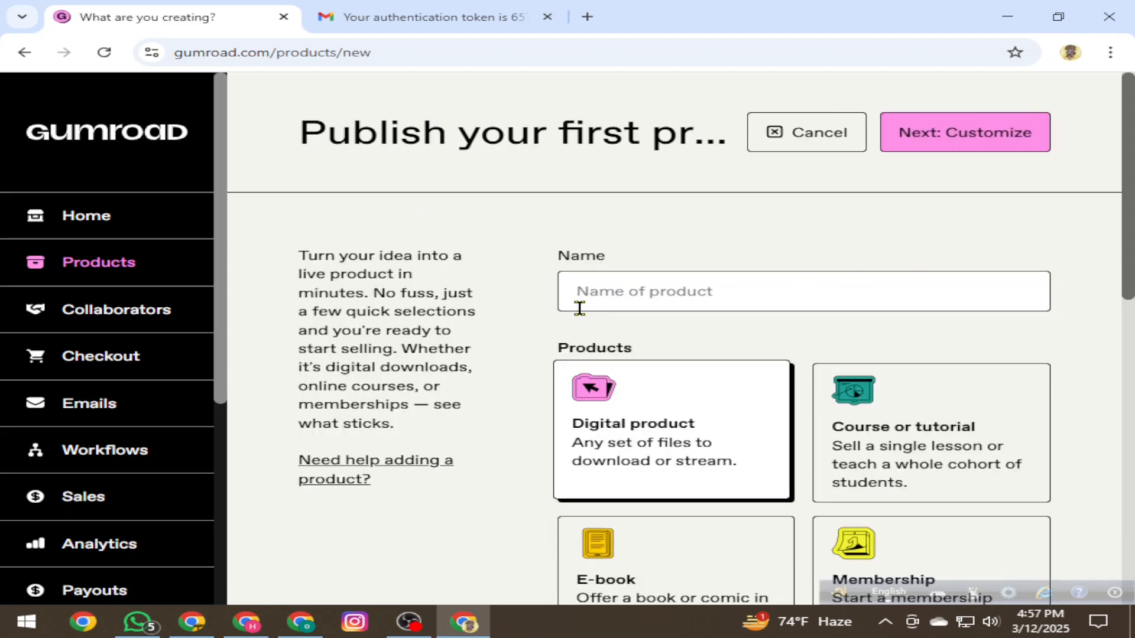
click(664, 289)
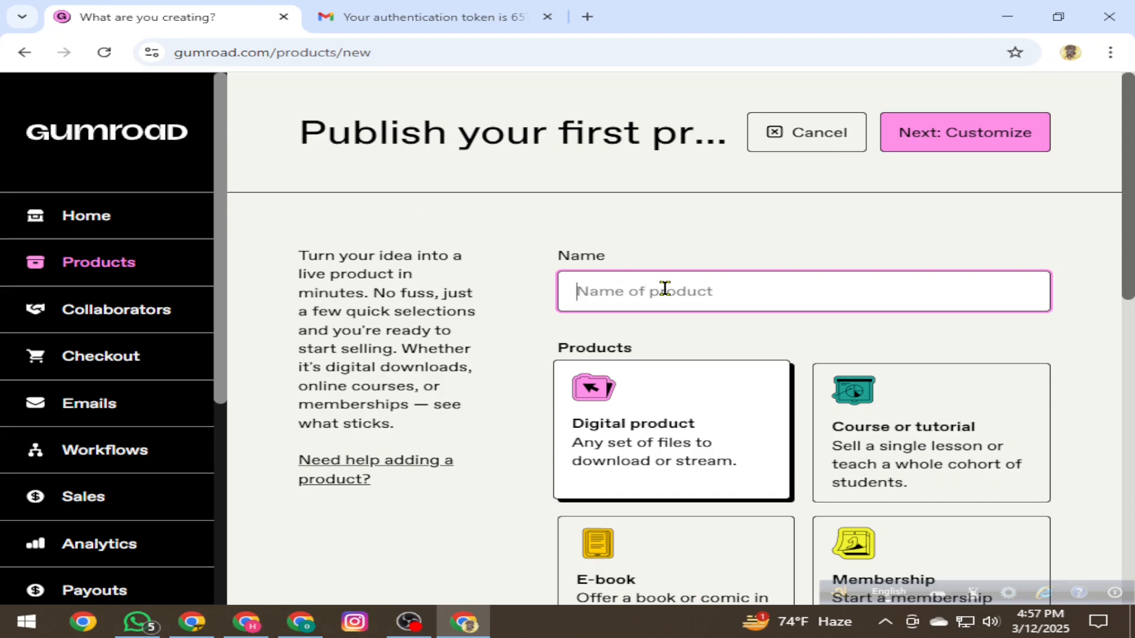
key(super+v)
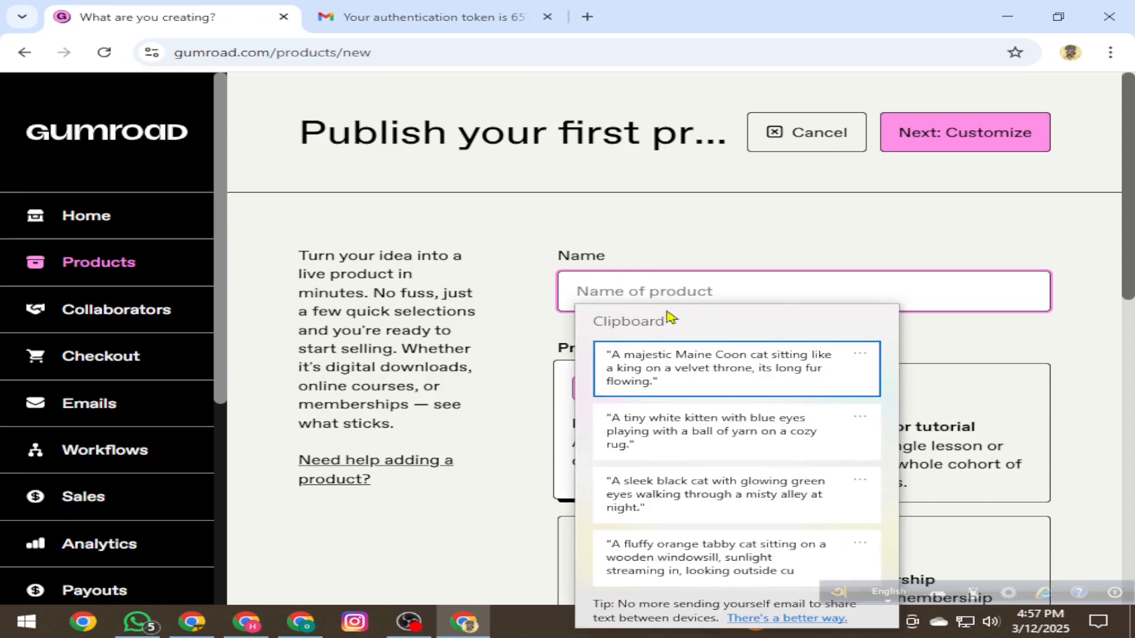
scroll(683, 396, down, 5)
click(680, 398)
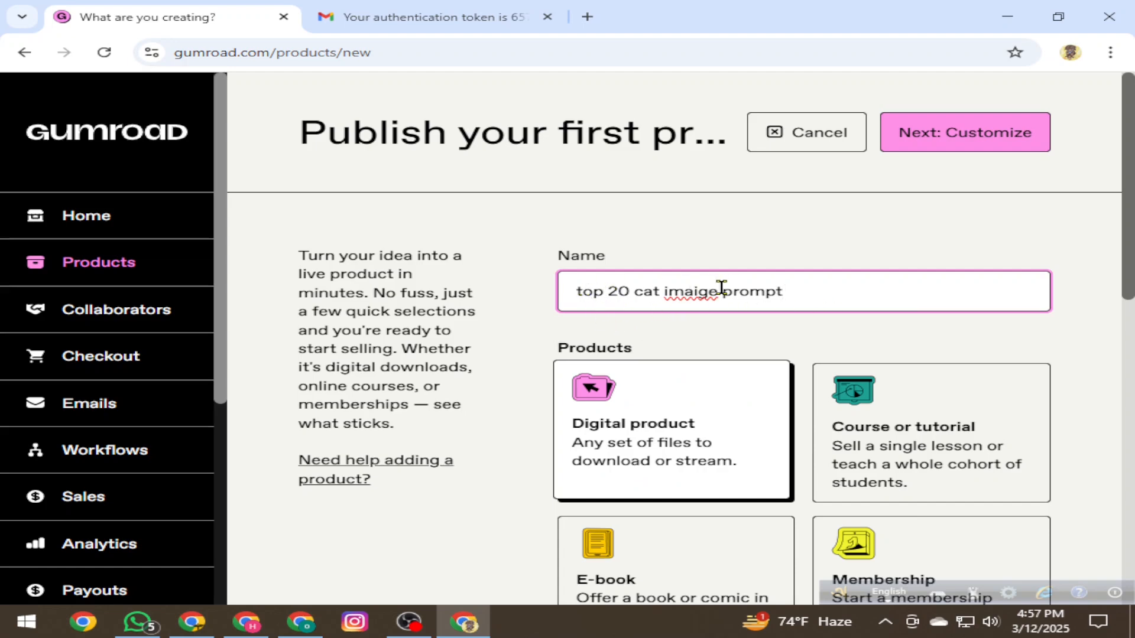
- Capitalize the words in the product name so it reads "Top 20 Cat Imaige Prompt"
key(BackSpace)
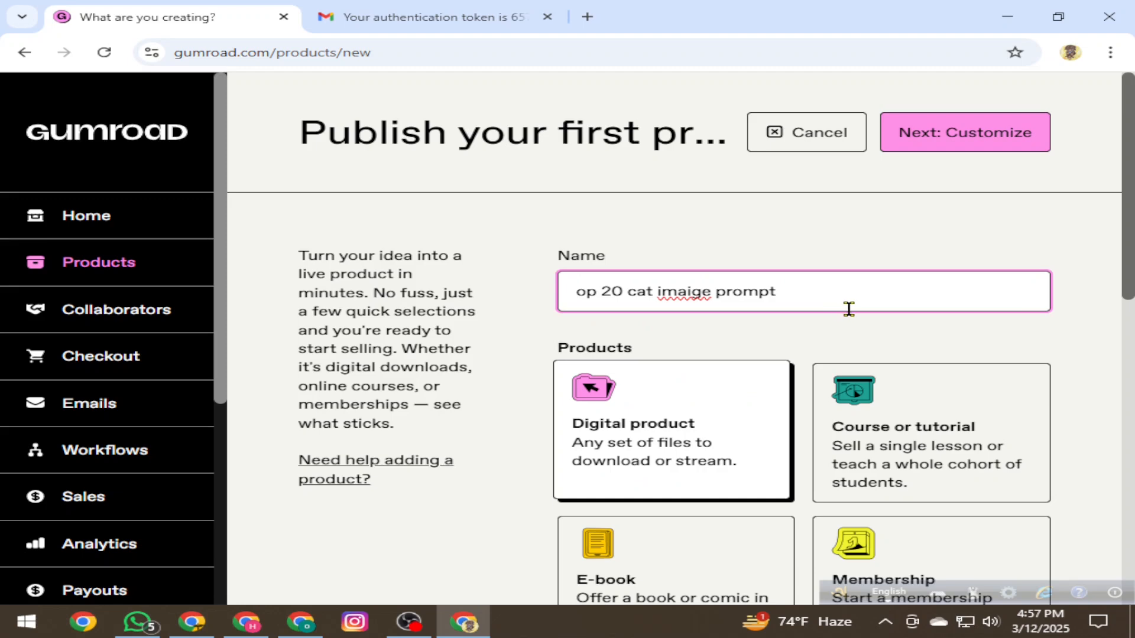
text(T)
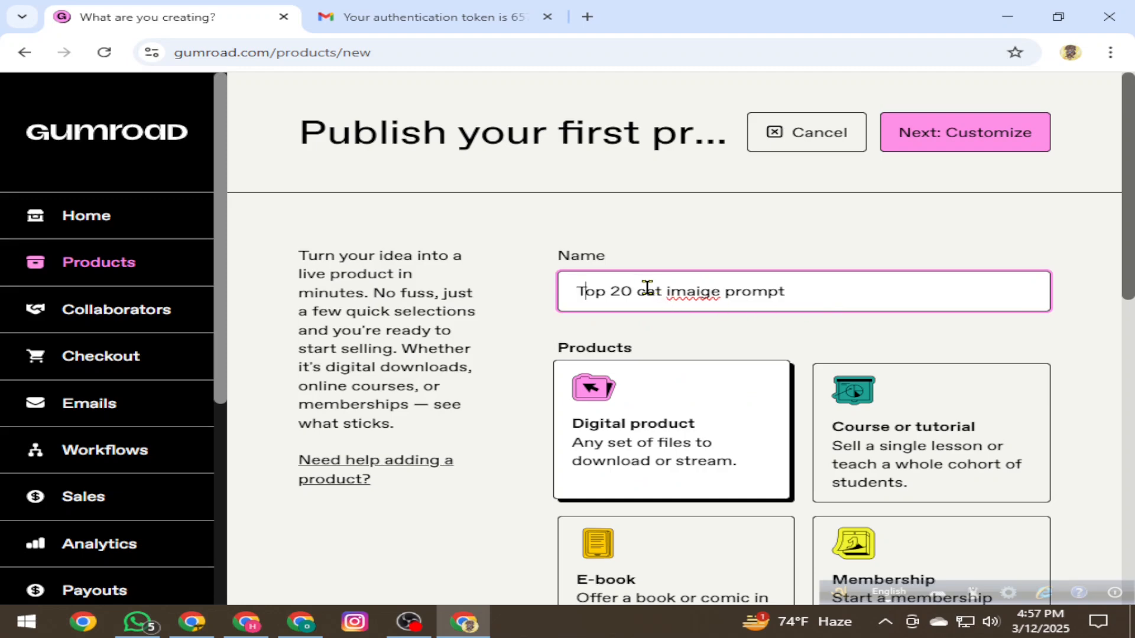
key(BackSpace)
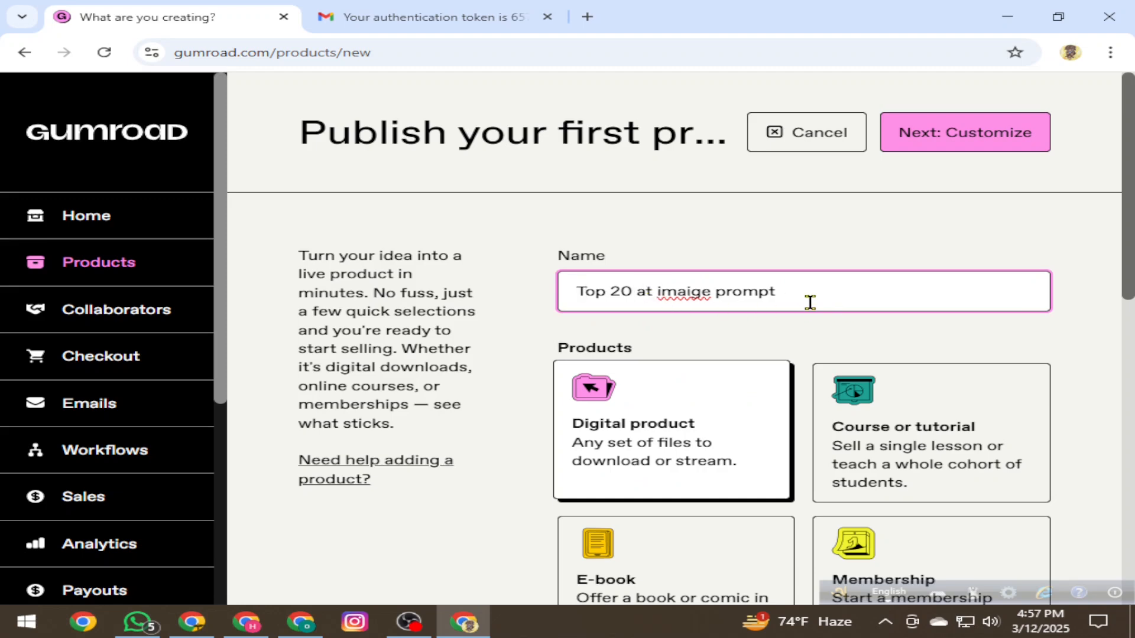
text(C)
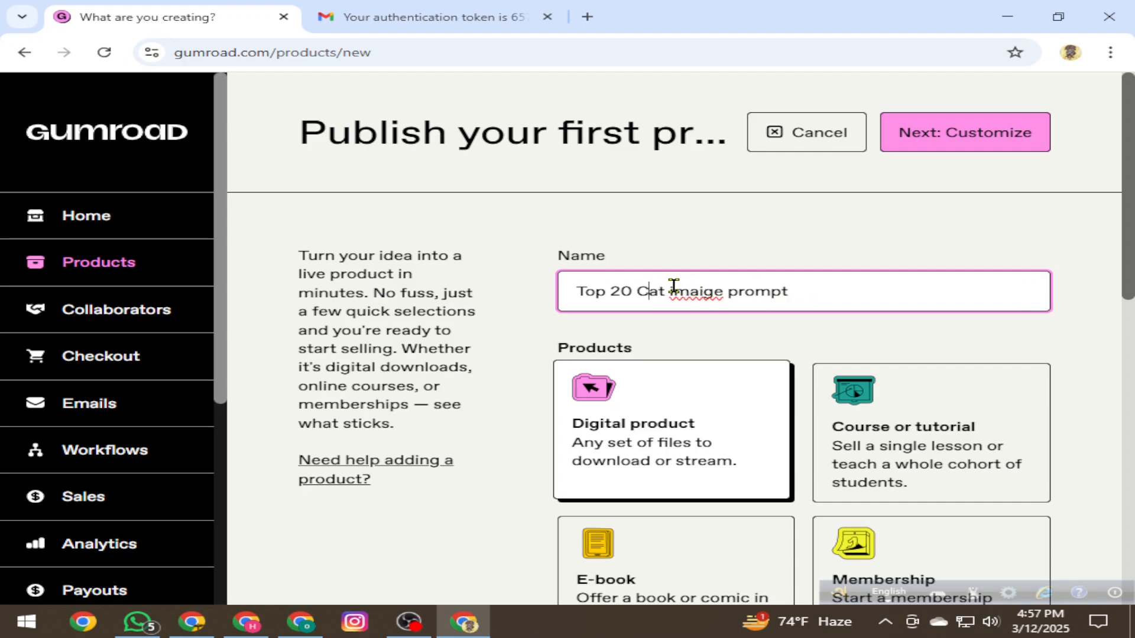
key(BackSpace)
text(I)
key(BackSpace)
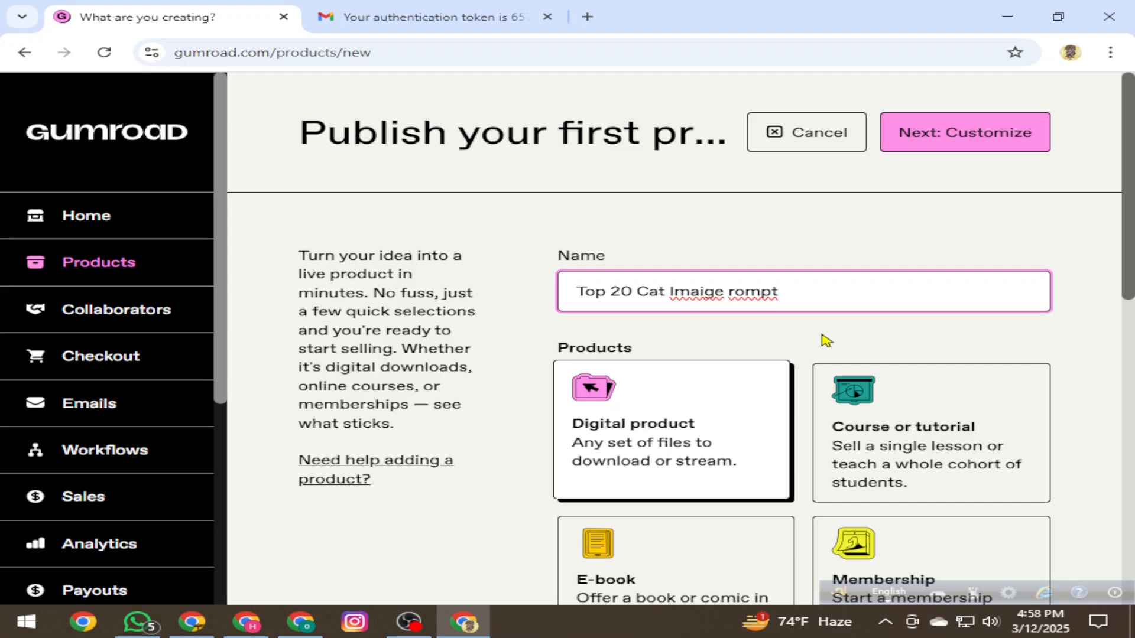
text(P)
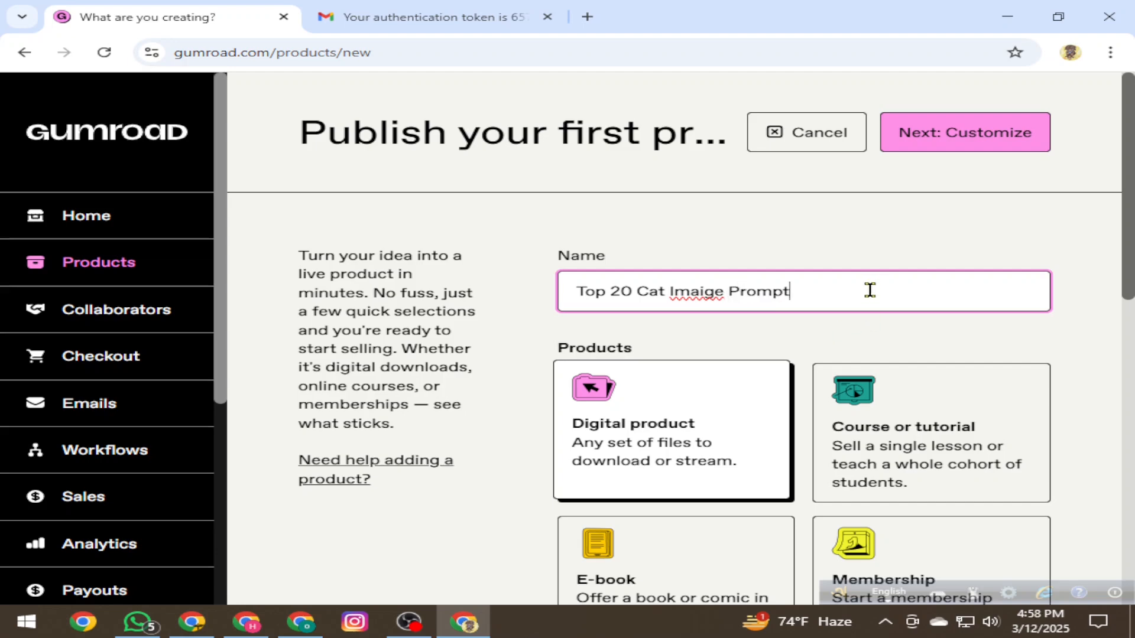
- Choose E-book as the product type and set the price to 10 US dollars
scroll(895, 436, down, 3)
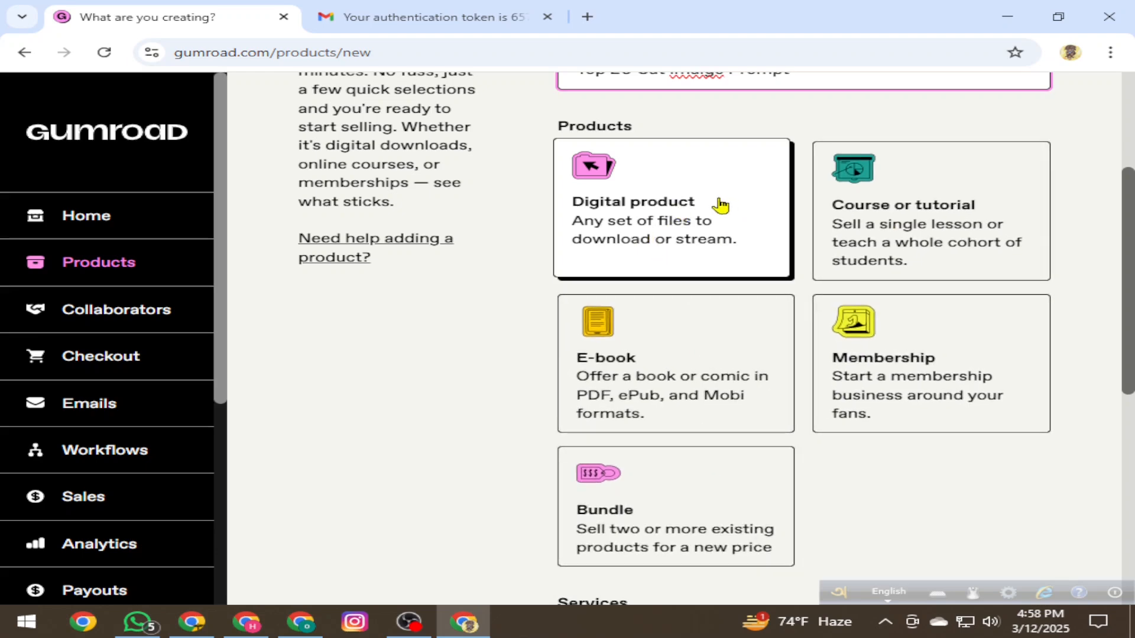
click(667, 366)
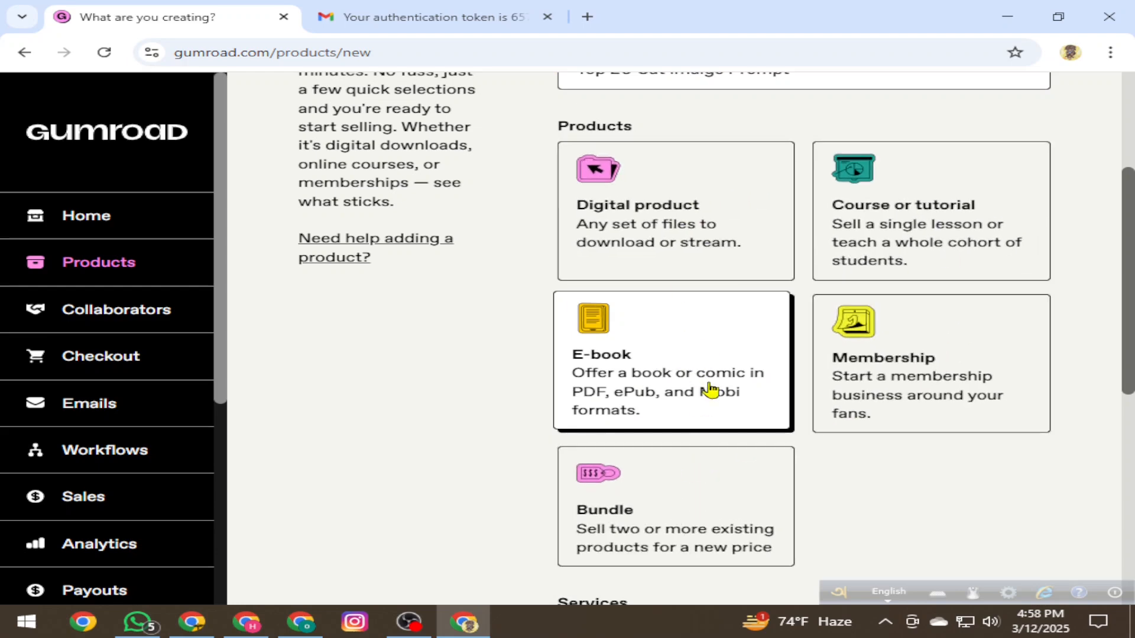
scroll(688, 390, down, 3)
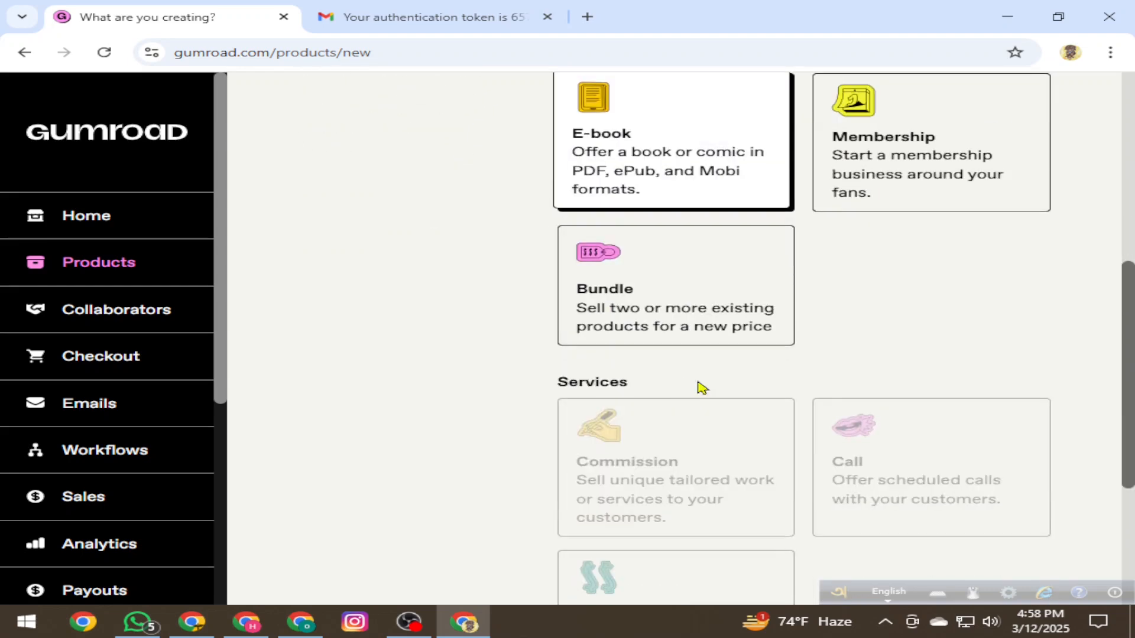
scroll(717, 382, up, 6)
scroll(717, 382, down, 10)
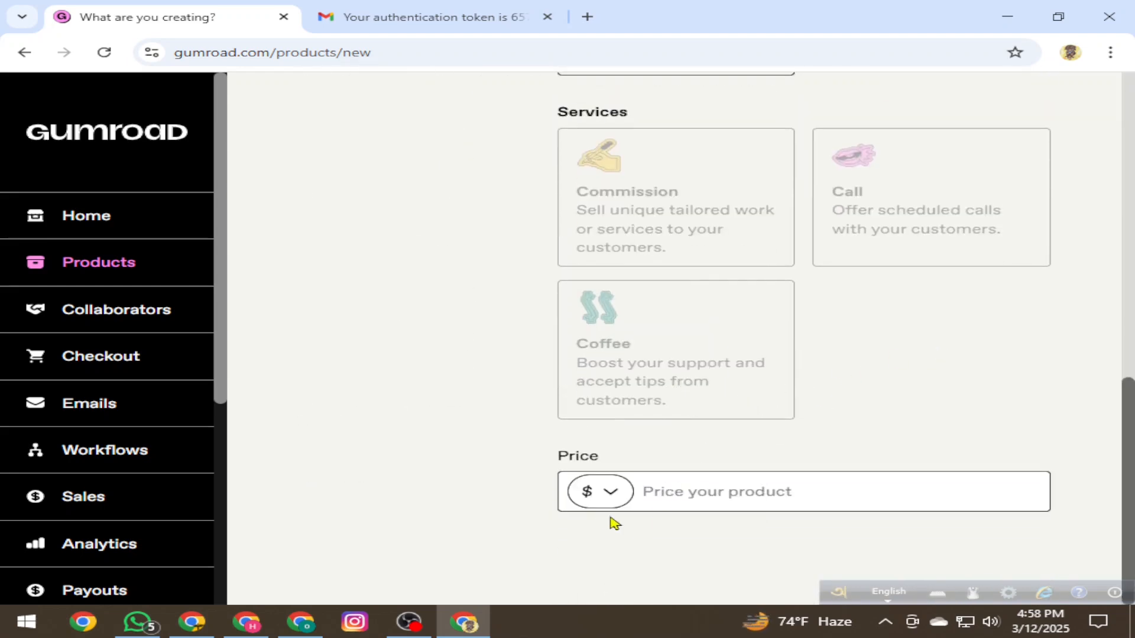
click(610, 496)
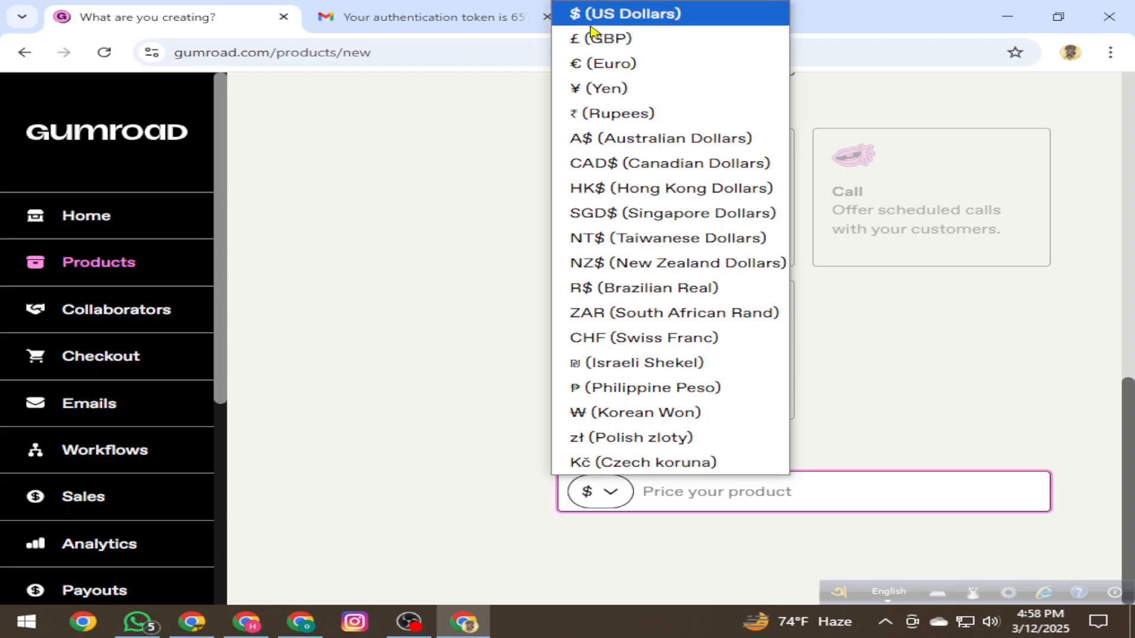
click(616, 18)
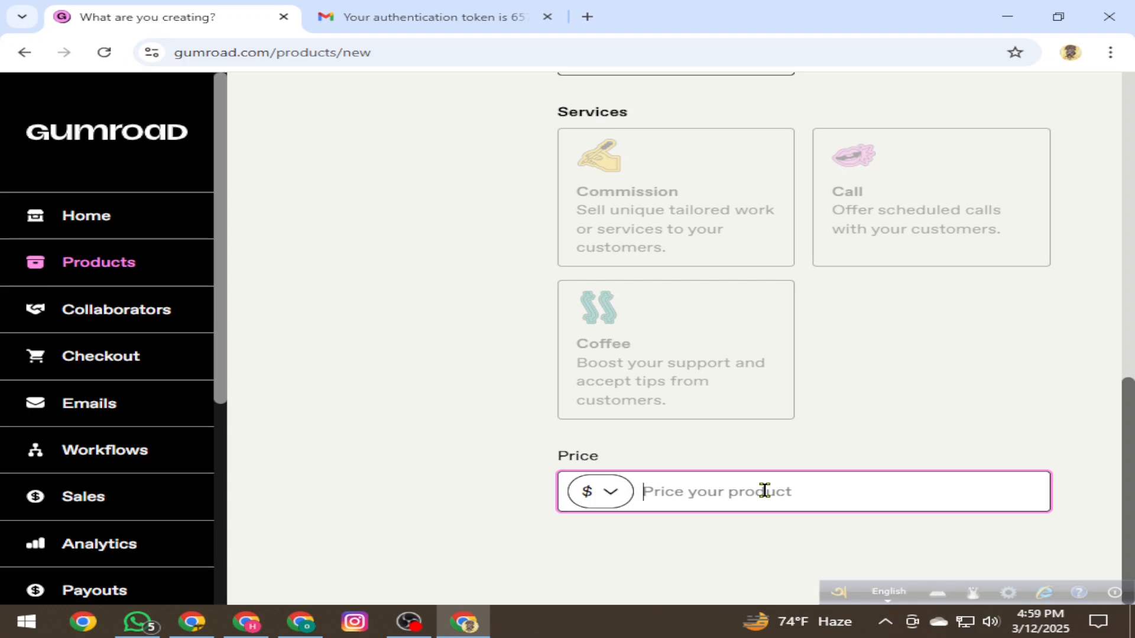
text(10)
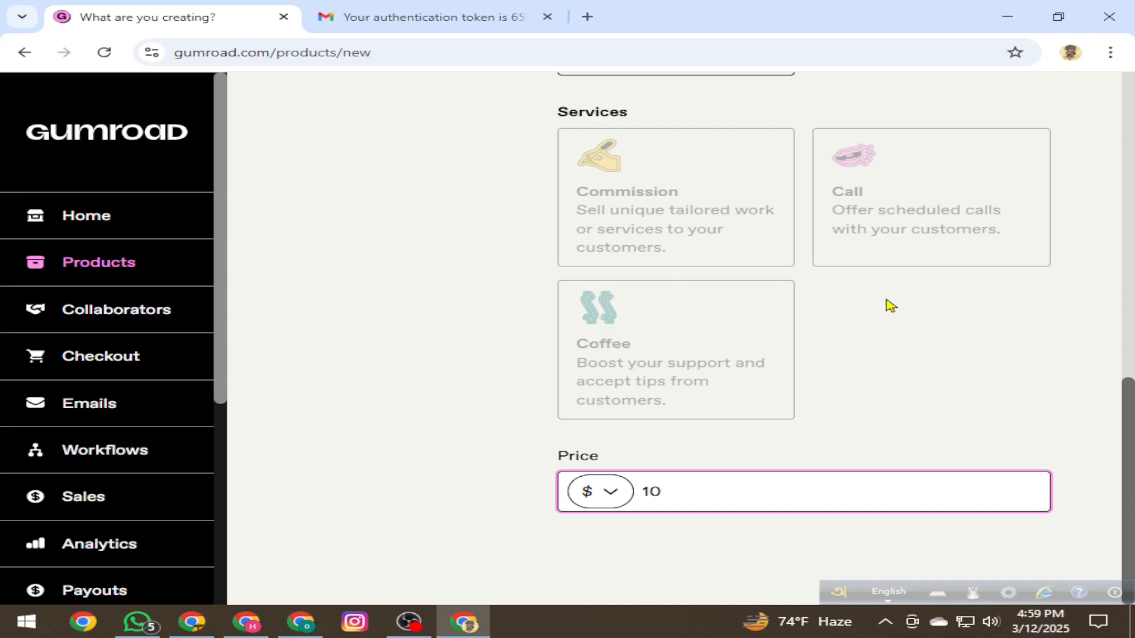
- Review the name, product type and price, and continue to customizing the product
scroll(890, 305, up, 10)
scroll(892, 308, down, 4)
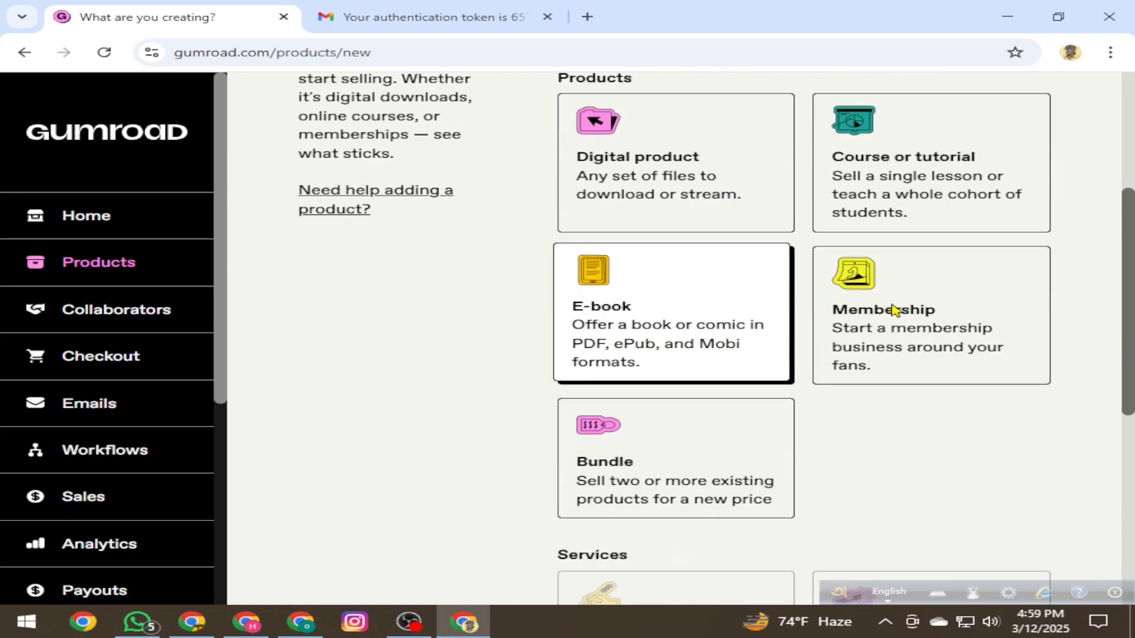
scroll(878, 431, up, 5)
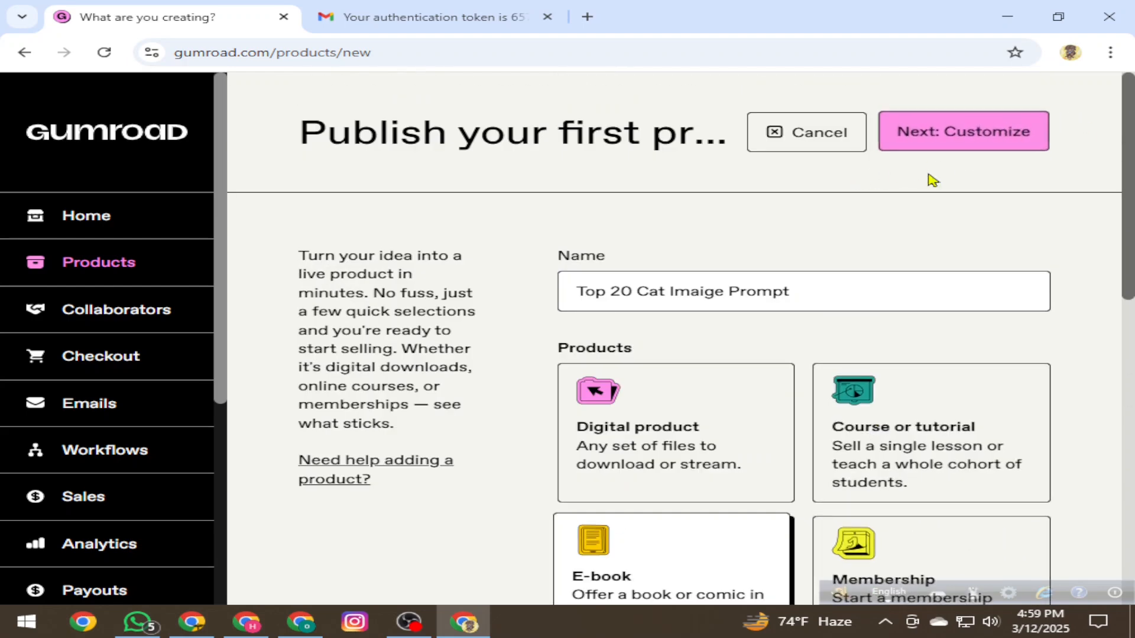
scroll(947, 271, down, 10)
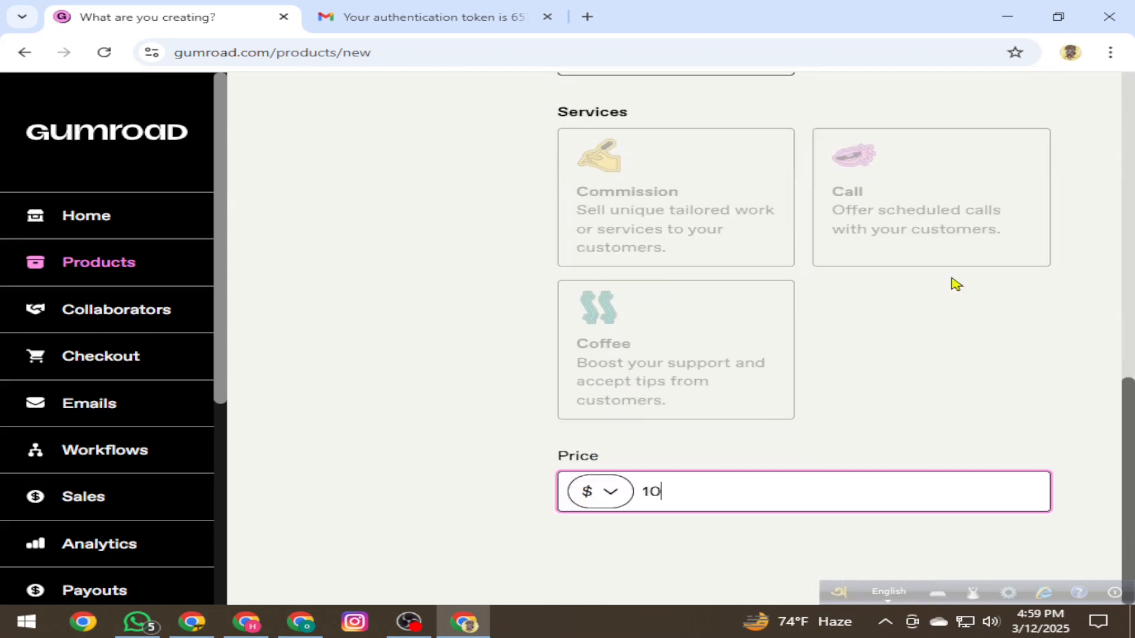
scroll(956, 284, up, 10)
click(961, 137)
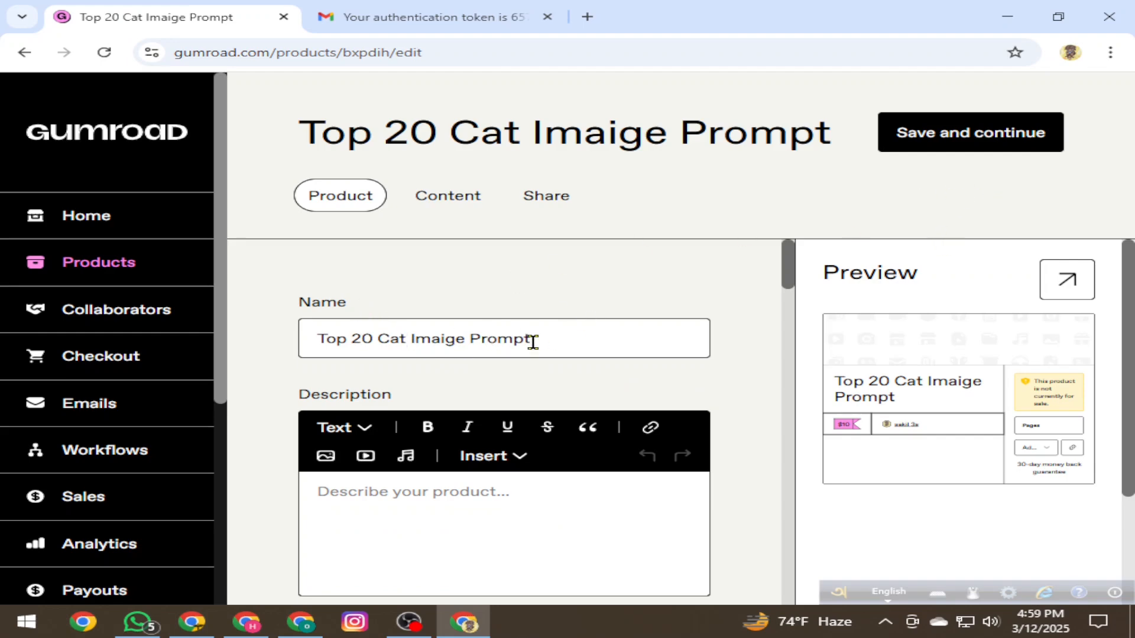
- Look over the product's edit page and copy the full product name from the Name field
scroll(559, 377, down, 20)
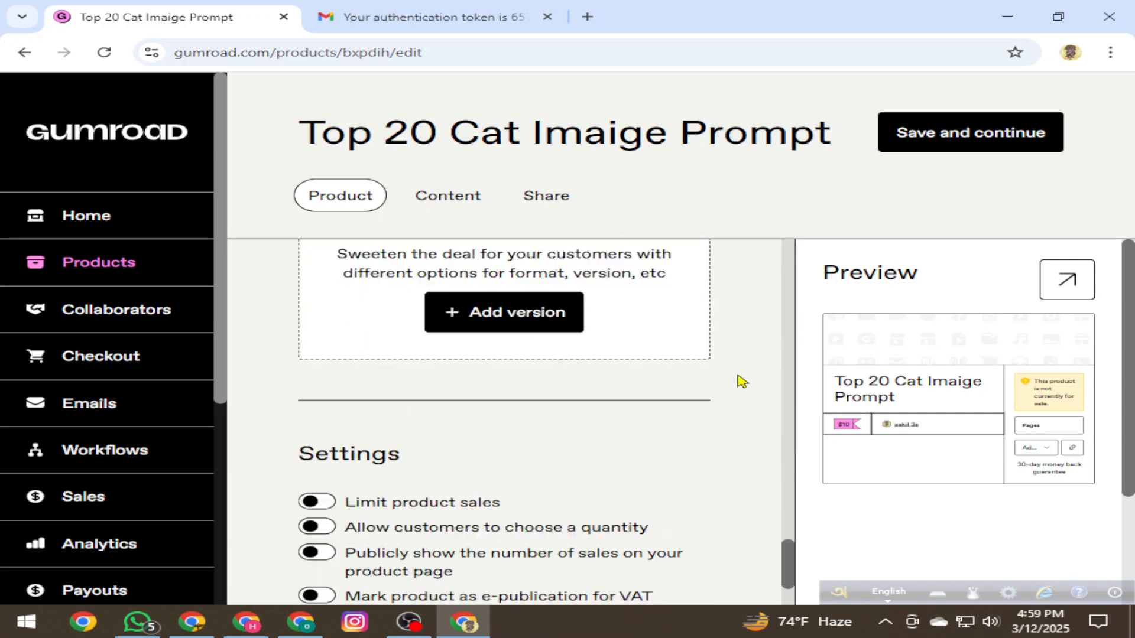
scroll(741, 382, up, 20)
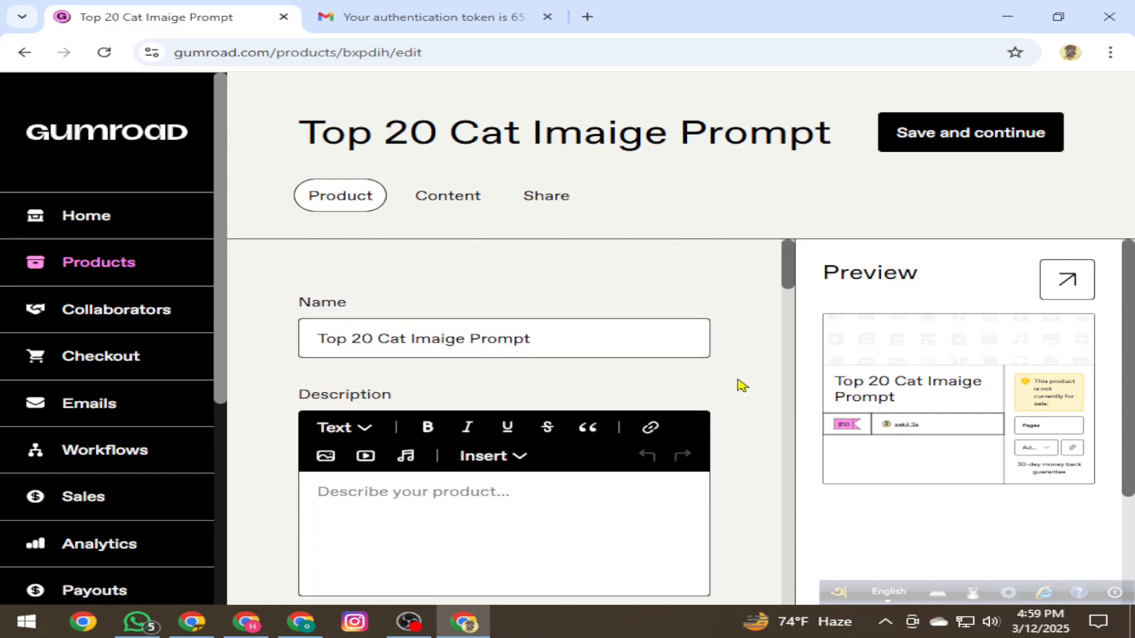
scroll(517, 390, down, 3)
scroll(518, 392, up, 2)
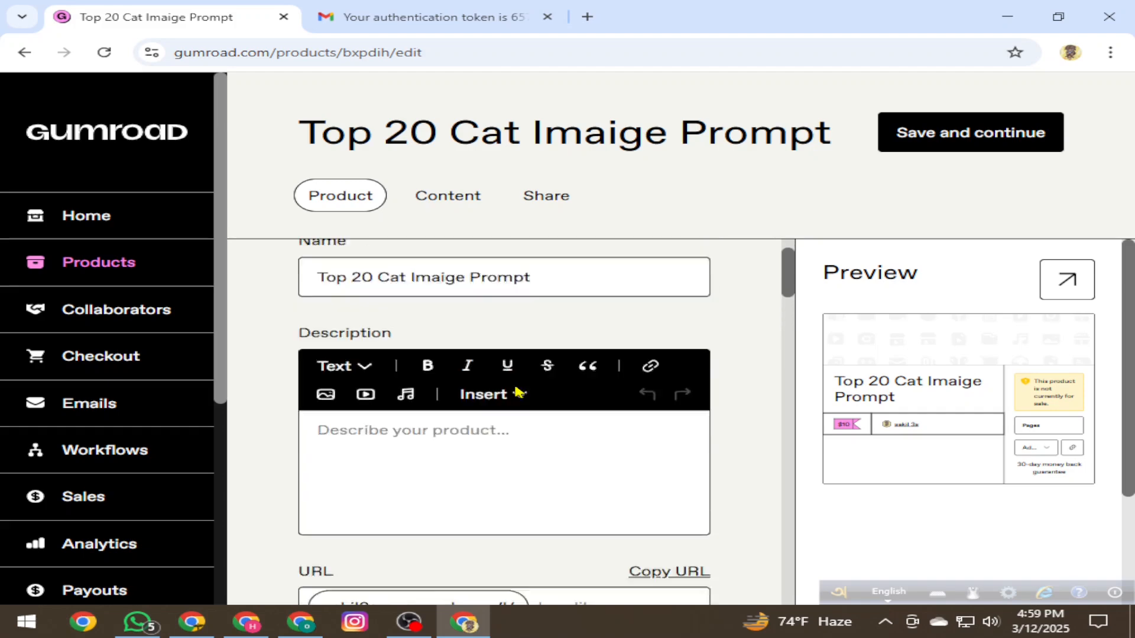
scroll(517, 393, up, 1)
click(406, 501)
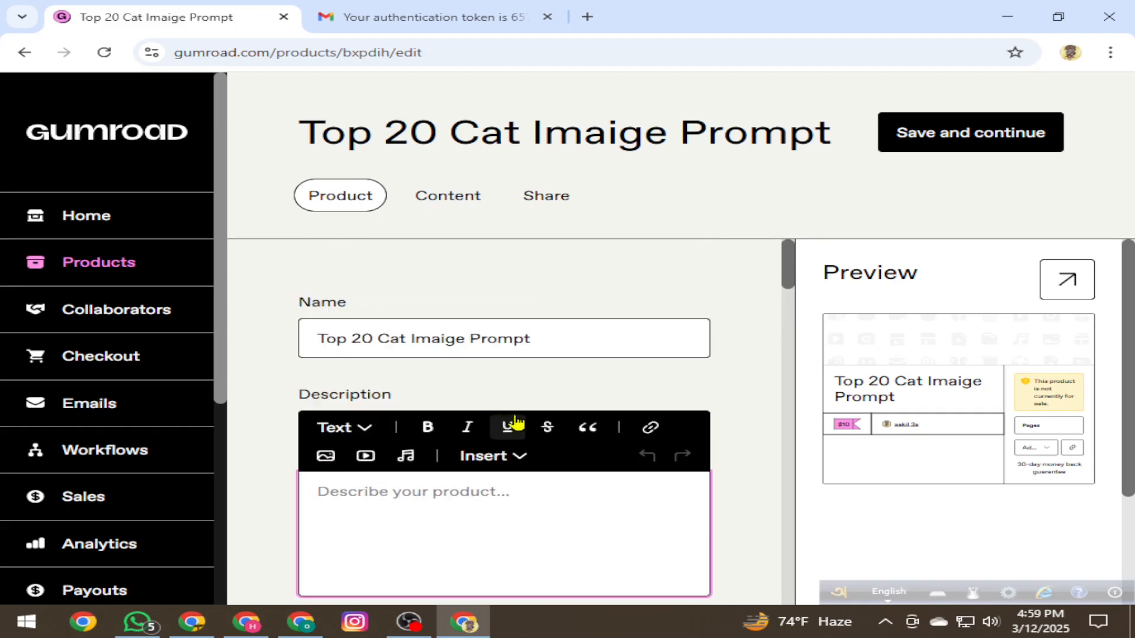
drag(535, 341, 286, 349)
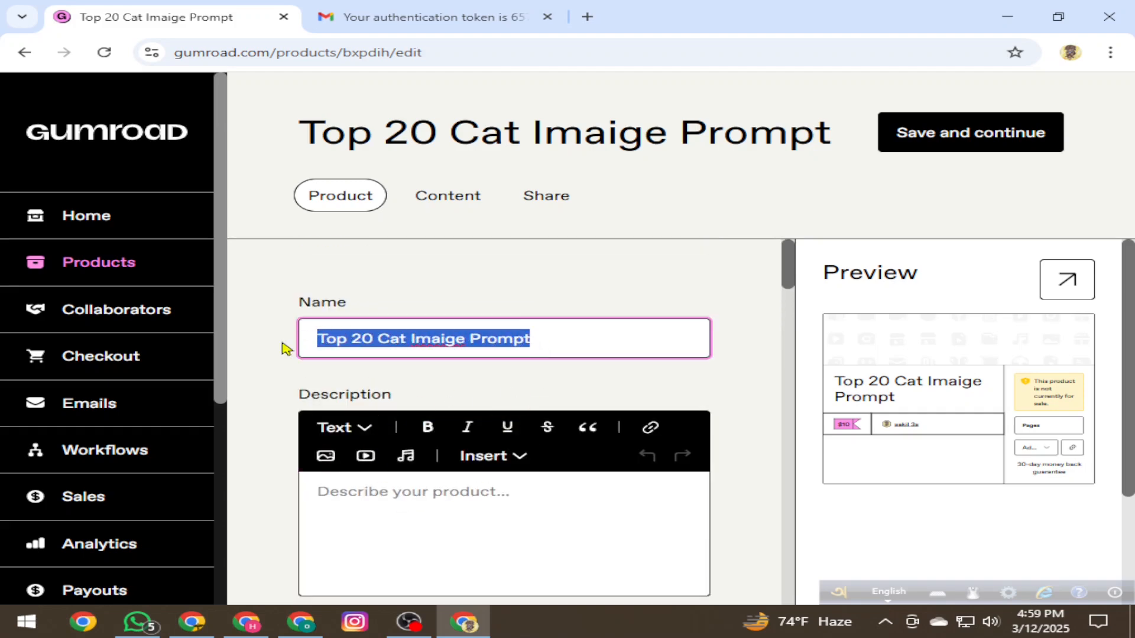
right_click(383, 339)
click(431, 284)
- Switch to the ChatGPT conversation and send the request "Top 20 Cat Imaige Prompt" write me description, with the product name in quotes
click(247, 628)
click(237, 21)
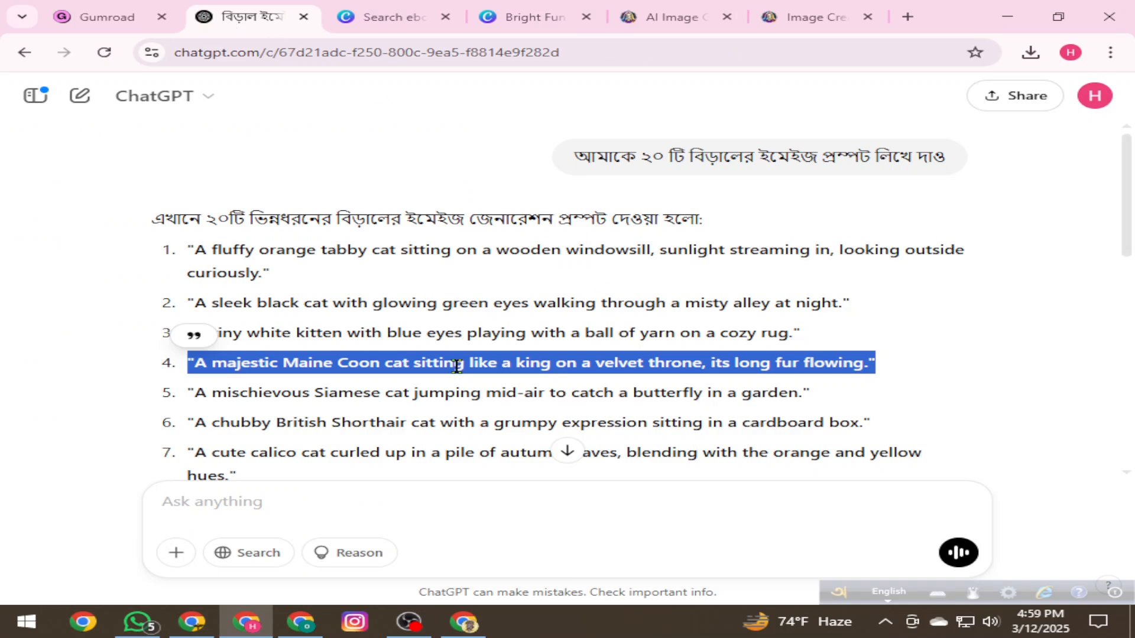
click(218, 496)
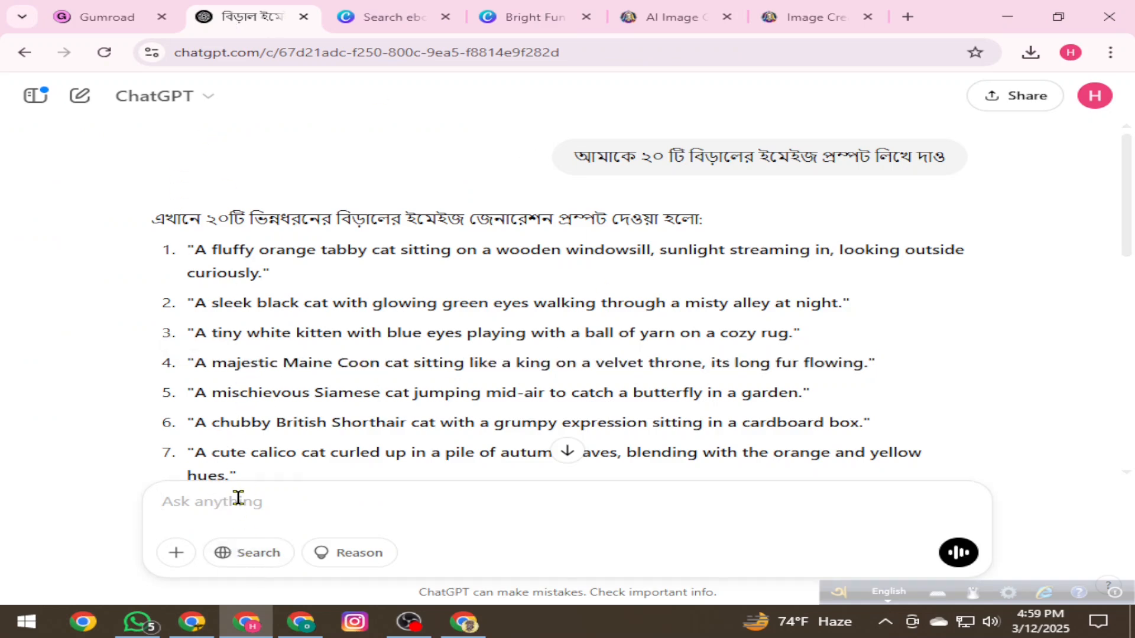
text(")
right_click(261, 495)
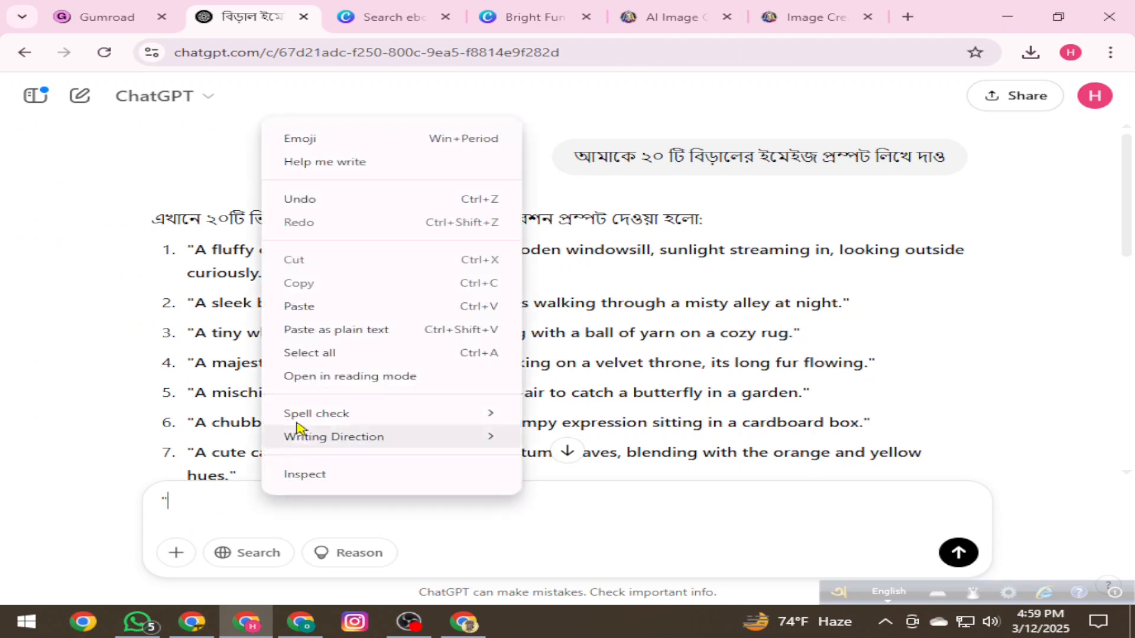
click(311, 307)
text(")
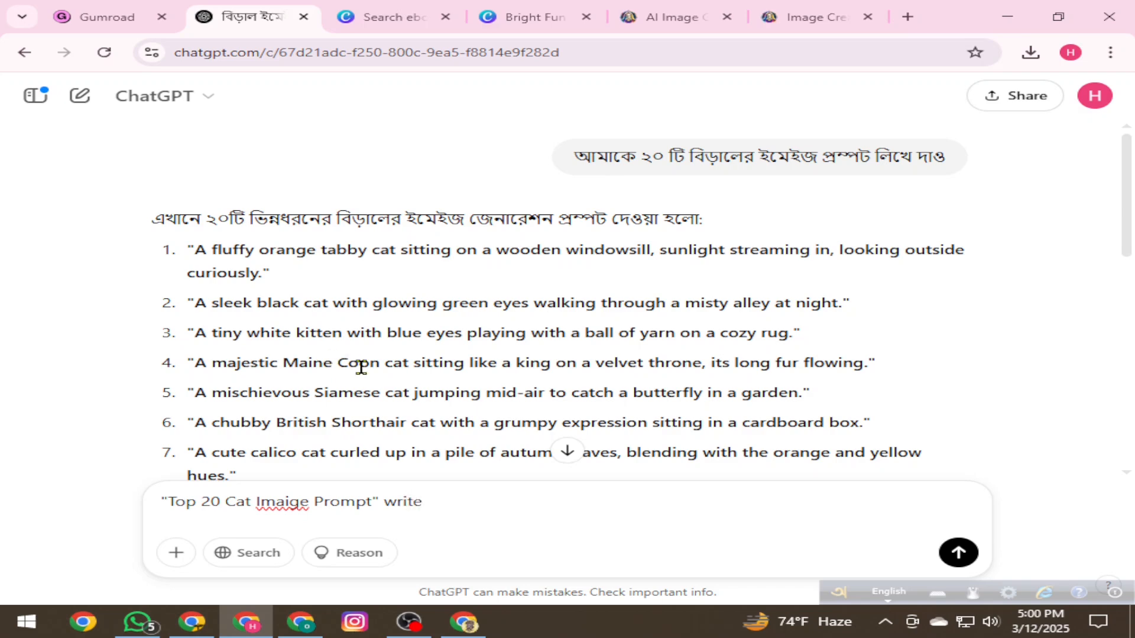
text(write me)
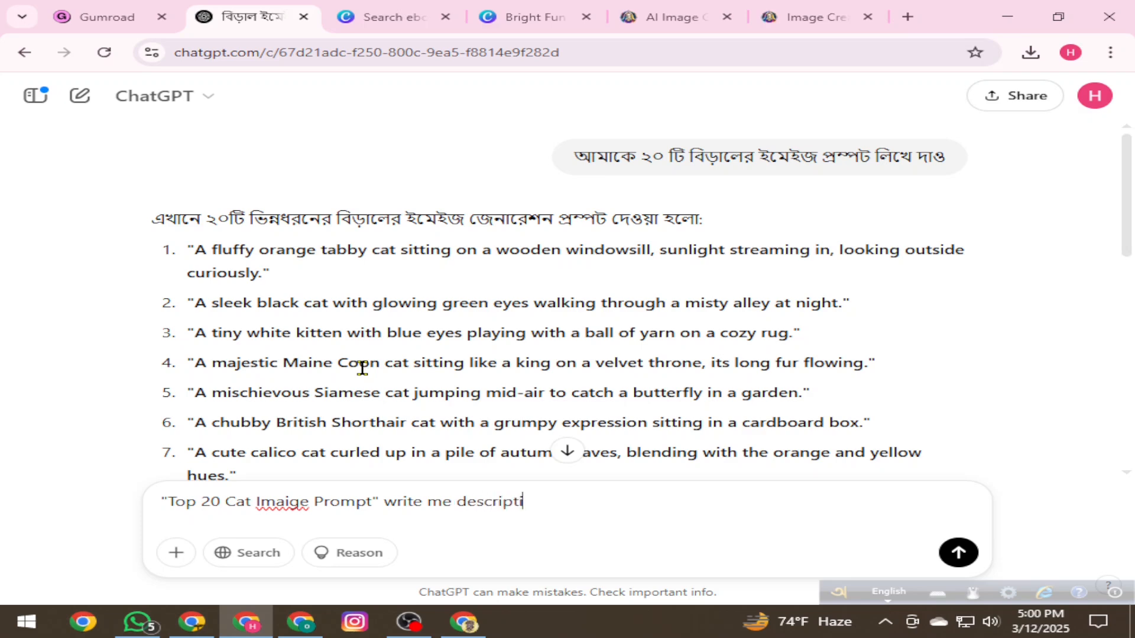
text(description)
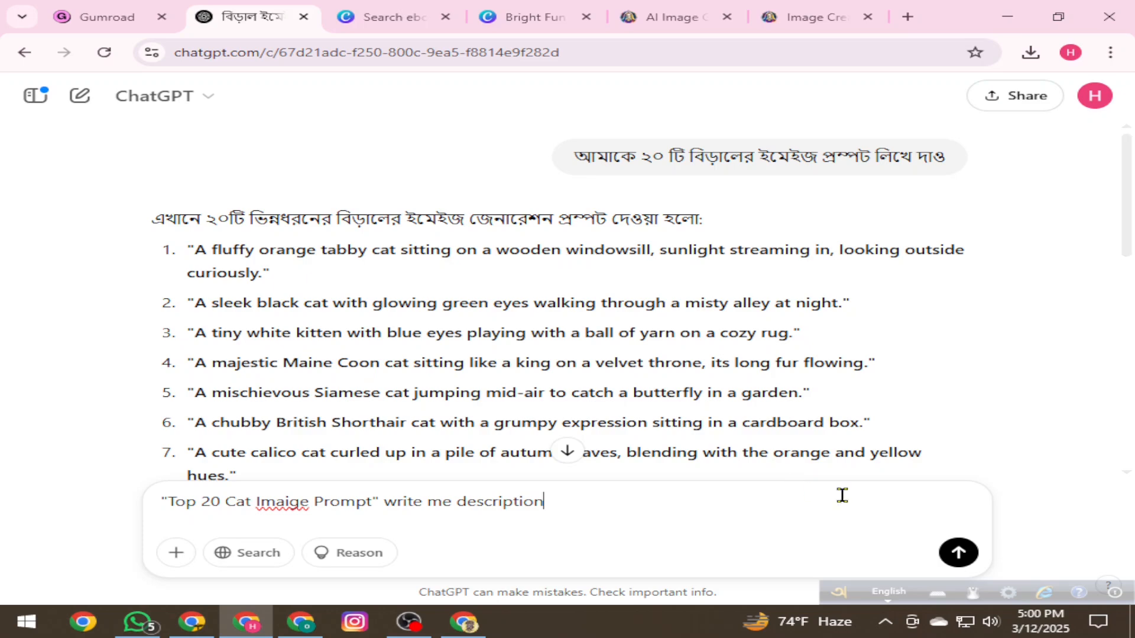
click(958, 552)
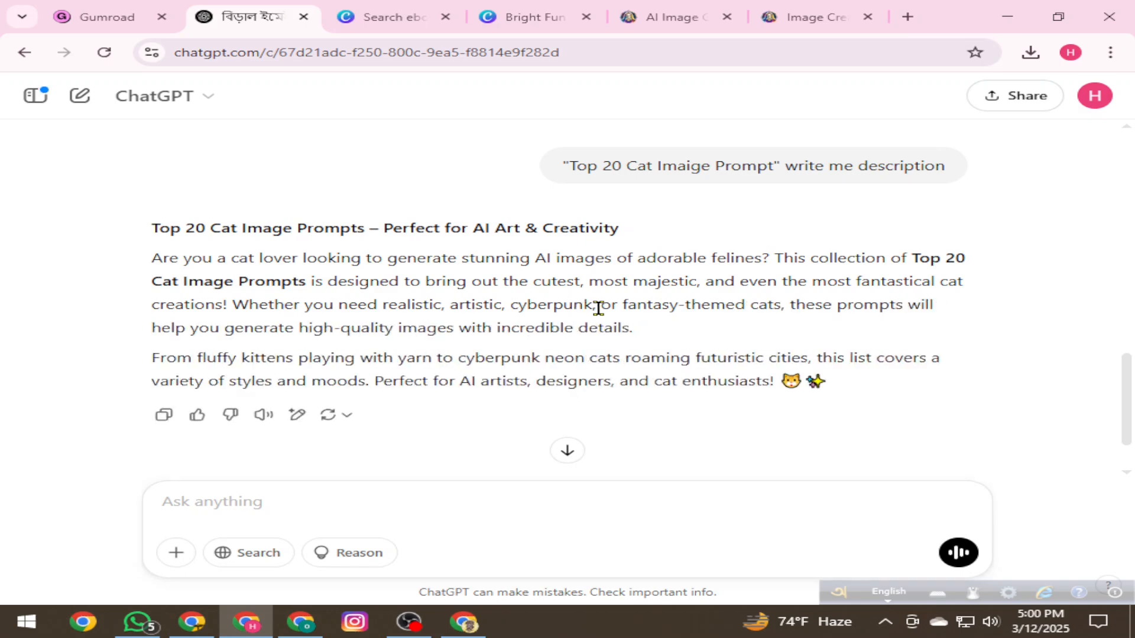
- Copy the two body paragraphs of the generated description, leaving out its heading
drag(863, 388, 119, 271)
right_click(221, 273)
click(261, 293)
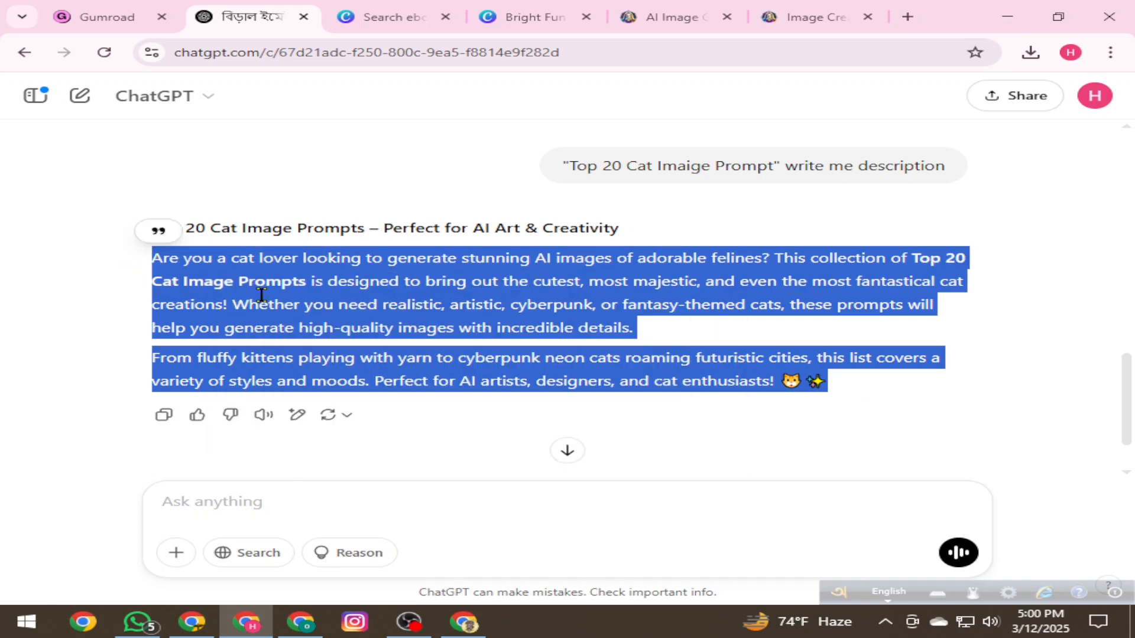
- Switch to the Gumroad product edit page and paste the copied ChatGPT text into the empty Description
click(464, 622)
click(469, 505)
right_click(469, 507)
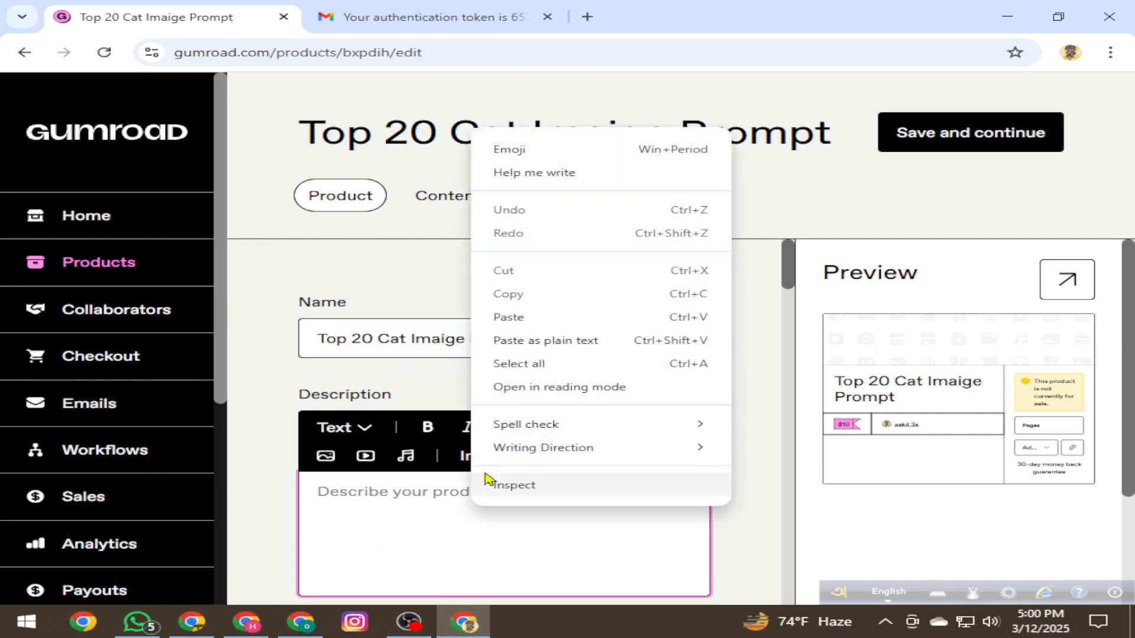
click(508, 318)
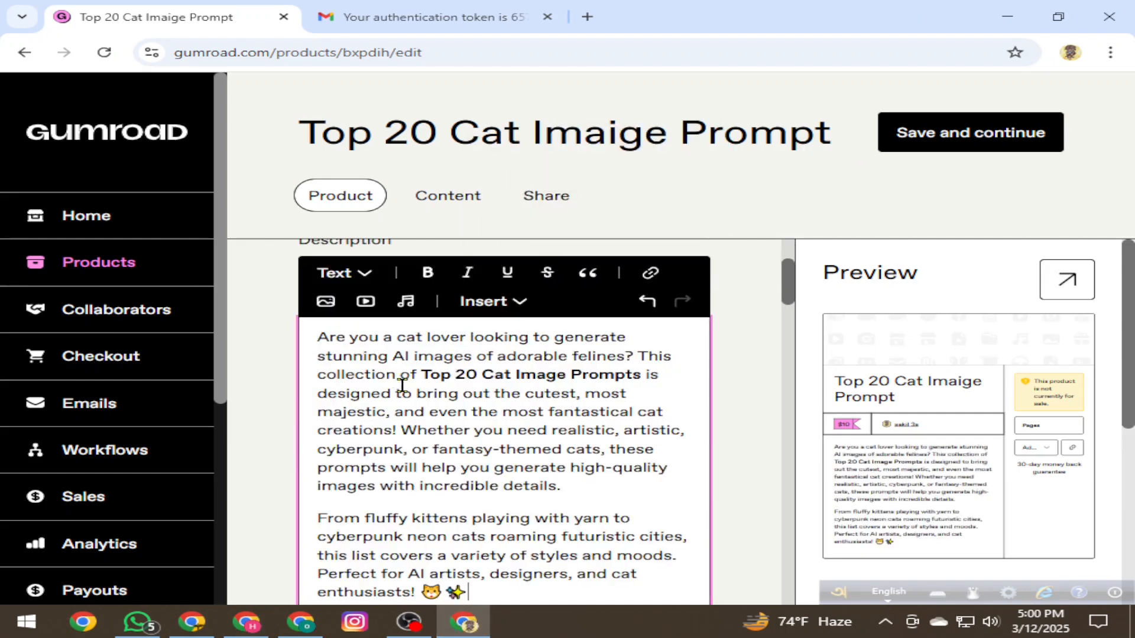
scroll(408, 397, up, 3)
scroll(408, 397, down, 3)
scroll(499, 393, up, 3)
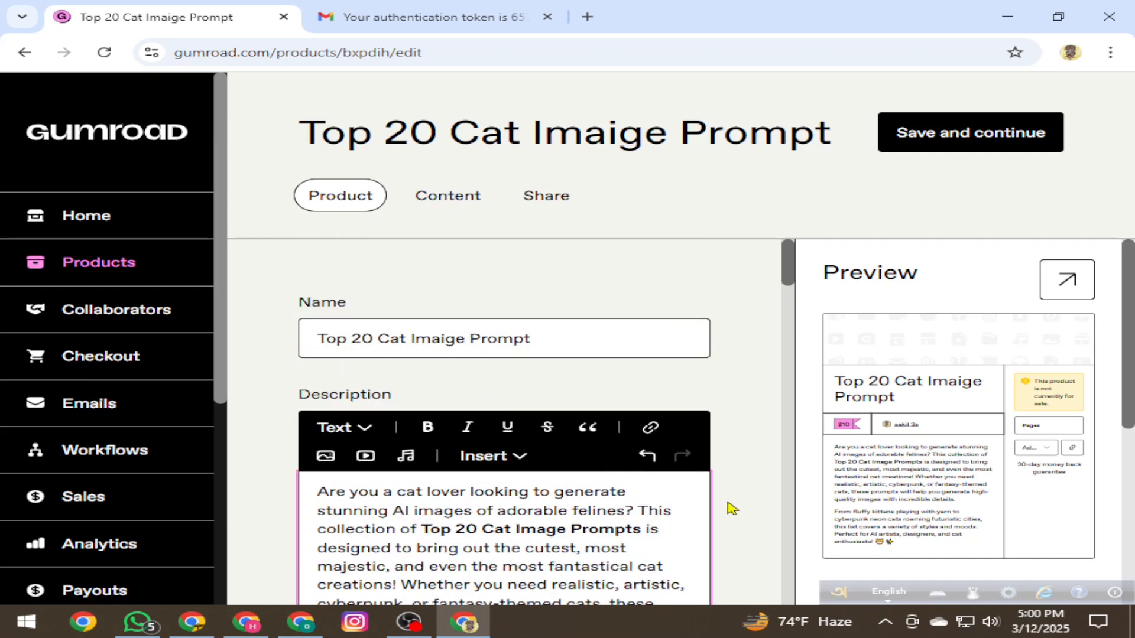
- Remove the bold formatting from "Top 20 Cat Image Prompts" in the description and apply it again
drag(791, 285, 800, 306)
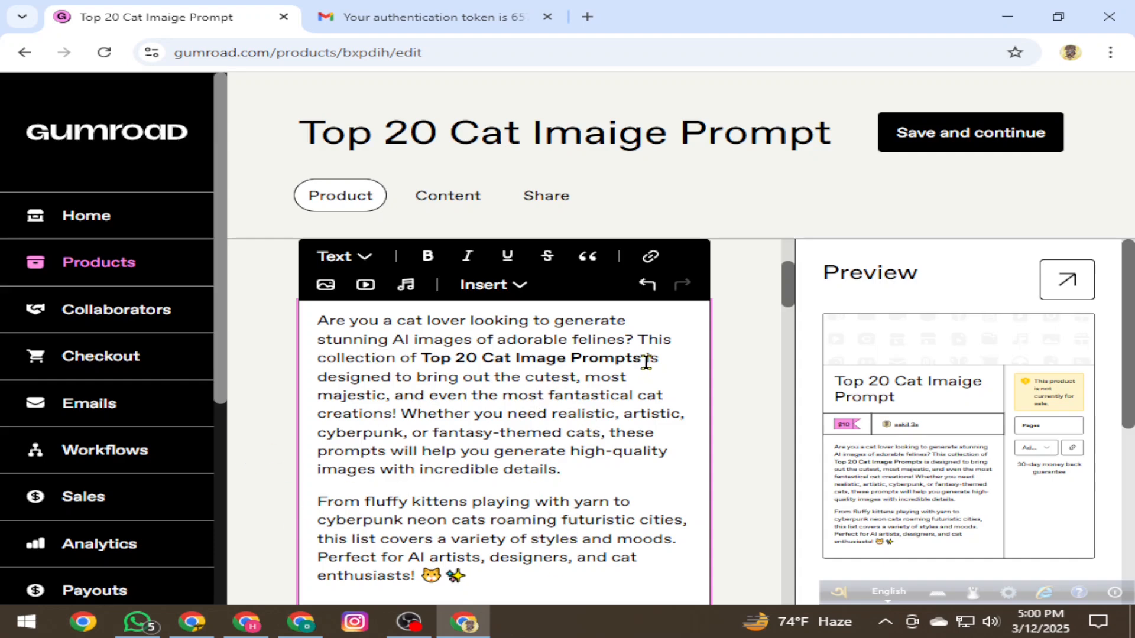
drag(642, 361, 424, 360)
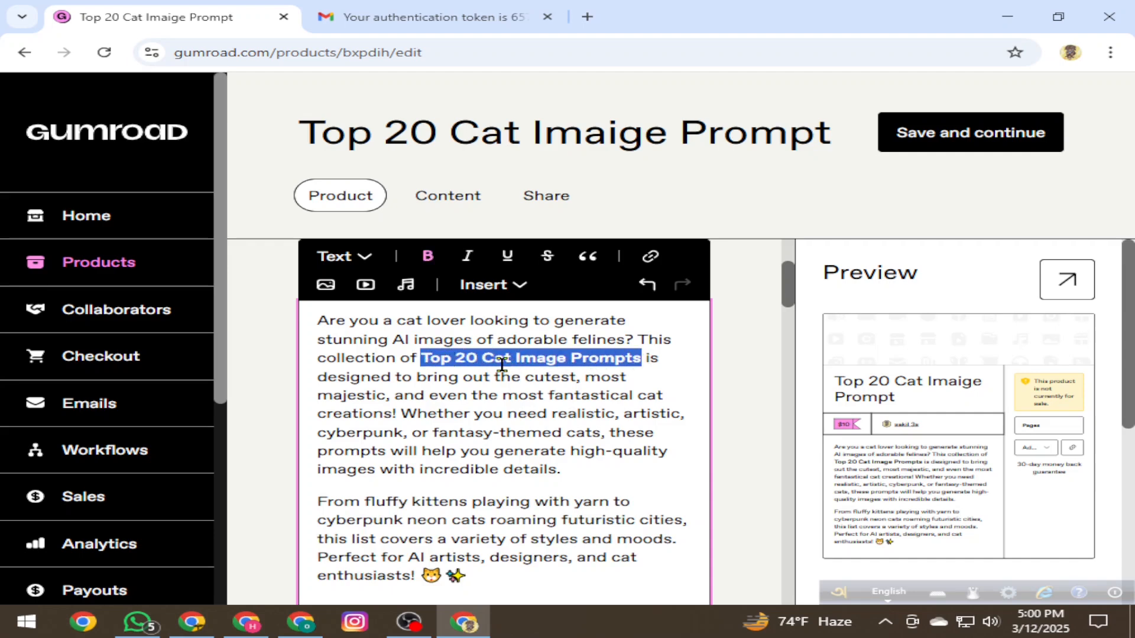
click(428, 256)
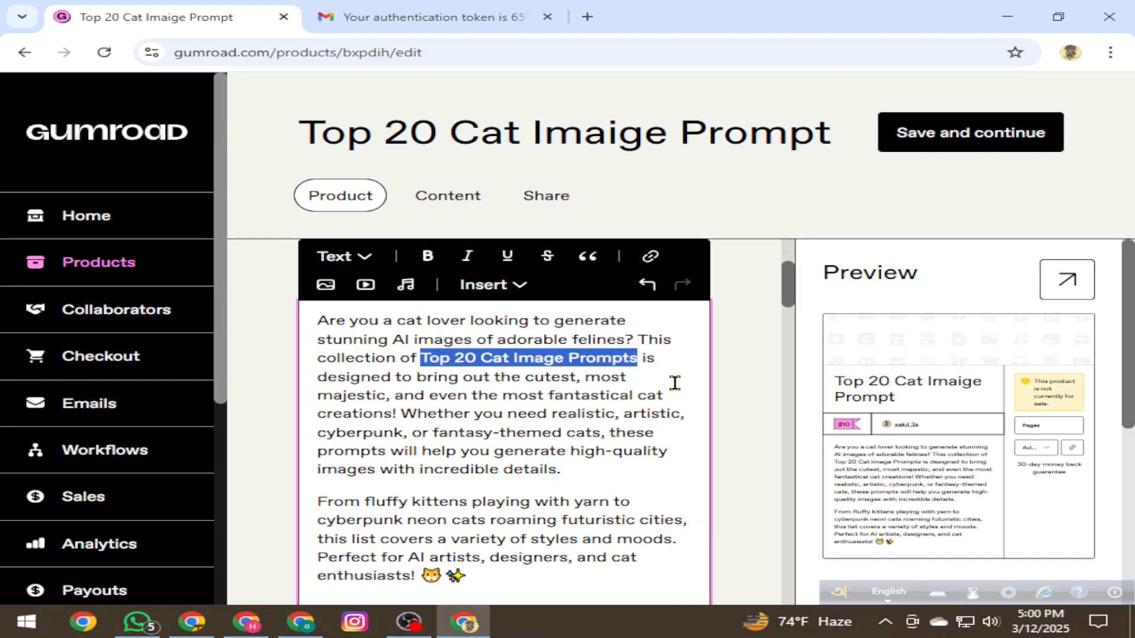
click(688, 381)
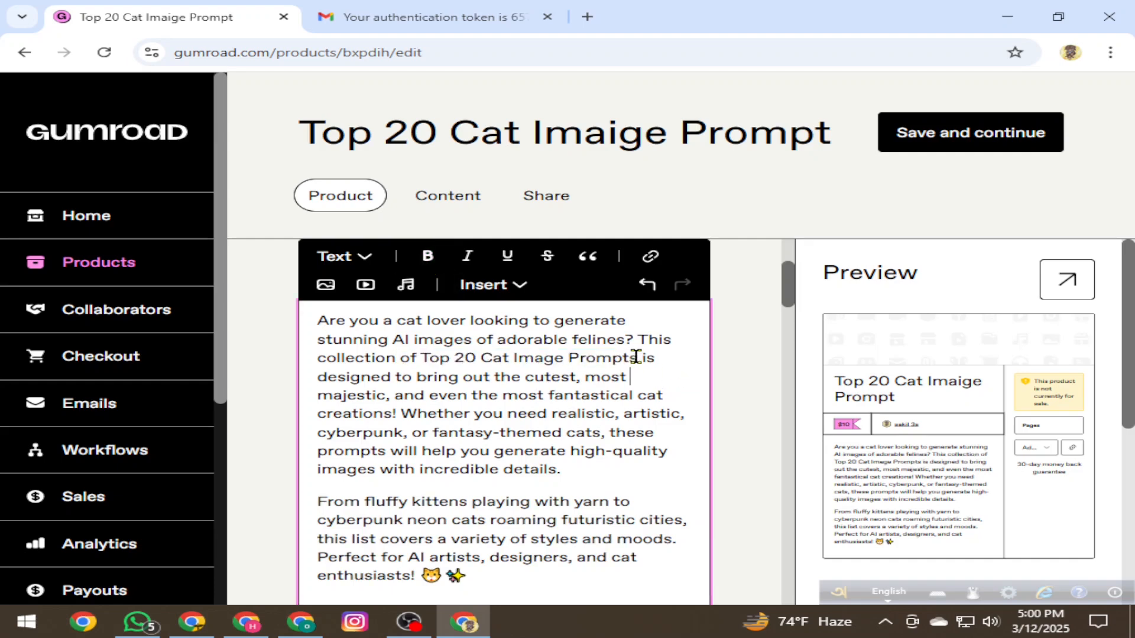
drag(641, 358, 424, 359)
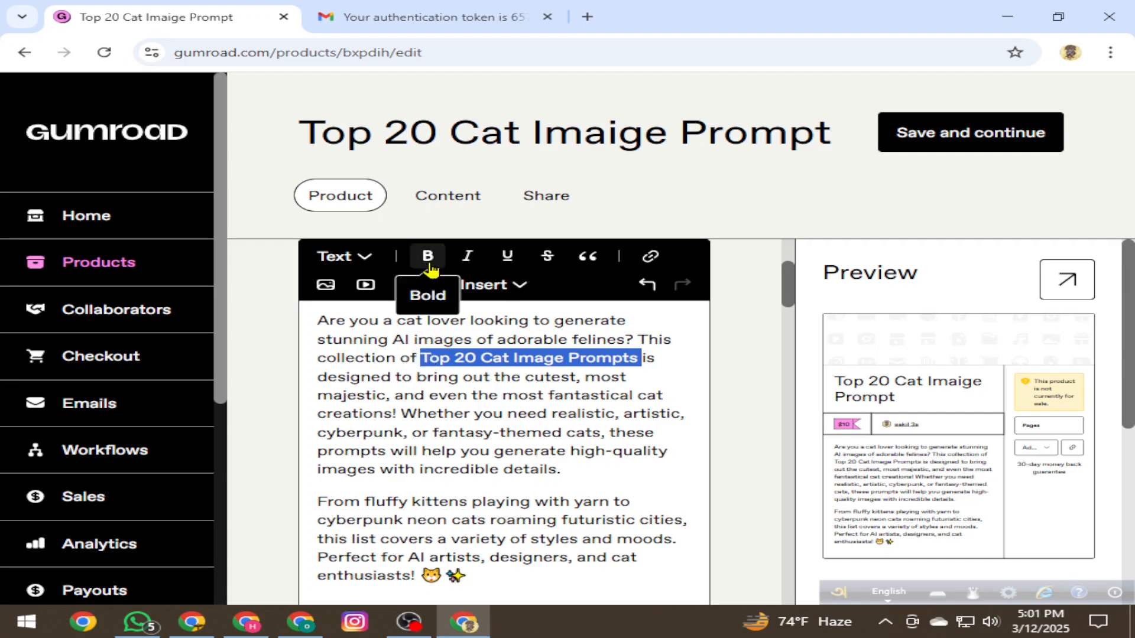
click(428, 257)
click(685, 377)
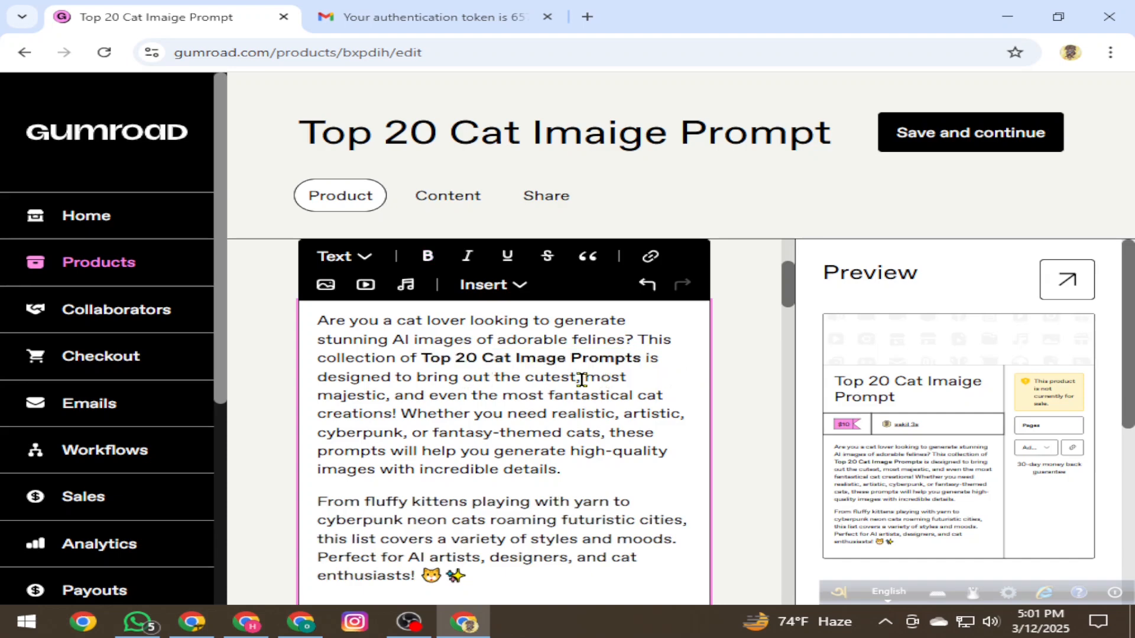
- Upload the "Bright Fun and Playful Cooking Recipe" ebook JPG from the Downloads folder as the product cover
scroll(523, 408, down, 5)
scroll(524, 431, up, 3)
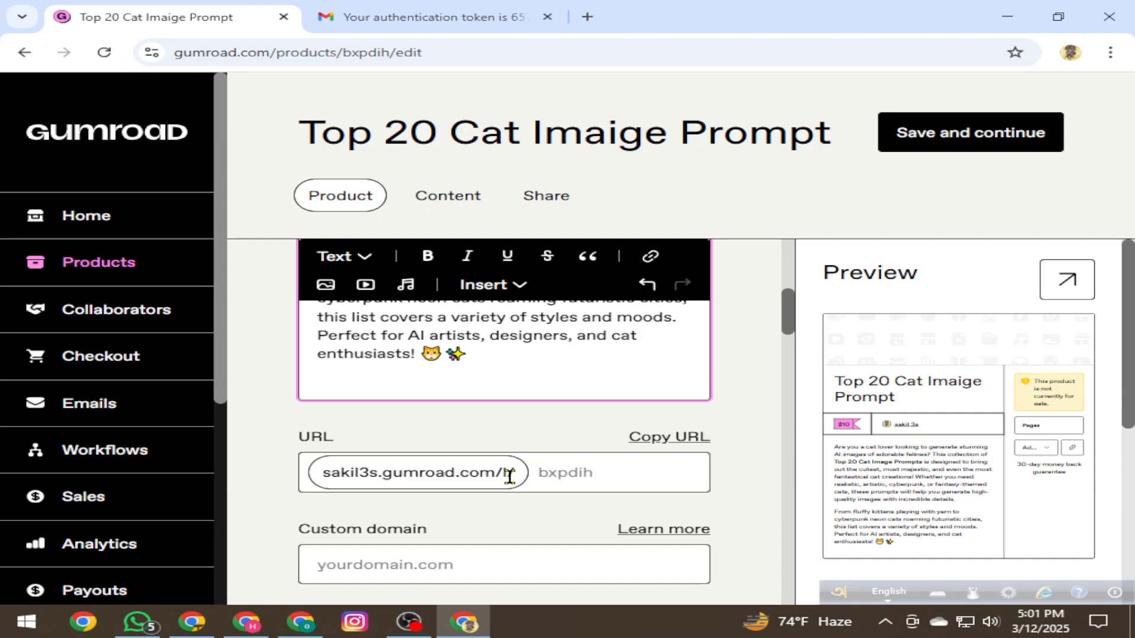
click(799, 326)
drag(795, 324, 795, 341)
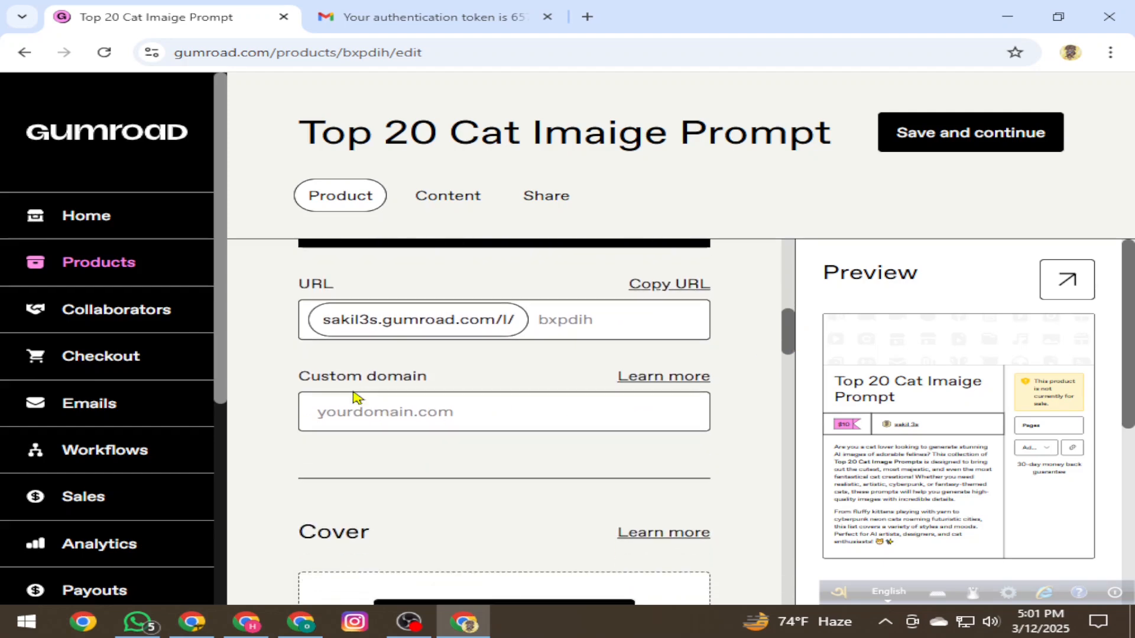
click(435, 399)
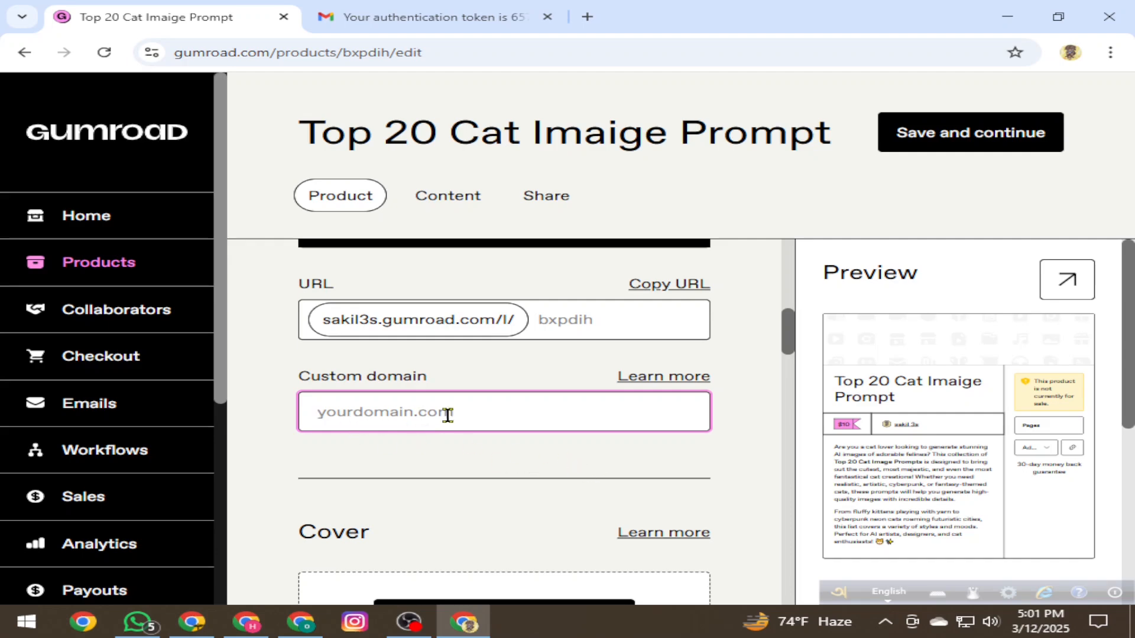
scroll(476, 468, down, 3)
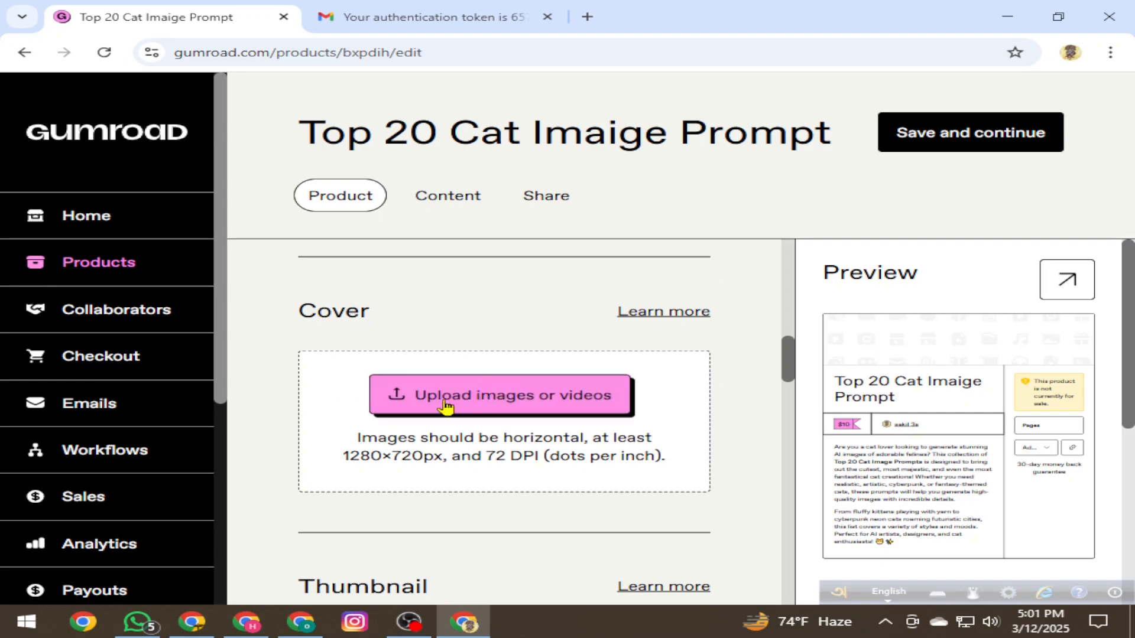
click(509, 409)
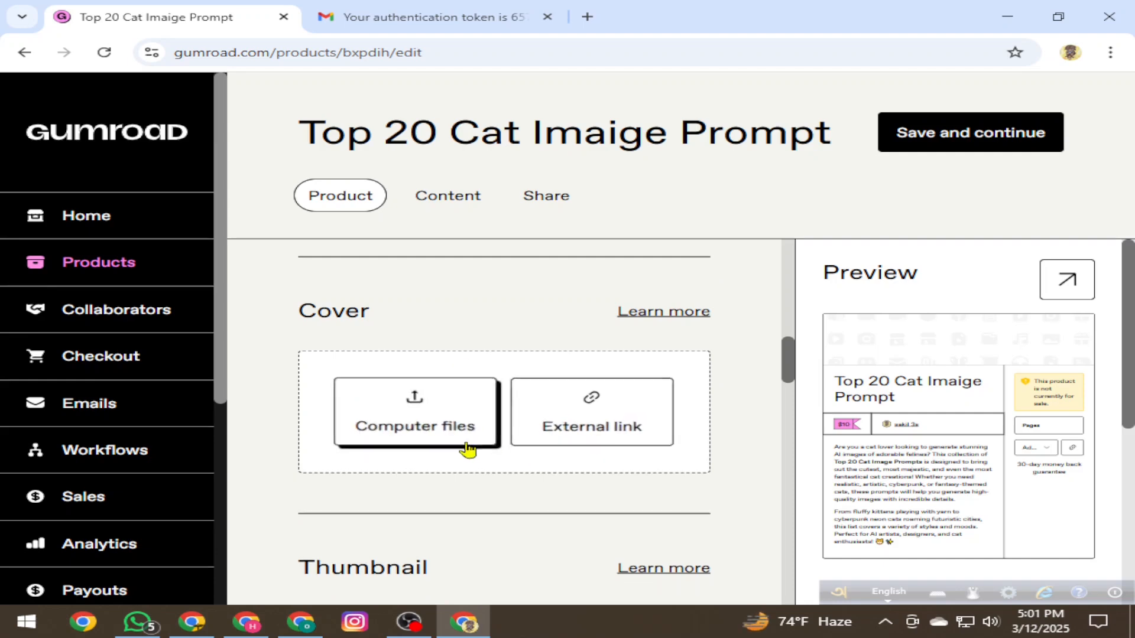
click(429, 431)
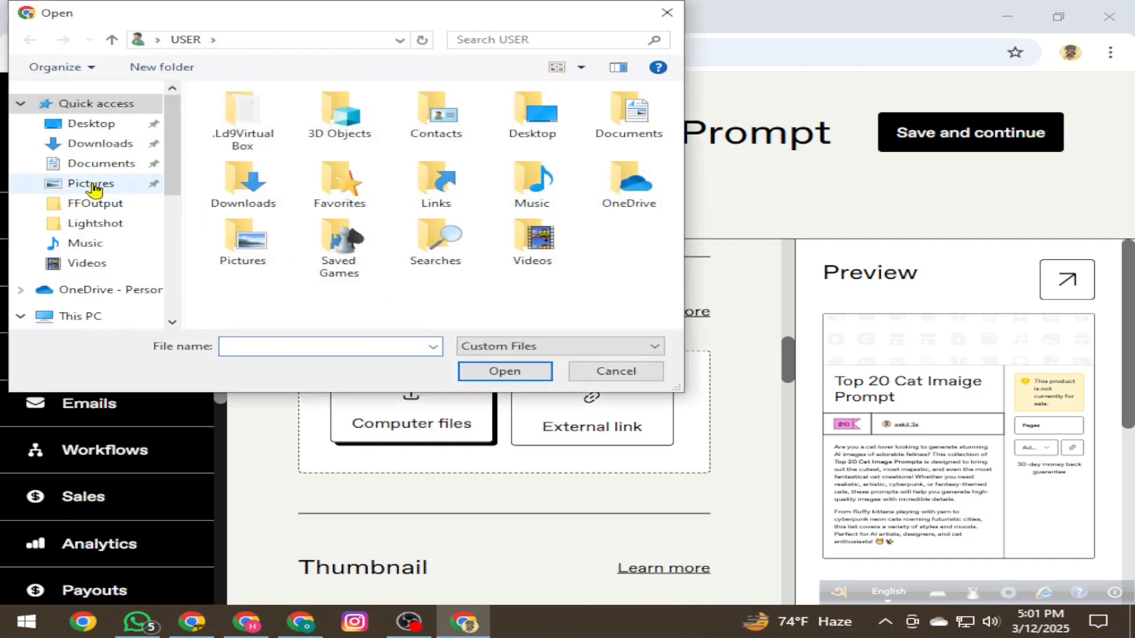
click(86, 144)
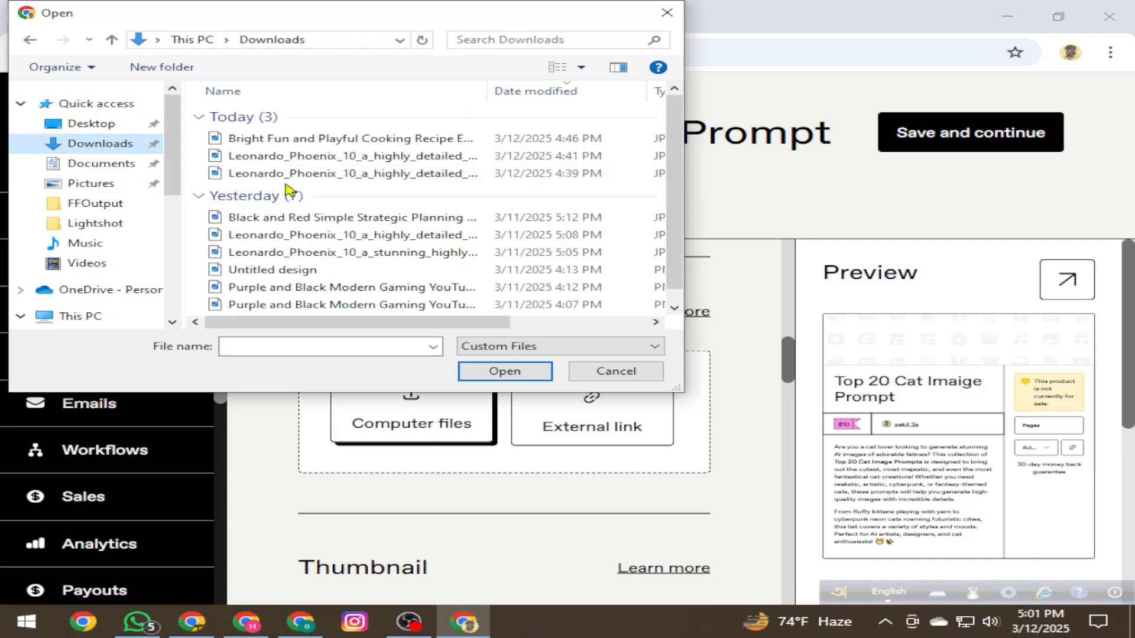
click(300, 140)
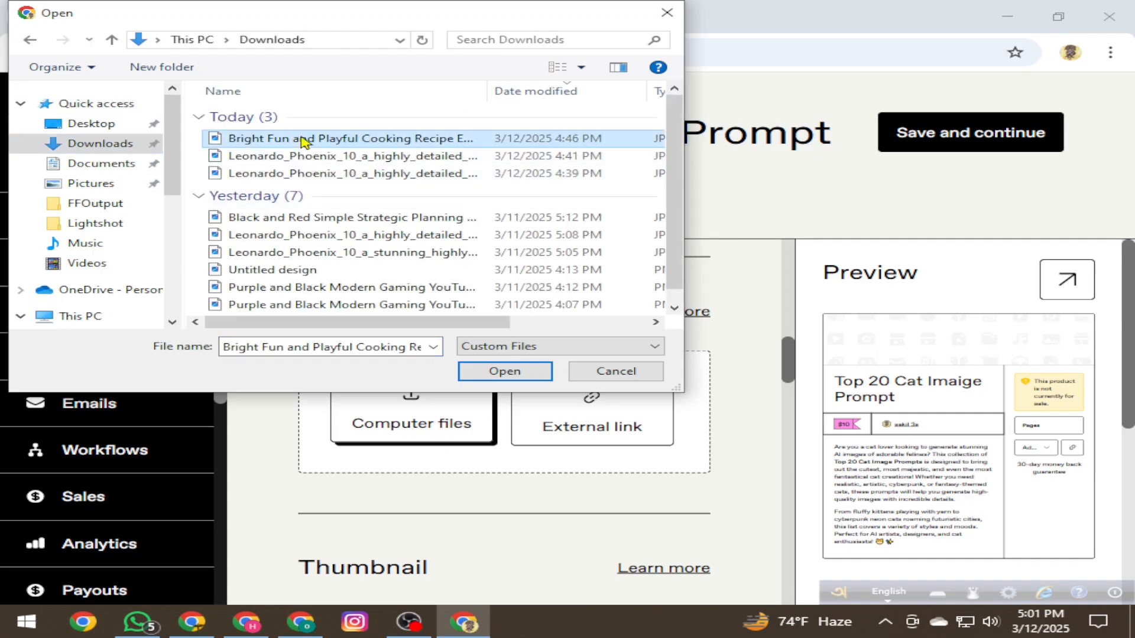
click(514, 373)
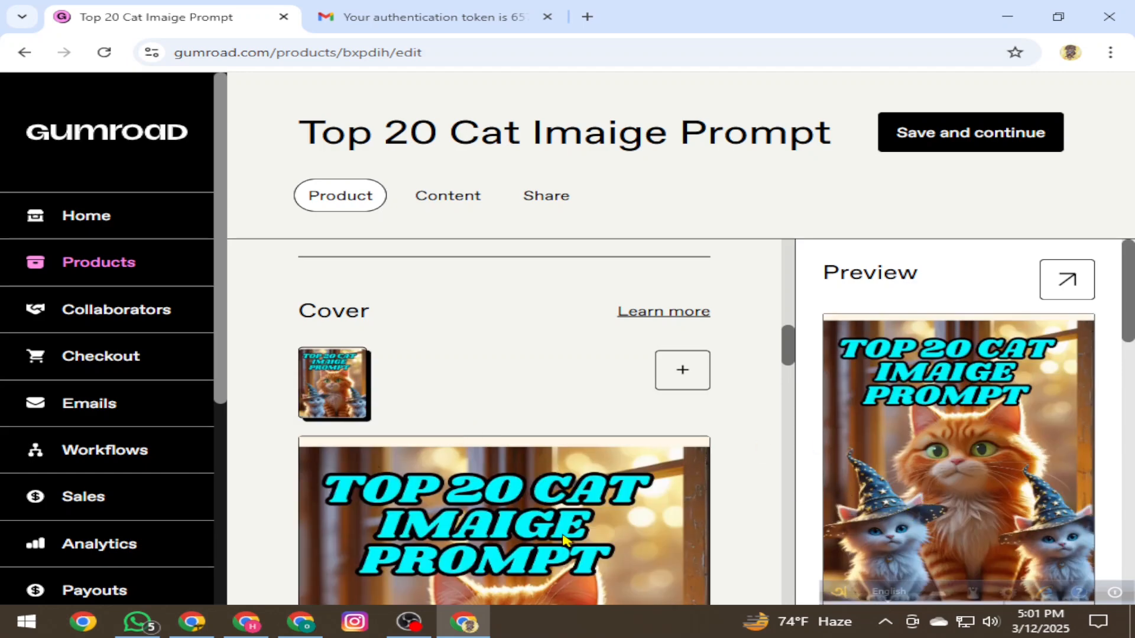
- Set the product's call to action to "Buy this" in the Product info section
scroll(425, 447, down, 5)
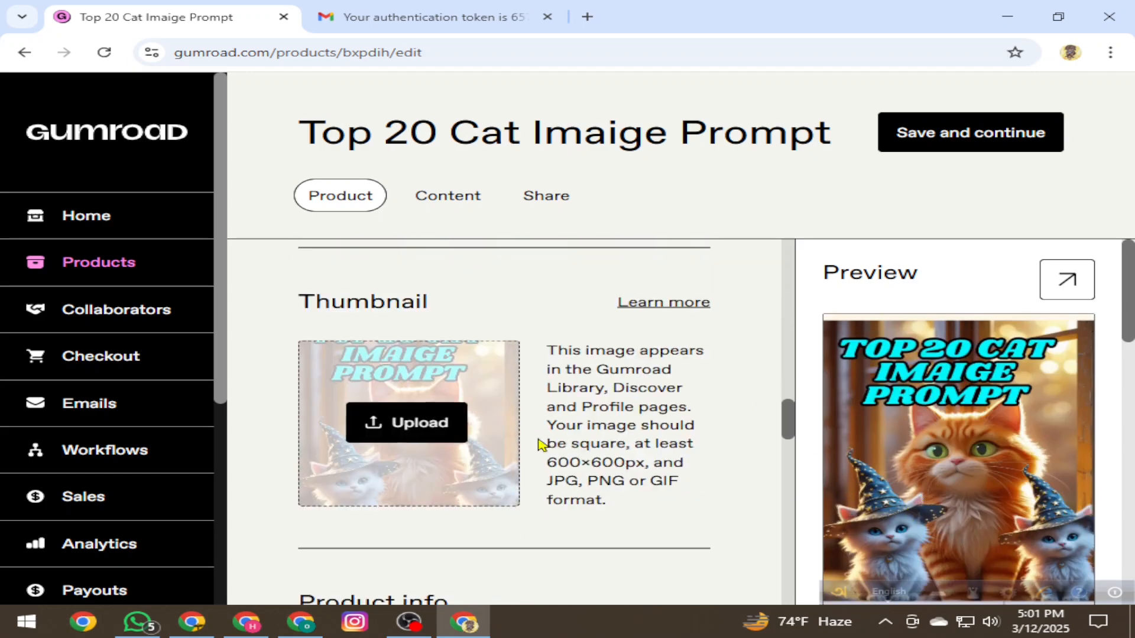
scroll(665, 455, down, 3)
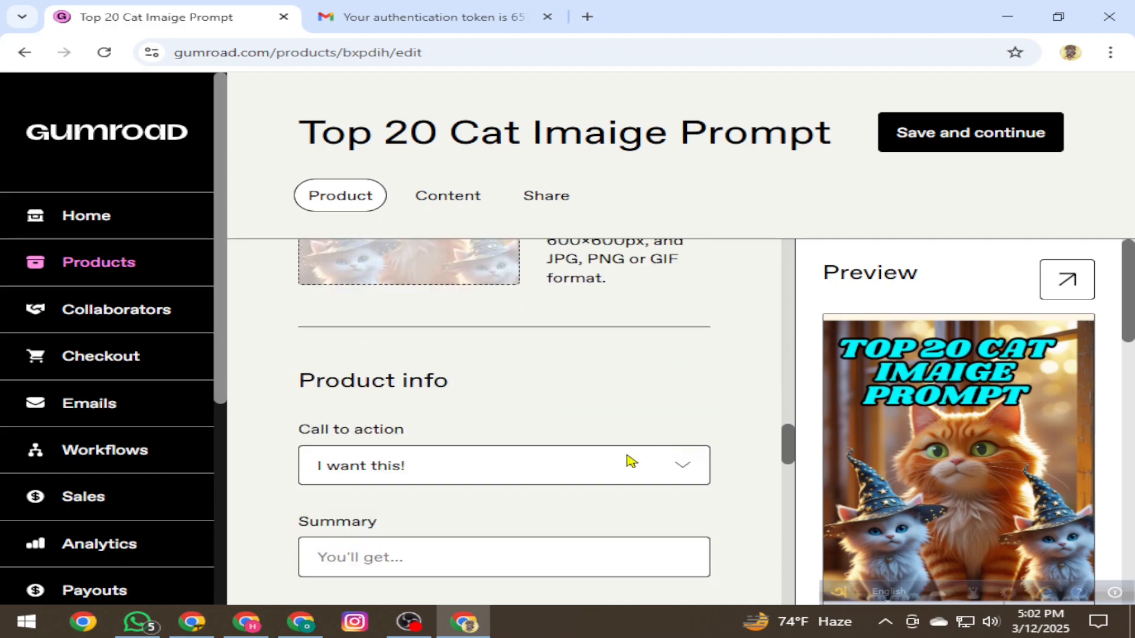
scroll(623, 460, down, 3)
scroll(614, 461, up, 3)
click(682, 466)
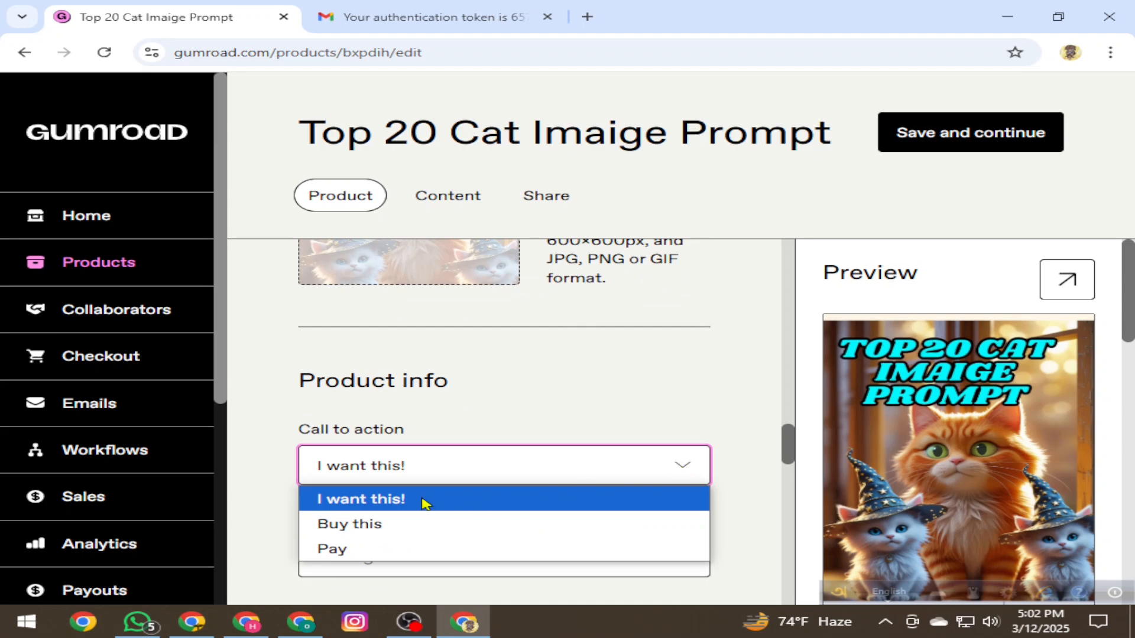
click(378, 526)
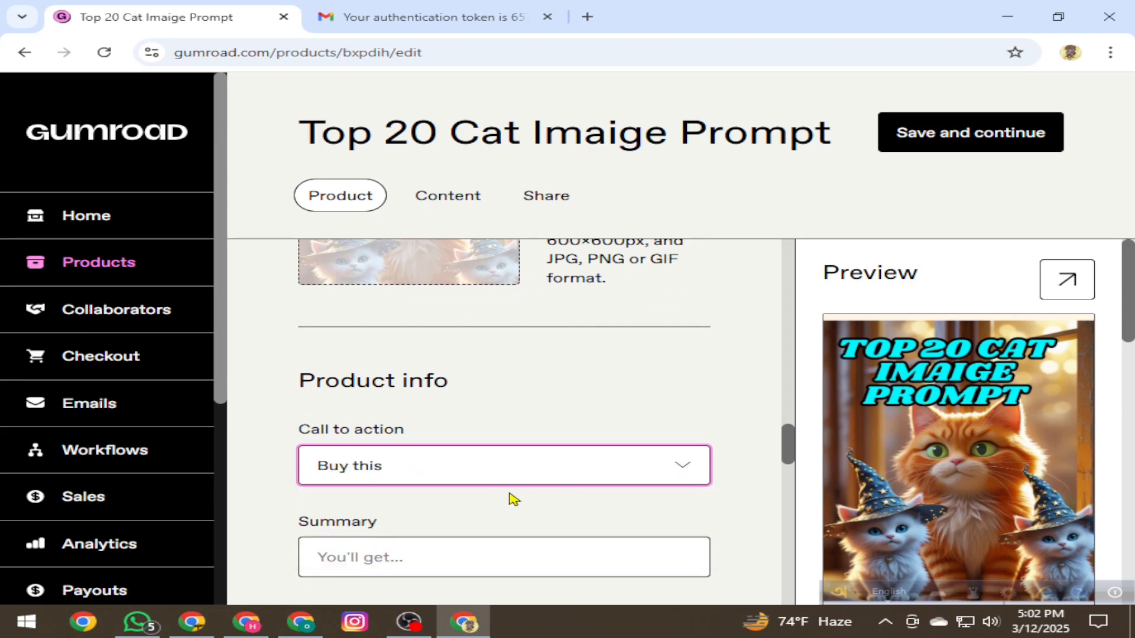
- Look over the summary, additional details, pricing, versions and settings sections of the product page without changing them
scroll(515, 496, down, 3)
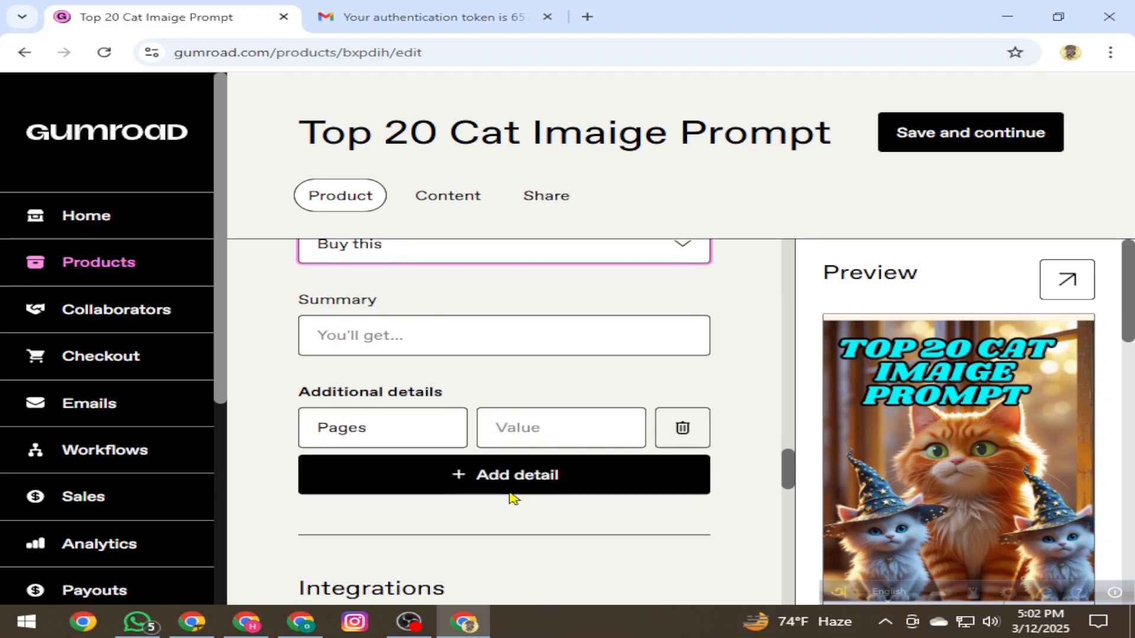
click(405, 334)
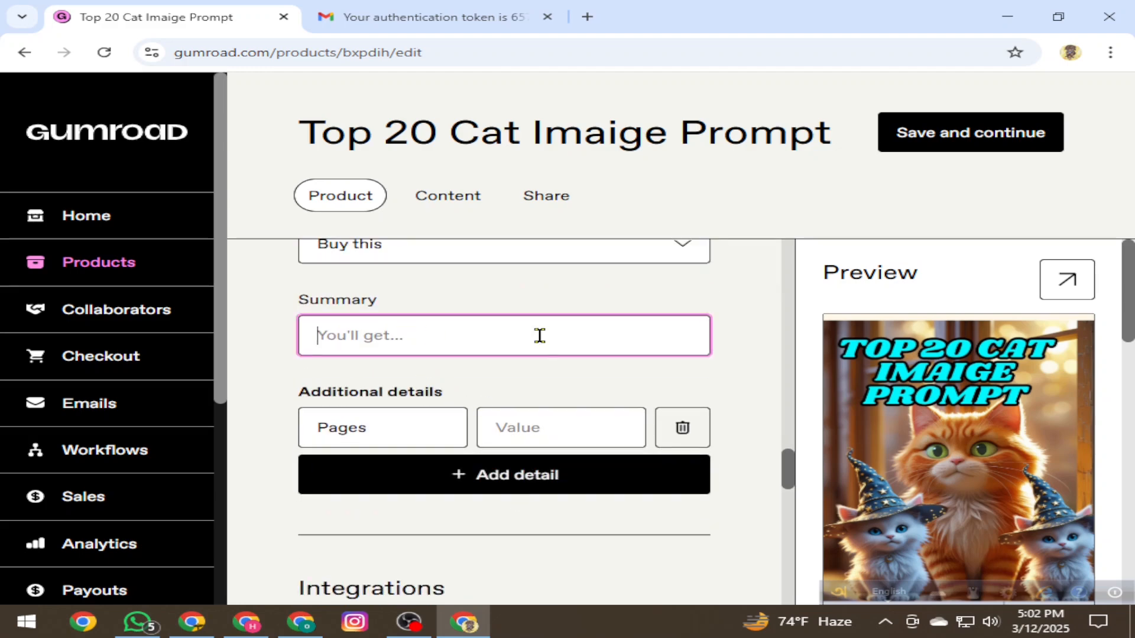
click(393, 421)
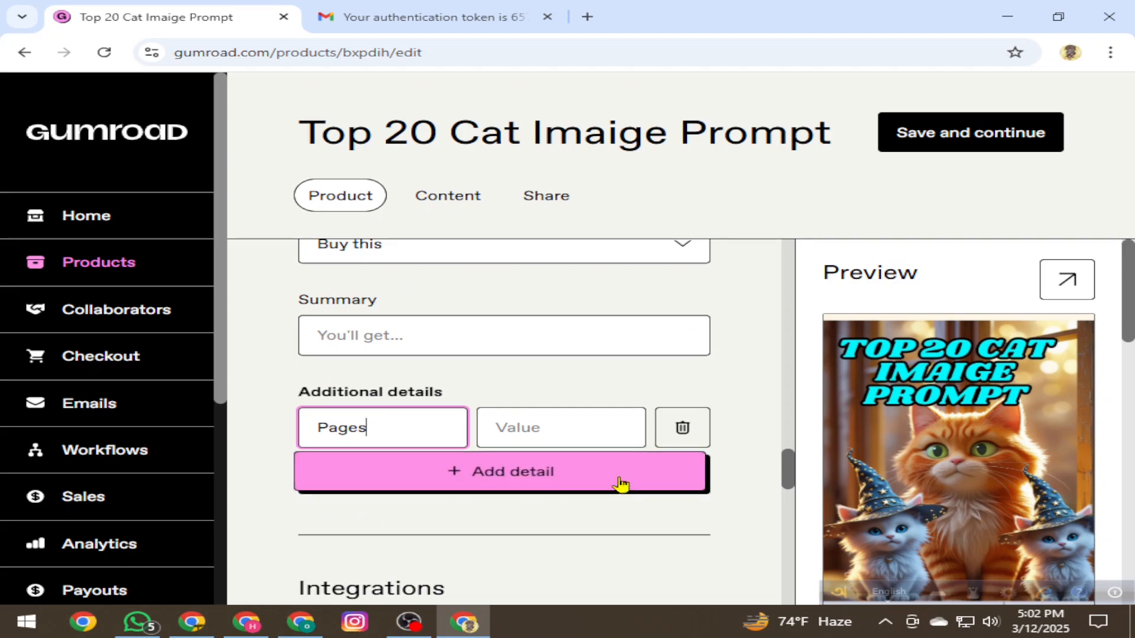
scroll(508, 519, down, 3)
scroll(508, 519, down, 9)
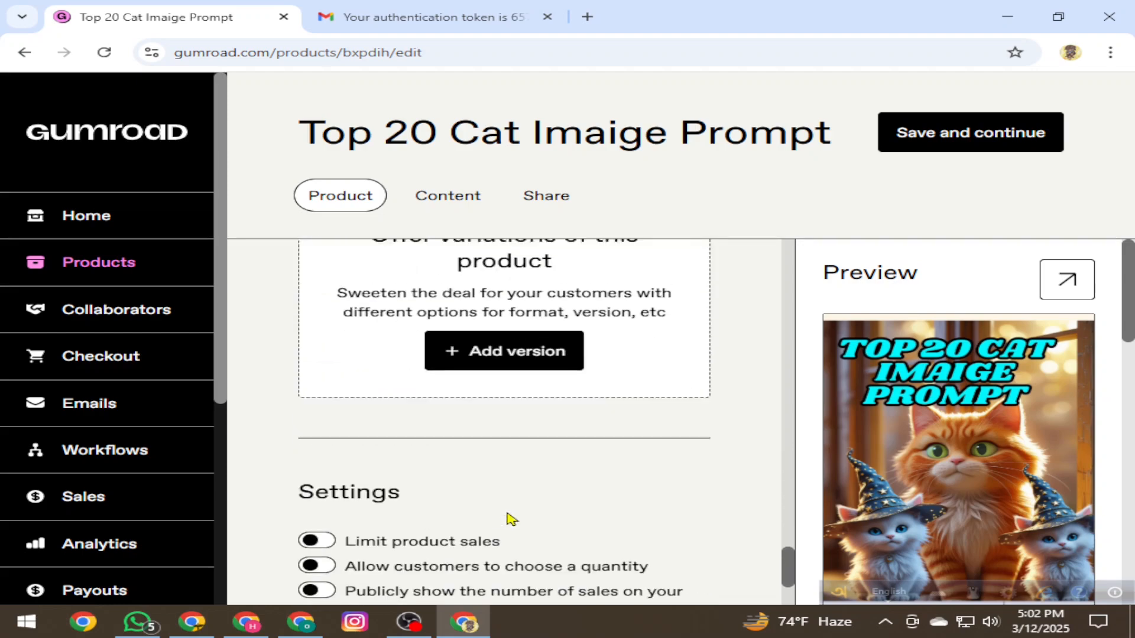
scroll(507, 514, up, 3)
scroll(508, 514, up, 3)
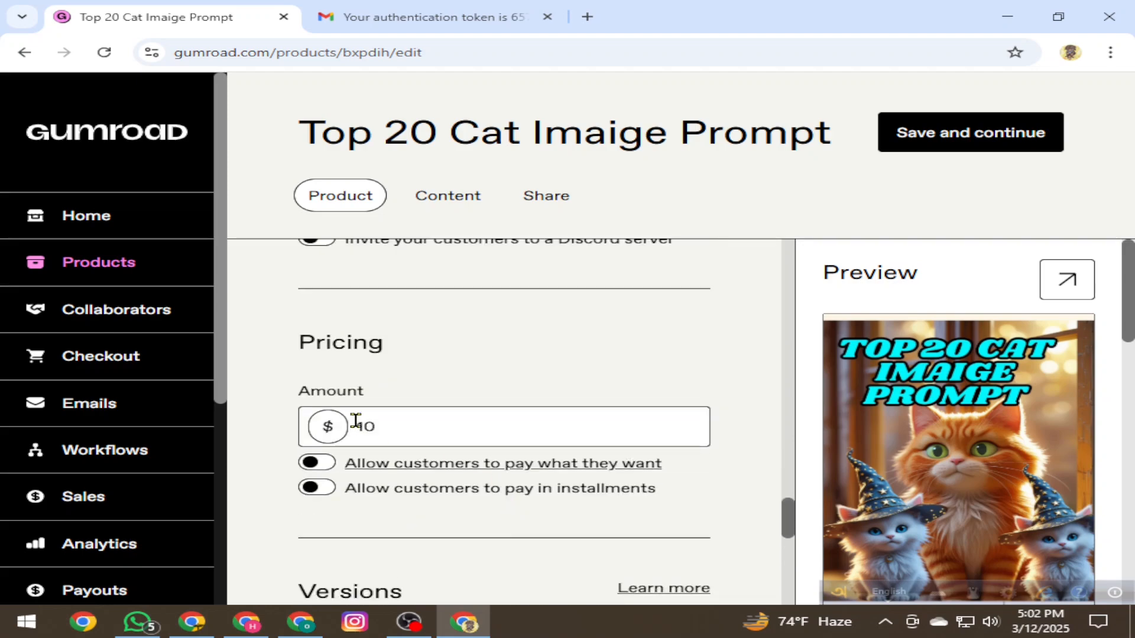
scroll(553, 513, down, 3)
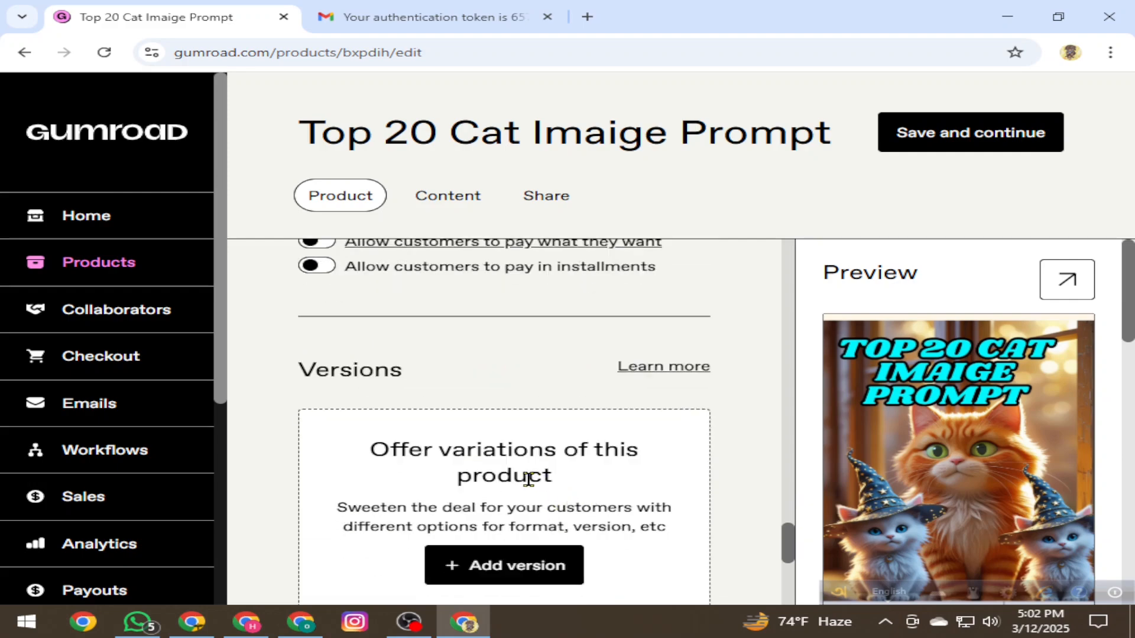
scroll(501, 459, down, 3)
scroll(506, 466, down, 2)
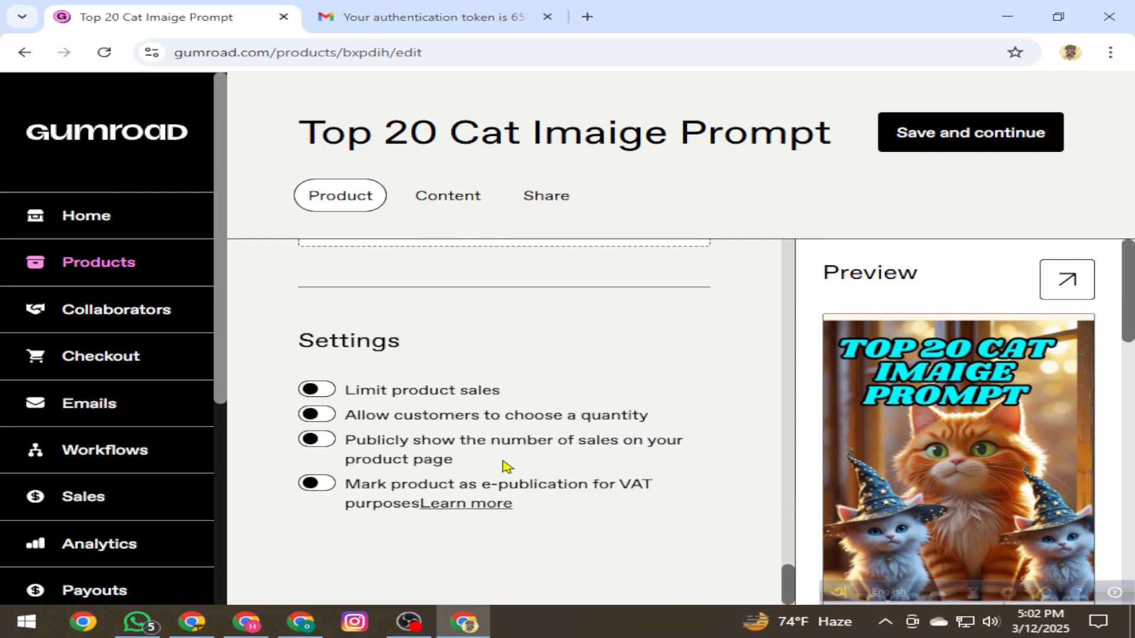
scroll(508, 461, up, 10)
scroll(514, 446, up, 5)
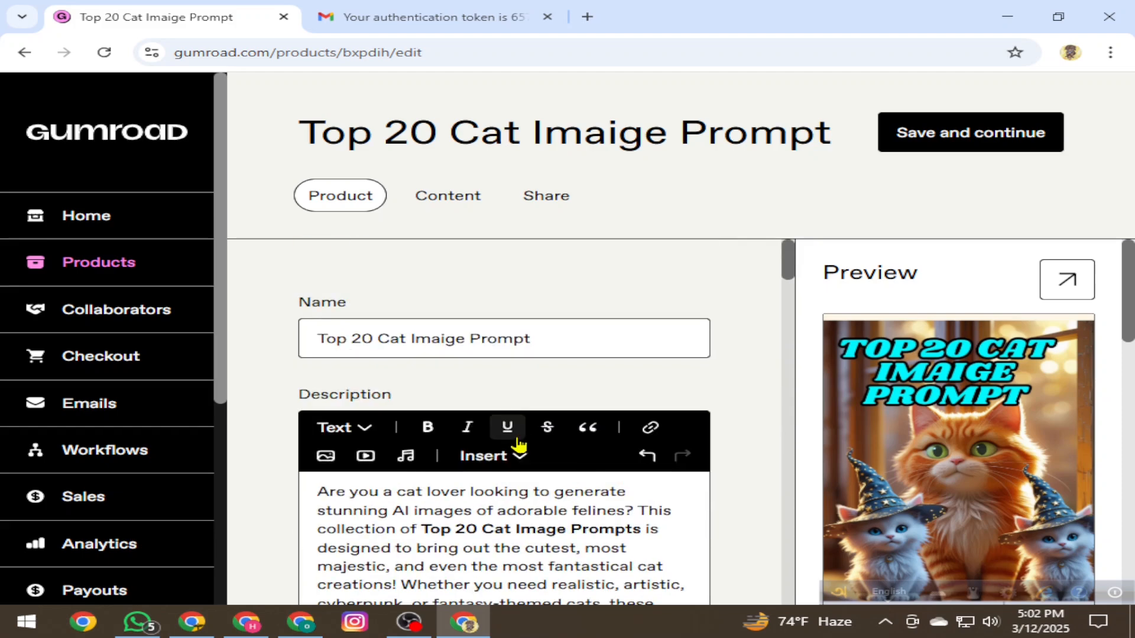
- Save and continue to the product's content, upload the "Bright Fun and Playful Cooking Recipe Ebook" PDF from Downloads, and save the changes
click(976, 139)
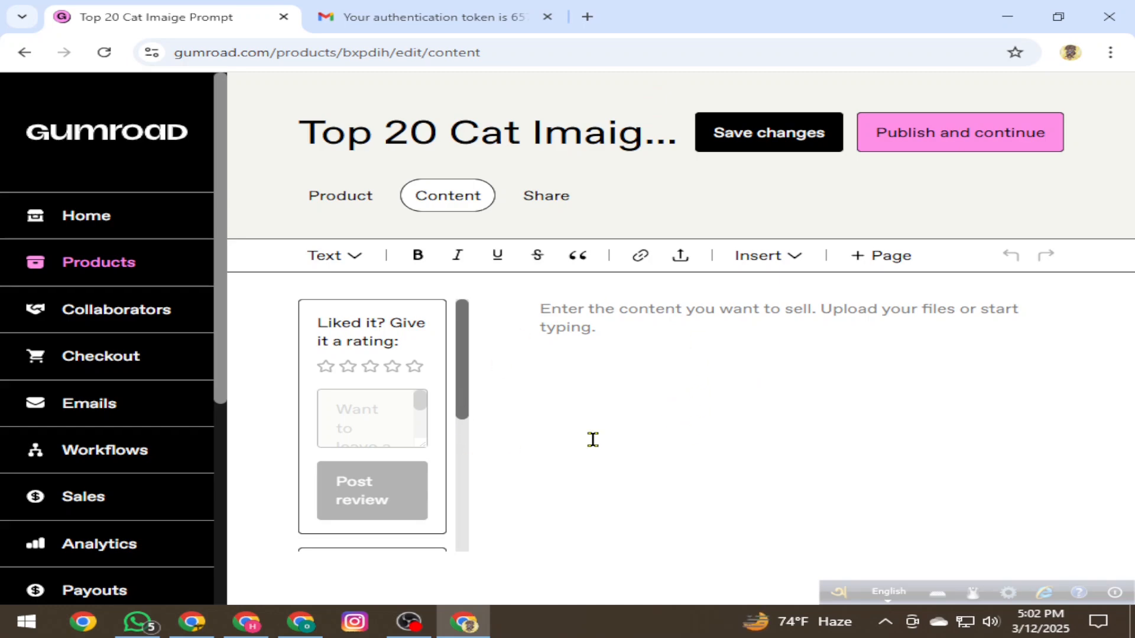
click(680, 260)
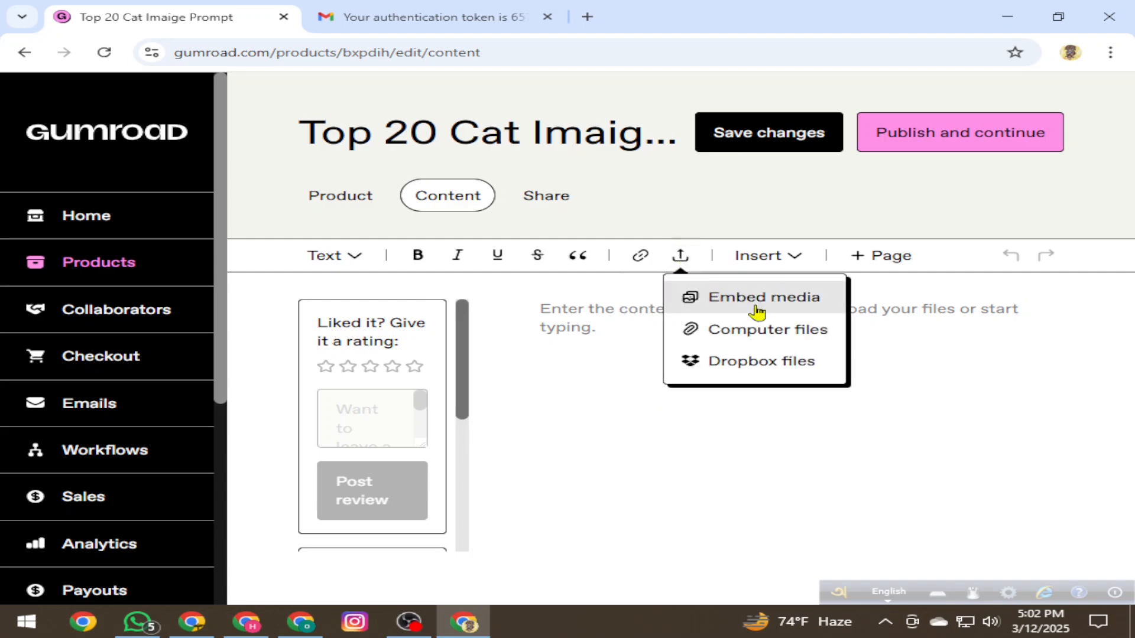
click(797, 337)
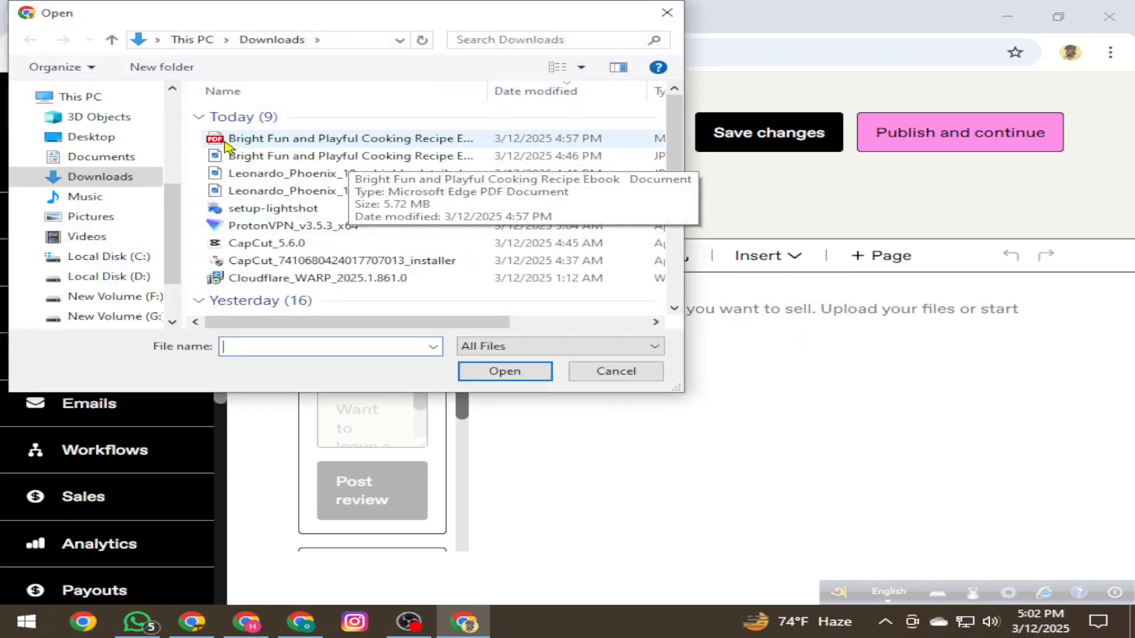
click(299, 142)
click(519, 372)
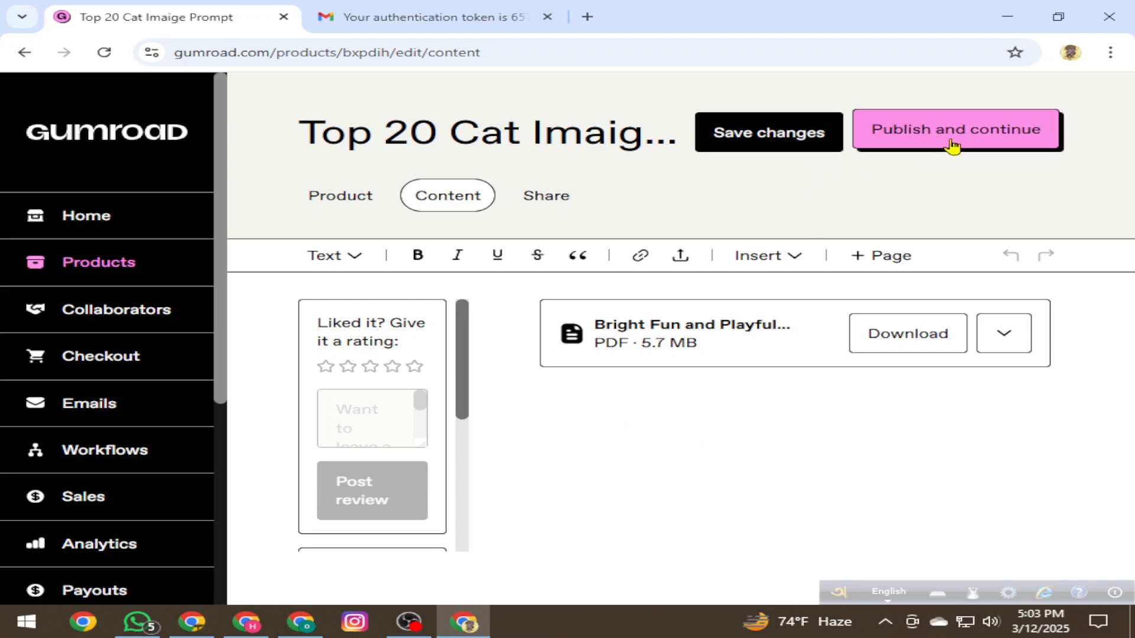
click(786, 139)
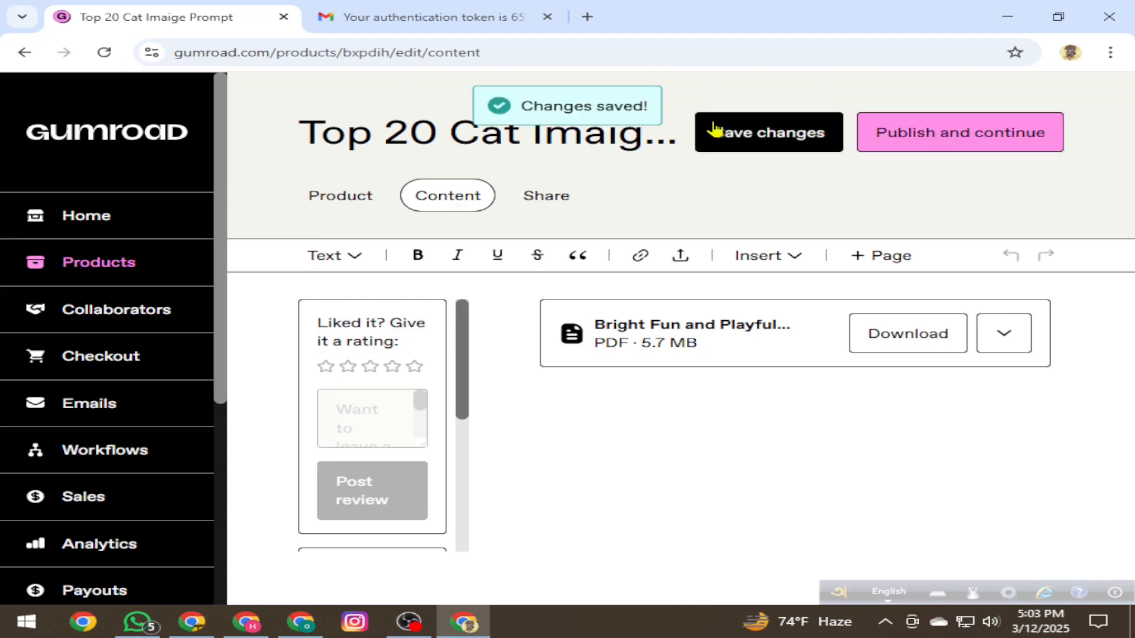
- Publish the product and continue to the category and tag settings on its Share page
click(922, 138)
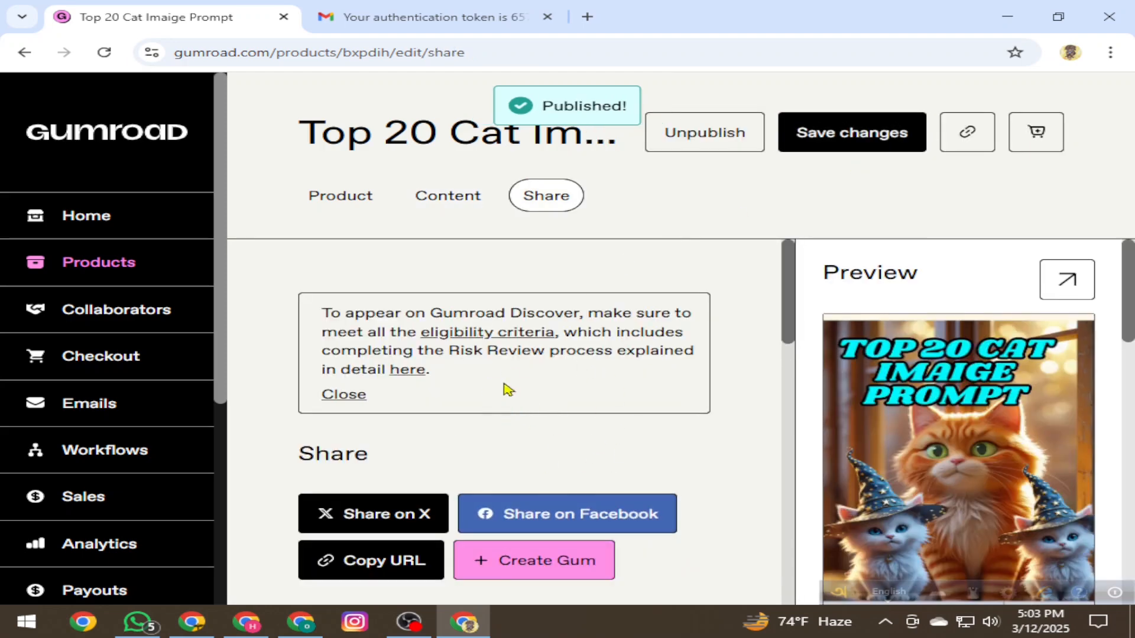
scroll(594, 409, down, 3)
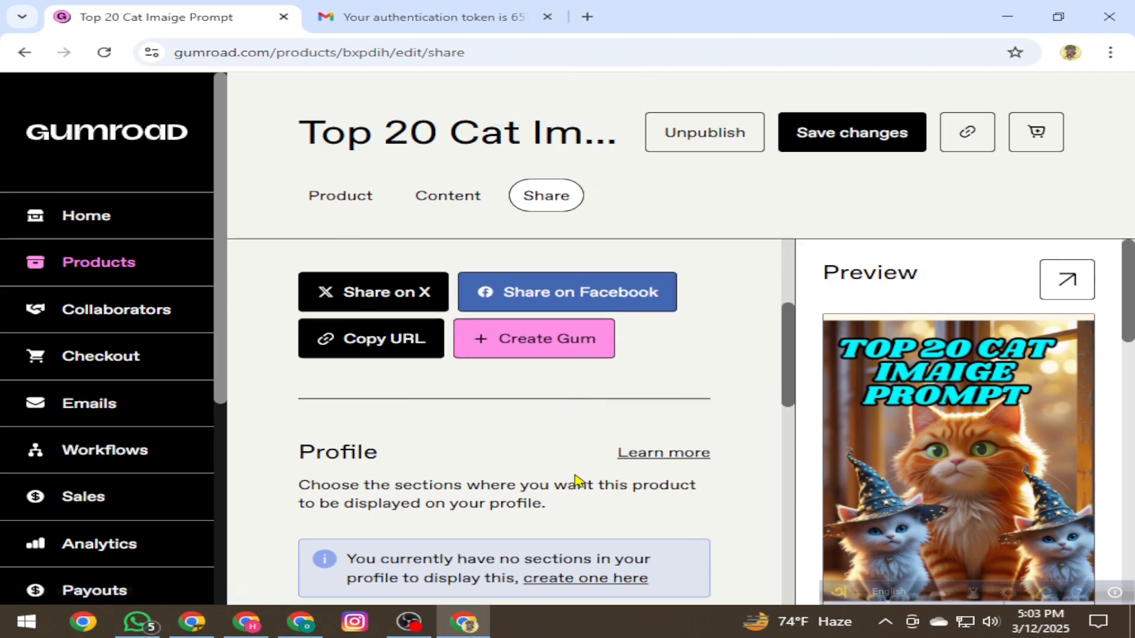
scroll(576, 481, down, 6)
scroll(576, 481, down, 3)
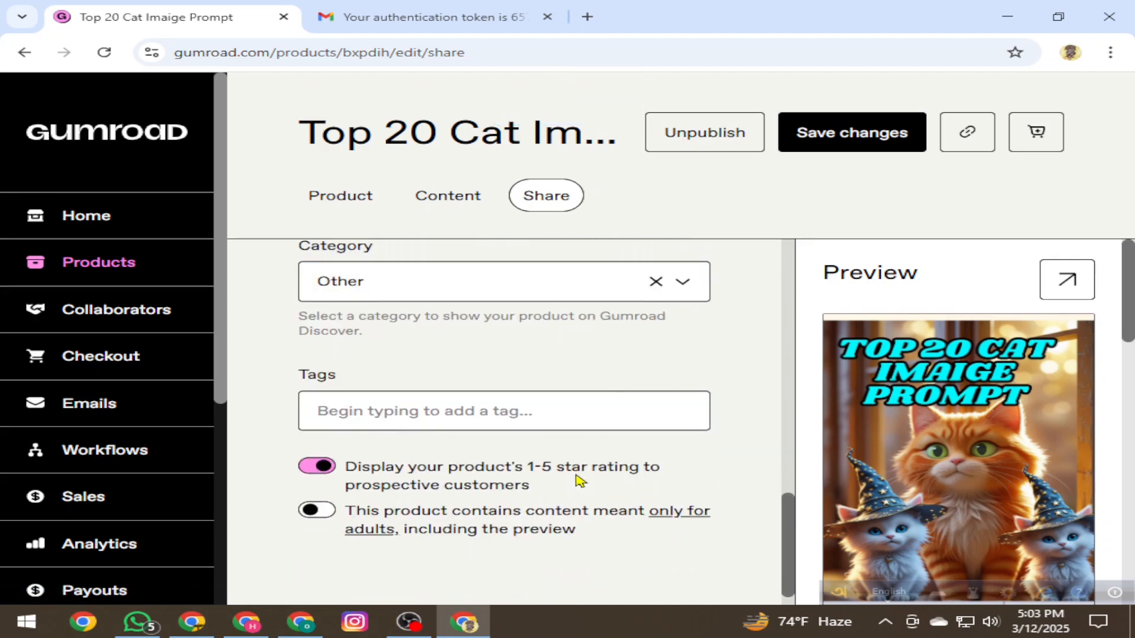
- Search the product categories for "ima" and set the category to 3D > Animating
click(695, 288)
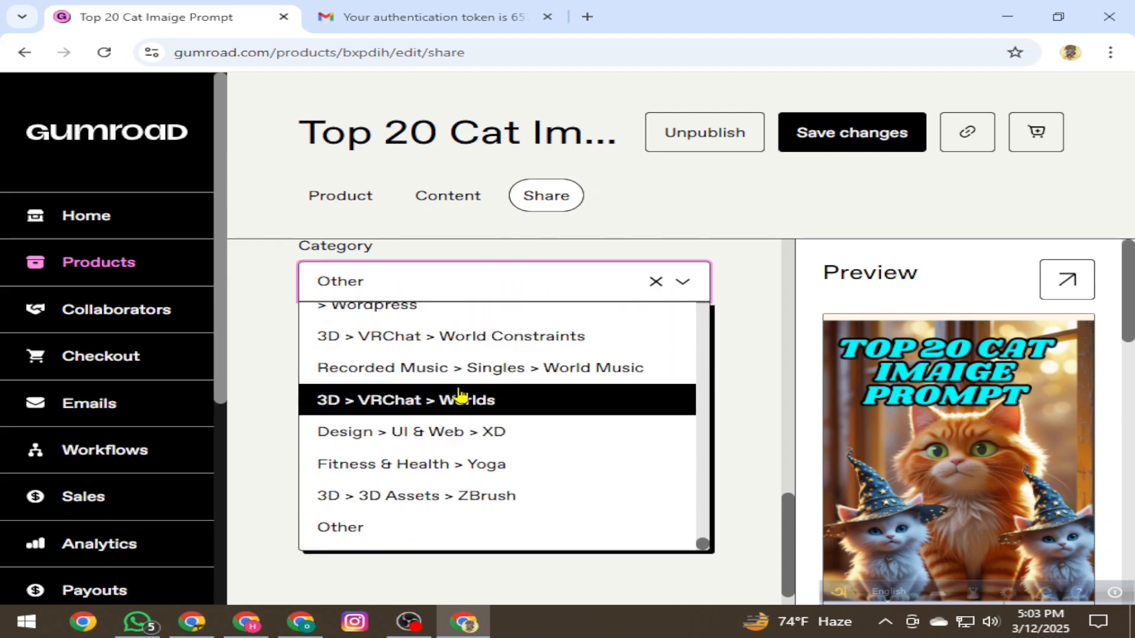
scroll(461, 396, up, 3)
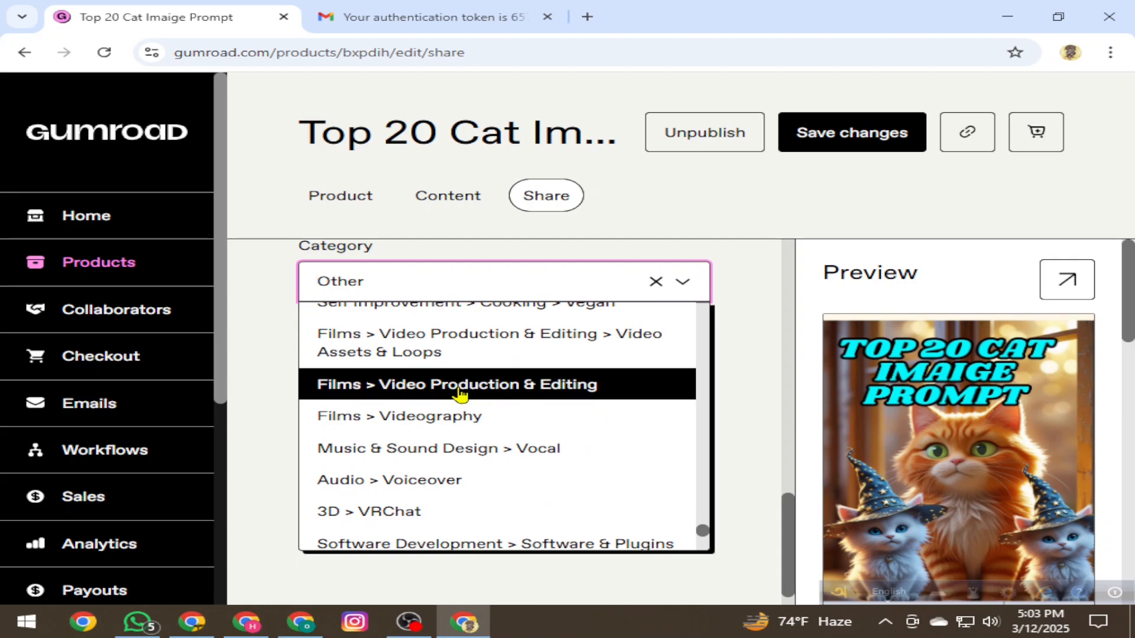
scroll(464, 394, up, 5)
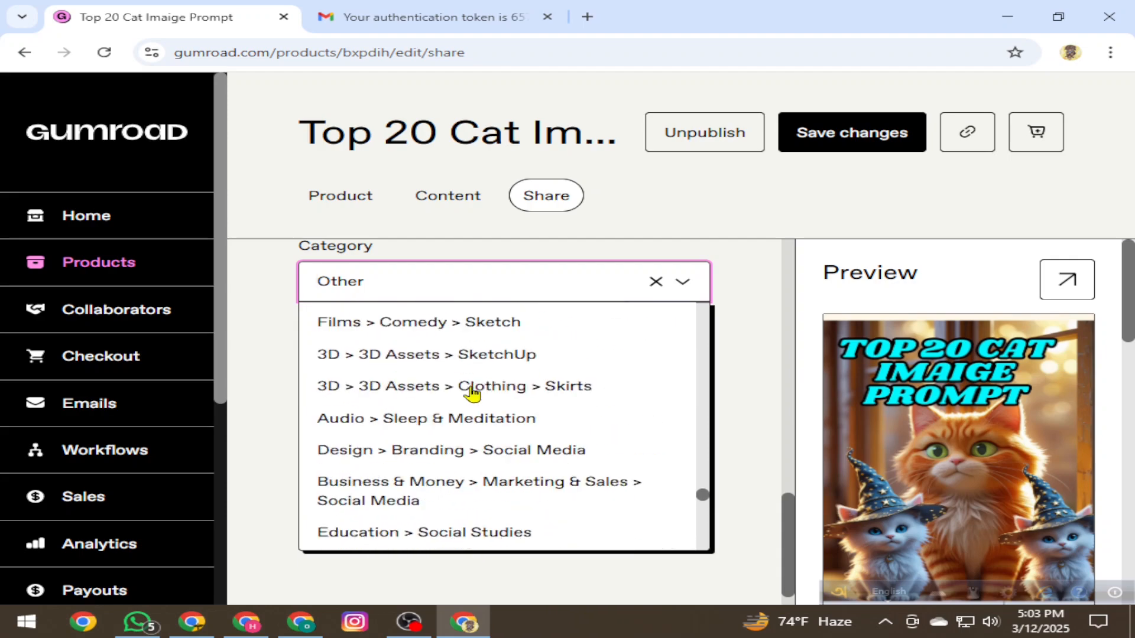
scroll(472, 392, up, 5)
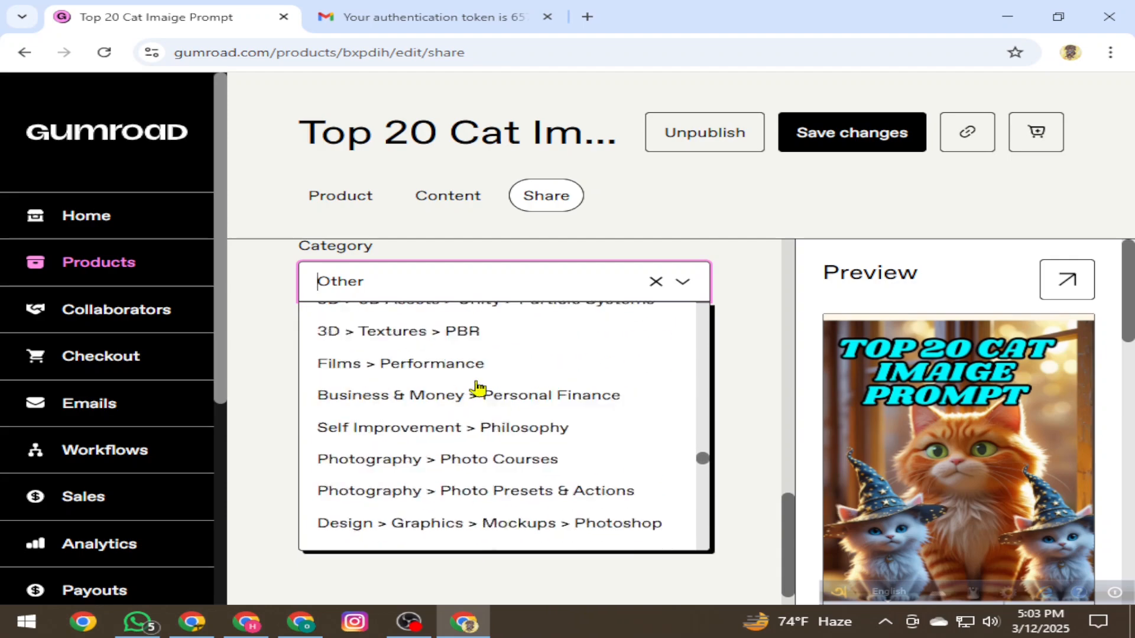
scroll(479, 388, up, 5)
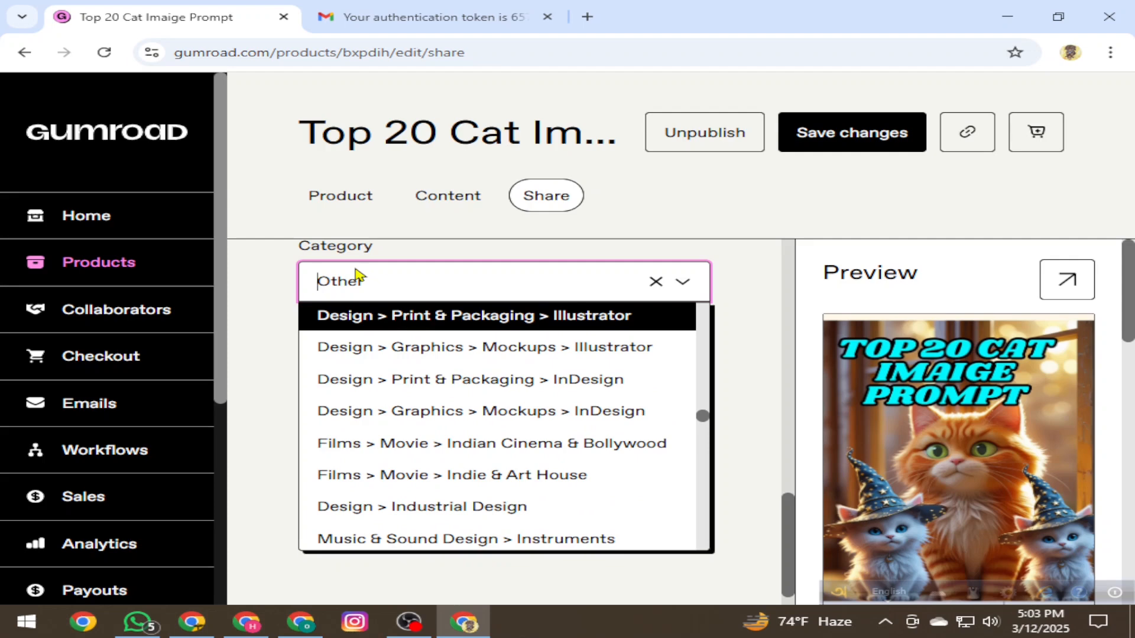
text(ima)
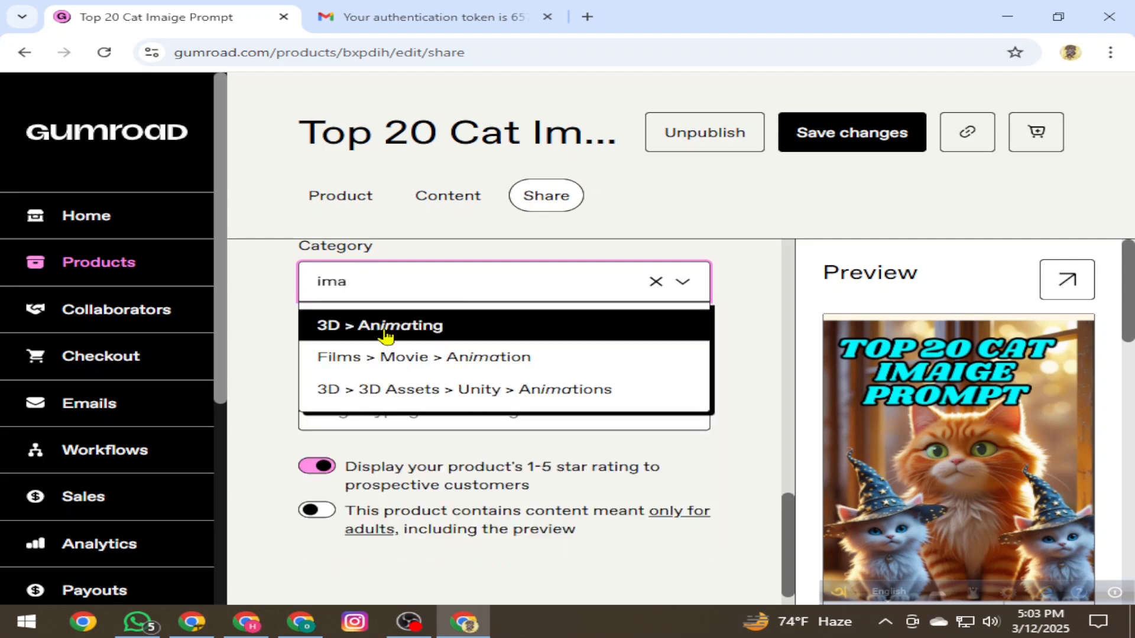
click(450, 328)
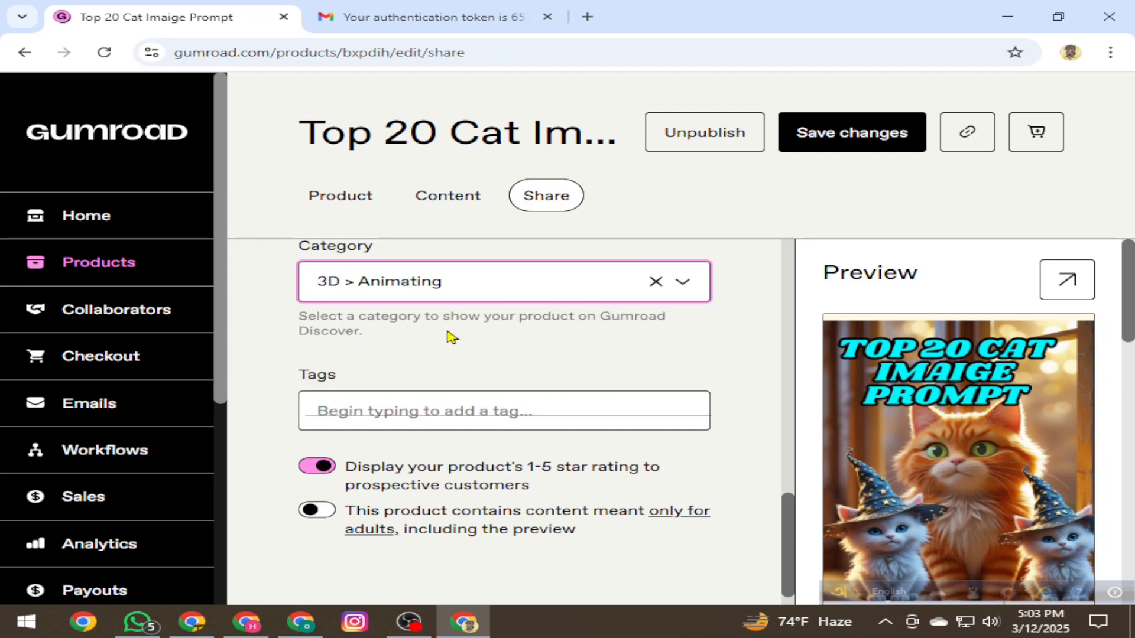
click(500, 287)
click(500, 287)
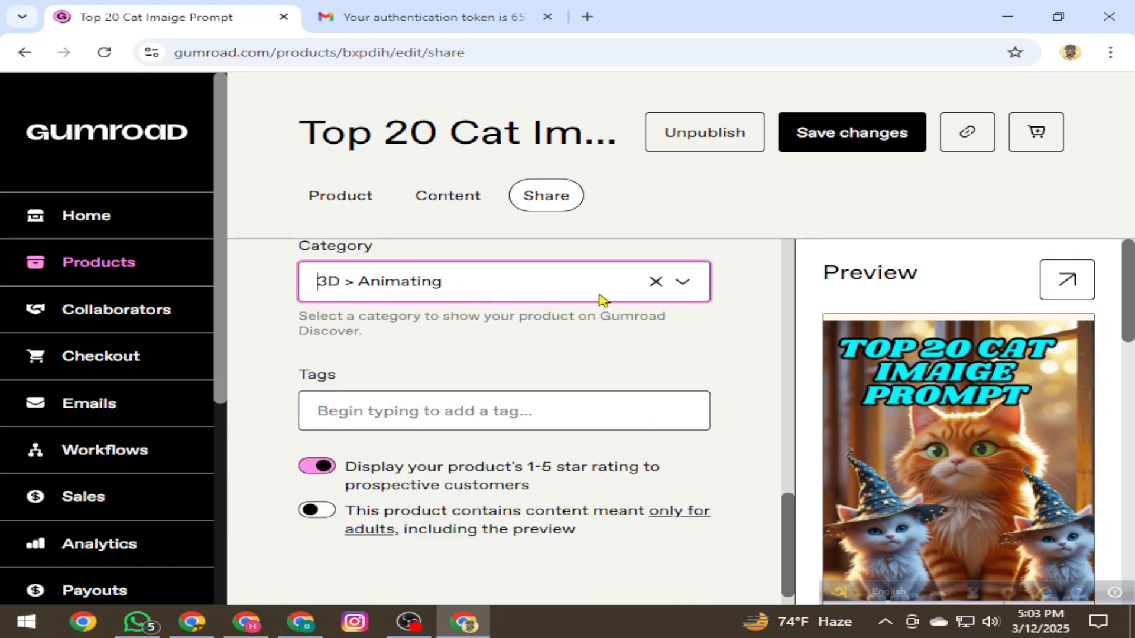
click(621, 288)
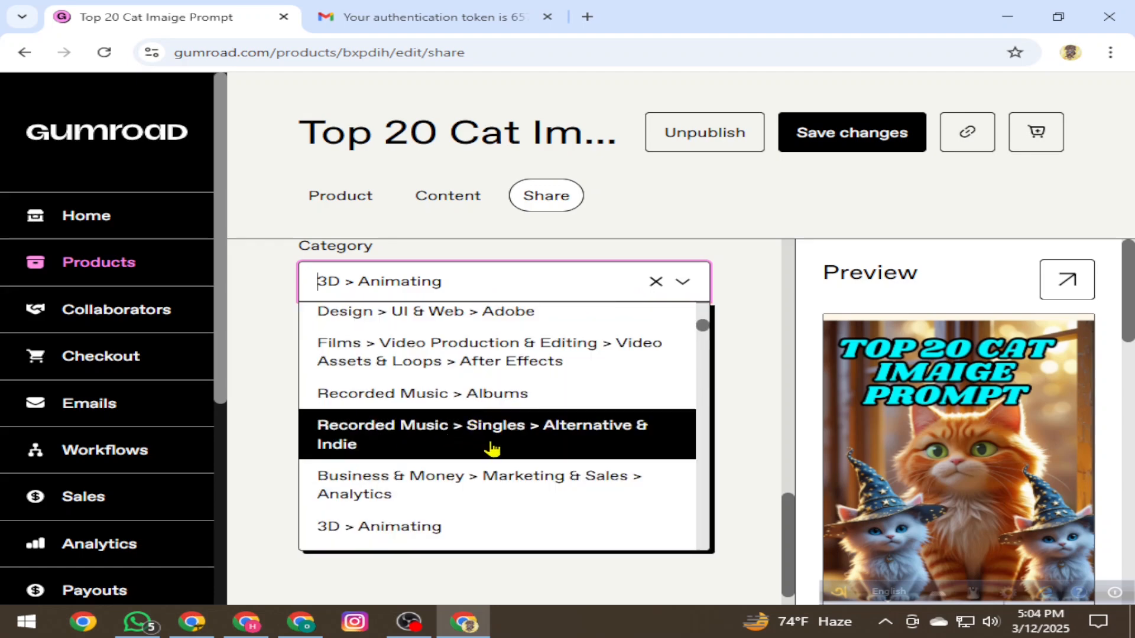
scroll(378, 423, up, 5)
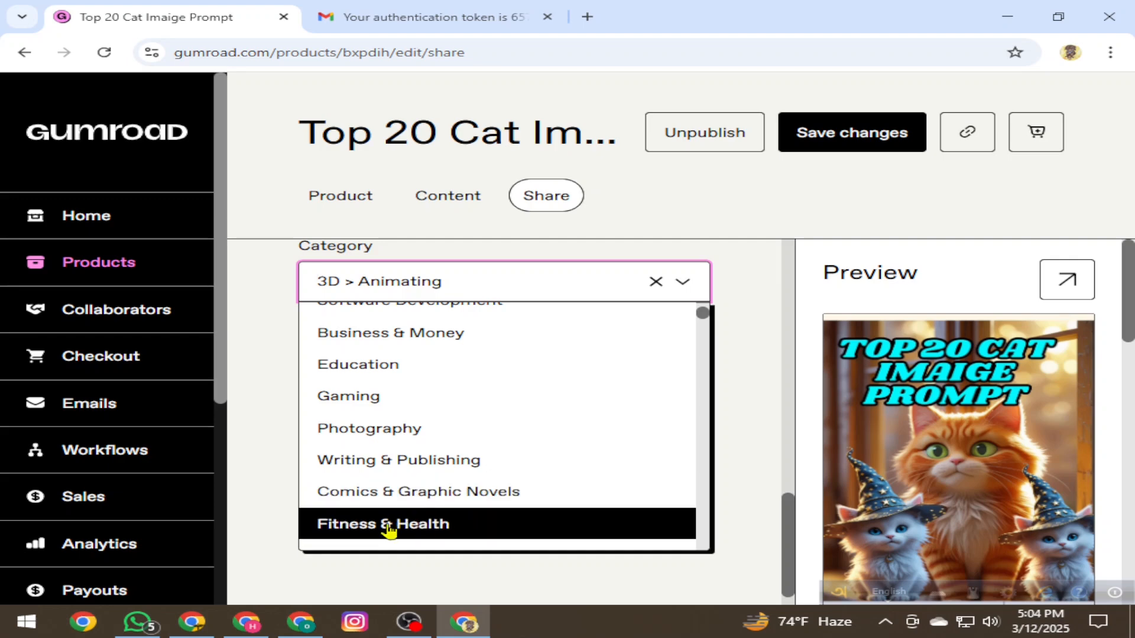
scroll(418, 488, up, 3)
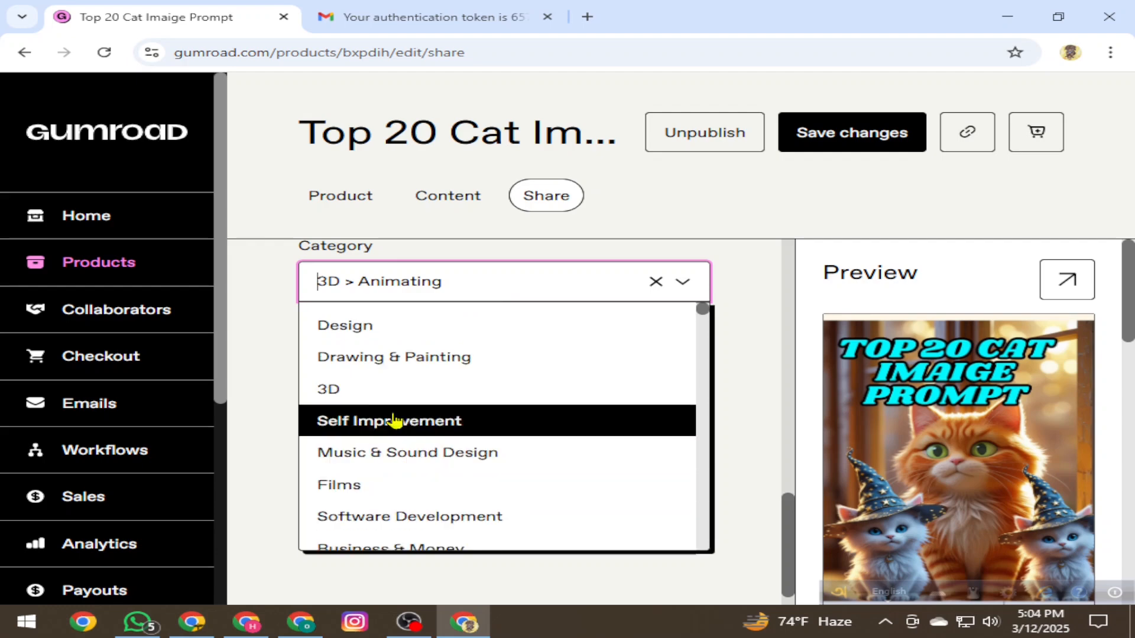
click(554, 290)
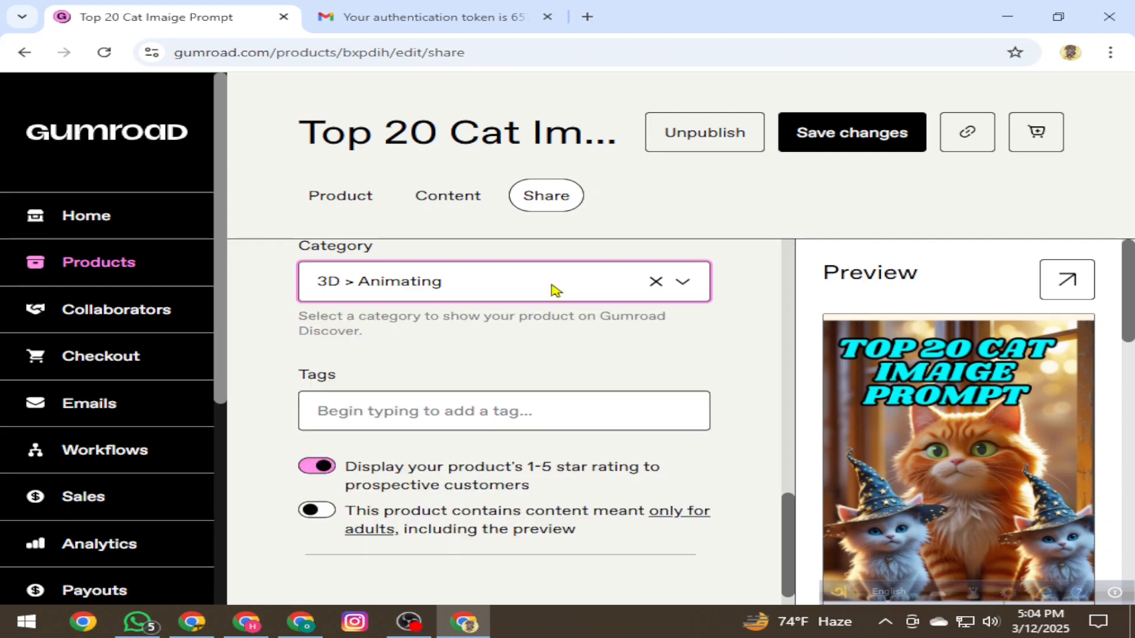
- Add the tags "3d model", "animation" and "cats" to the product
click(415, 412)
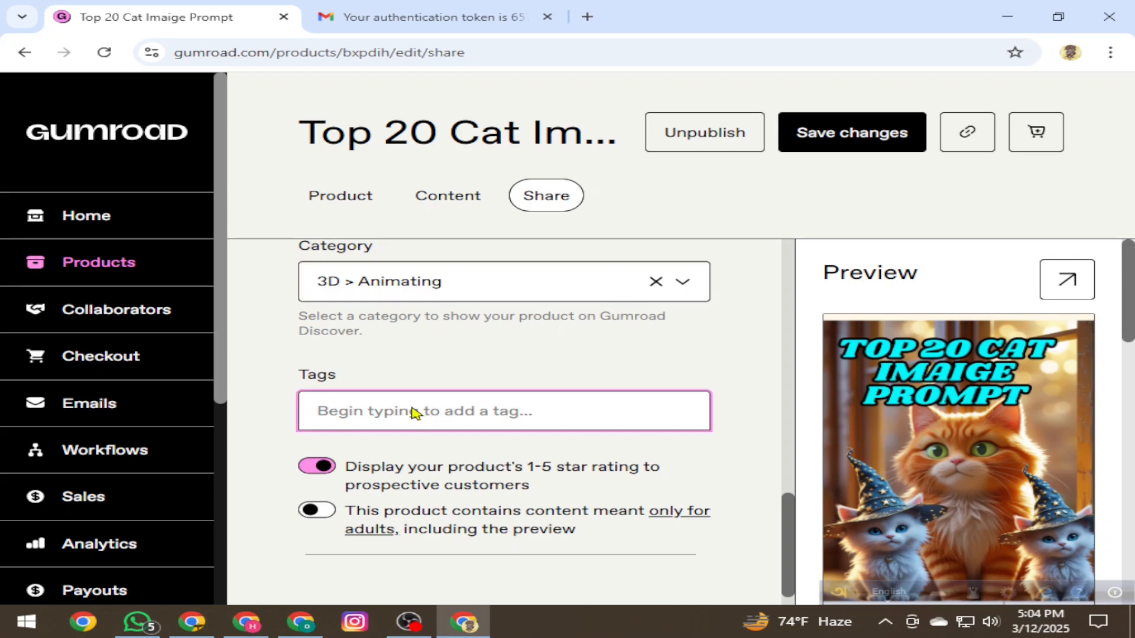
text(3d)
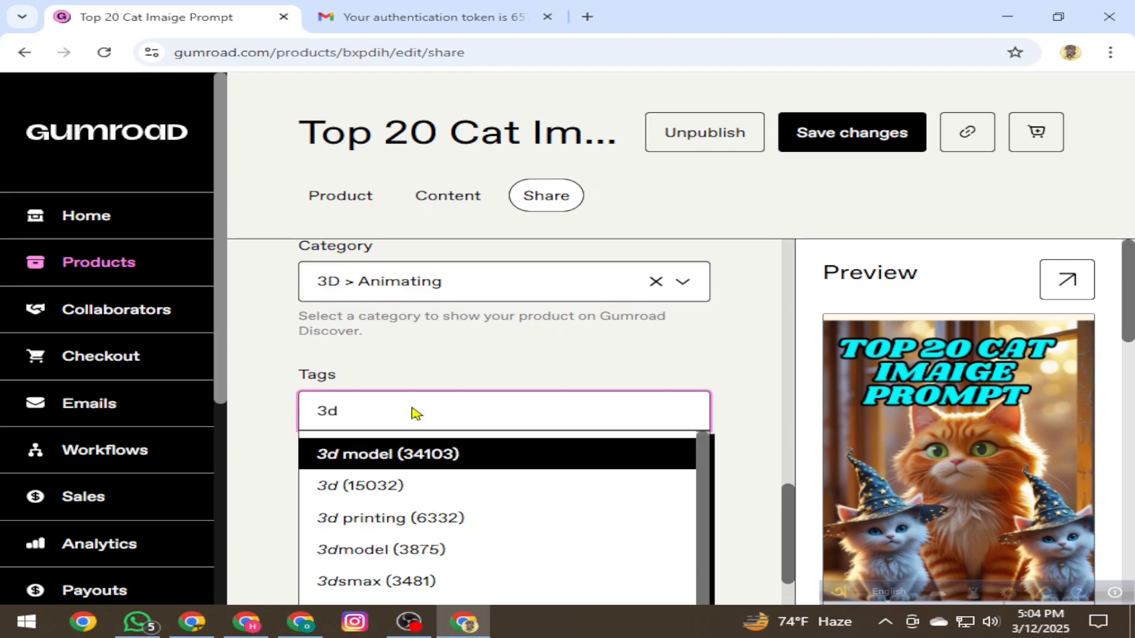
key(Return)
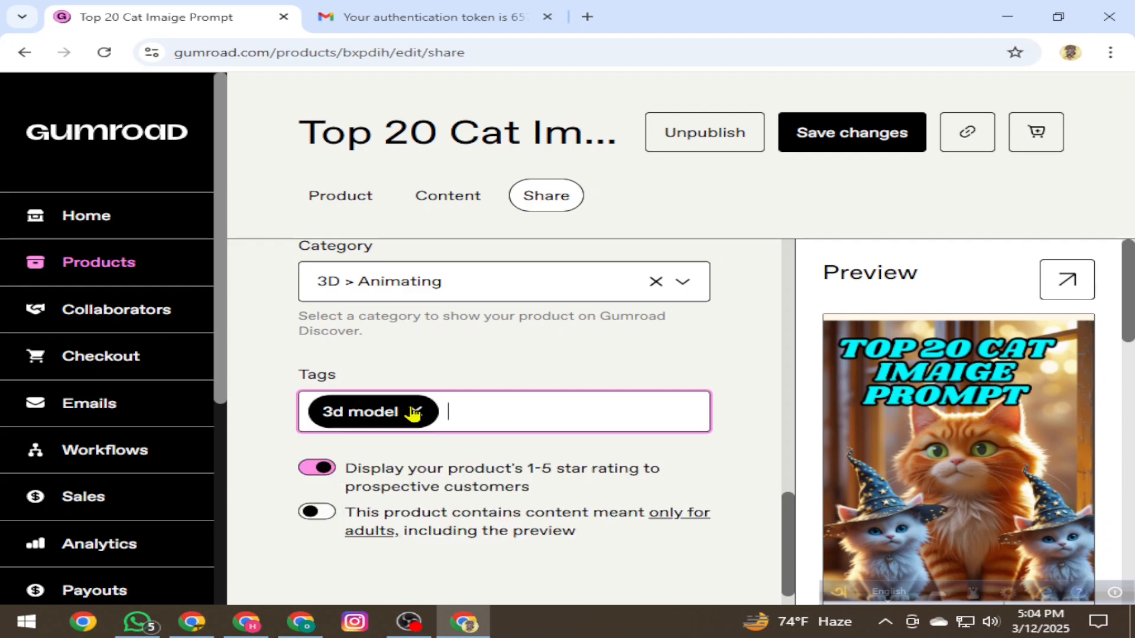
text(ani)
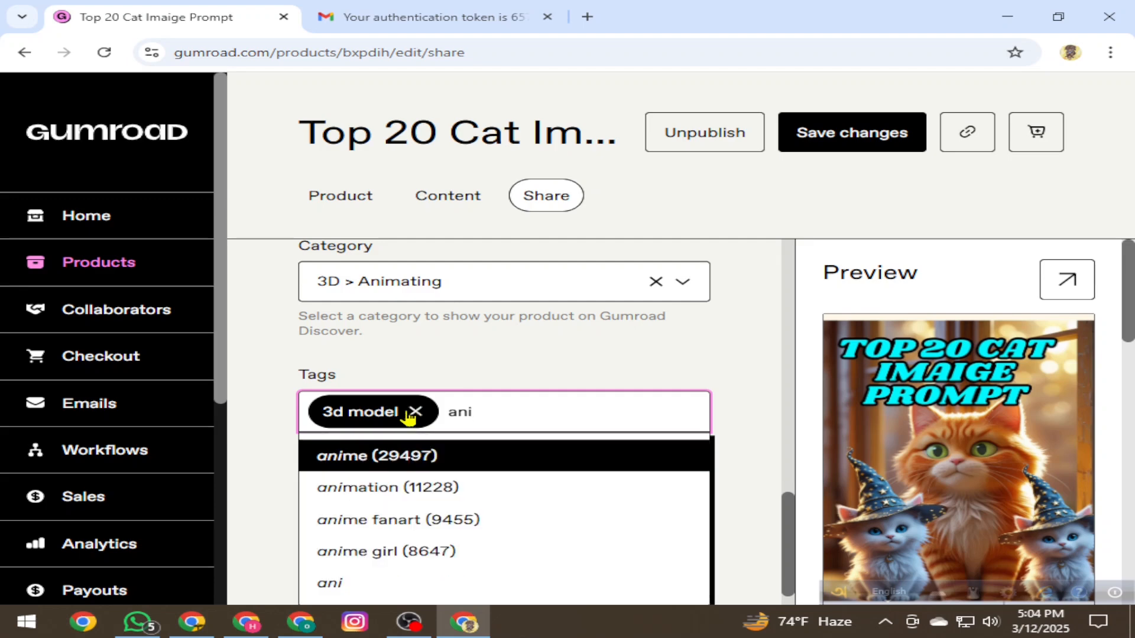
click(367, 500)
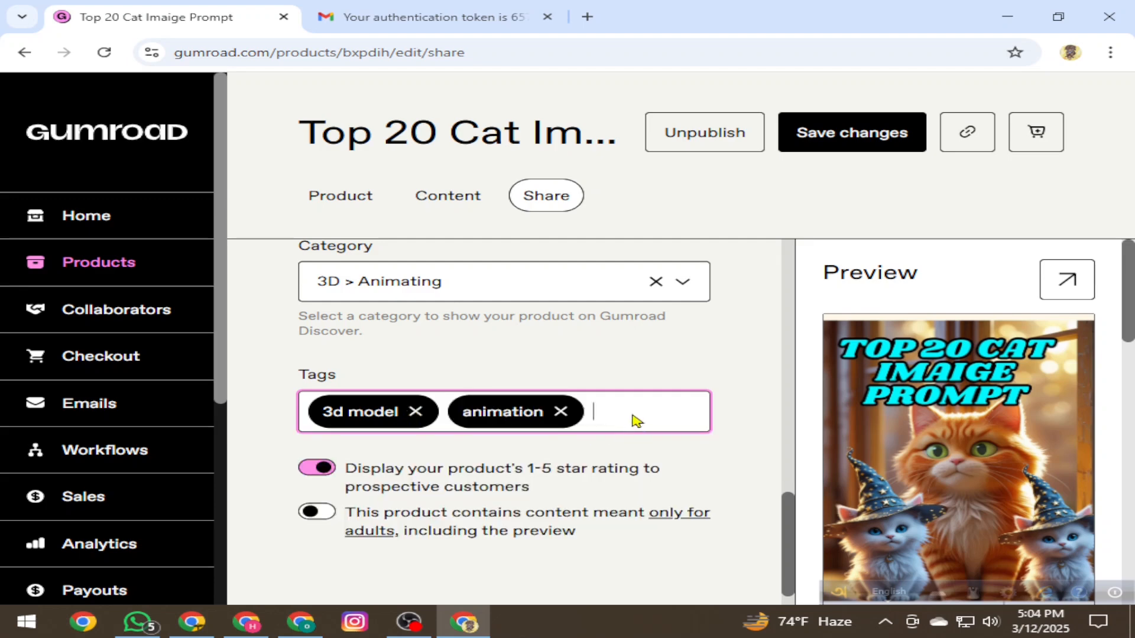
text(cat)
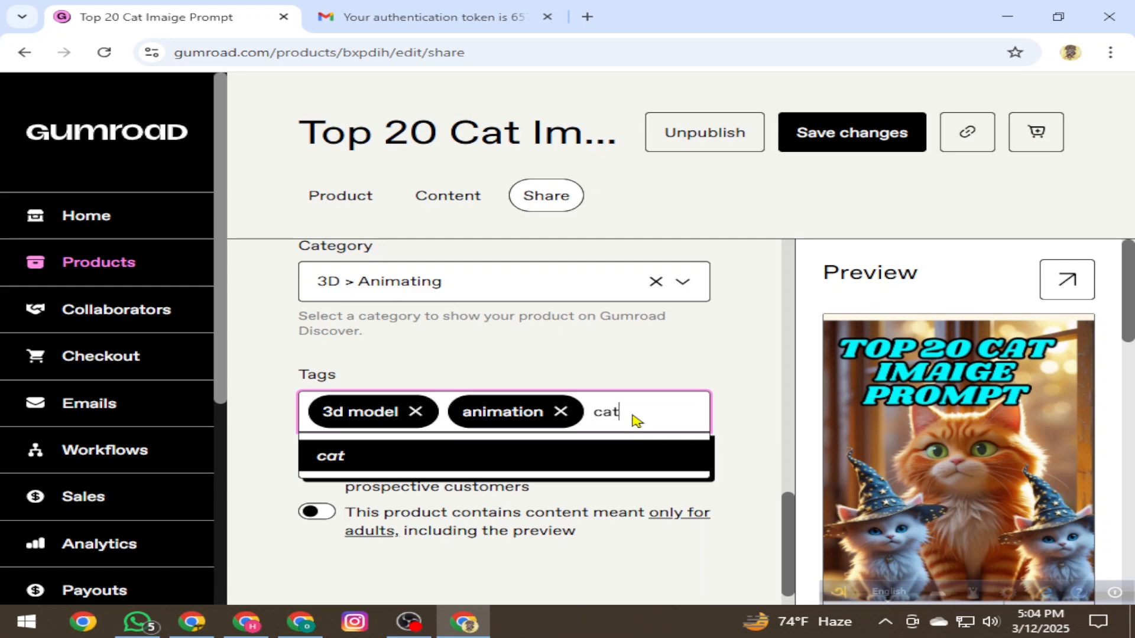
key(Return)
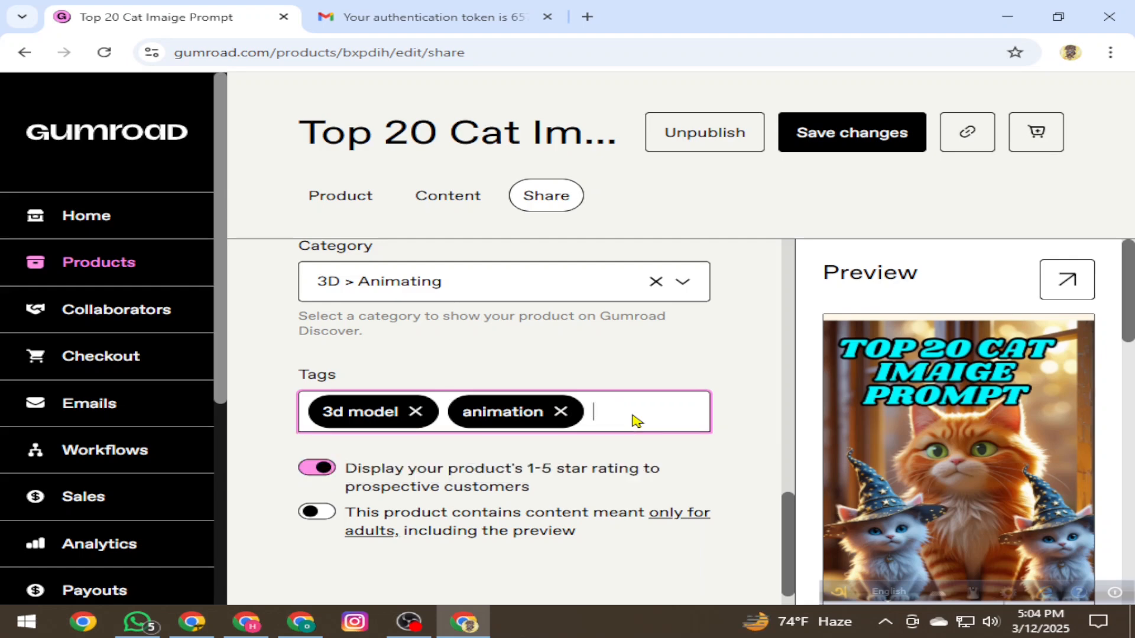
text(cat)
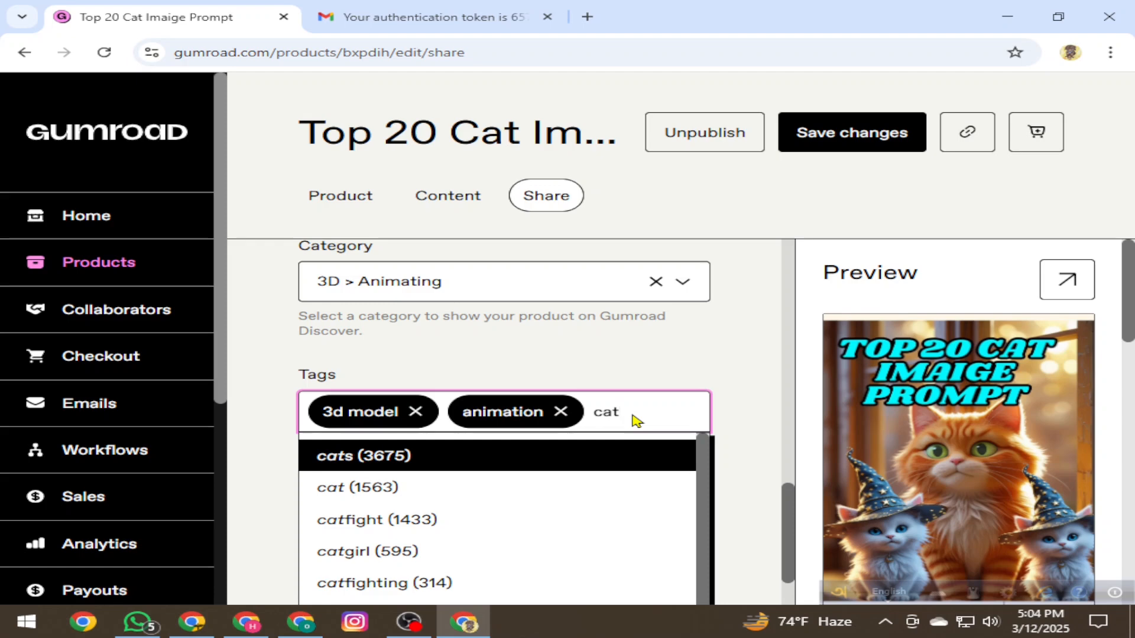
key(Return)
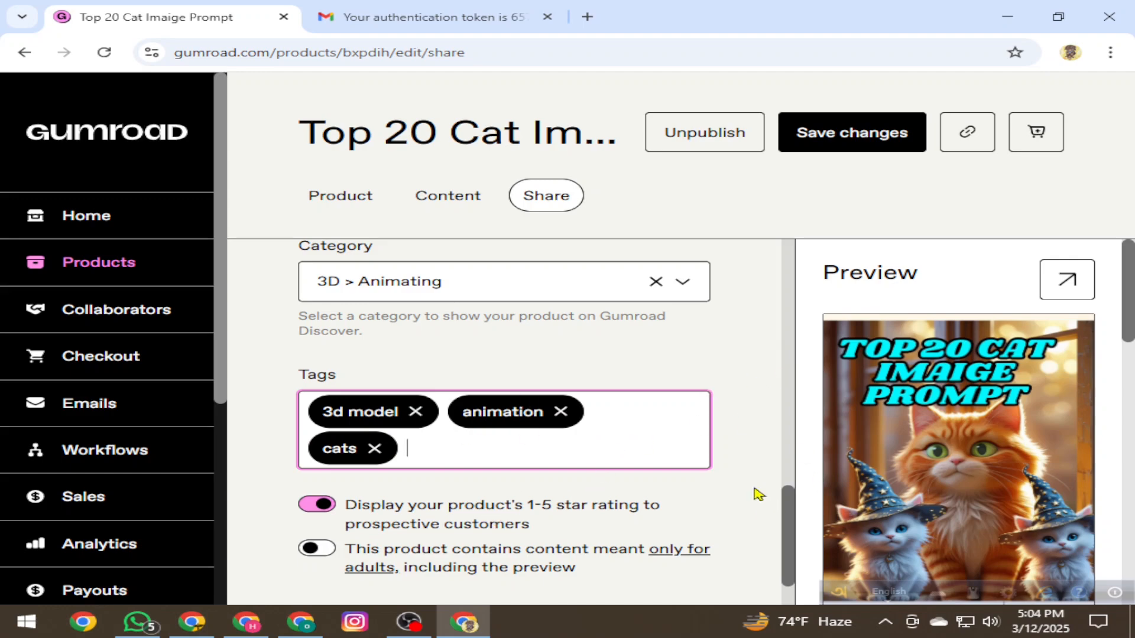
- Save the changes made to the product's category and tags
scroll(609, 480, down, 1)
scroll(612, 480, up, 8)
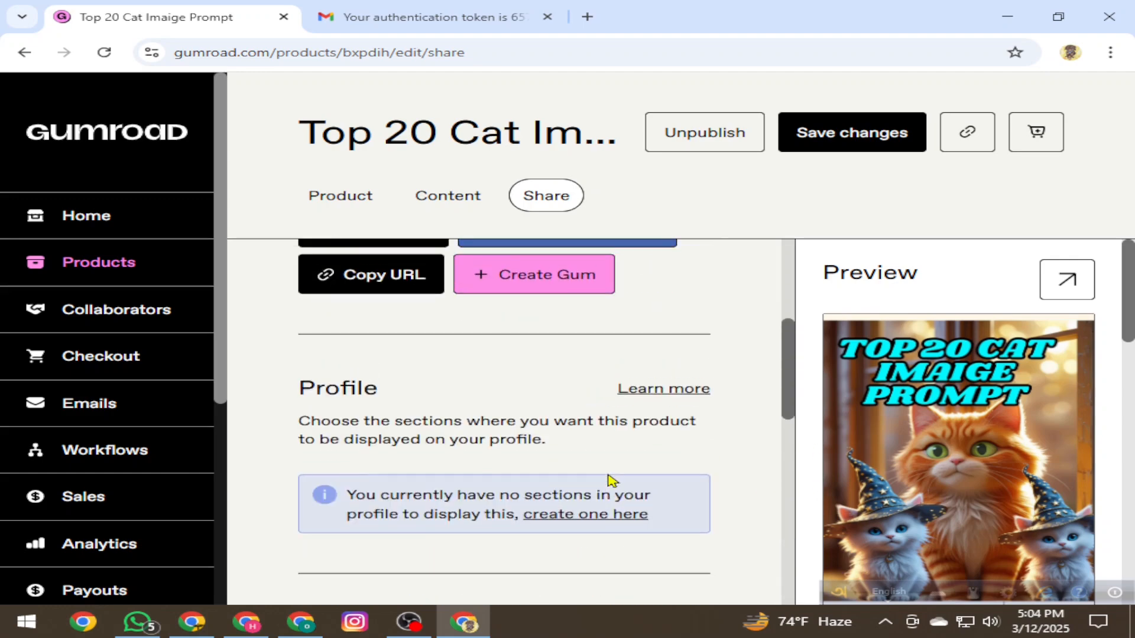
scroll(608, 479, up, 5)
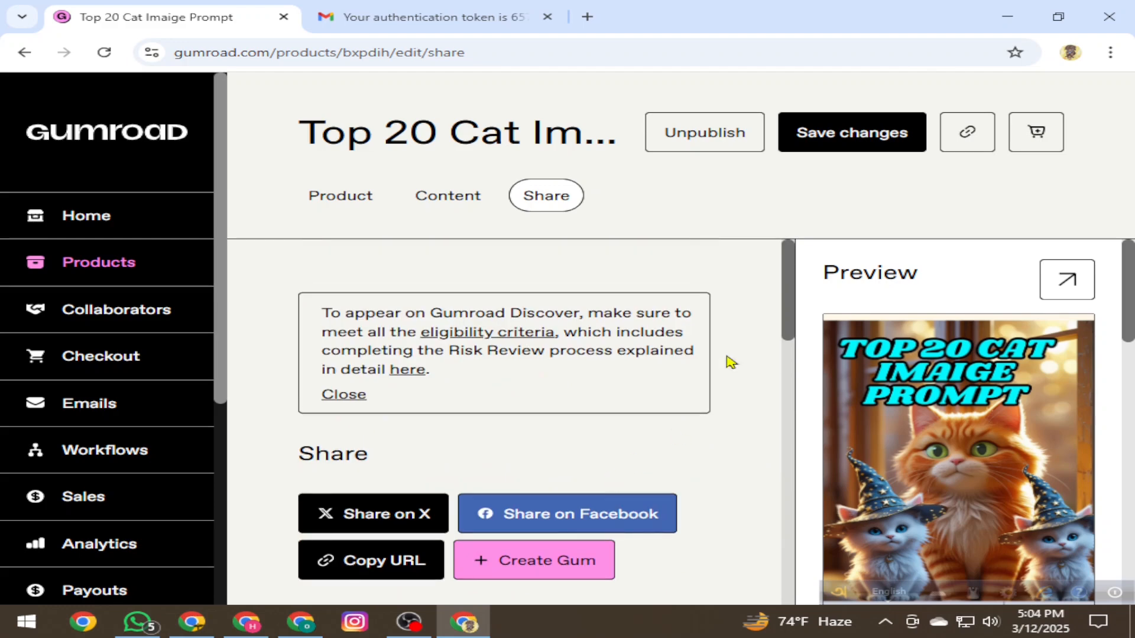
click(855, 139)
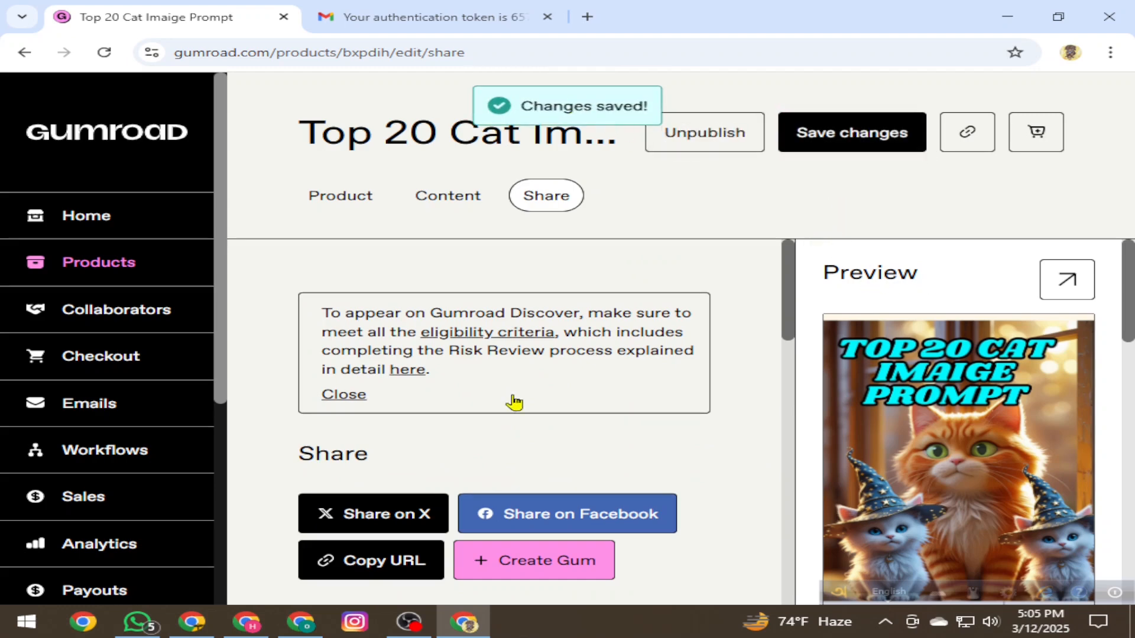
- Copy the product's URL and open it in a new tab of the other Chrome window
click(368, 558)
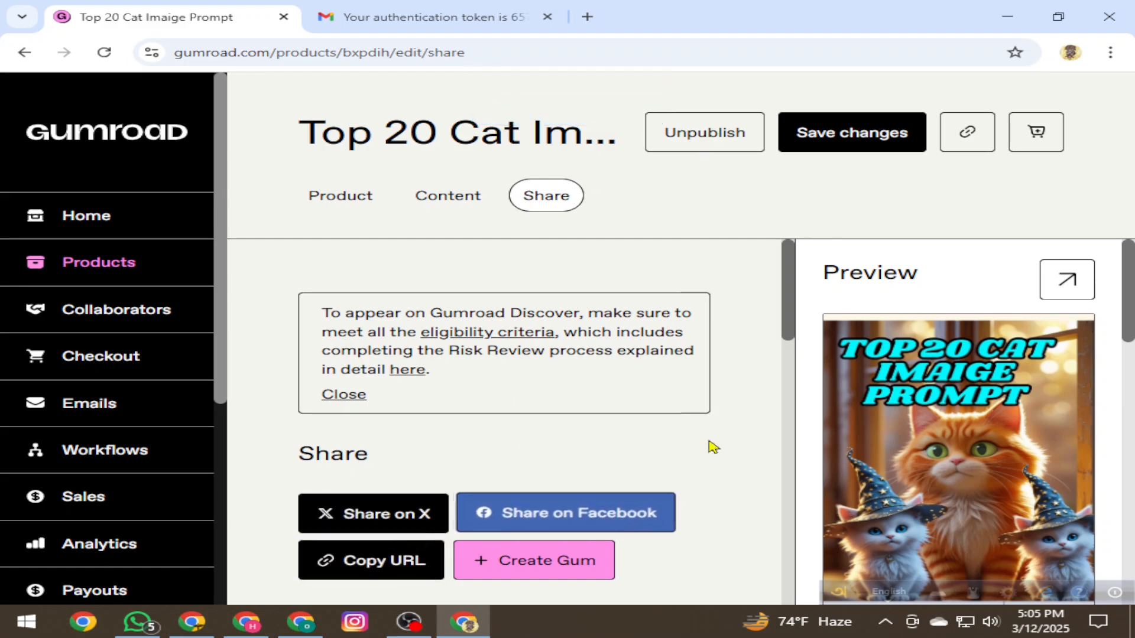
scroll(728, 345, down, 1)
scroll(730, 344, down, 5)
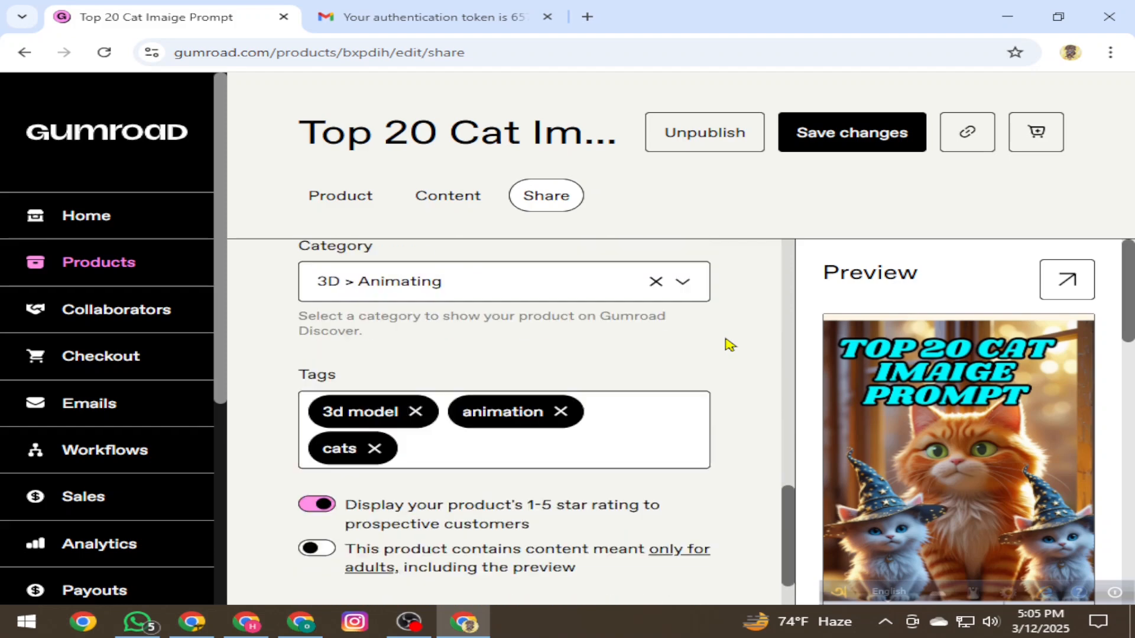
scroll(730, 344, down, 5)
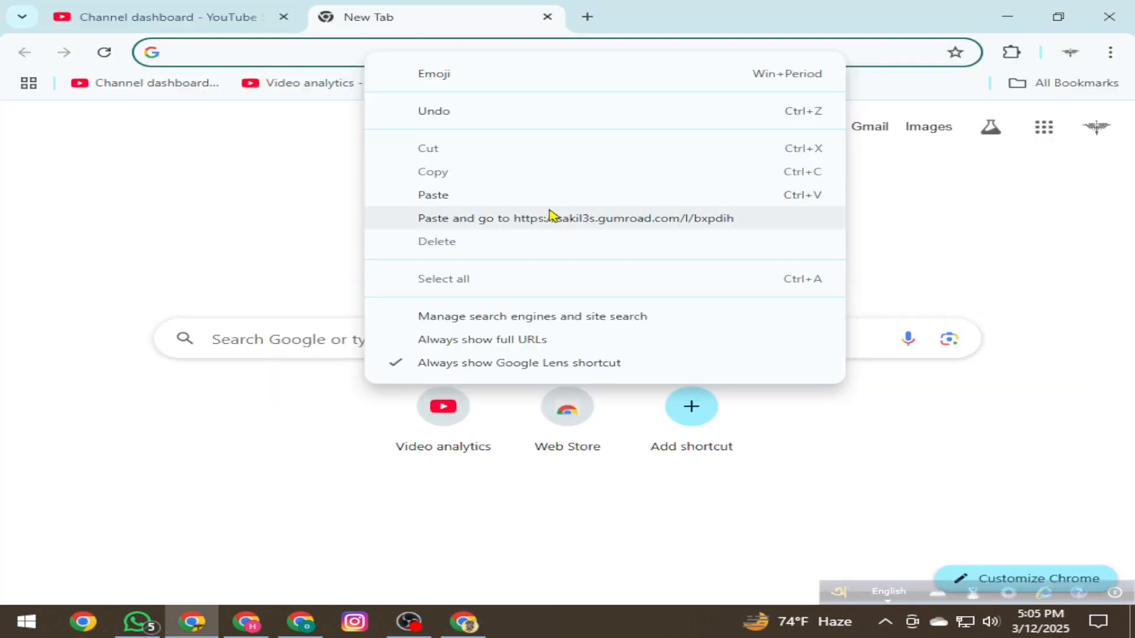
click(553, 215)
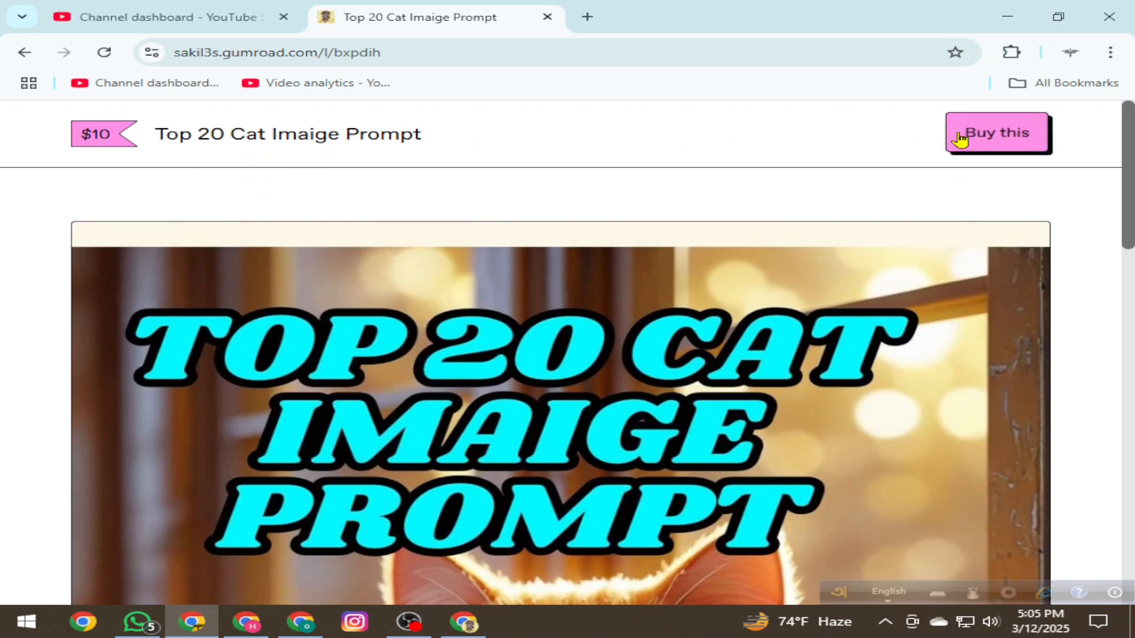
- Look over the public product page, including its cover, price, description, file size and page length
scroll(739, 363, down, 6)
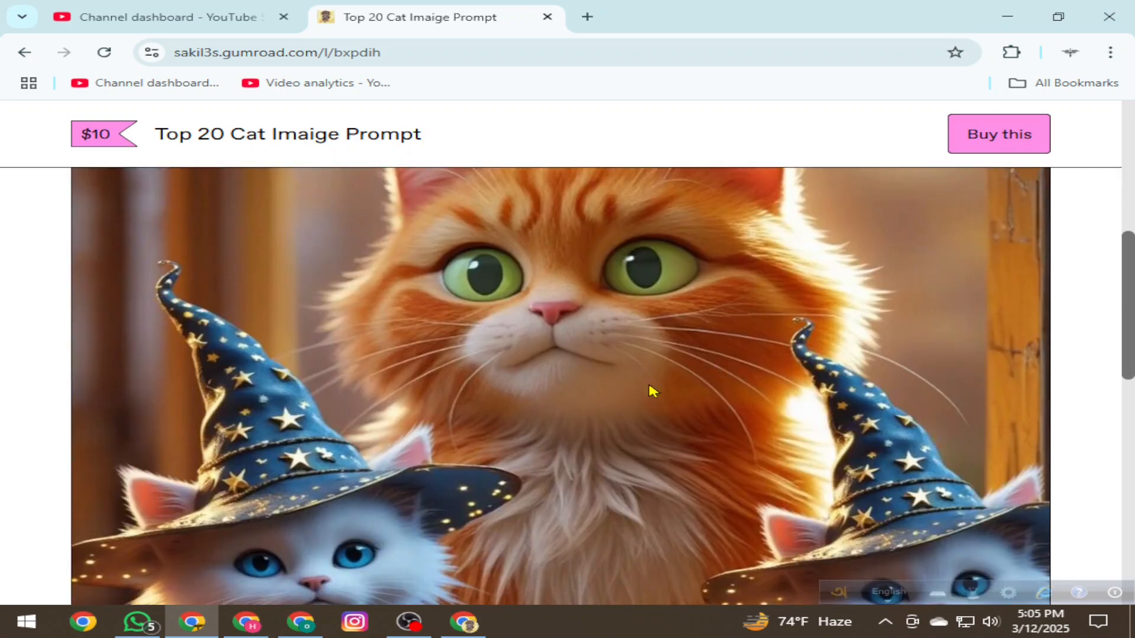
scroll(651, 392, down, 10)
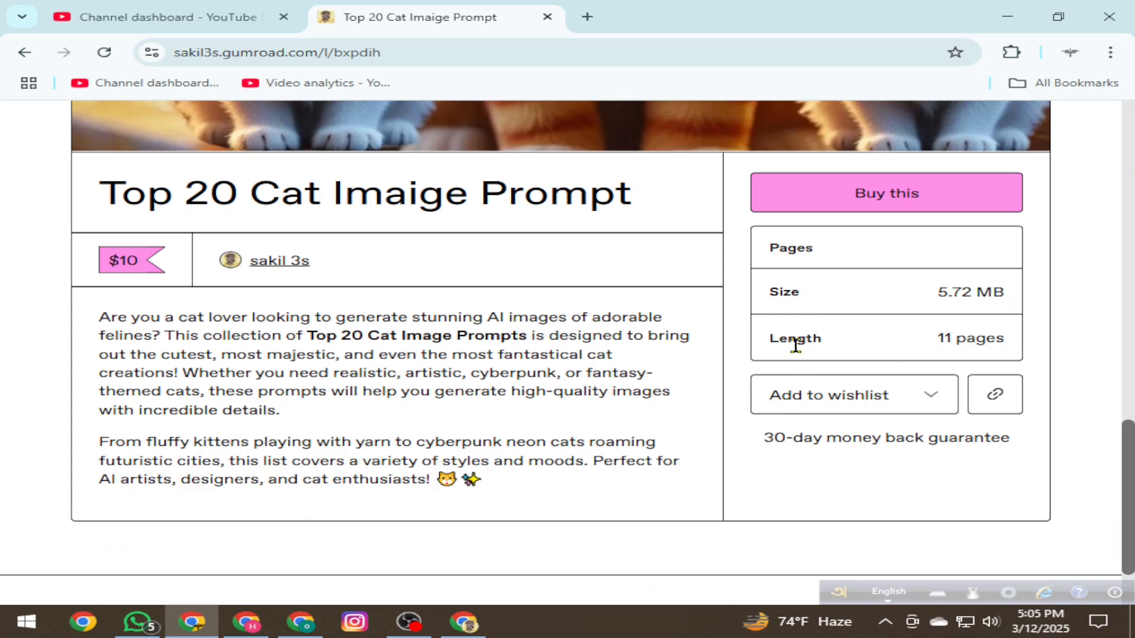
drag(1008, 346, 939, 343)
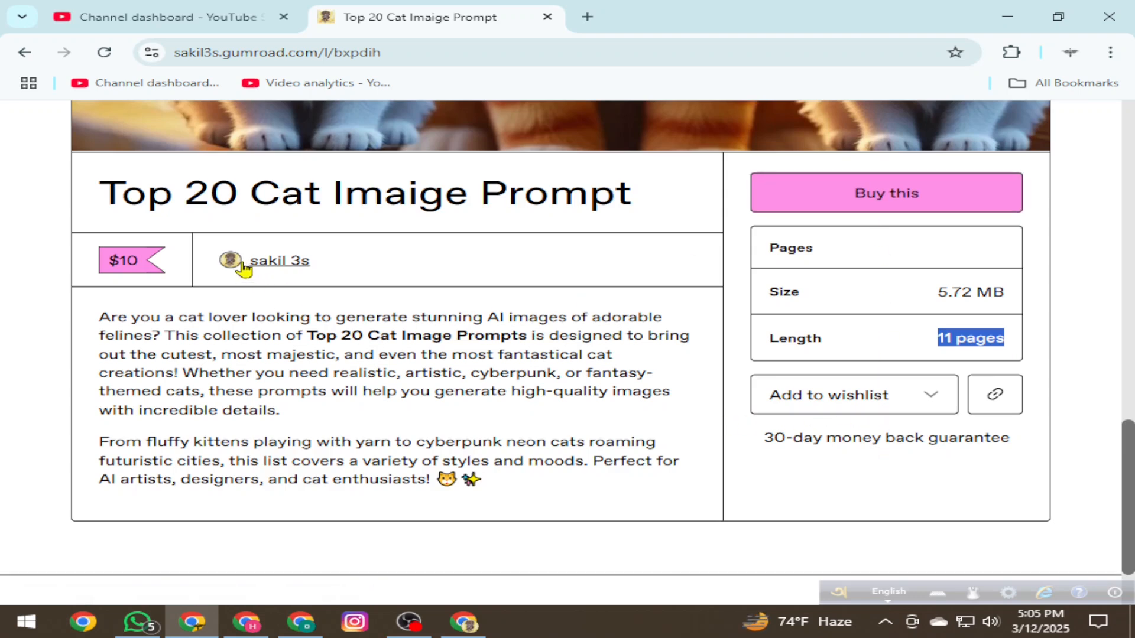
scroll(387, 433, down, 3)
scroll(415, 441, up, 10)
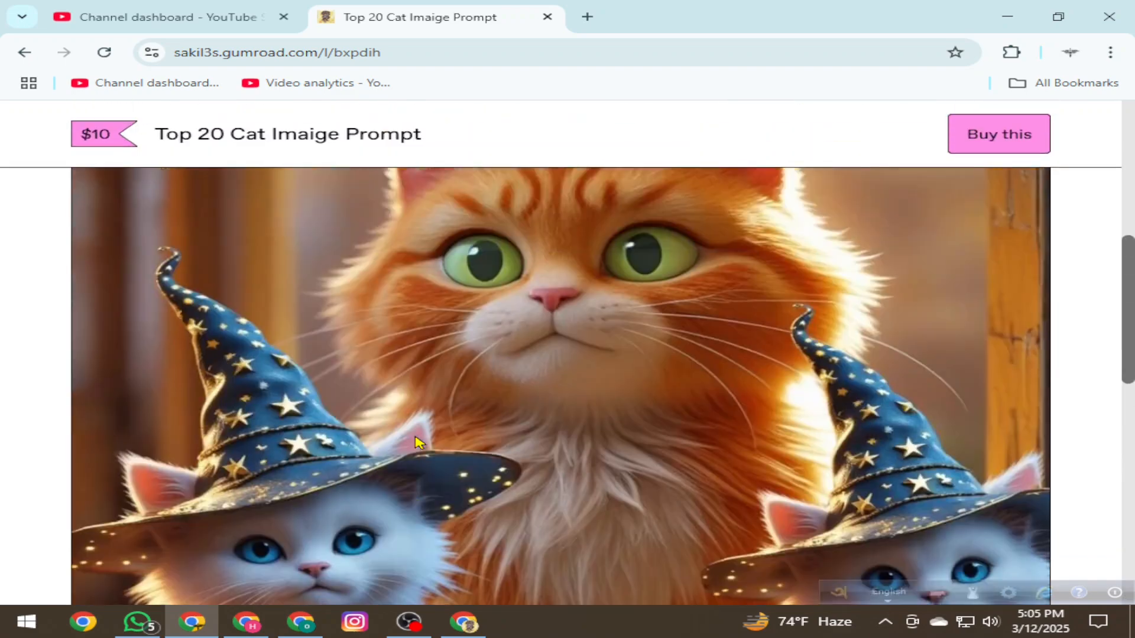
- Open the seller's public profile page from the product page
scroll(419, 442, up, 5)
scroll(417, 442, down, 5)
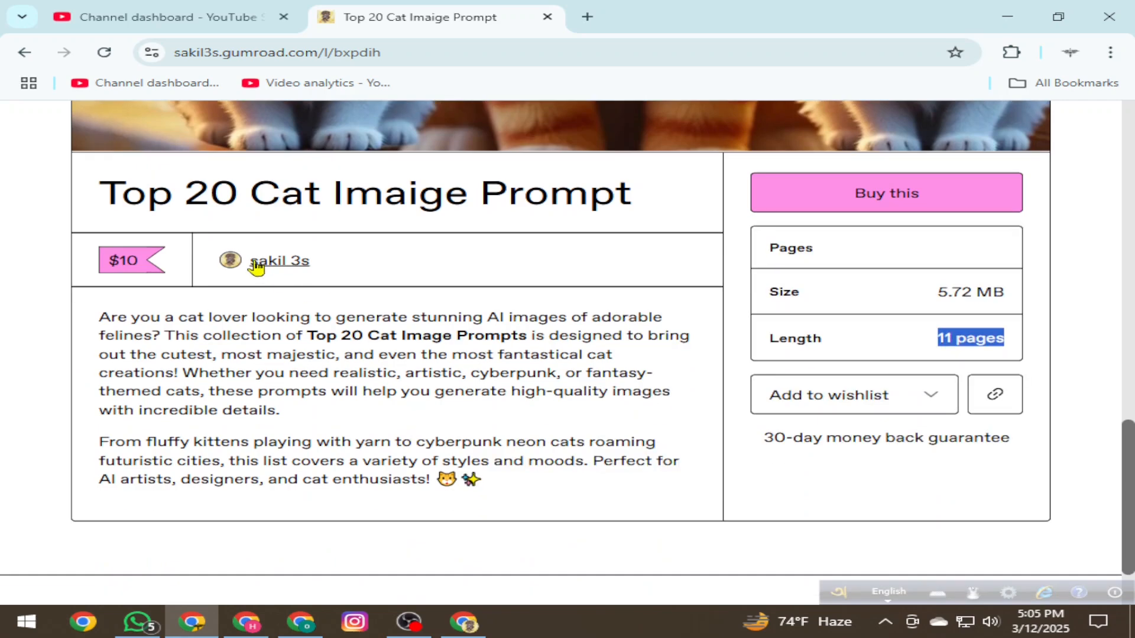
click(257, 262)
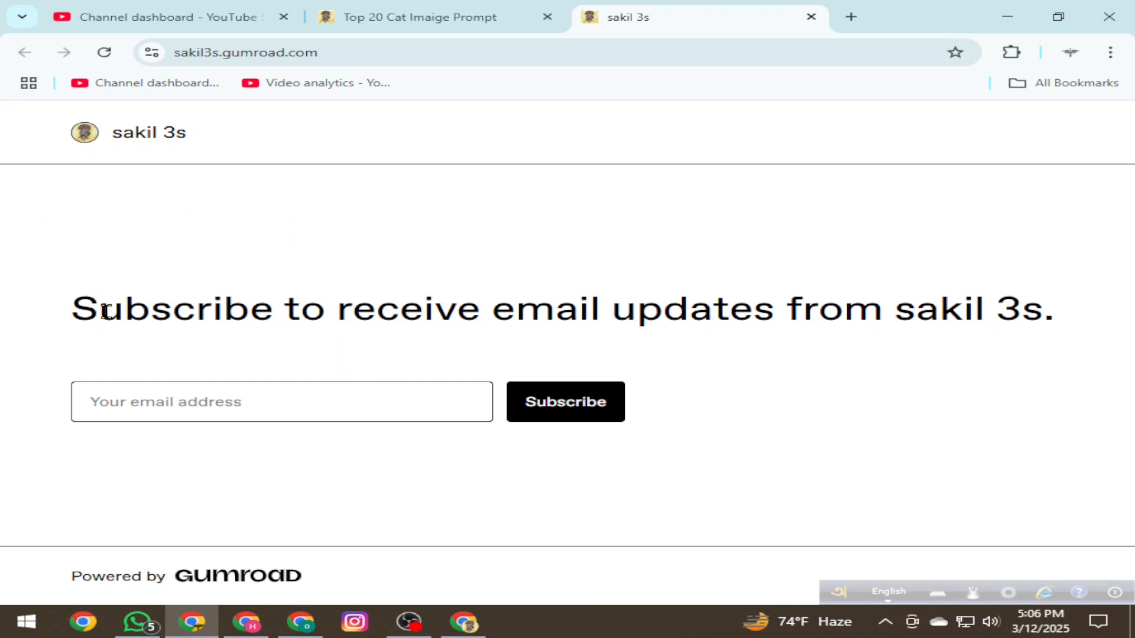
- Switch to the Chrome window with the product editor and look over the account's general settings down to the refund policy
click(464, 621)
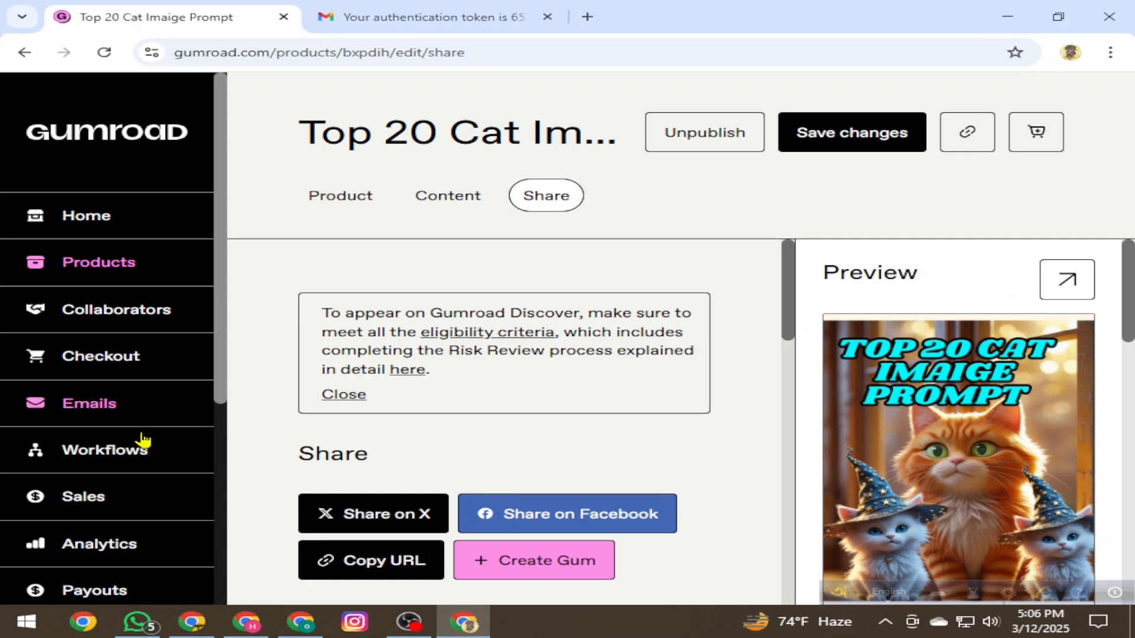
scroll(133, 452, down, 5)
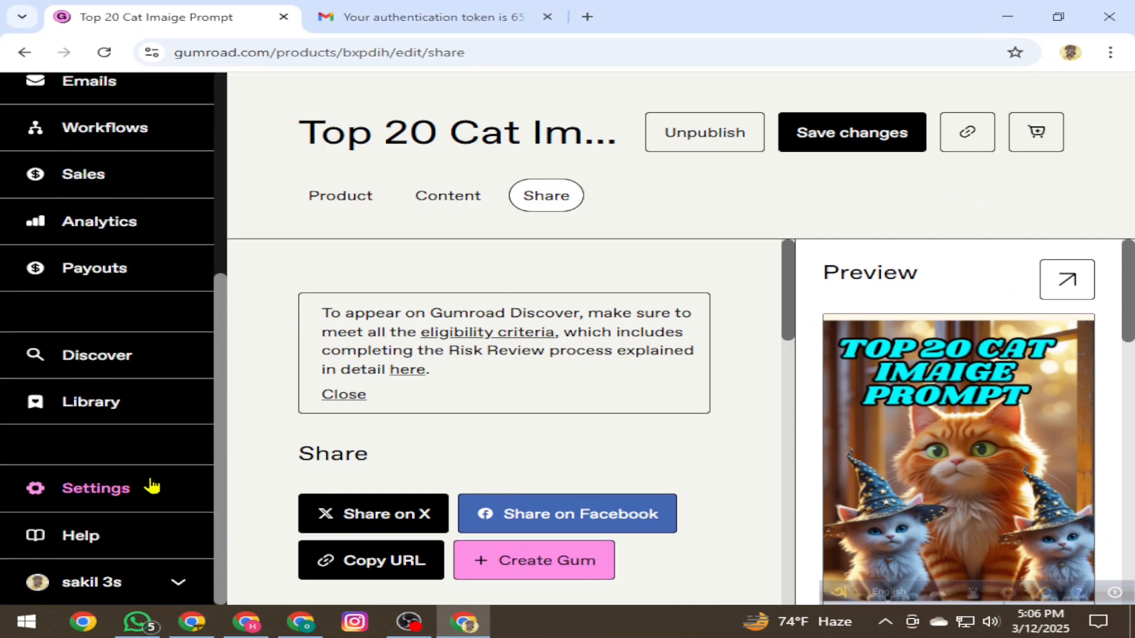
click(114, 488)
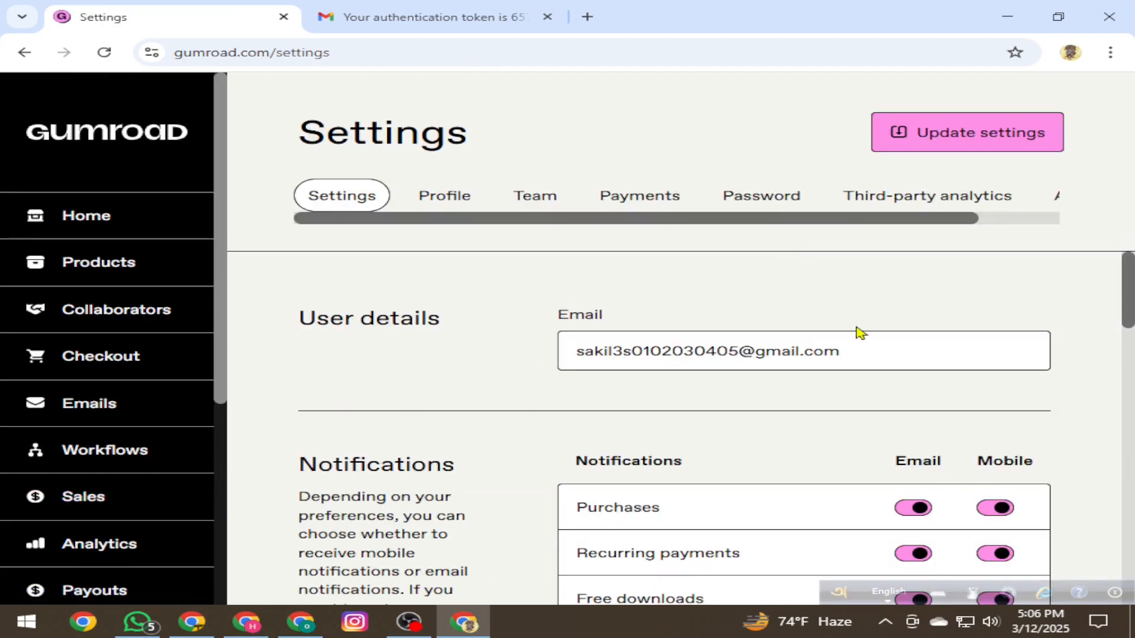
scroll(775, 332, down, 10)
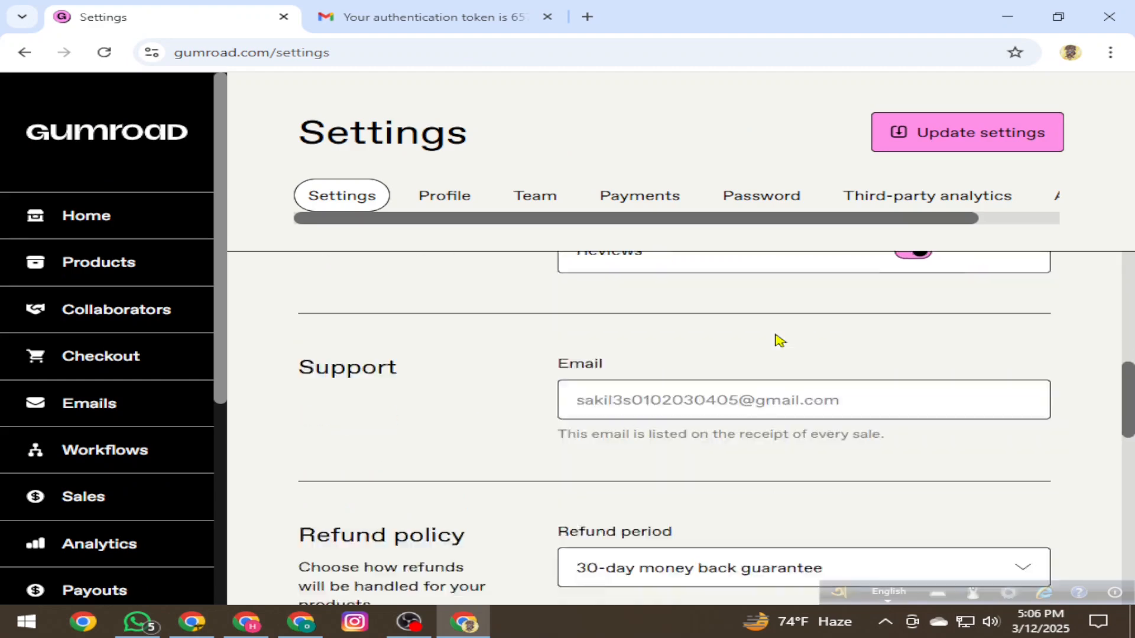
scroll(134, 465, down, 5)
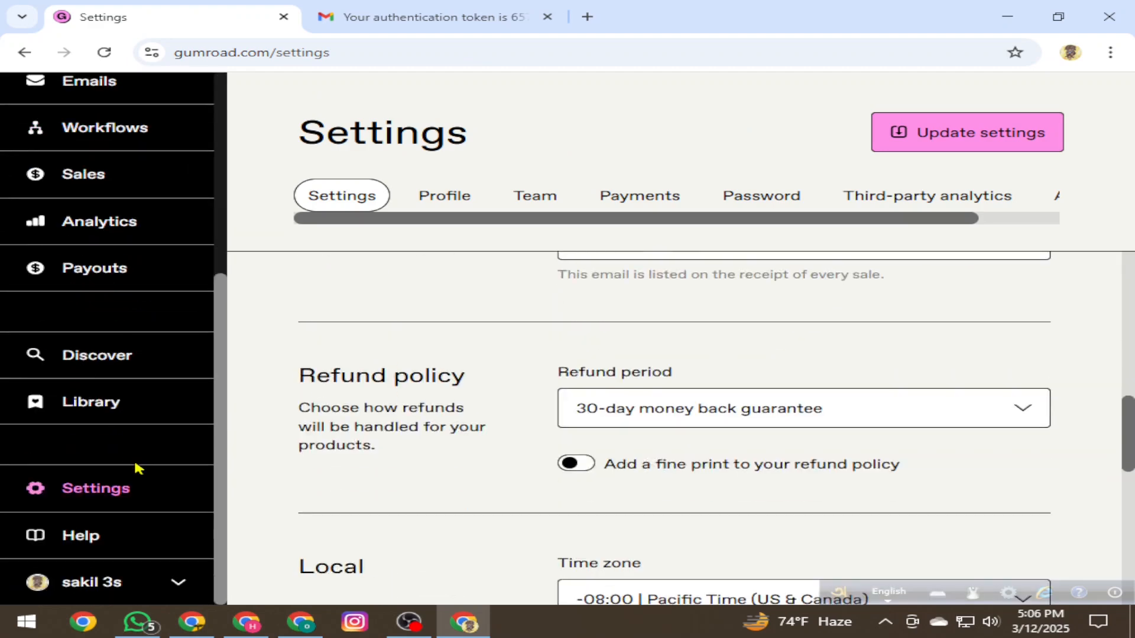
- View the account's own seller profile and open it for editing
click(89, 582)
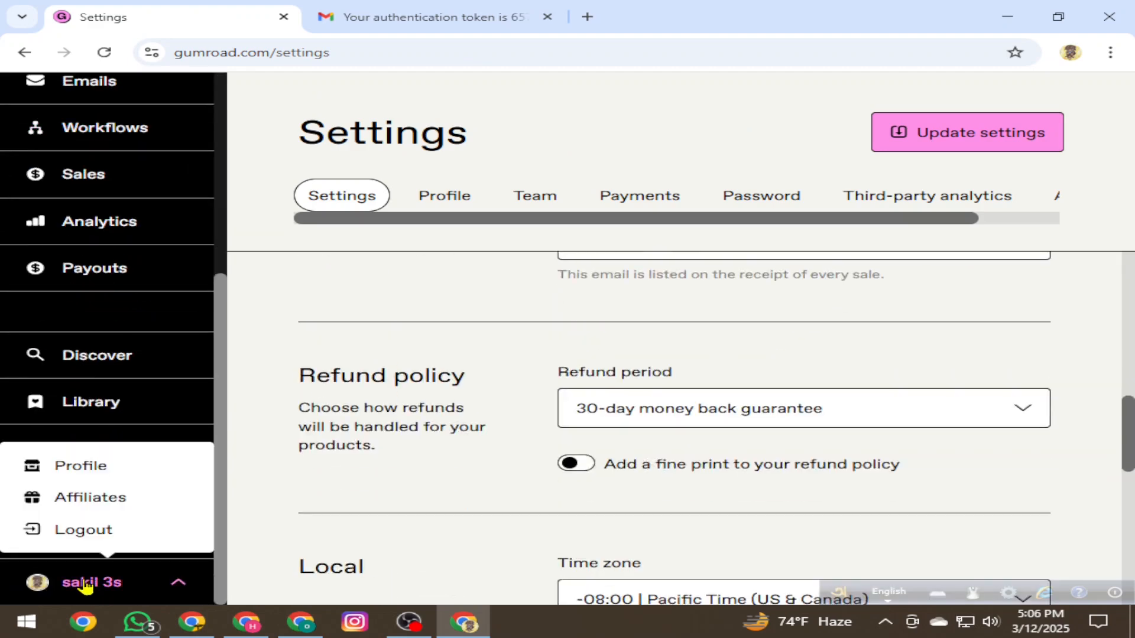
click(81, 470)
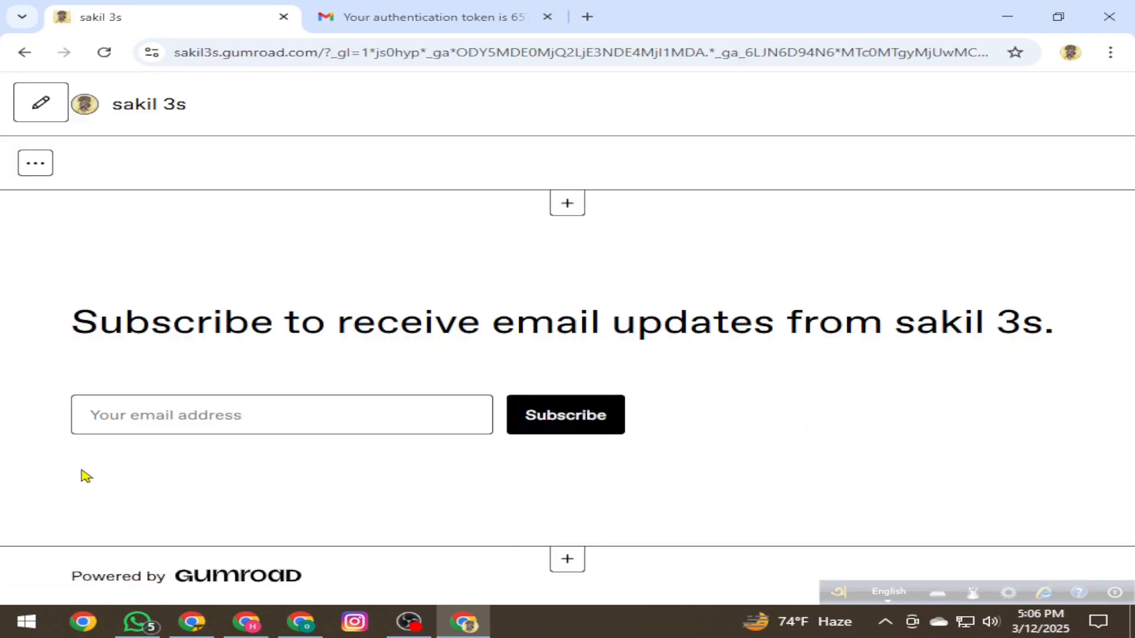
click(39, 105)
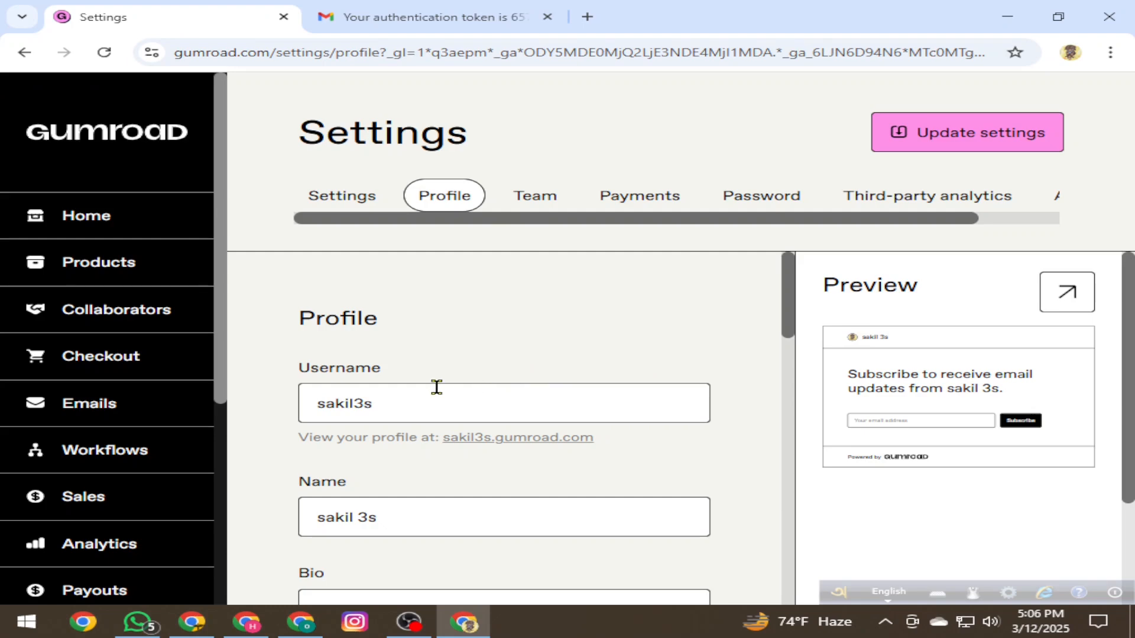
- Look over the profile settings, including username, name, bio, logo, social links, fonts and colors
scroll(425, 402, down, 3)
scroll(471, 423, down, 2)
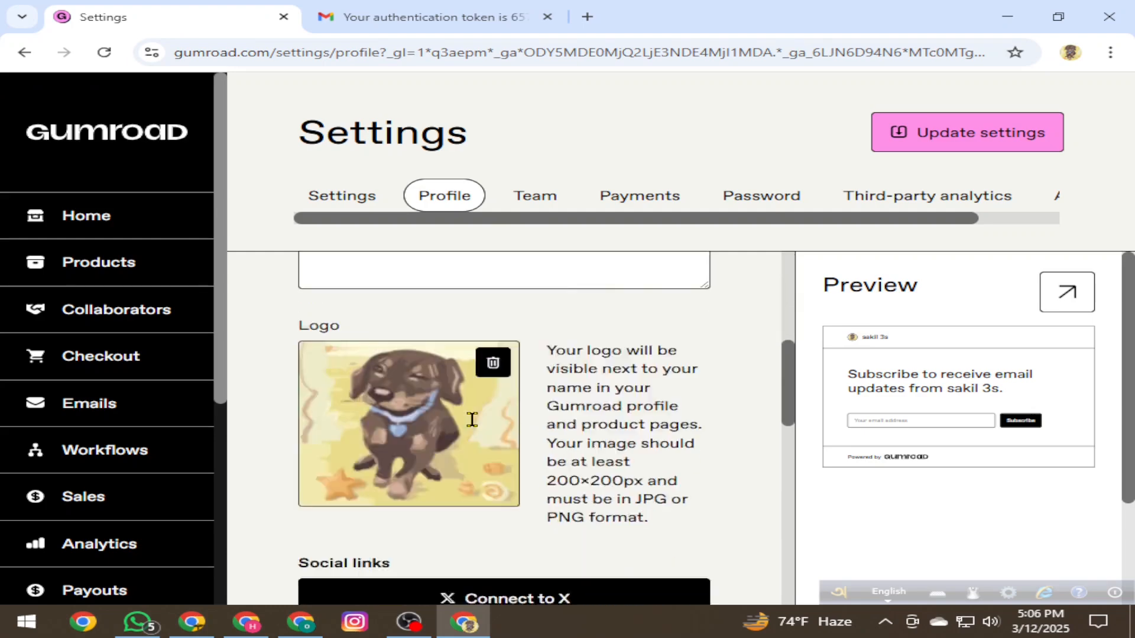
scroll(471, 423, up, 5)
click(436, 404)
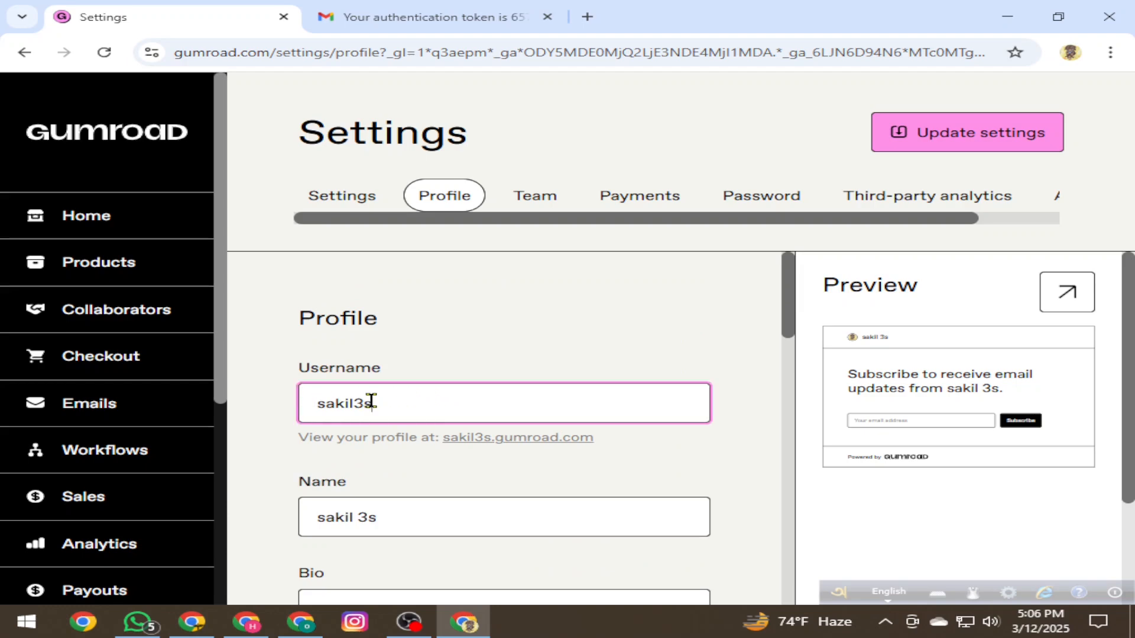
click(402, 519)
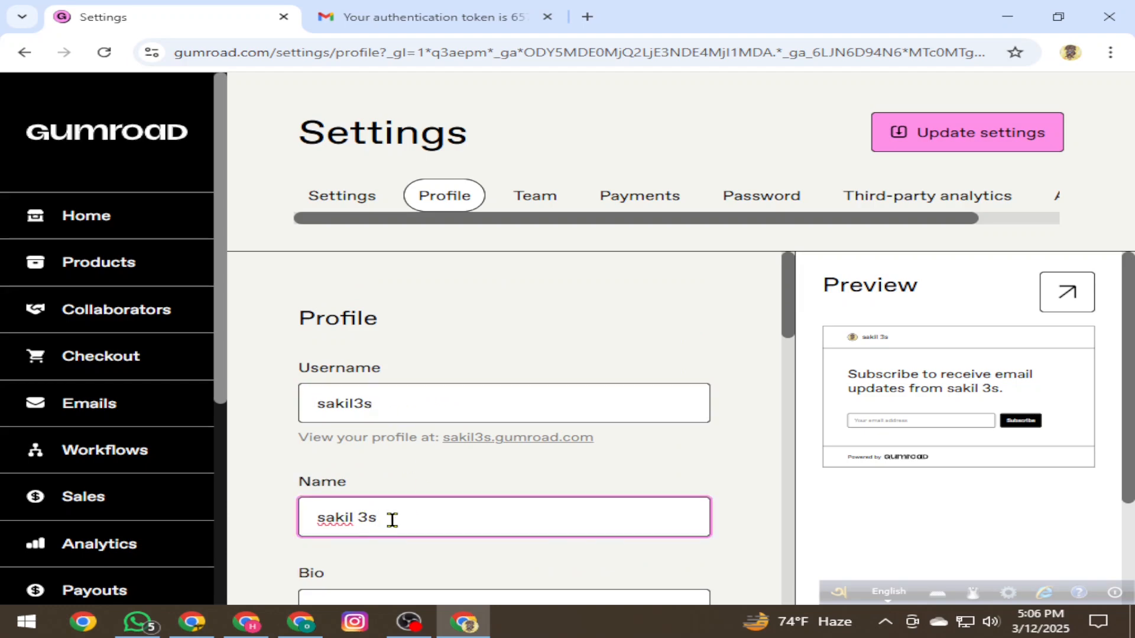
scroll(442, 509, down, 3)
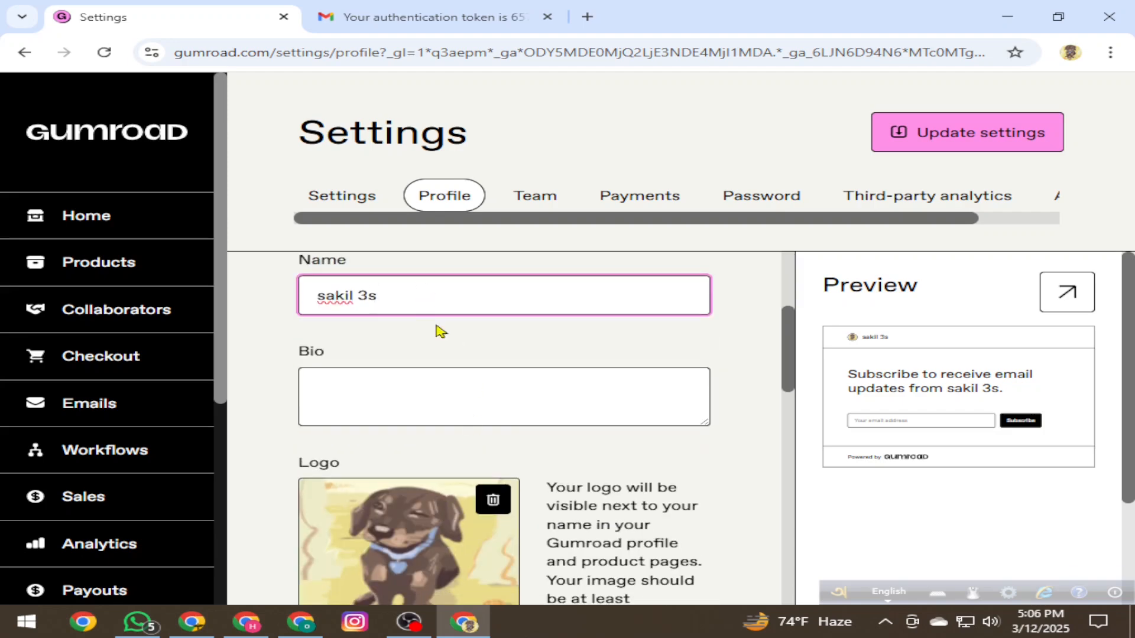
click(401, 395)
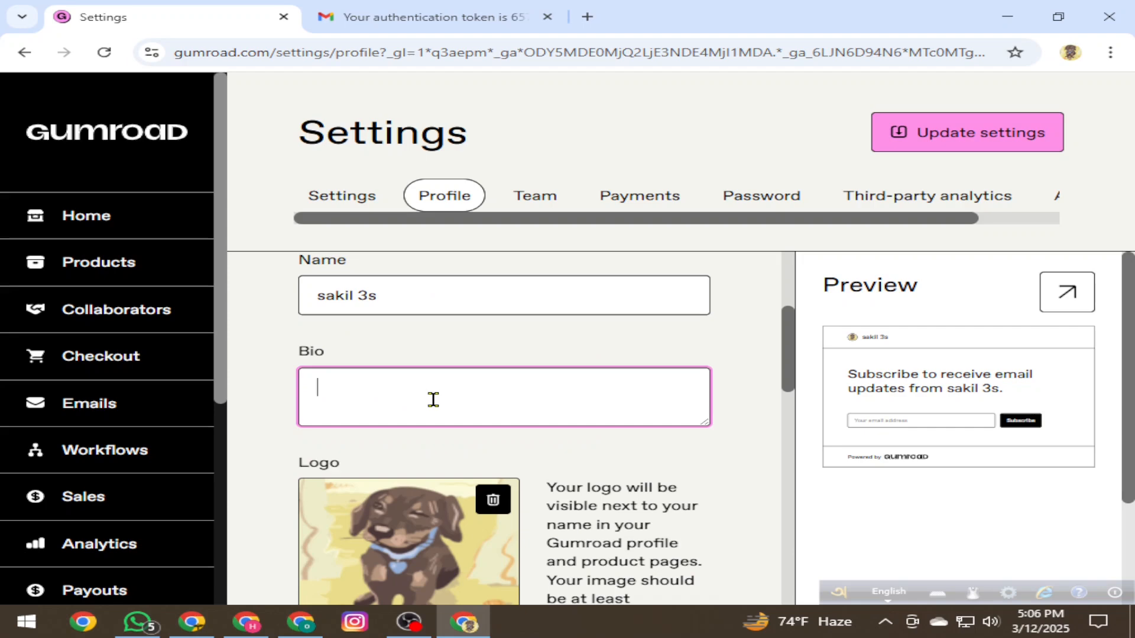
scroll(433, 399, down, 3)
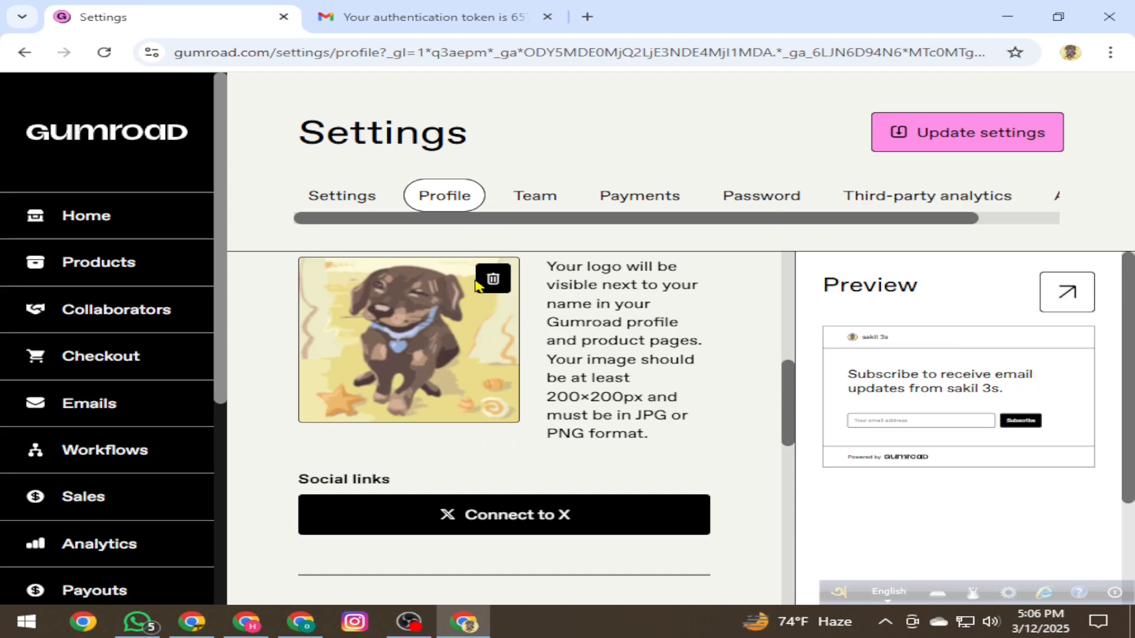
scroll(461, 409, down, 6)
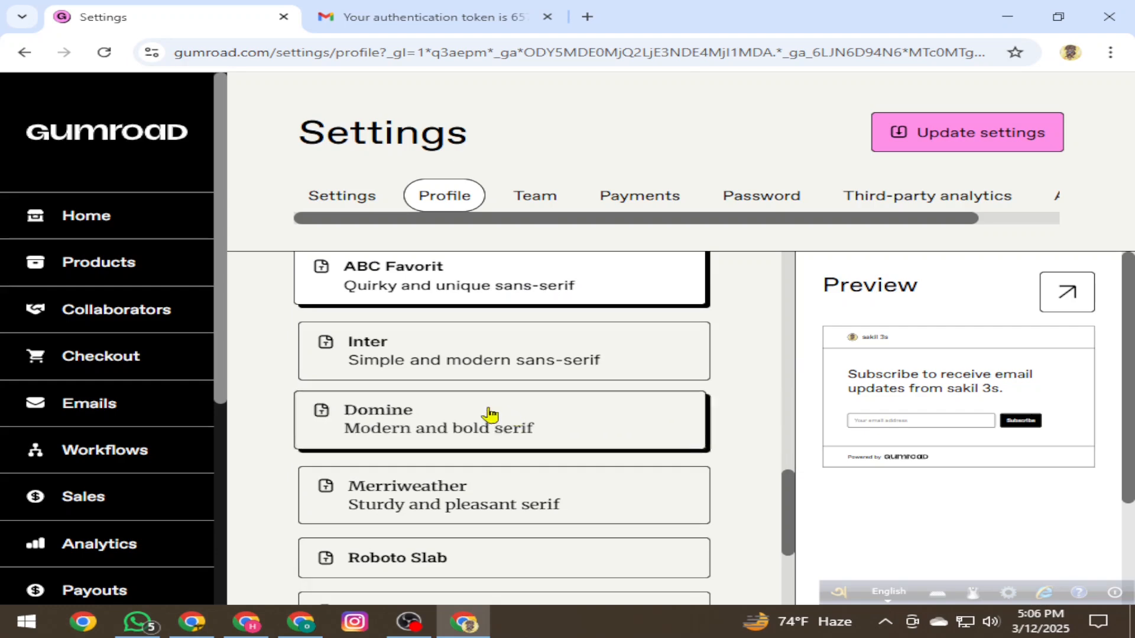
scroll(508, 533, down, 2)
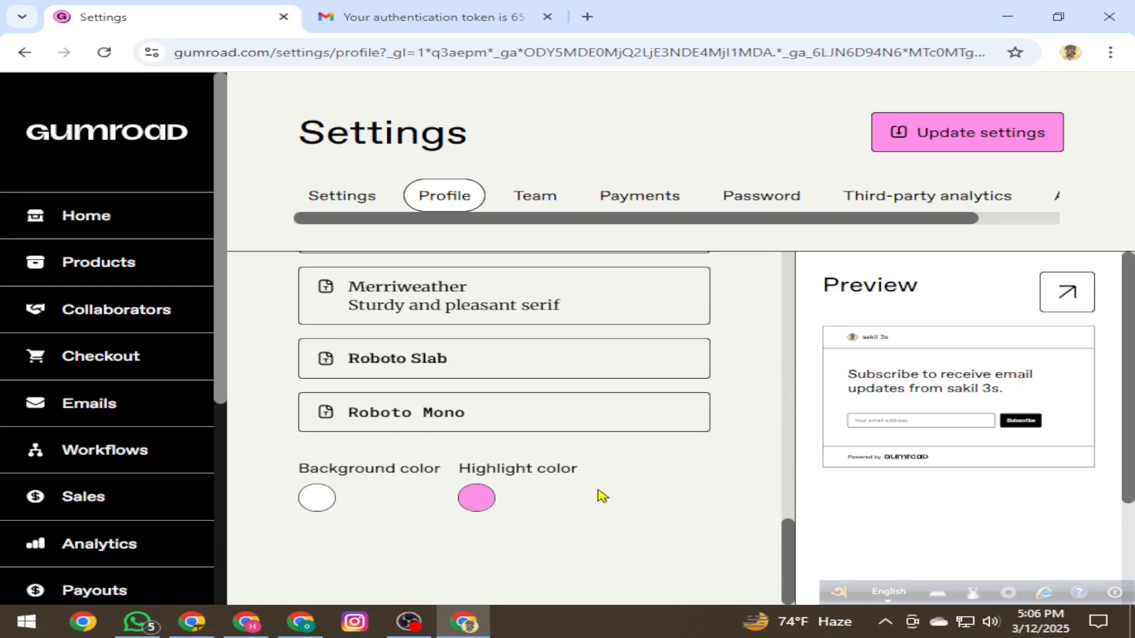
click(561, 474)
scroll(564, 480, up, 3)
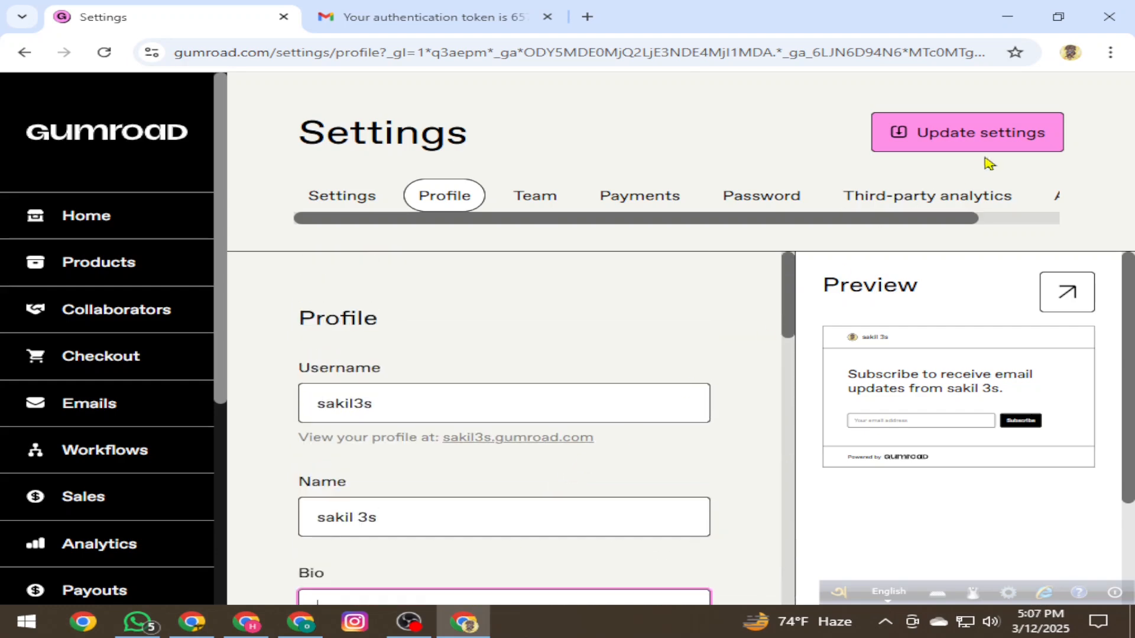
- Open the Payouts page and check what is required to get paid
scroll(115, 374, down, 5)
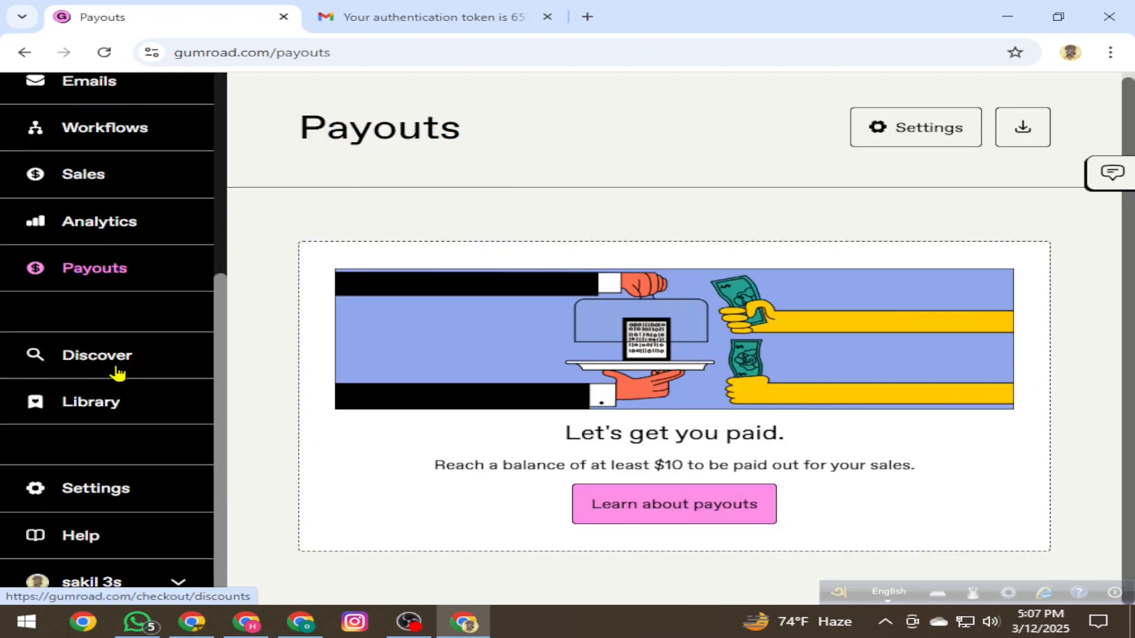
scroll(98, 326, up, 2)
scroll(97, 320, up, 3)
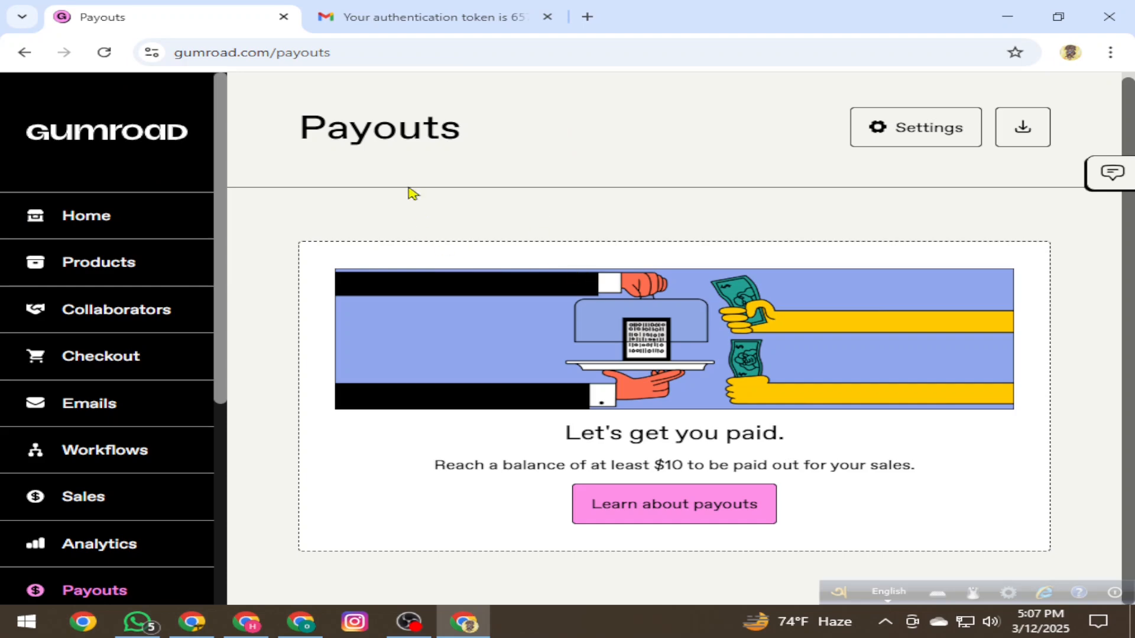
drag(499, 131, 217, 132)
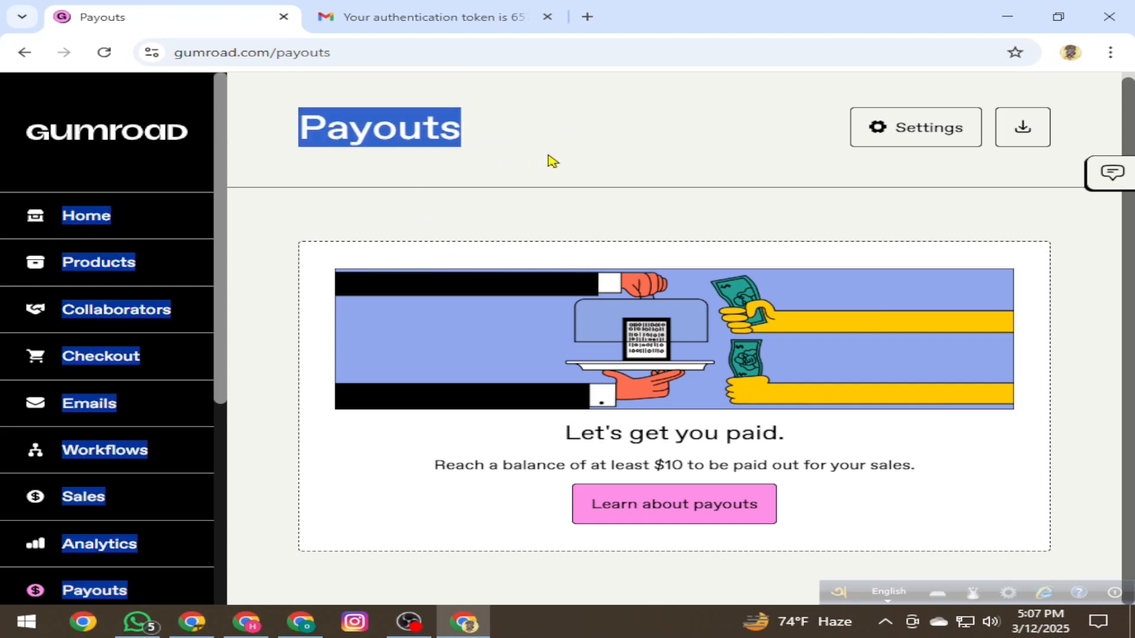
click(549, 147)
- In the payment settings, check off all three payout requirements for Bangladesh and save the location
scroll(88, 401, down, 5)
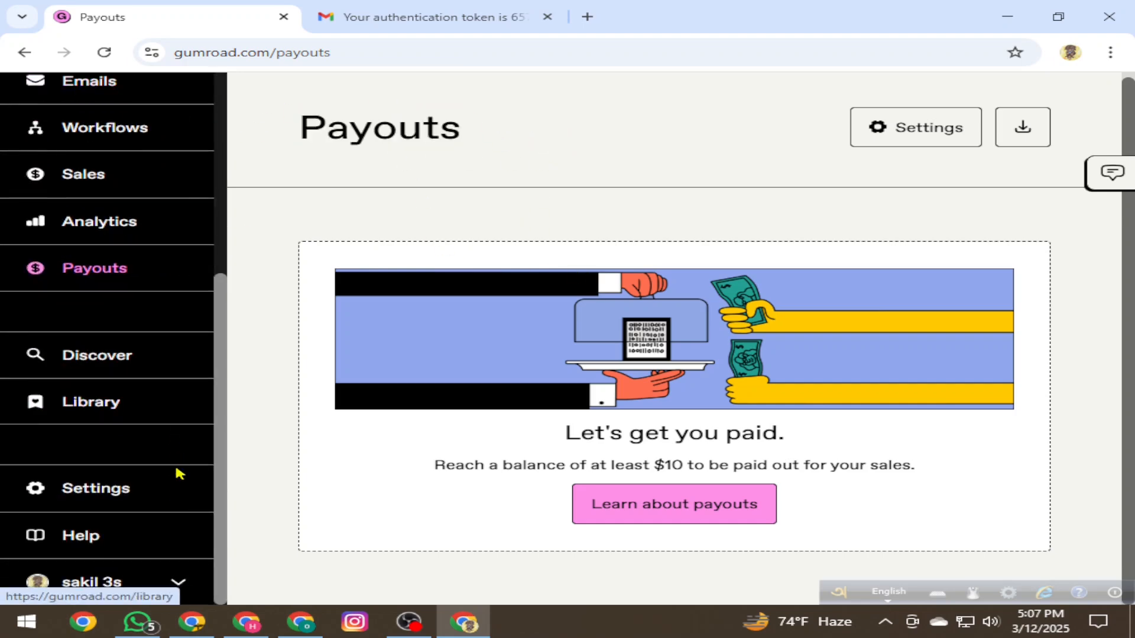
click(94, 500)
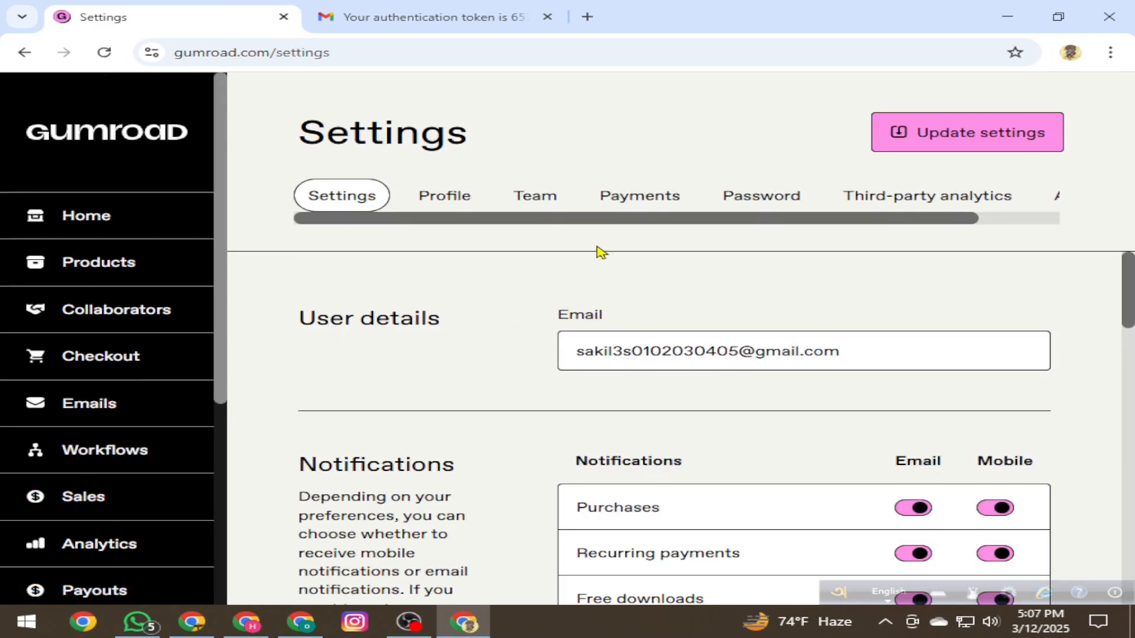
click(640, 200)
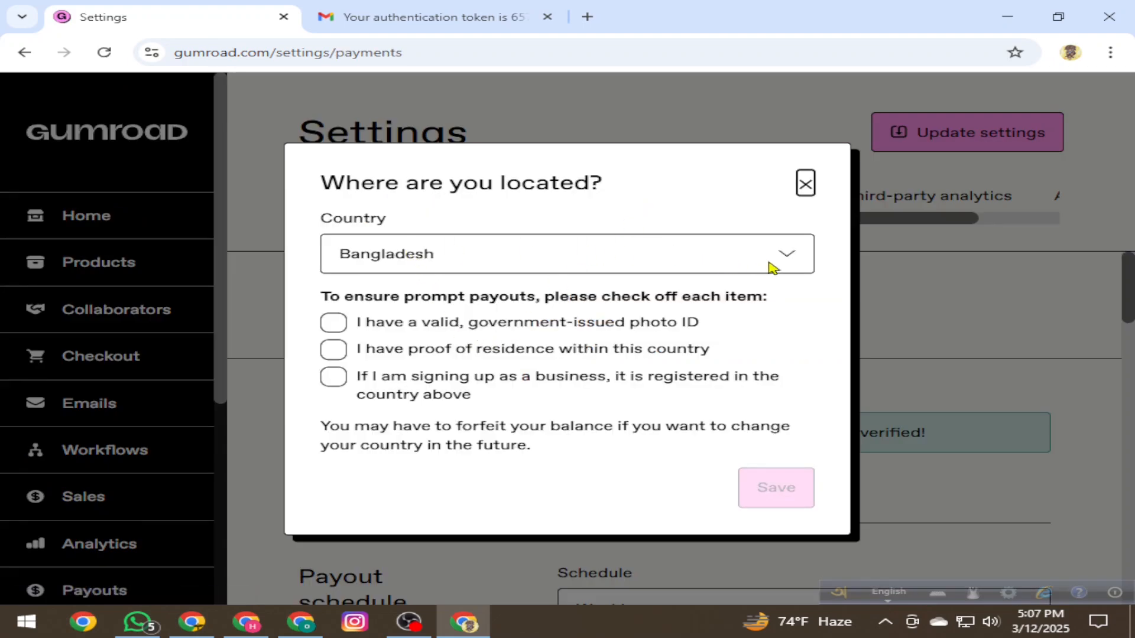
click(334, 323)
click(333, 350)
click(333, 378)
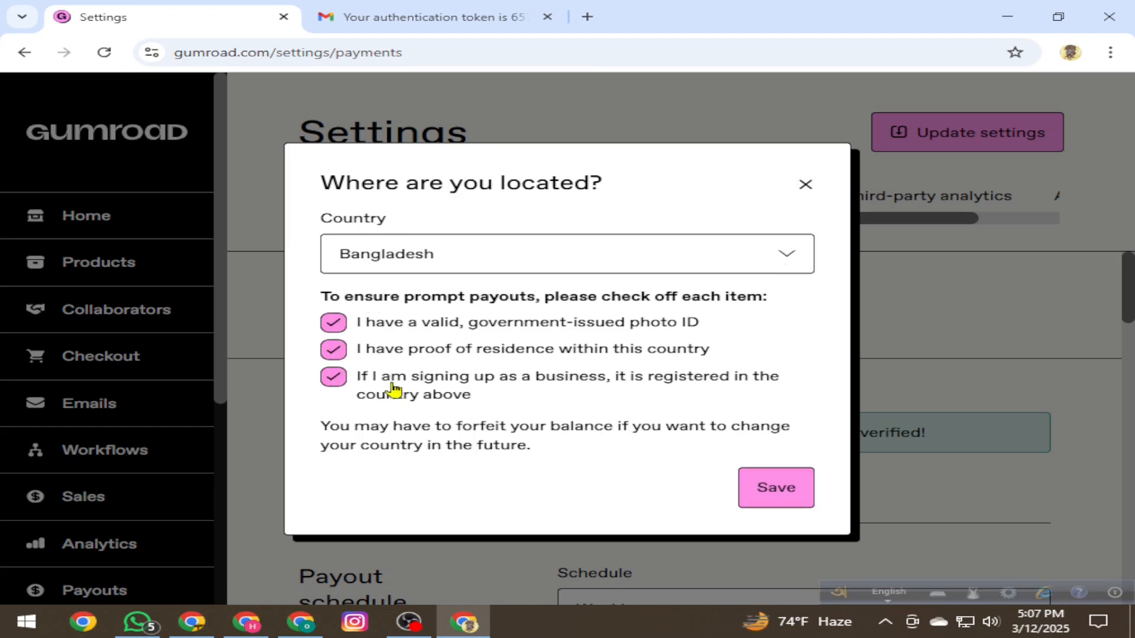
click(756, 490)
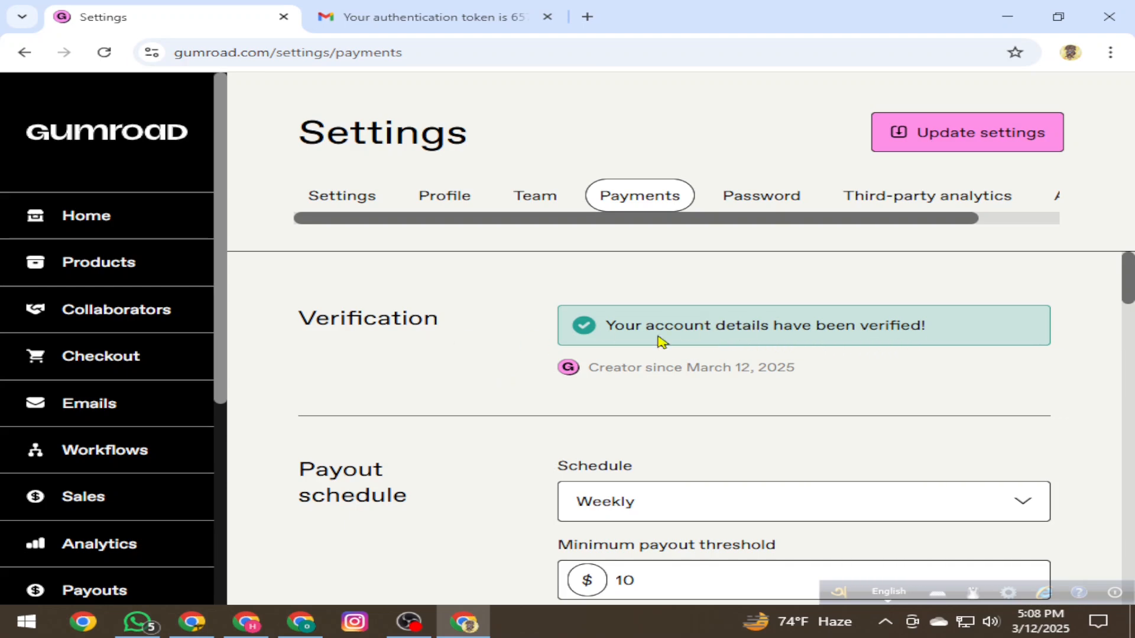
- Set the payout schedule to Monthly and the minimum payout threshold to $100
scroll(672, 353, down, 3)
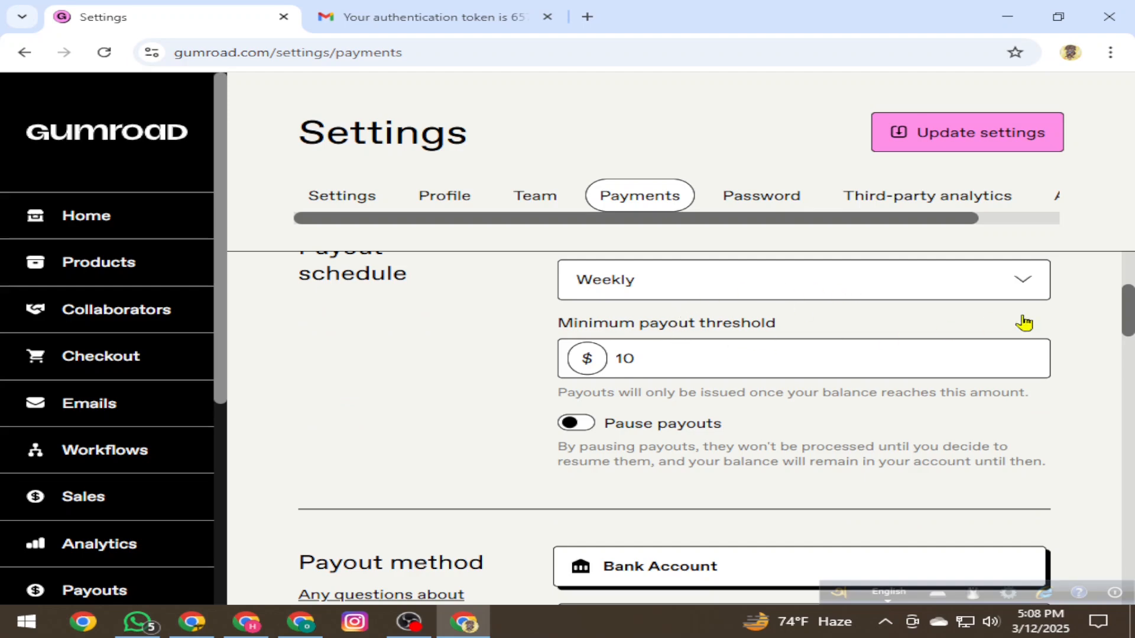
drag(1129, 320, 1129, 310)
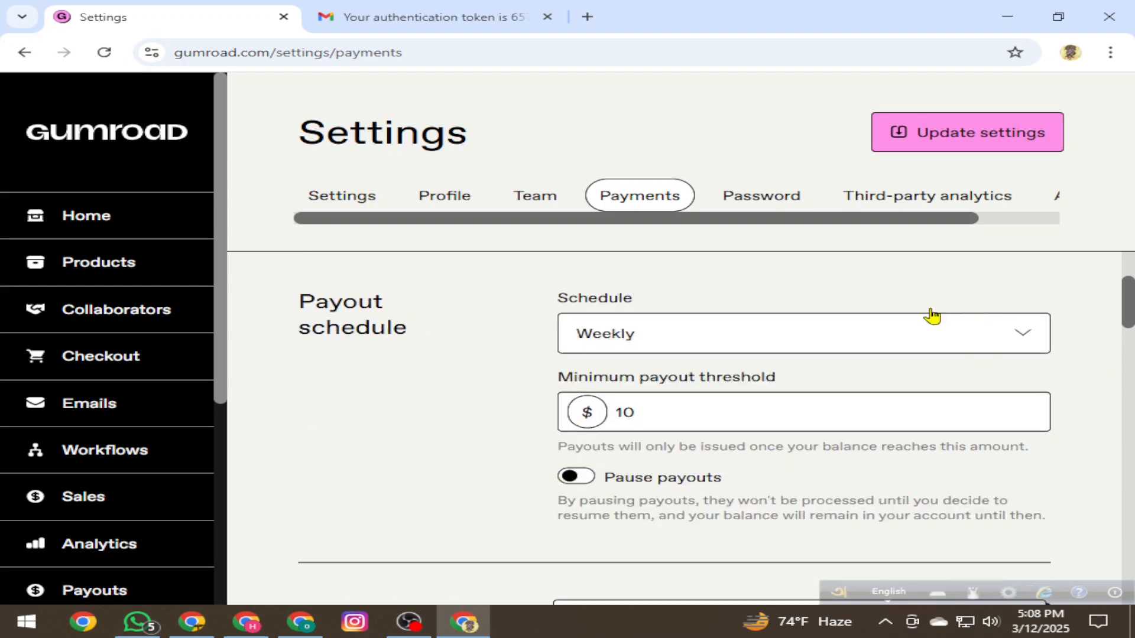
click(1009, 343)
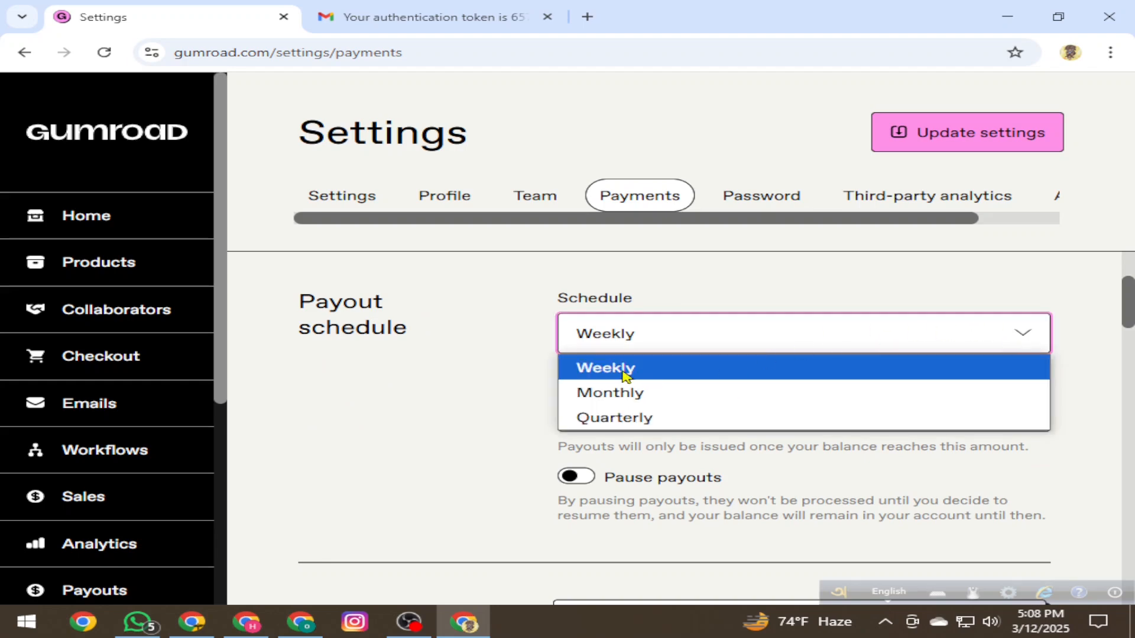
click(632, 393)
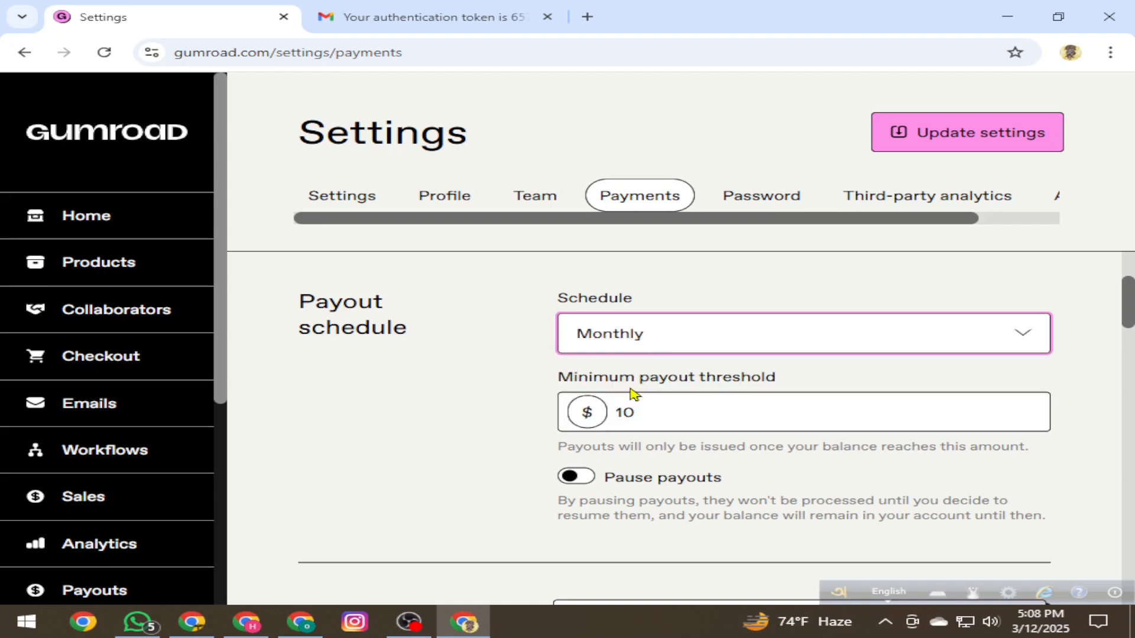
click(737, 344)
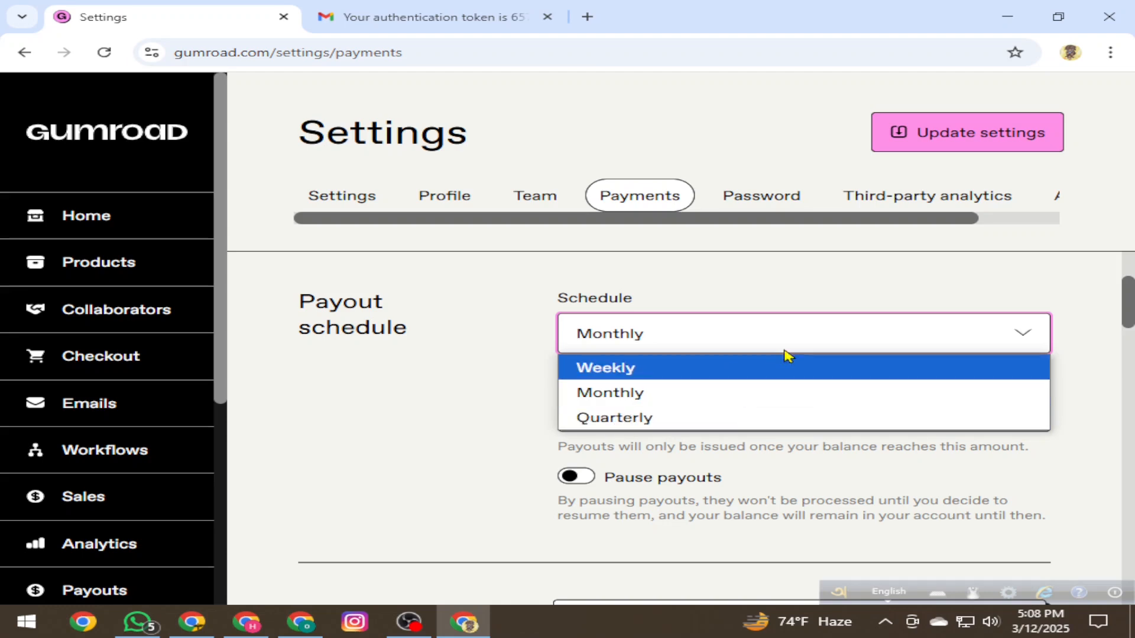
click(995, 330)
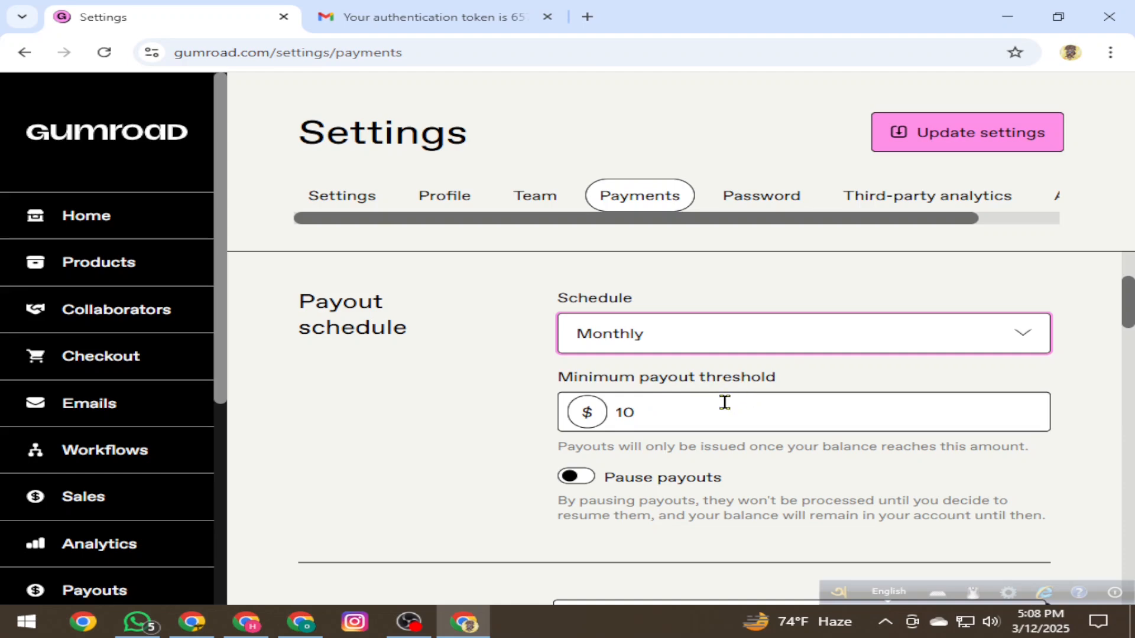
click(657, 413)
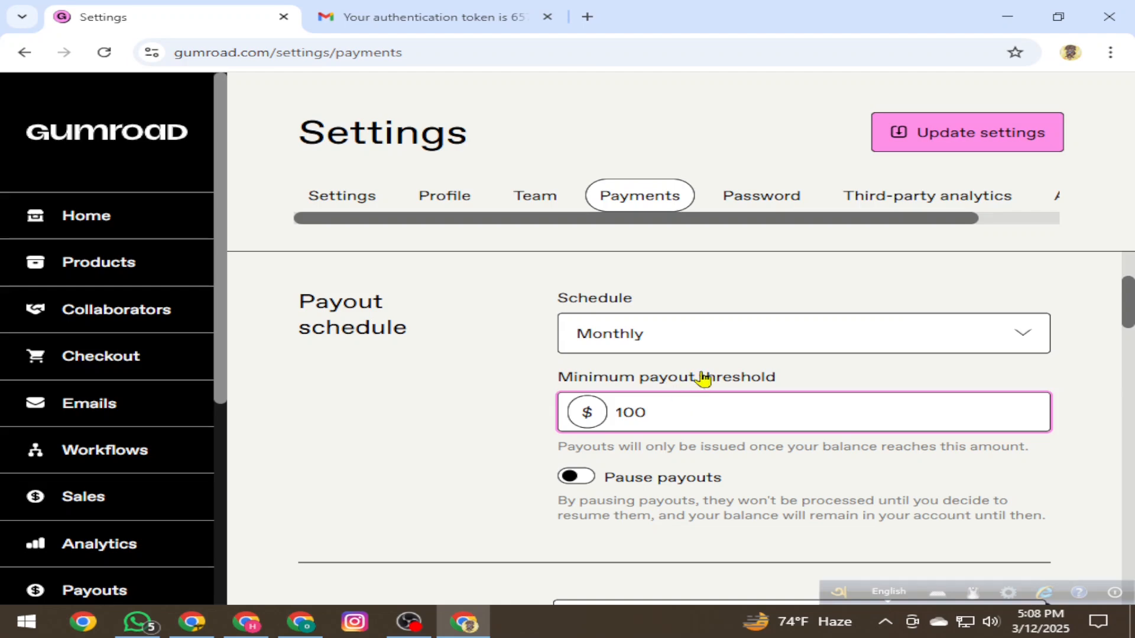
scroll(706, 381, down, 3)
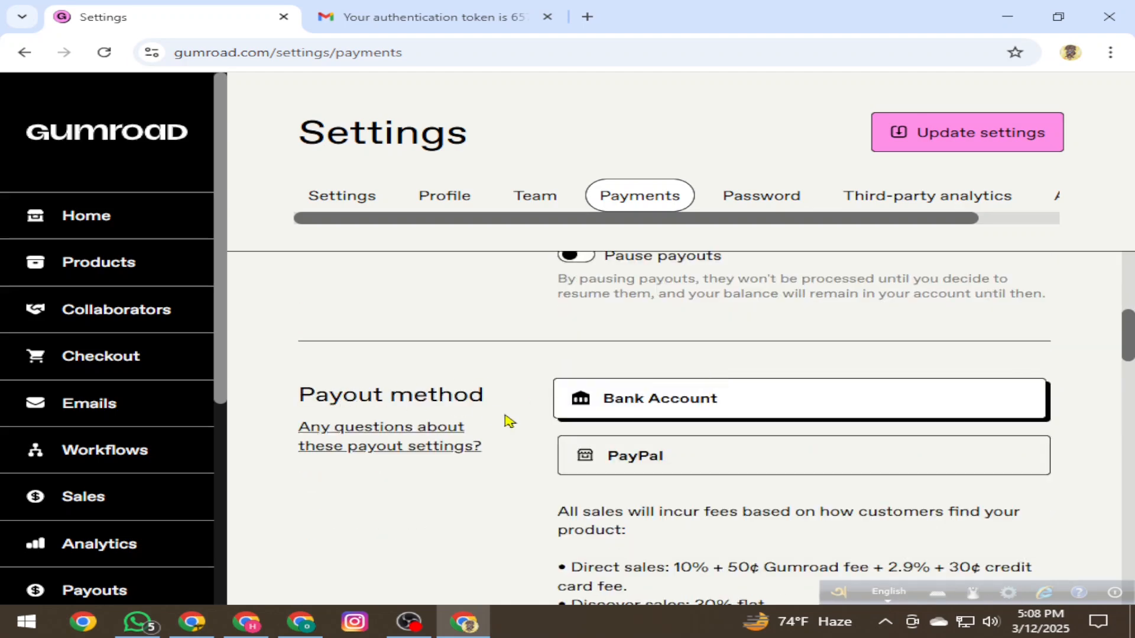
- Switch the payout method to PayPal and review its fees, PayPal email field and account type options
drag(498, 412, 299, 412)
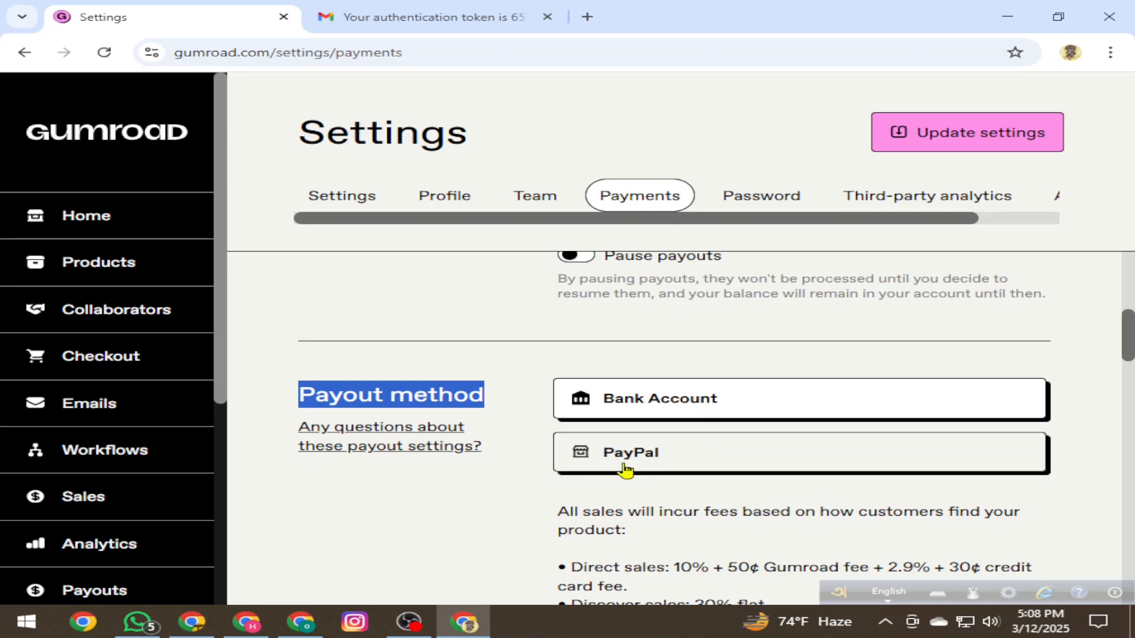
click(692, 463)
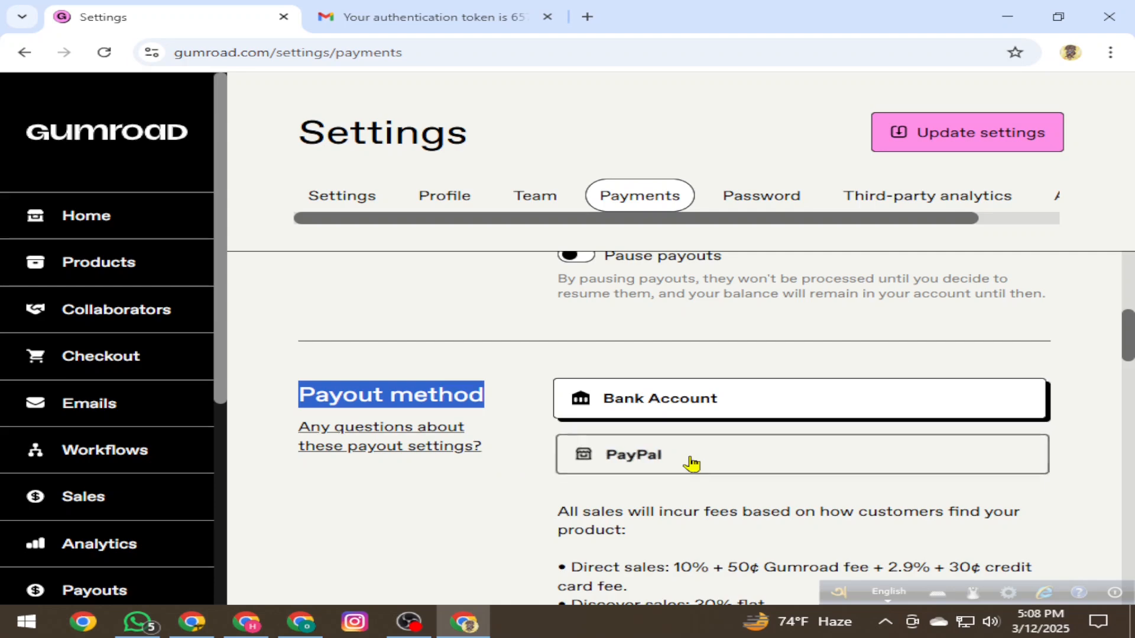
scroll(693, 464, down, 3)
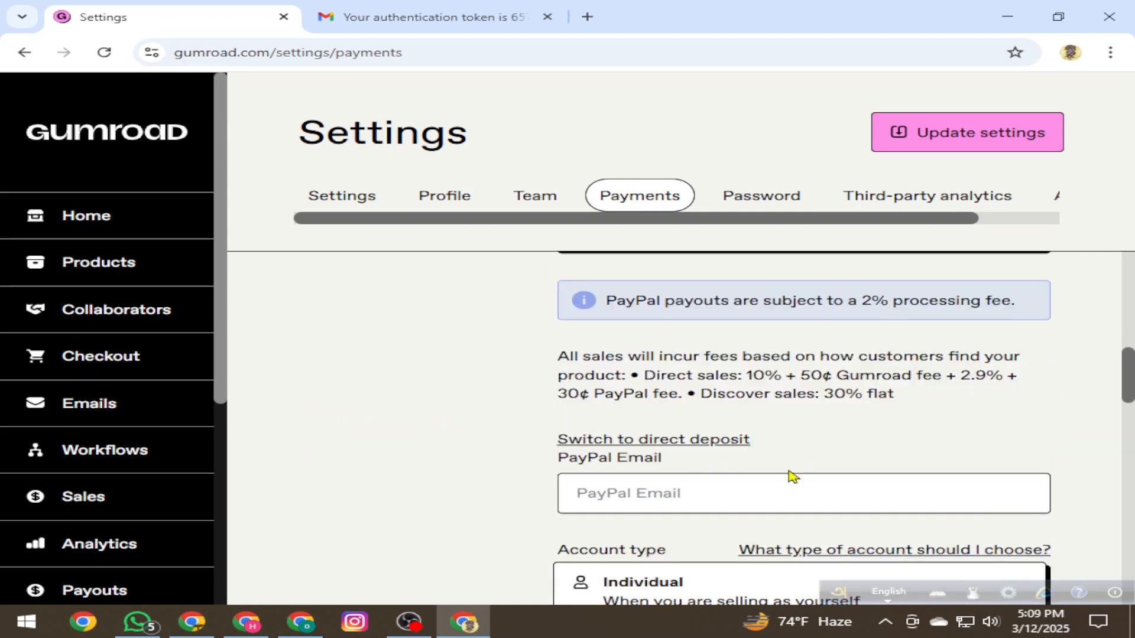
click(663, 496)
scroll(760, 488, down, 3)
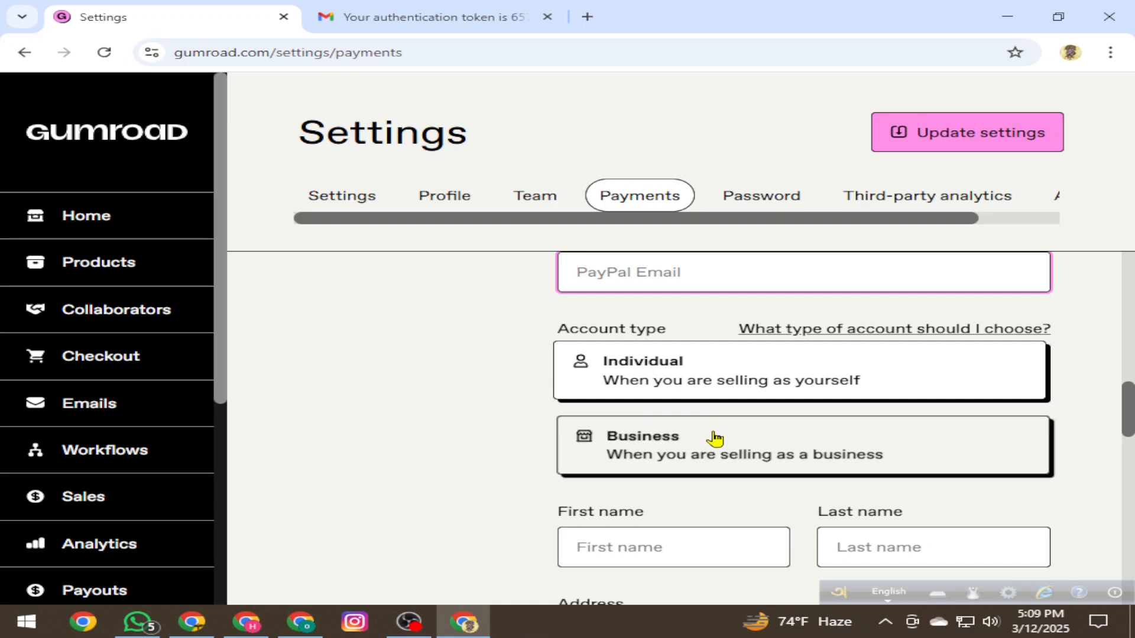
scroll(654, 452, down, 4)
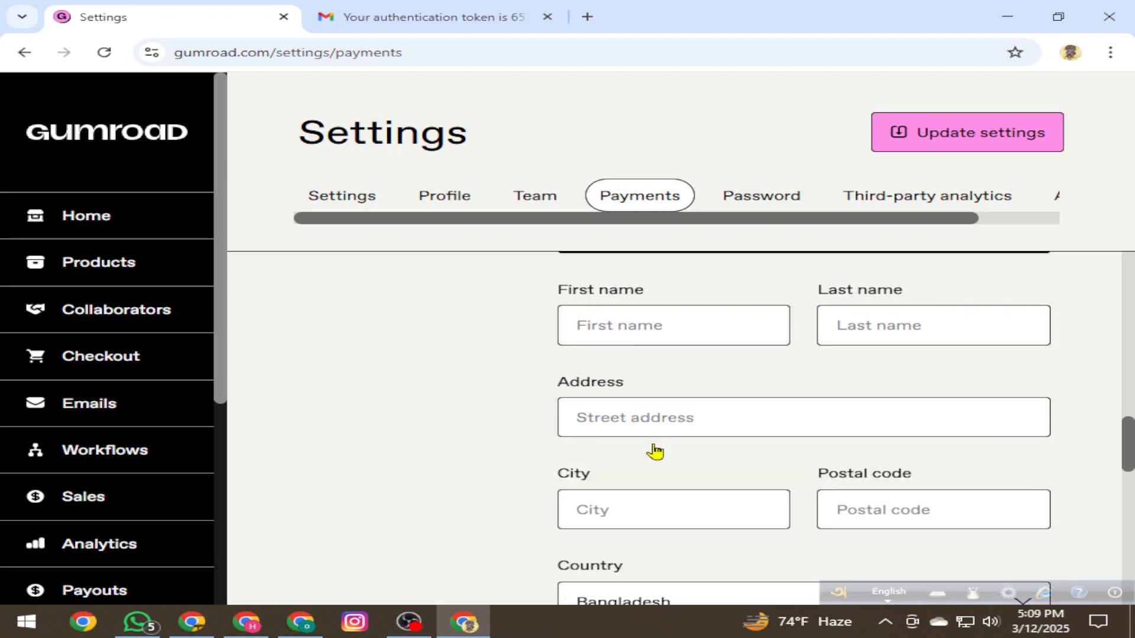
- Look over the PayPal form's name, address, city, postal code, country, phone number and date of birth fields
click(625, 326)
click(863, 334)
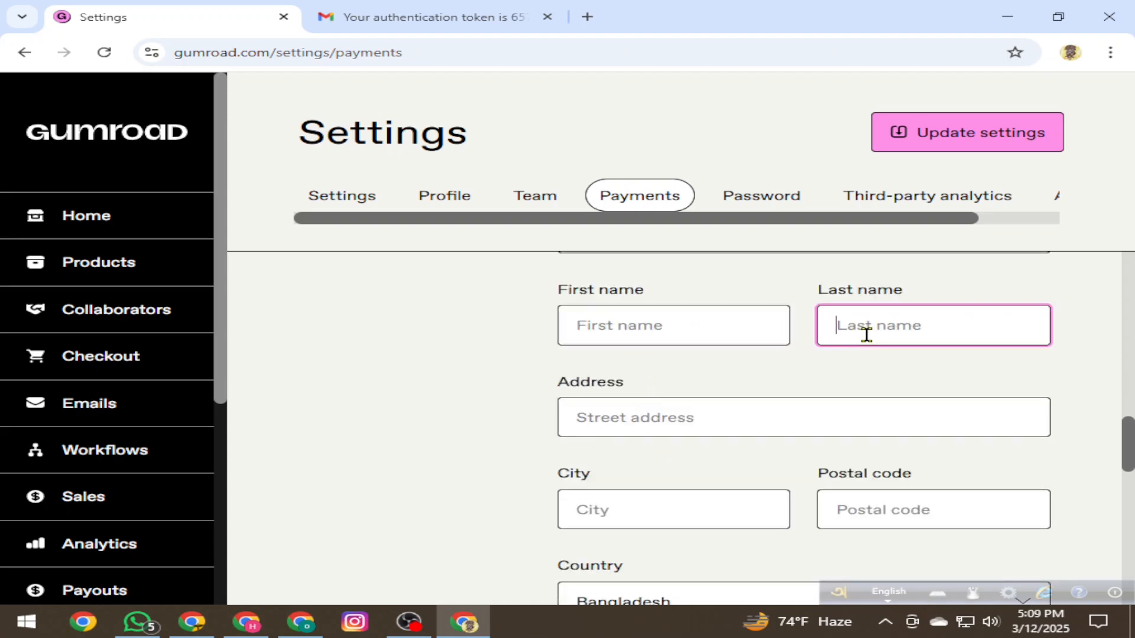
click(649, 419)
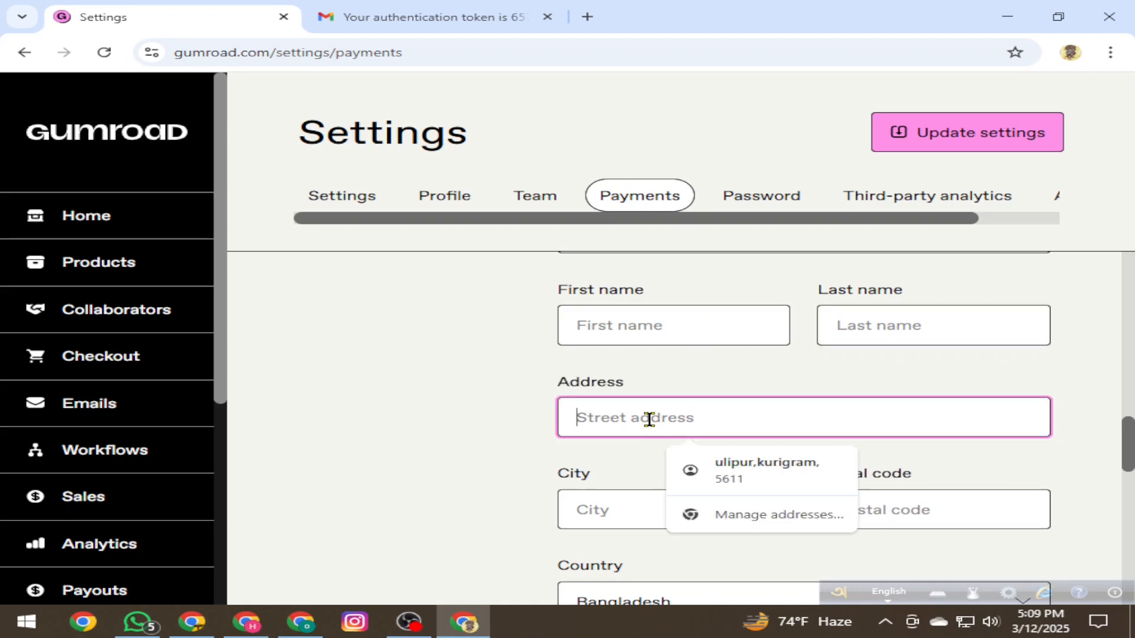
click(621, 506)
click(916, 517)
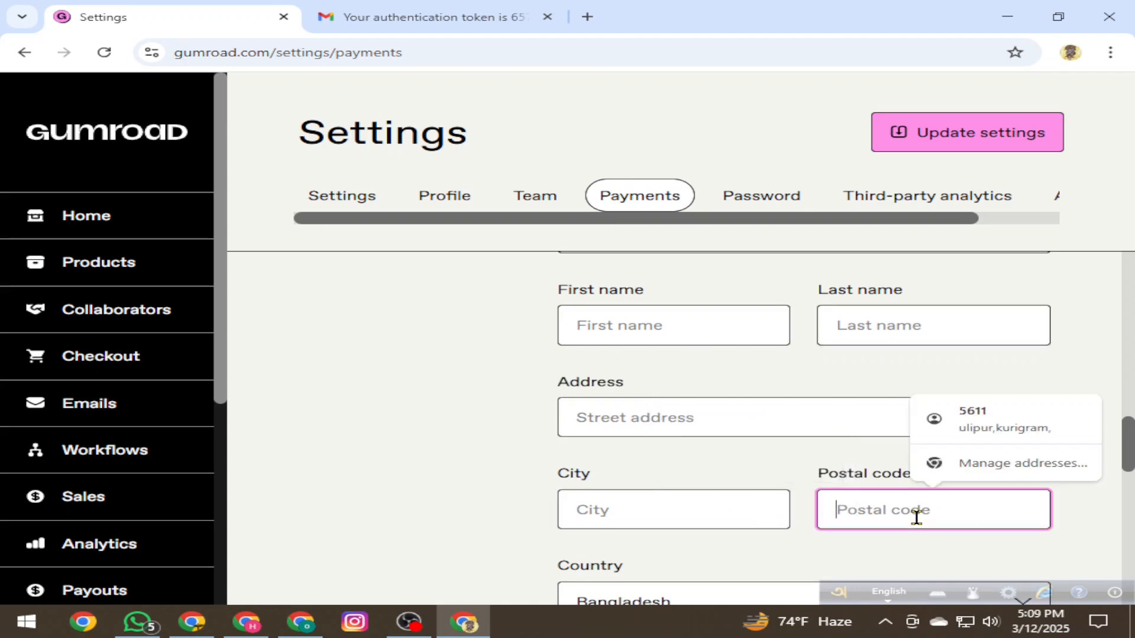
scroll(719, 508, down, 4)
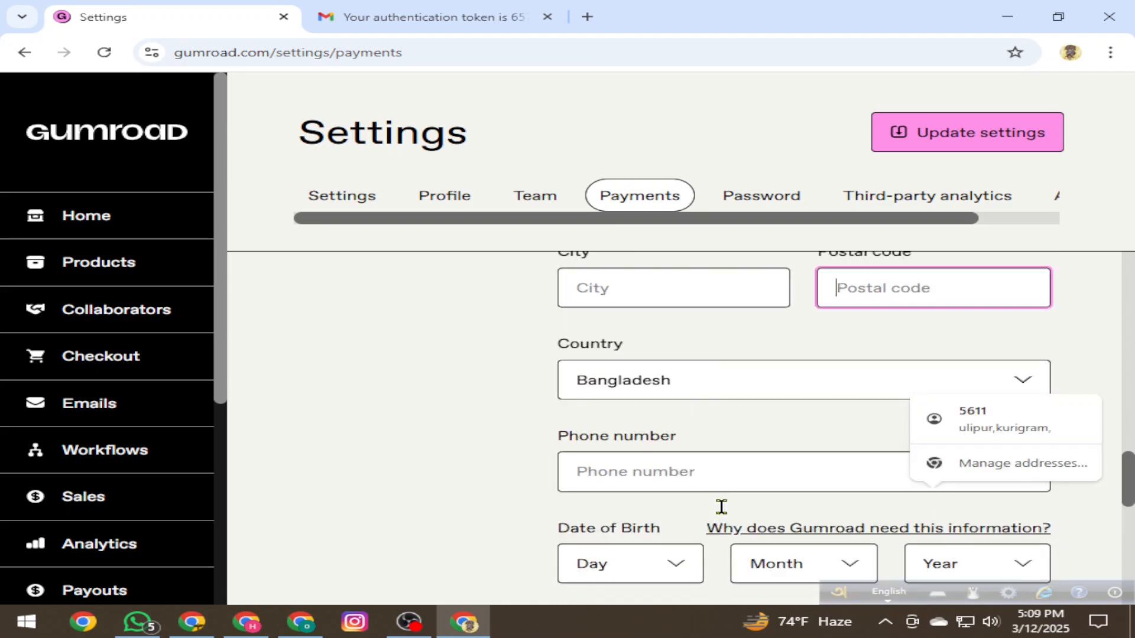
click(685, 375)
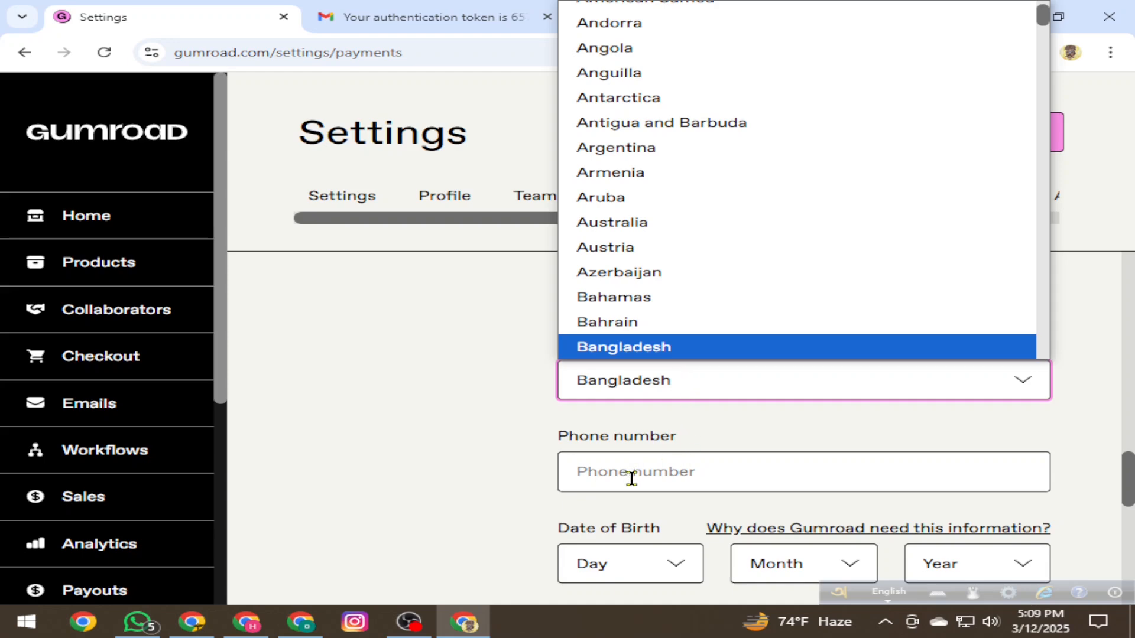
click(631, 478)
scroll(650, 558, down, 3)
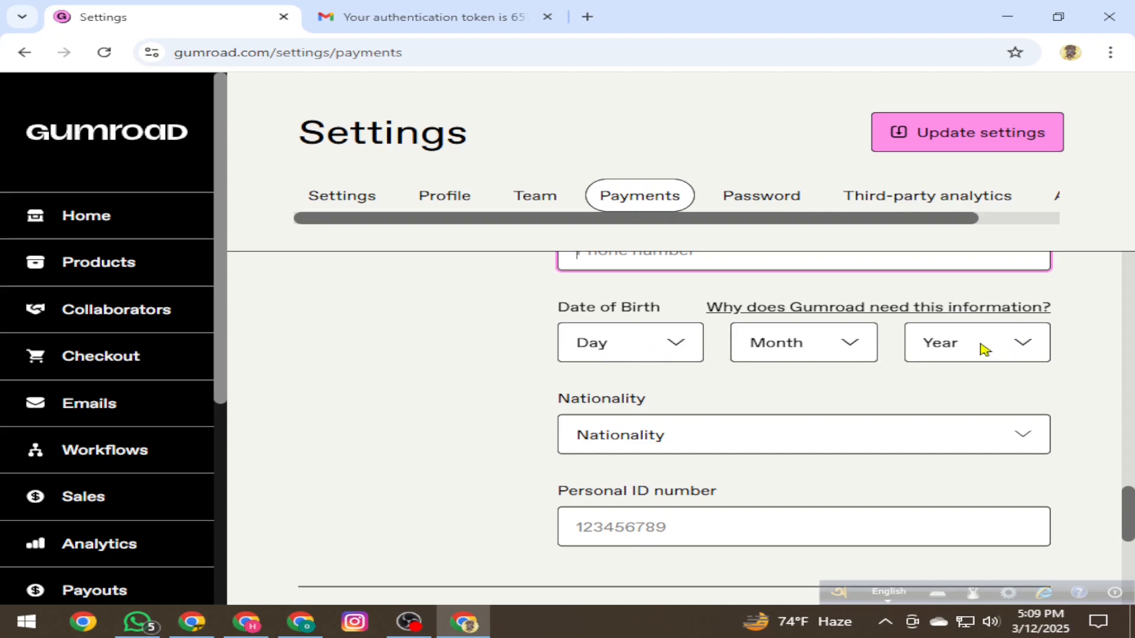
- Set the nationality to Bangladesh and check the personal ID number field
click(948, 435)
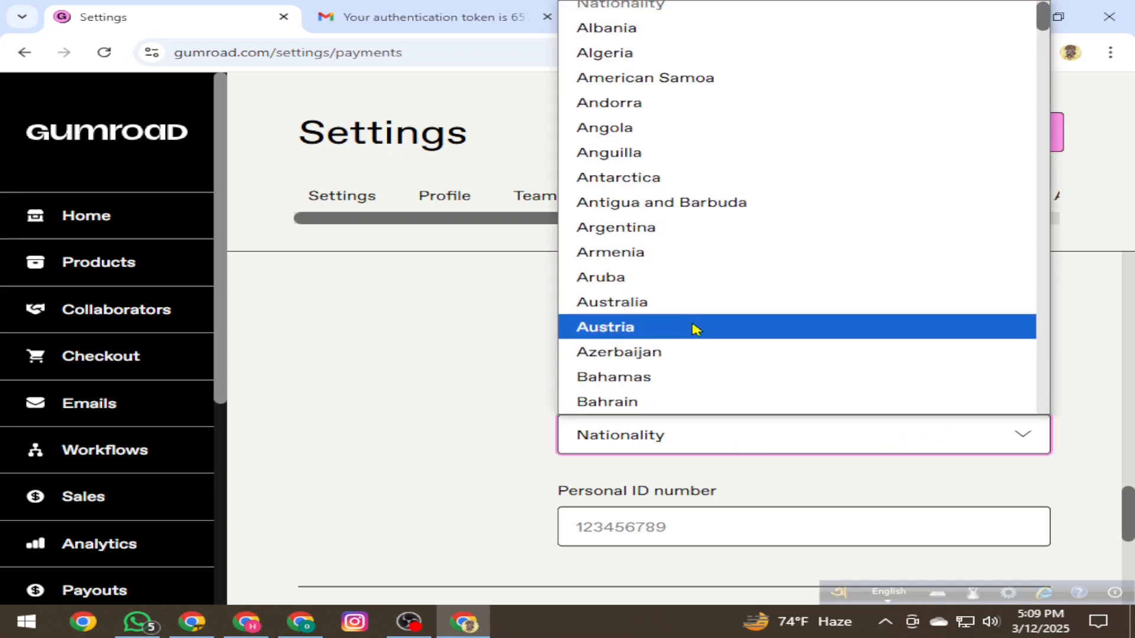
scroll(654, 381, down, 5)
scroll(663, 271, up, 7)
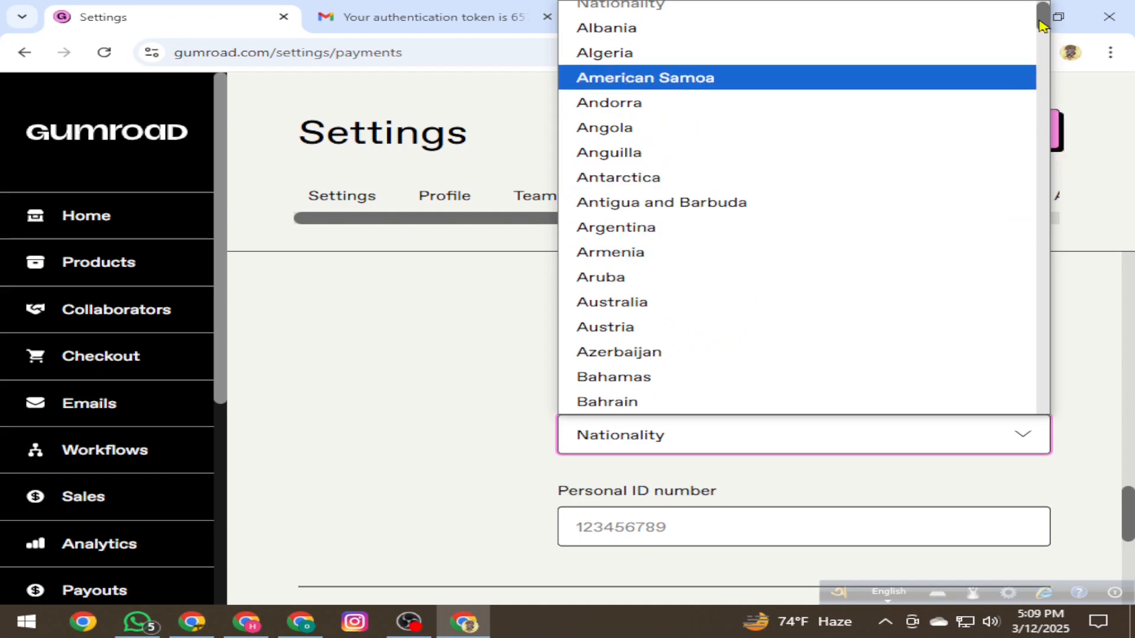
drag(1041, 20, 1041, 23)
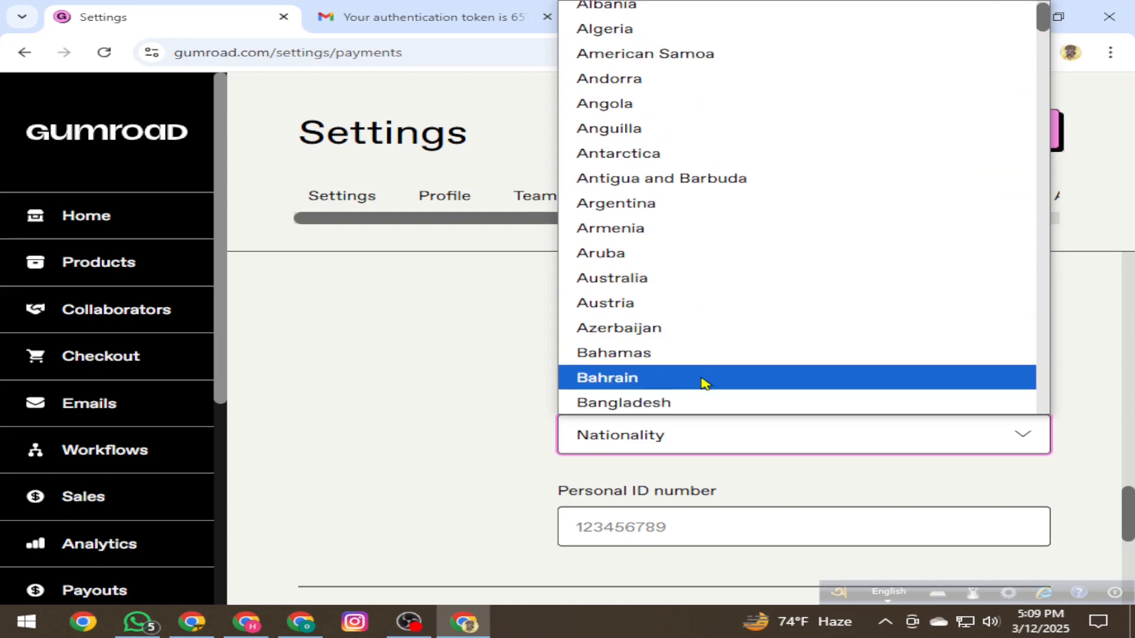
click(671, 402)
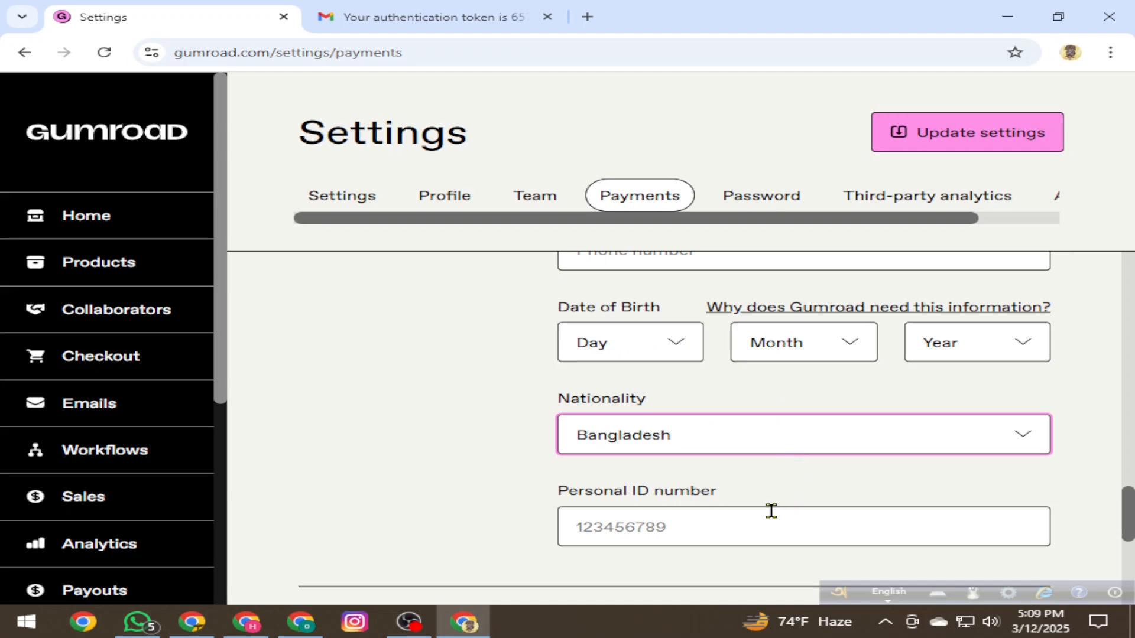
drag(728, 504, 552, 494)
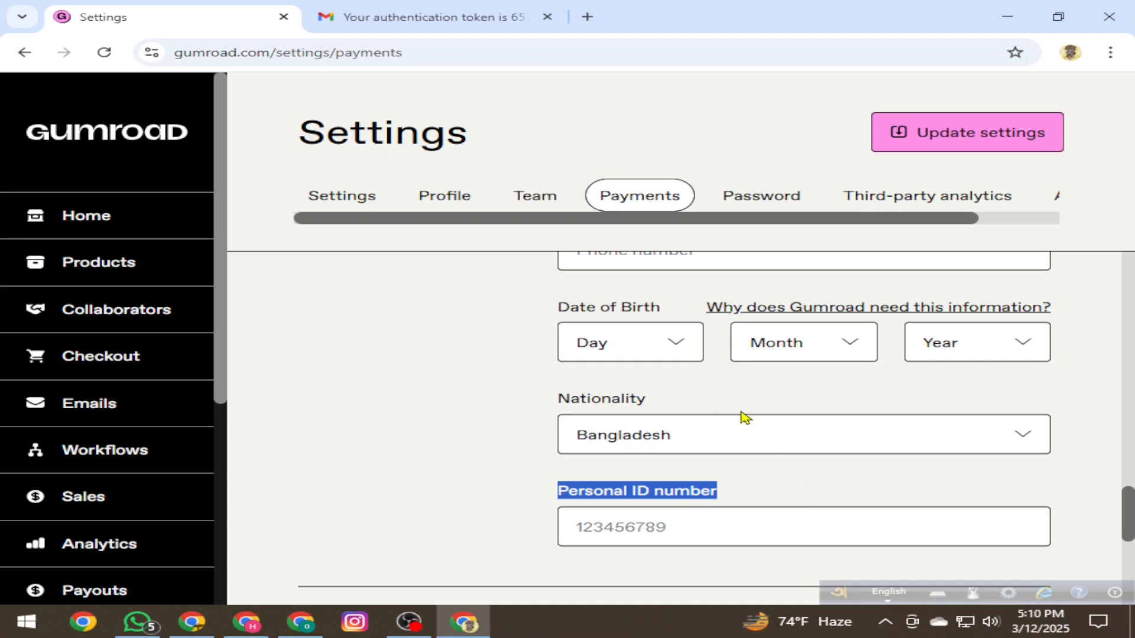
click(674, 526)
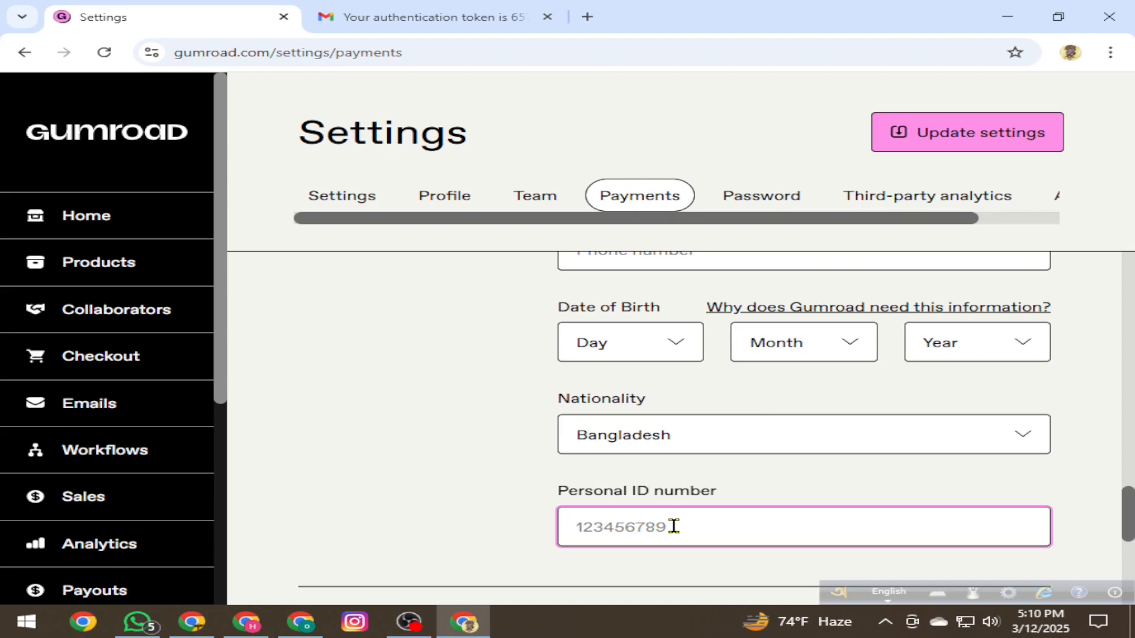
- Switch the payout method back to Bank Account and examine the account holder, bank code and account number fields
scroll(819, 492, down, 5)
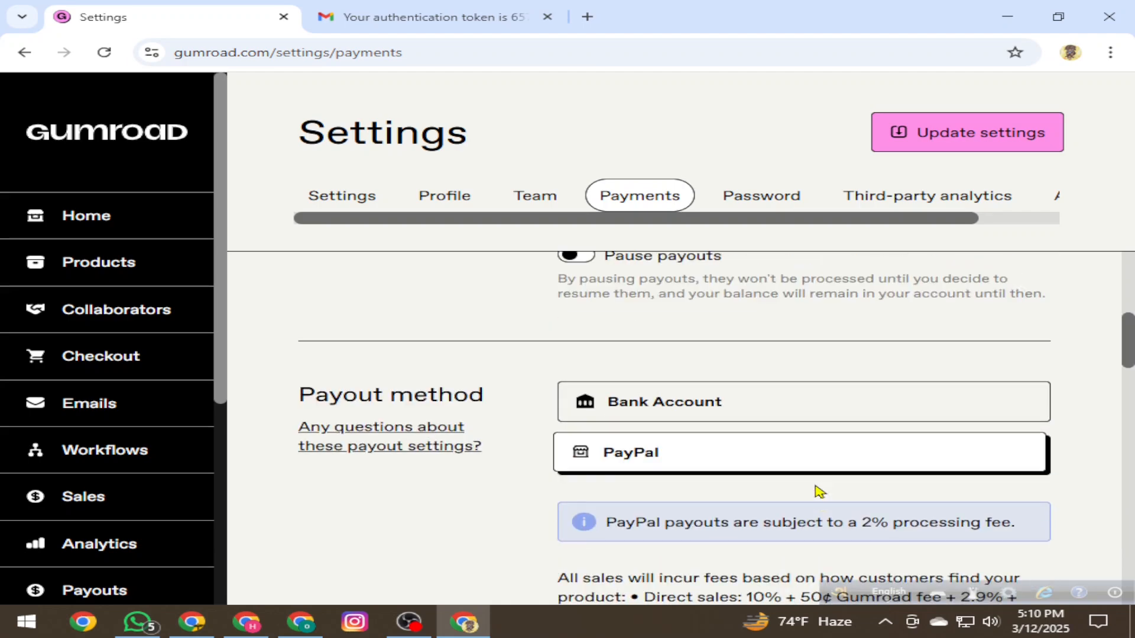
click(733, 413)
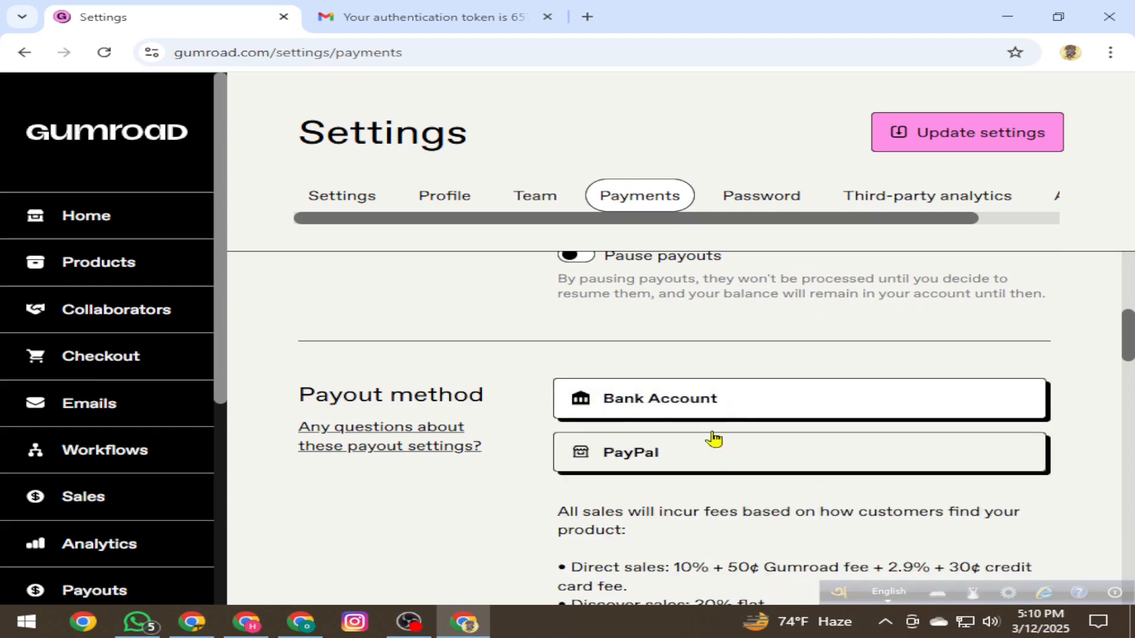
scroll(715, 446, down, 4)
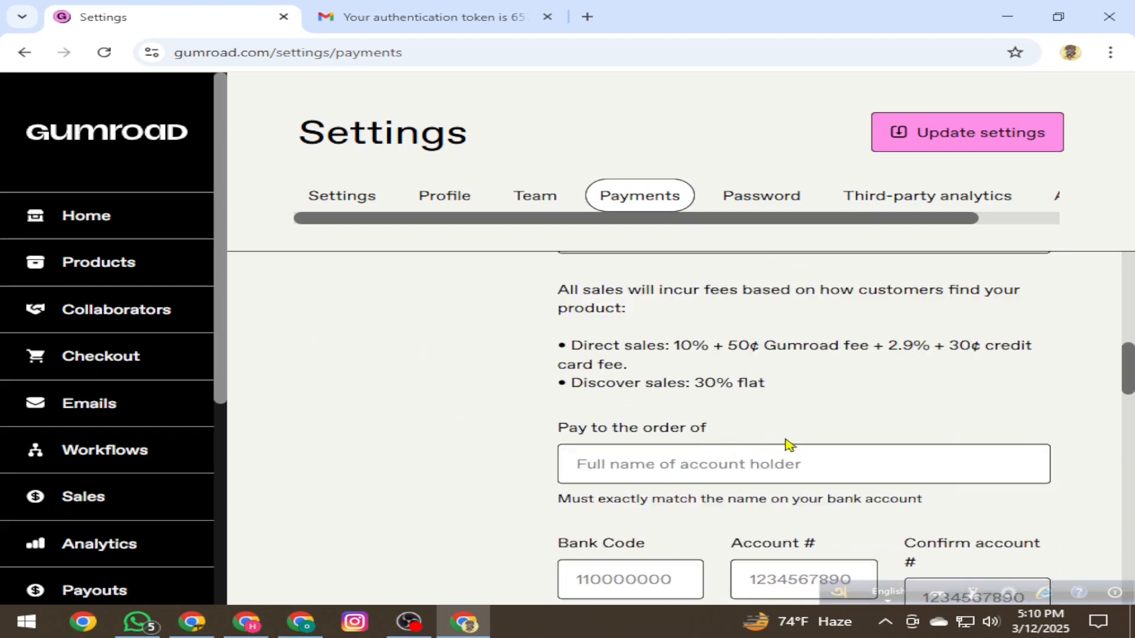
click(597, 473)
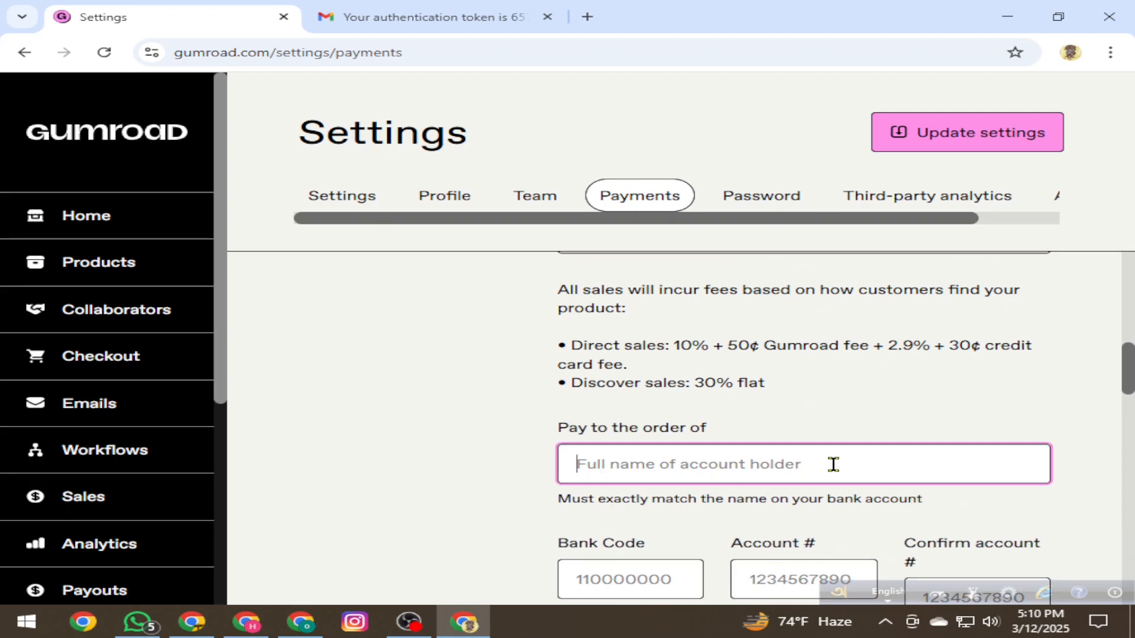
scroll(757, 453, down, 3)
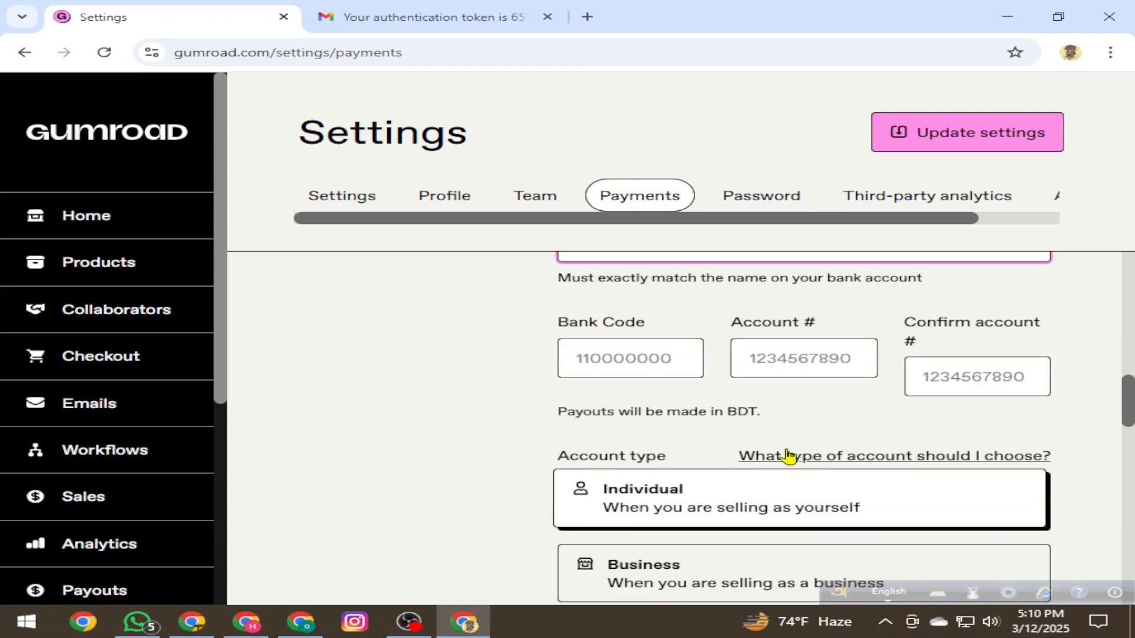
click(618, 360)
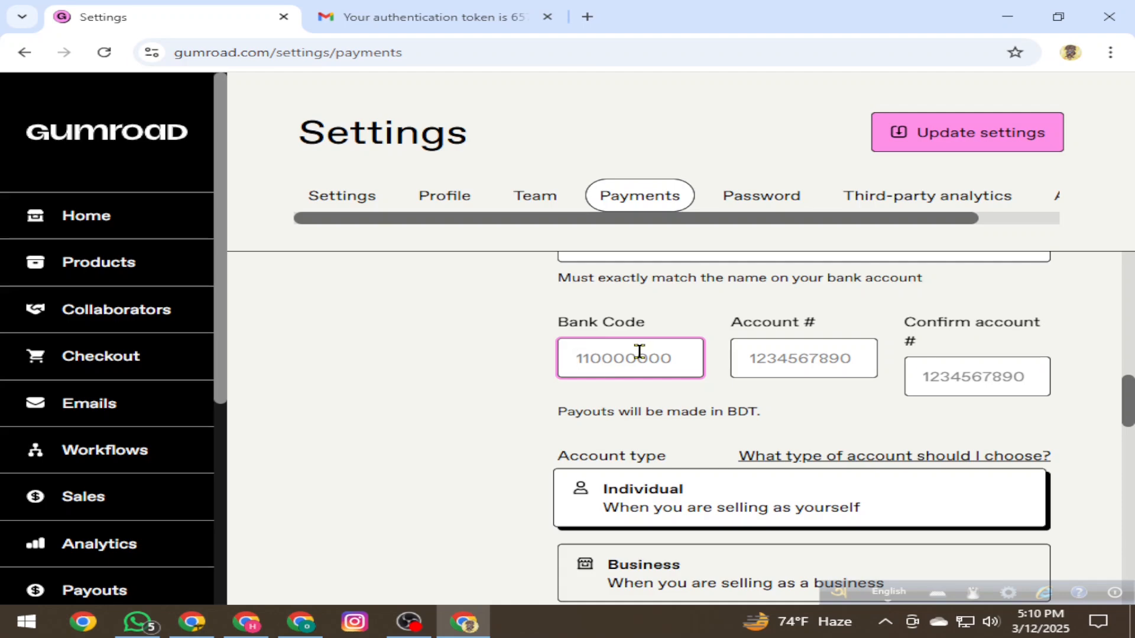
click(807, 358)
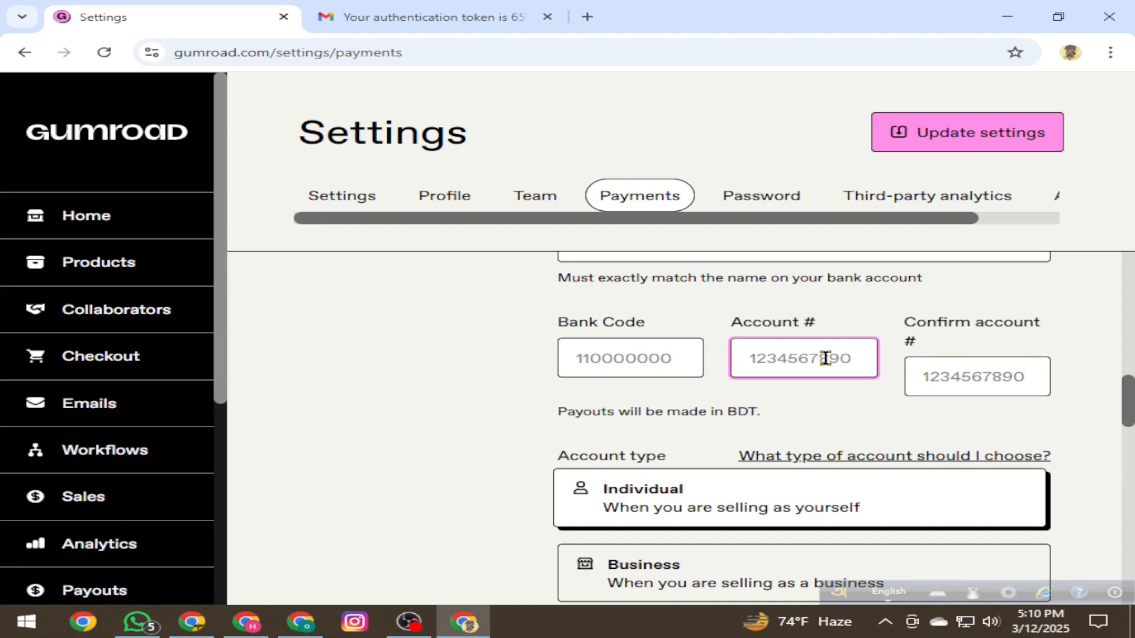
click(977, 371)
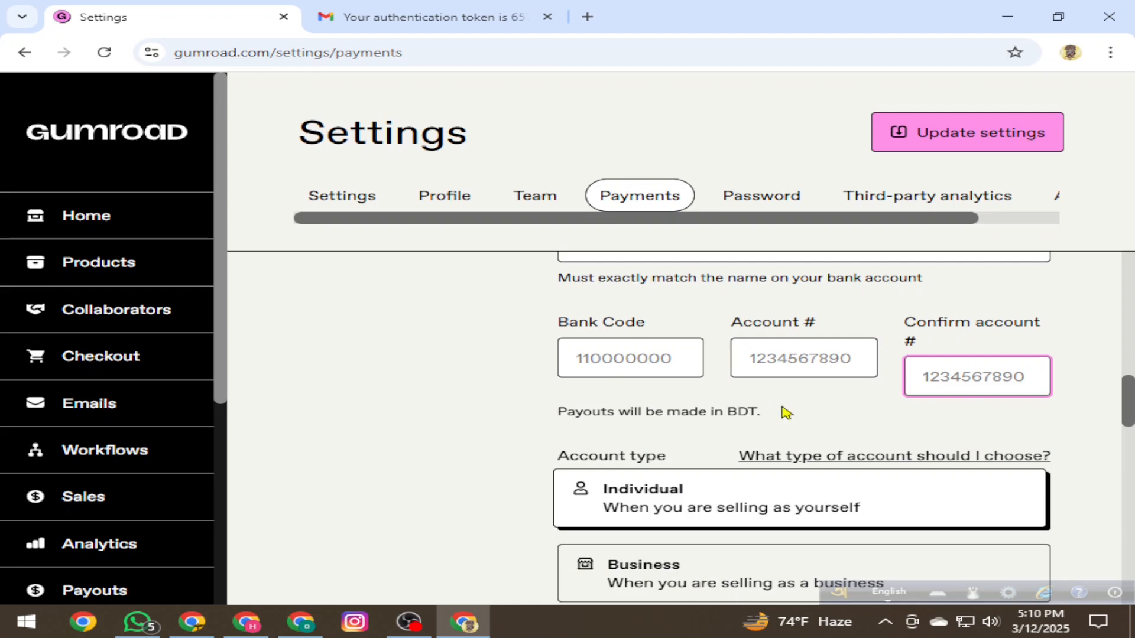
- Look over the bank payout form's account type, name, address, phone number, date of birth and personal ID fields
scroll(786, 412, down, 3)
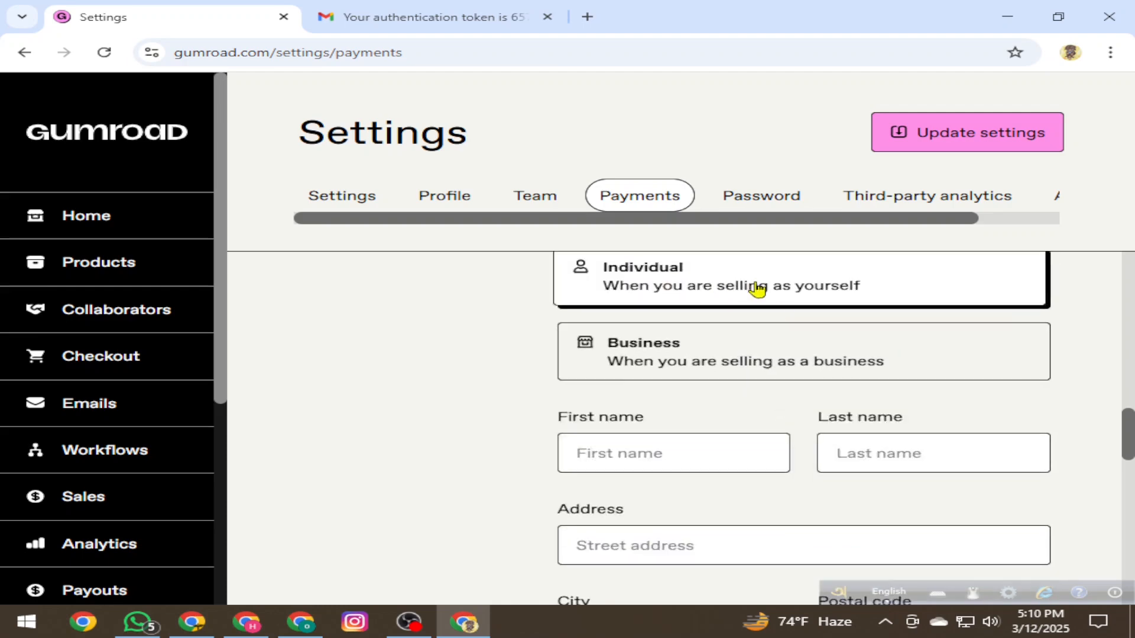
click(666, 450)
click(861, 443)
scroll(860, 442, down, 3)
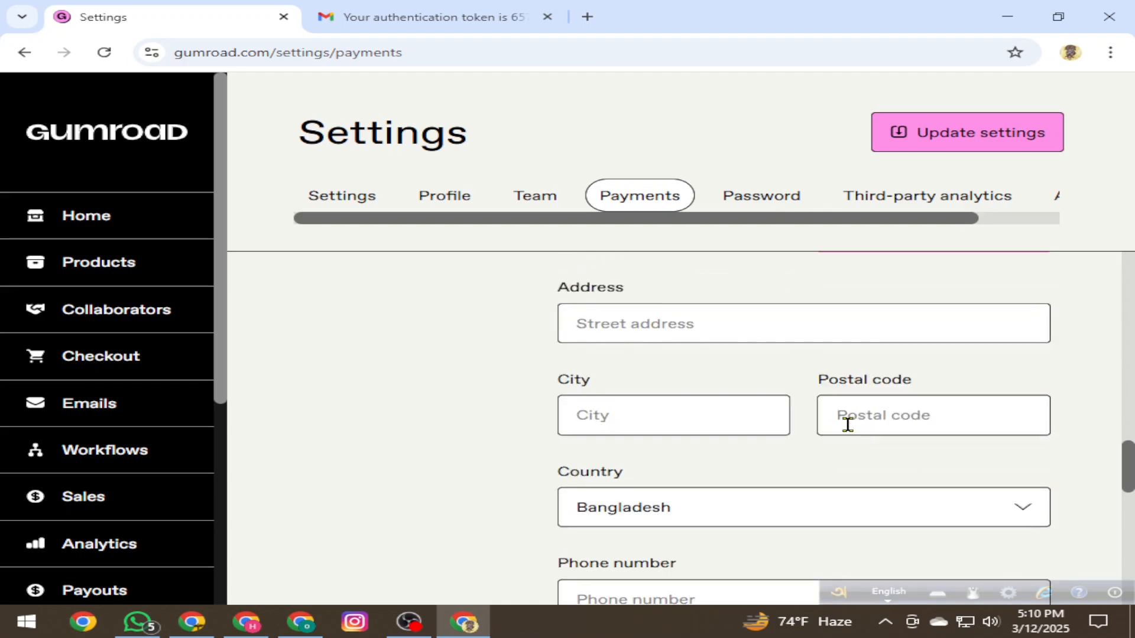
click(654, 327)
scroll(671, 476, down, 3)
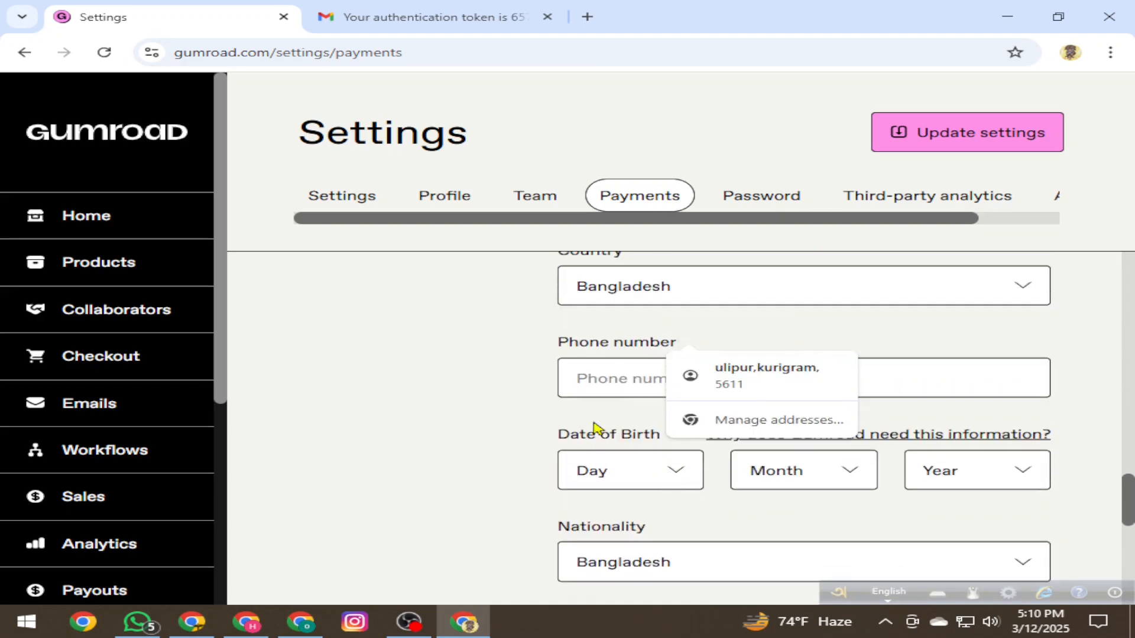
click(593, 386)
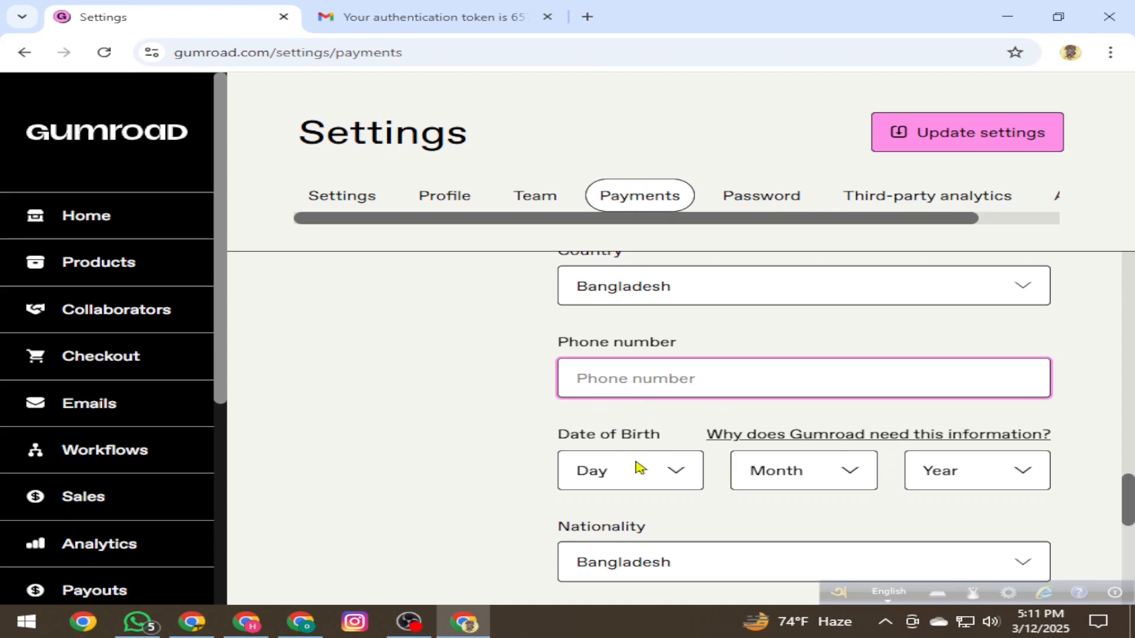
scroll(639, 466, down, 3)
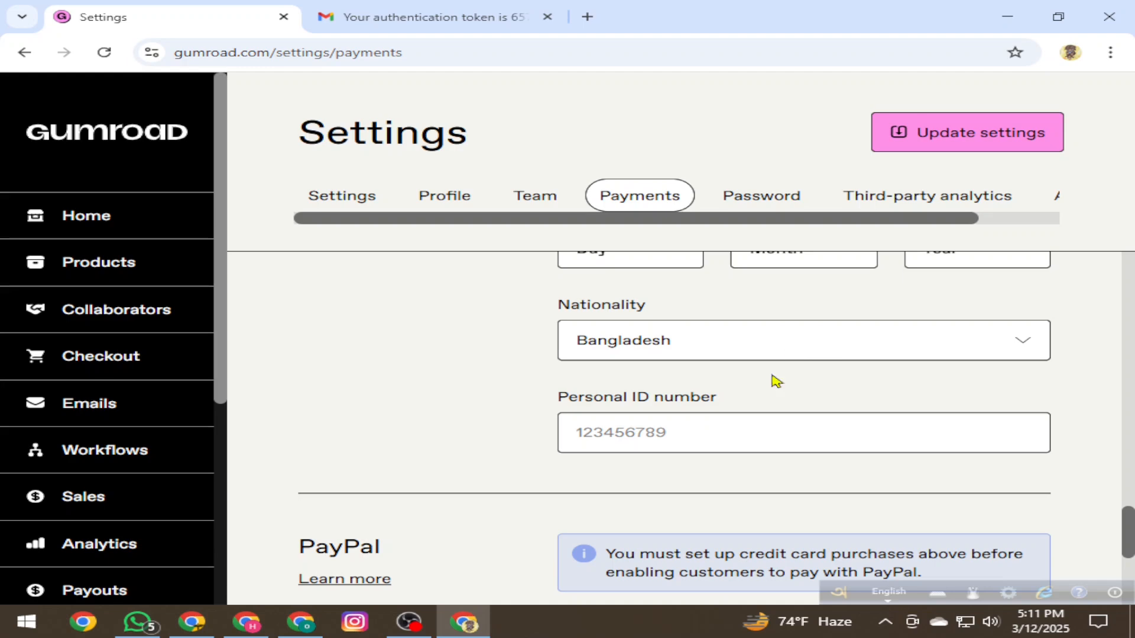
click(707, 431)
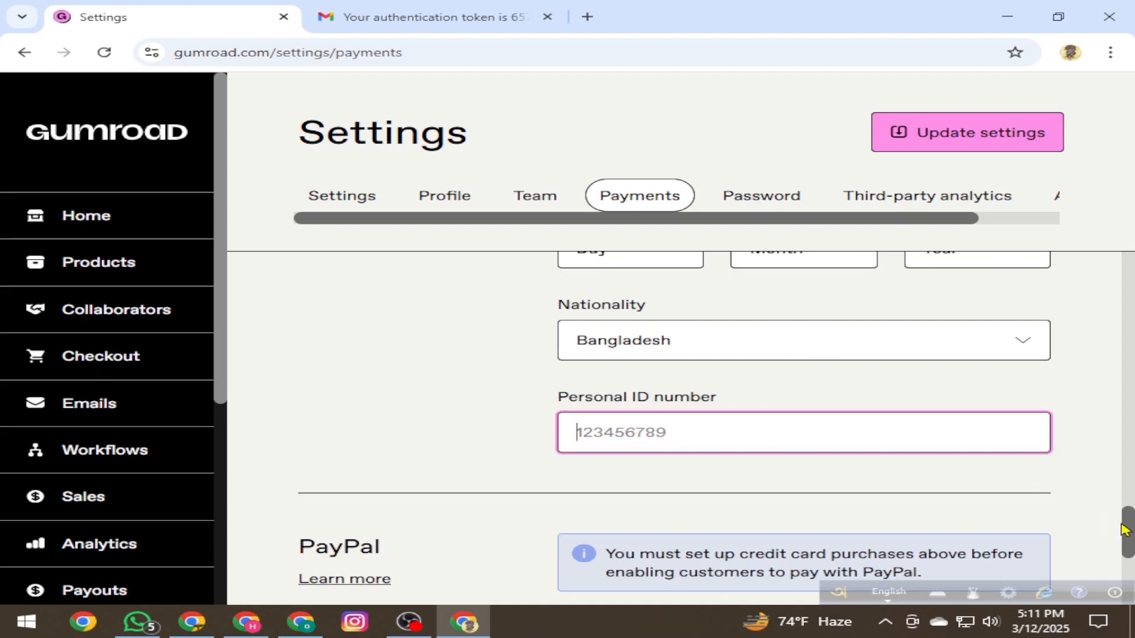
- Try to save the payment settings with the personal and bank details left blank
drag(1128, 535, 1128, 511)
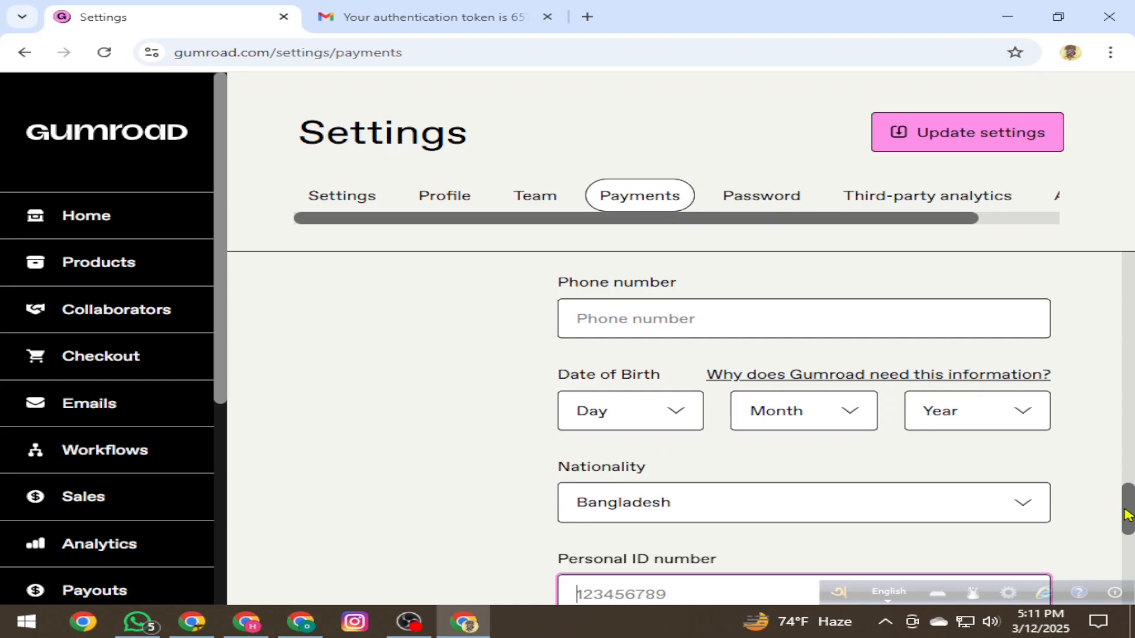
drag(1127, 514, 1127, 528)
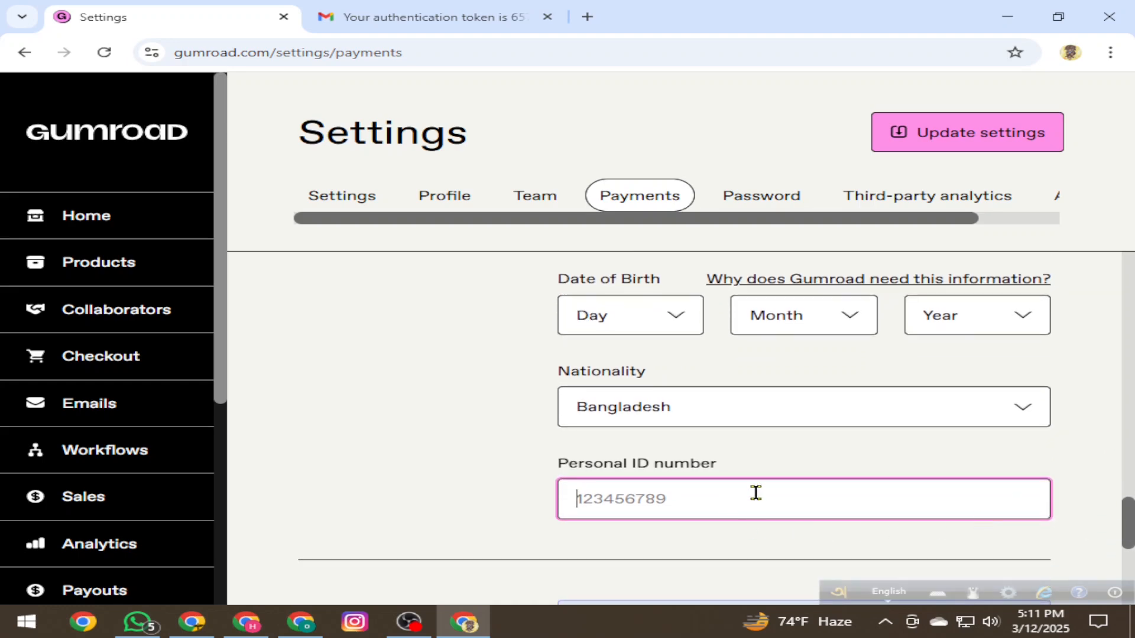
click(964, 144)
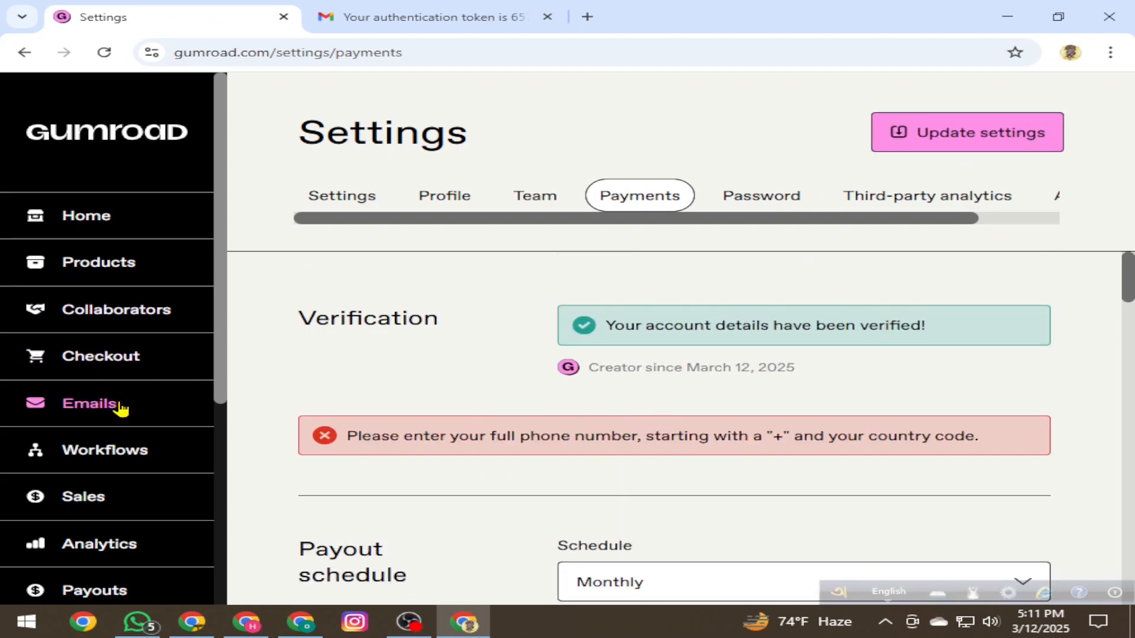
- Open the Payouts page, and look over the balance and earnings on the home dashboard
scroll(114, 491, down, 3)
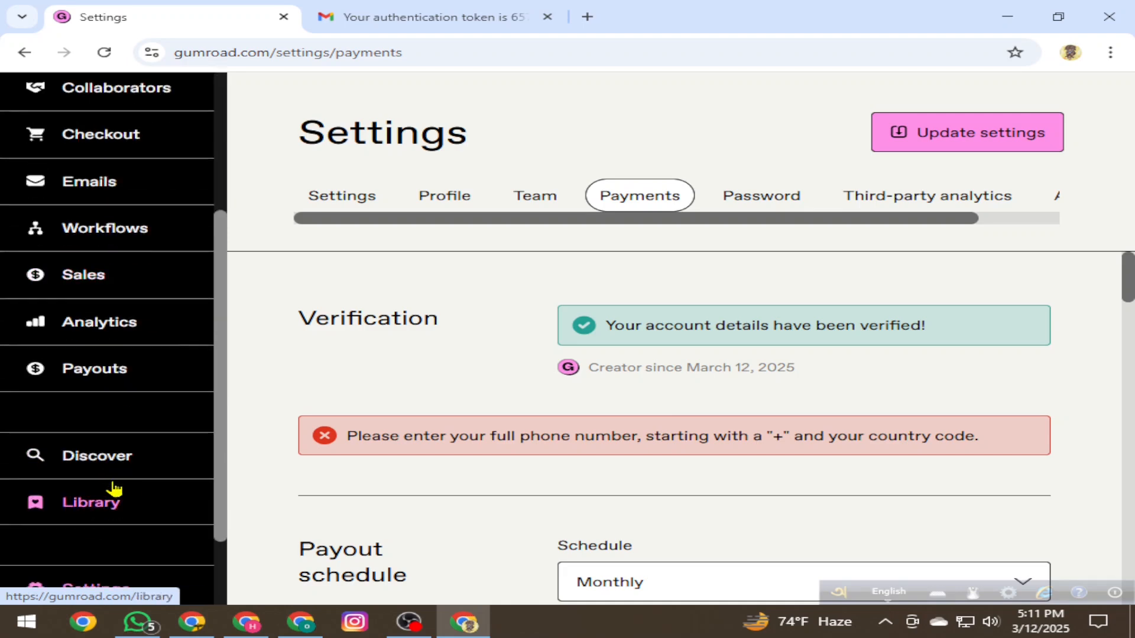
click(89, 380)
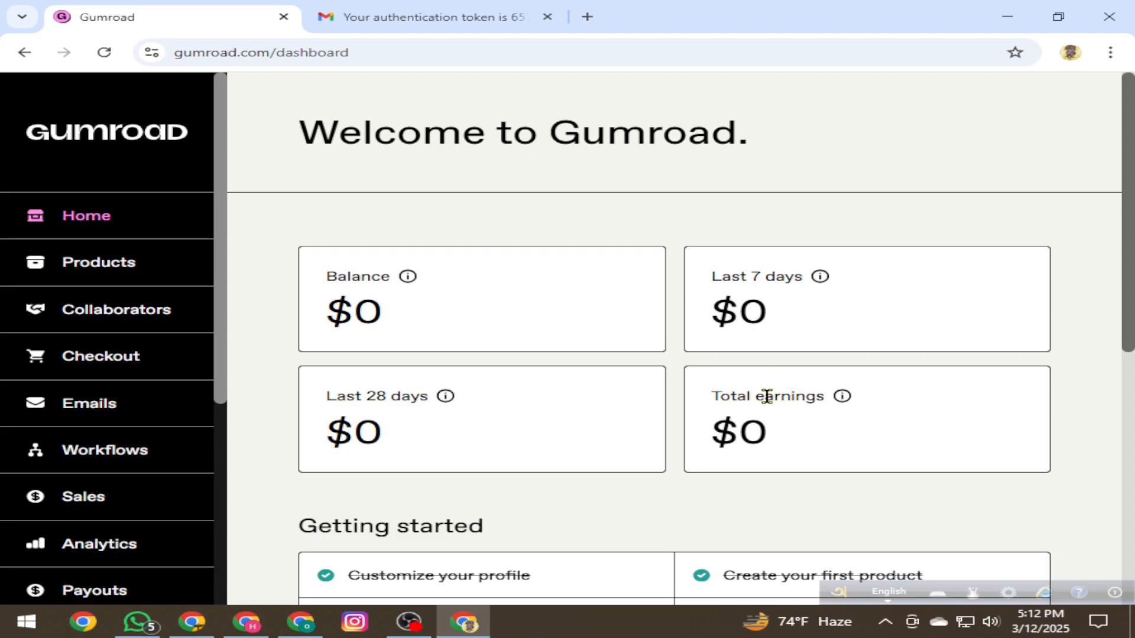
scroll(766, 395, down, 5)
scroll(772, 405, up, 5)
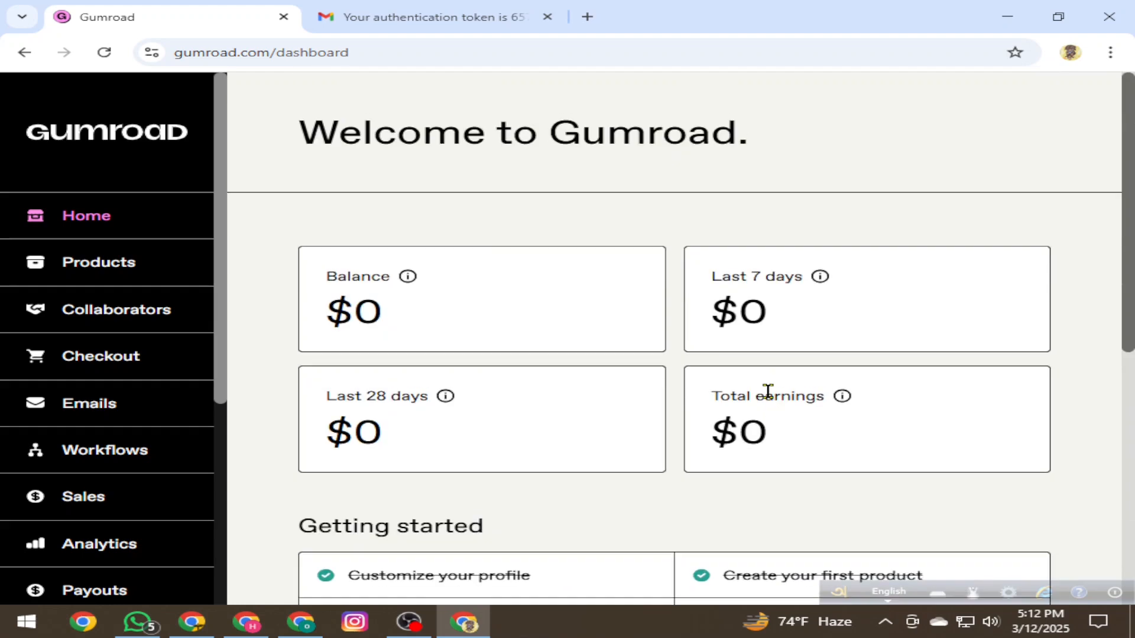